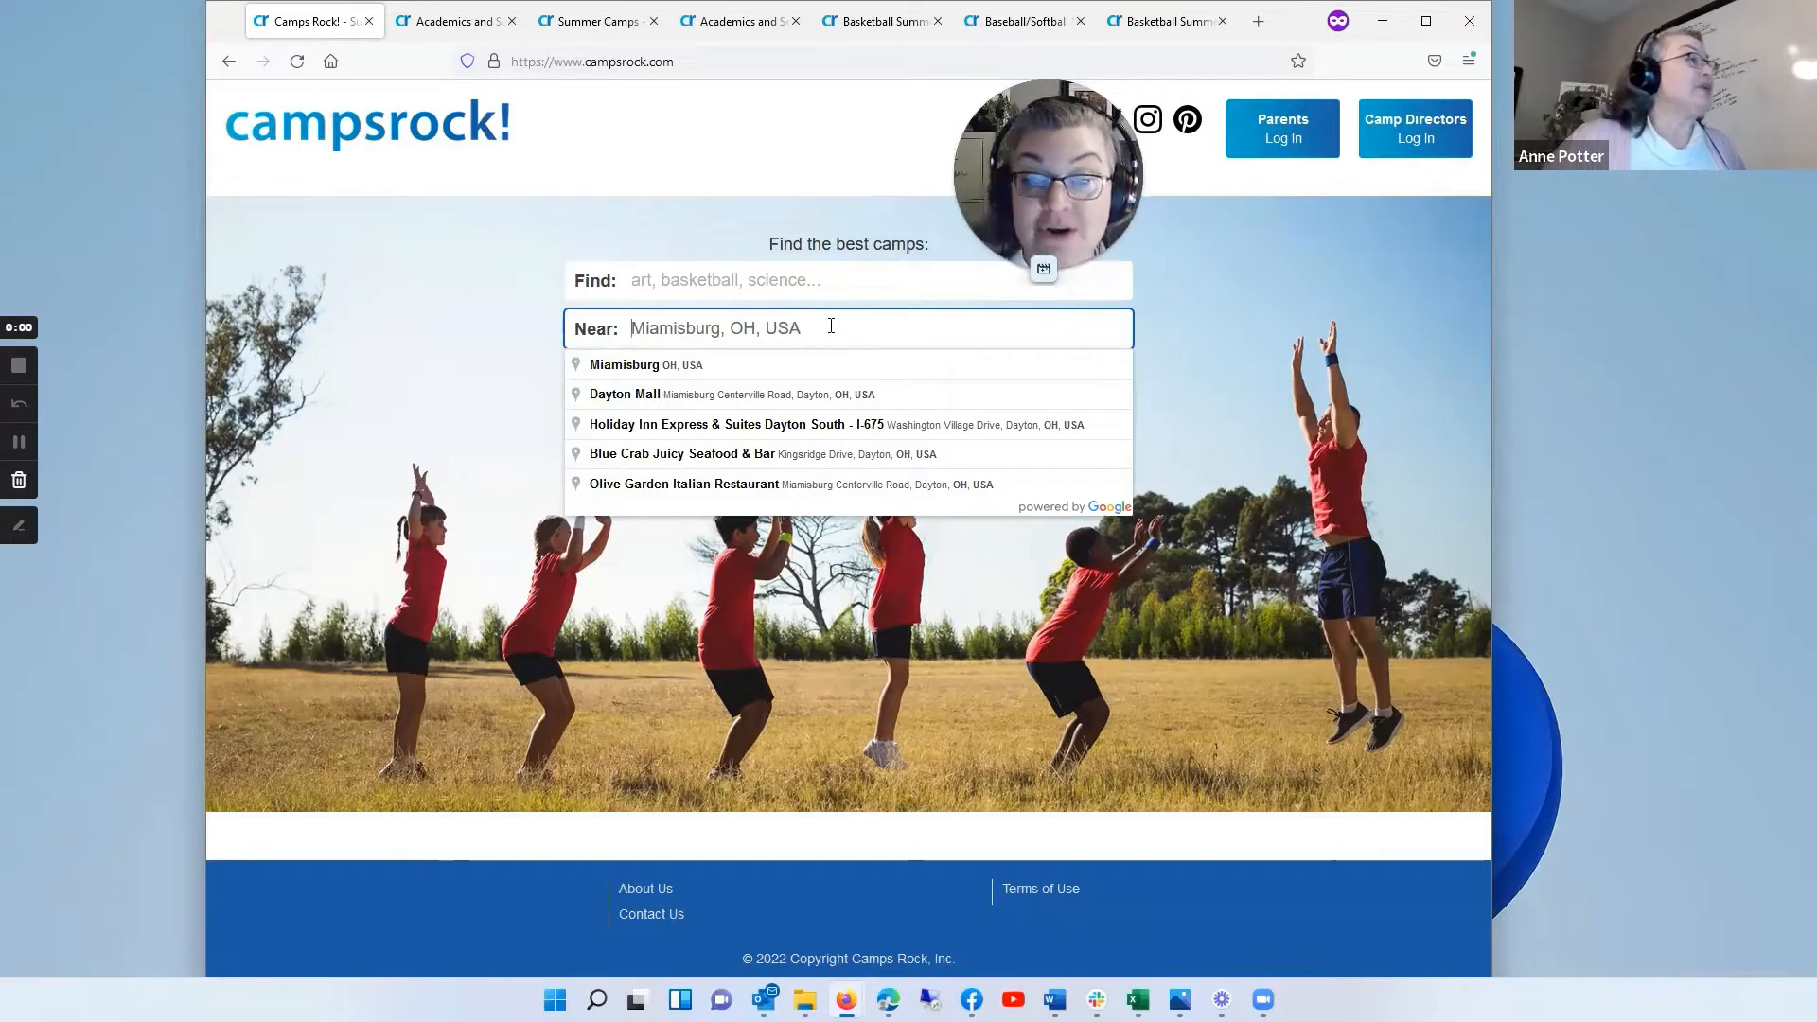
Step: Search all camps near Miamisburg, OH, USA
click(1221, 307)
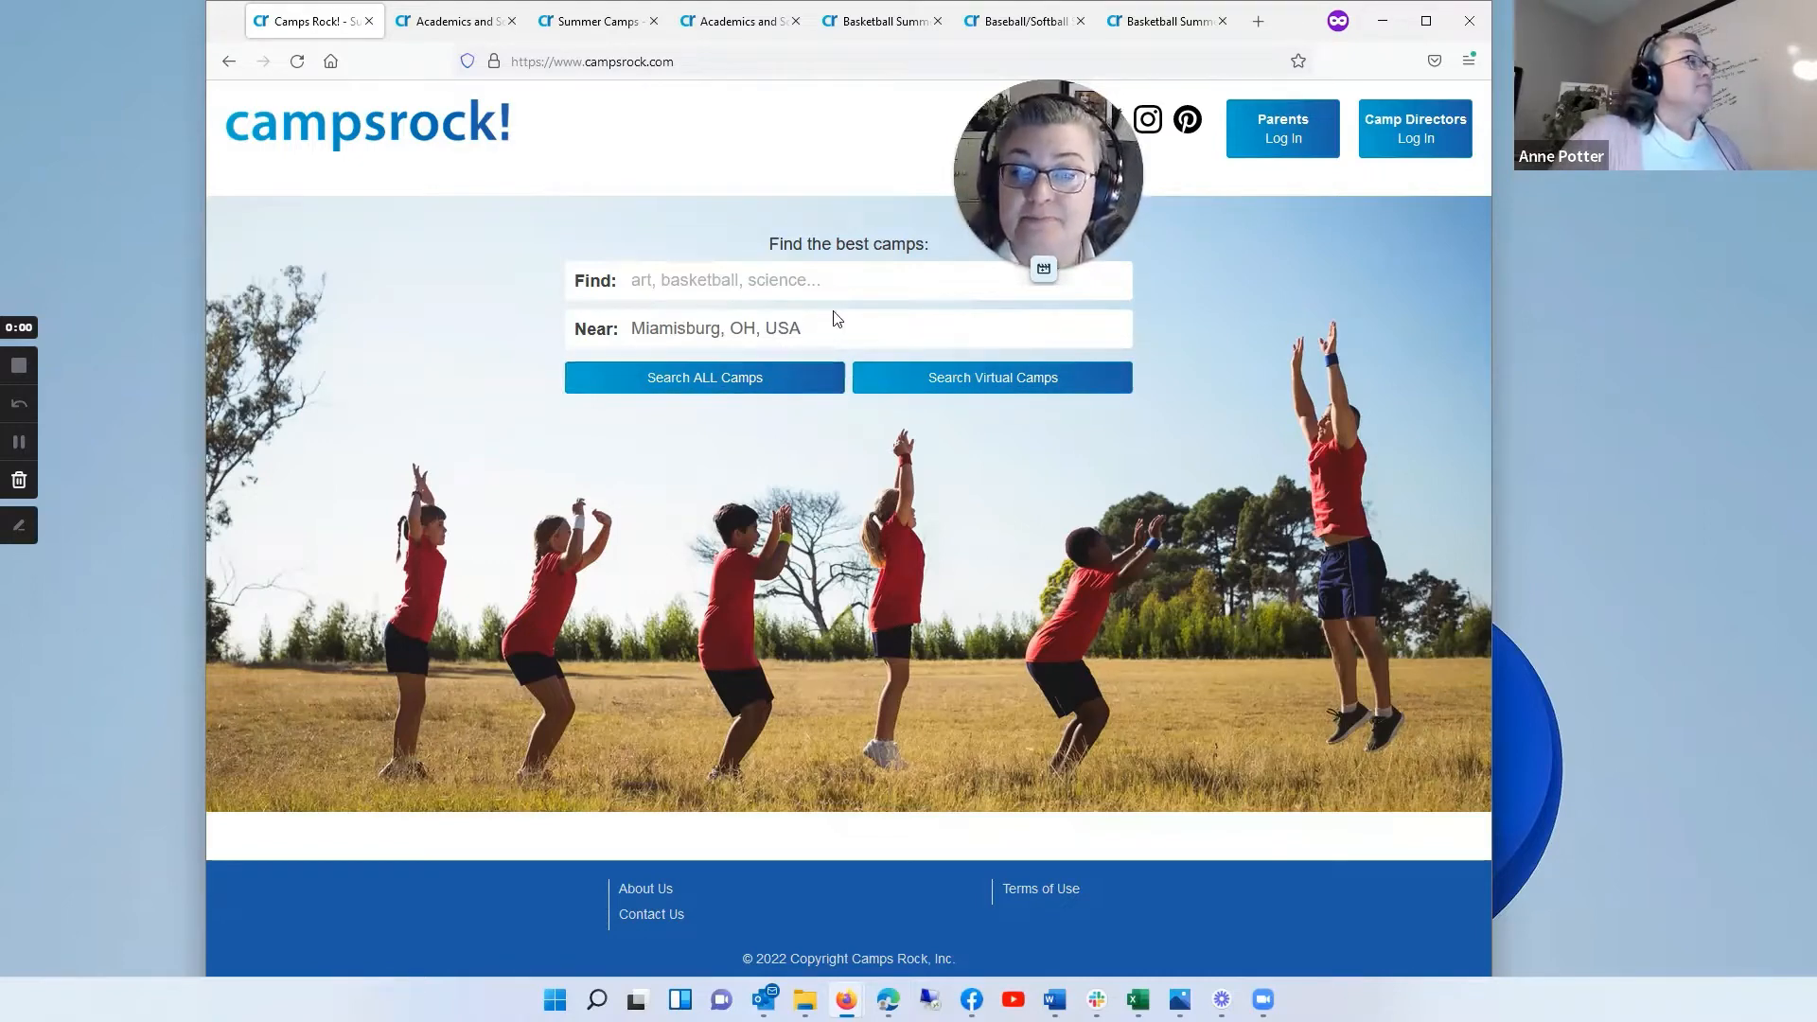
click(812, 383)
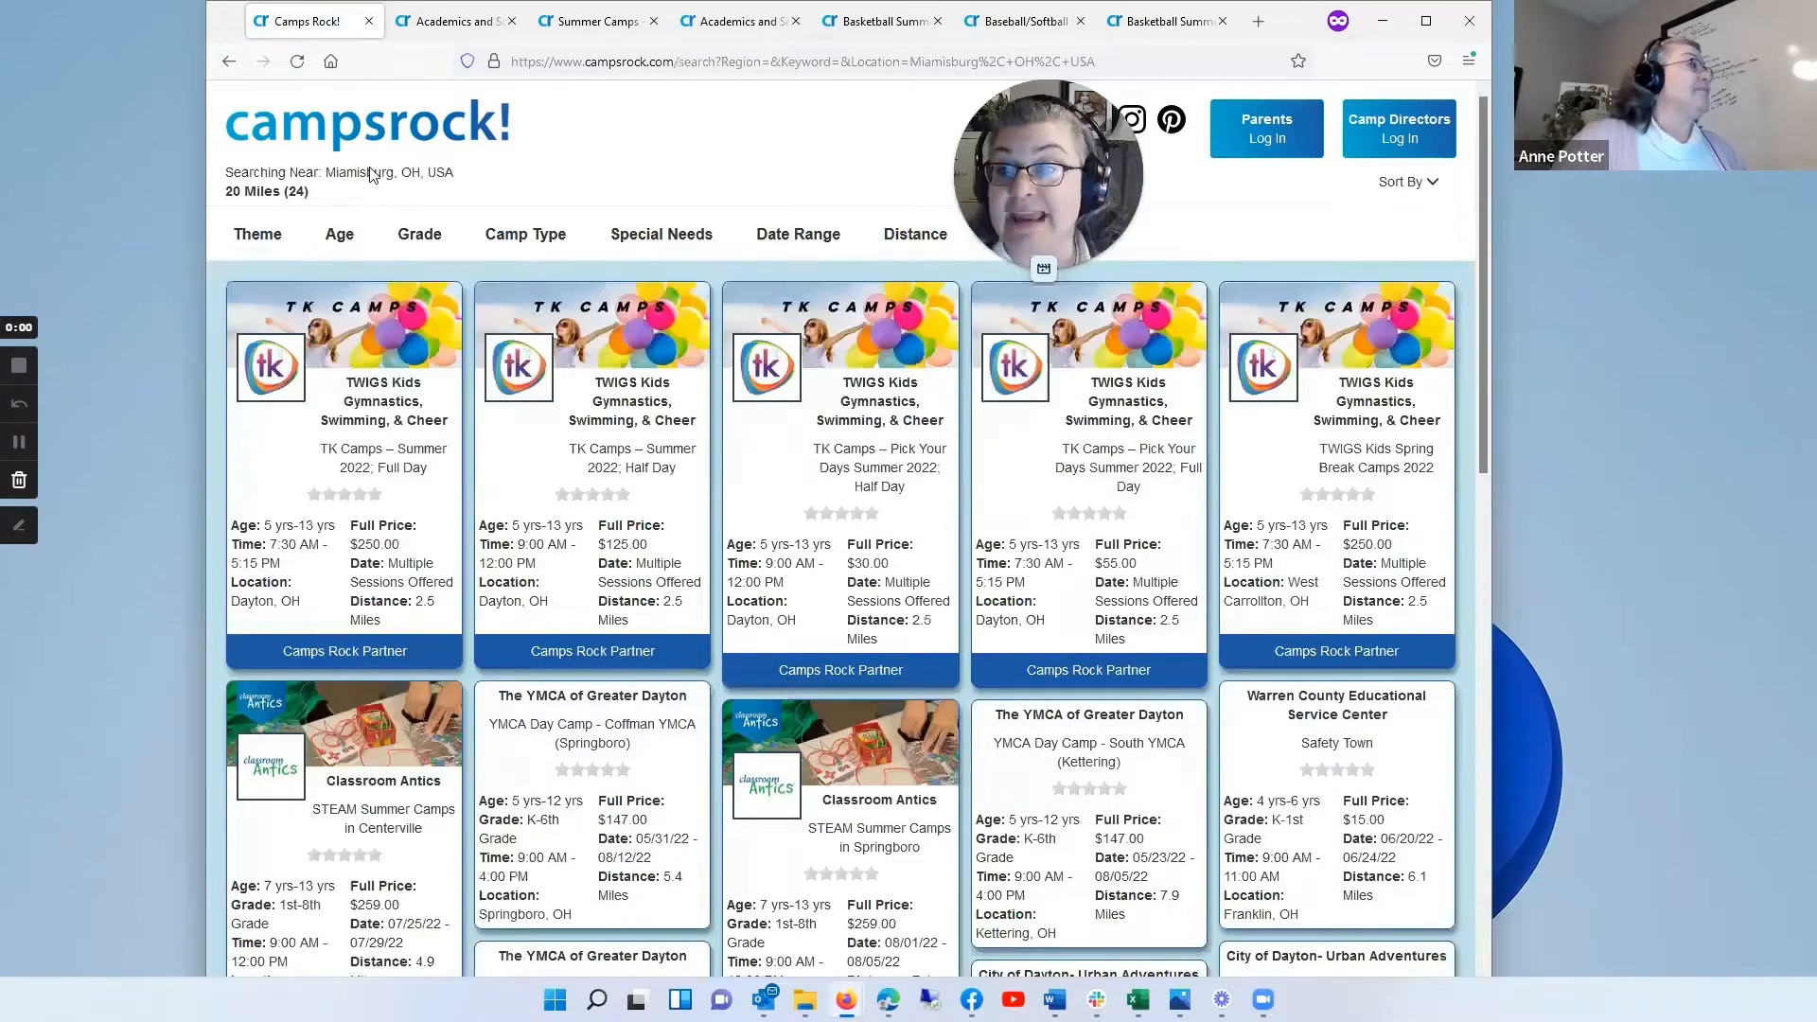
click(392, 239)
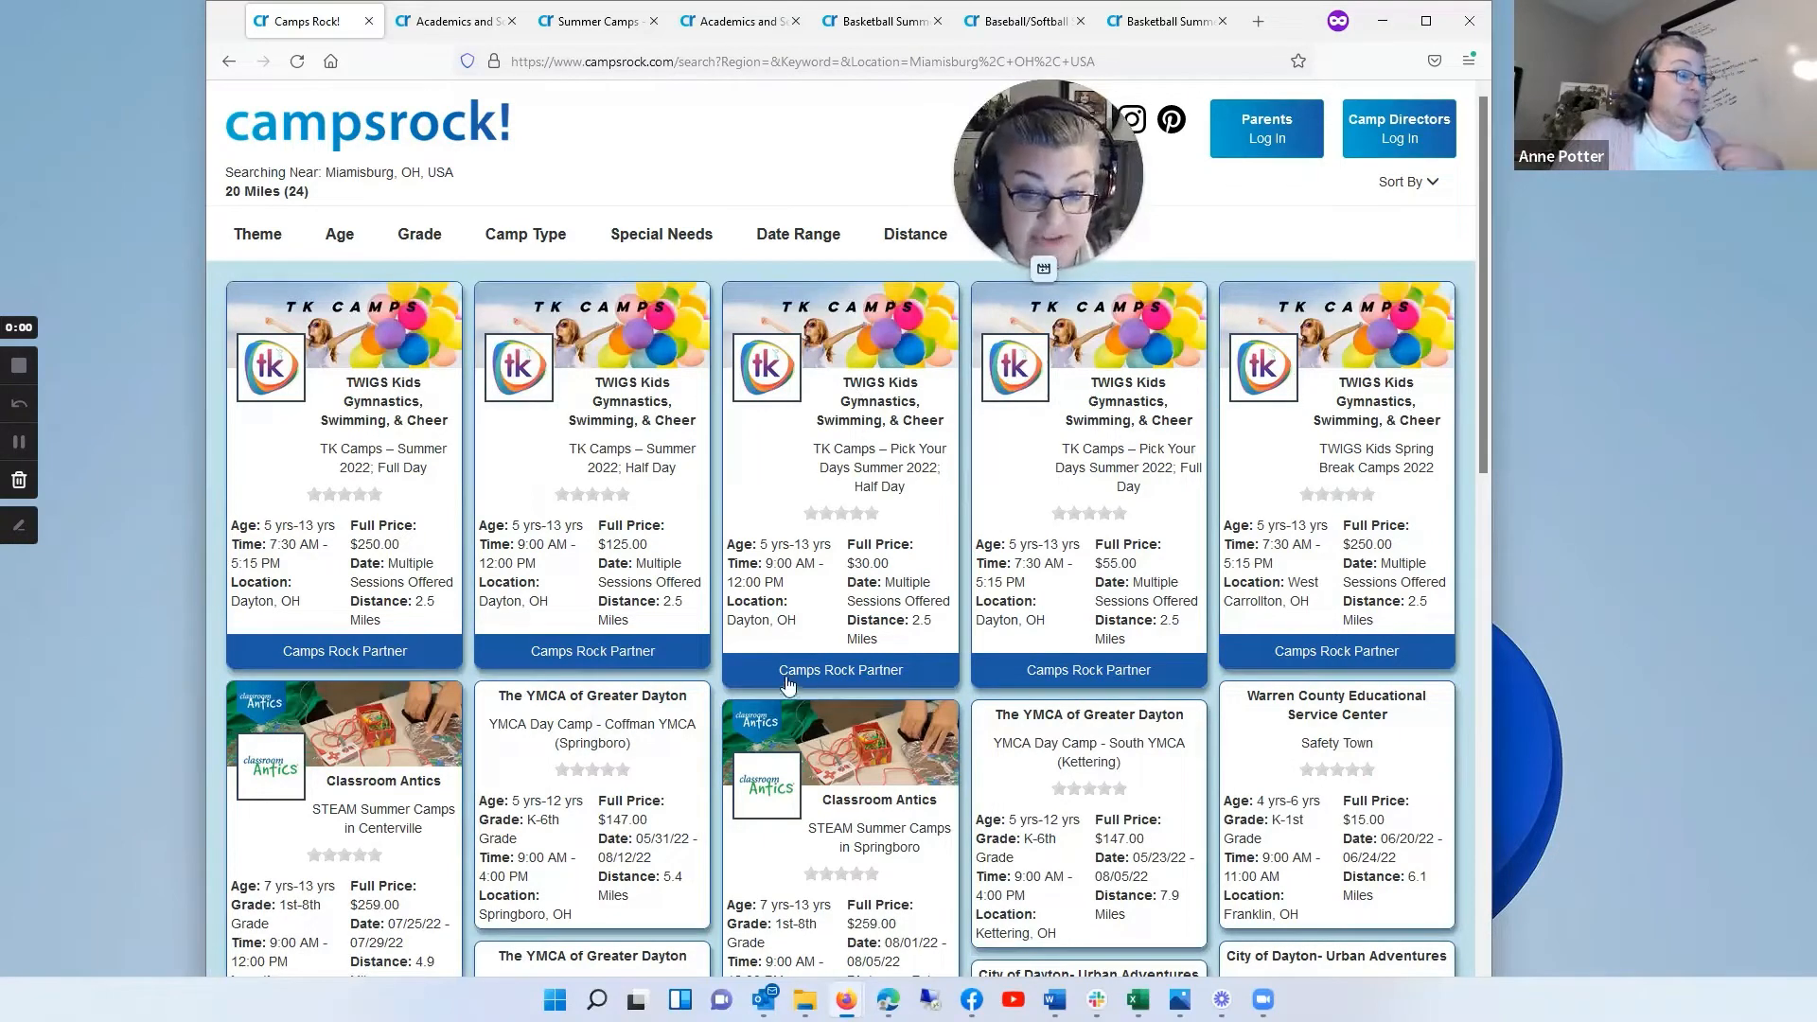
Step: Look through the Faith Based, Academics and Science, Outdoor Adventure and Sports subcategories of the Theme filter
mouse_move(248, 243)
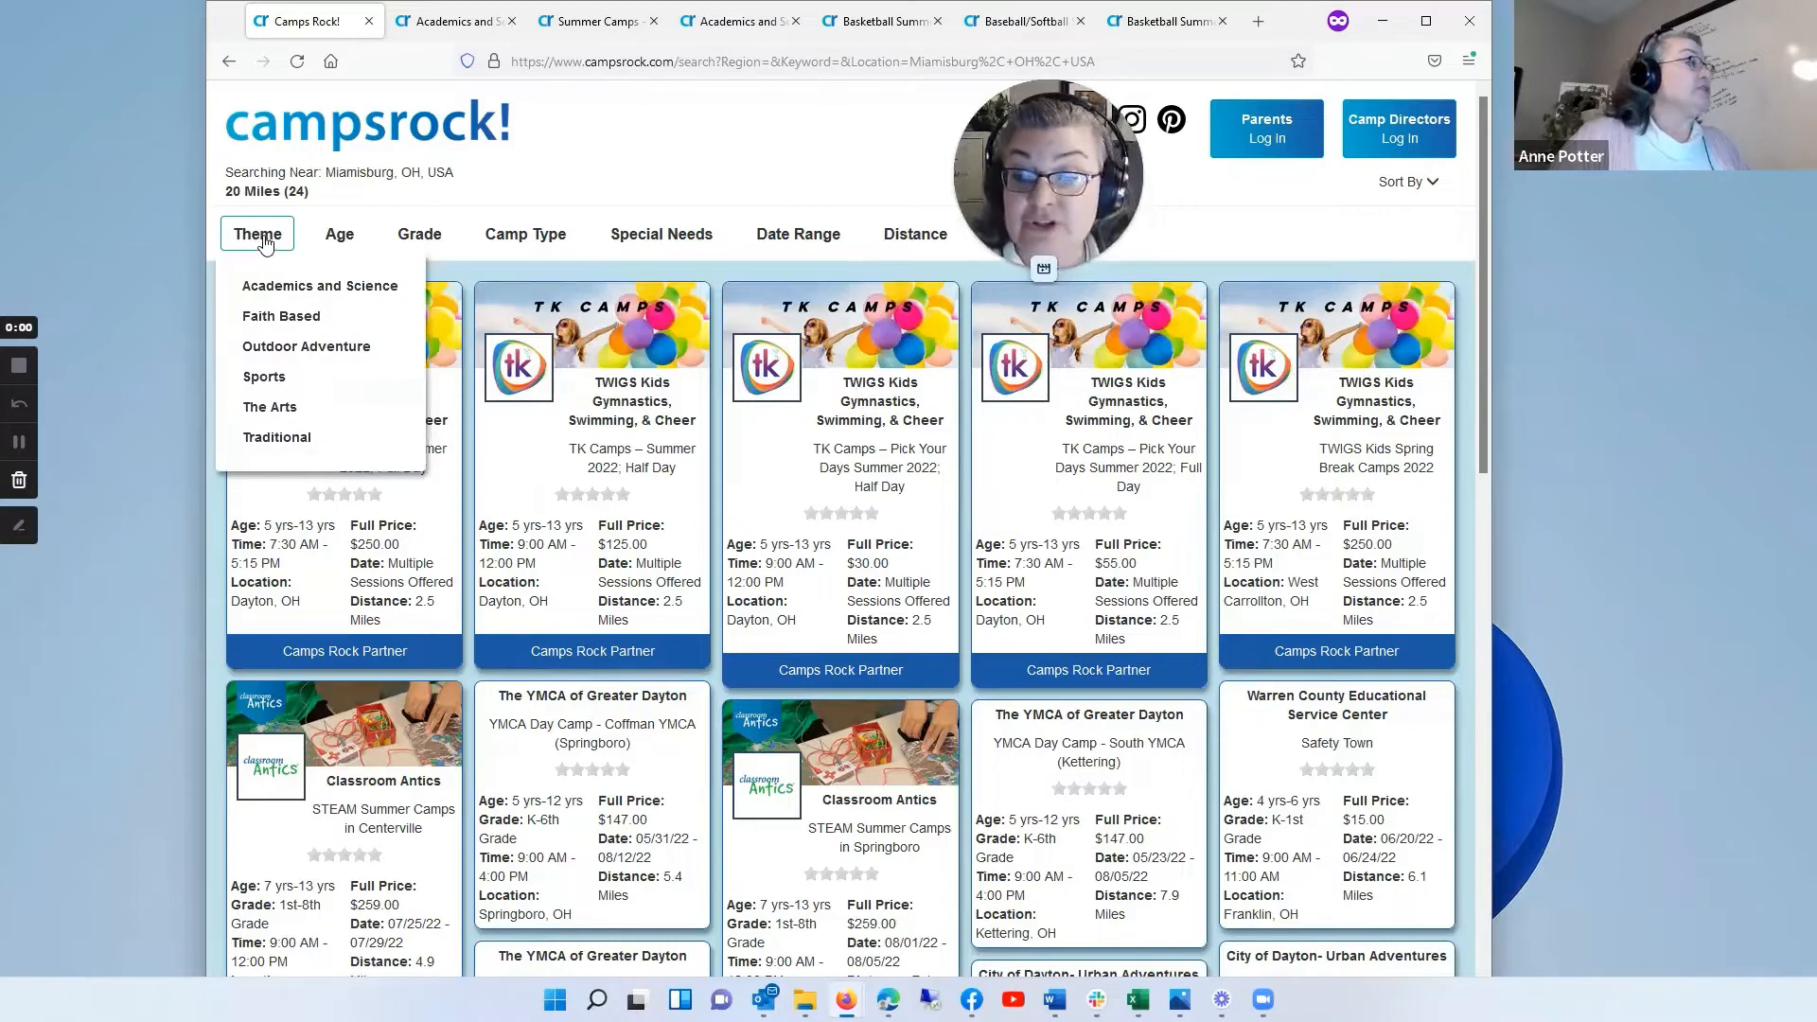
click(297, 322)
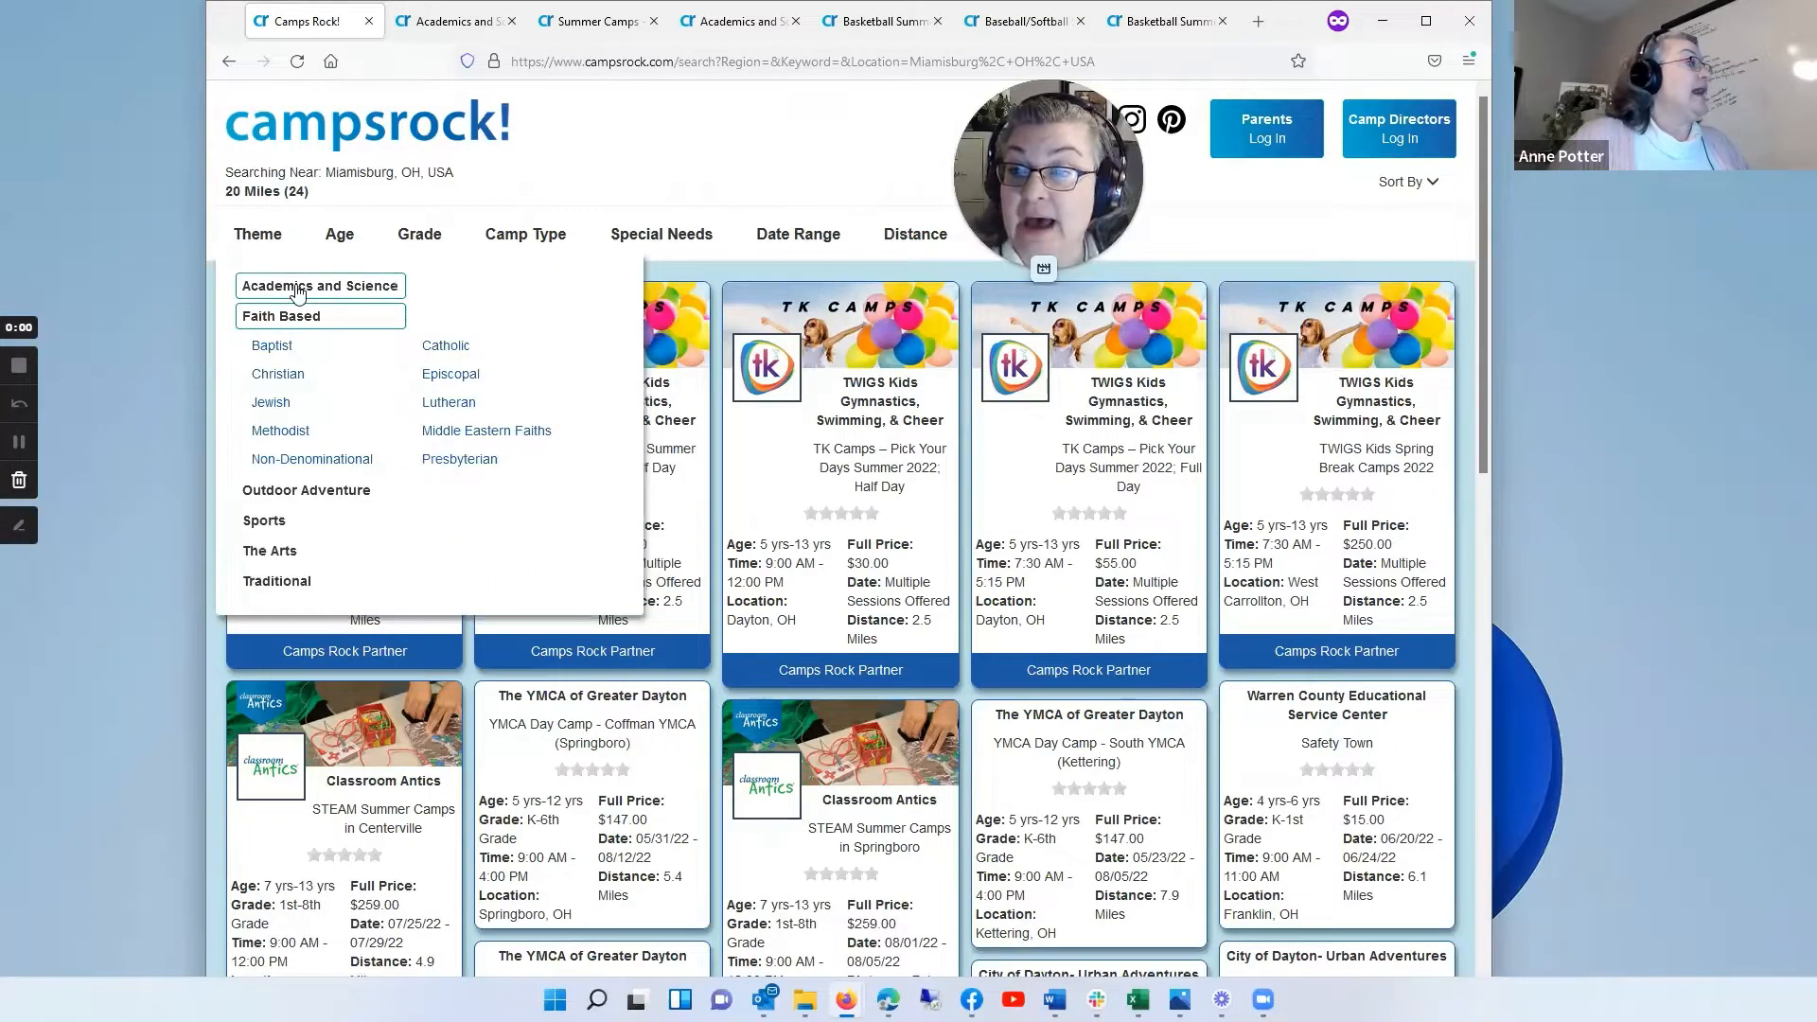
click(298, 289)
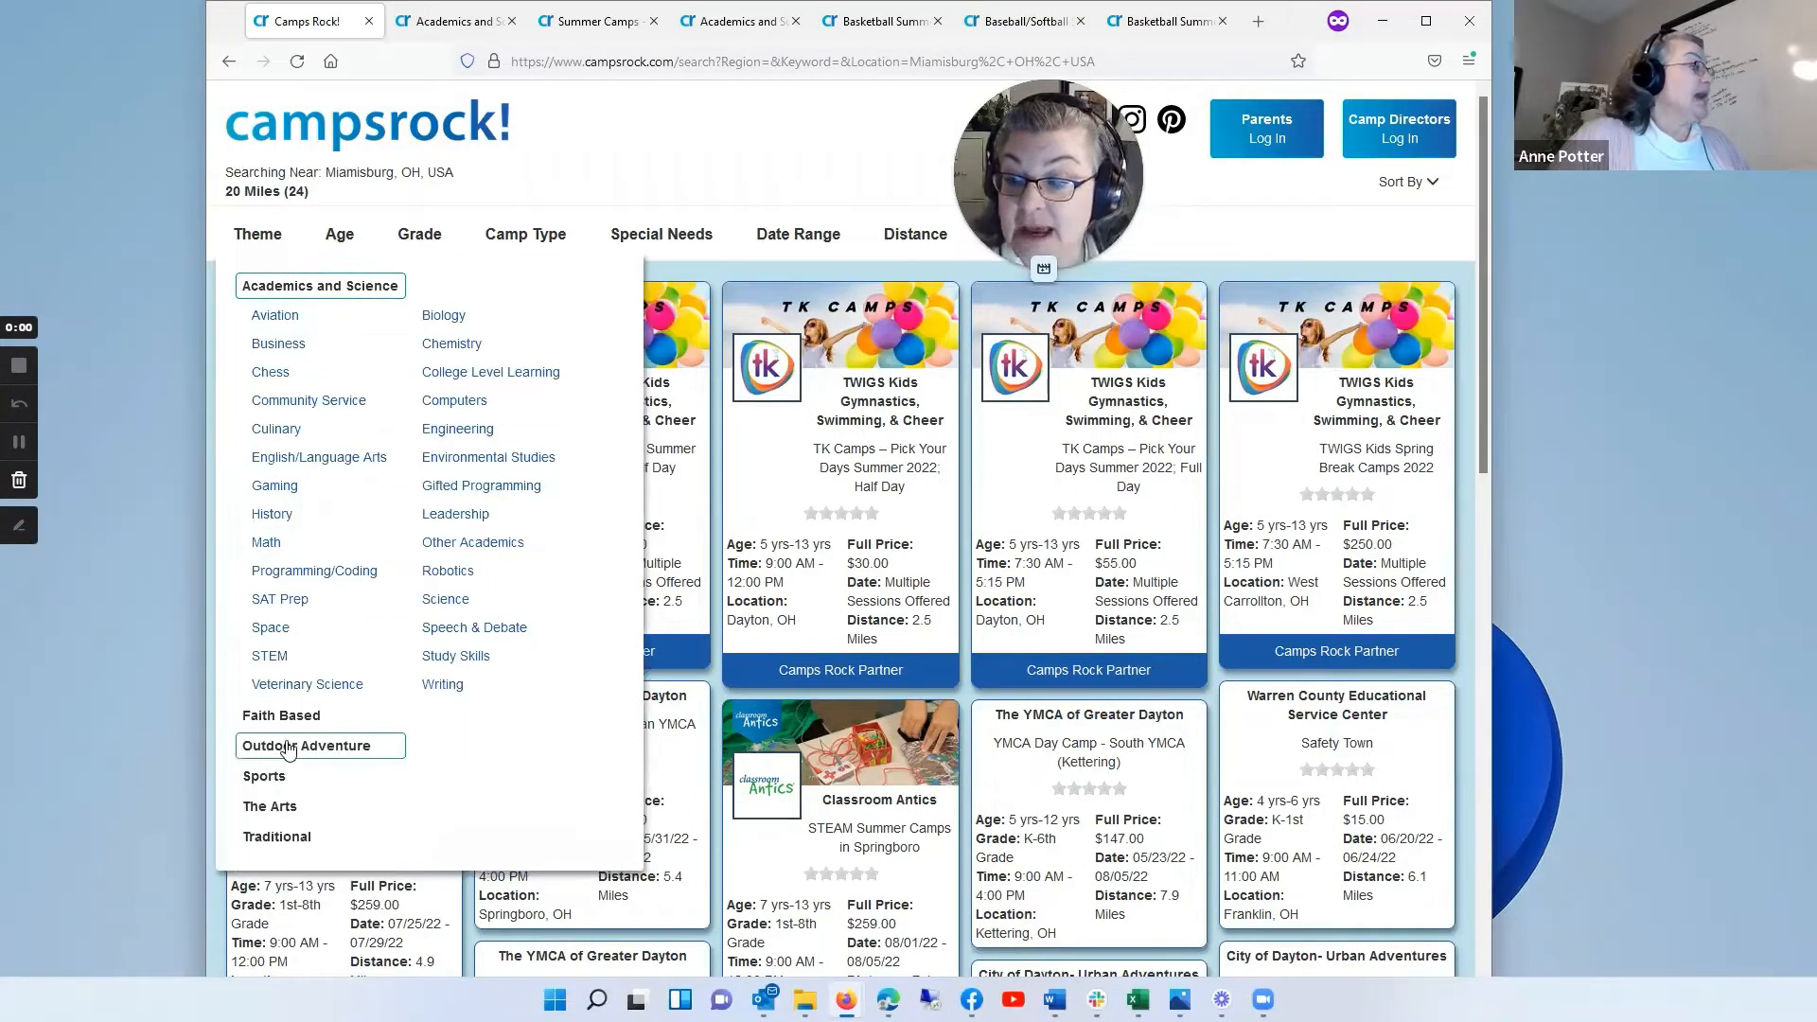
click(289, 750)
click(259, 236)
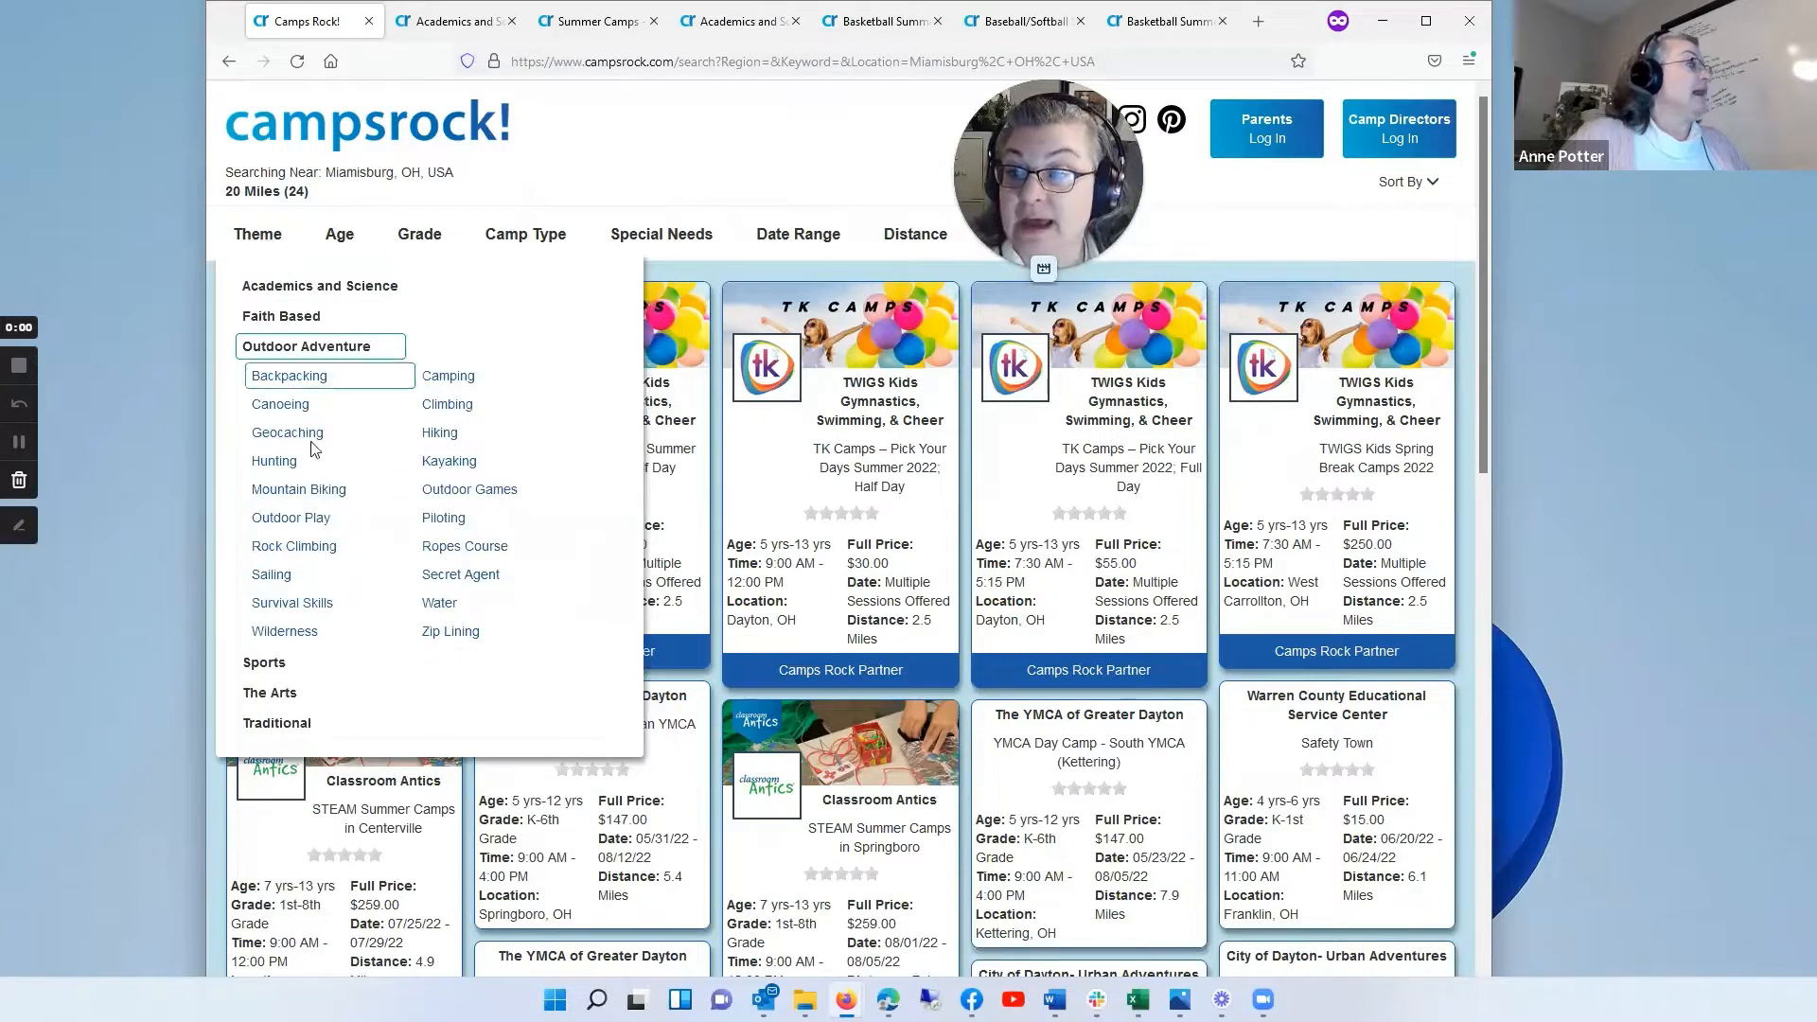
click(275, 666)
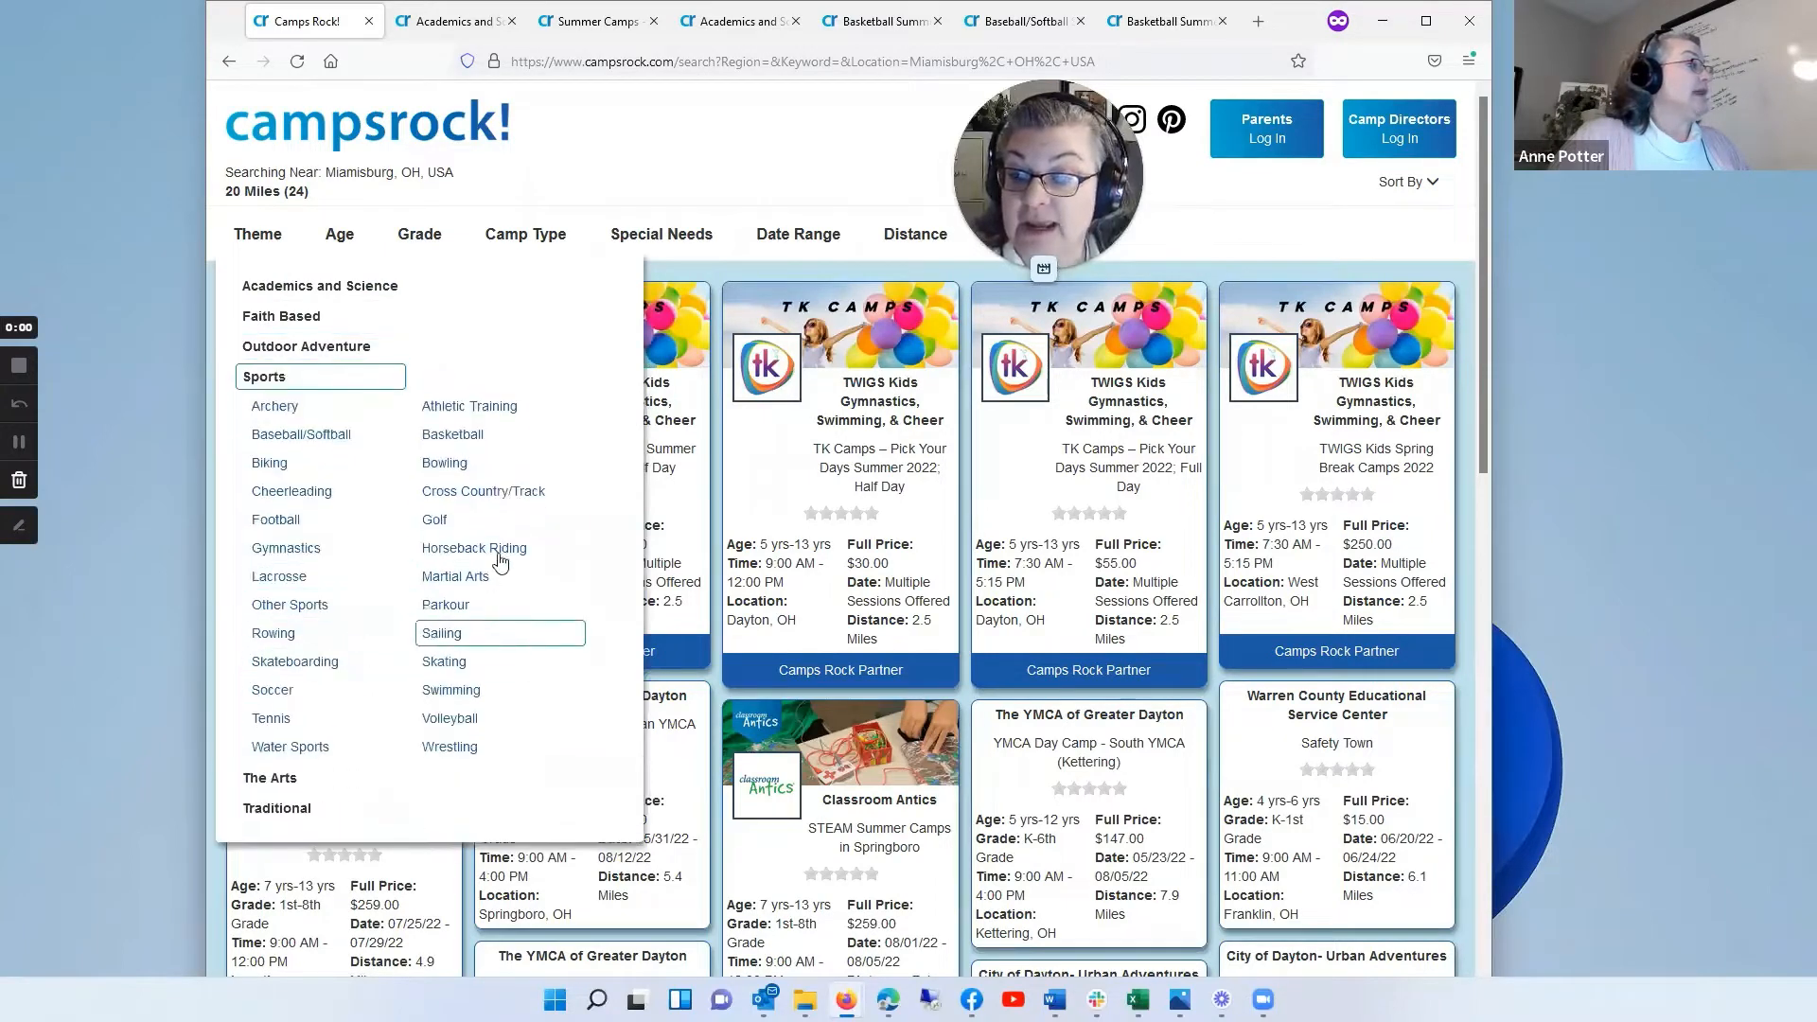
Step: Review the Age, Grade, Camp Type, Special Needs, Date Range and Distance filters and the sorting choices for the results
click(343, 236)
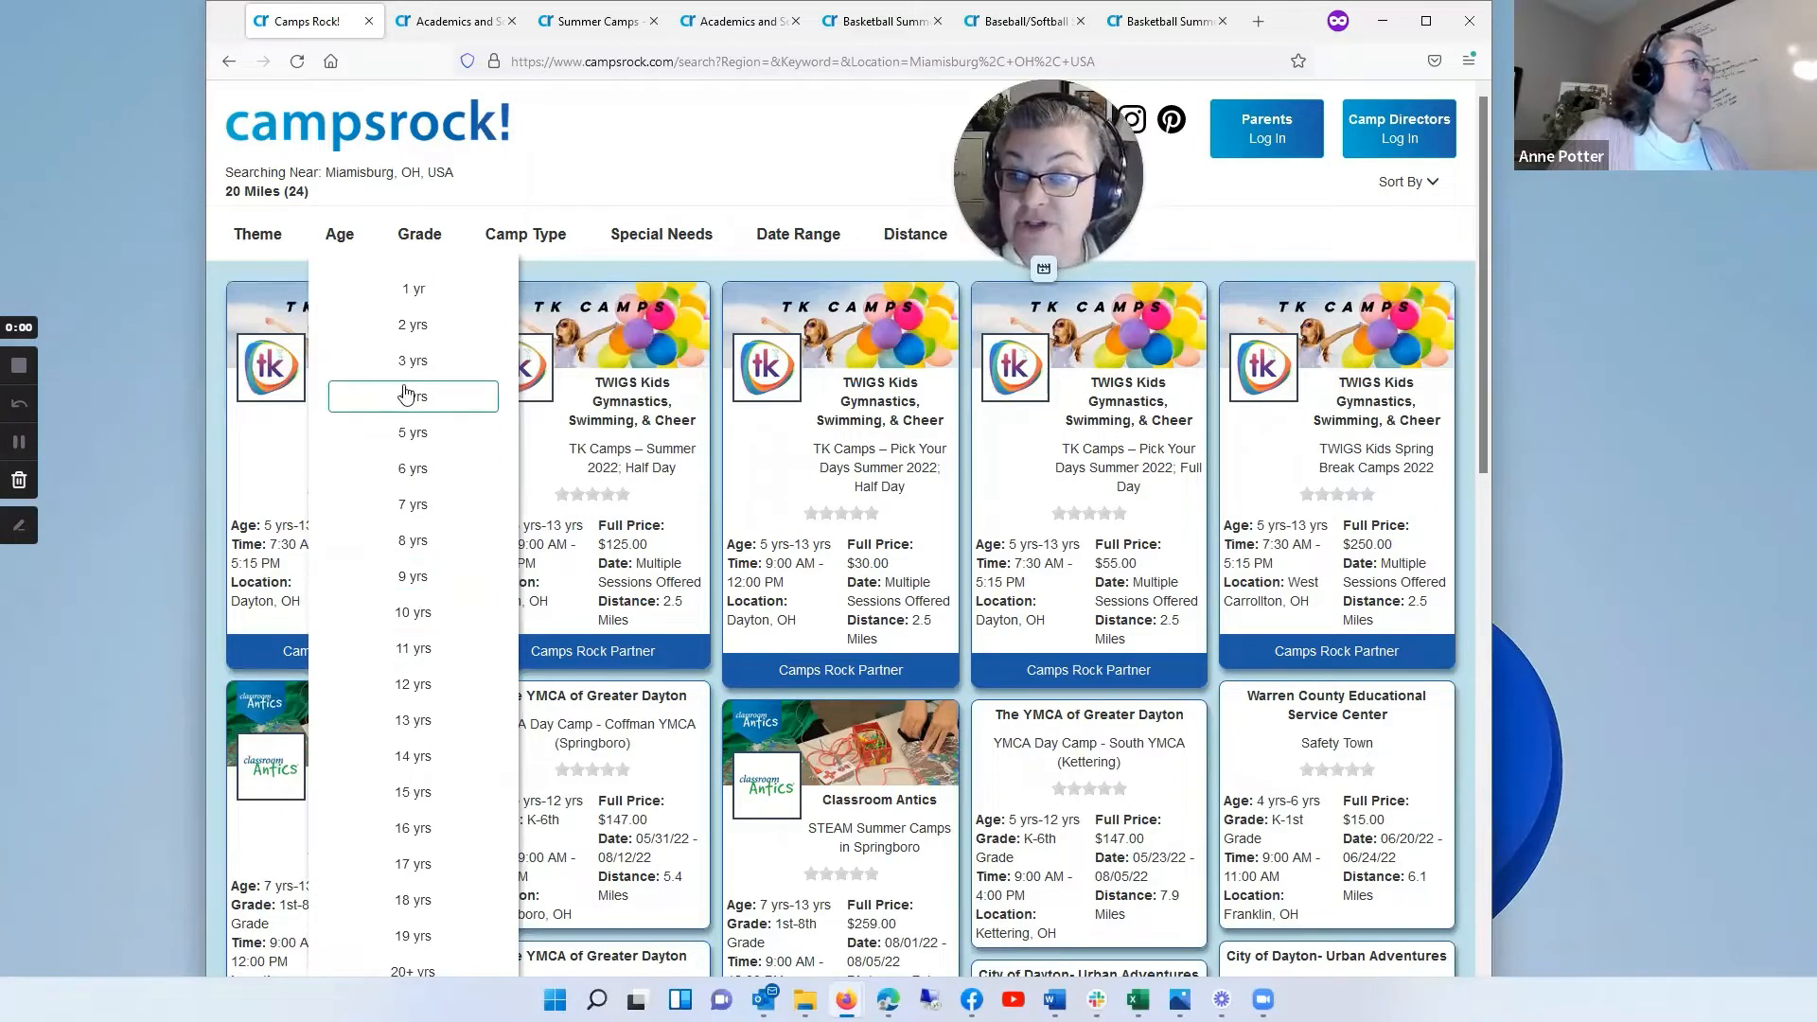
mouse_move(426, 230)
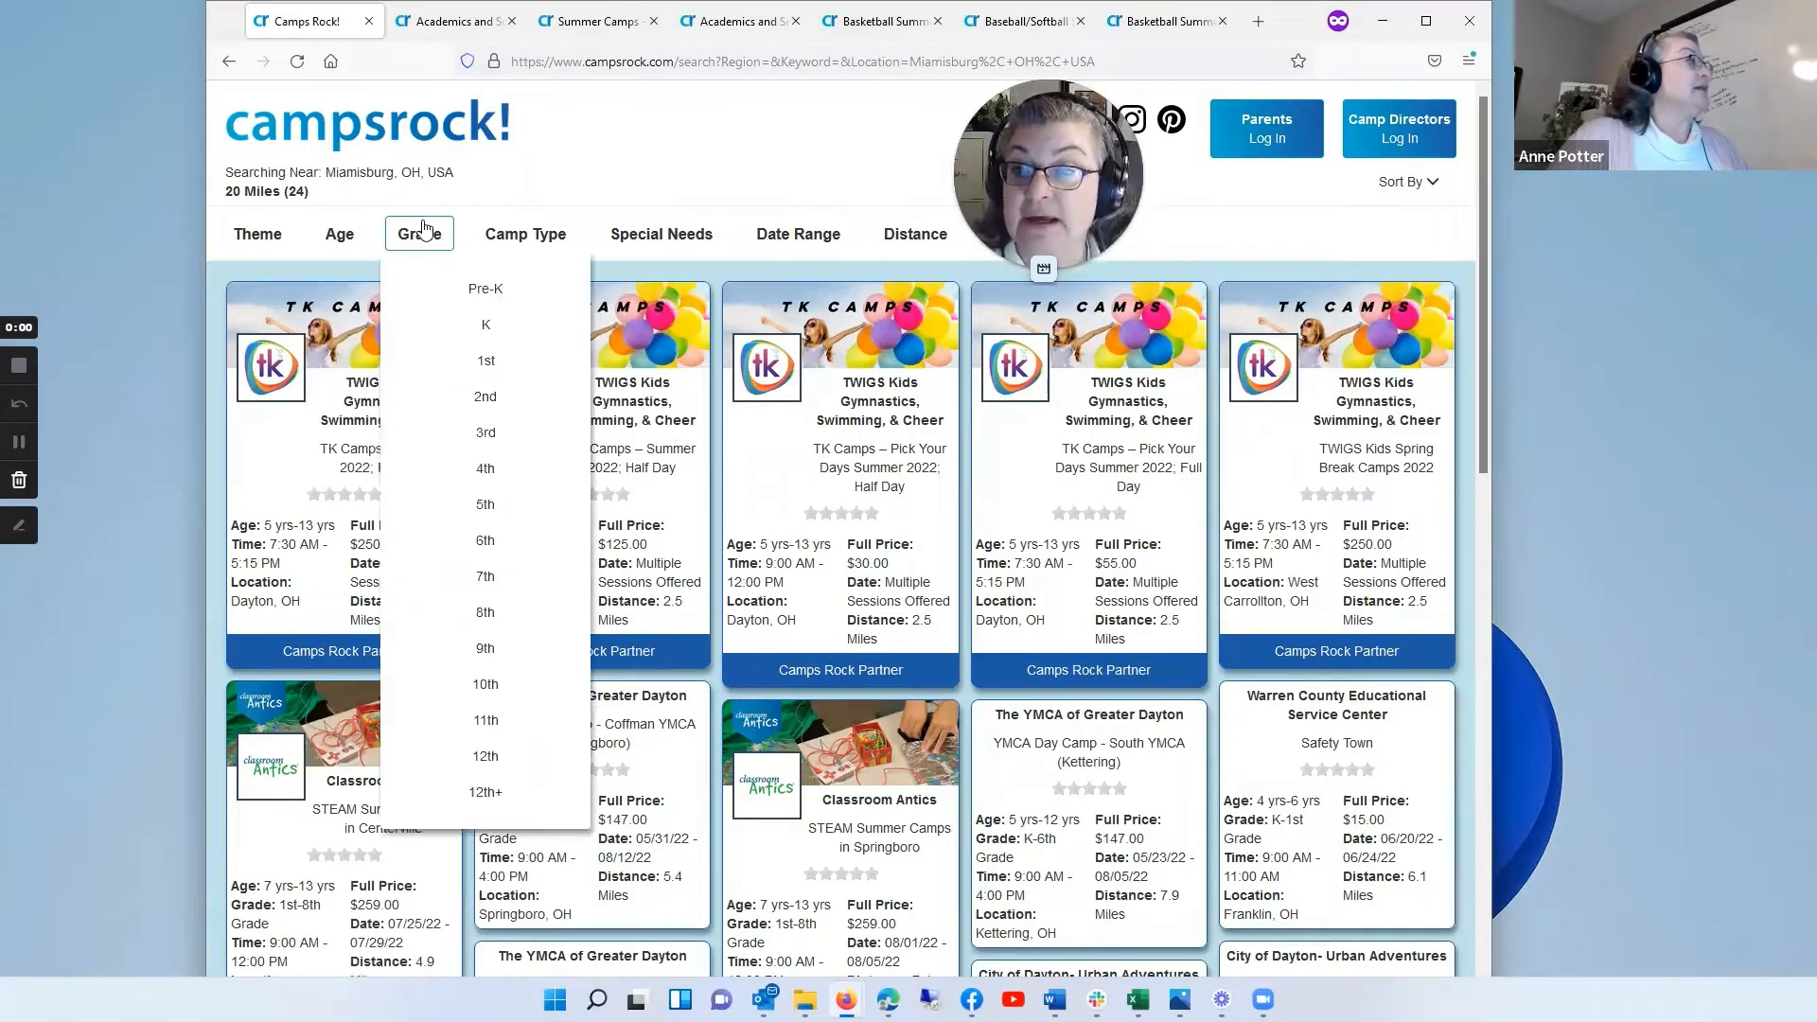
mouse_move(545, 236)
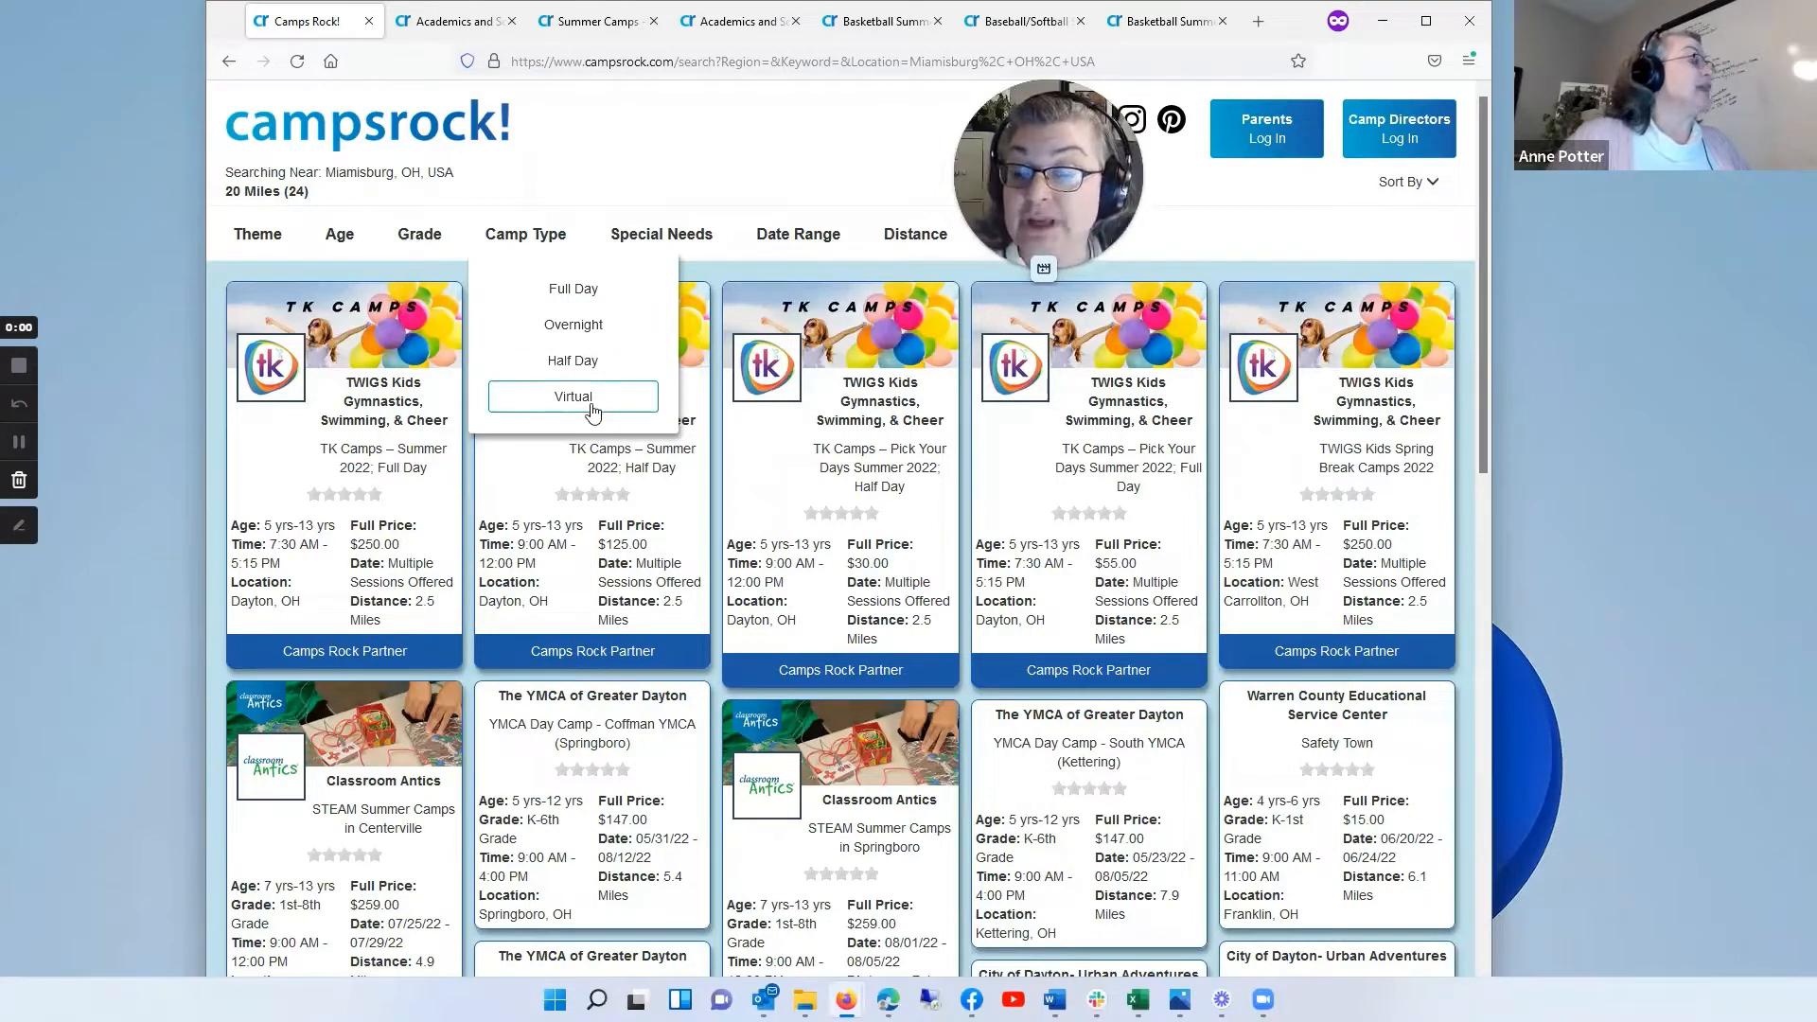
mouse_move(653, 237)
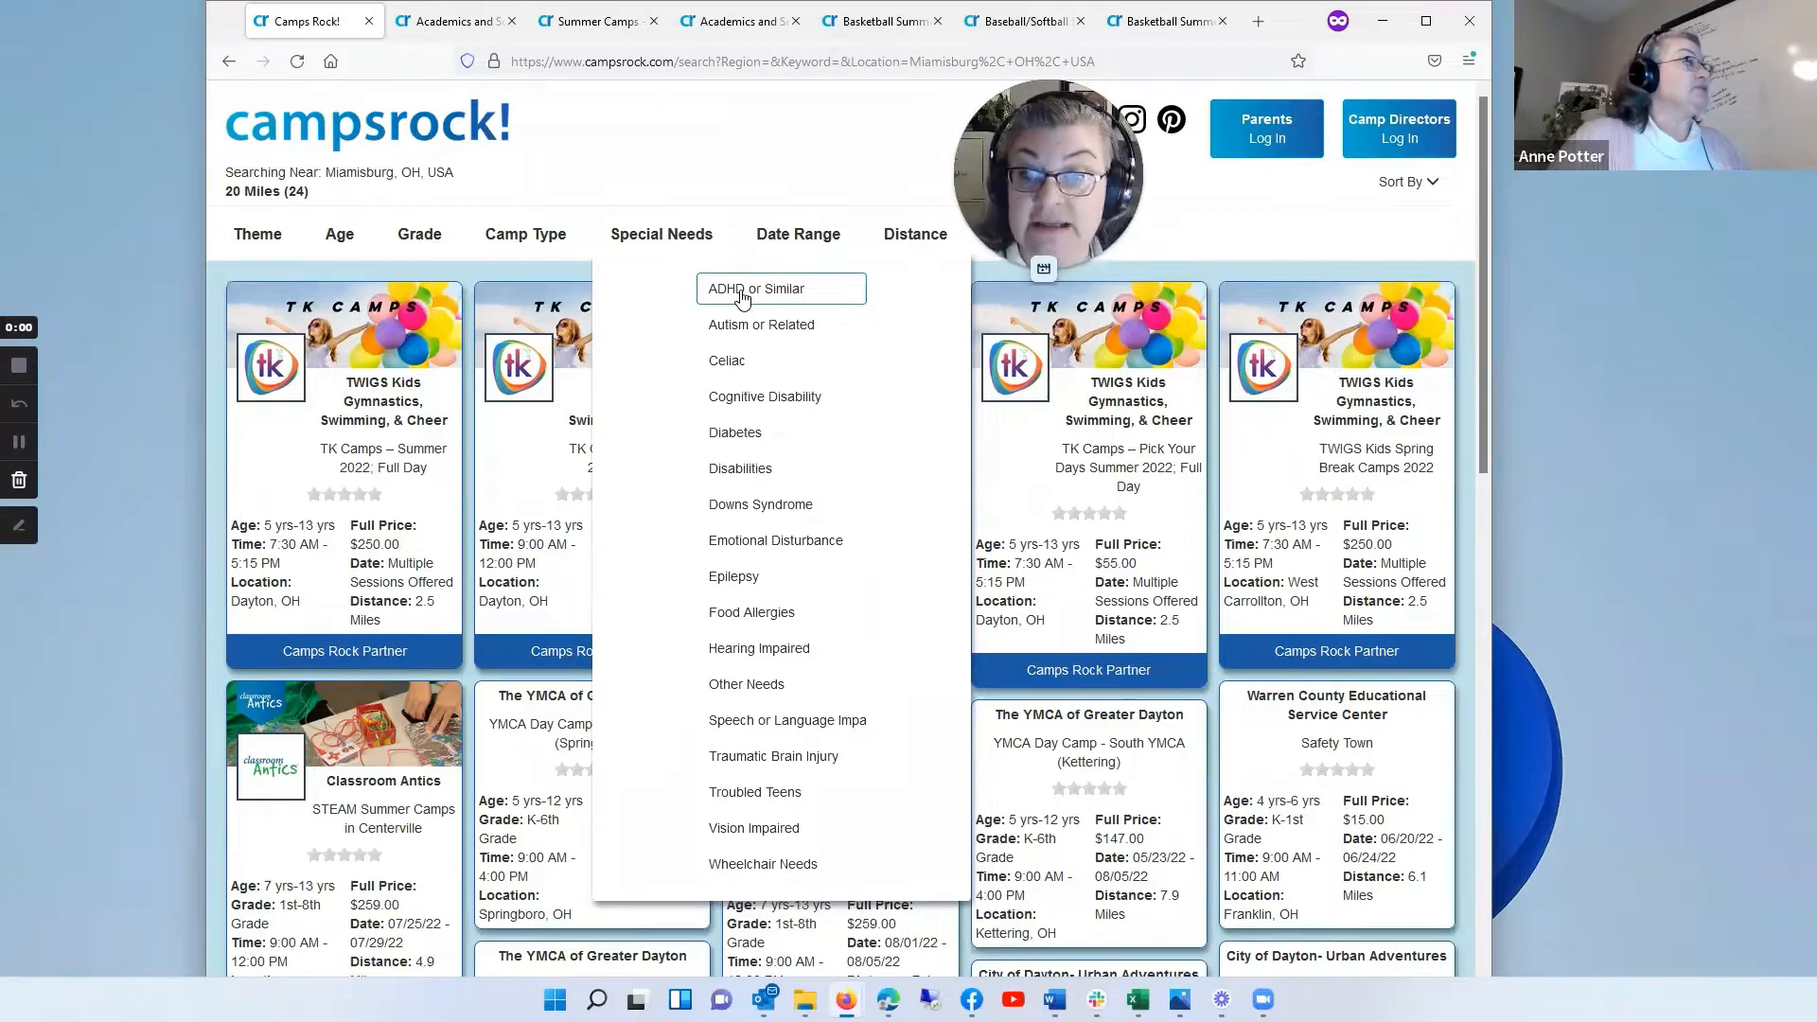
click(780, 237)
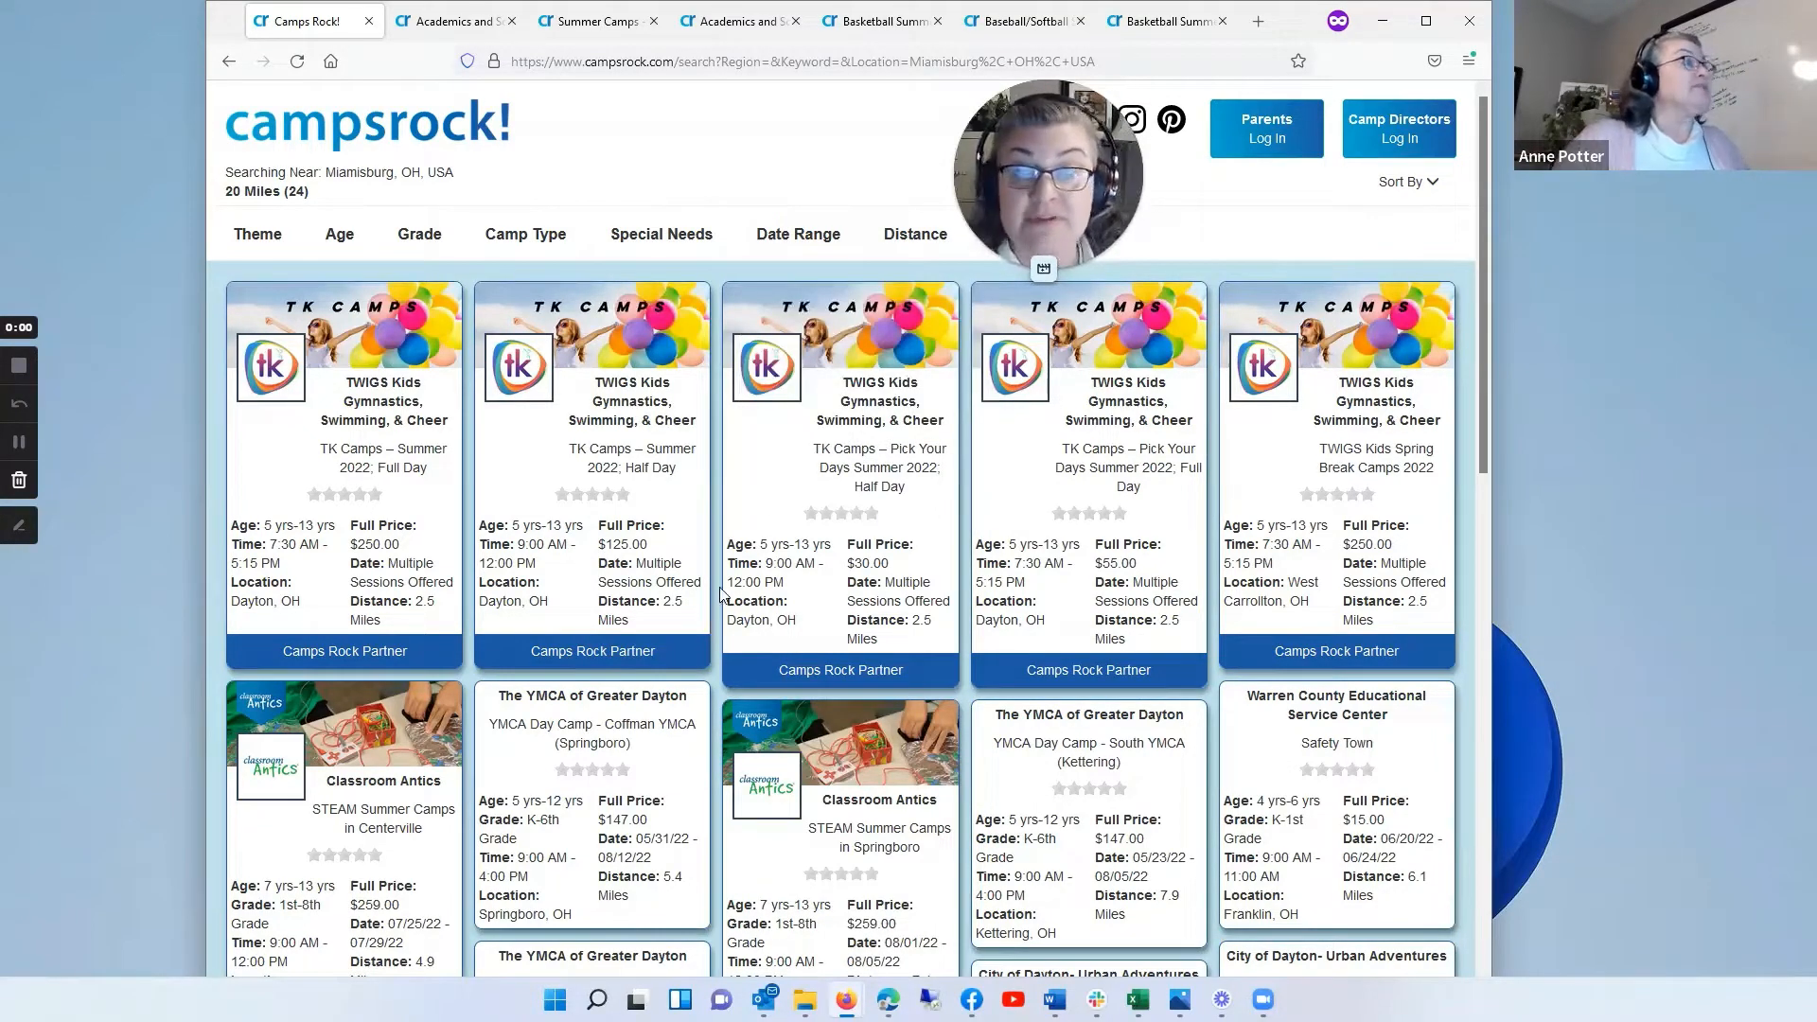
click(910, 236)
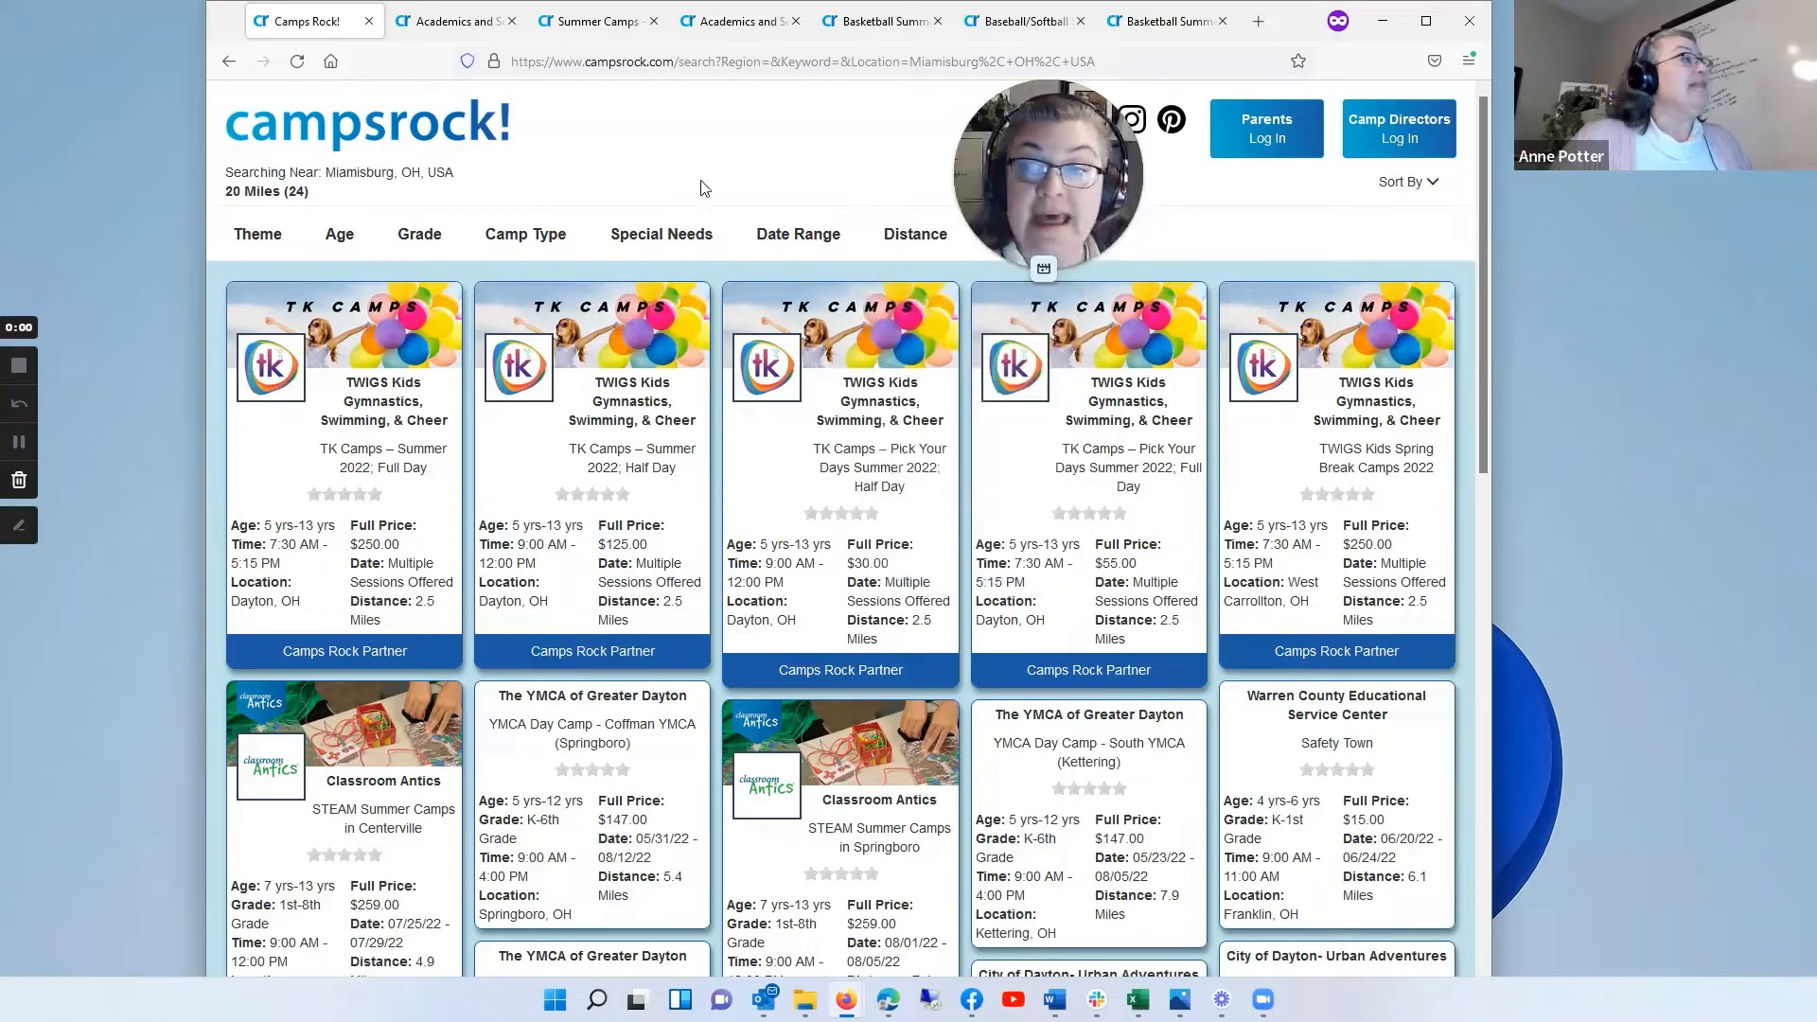
click(1433, 184)
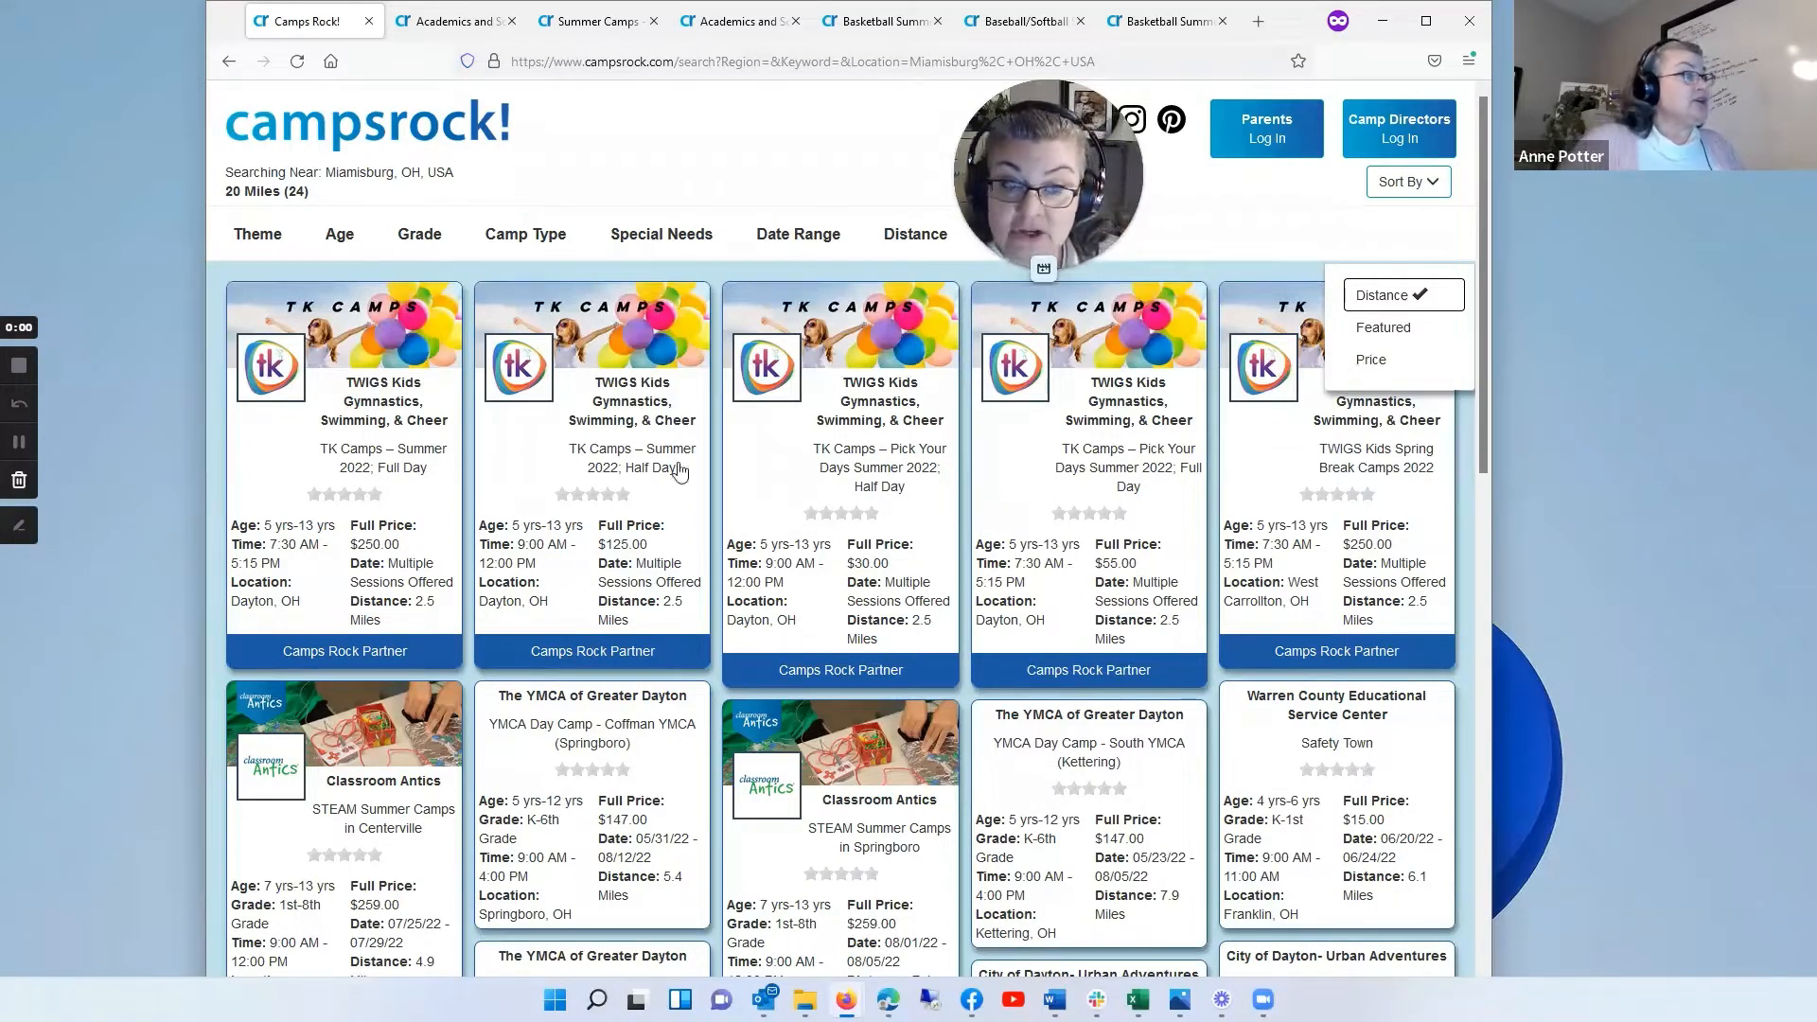
click(693, 130)
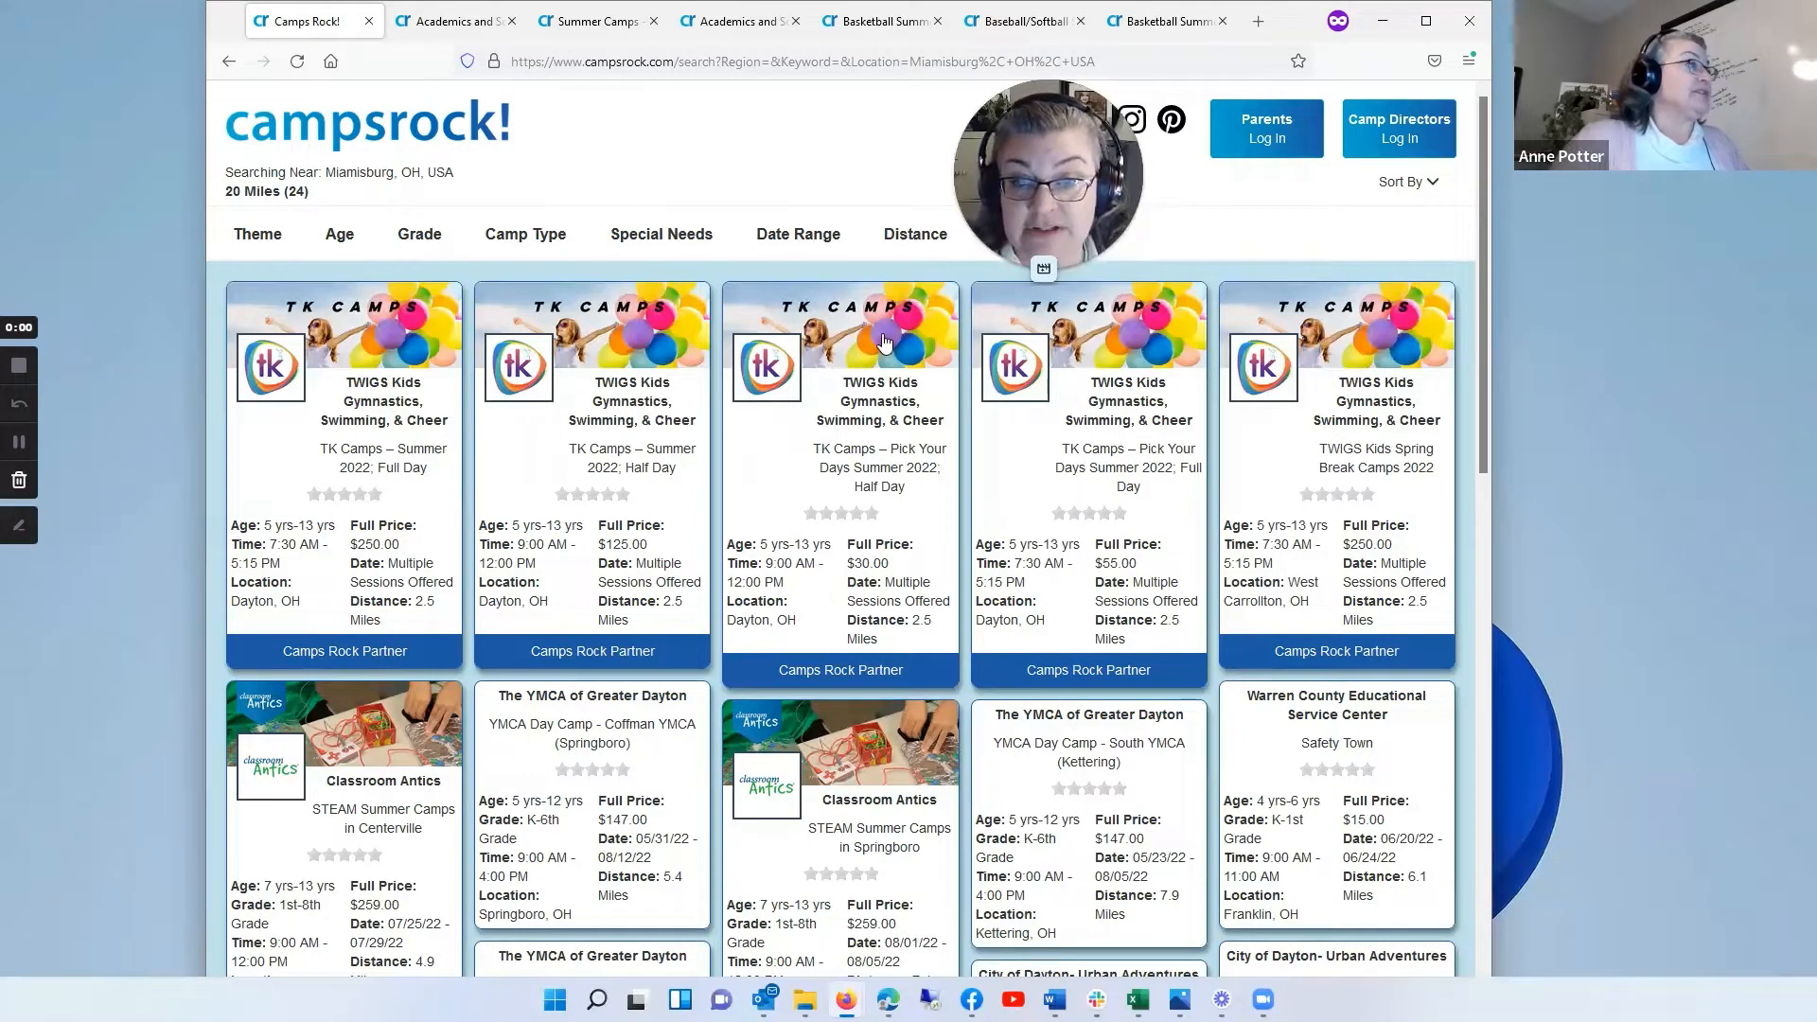
Step: View the camp information and location of the YMCA Day Camp - Coffman YMCA (Springboro) listing, and return to the search results
click(569, 734)
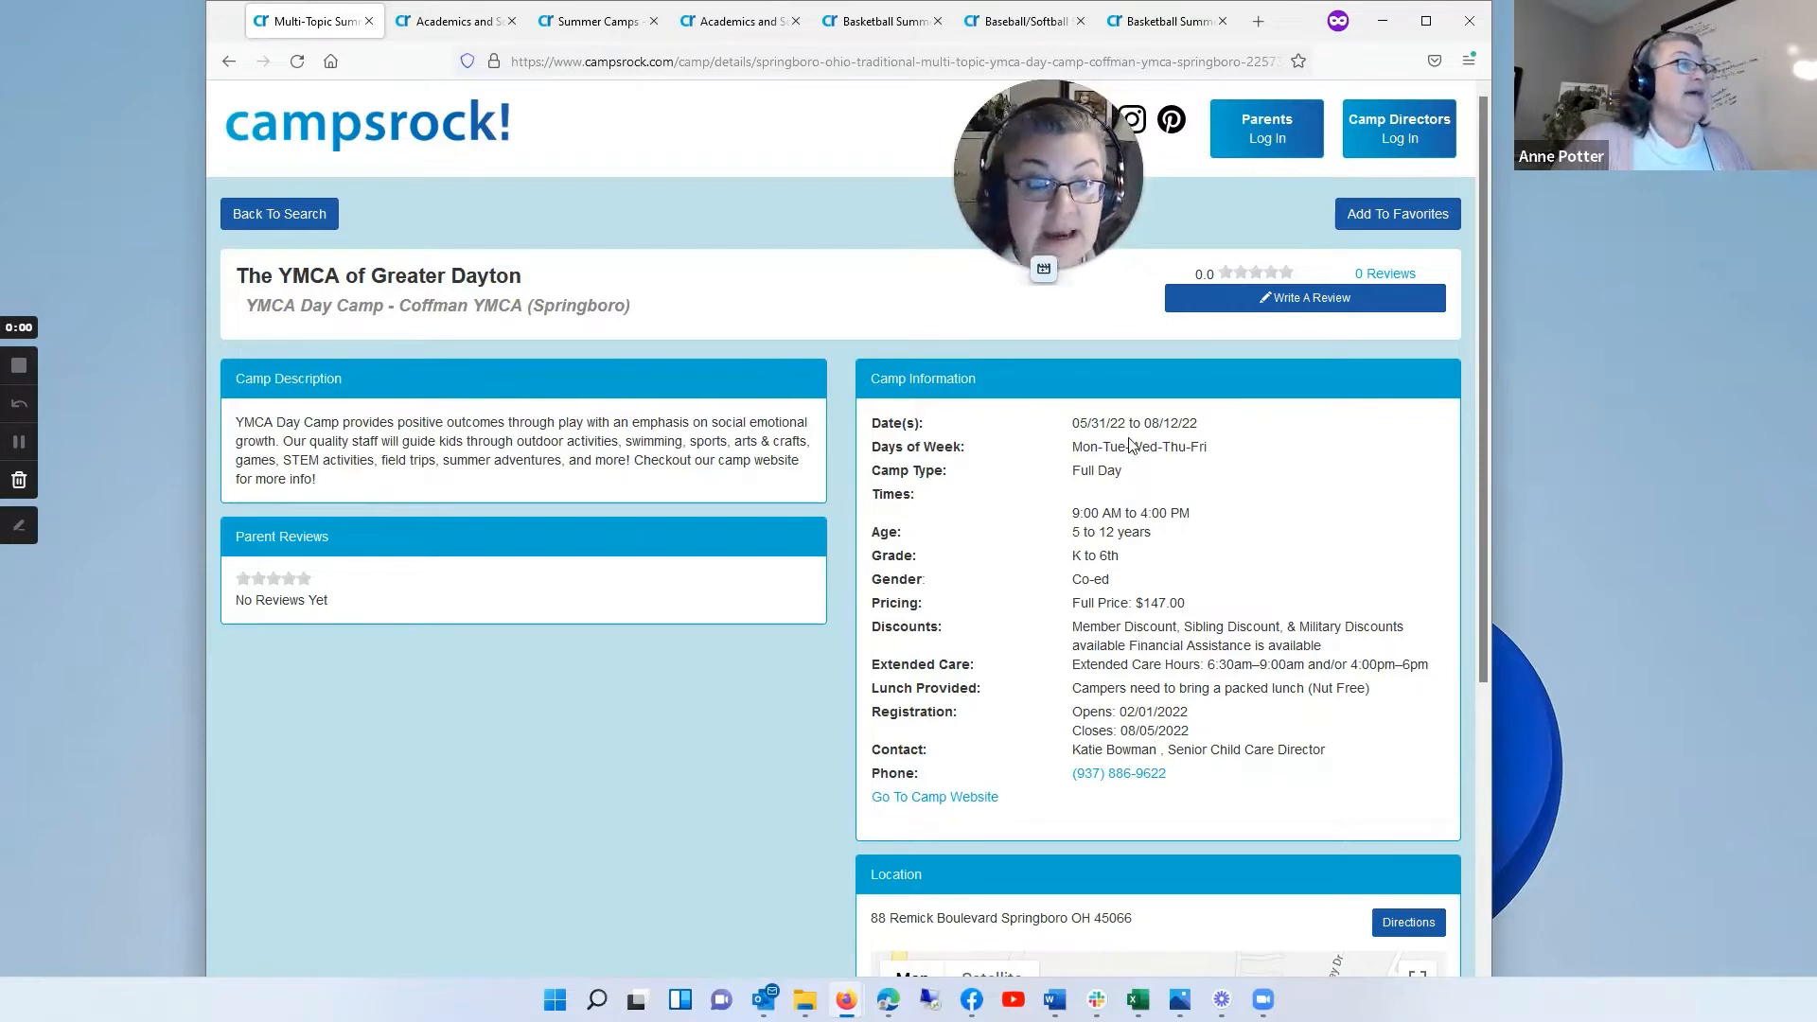
scroll(1145, 762, down, 2)
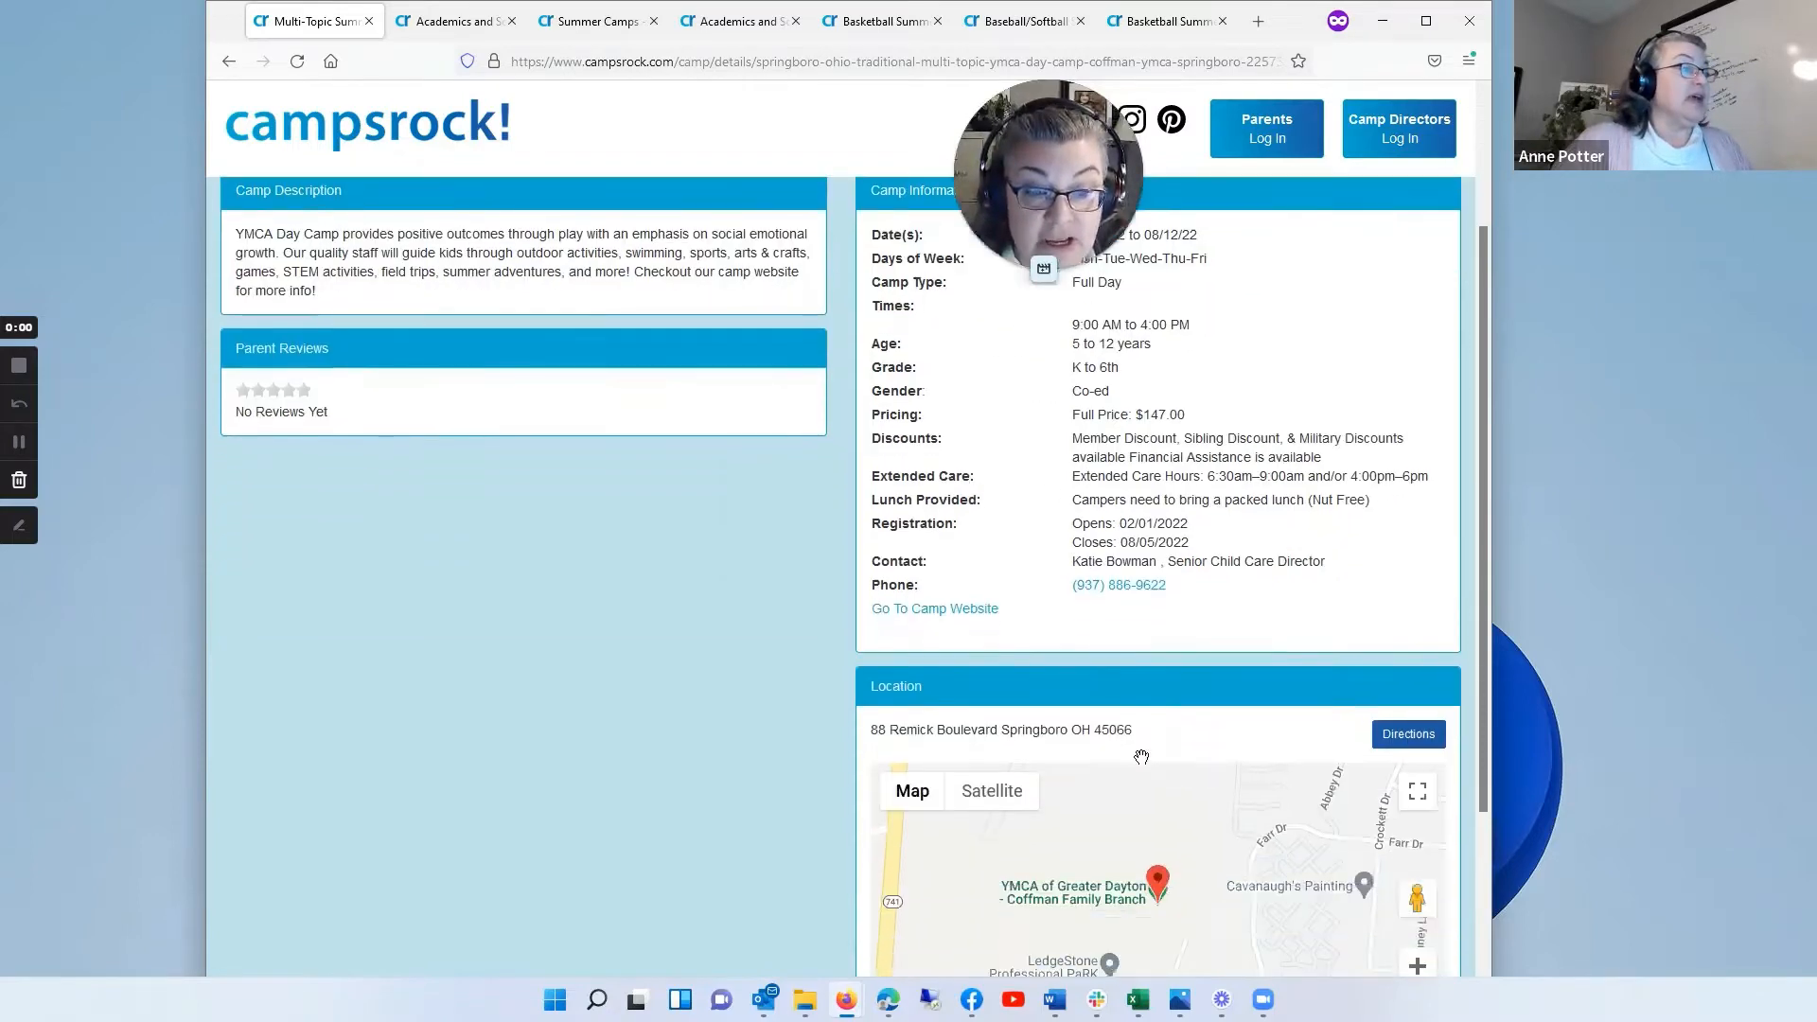
scroll(1141, 757, down, 2)
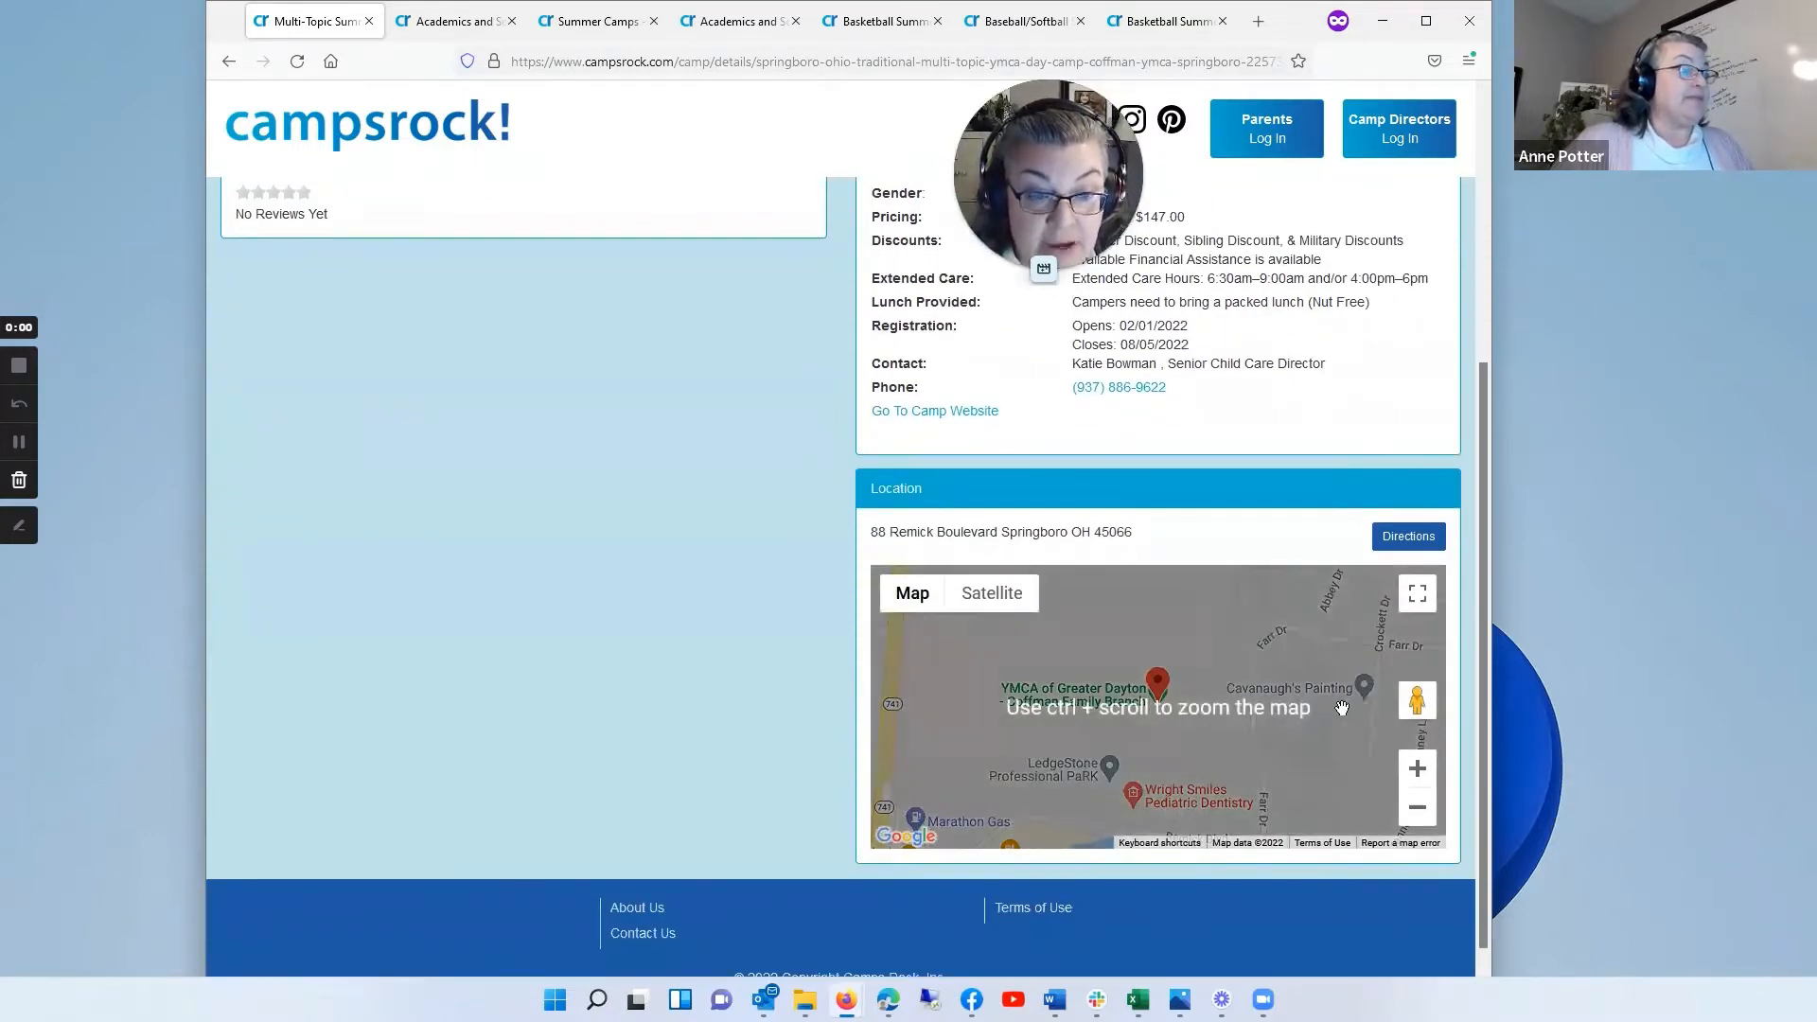
scroll(697, 496, up, 4)
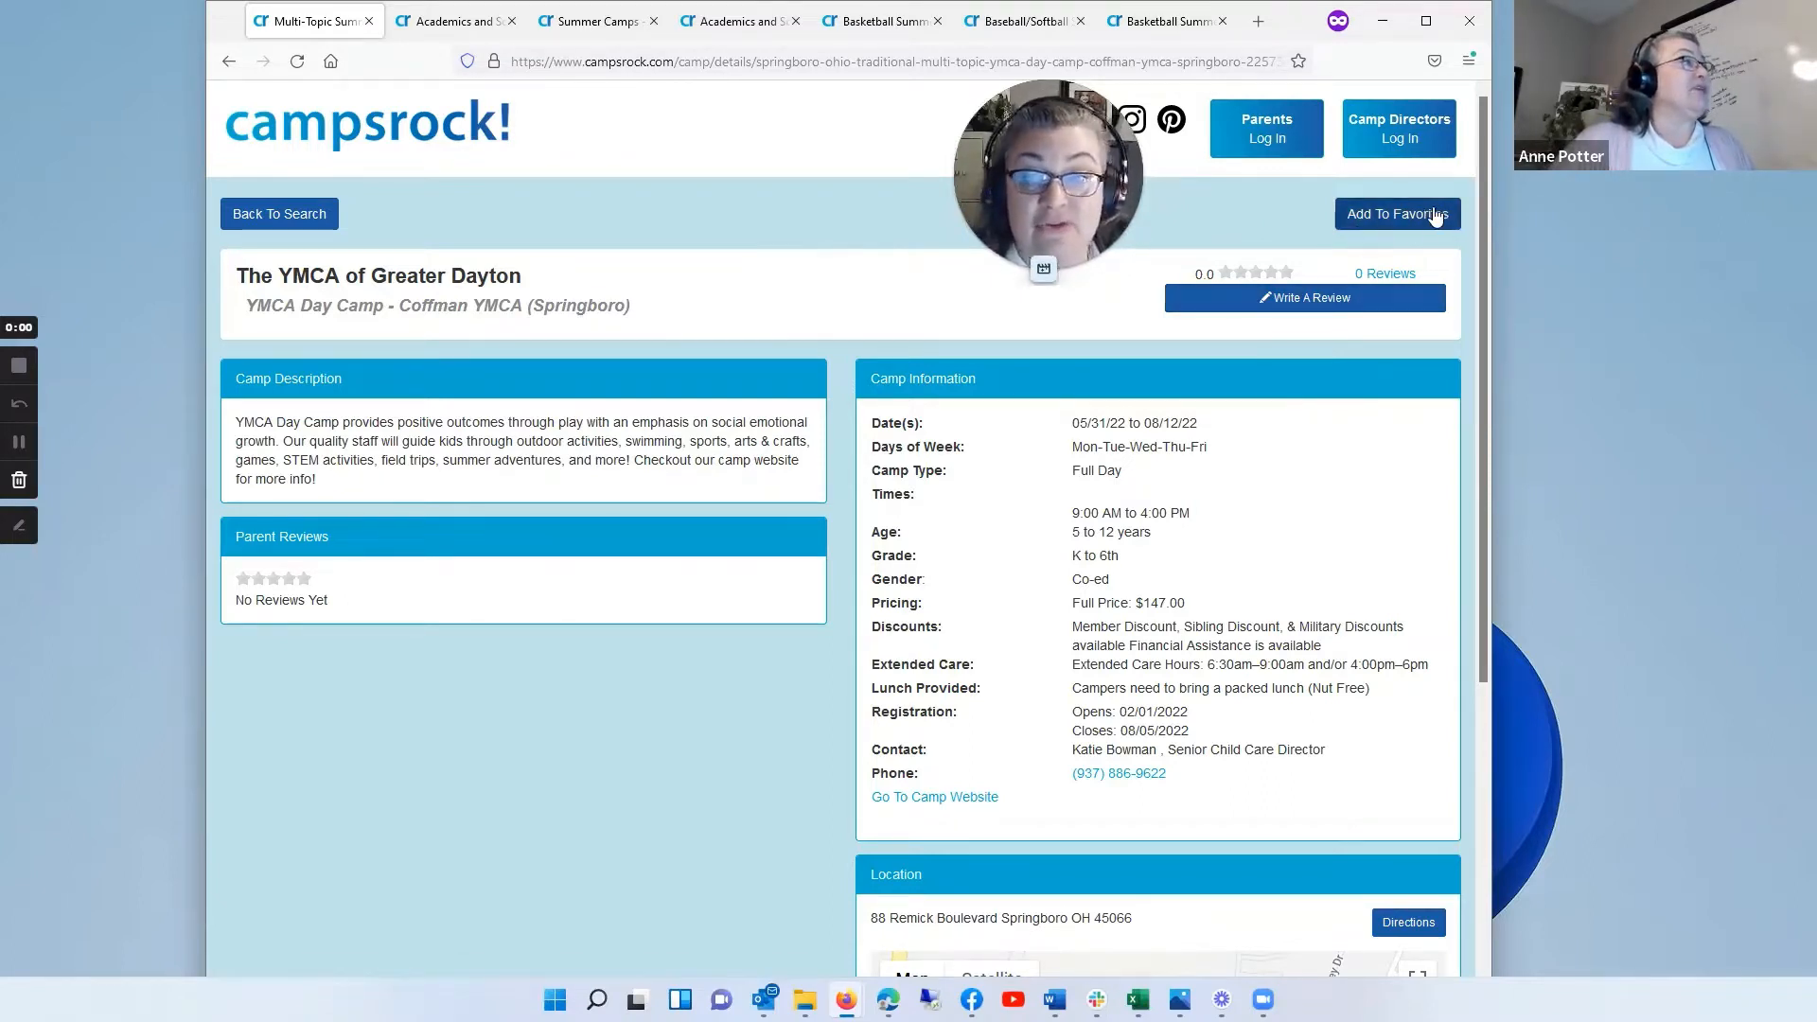
click(289, 220)
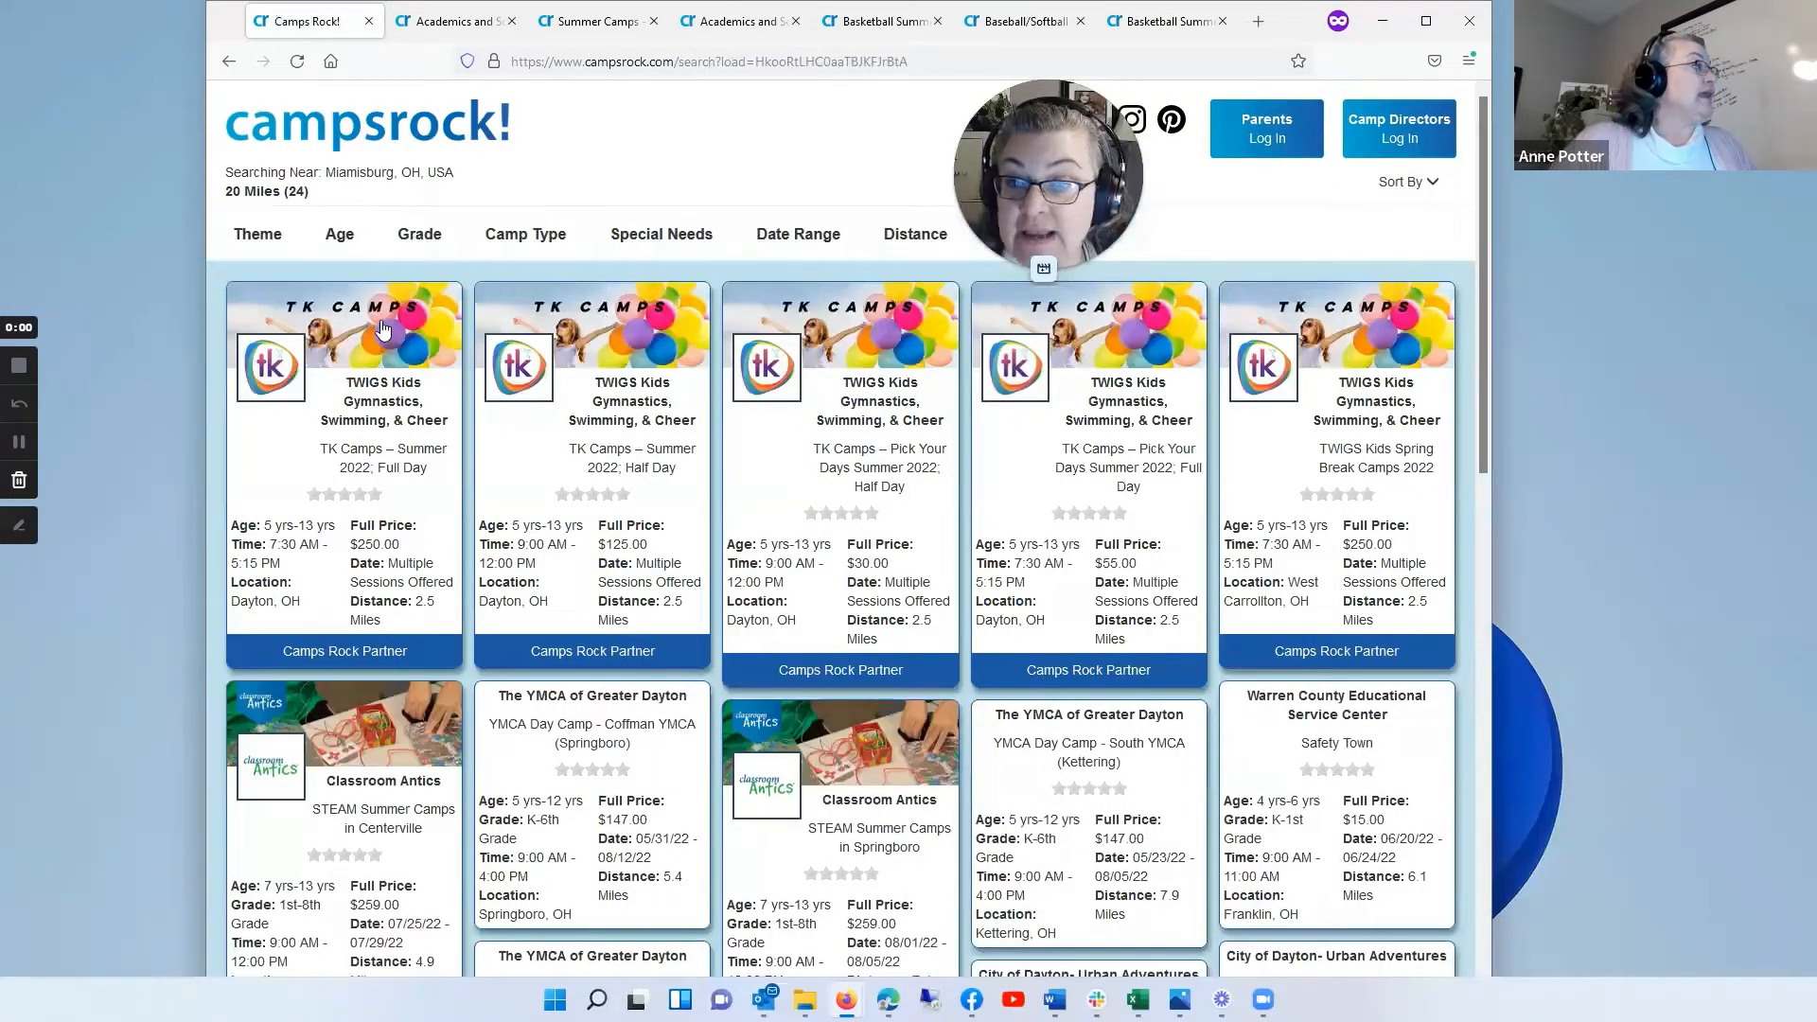
Step: Open the TK Camps – Summer 2022; Full Day listing and examine its camp description and camp information
click(383, 329)
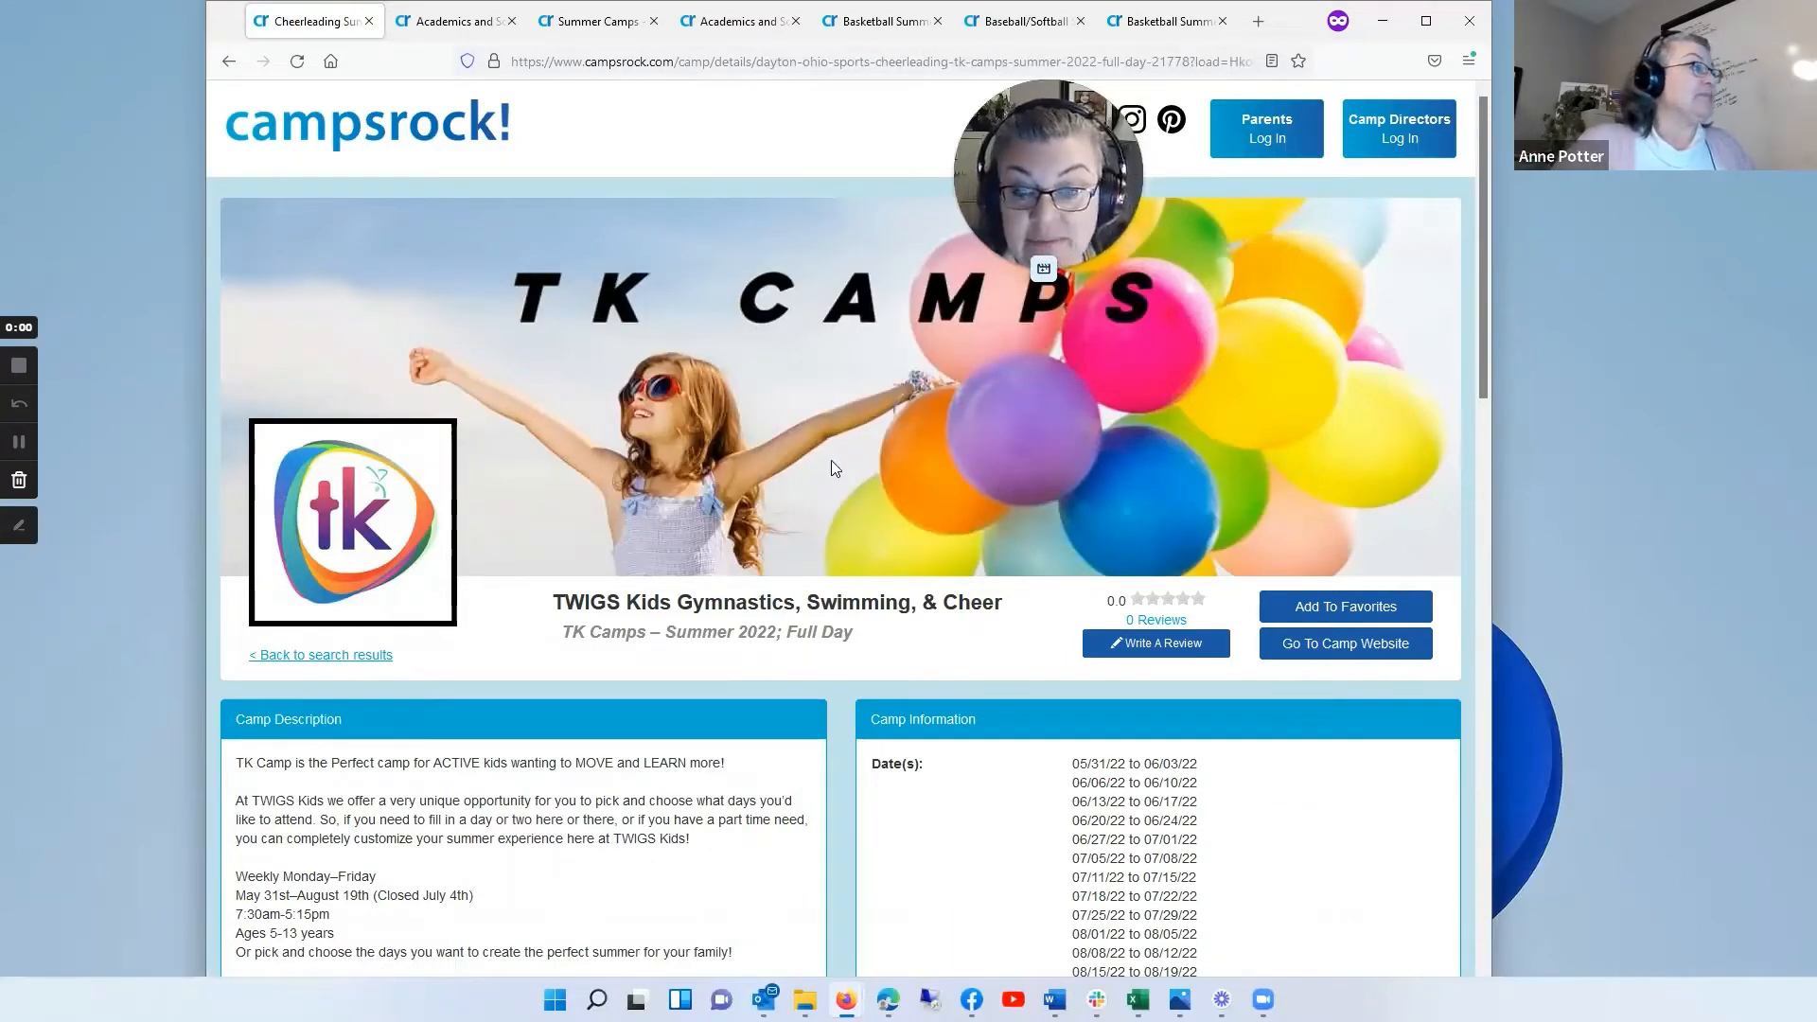
scroll(831, 461, down, 2)
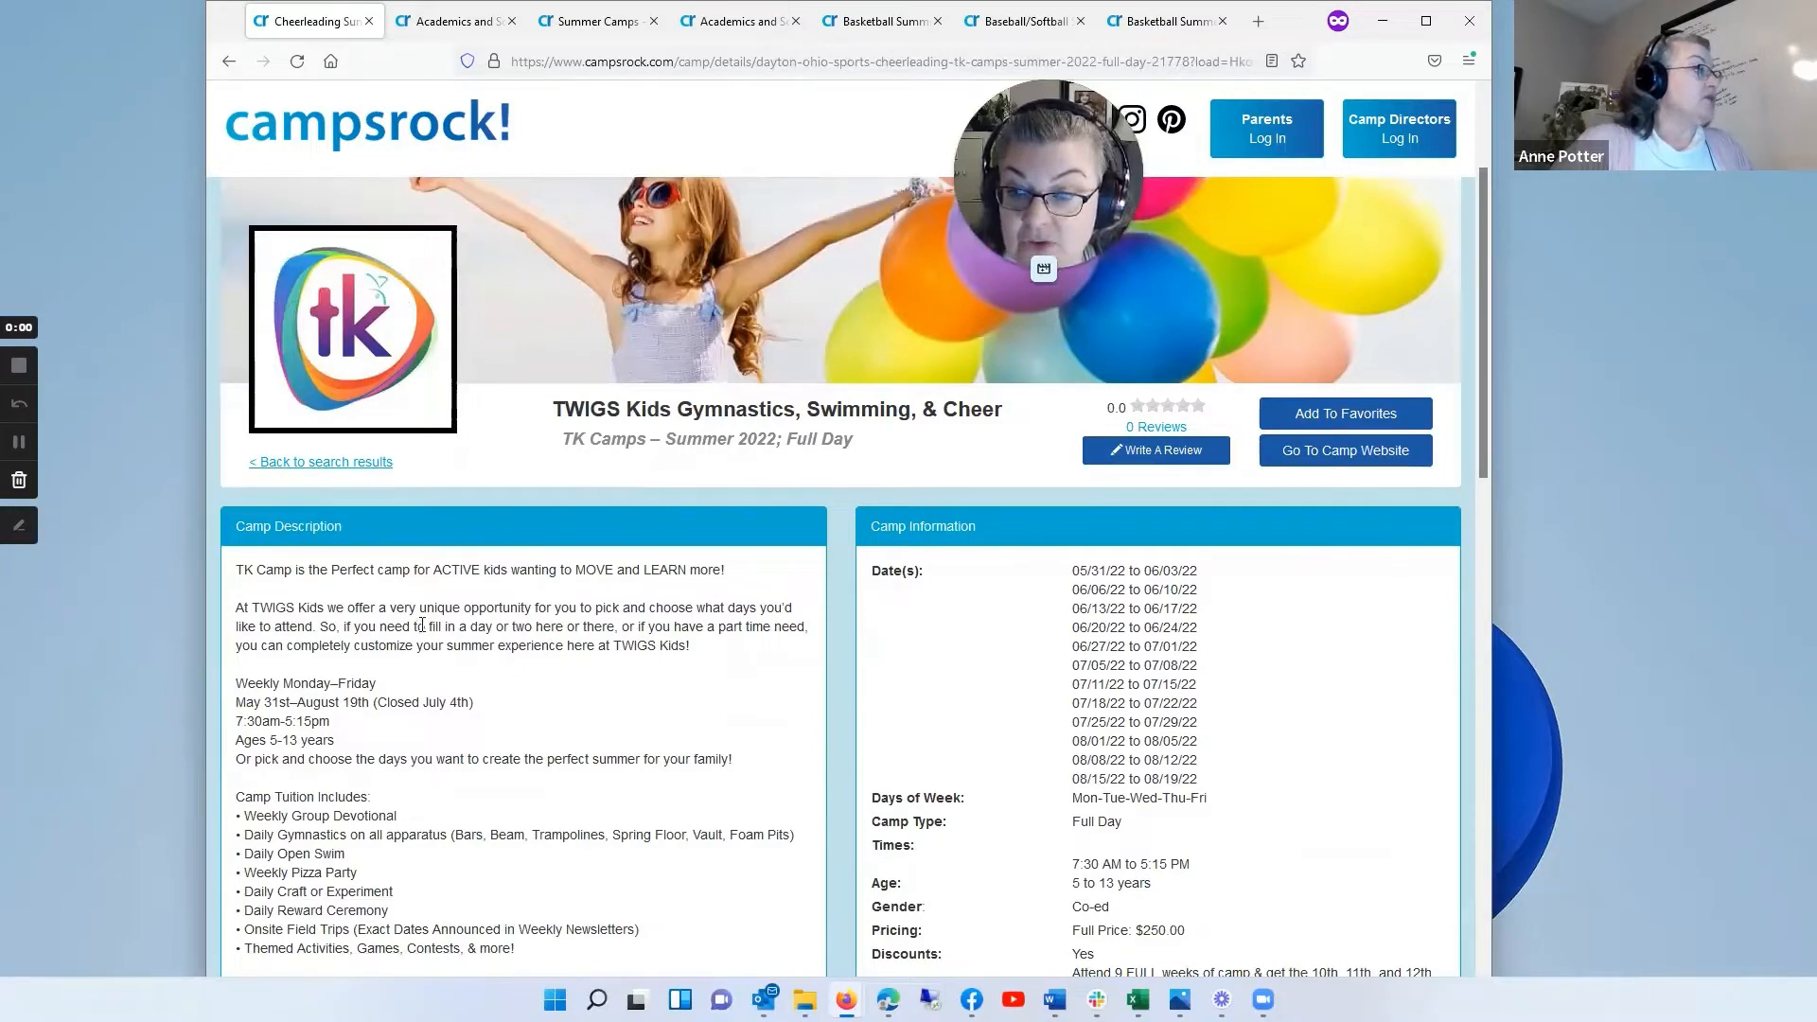
scroll(422, 625, down, 3)
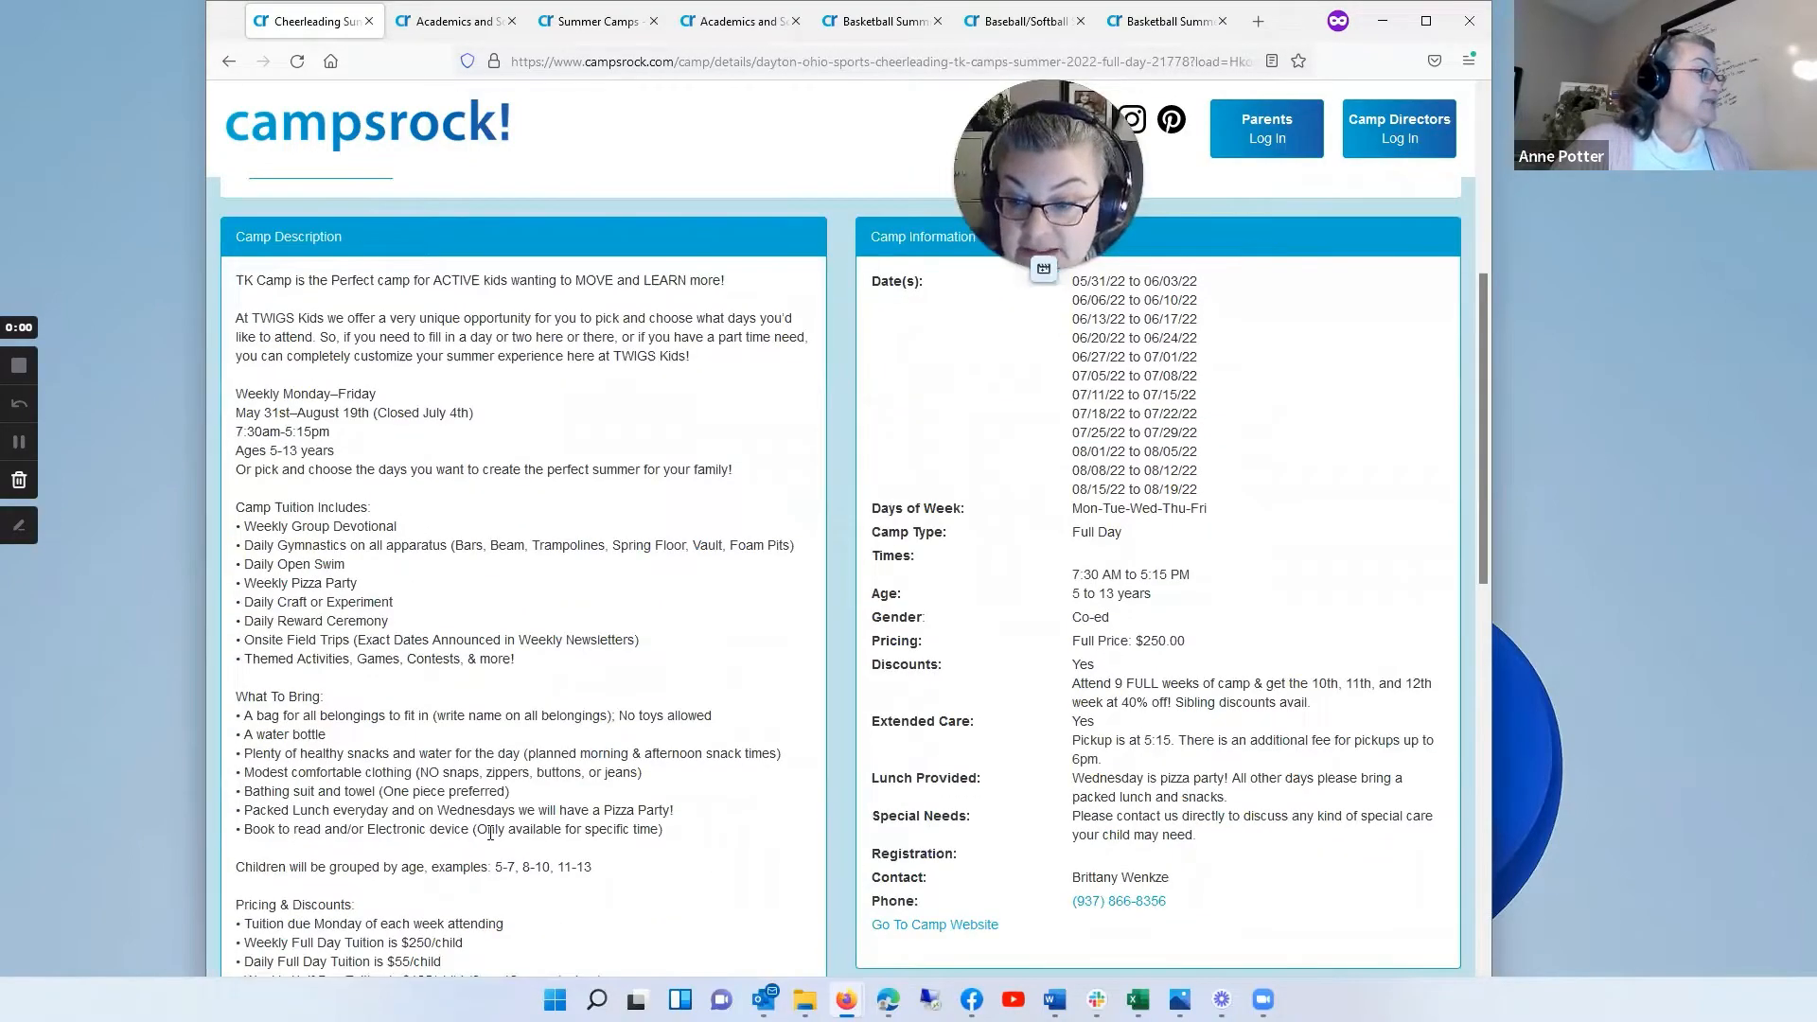
scroll(490, 833, down, 5)
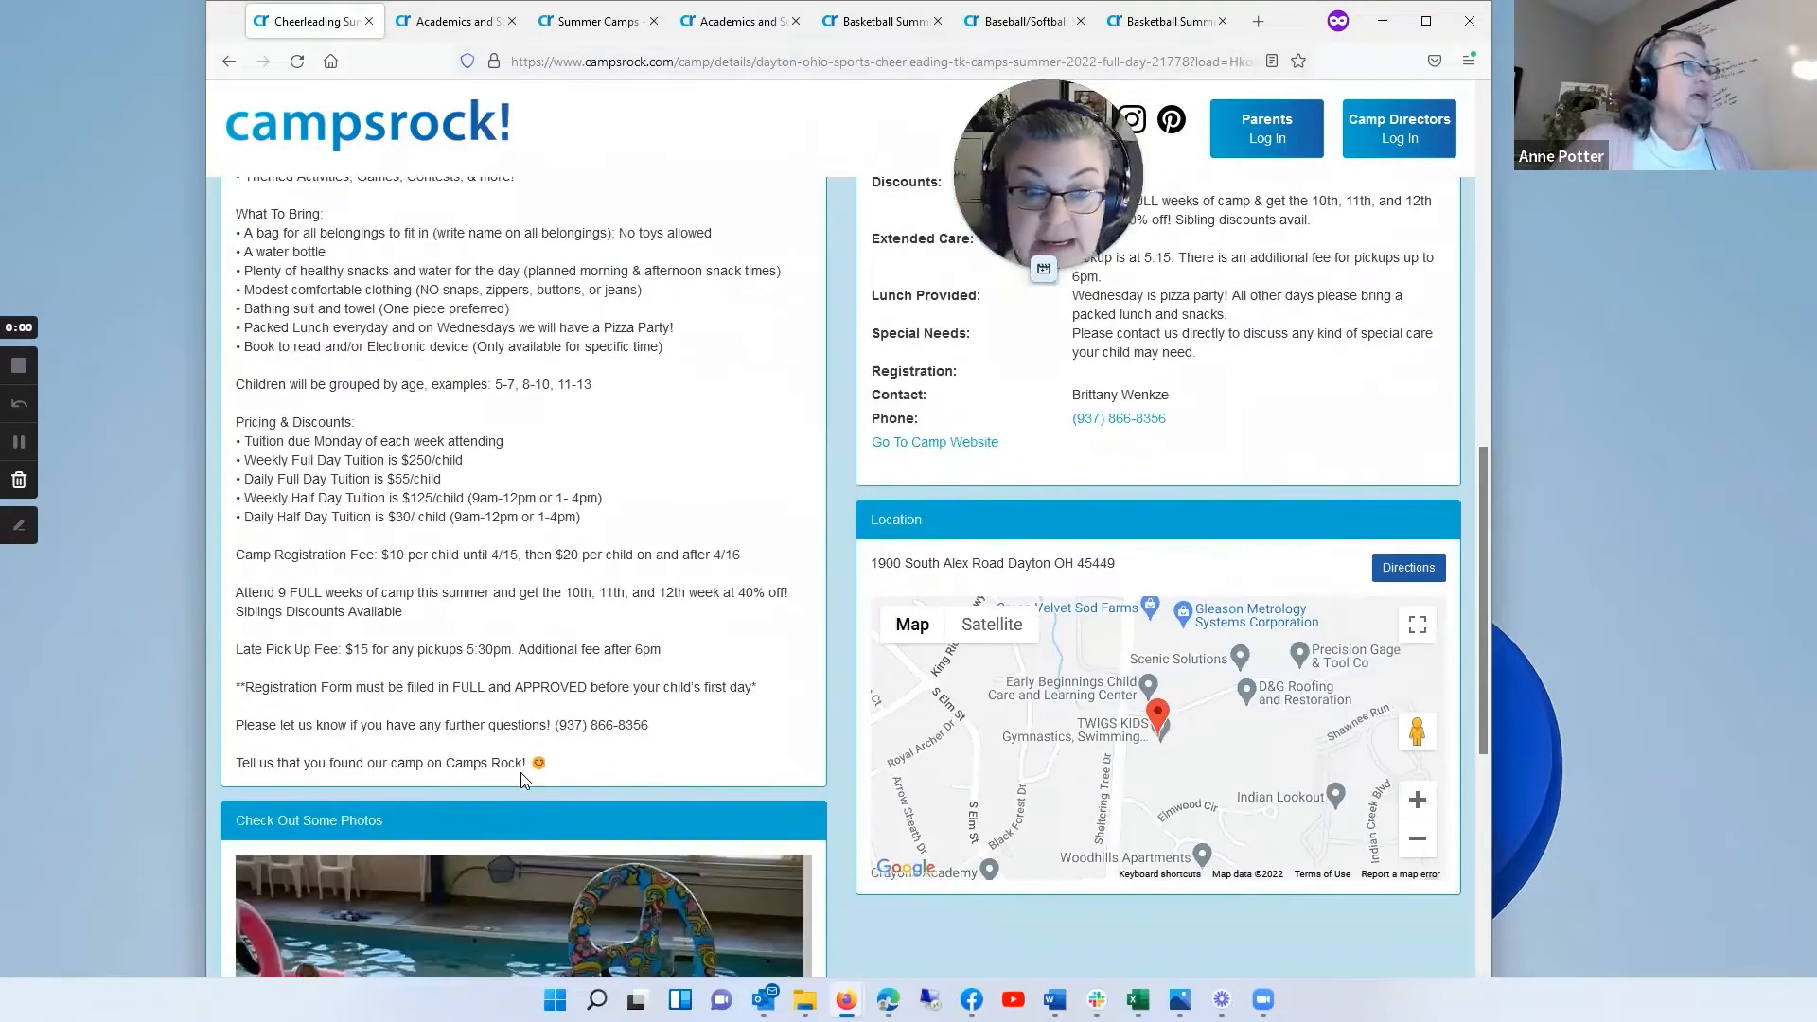
scroll(523, 779, up, 6)
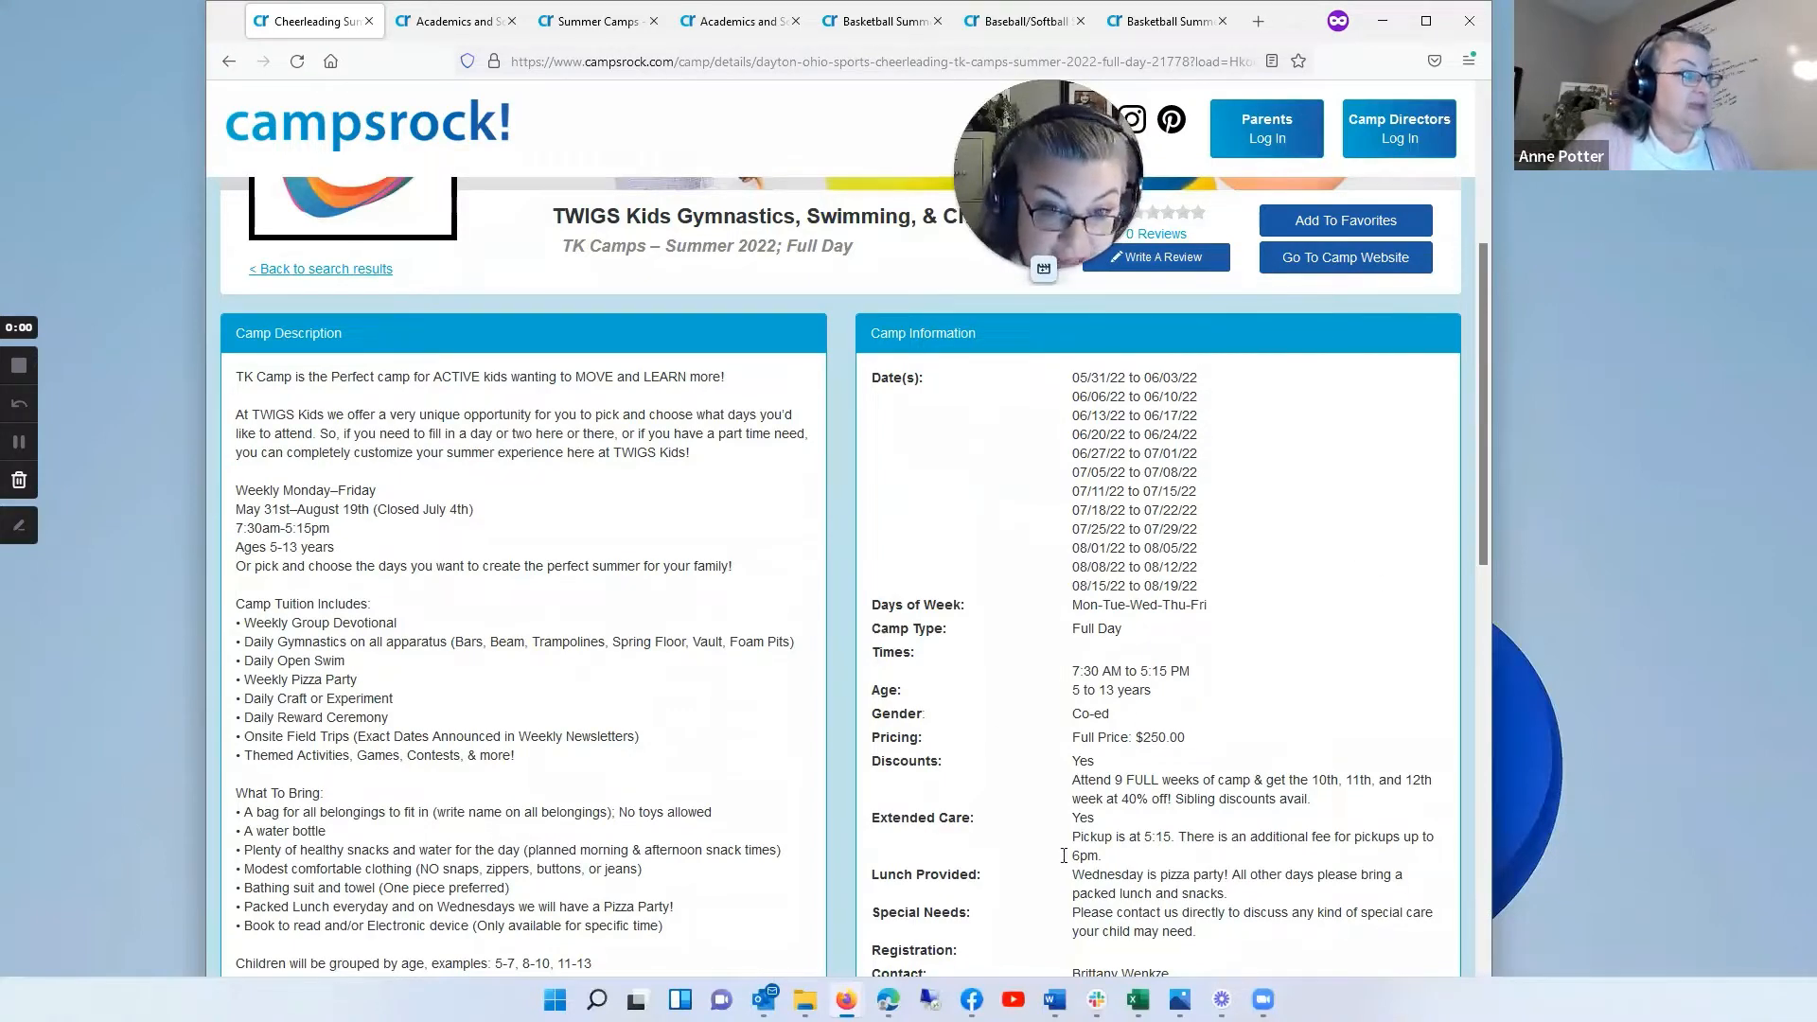
scroll(1164, 596, down, 1)
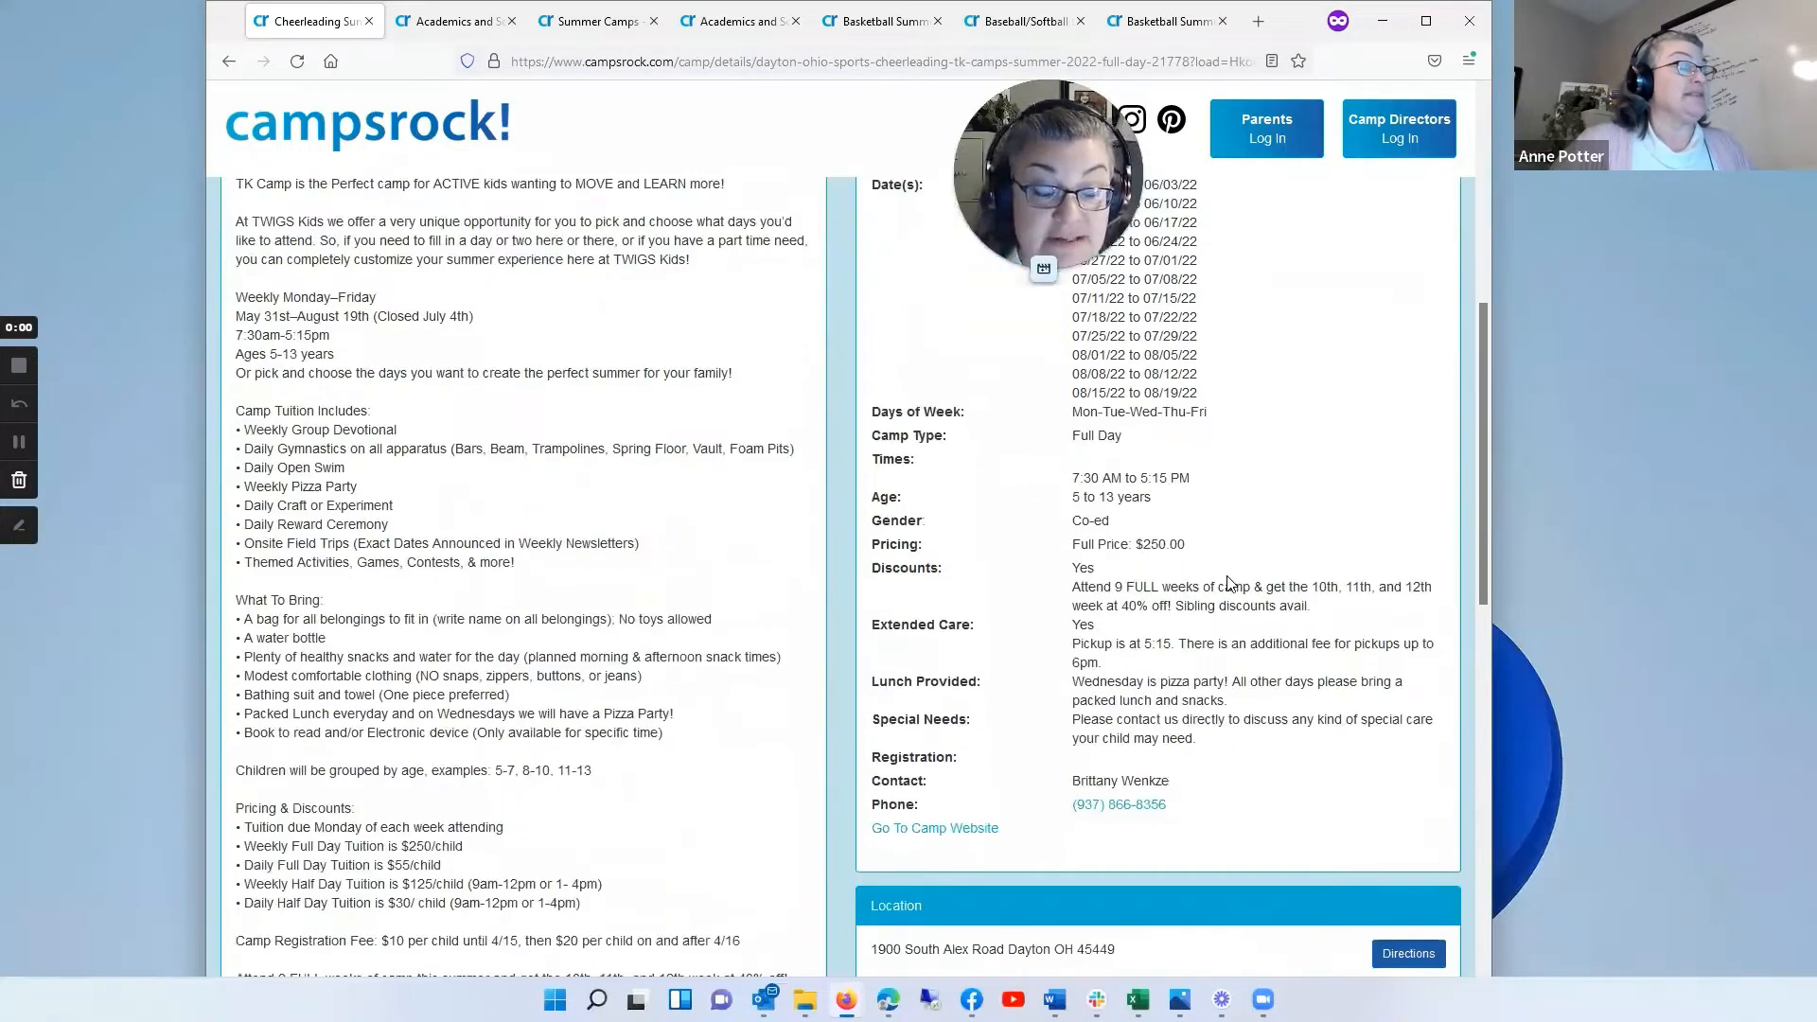
scroll(1249, 660, up, 1)
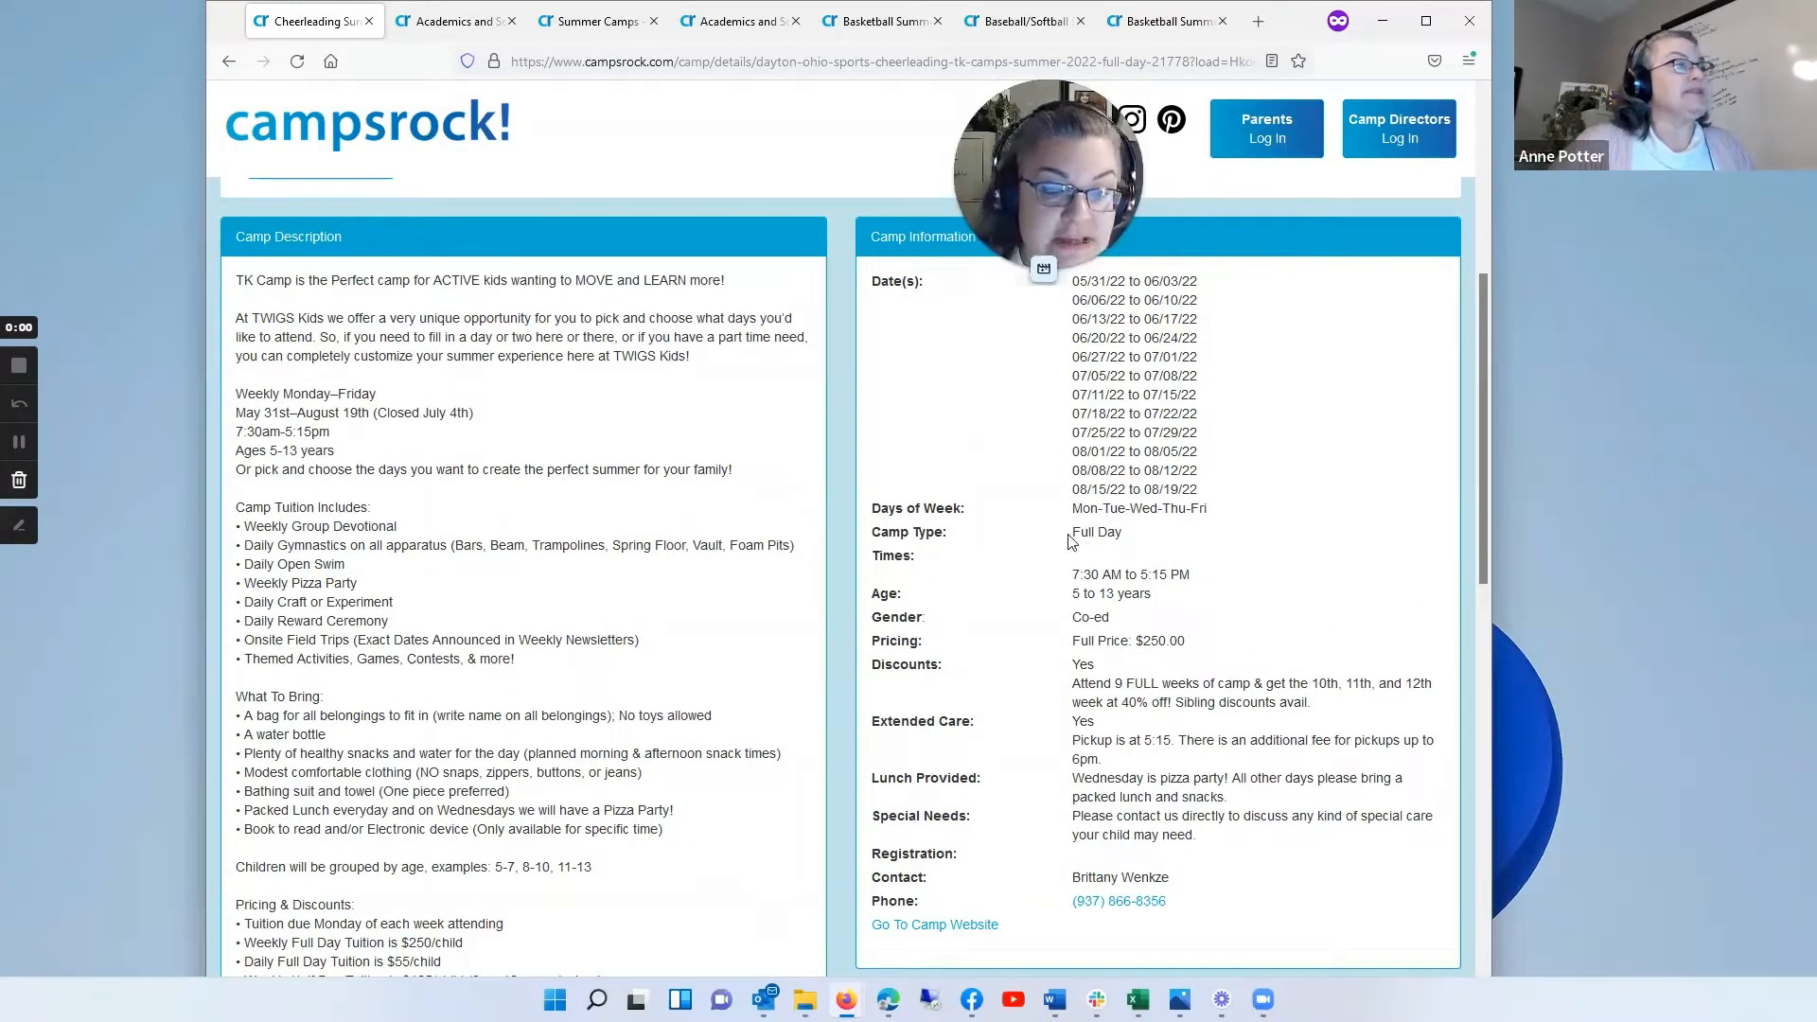
scroll(1230, 711, down, 2)
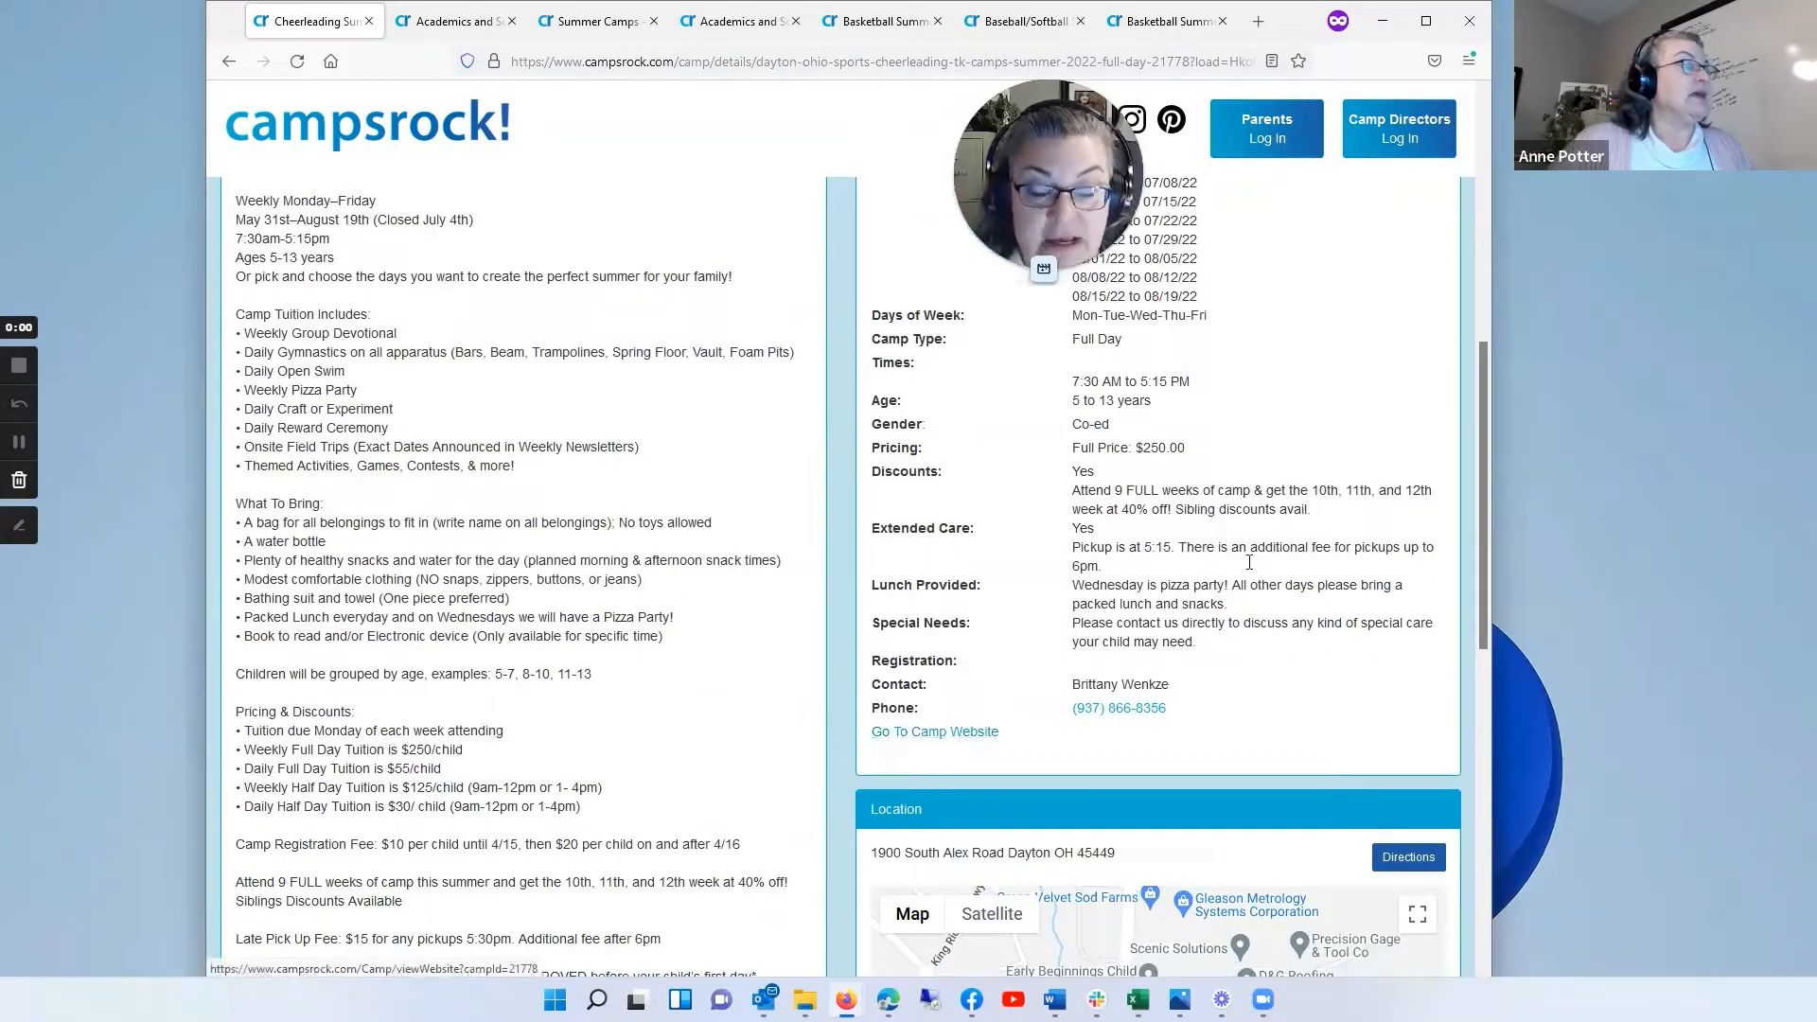
scroll(1278, 378, up, 4)
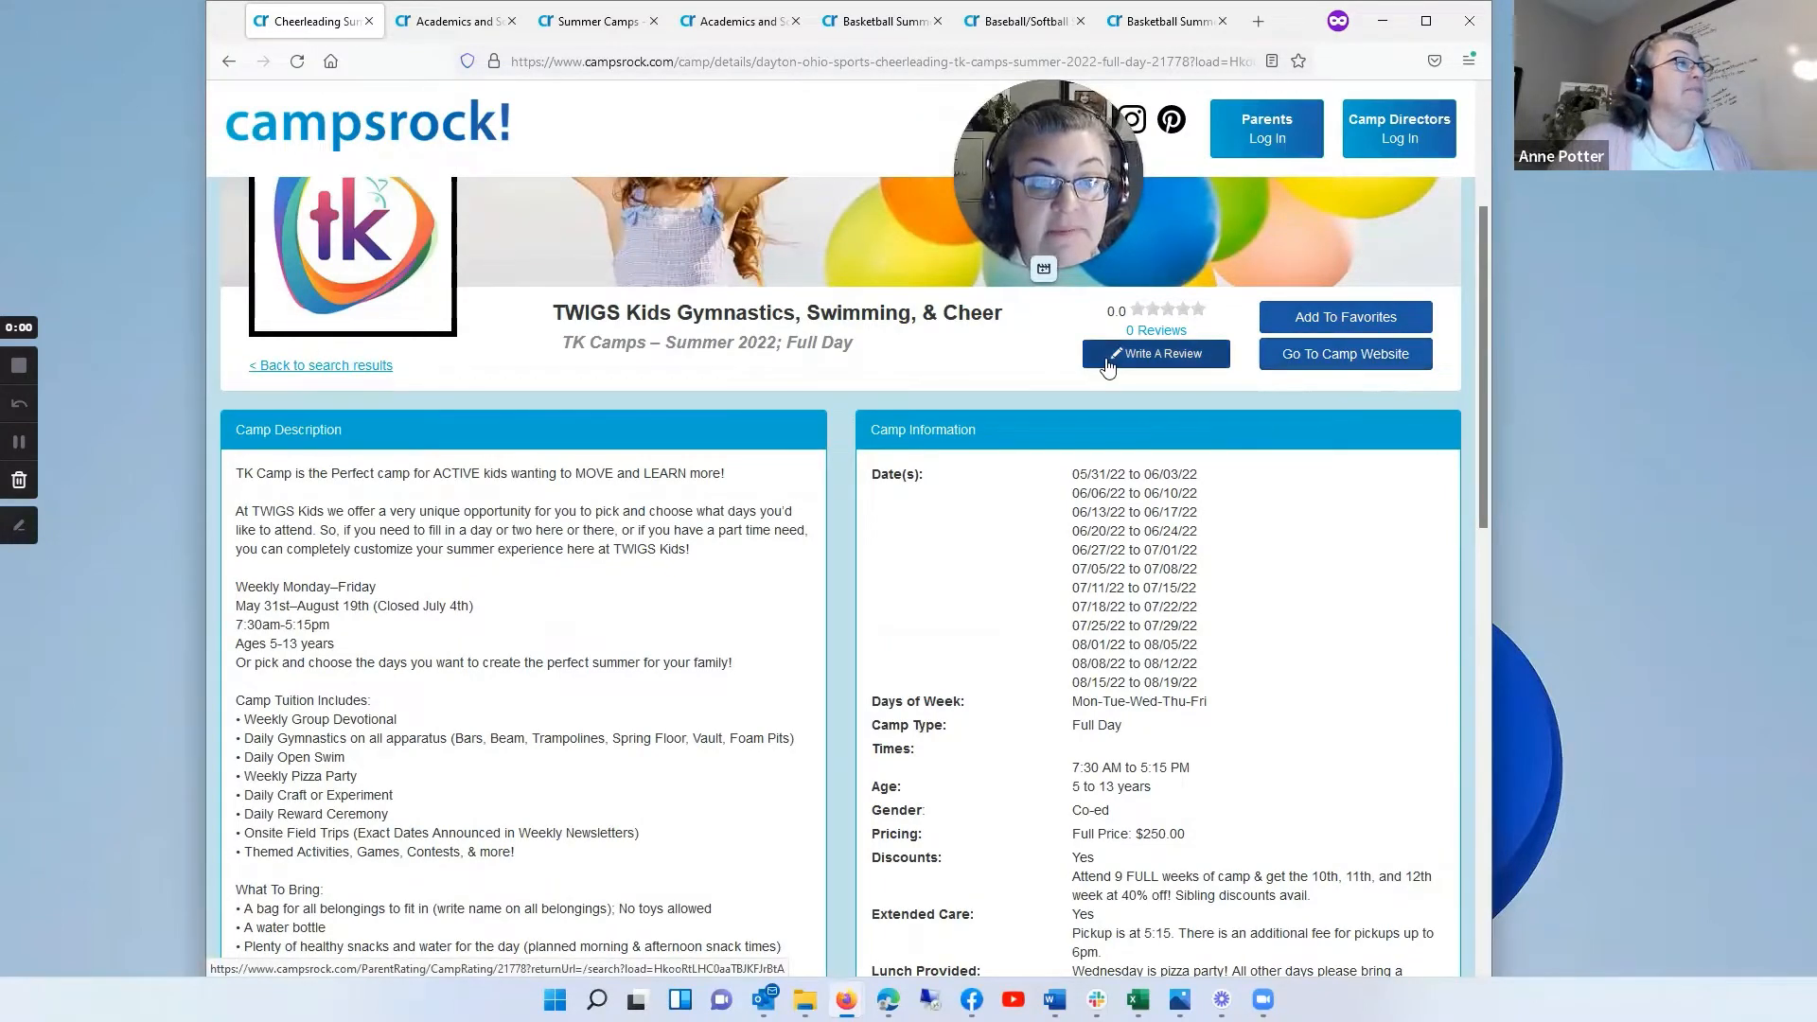
Step: Examine the location map, photos and parent reviews of the TK Camps listing, and return to its banner
scroll(1221, 594, down, 5)
scroll(1227, 588, down, 2)
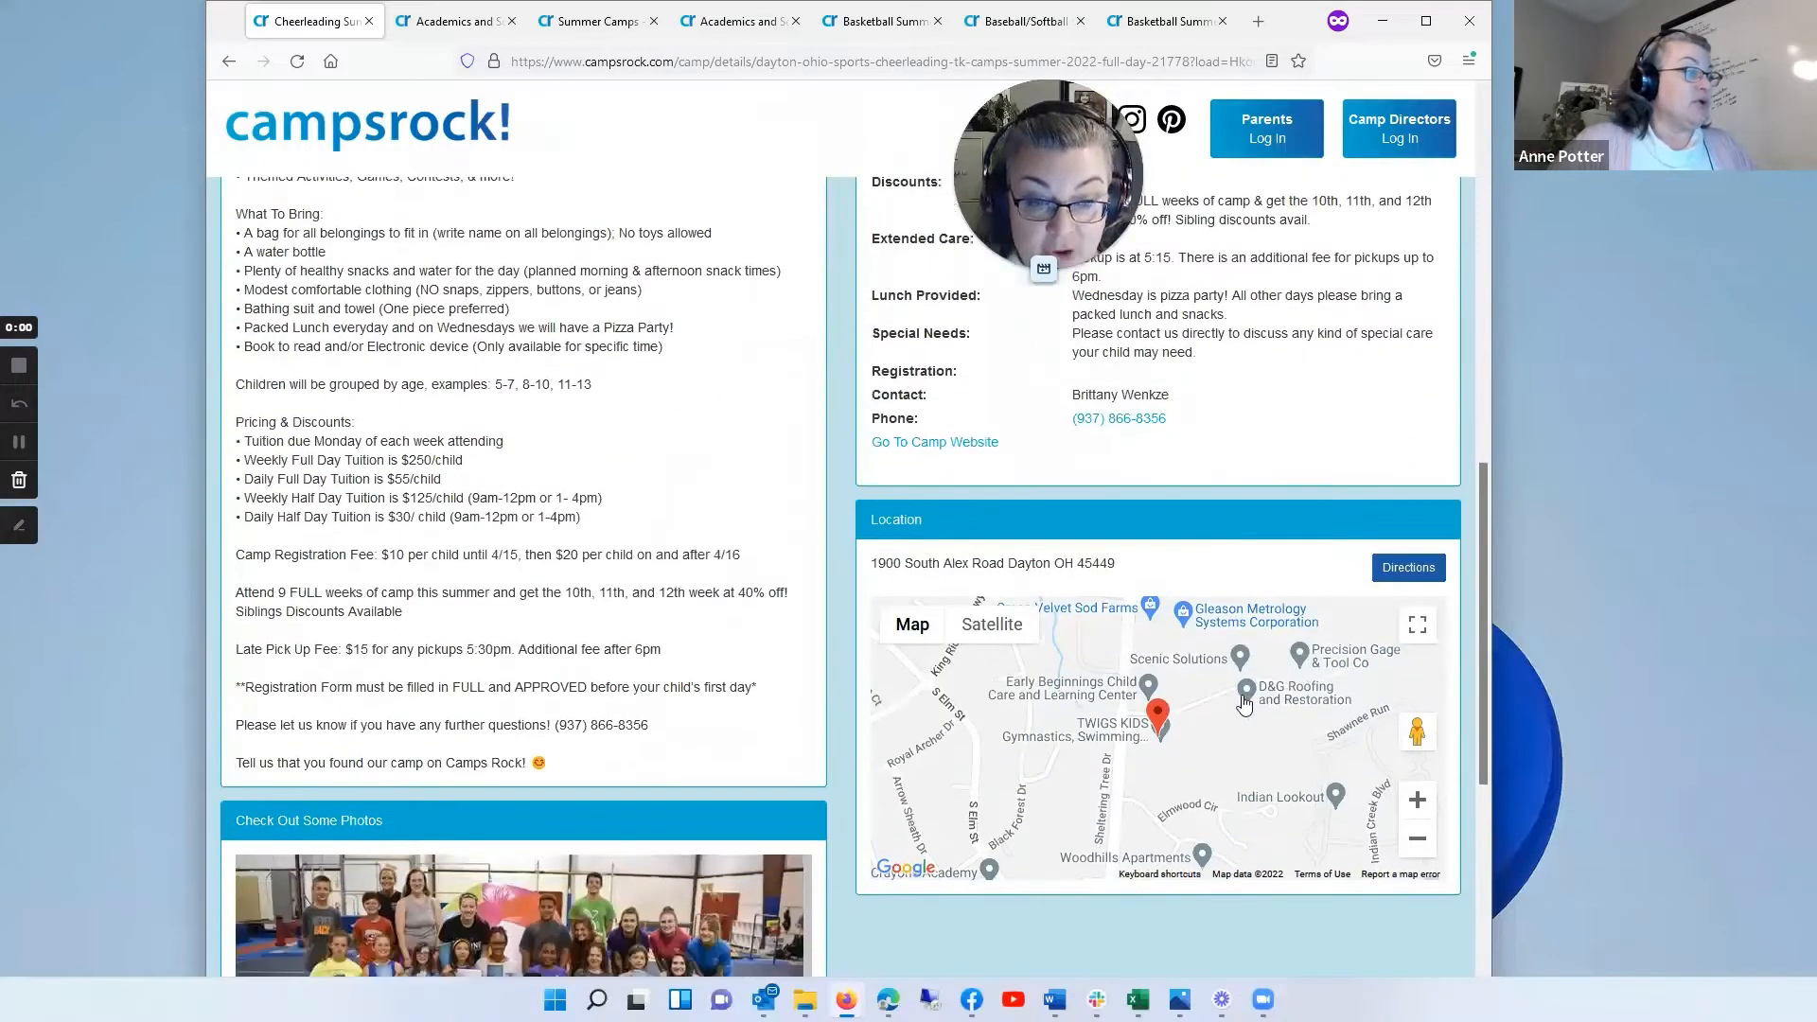
scroll(1110, 694, down, 3)
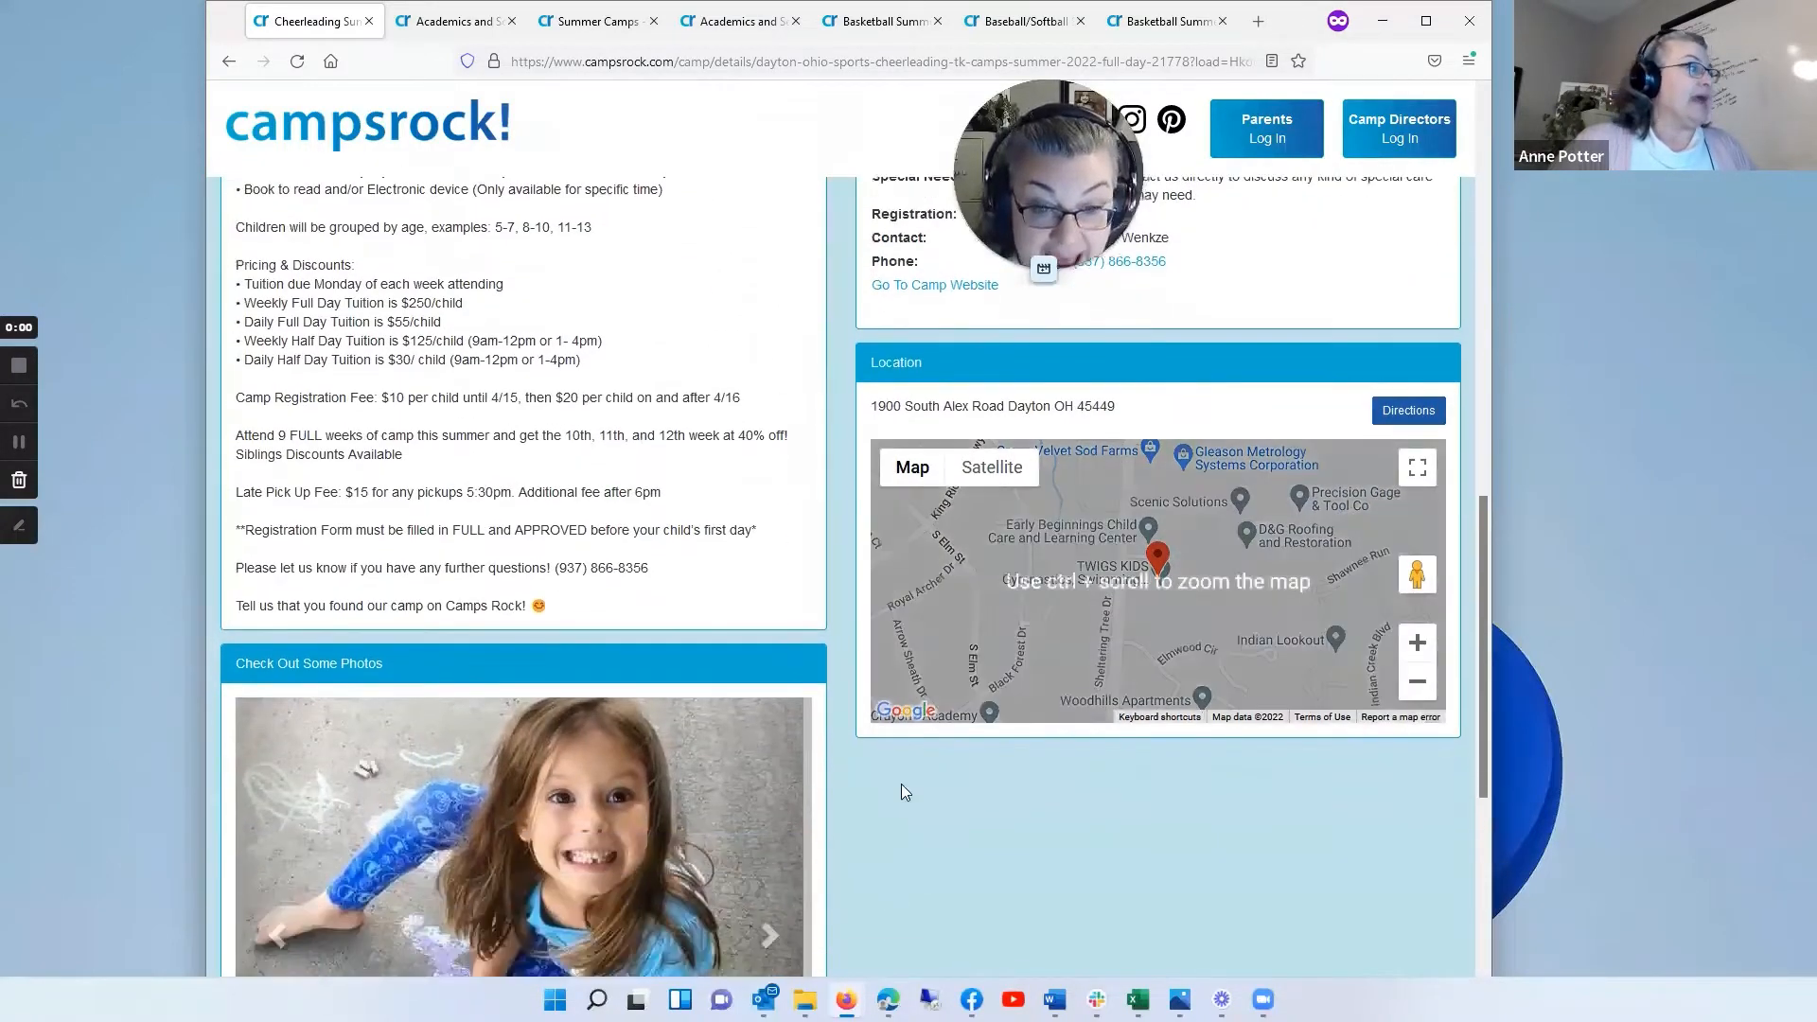
scroll(656, 797, down, 2)
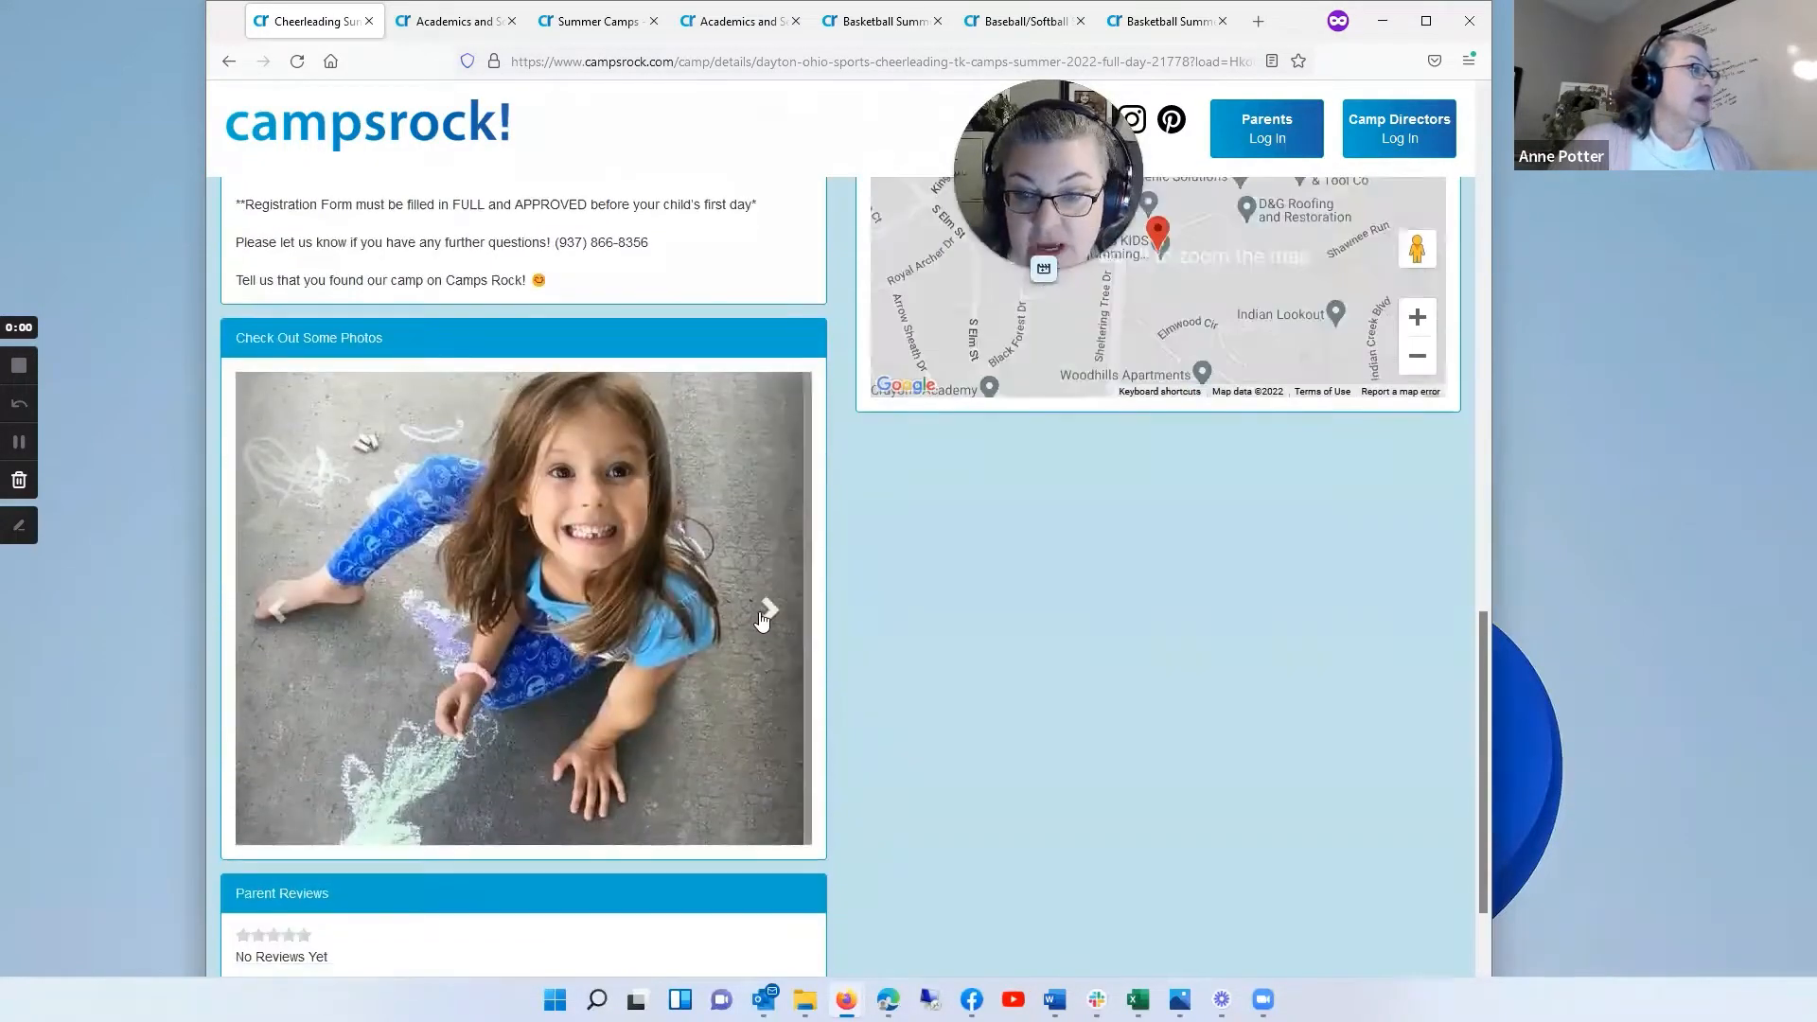
scroll(684, 655, down, 2)
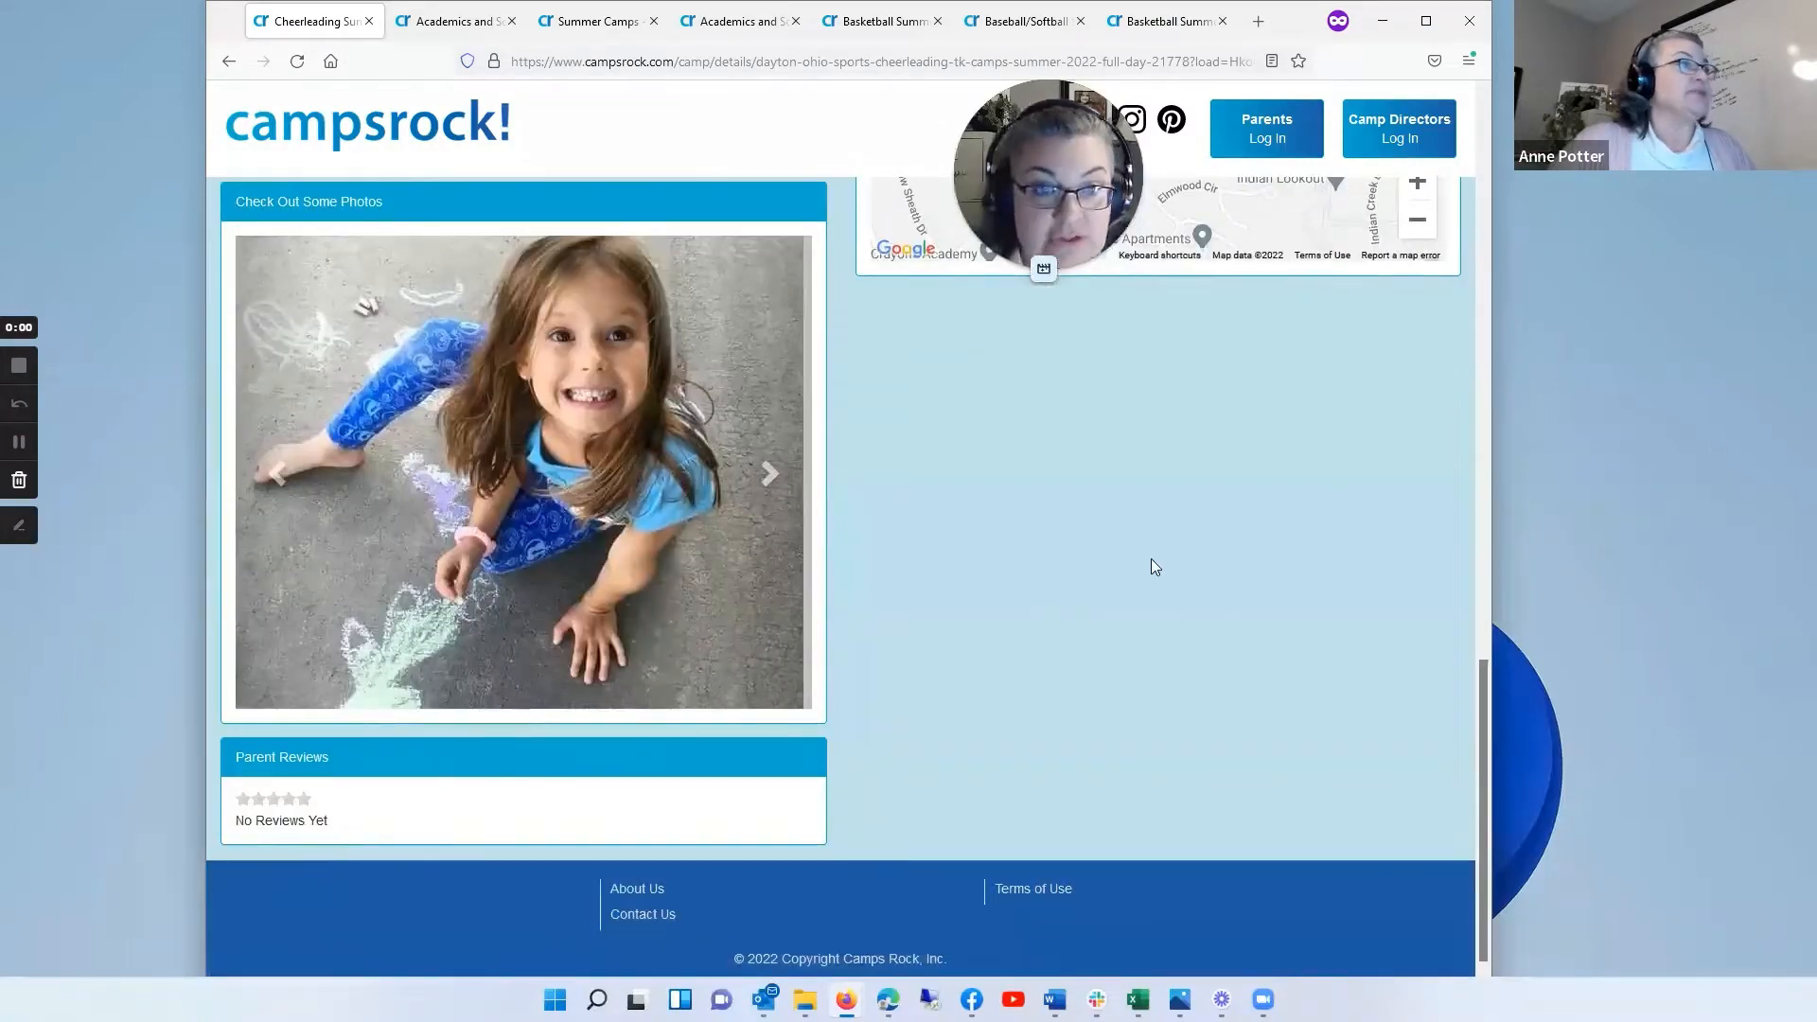
scroll(1154, 539, up, 8)
scroll(1162, 530, up, 12)
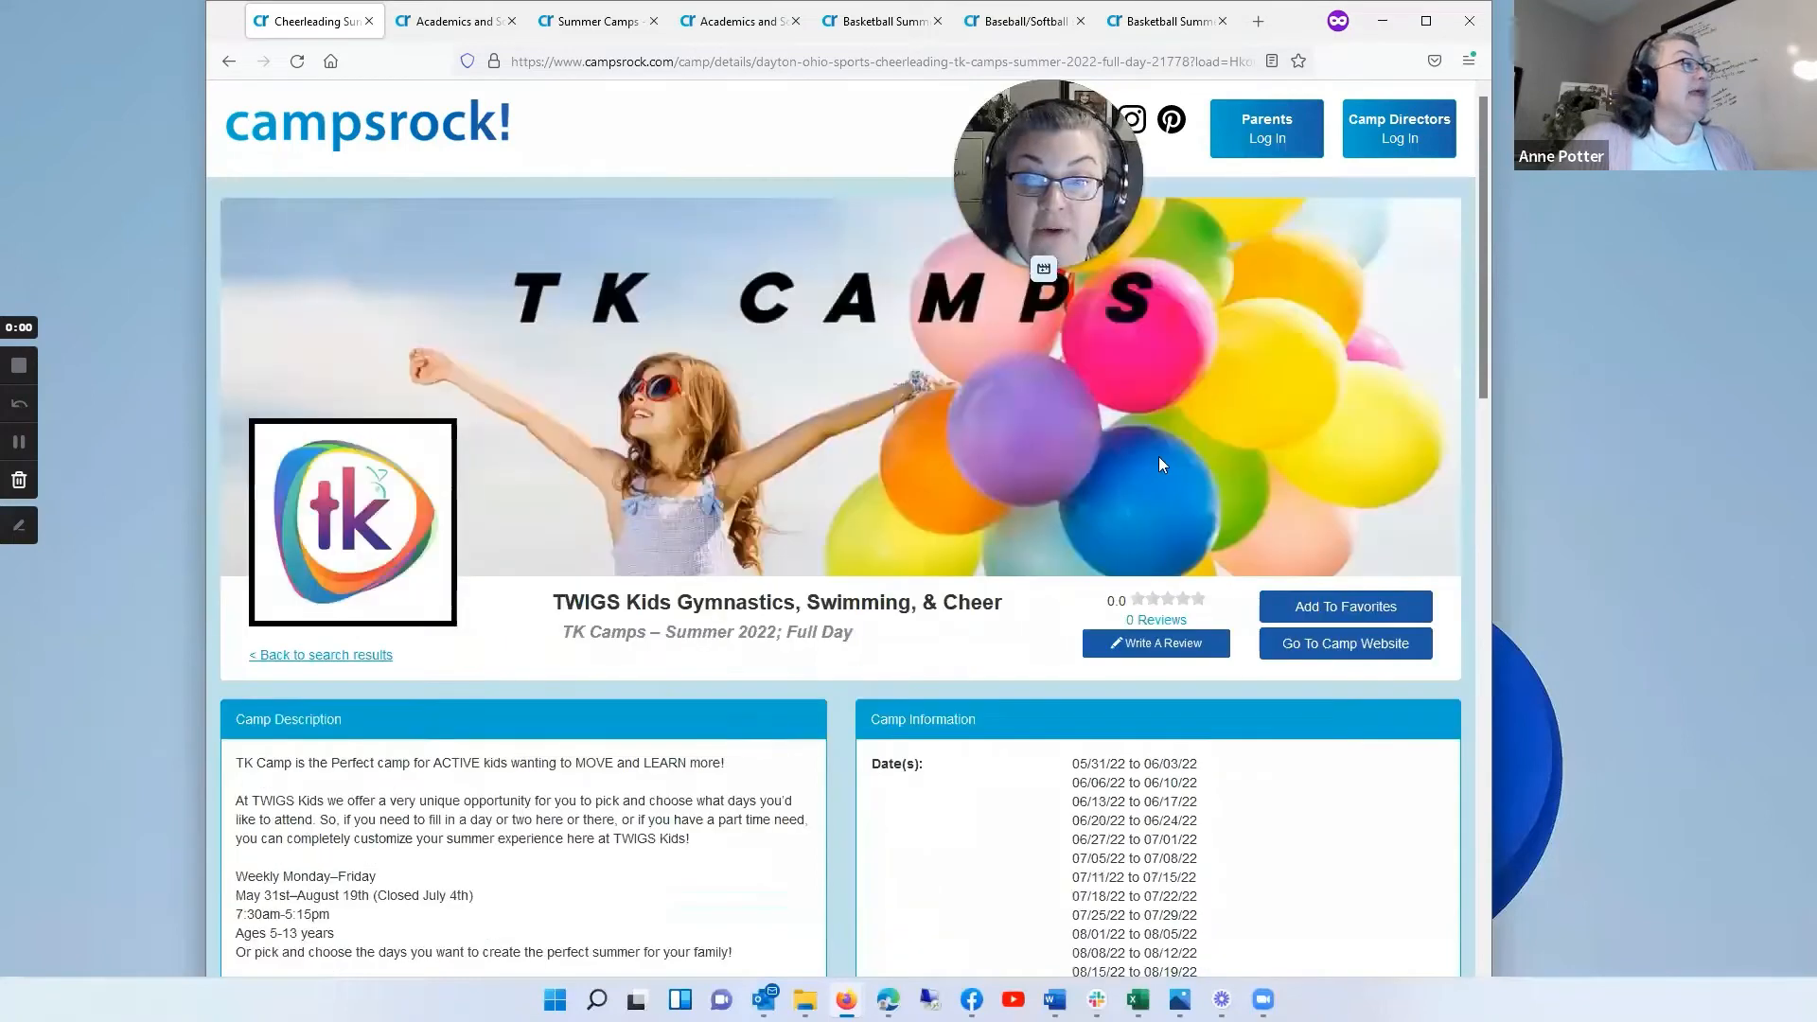
Step: Open the Camp Director registration form and look over its fields from the account section down to the terms agreement
click(1398, 140)
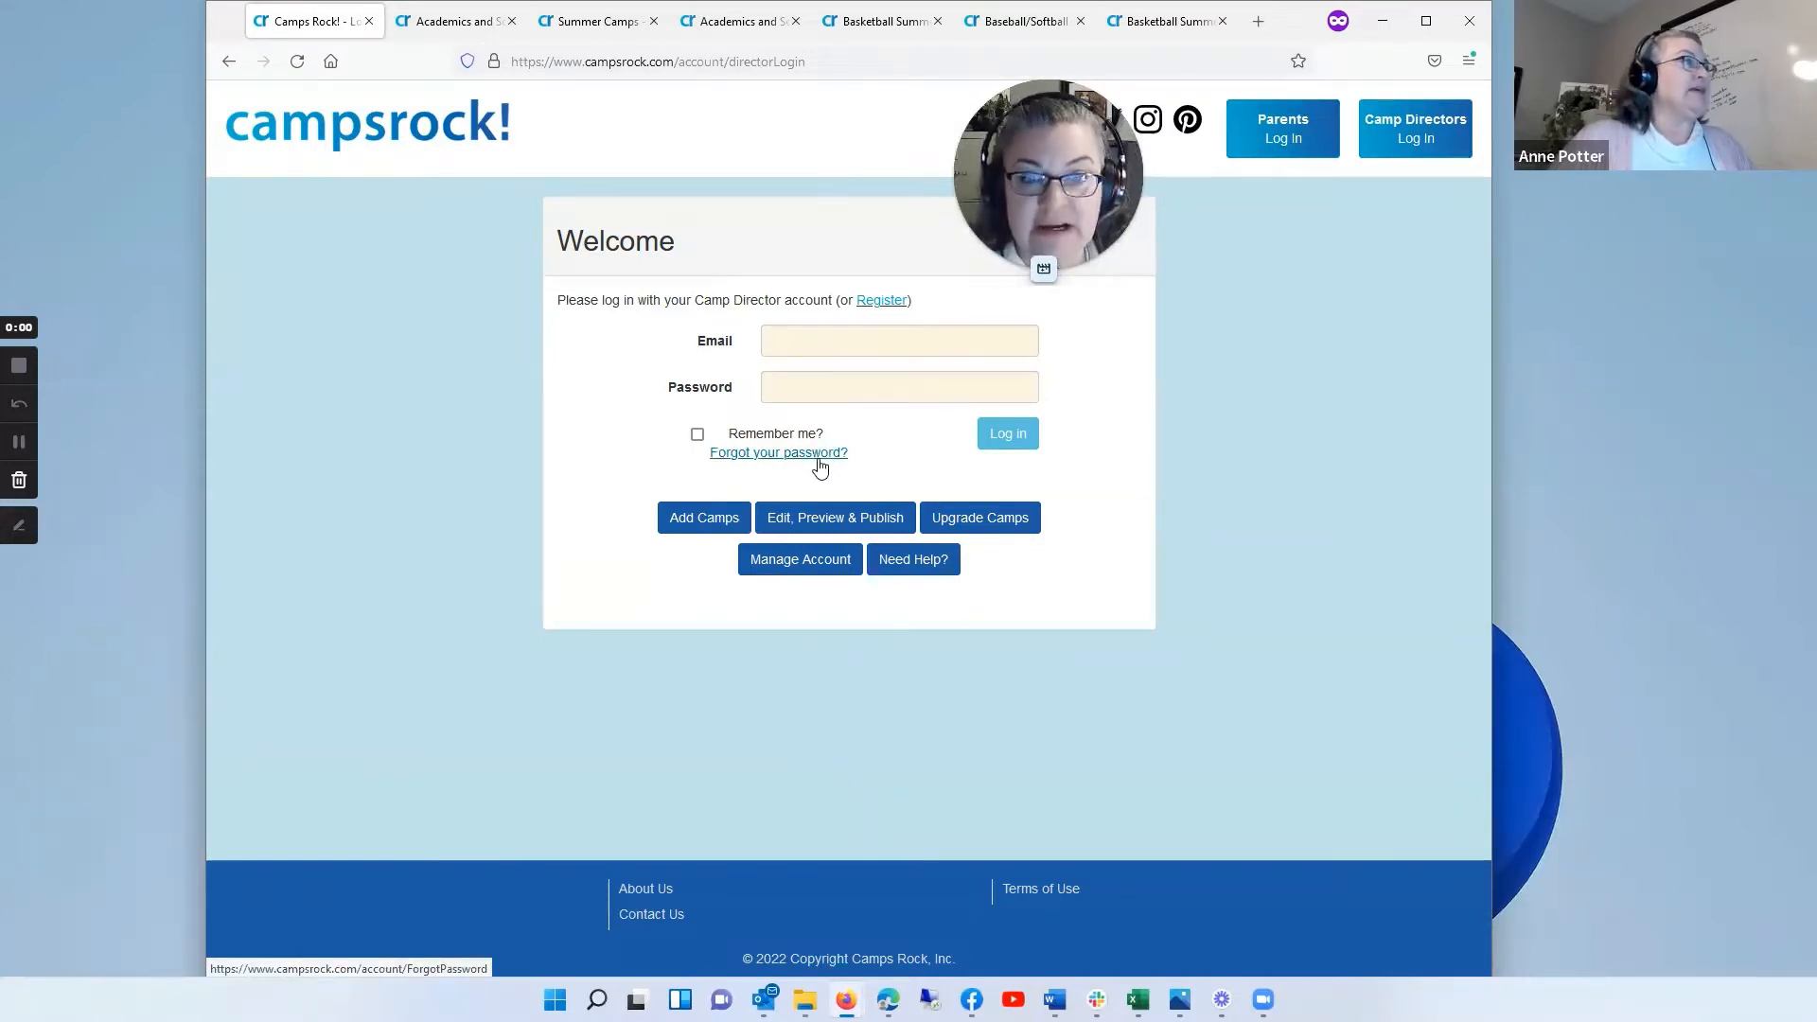
click(882, 303)
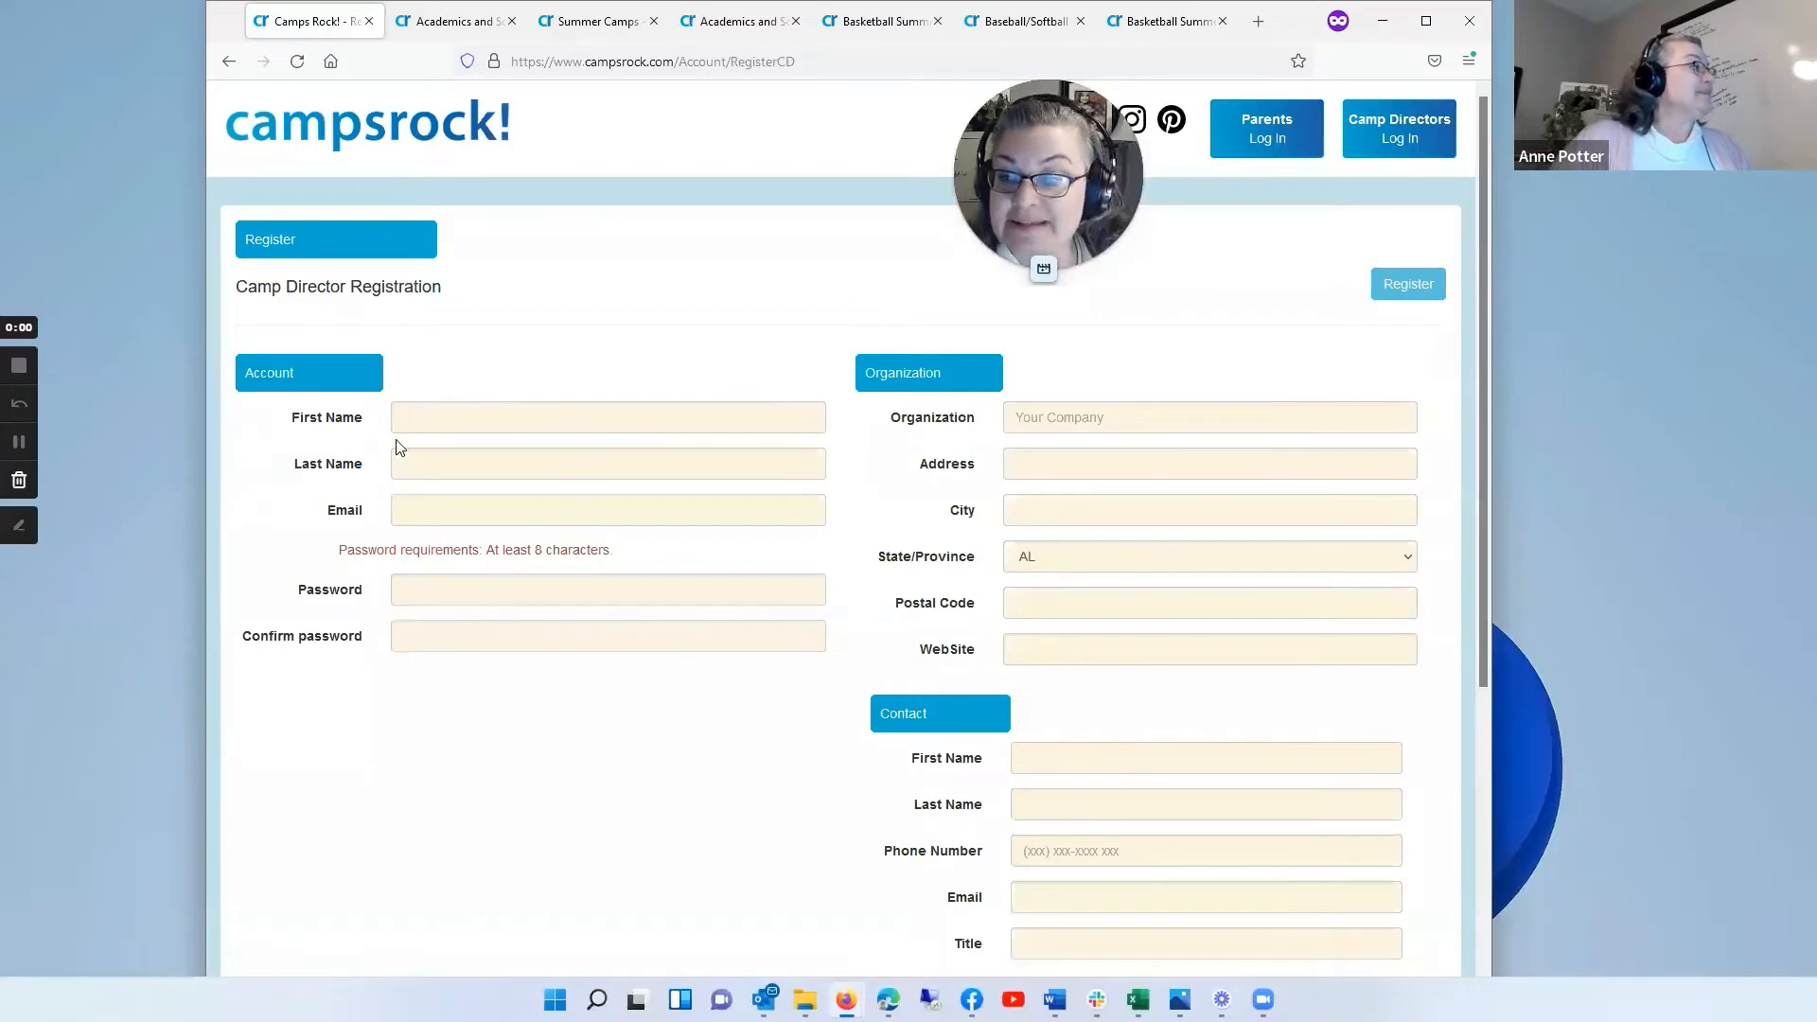
scroll(1155, 559, down, 4)
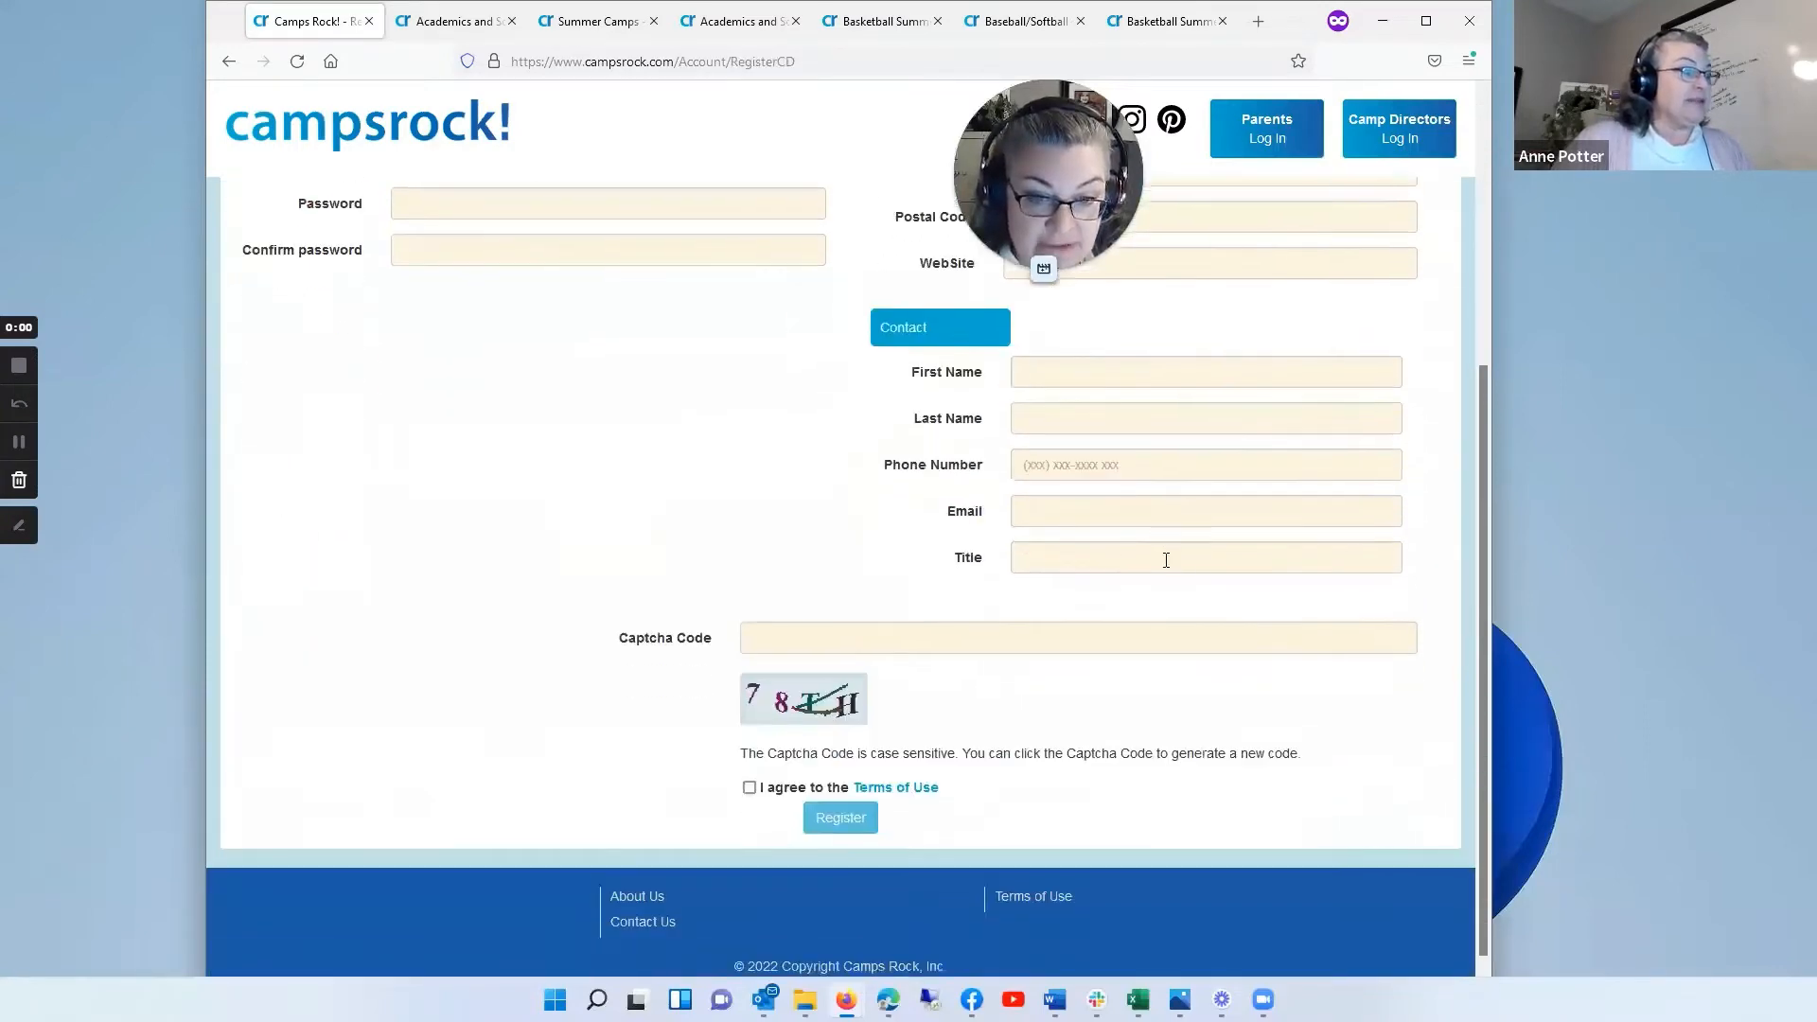
scroll(1117, 544, up, 4)
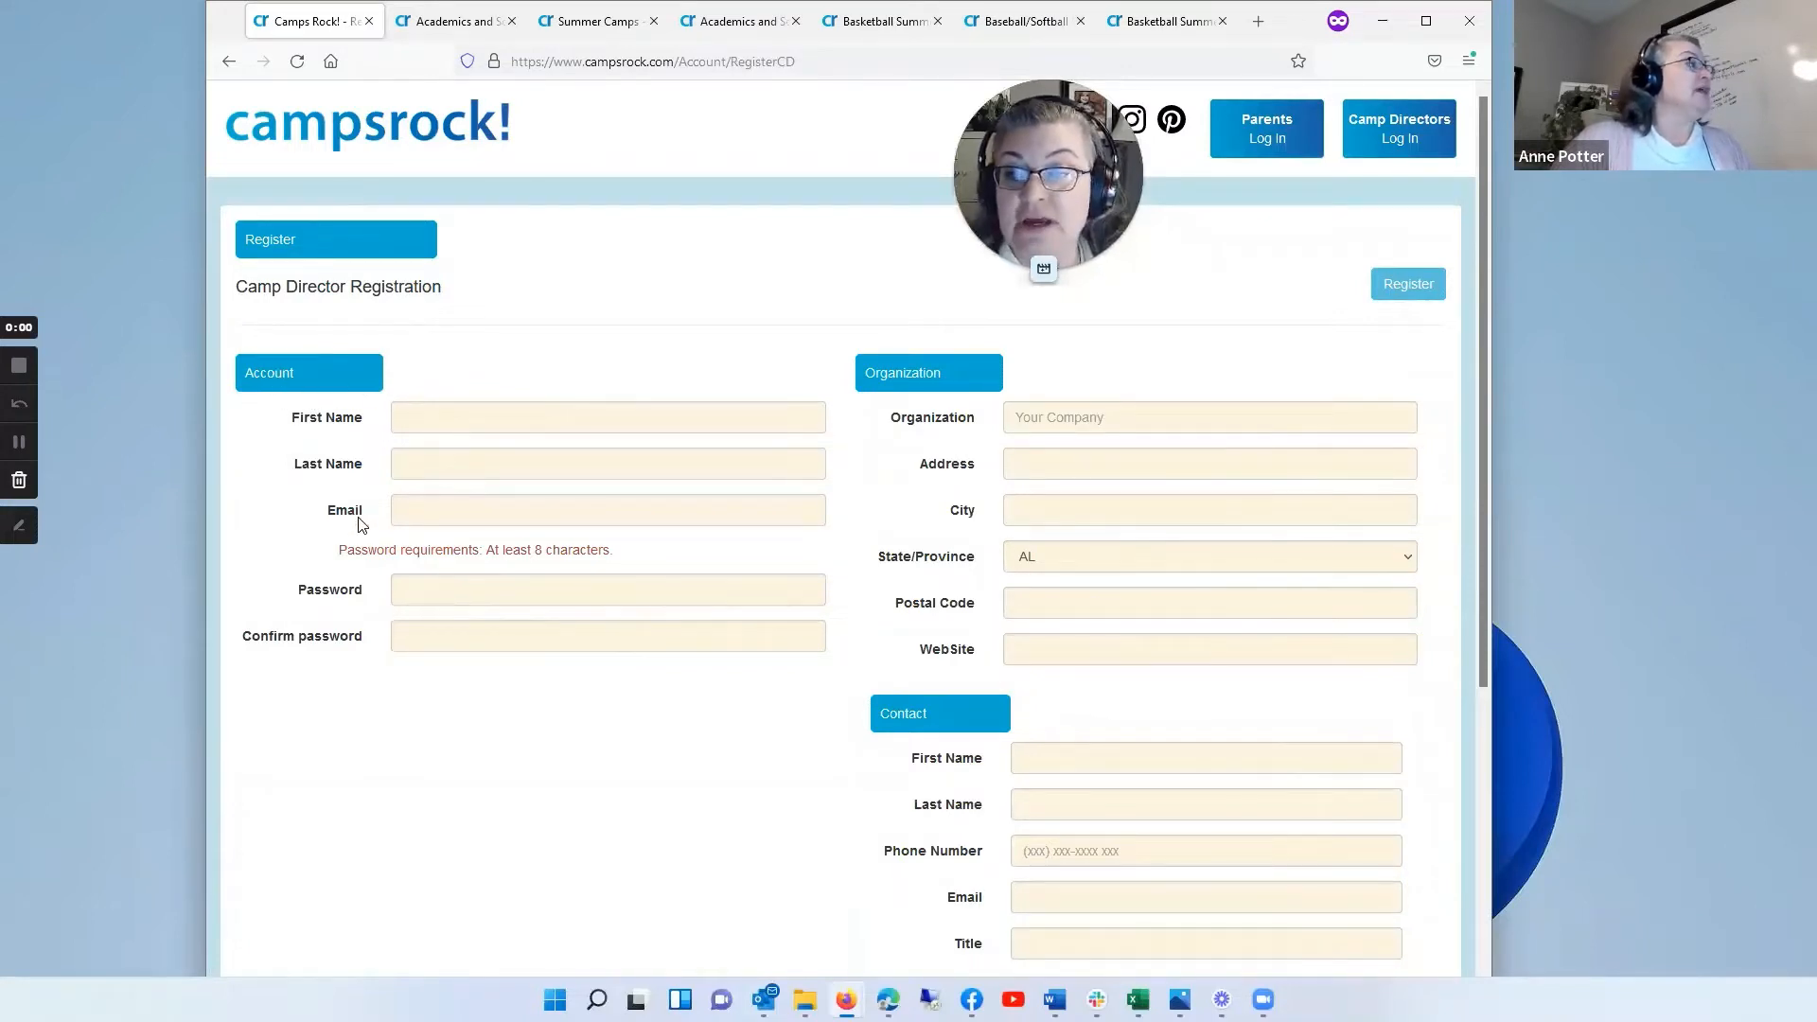
Step: Review the Account, Organization, Contact and Captcha Code fields of the registration form, and return to the Camp Director login
click(407, 511)
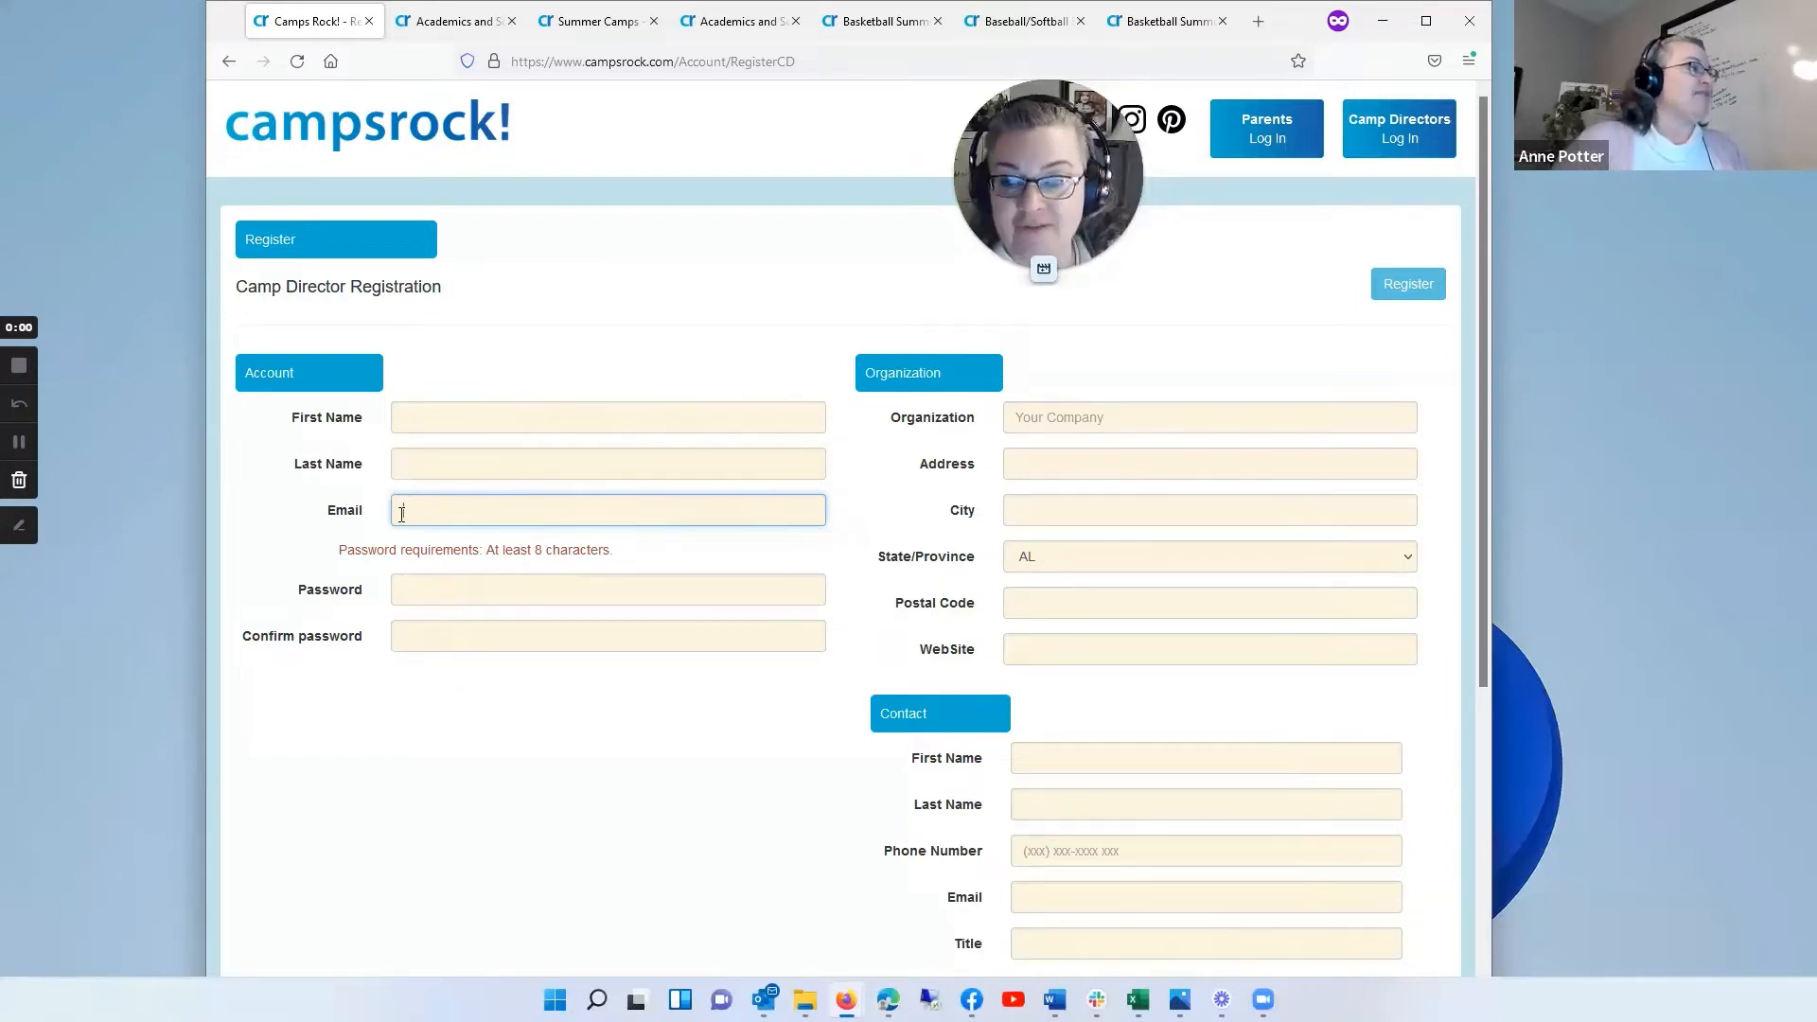
click(1016, 417)
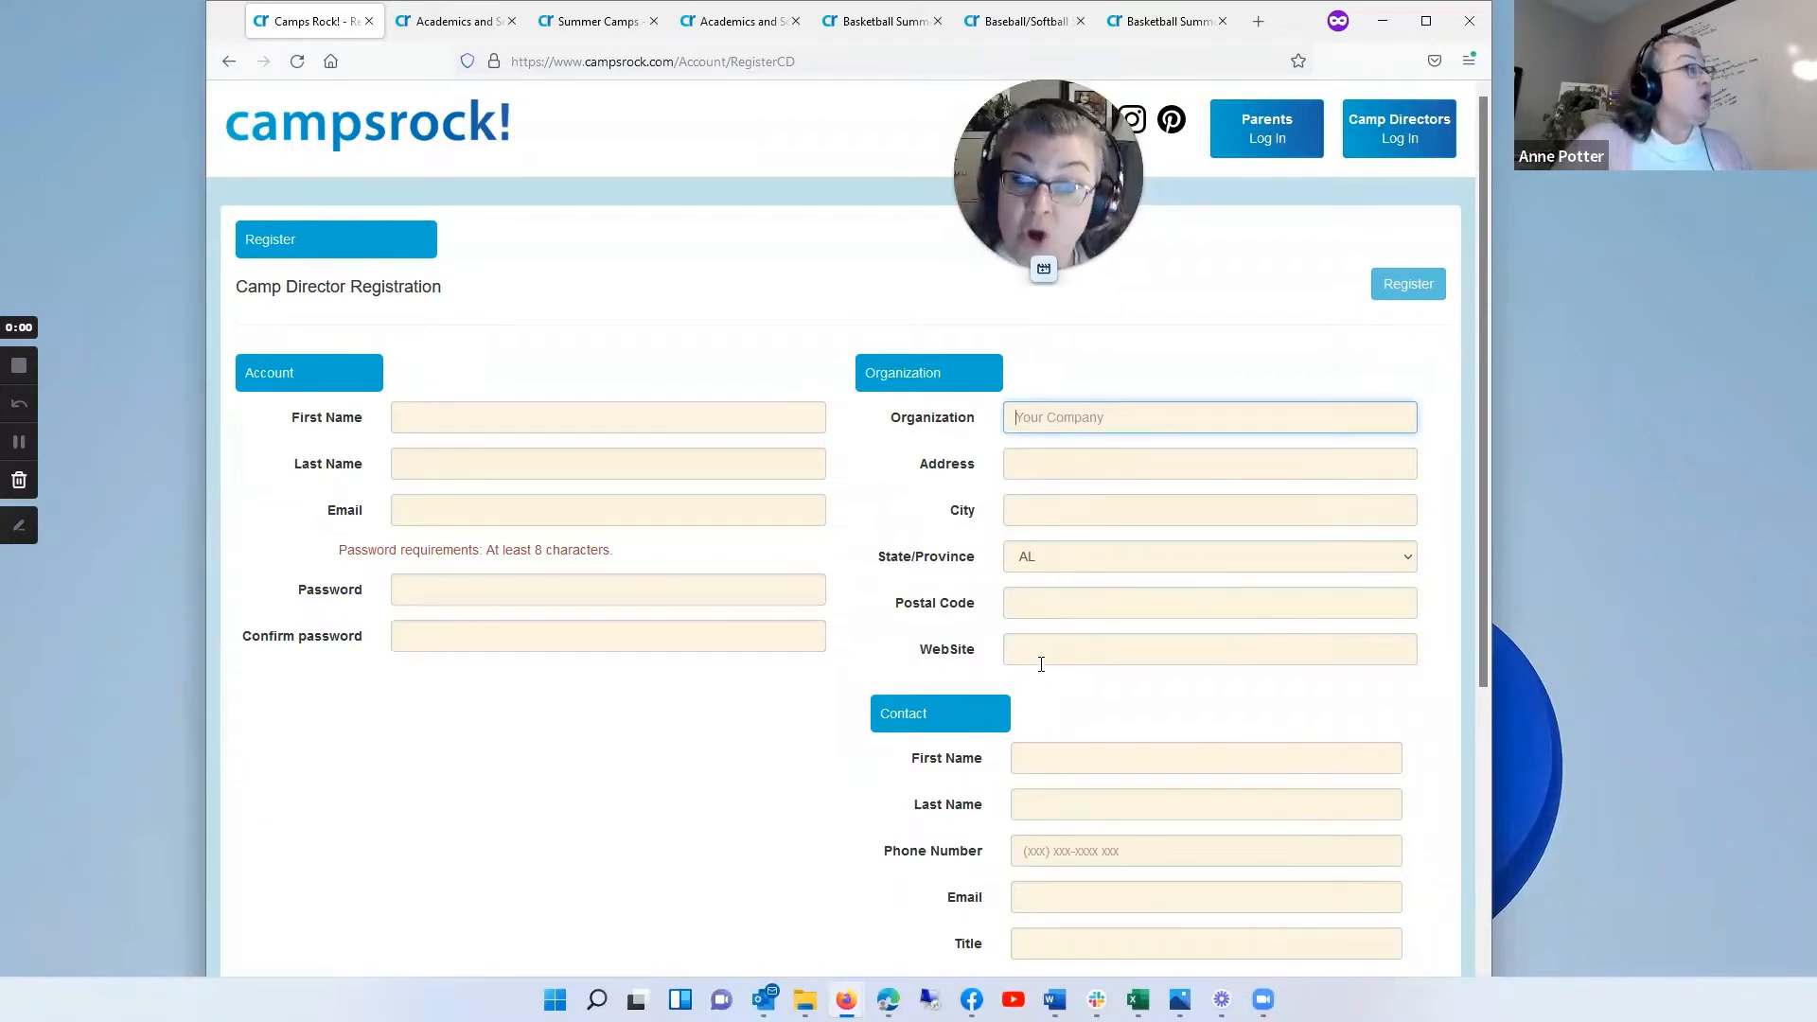
scroll(1038, 644, down, 4)
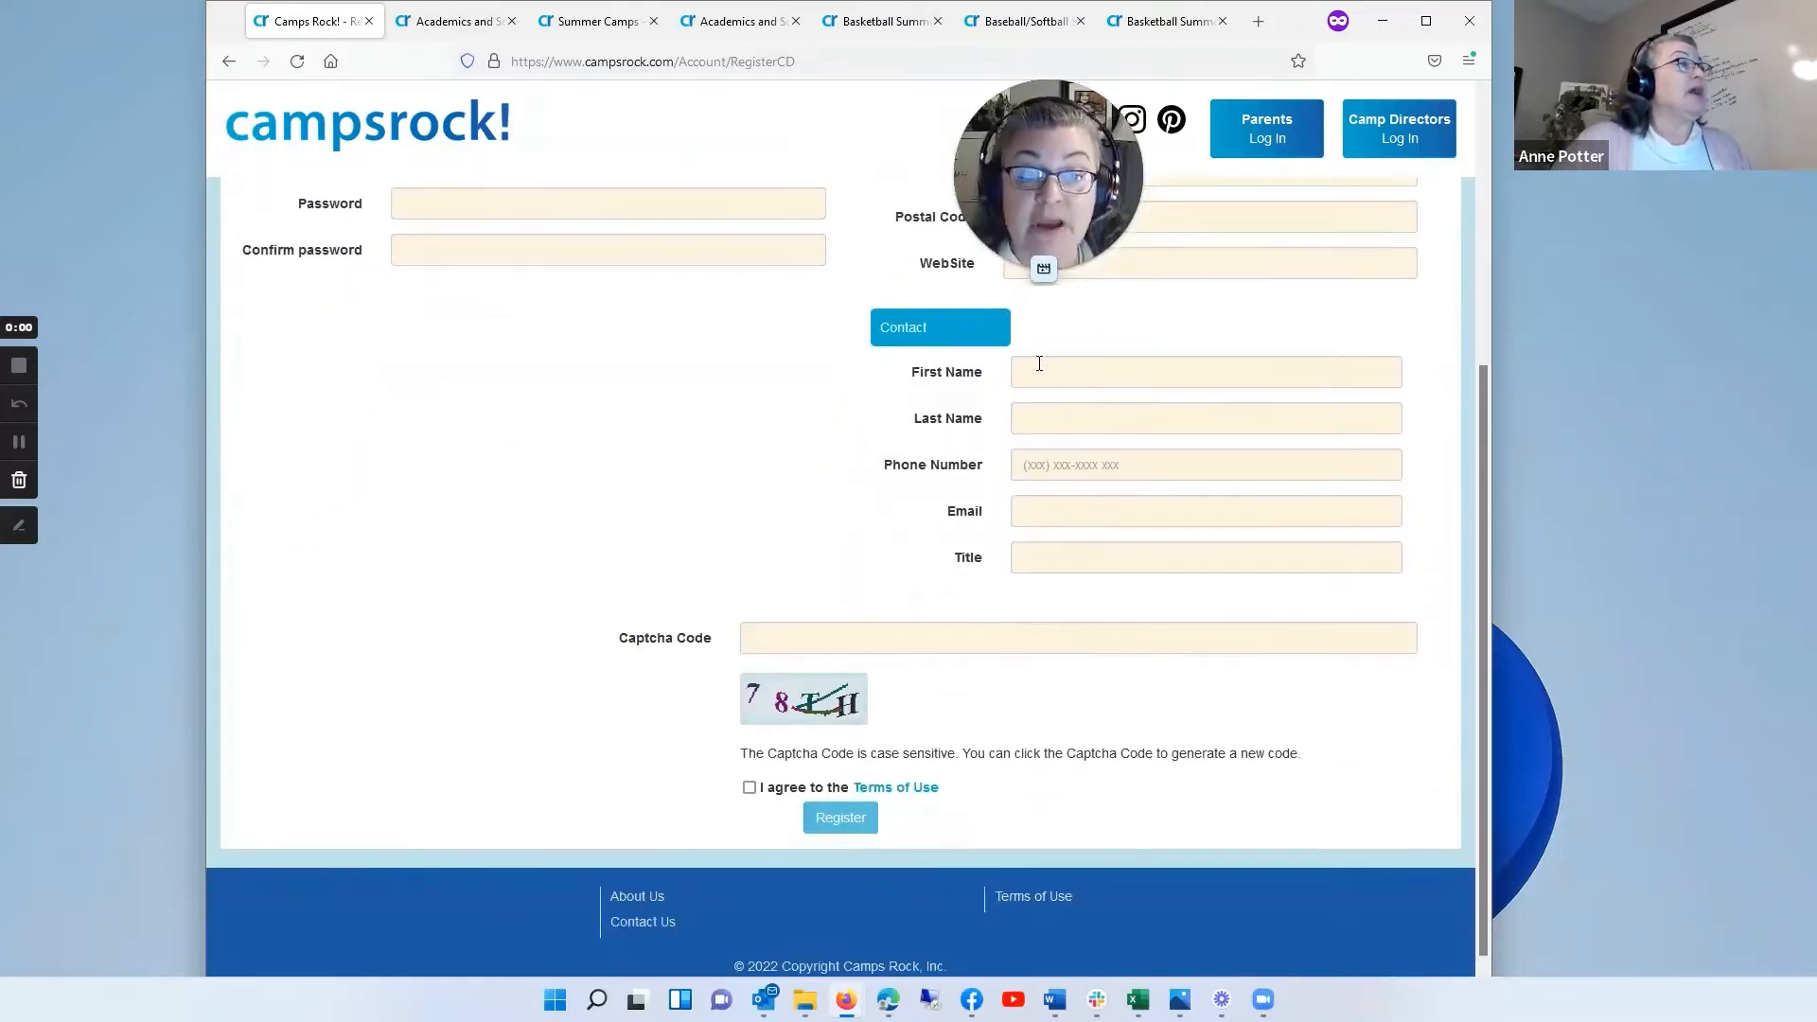
scroll(556, 366, up, 1)
scroll(556, 366, up, 2)
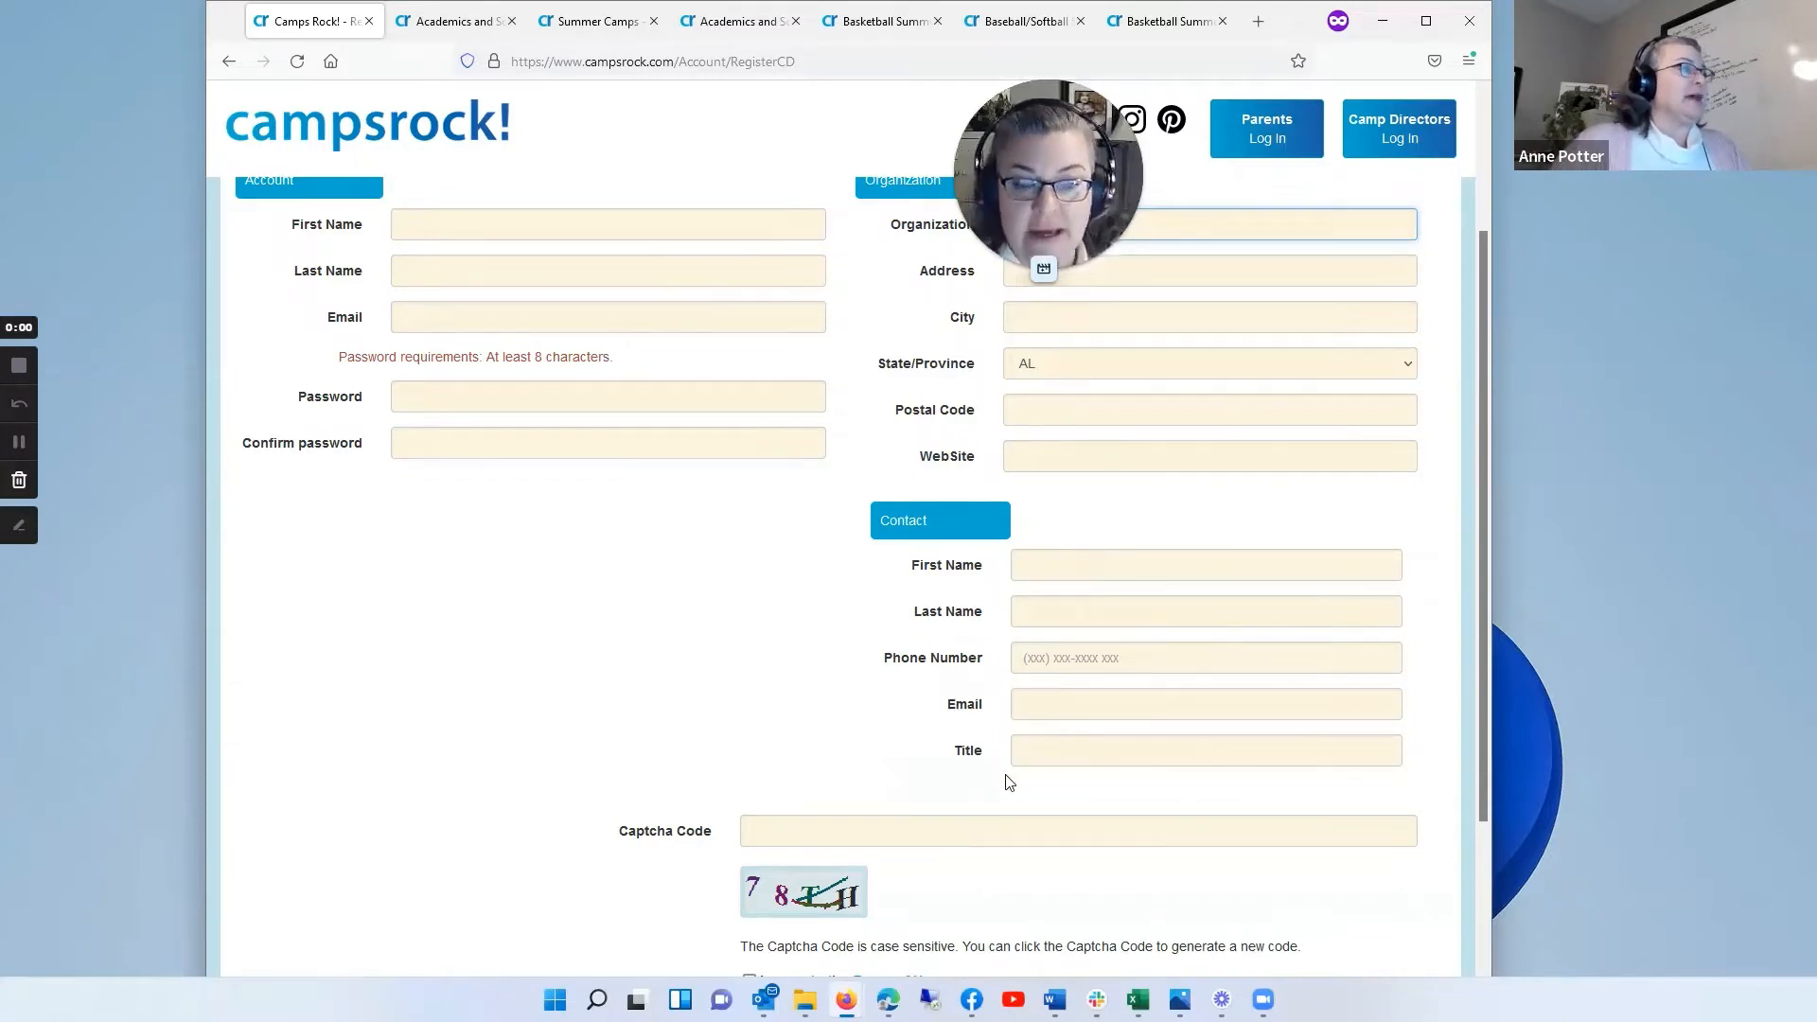
scroll(857, 630, down, 3)
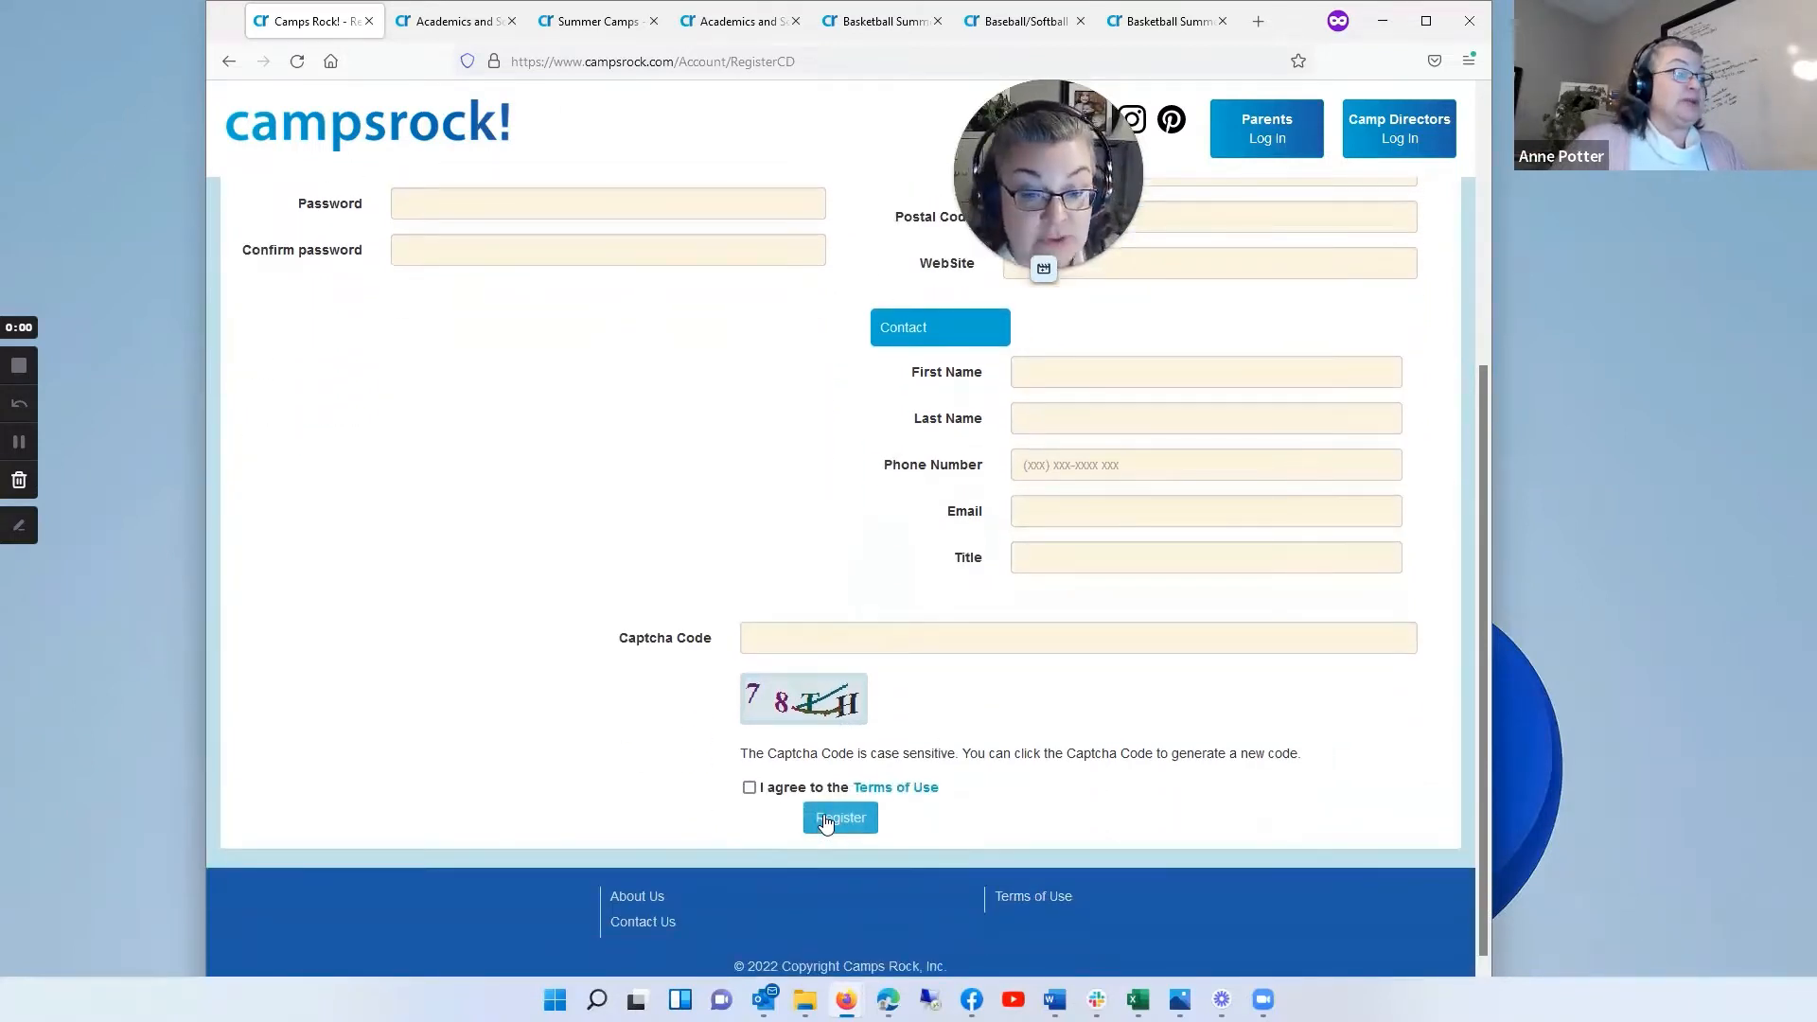
scroll(1156, 473, up, 5)
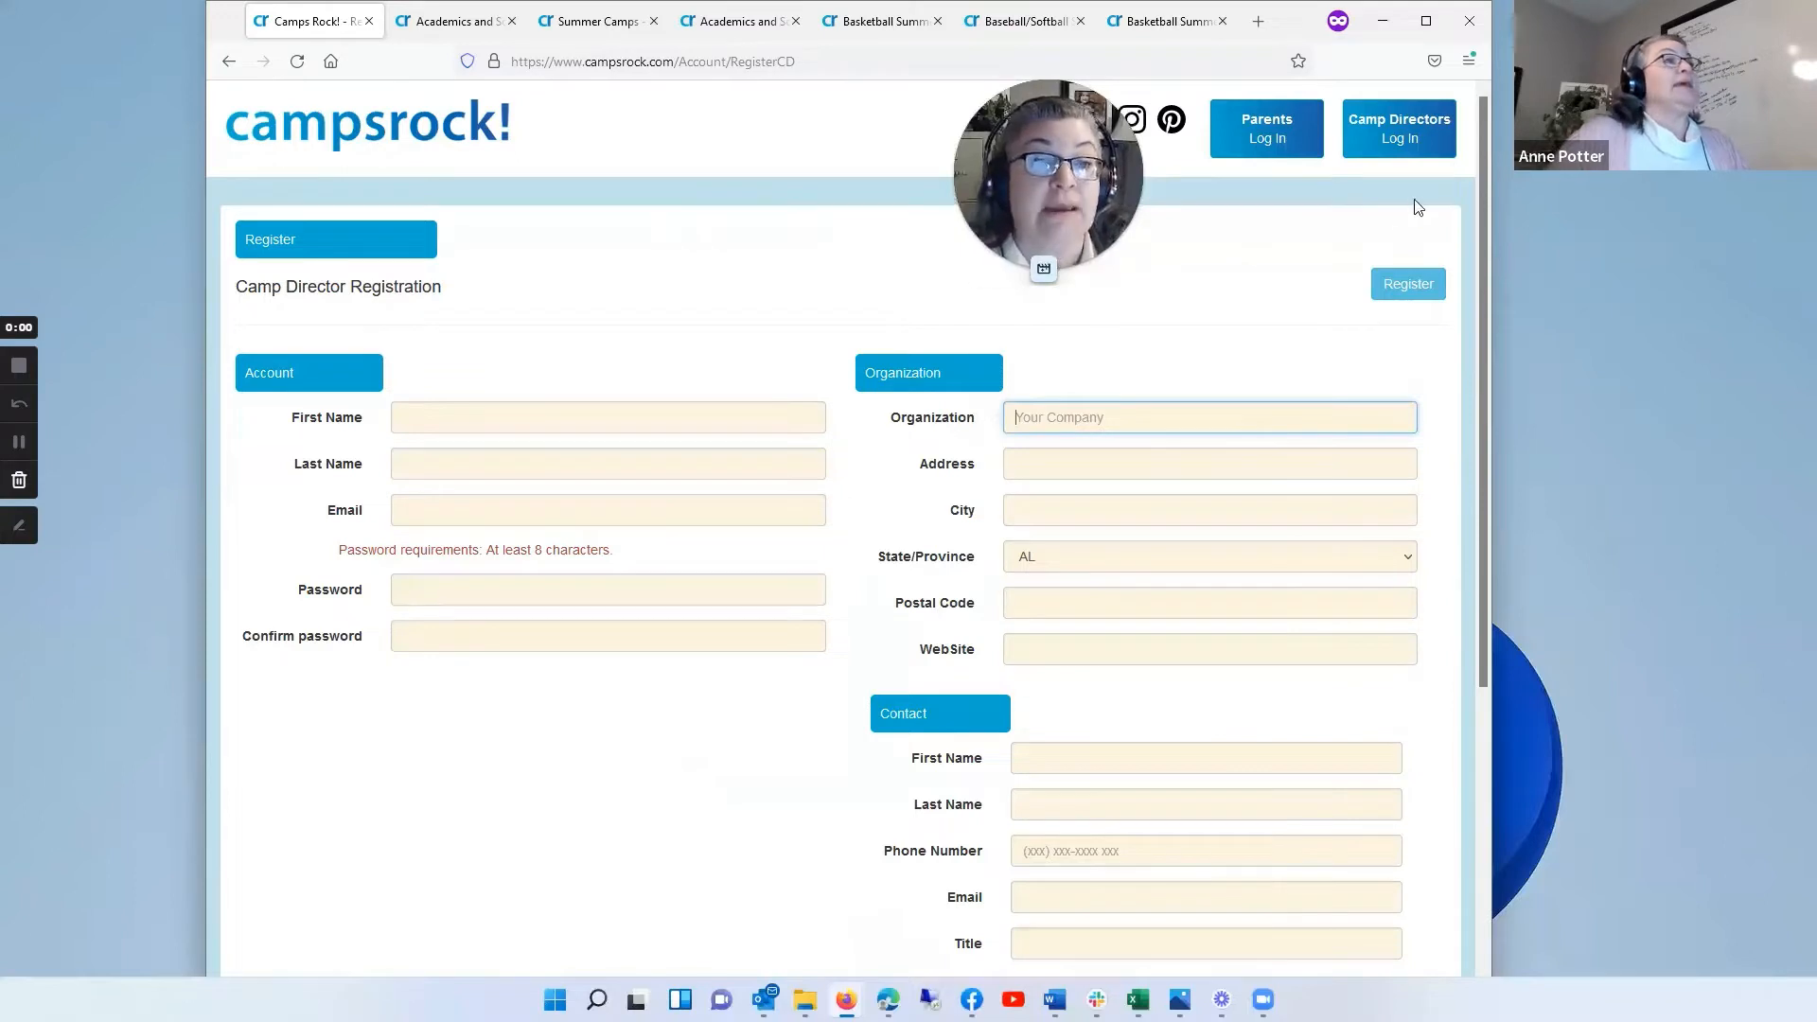
click(1429, 128)
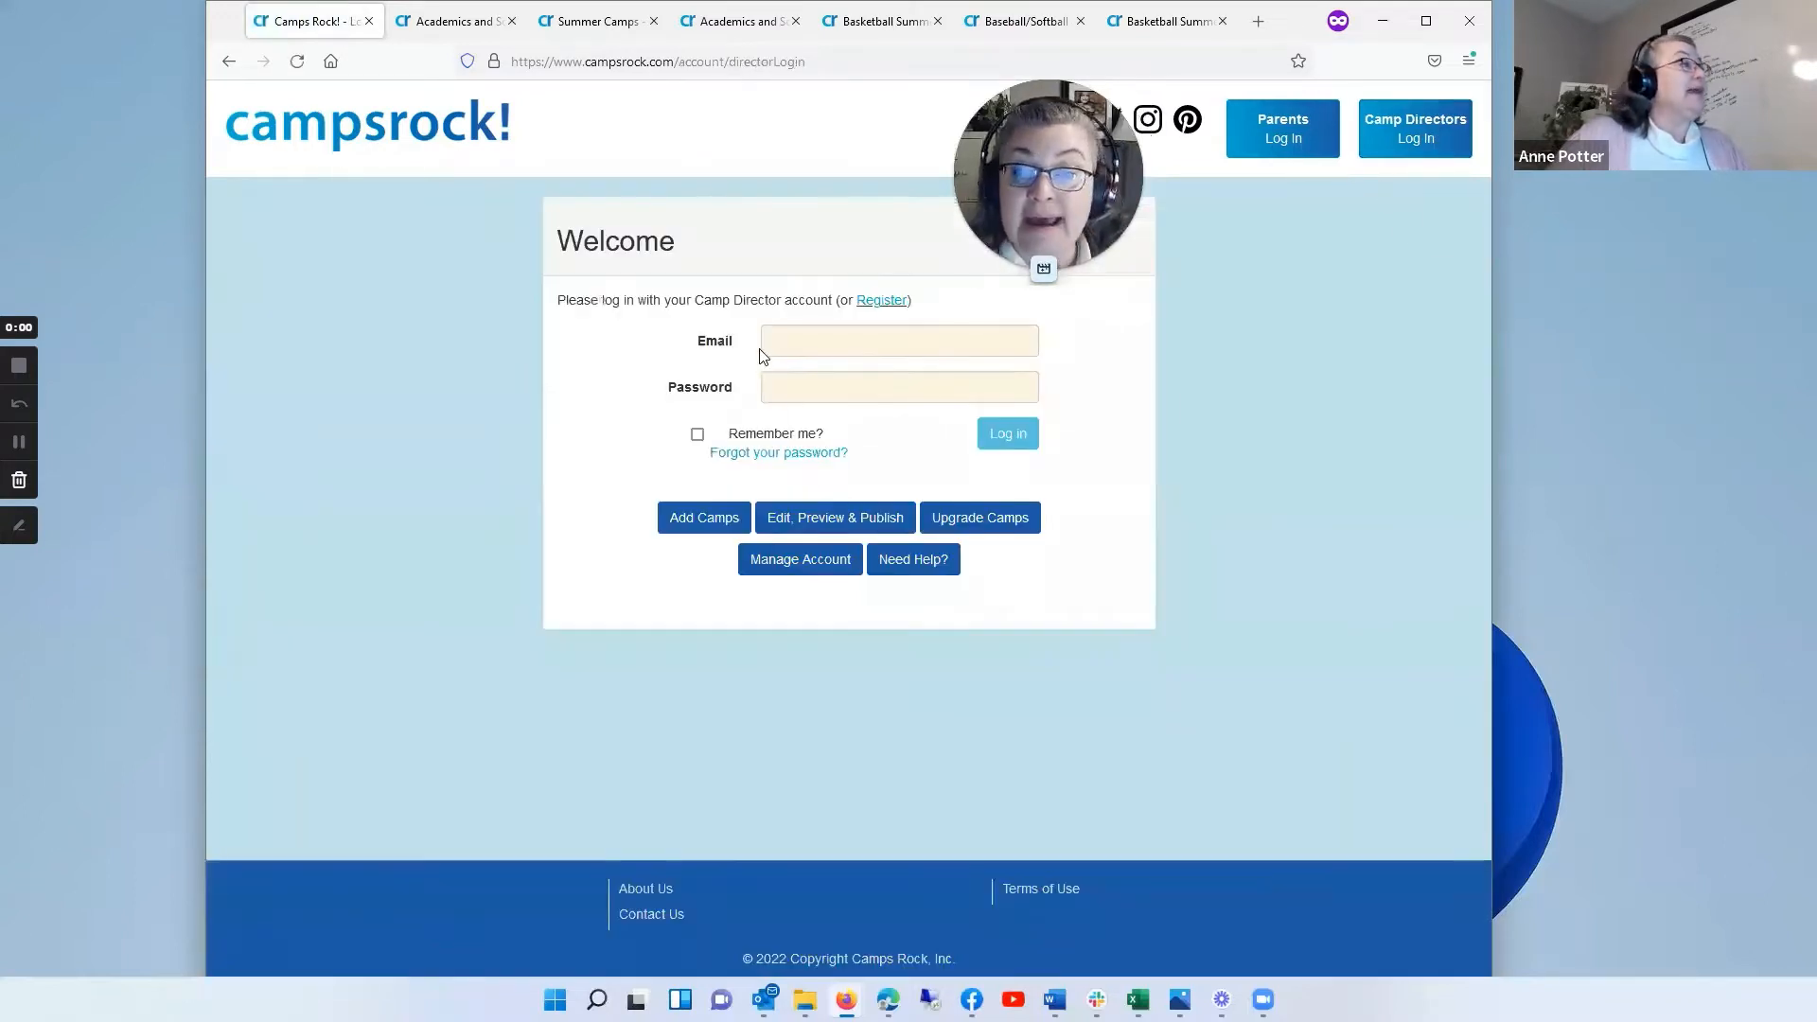
click(782, 341)
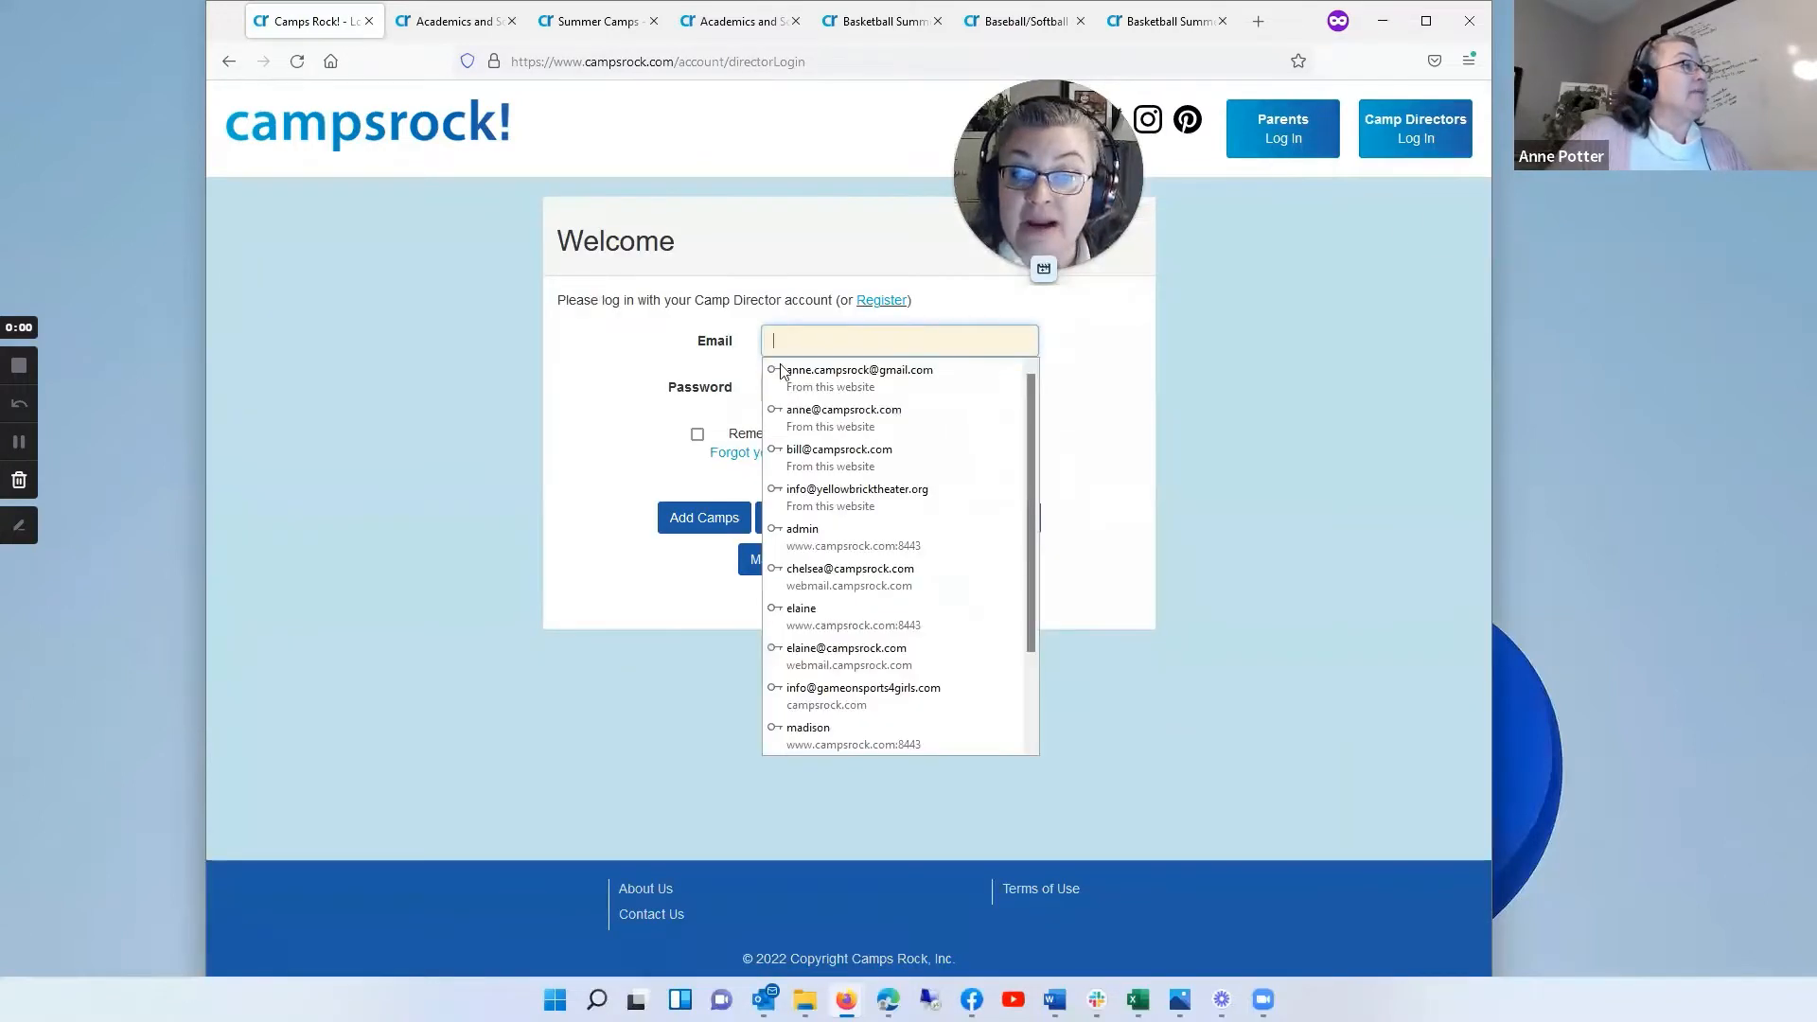
click(863, 412)
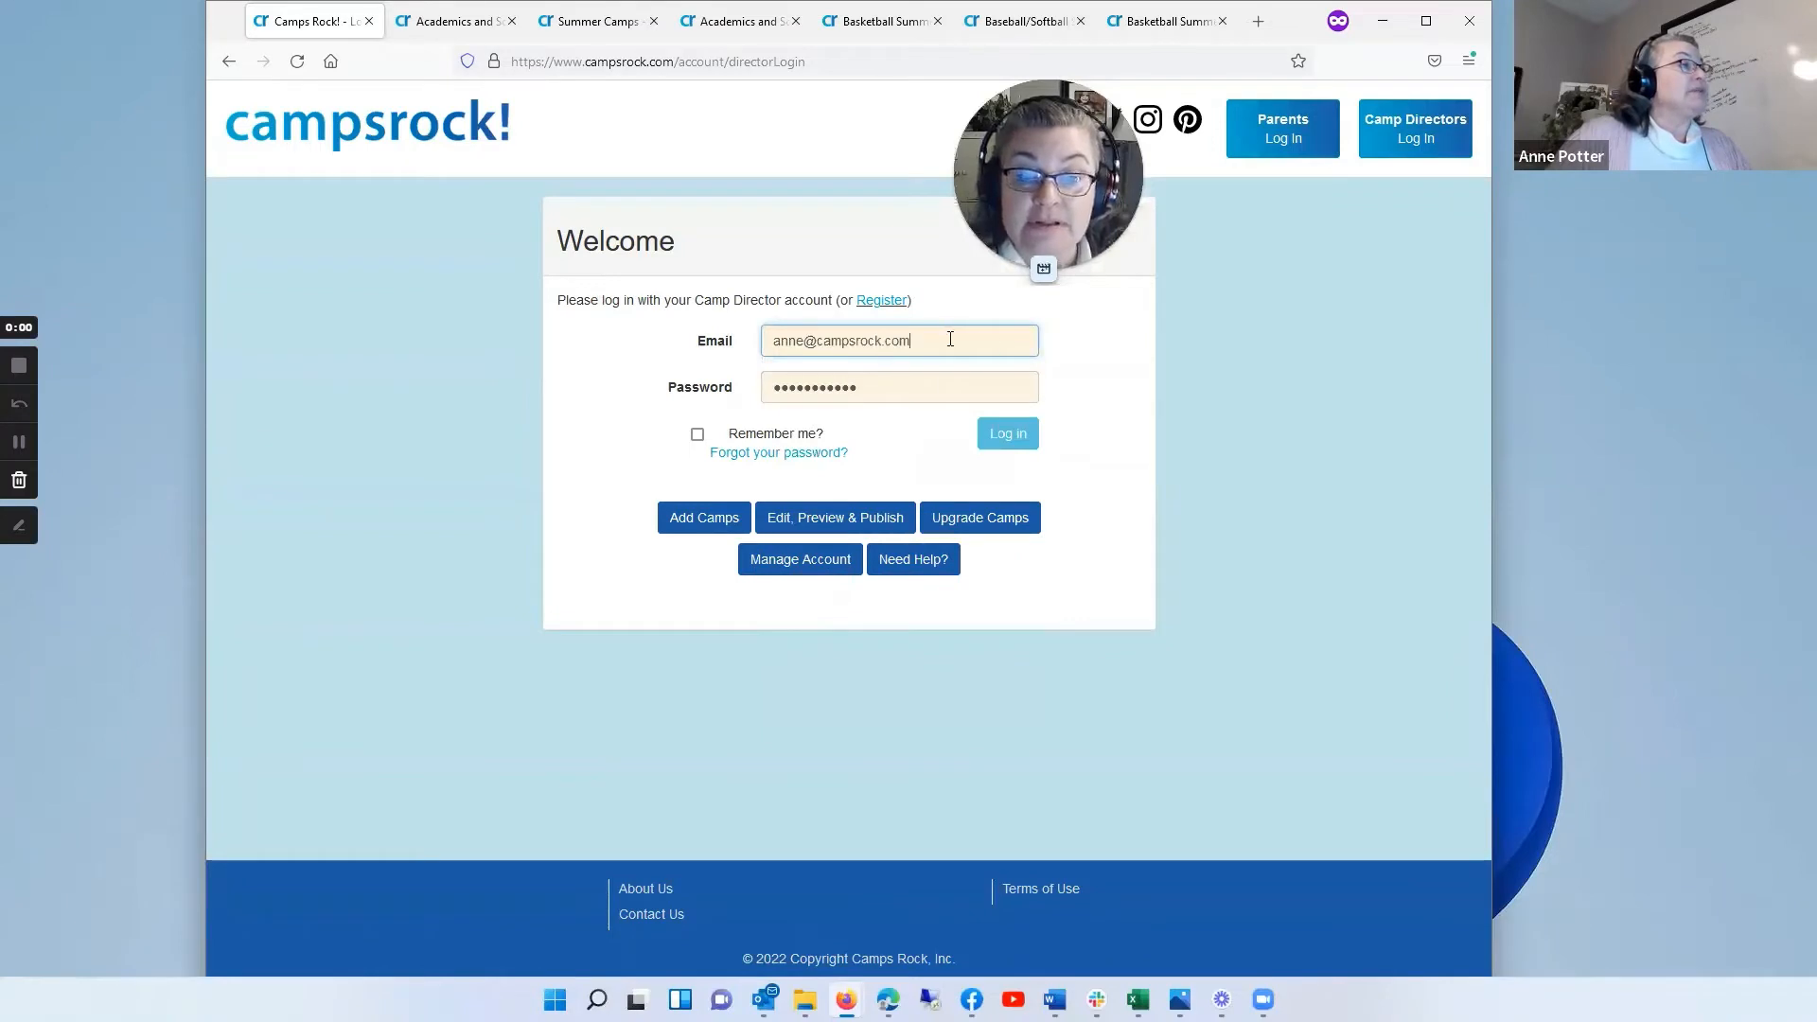
drag(950, 339, 704, 344)
key(BackSpace)
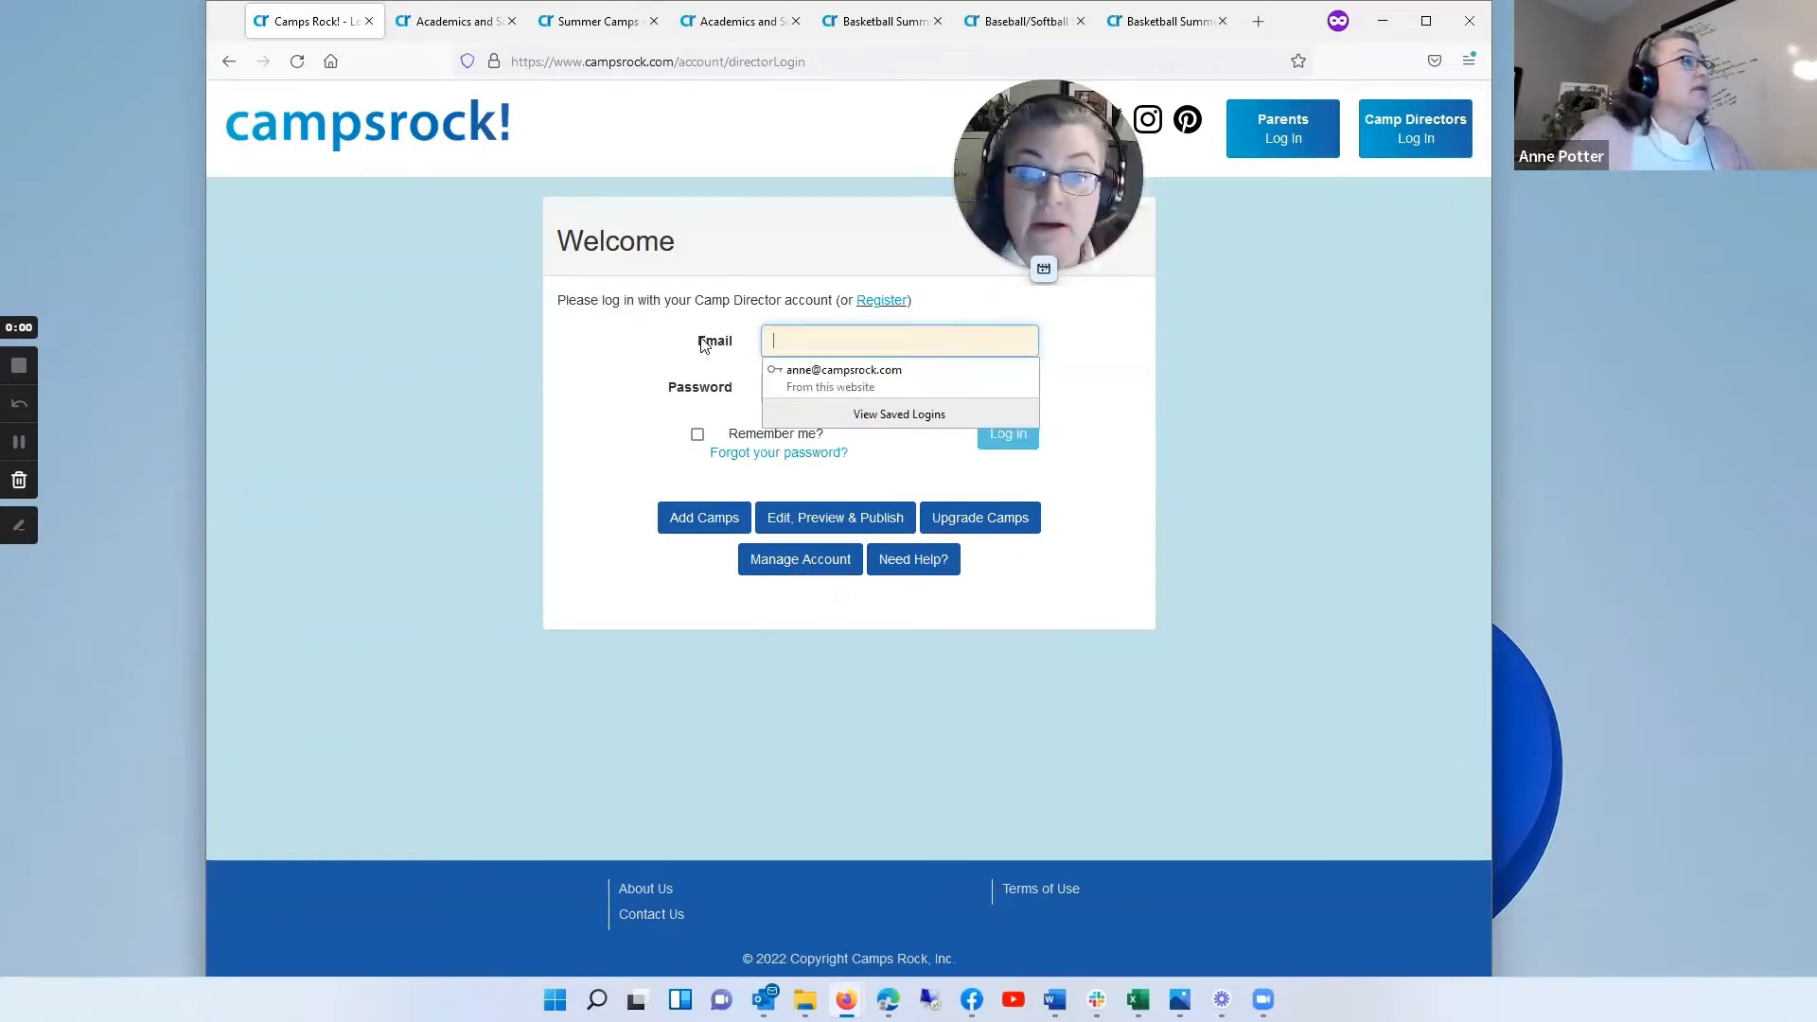
Step: Log in as a camp director with the saved Gmail account e-mail and its stored password
click(772, 342)
click(866, 378)
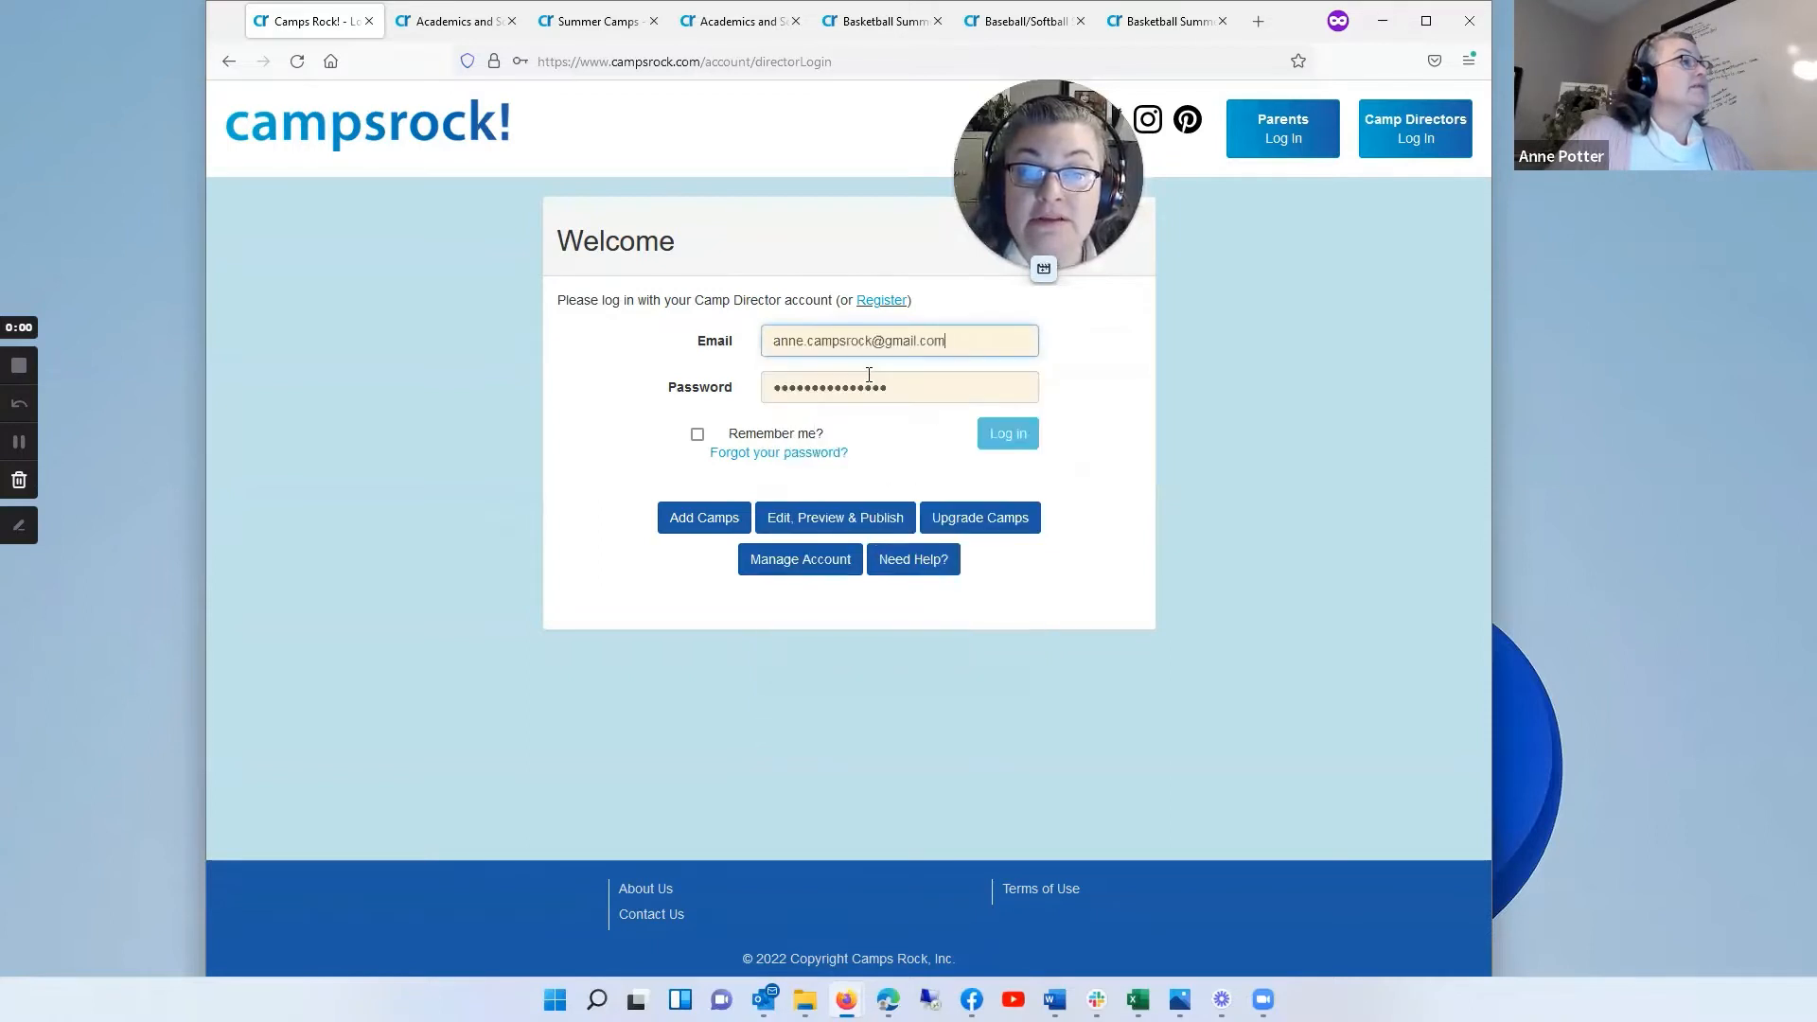
click(1011, 438)
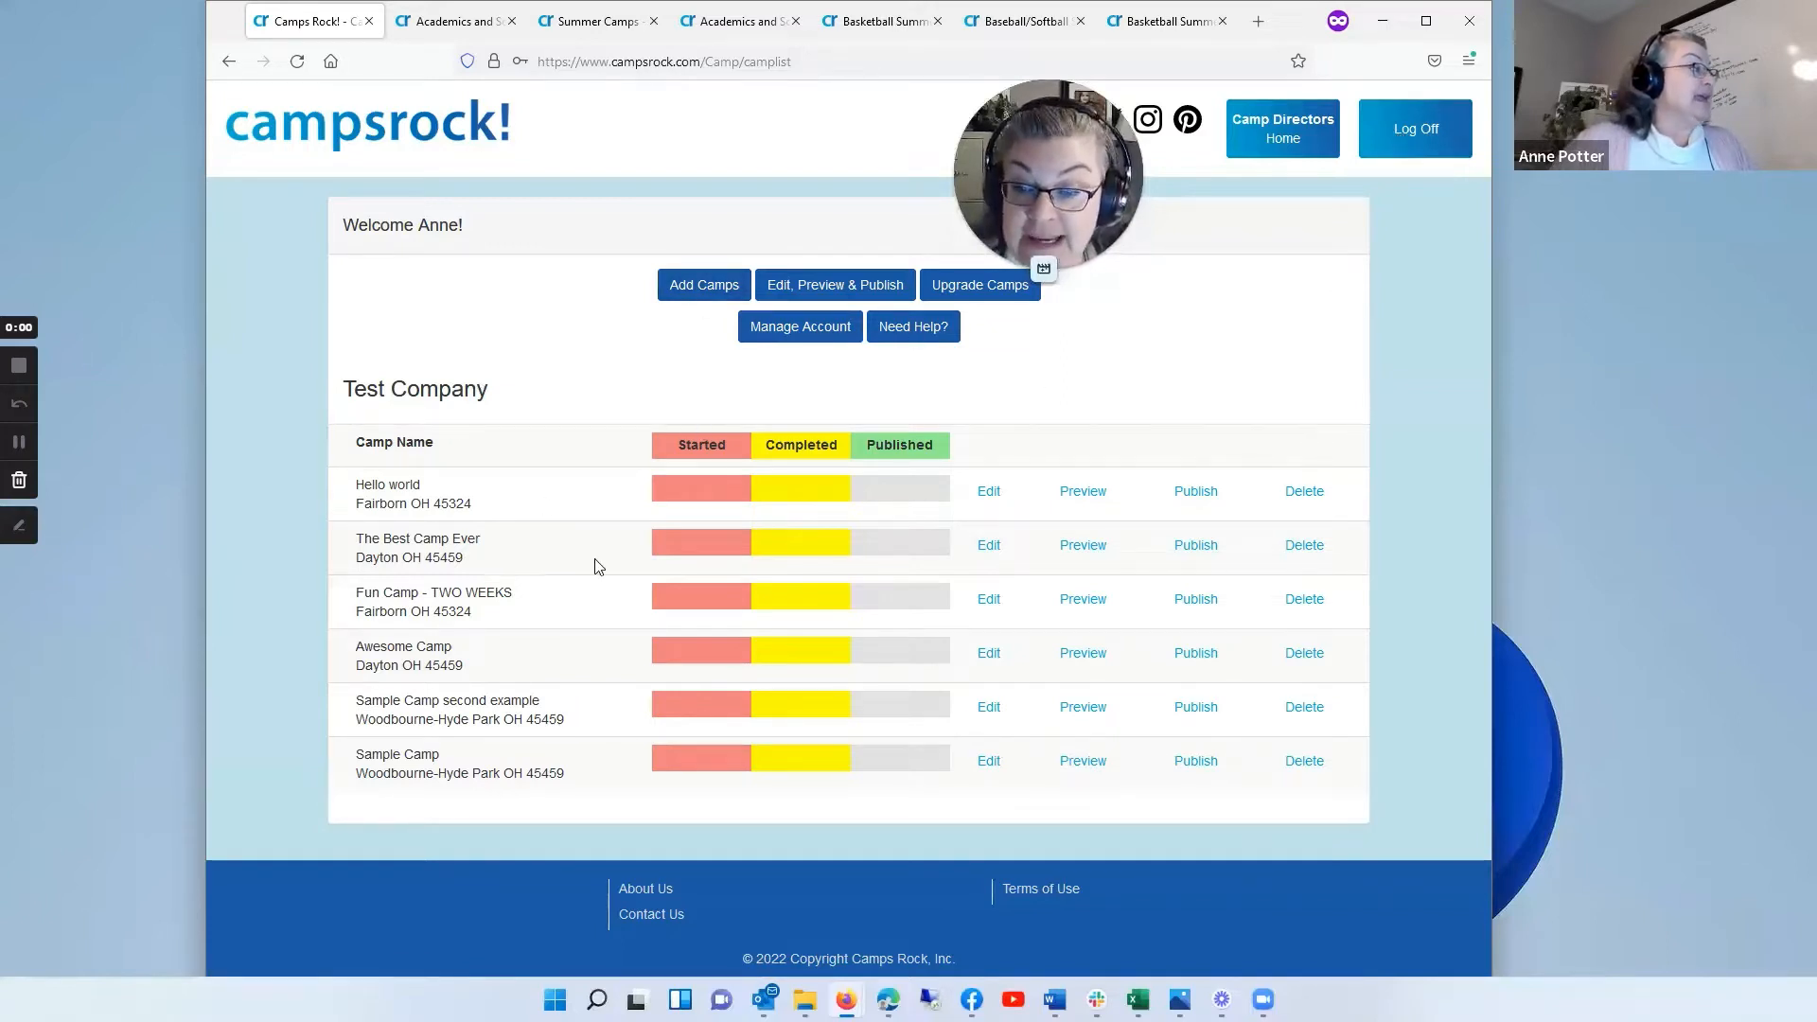
Step: Start adding a new camp and name it "Fun Camp"
click(702, 291)
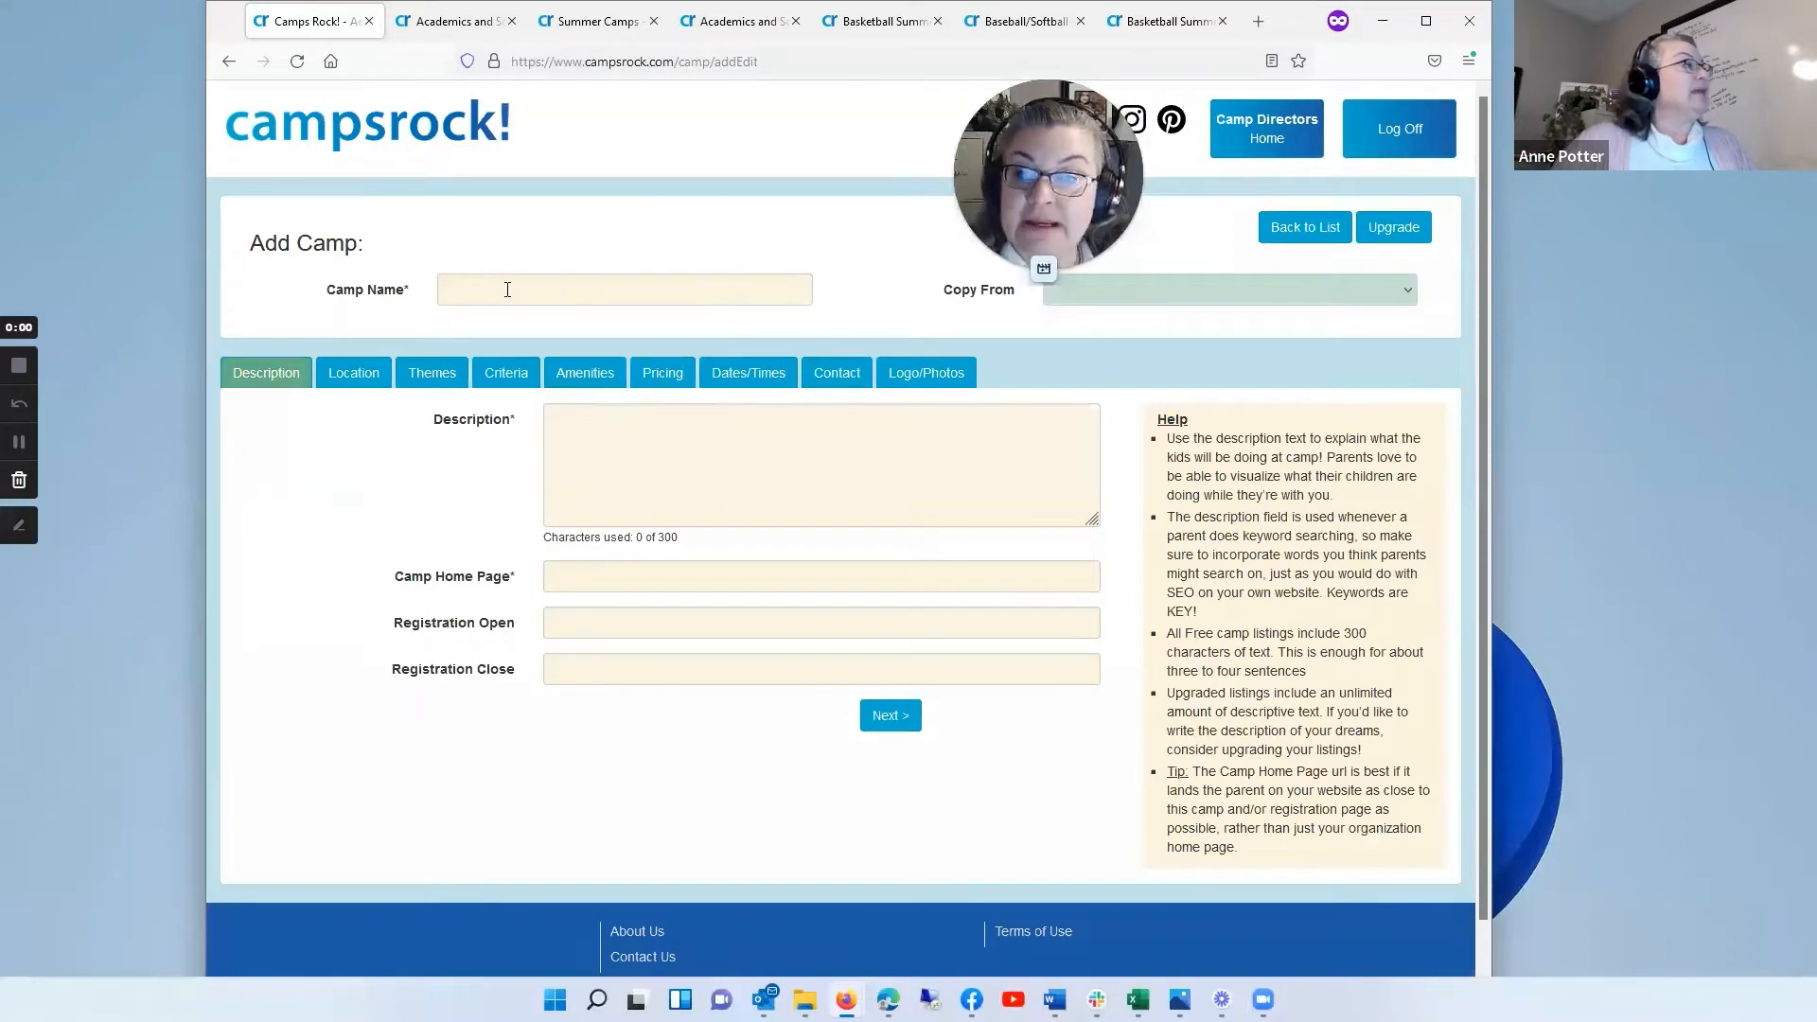
click(508, 290)
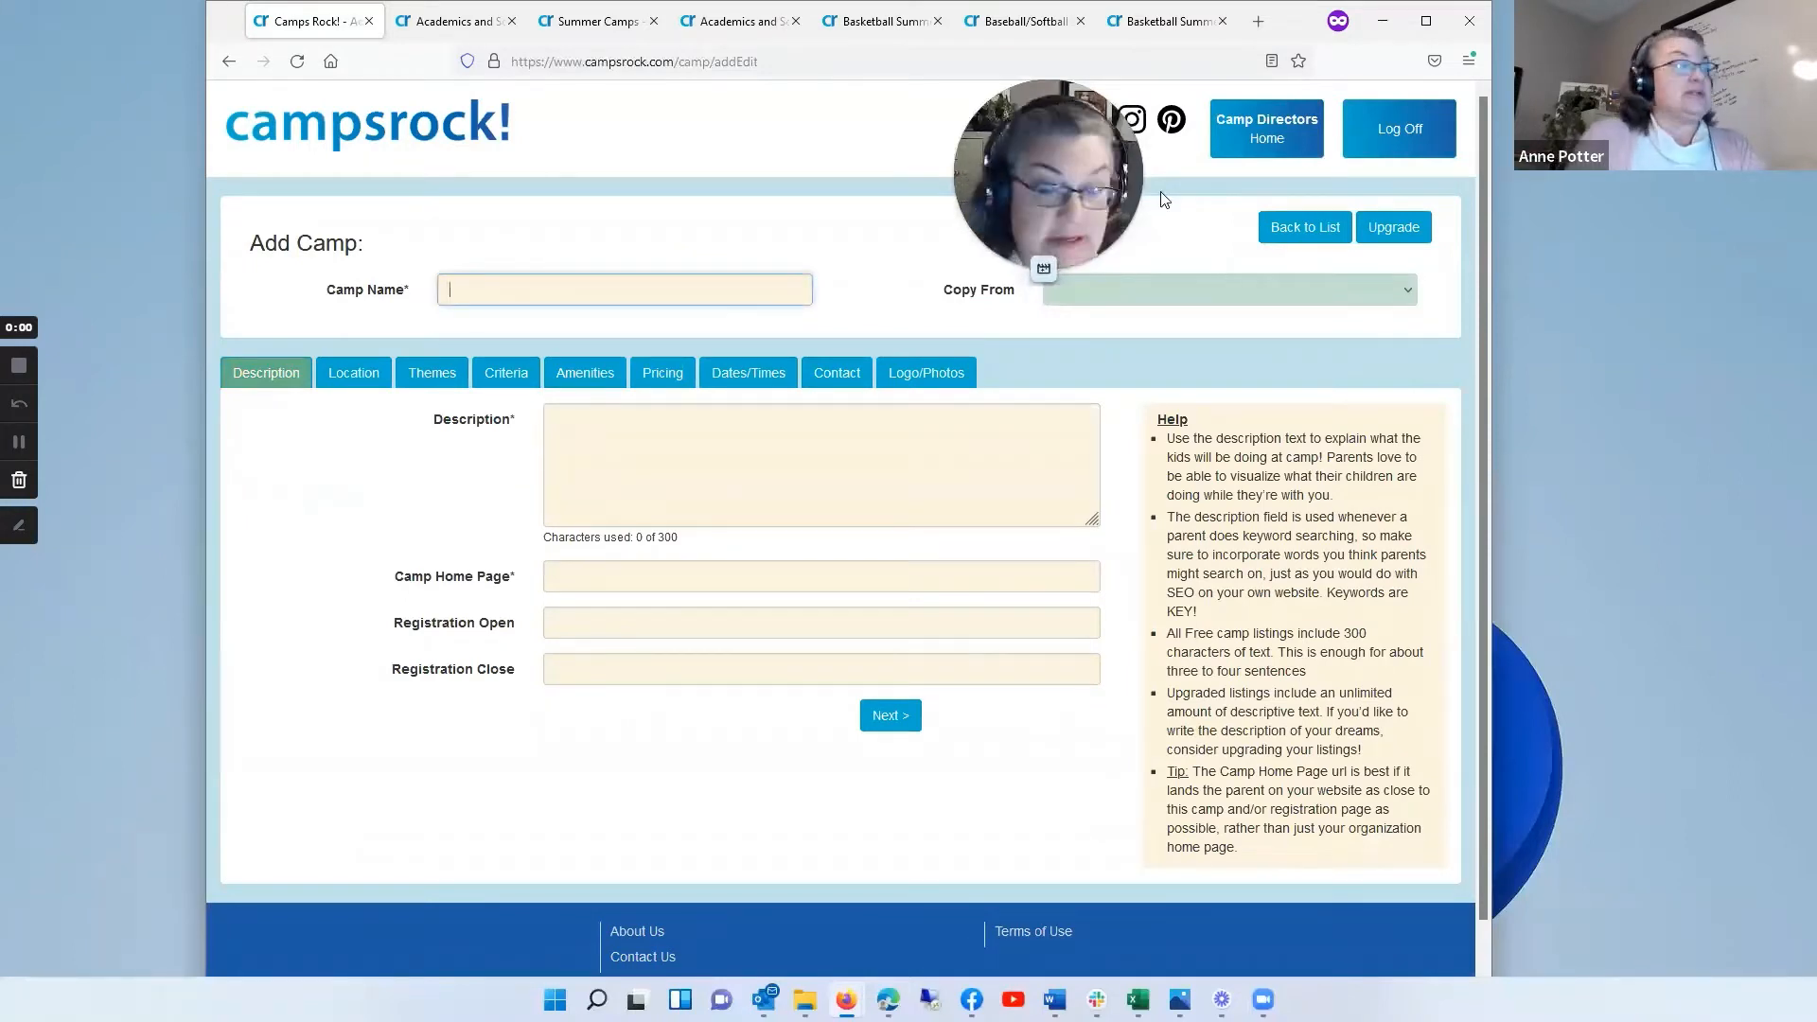
text(Fun Camp)
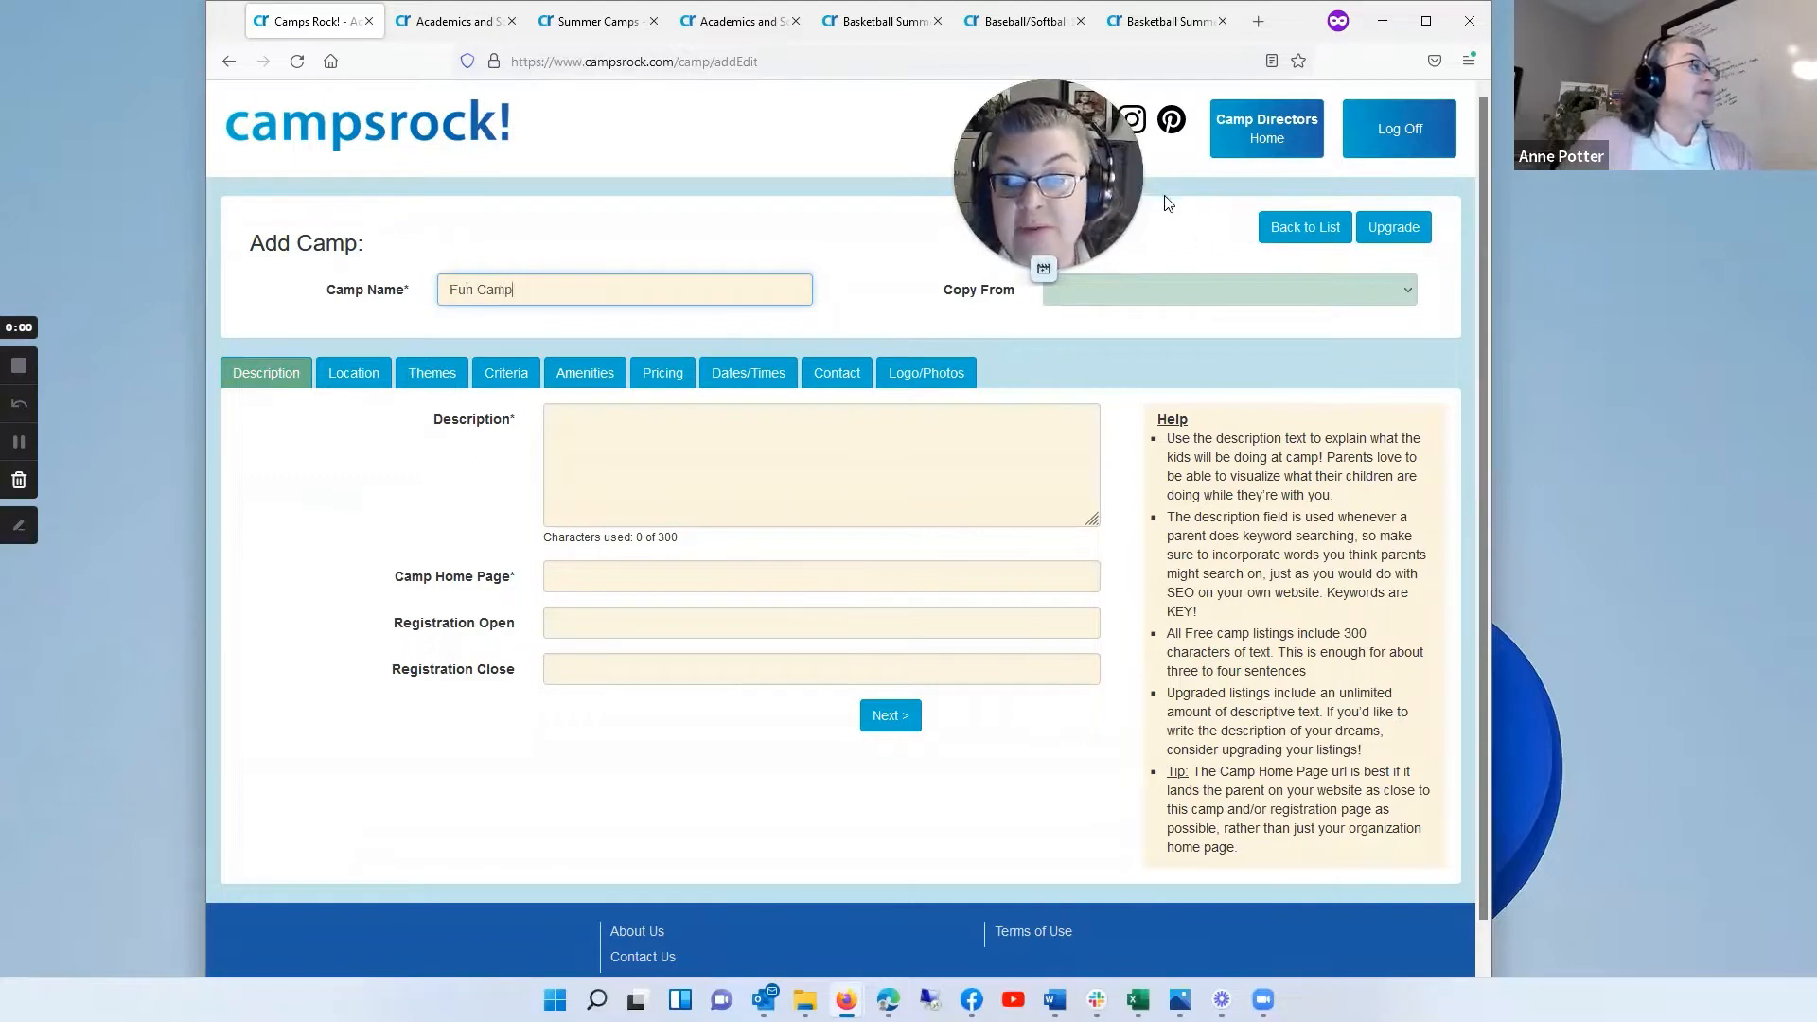
Step: Enter "This is a description" as the camp description and look at the Camp Home Page, Registration Open and Registration Close fields
click(607, 410)
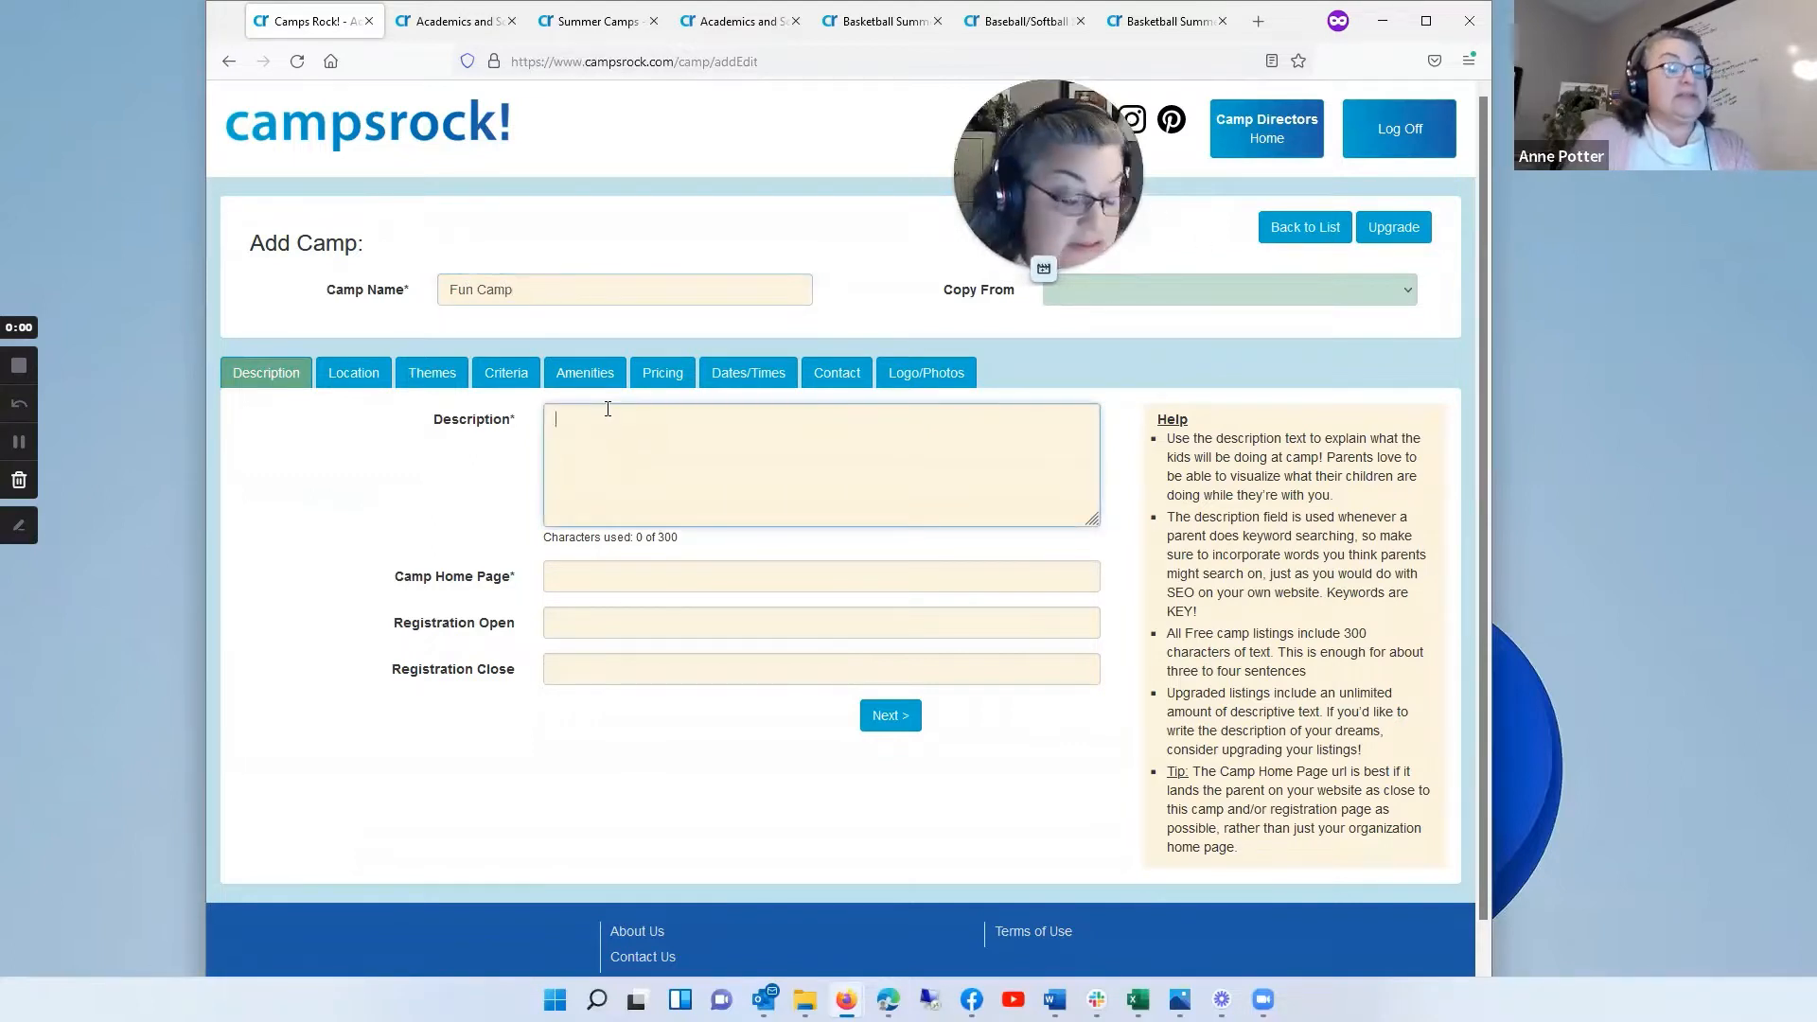
text(This is)
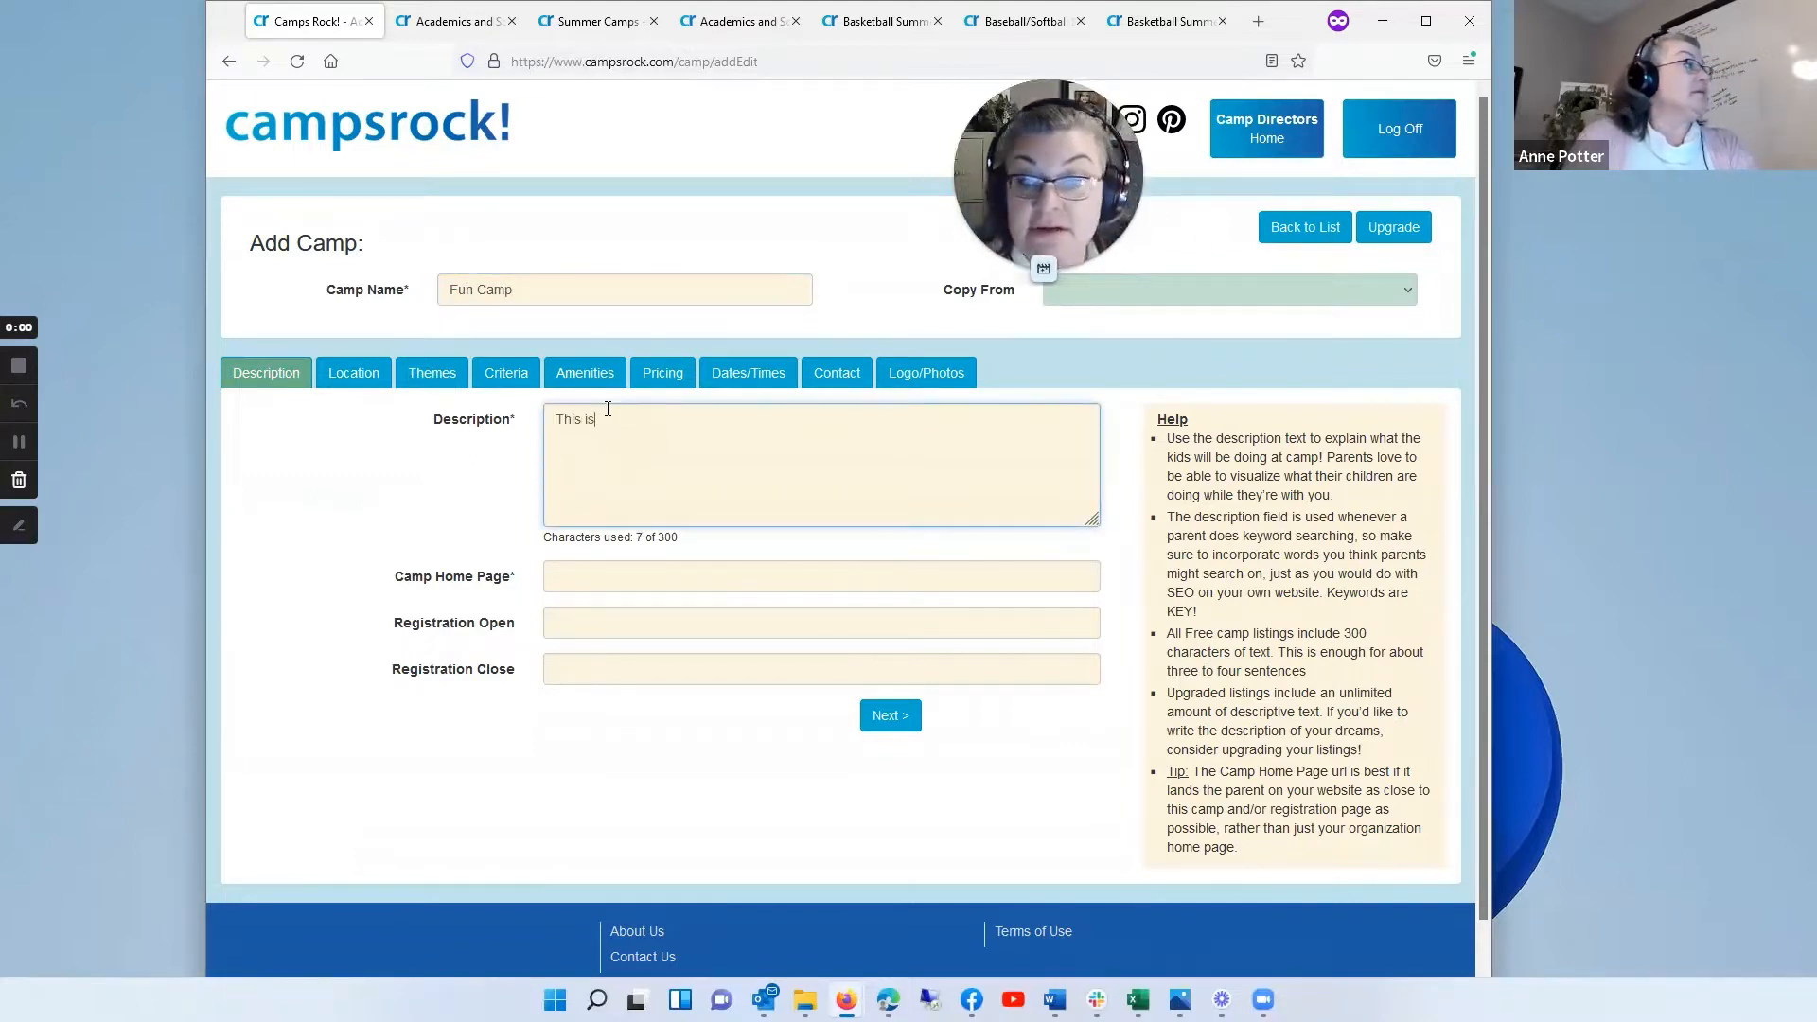
text( a d)
key(BackSpace)
key(BackSpace)
key(BackSpace)
key(BackSpace)
text(s a)
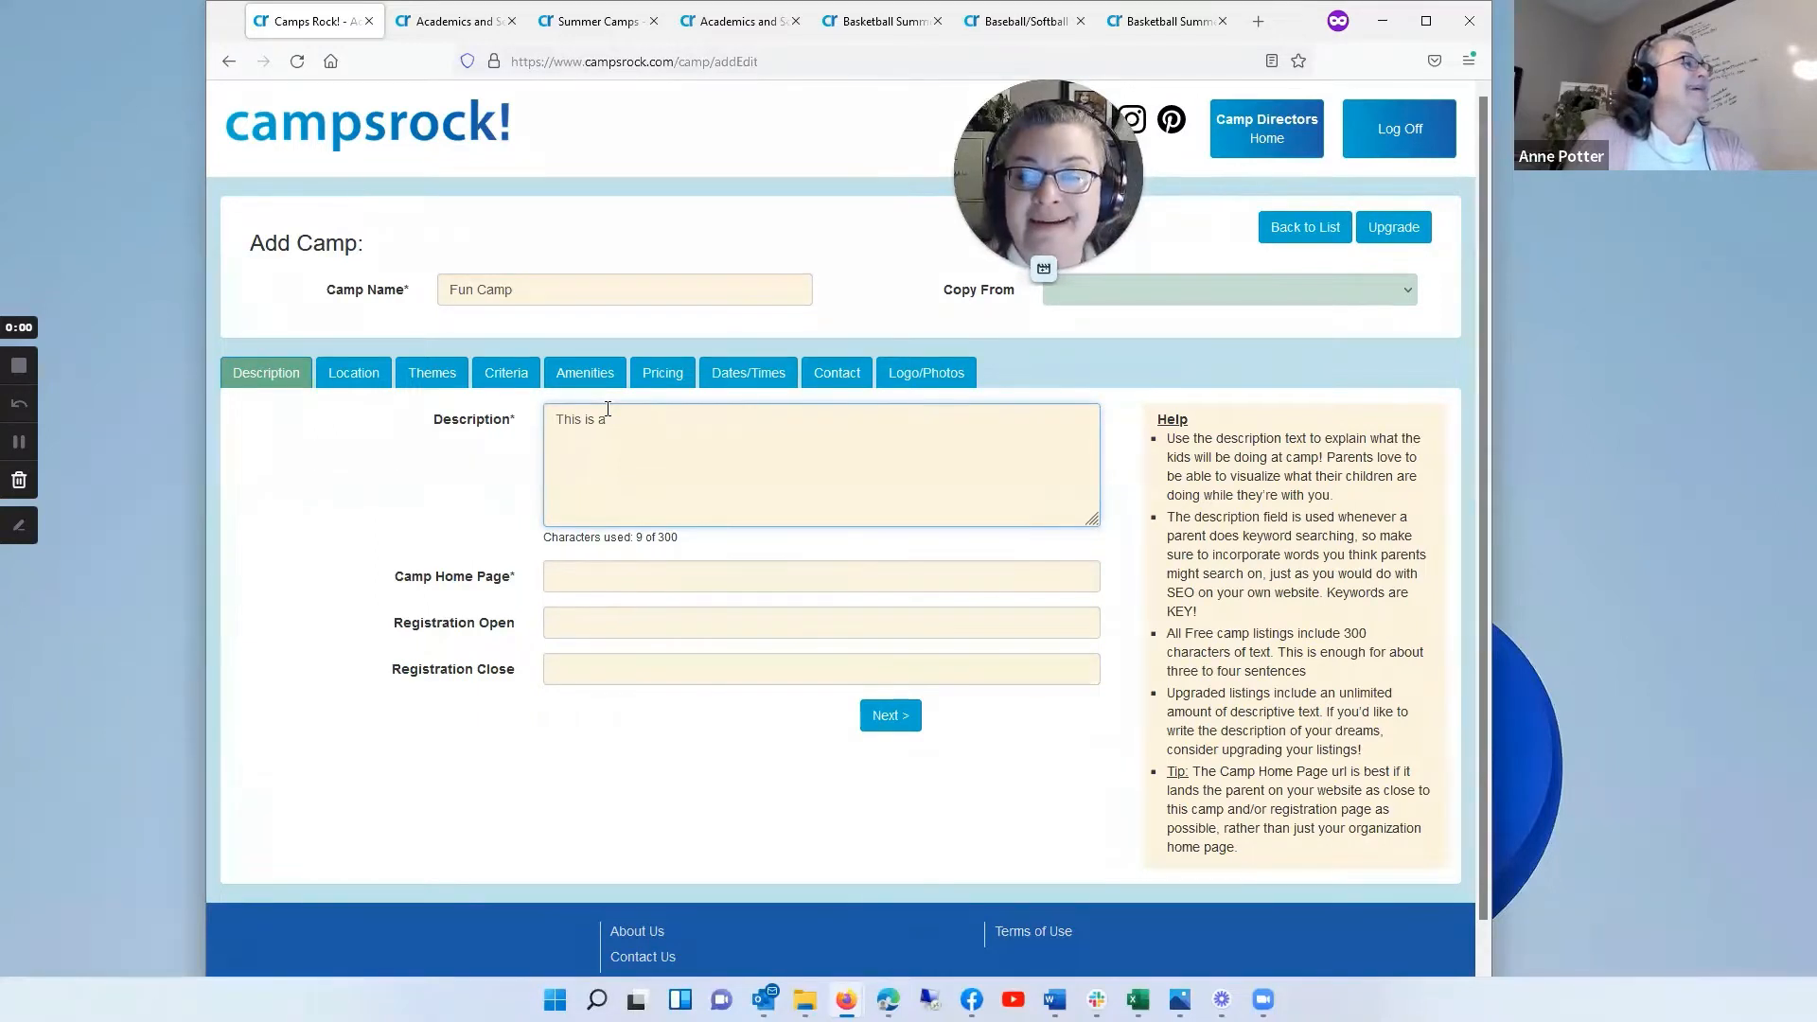
text( description)
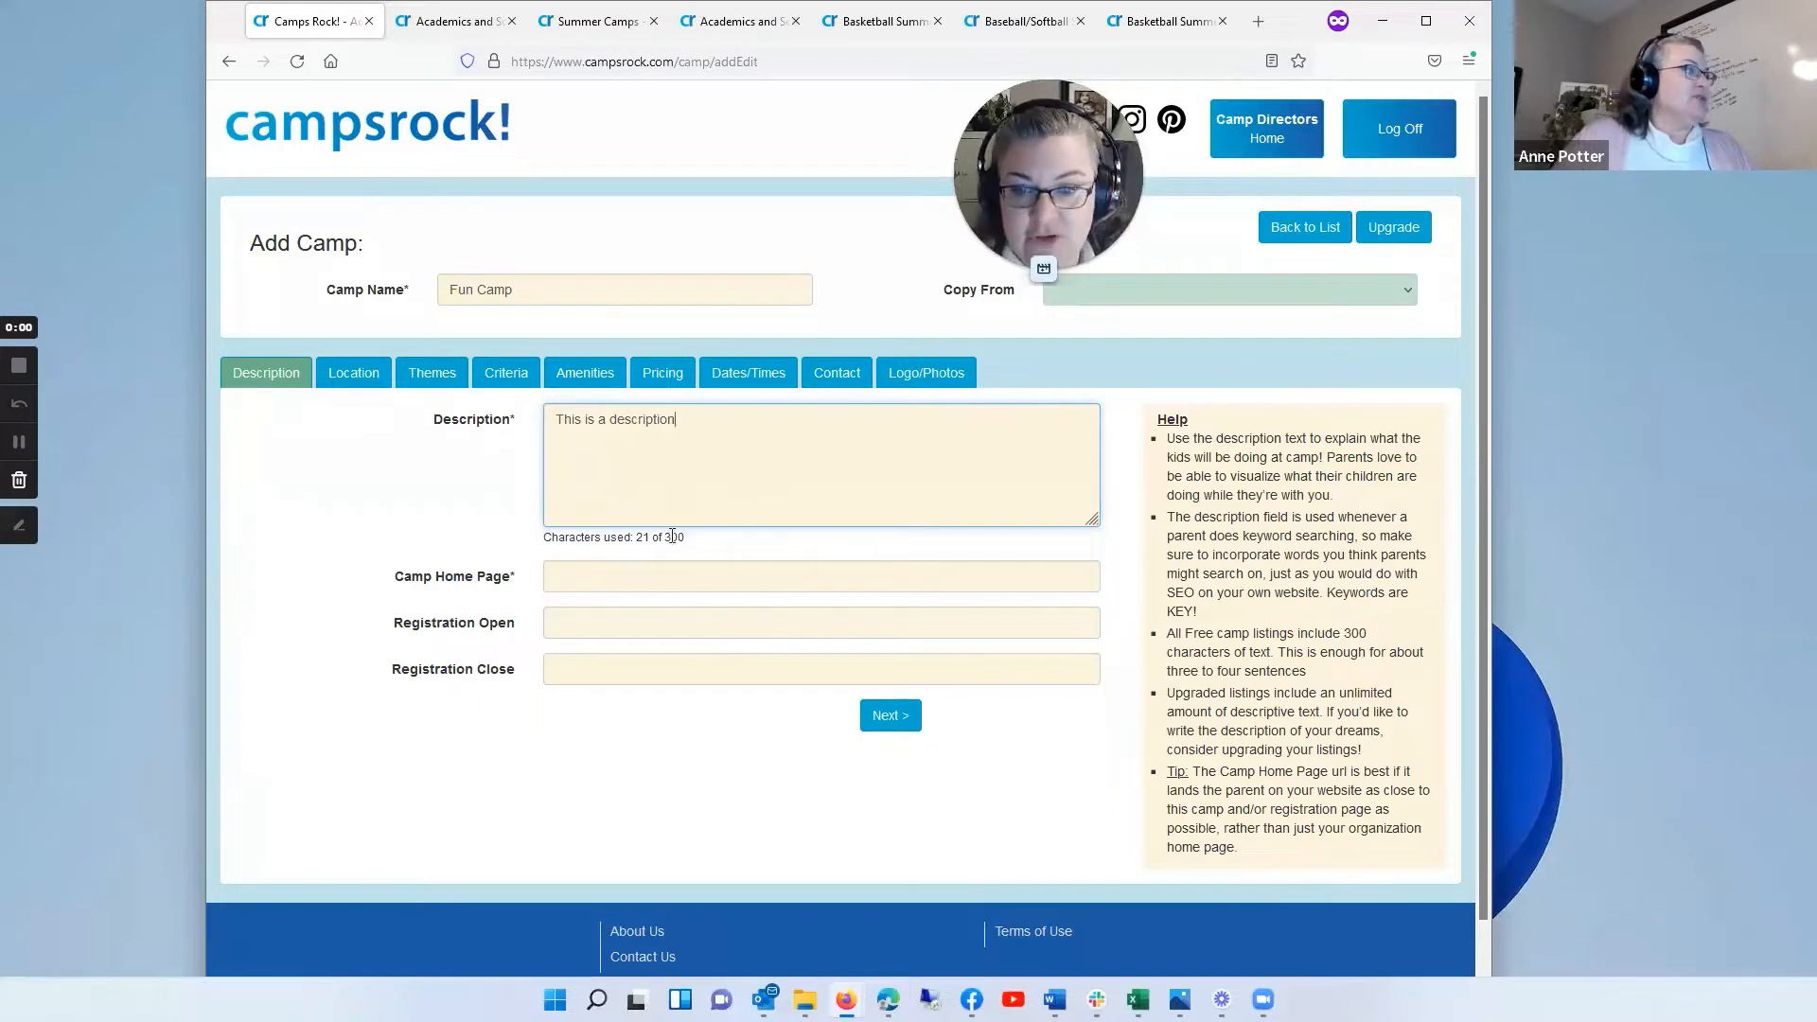
click(575, 573)
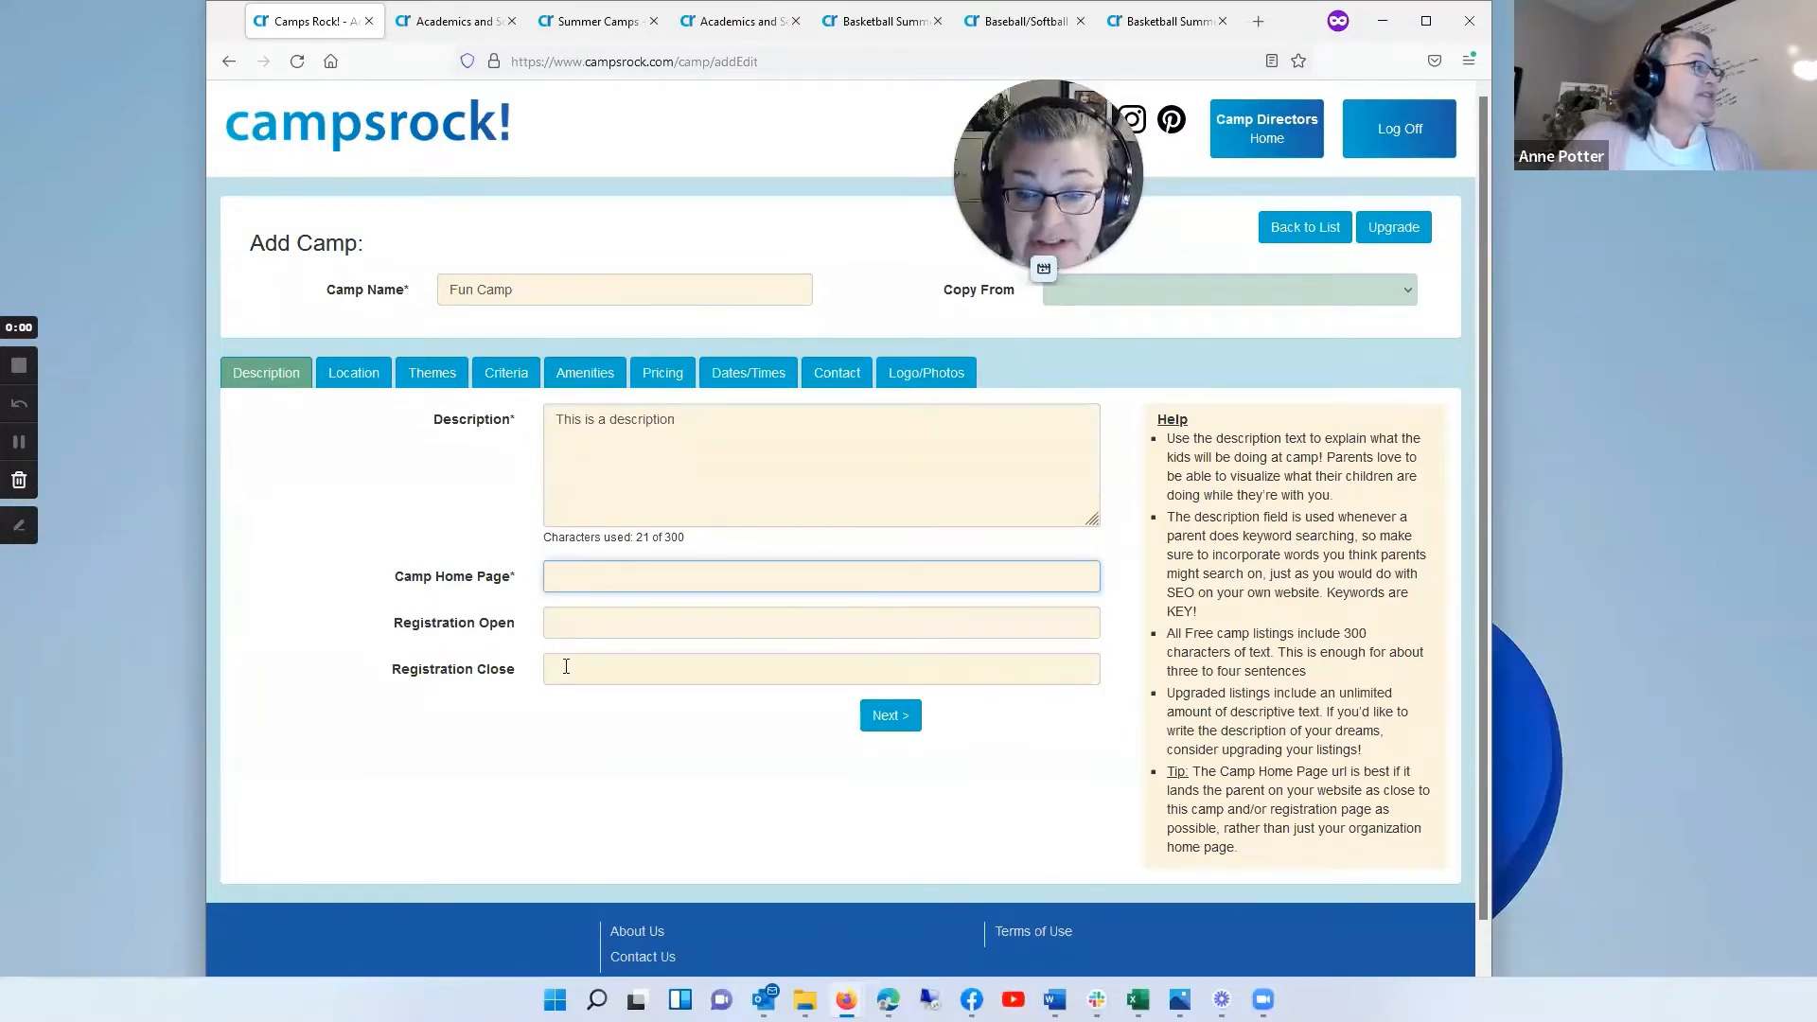
click(602, 609)
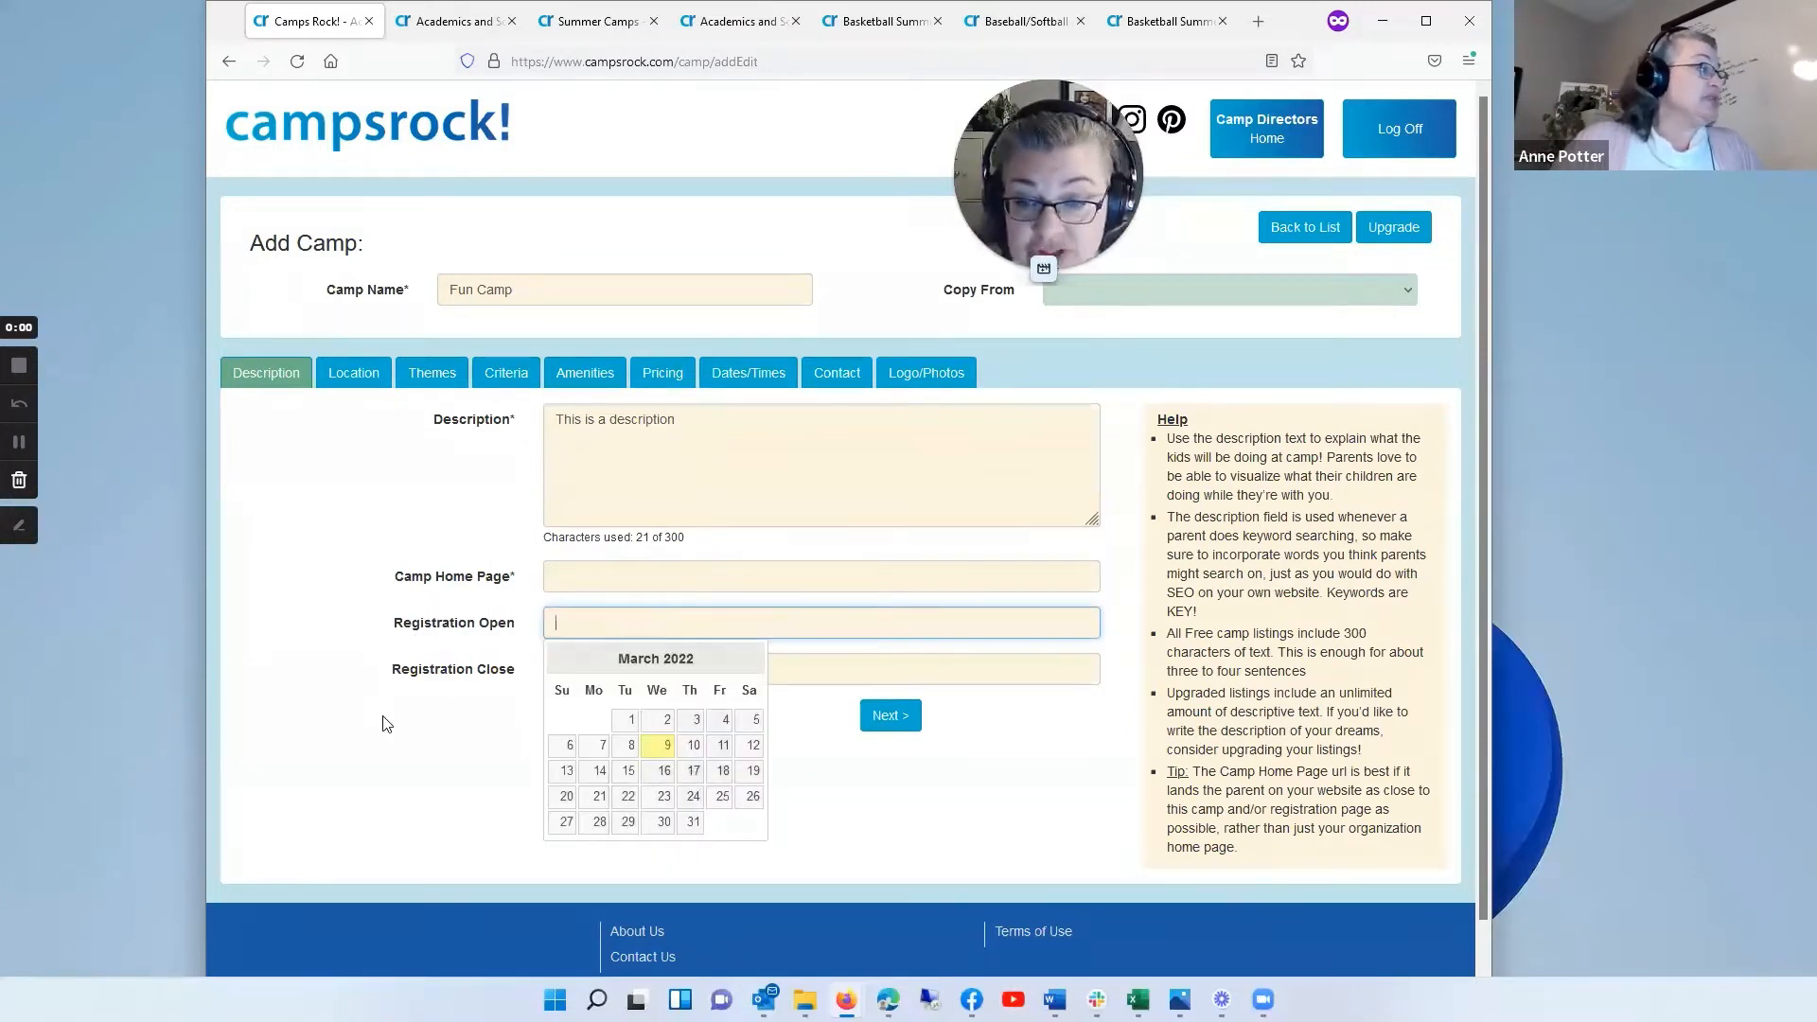
key(Tab)
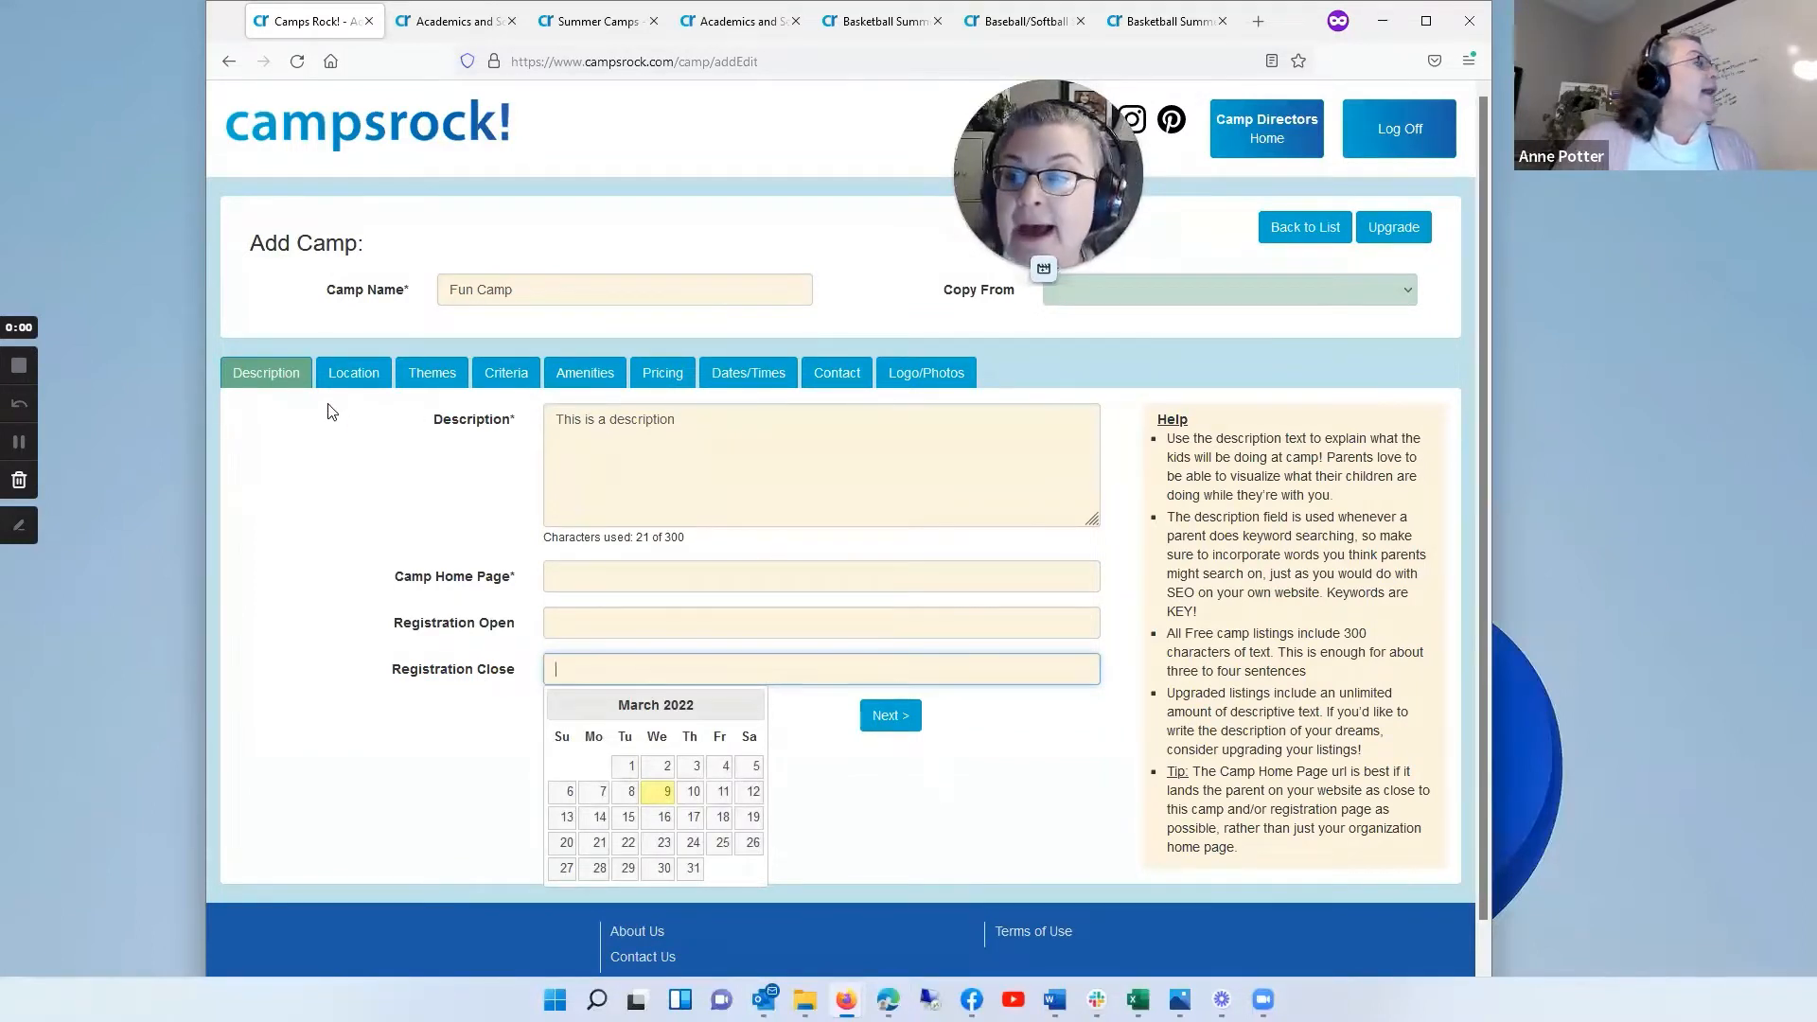
Step: Set the camp's location to the suggested Nutter Center in Fairborn, OH, by searching the facility name for "Nutt"
click(354, 373)
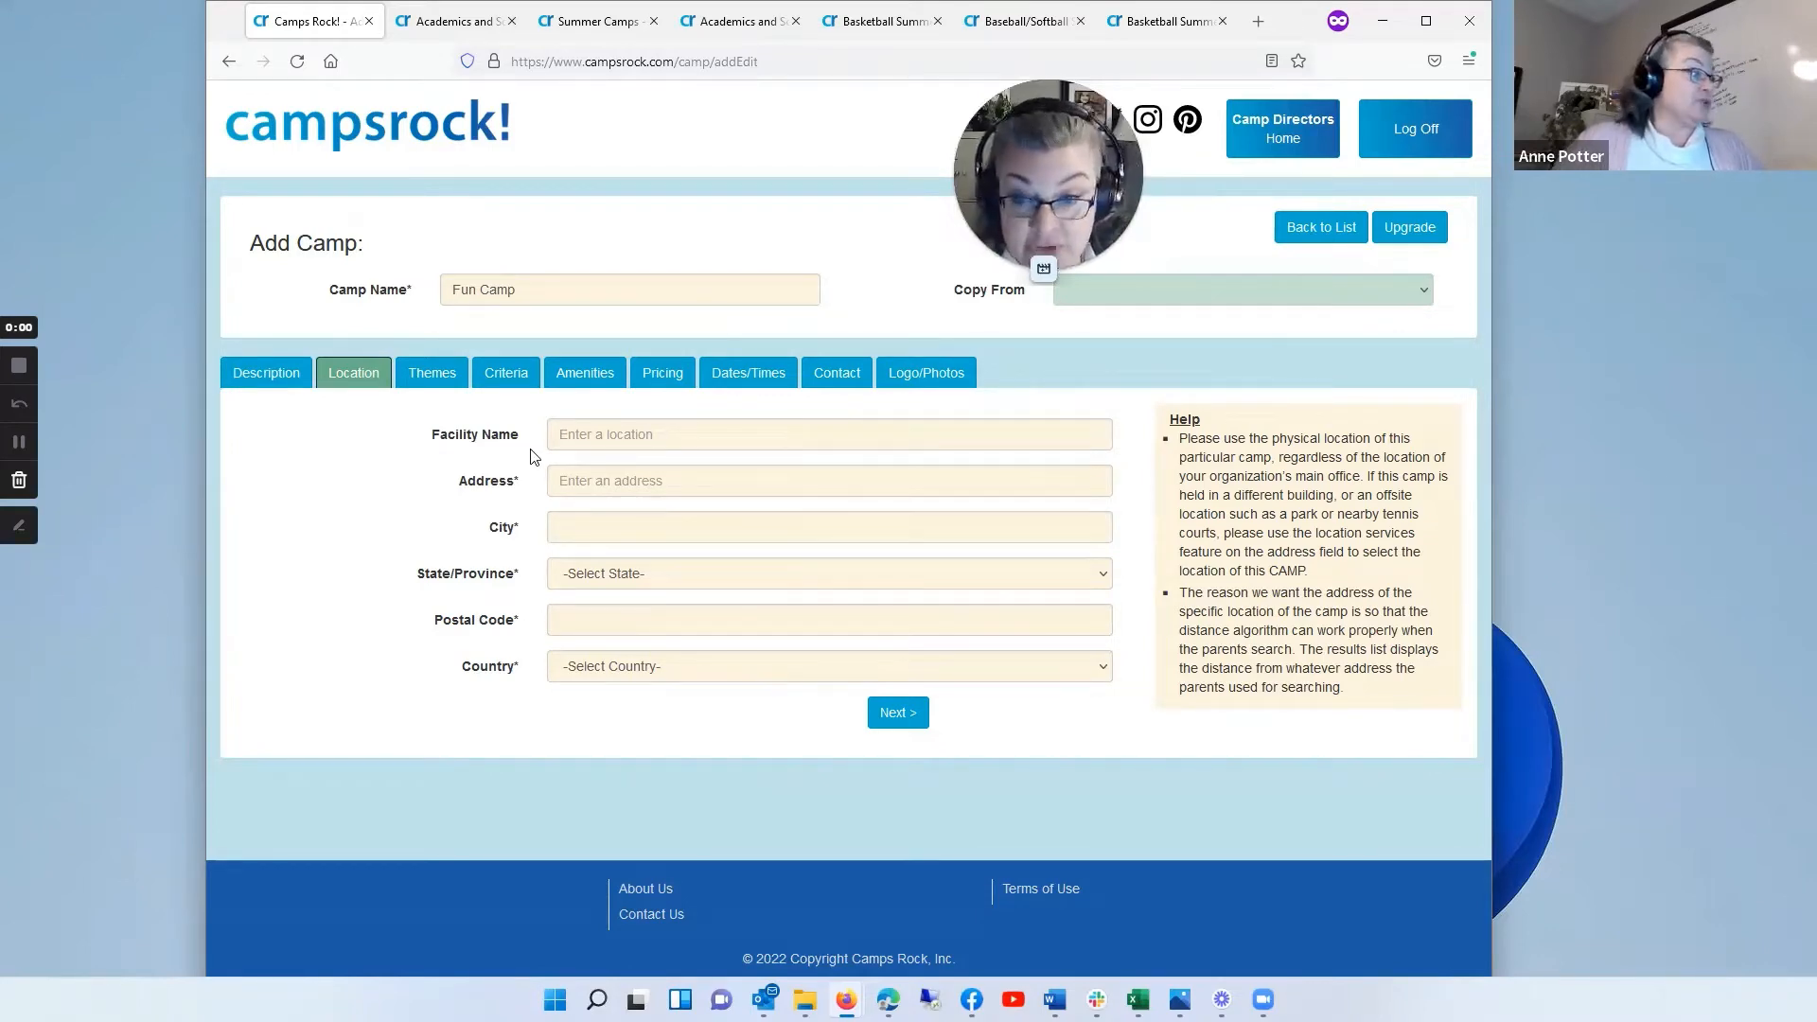
click(619, 428)
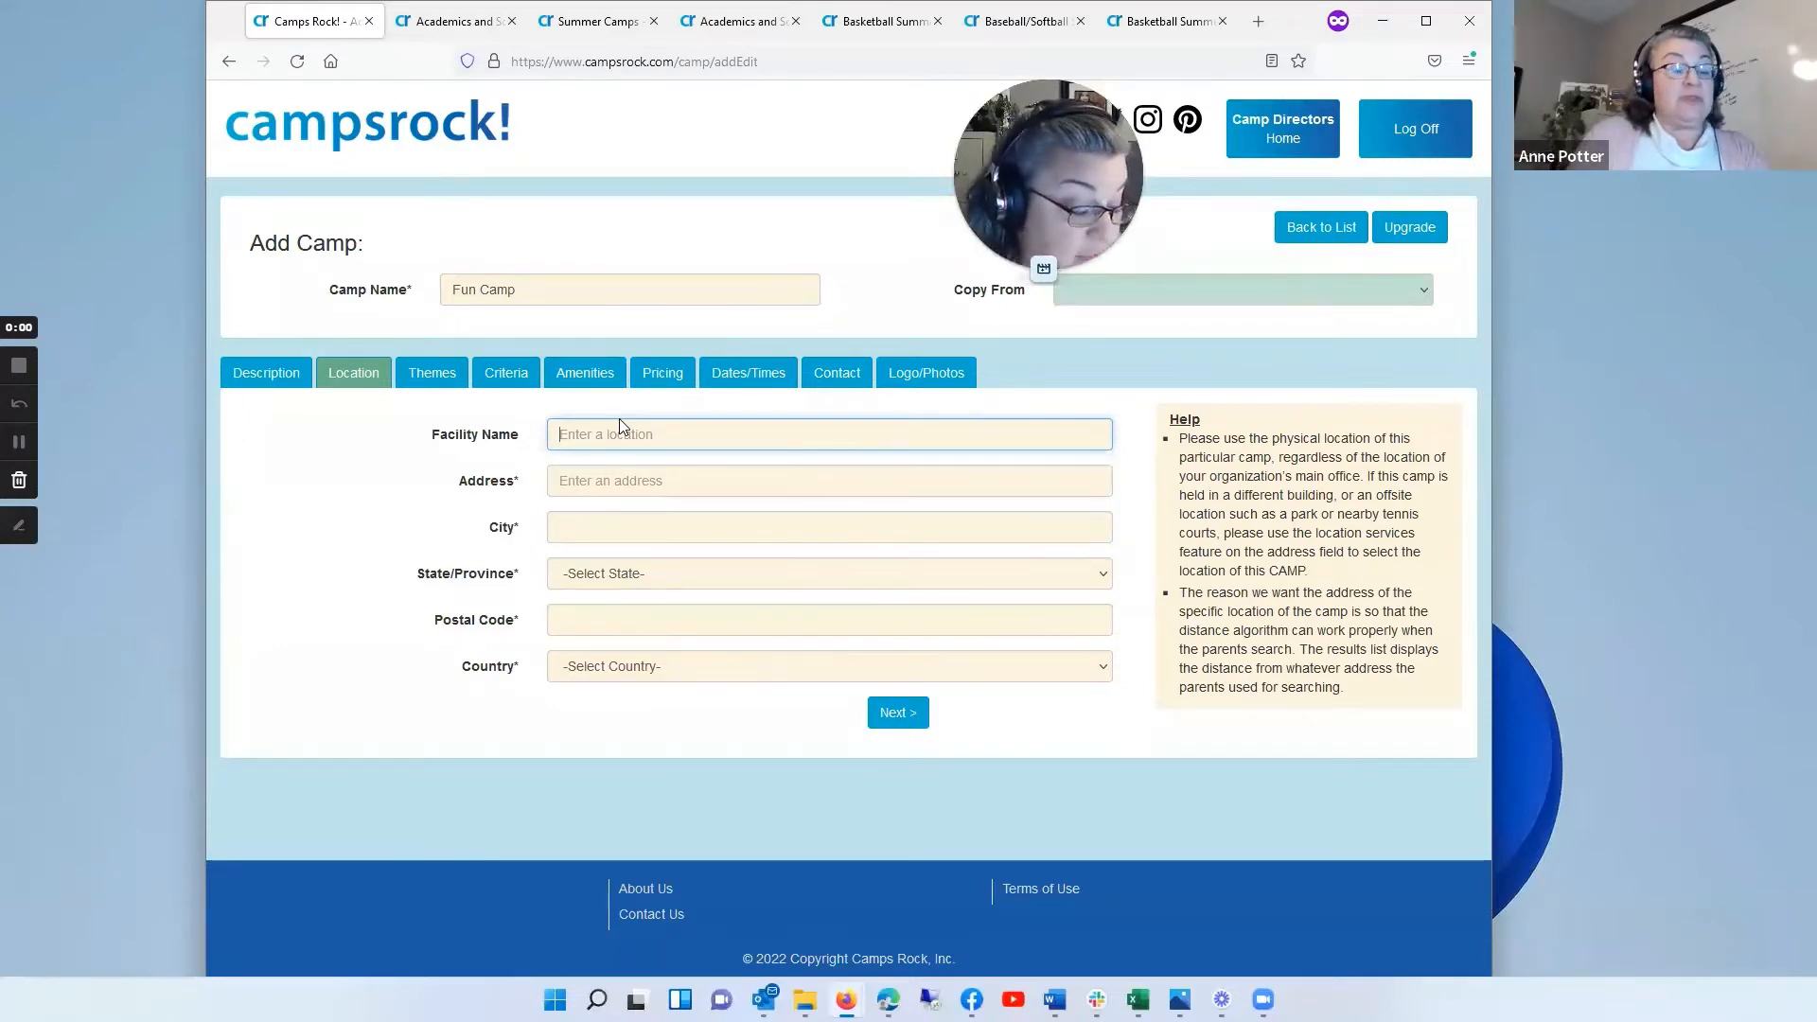
text(Nutt)
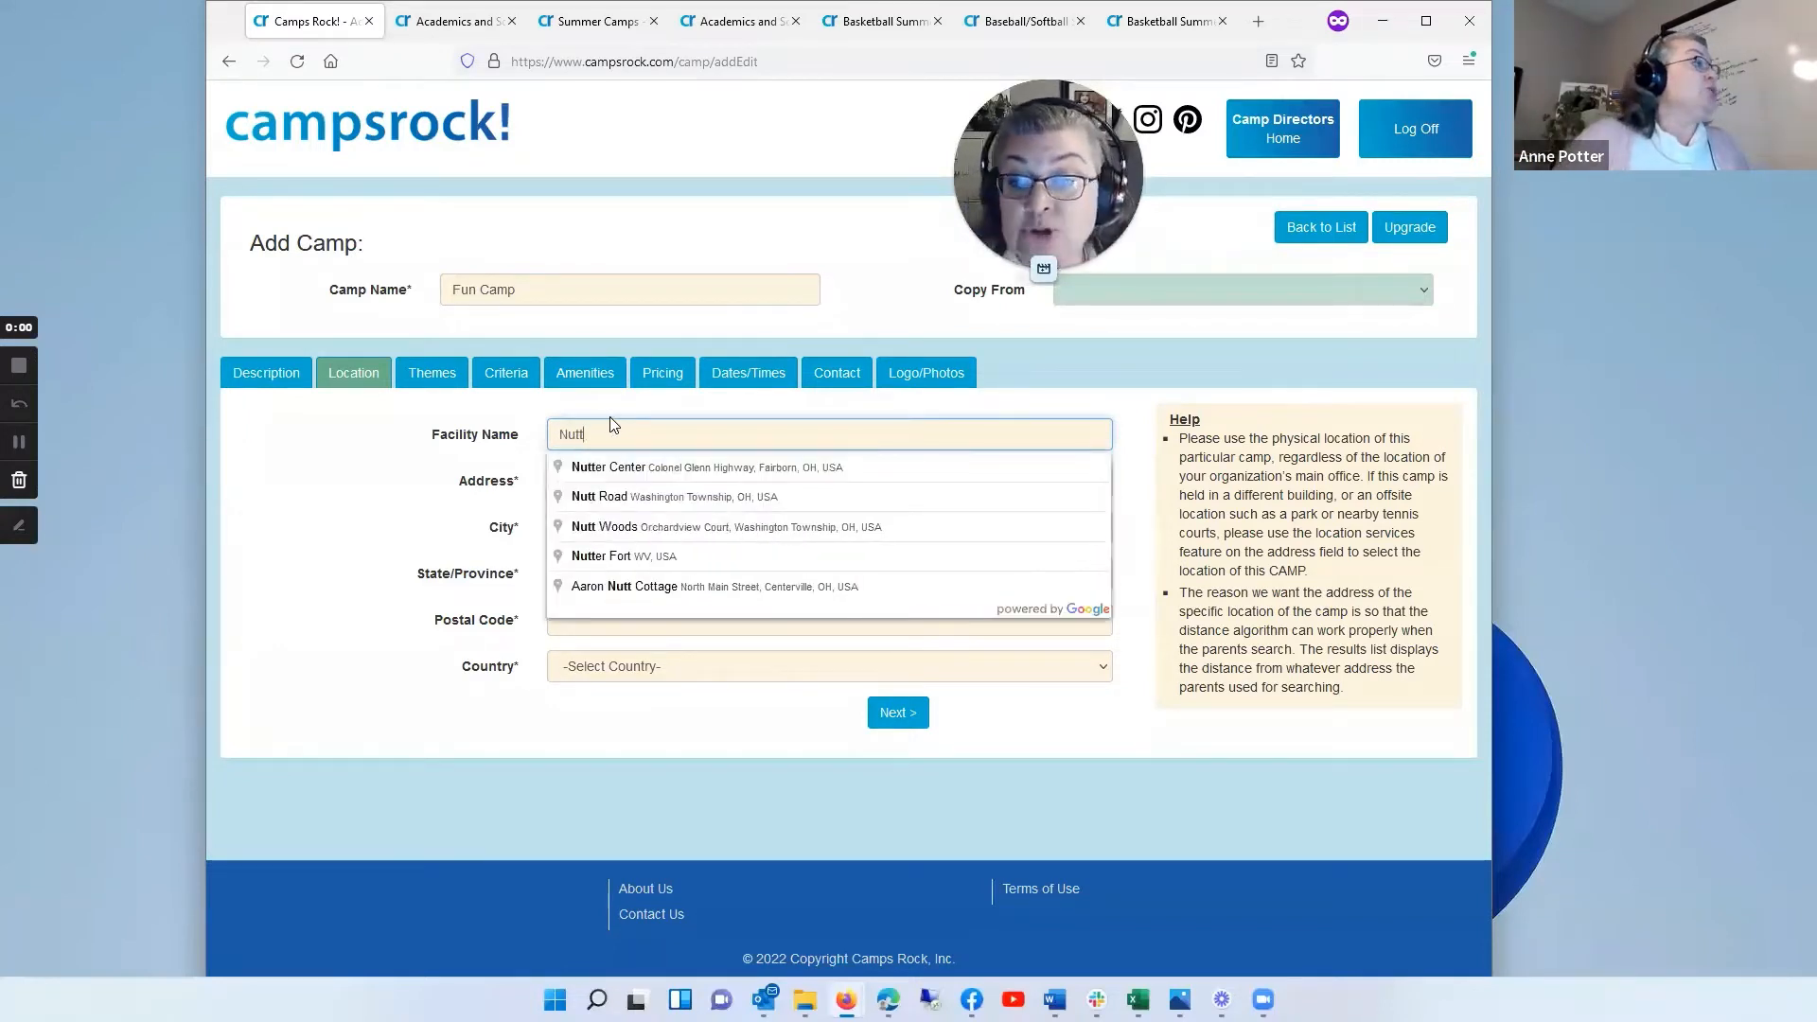
click(636, 467)
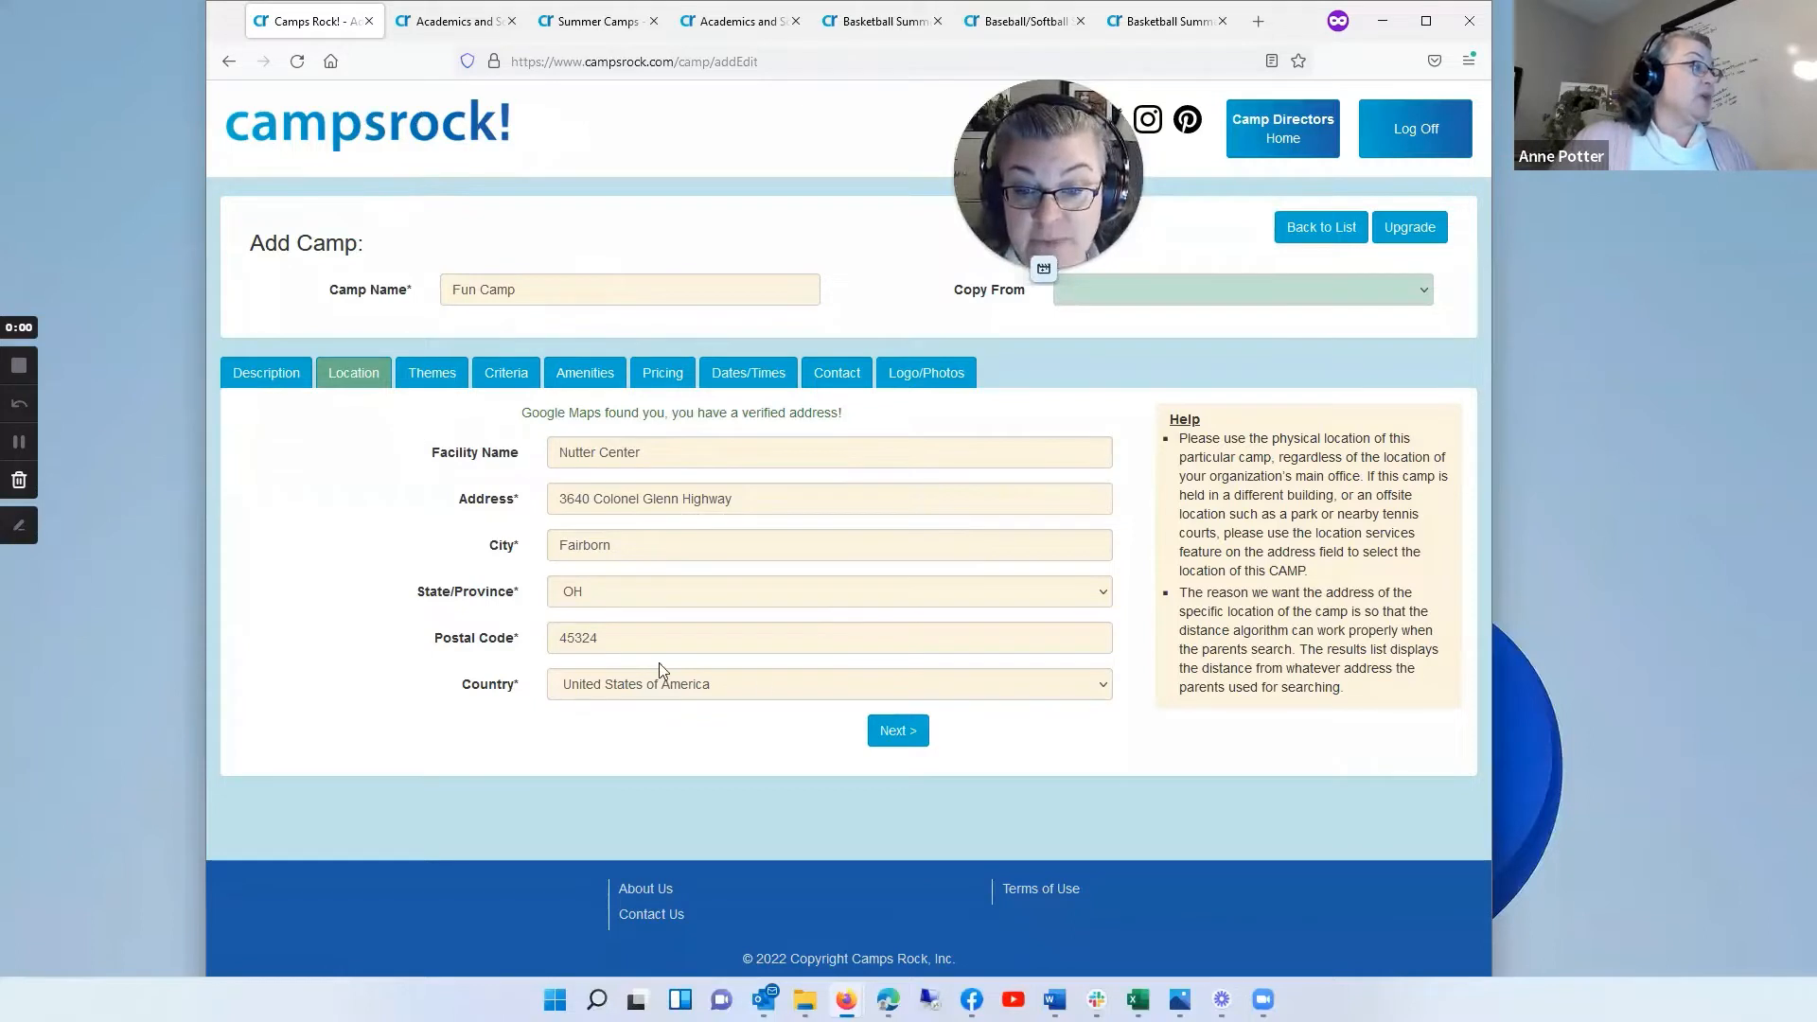
Step: Assign the camp the Sports theme with the Basketball sub-theme, and proceed to its criteria
click(909, 741)
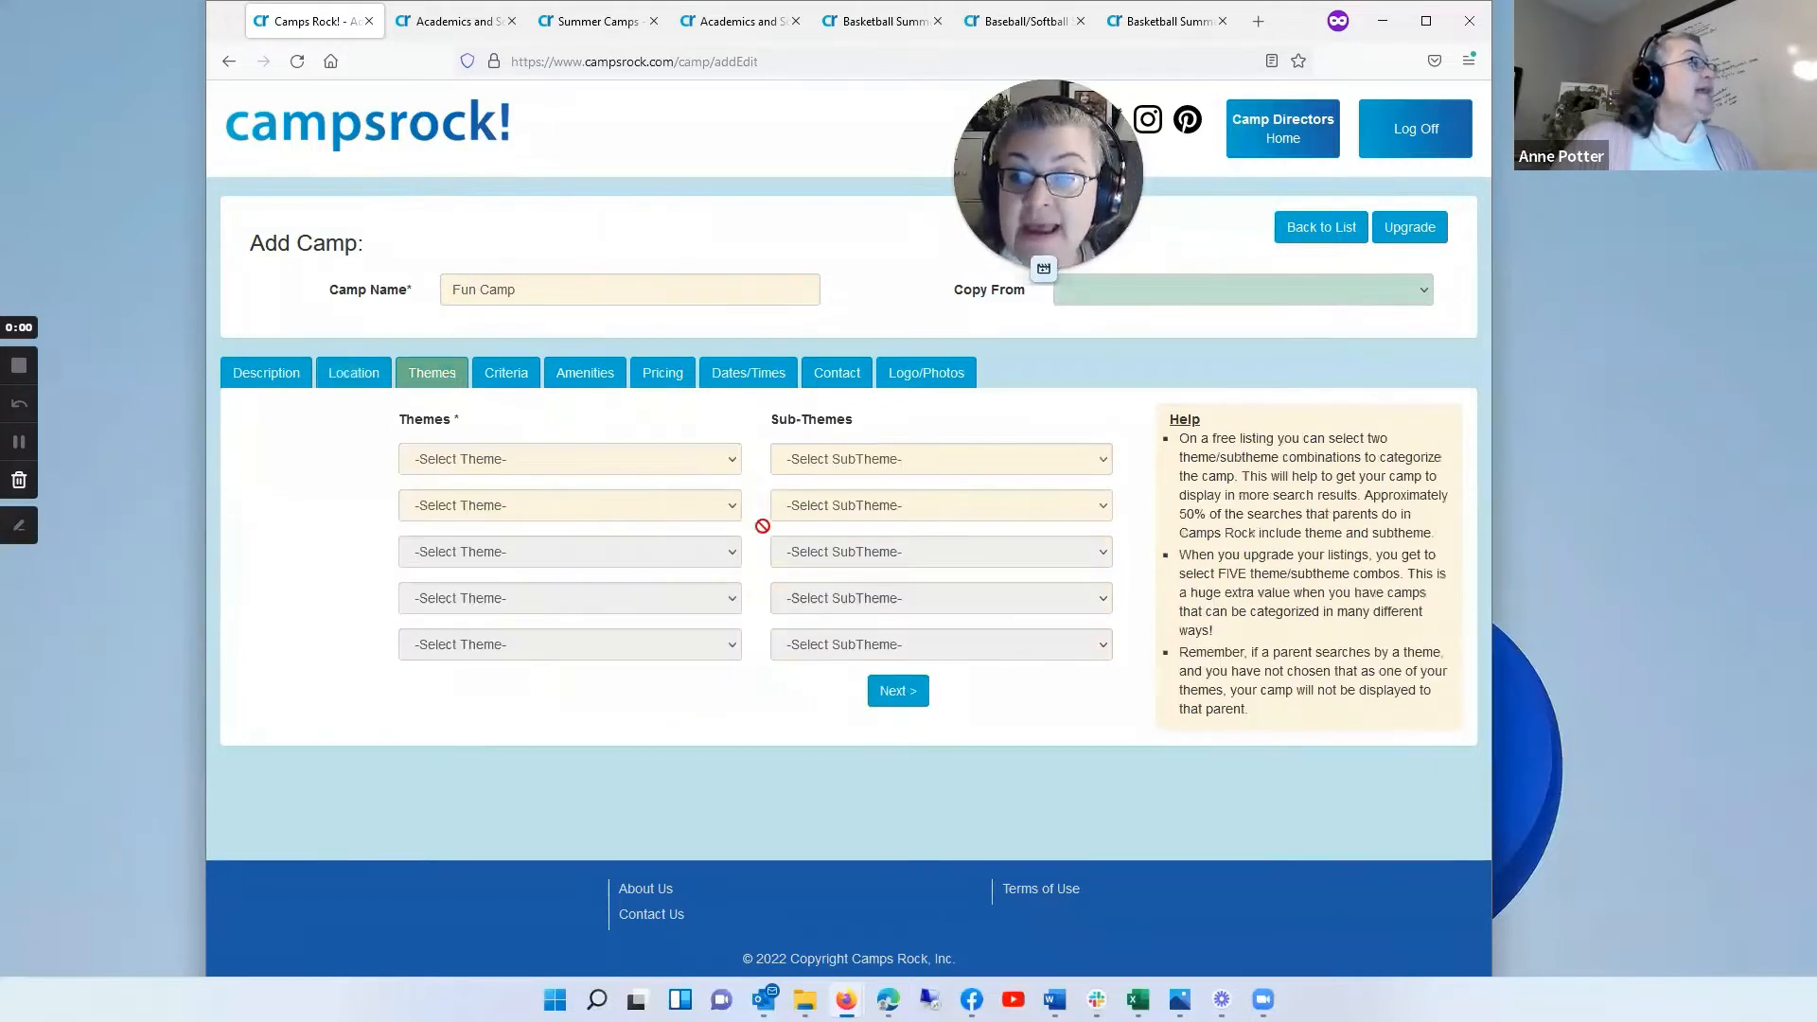
click(734, 459)
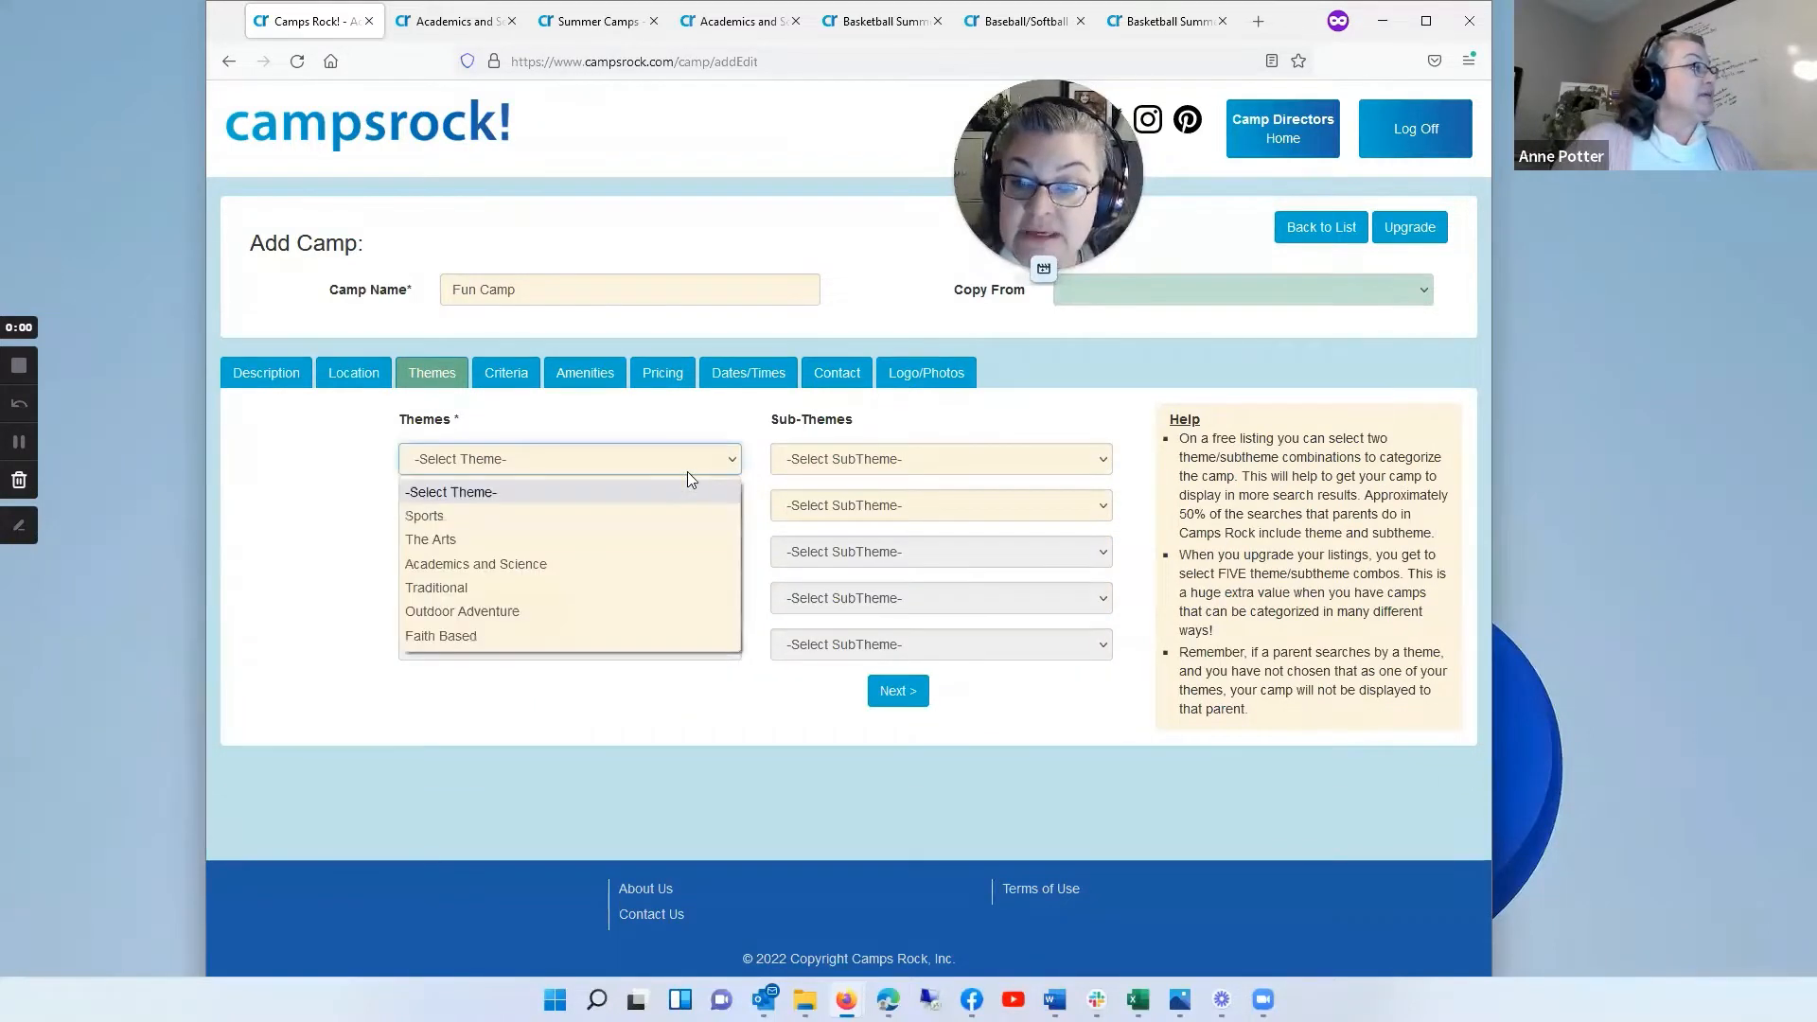
click(429, 517)
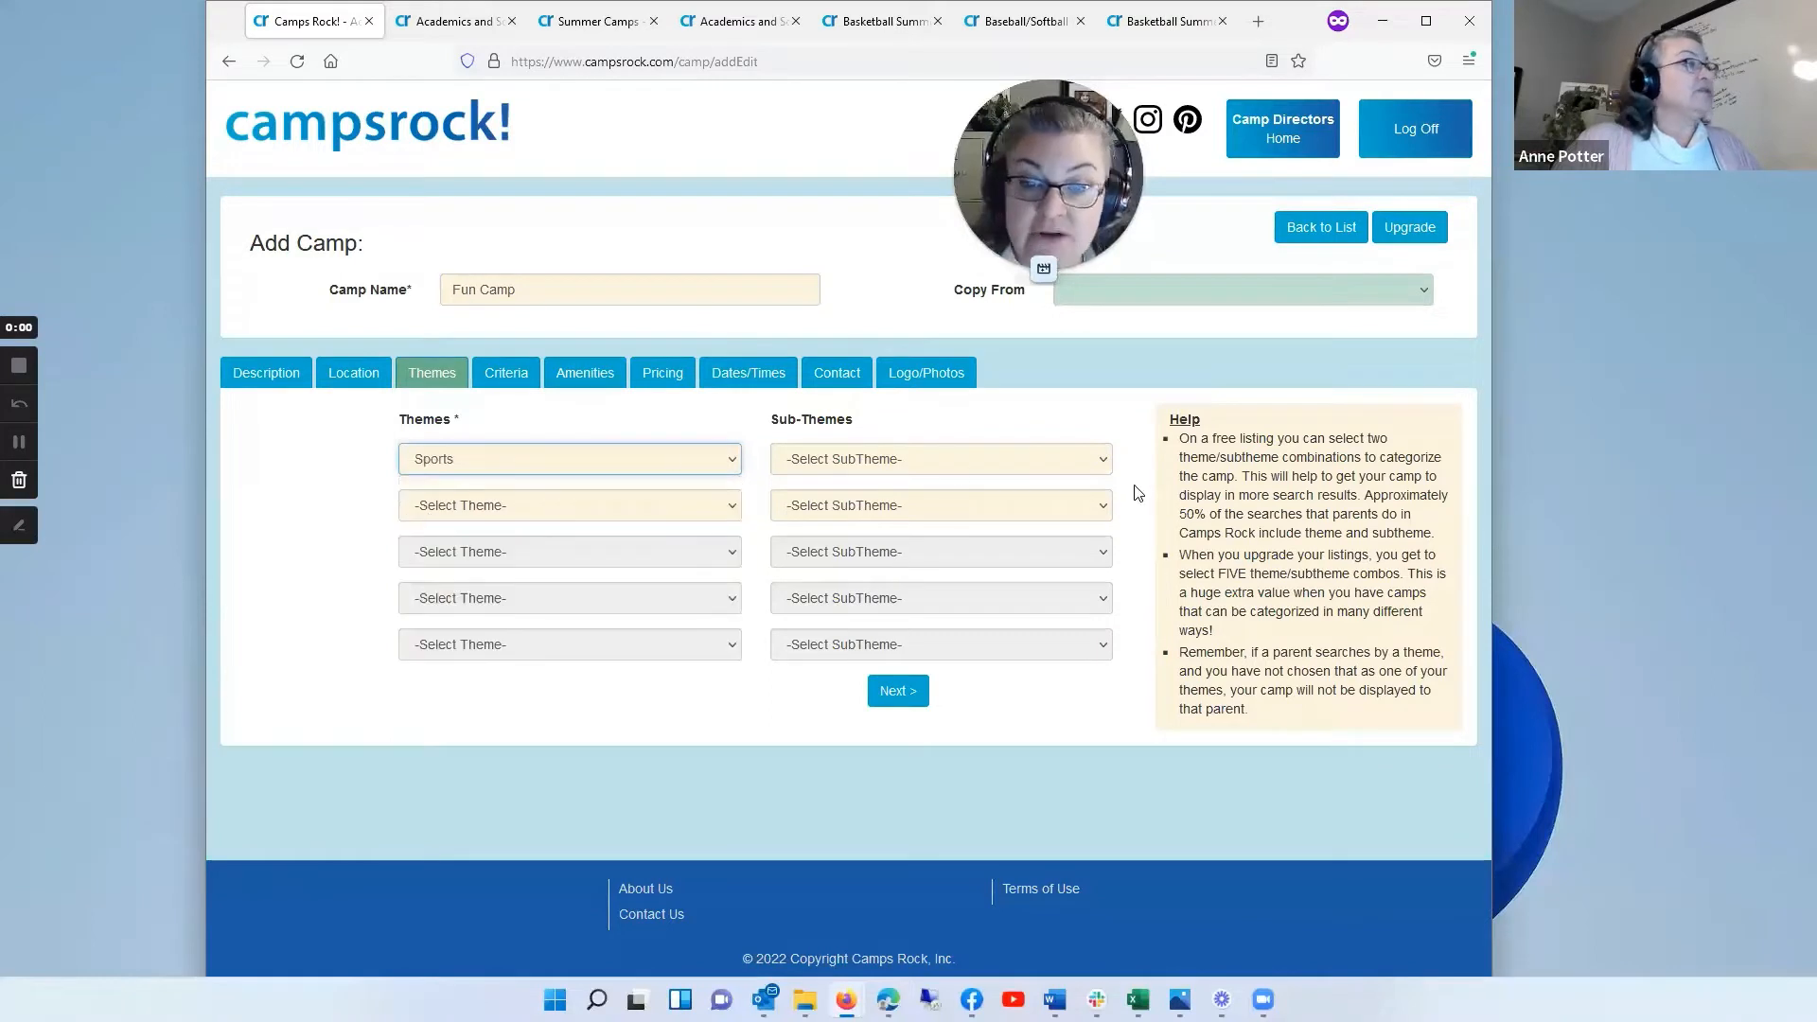
click(1089, 468)
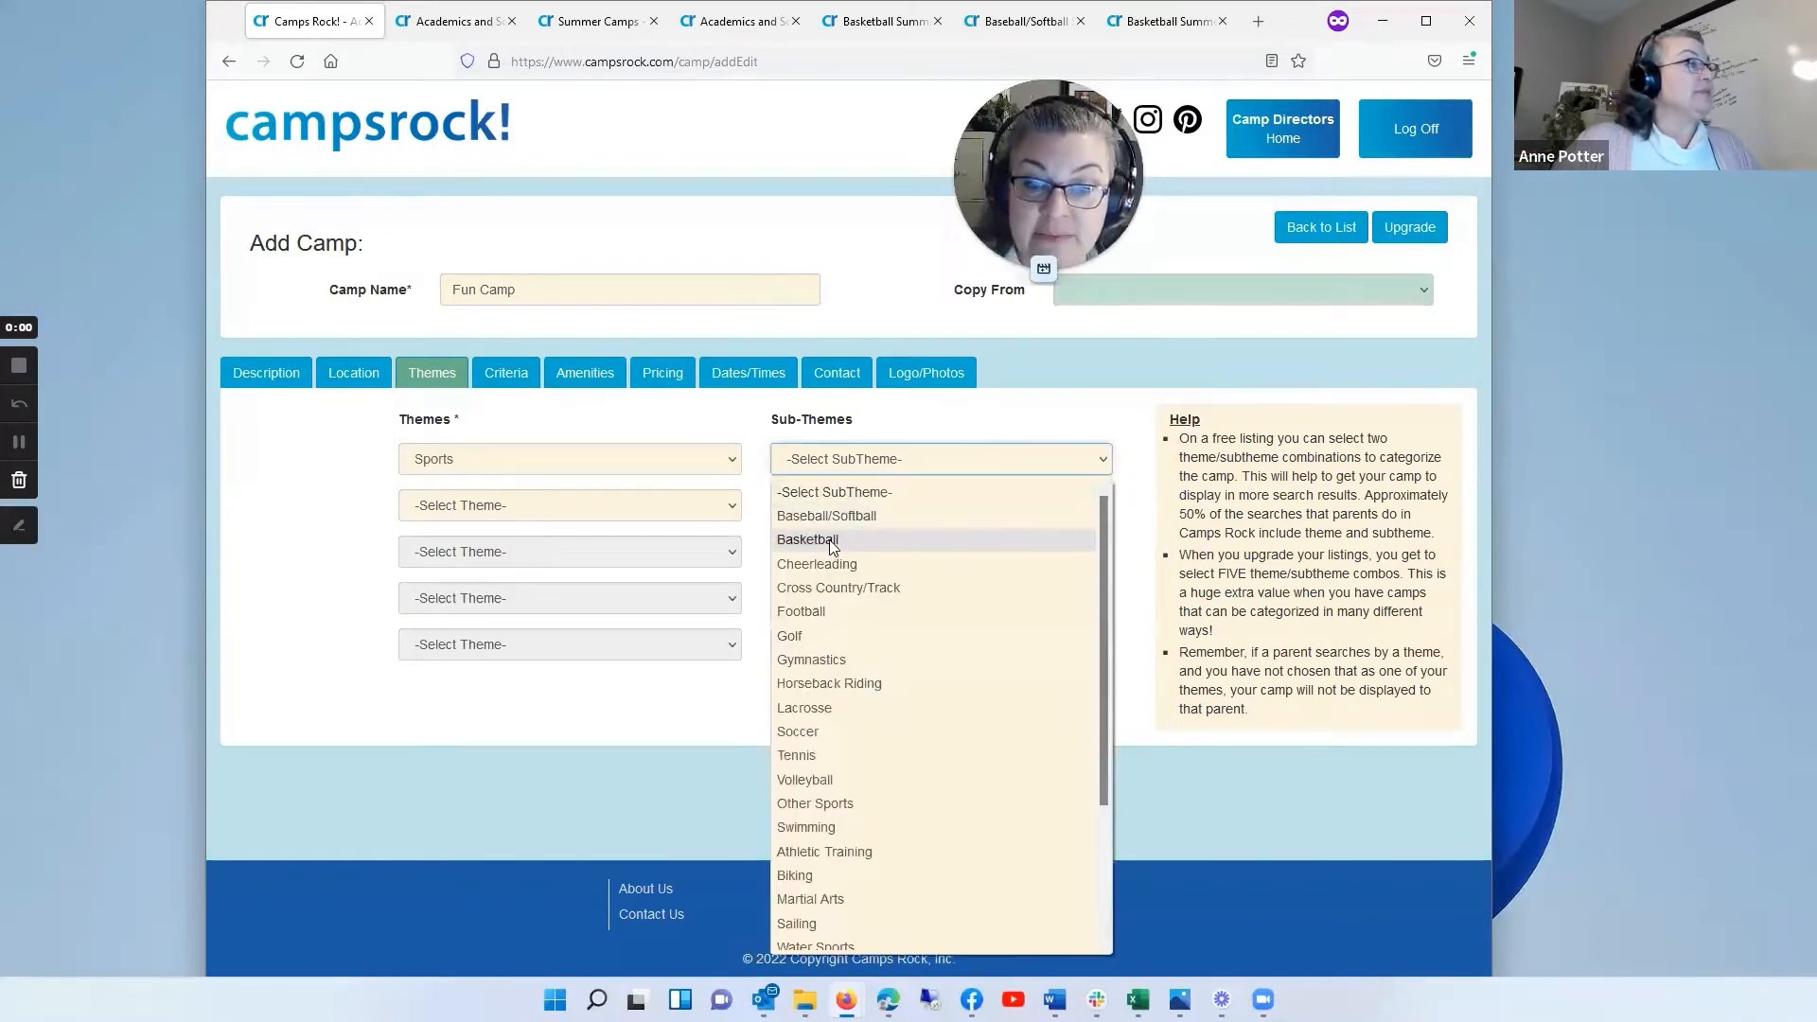
click(831, 536)
click(897, 692)
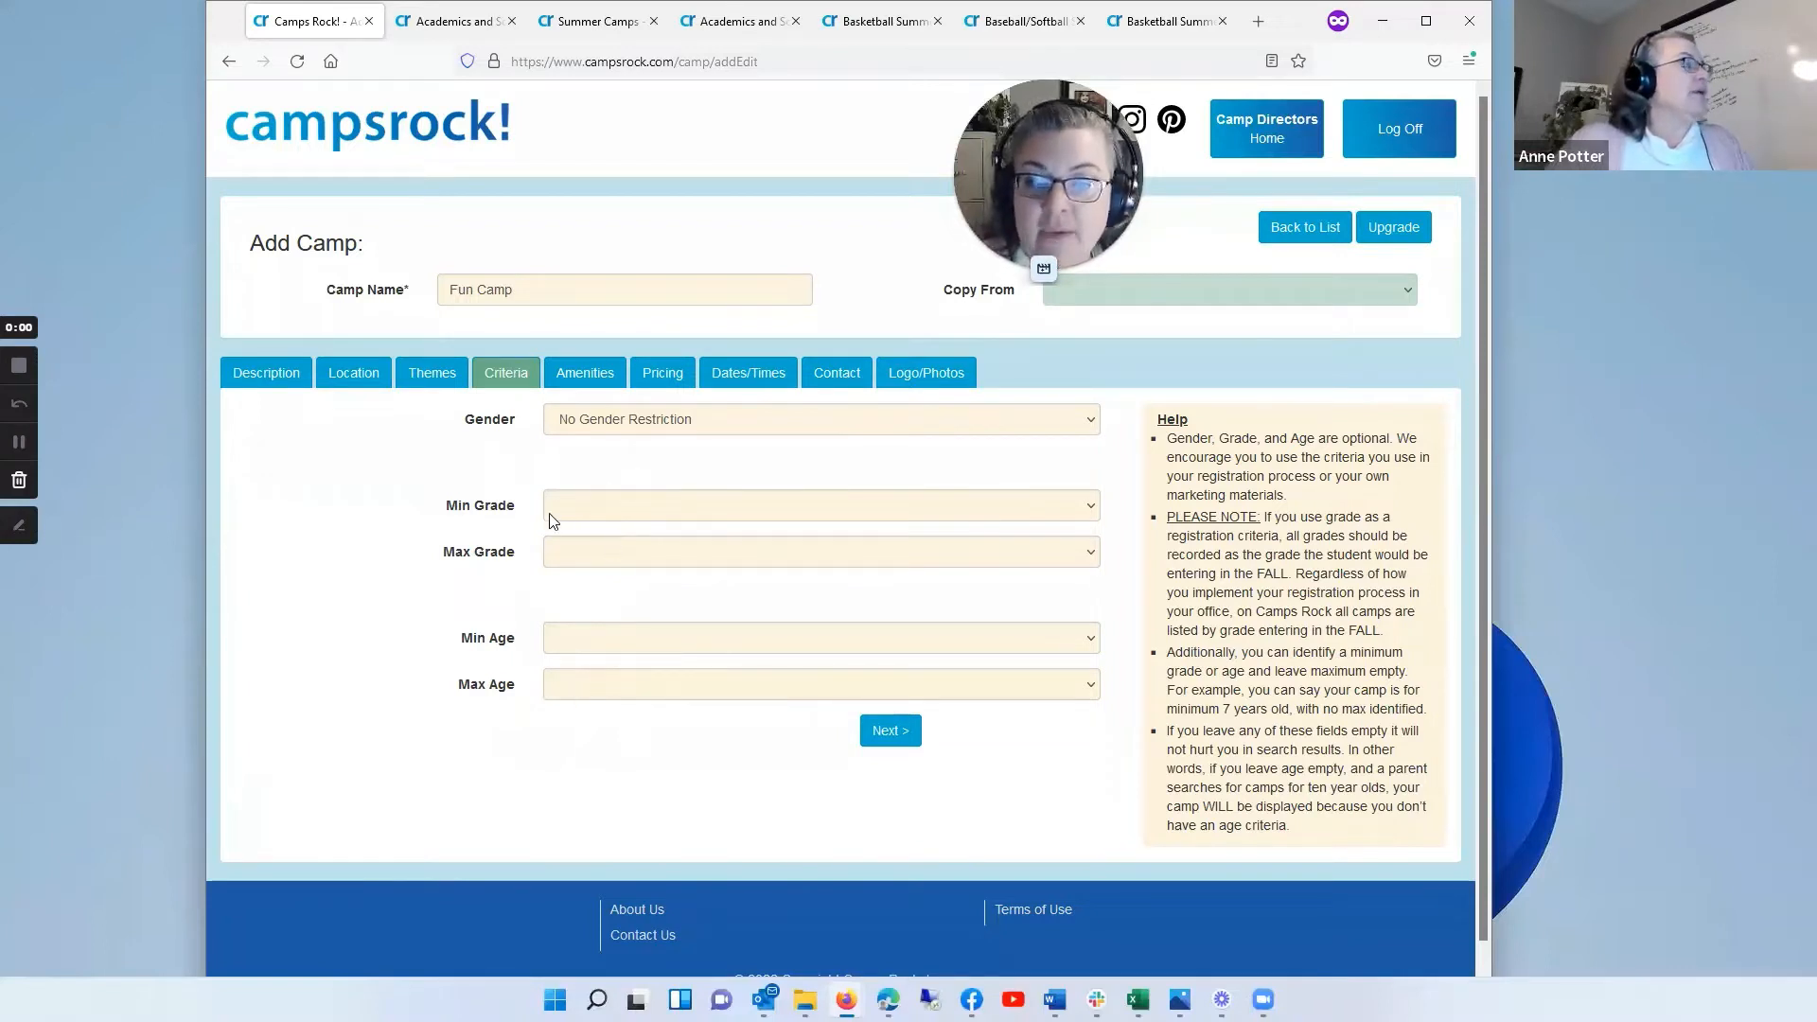
Step: Leave lunch marked as not included in the camp's amenities and enter the lunch description "bring a sack lunch, no nuts please."
click(592, 375)
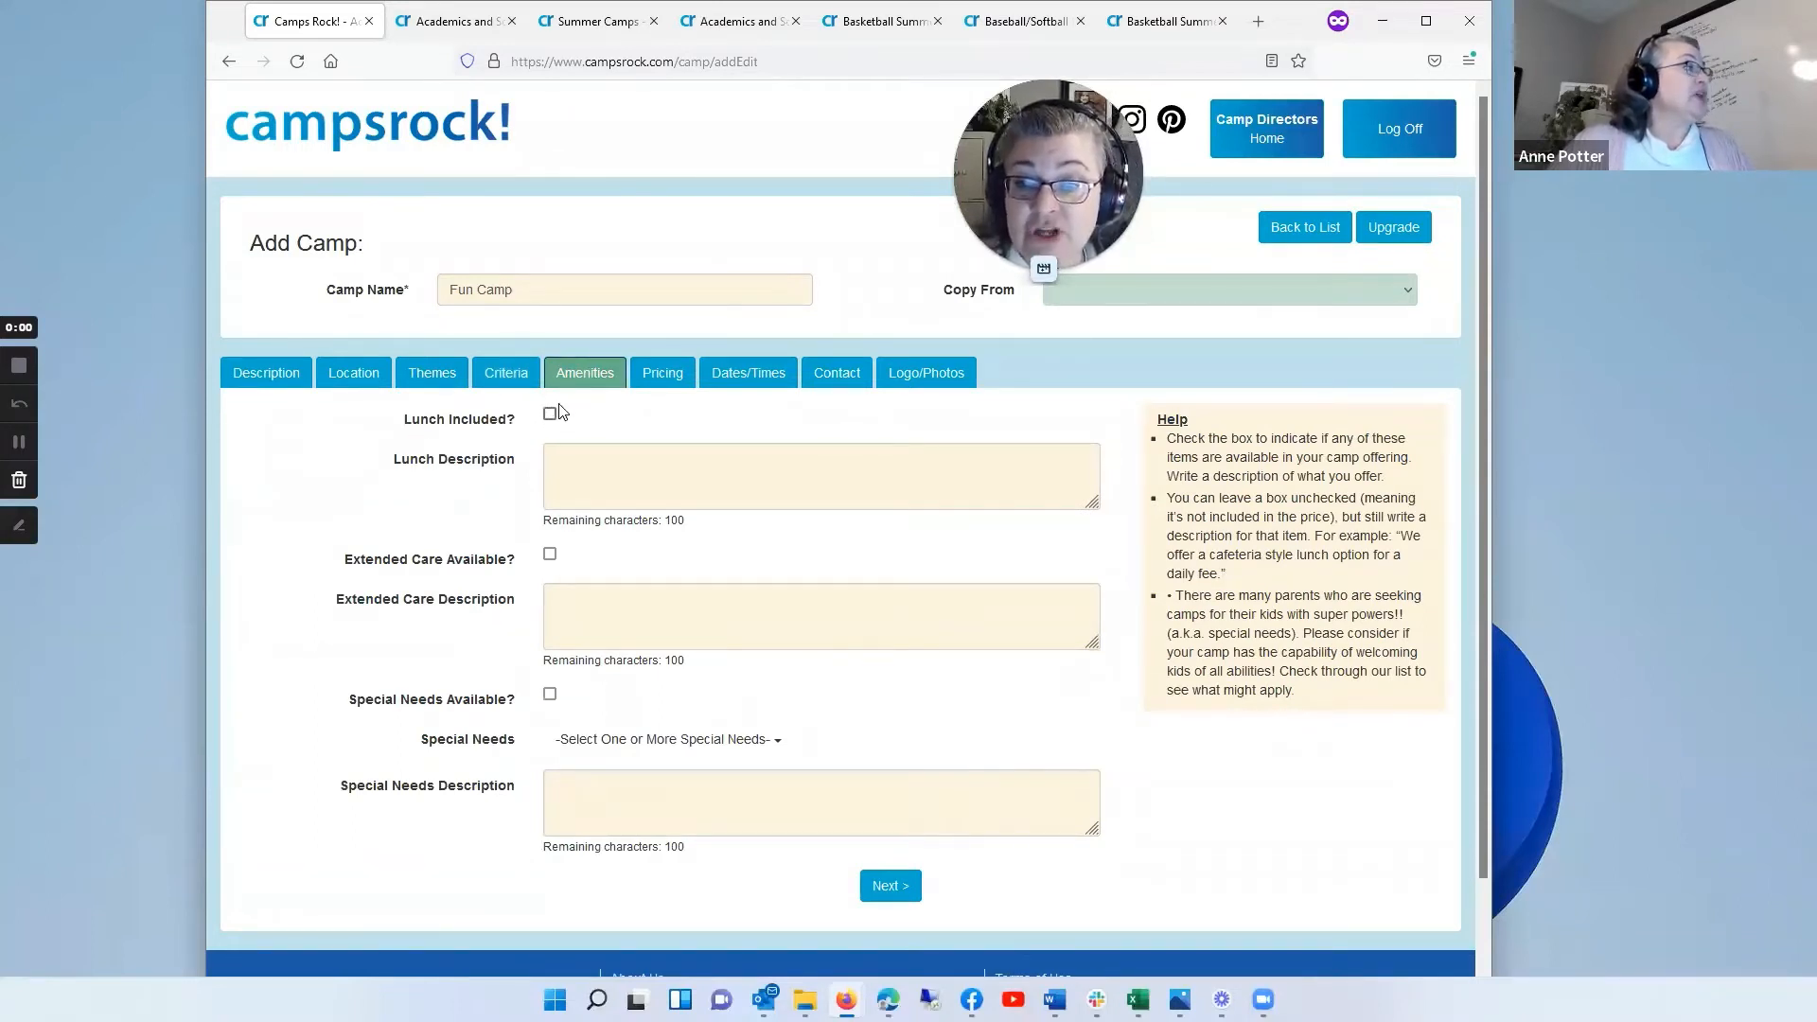
click(550, 414)
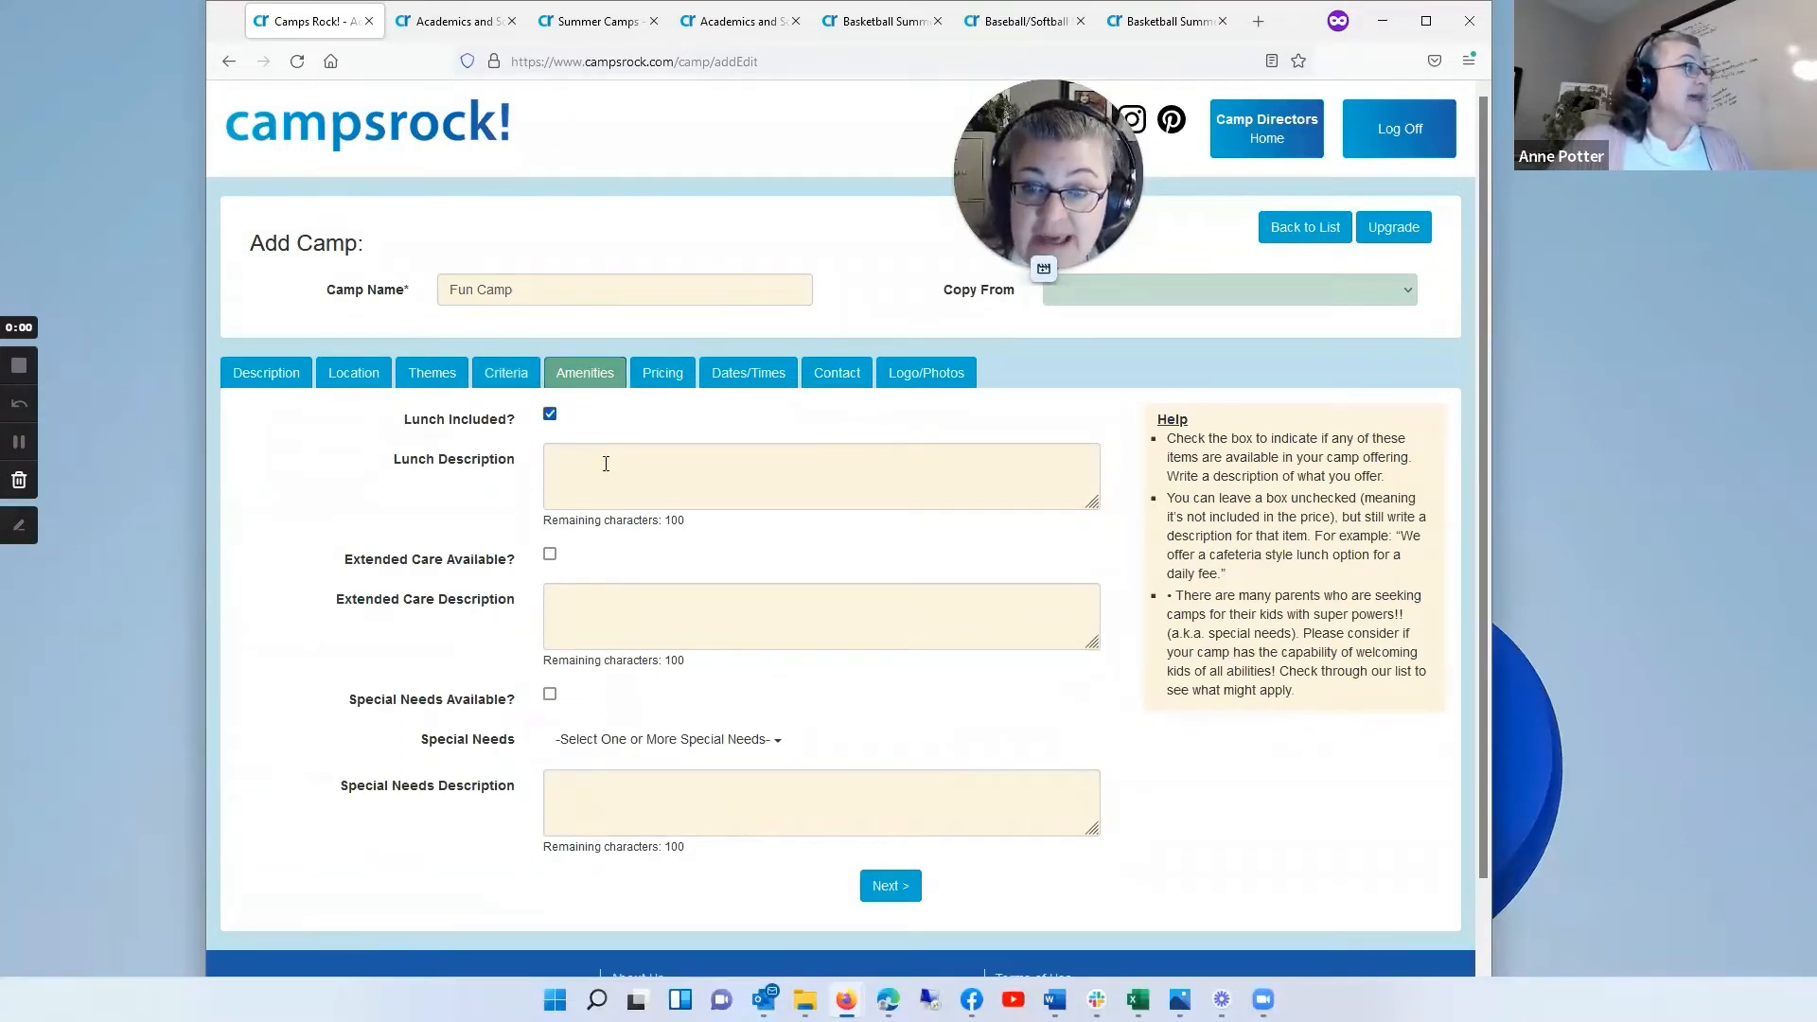
click(550, 413)
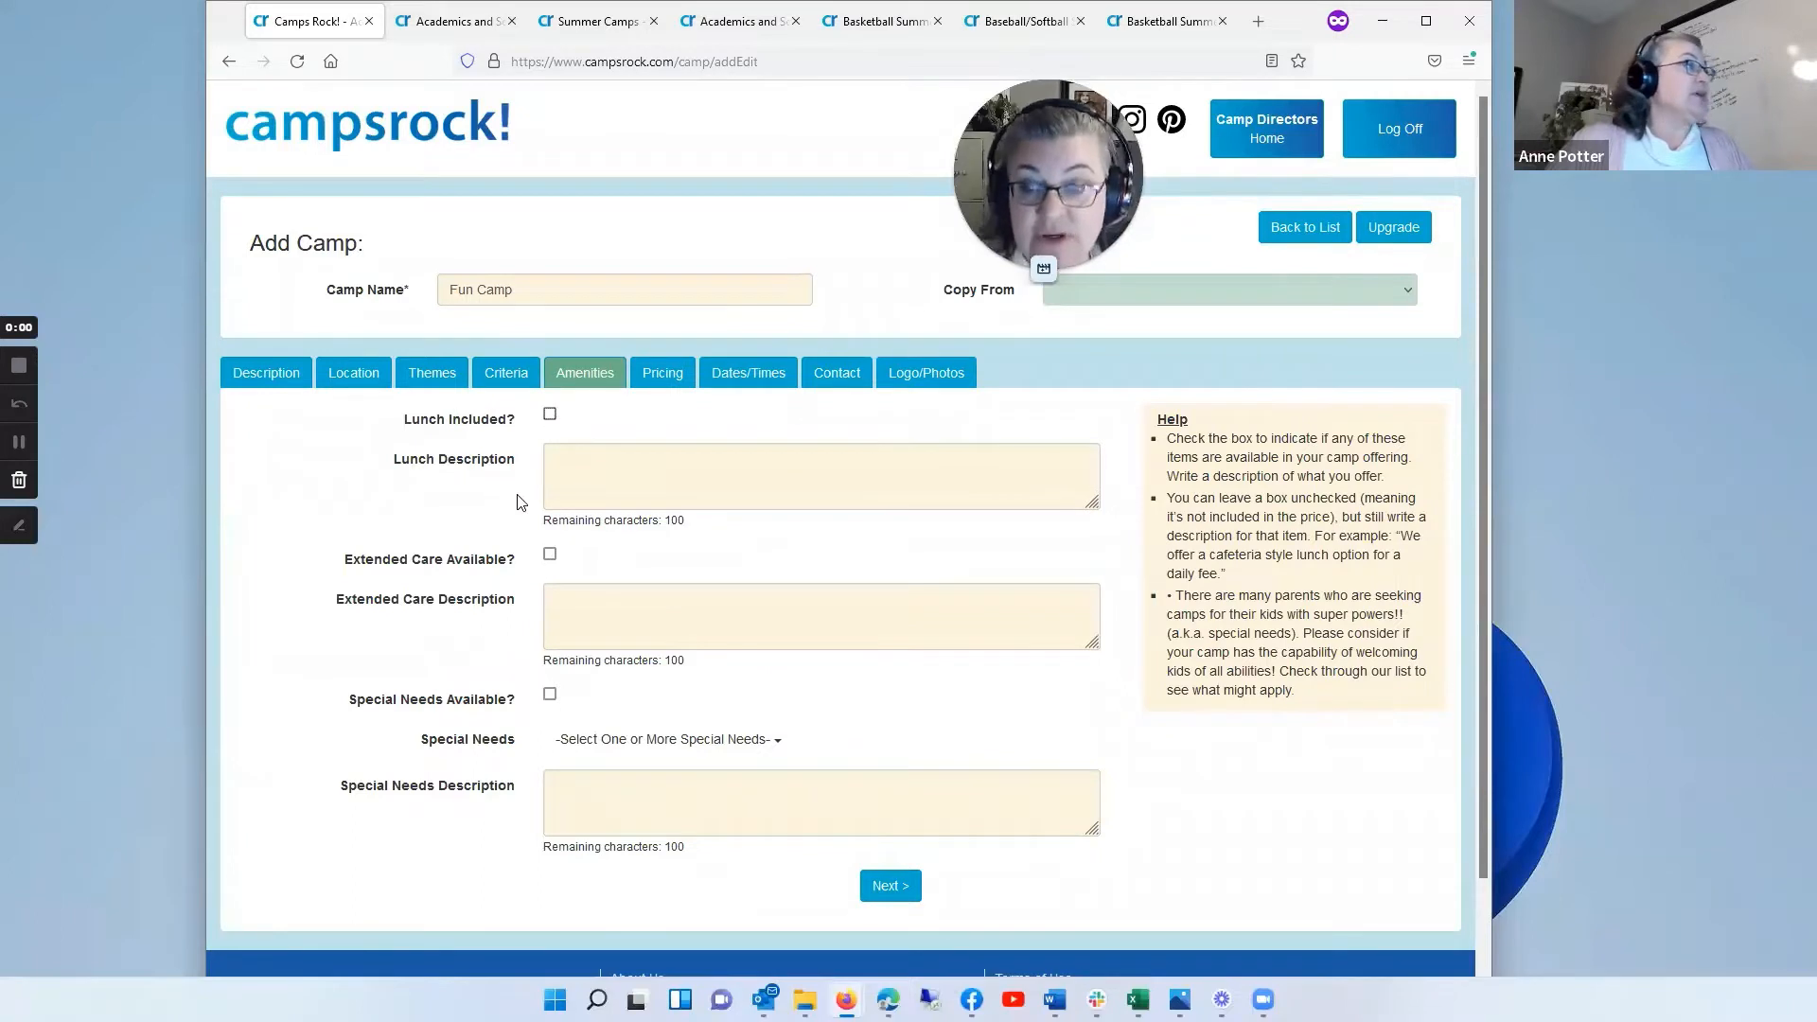
click(584, 463)
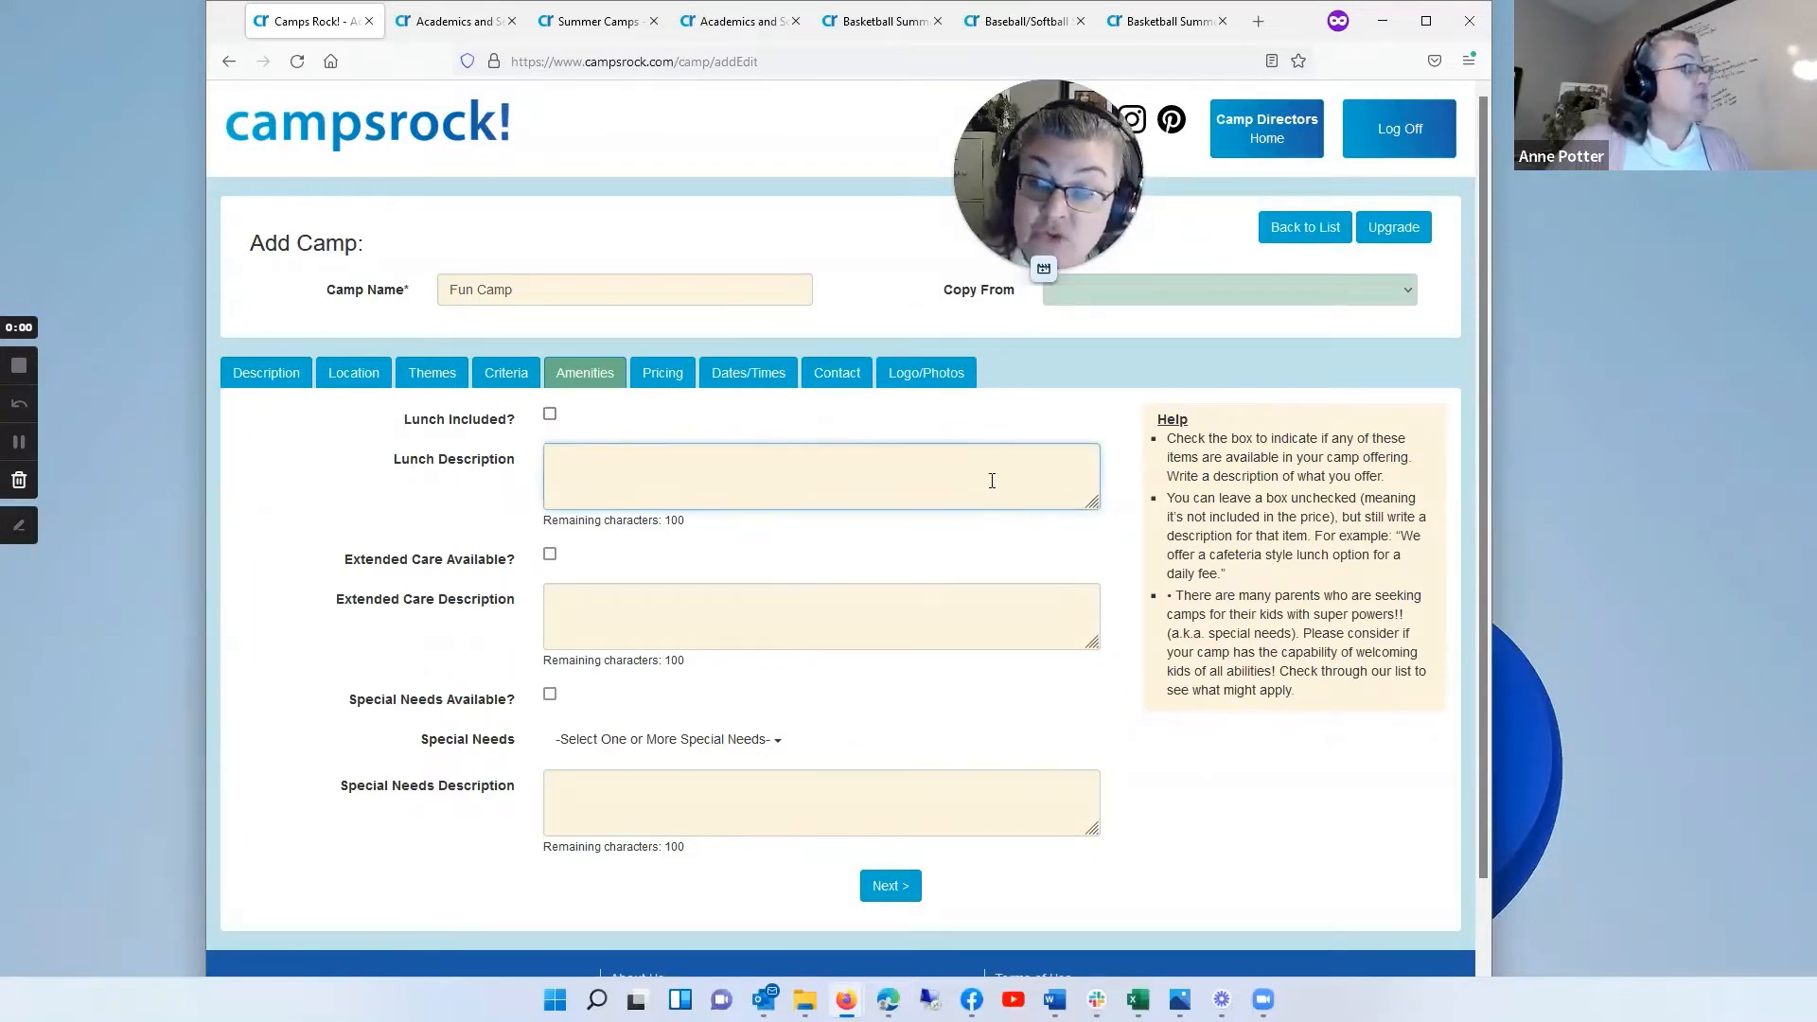
text(bri)
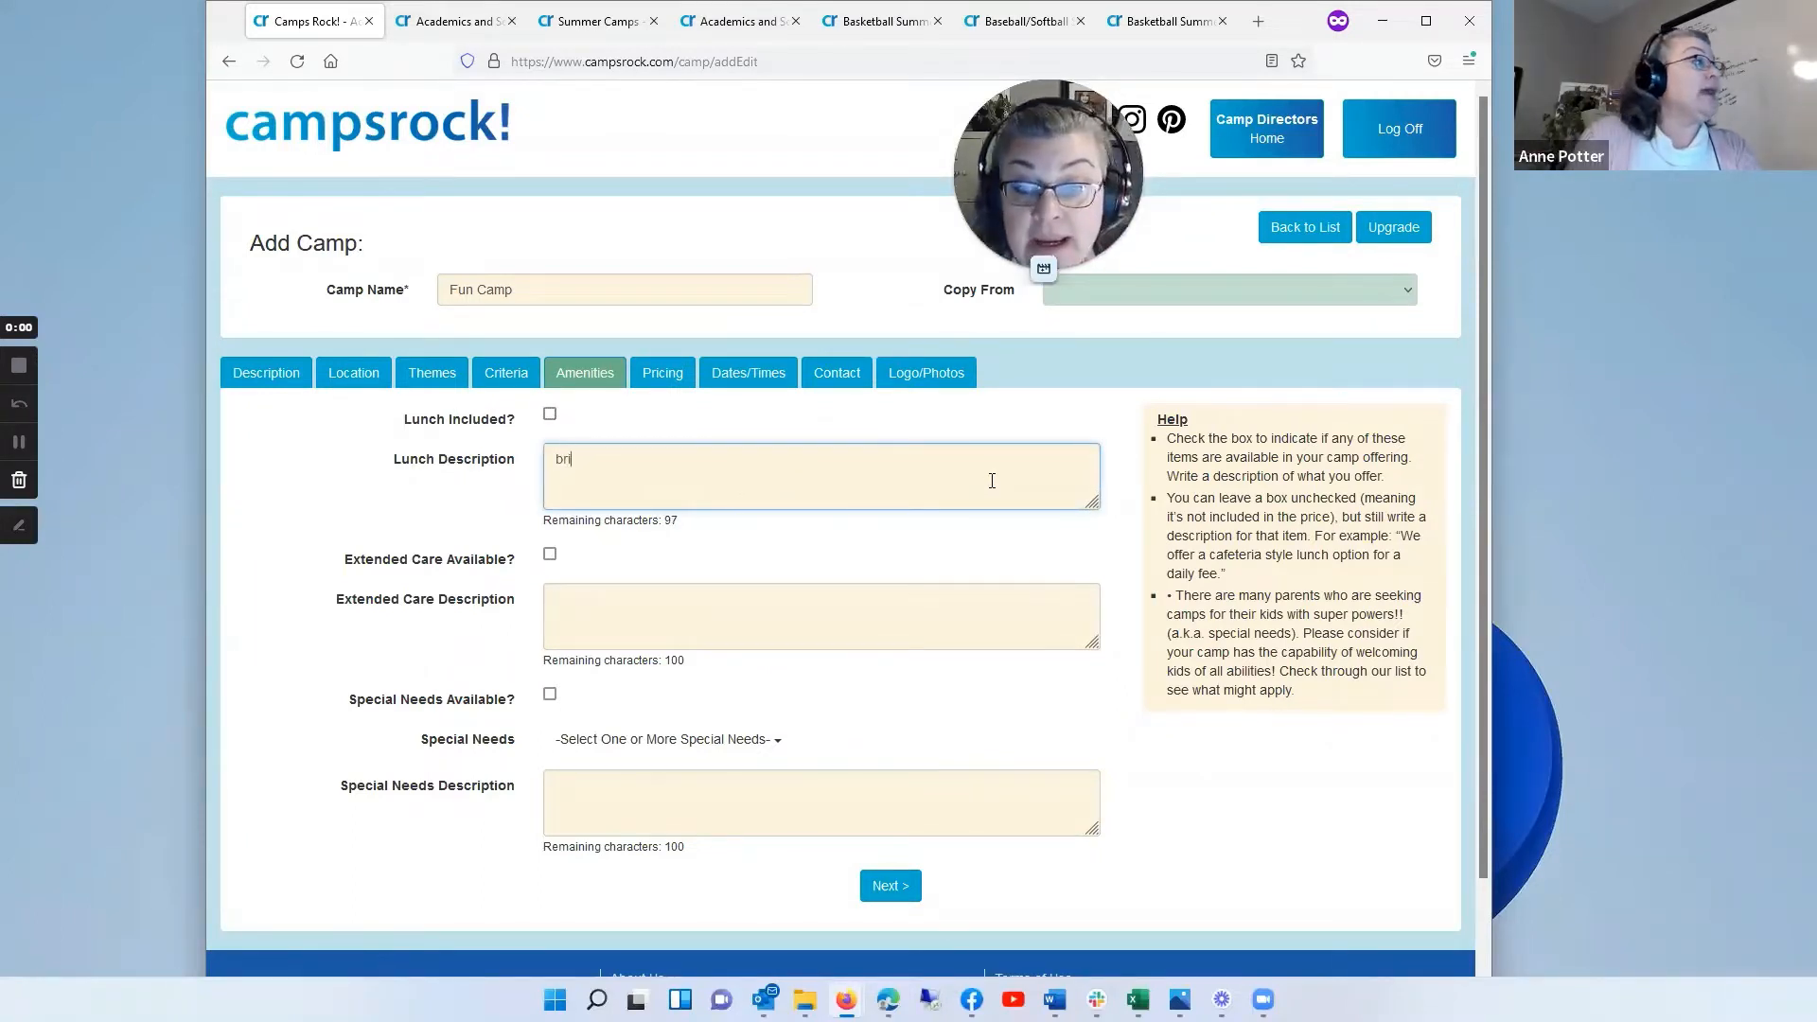
text(ng a sack lu)
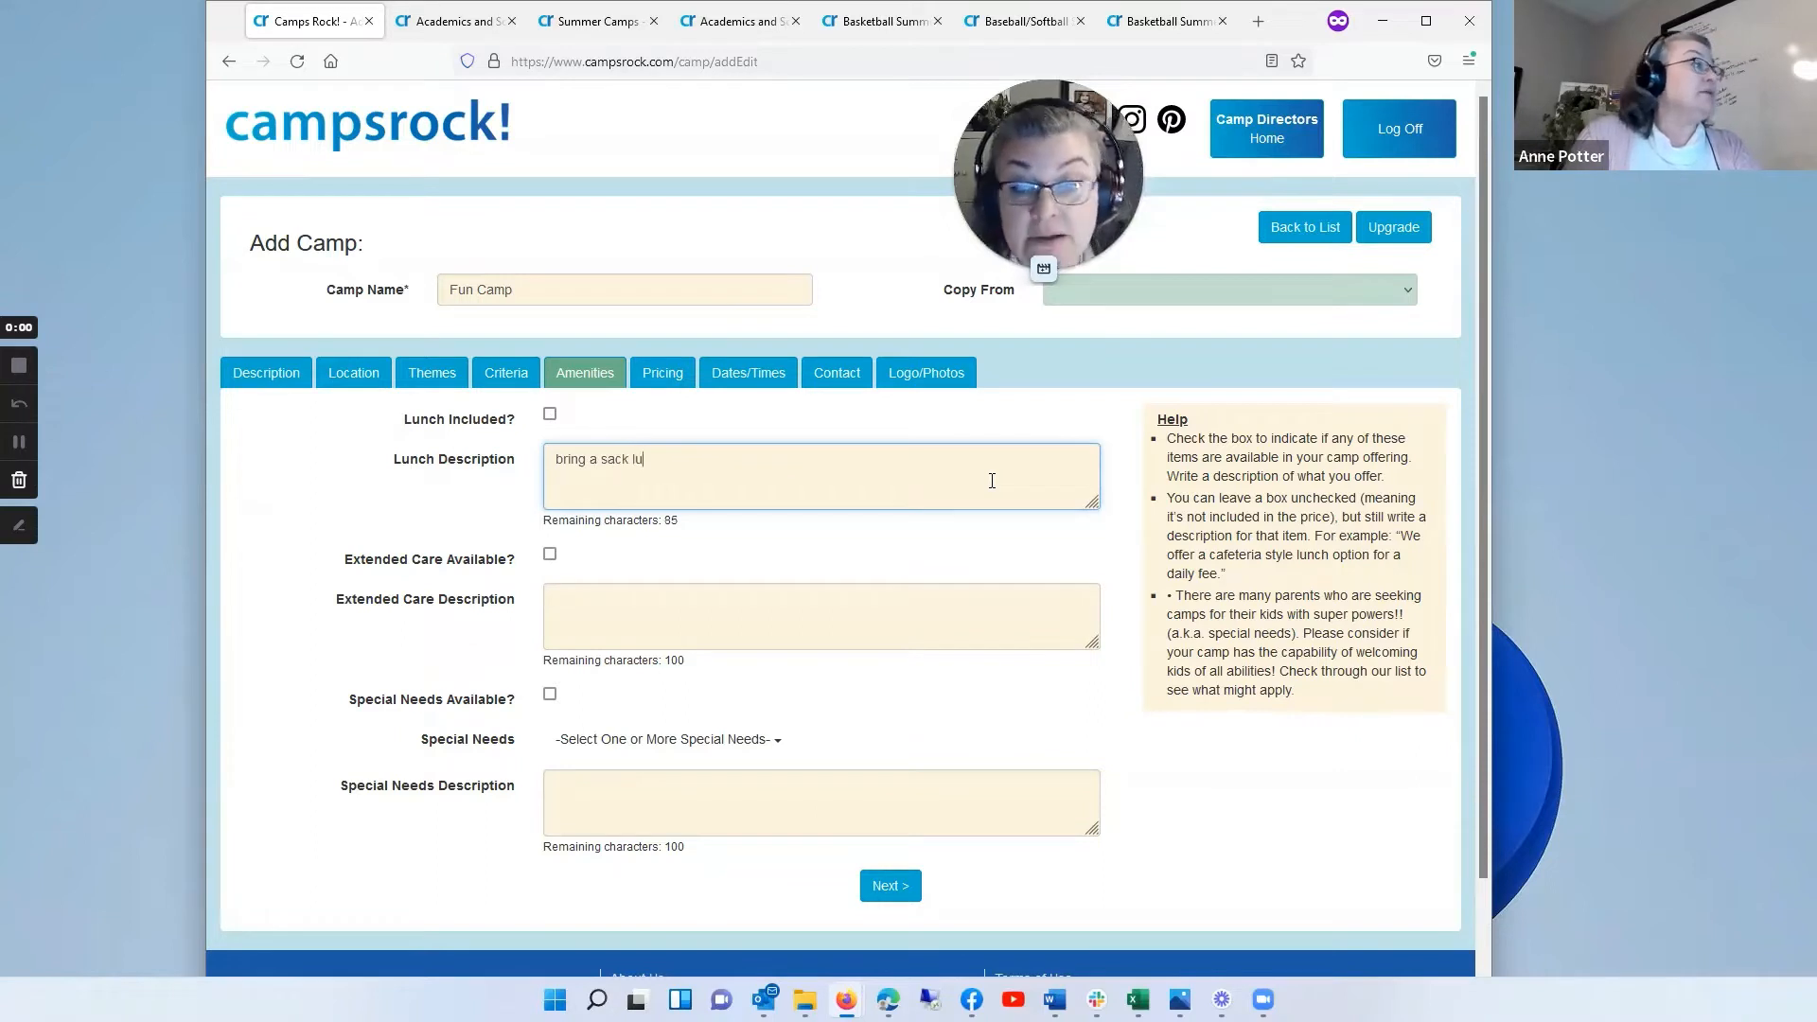
text(nch, no nuts ple)
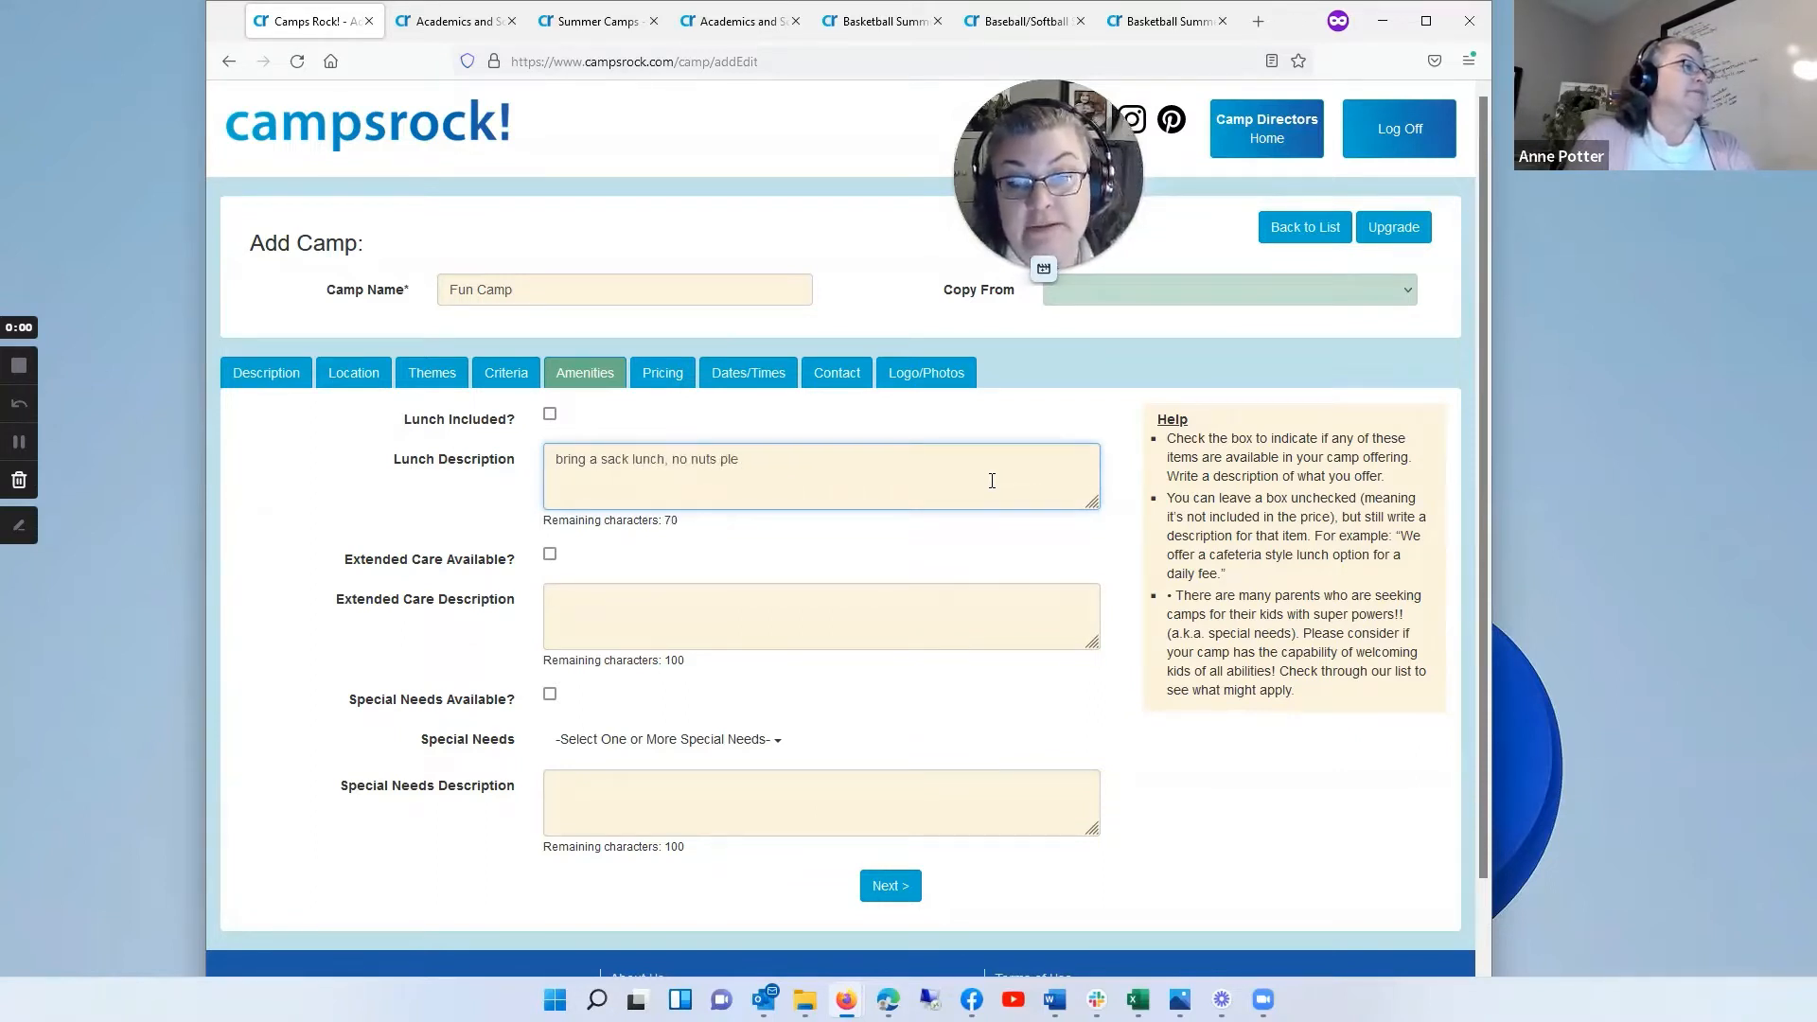
text(ase.)
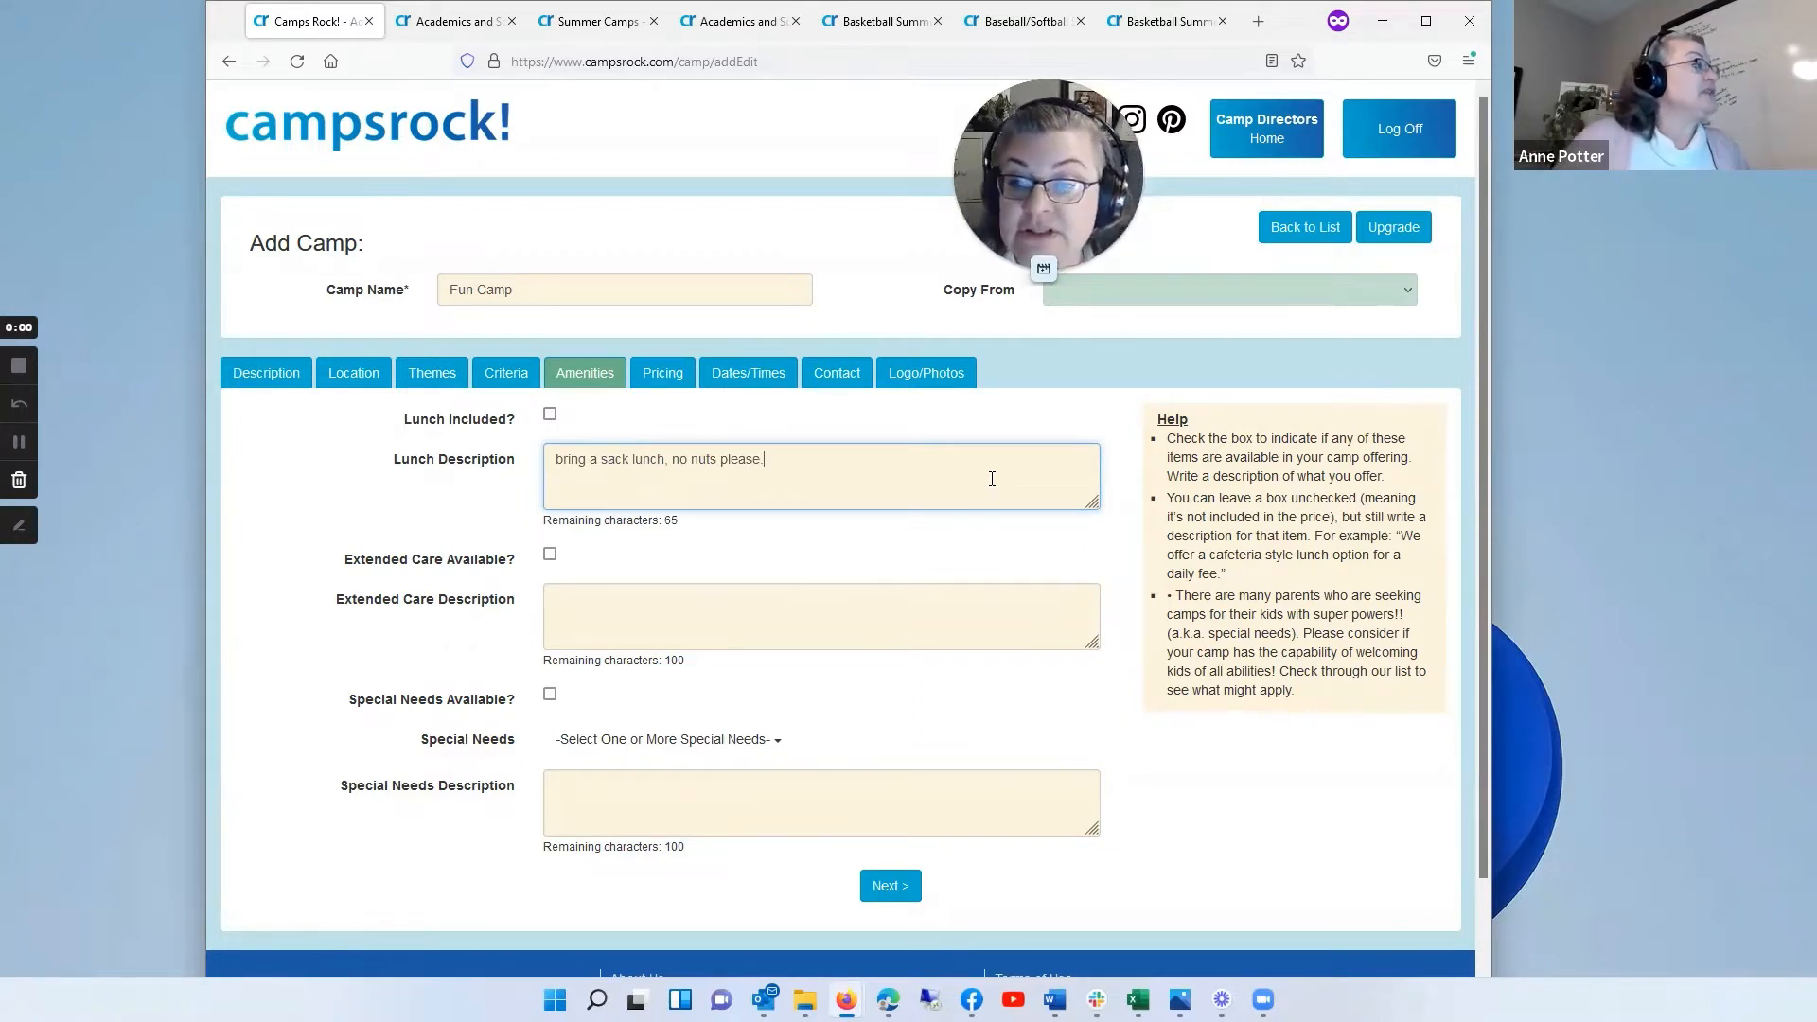
Step: Mark extended care as available and look through the list of special needs options
click(550, 557)
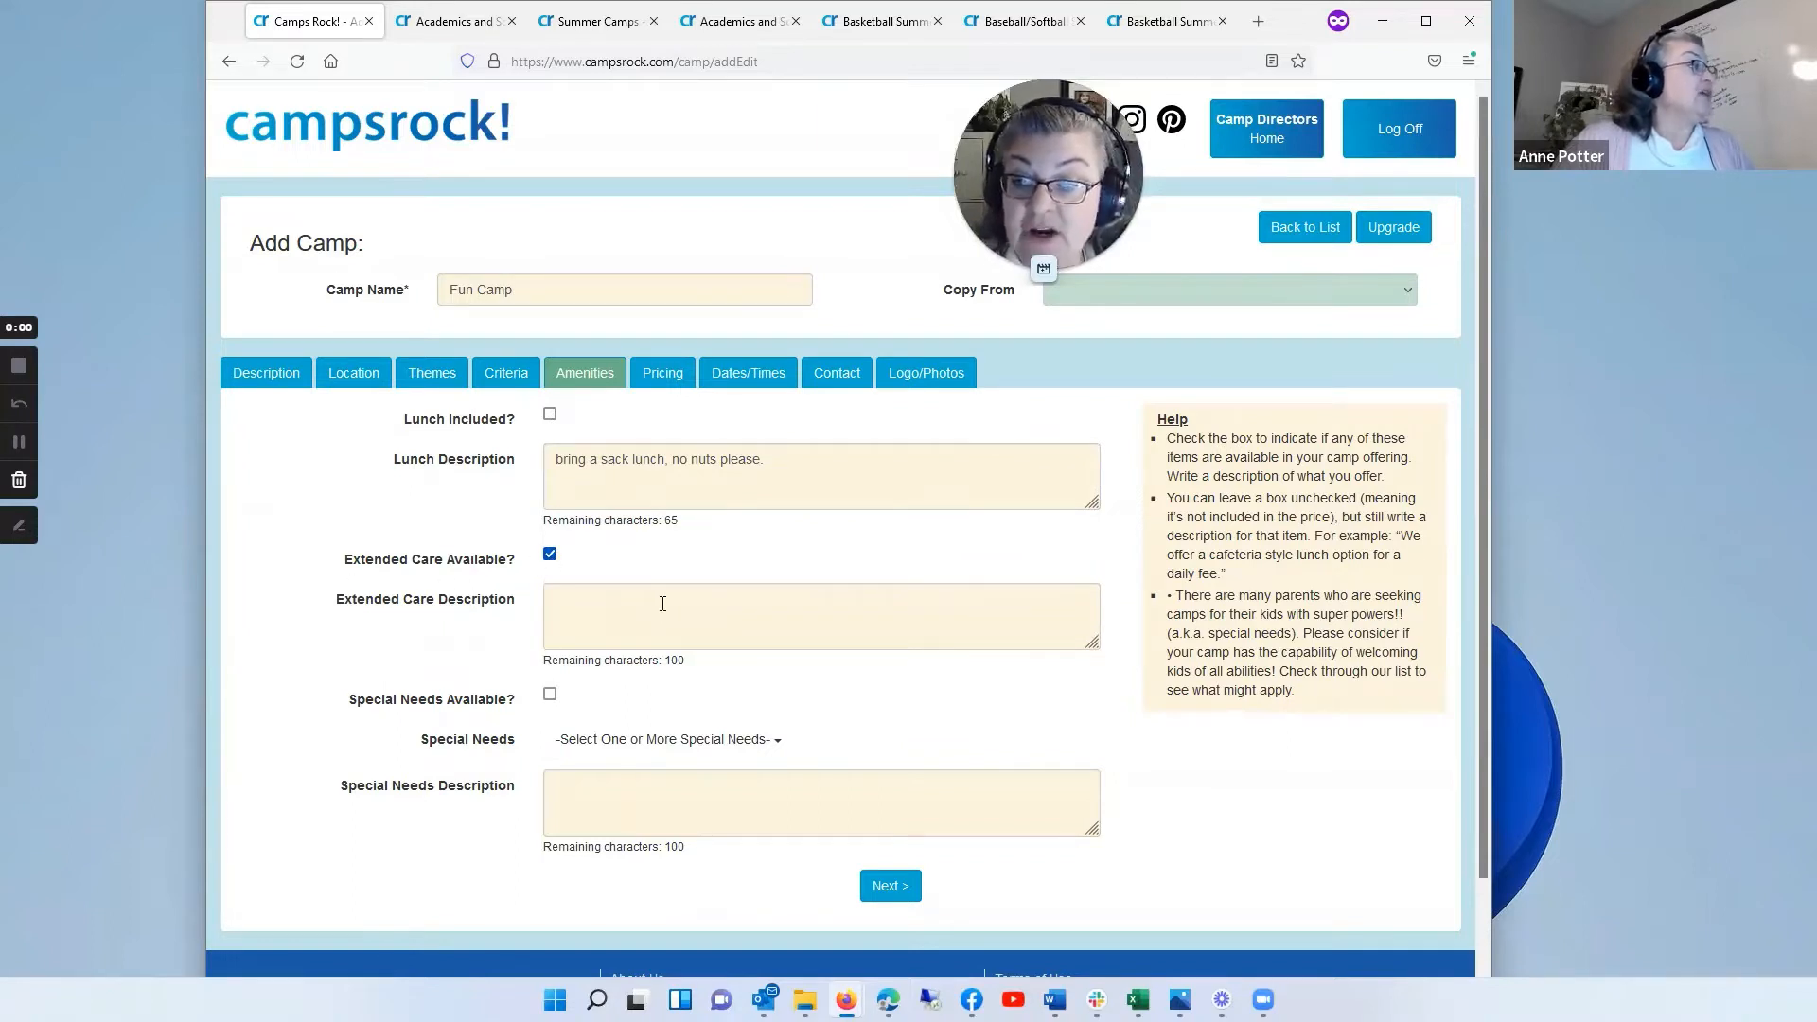
click(566, 600)
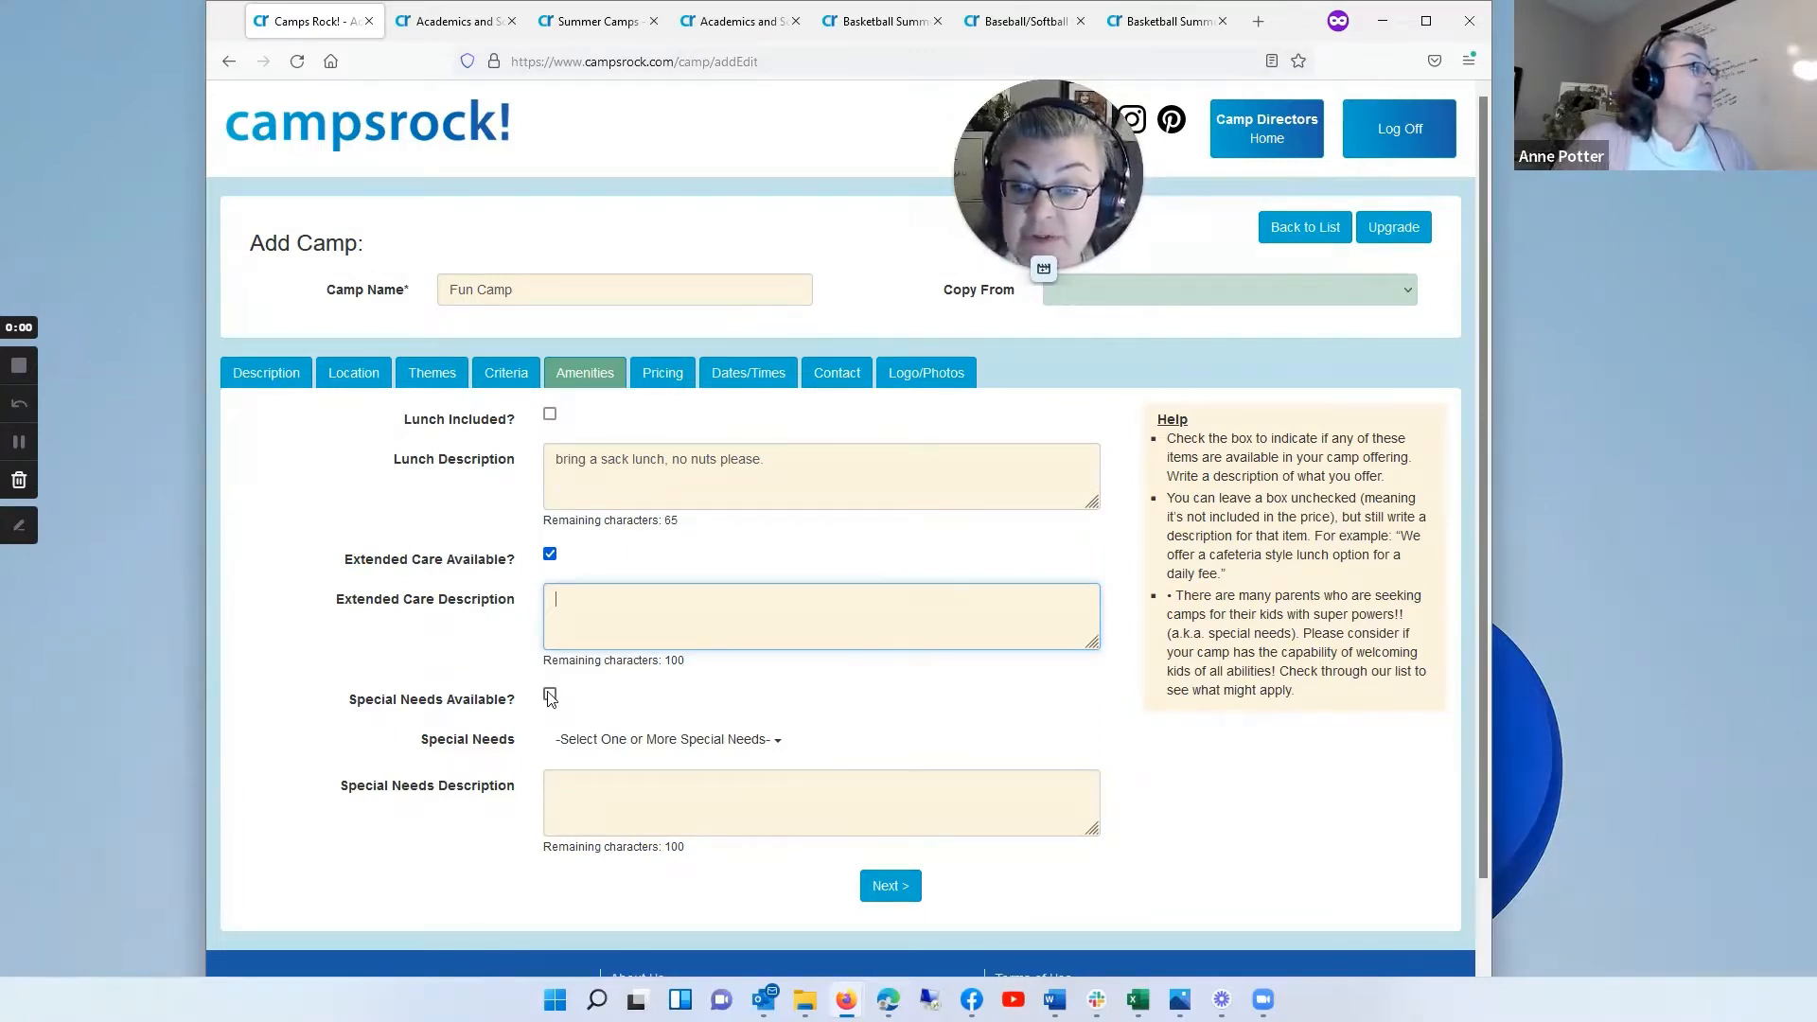
click(775, 744)
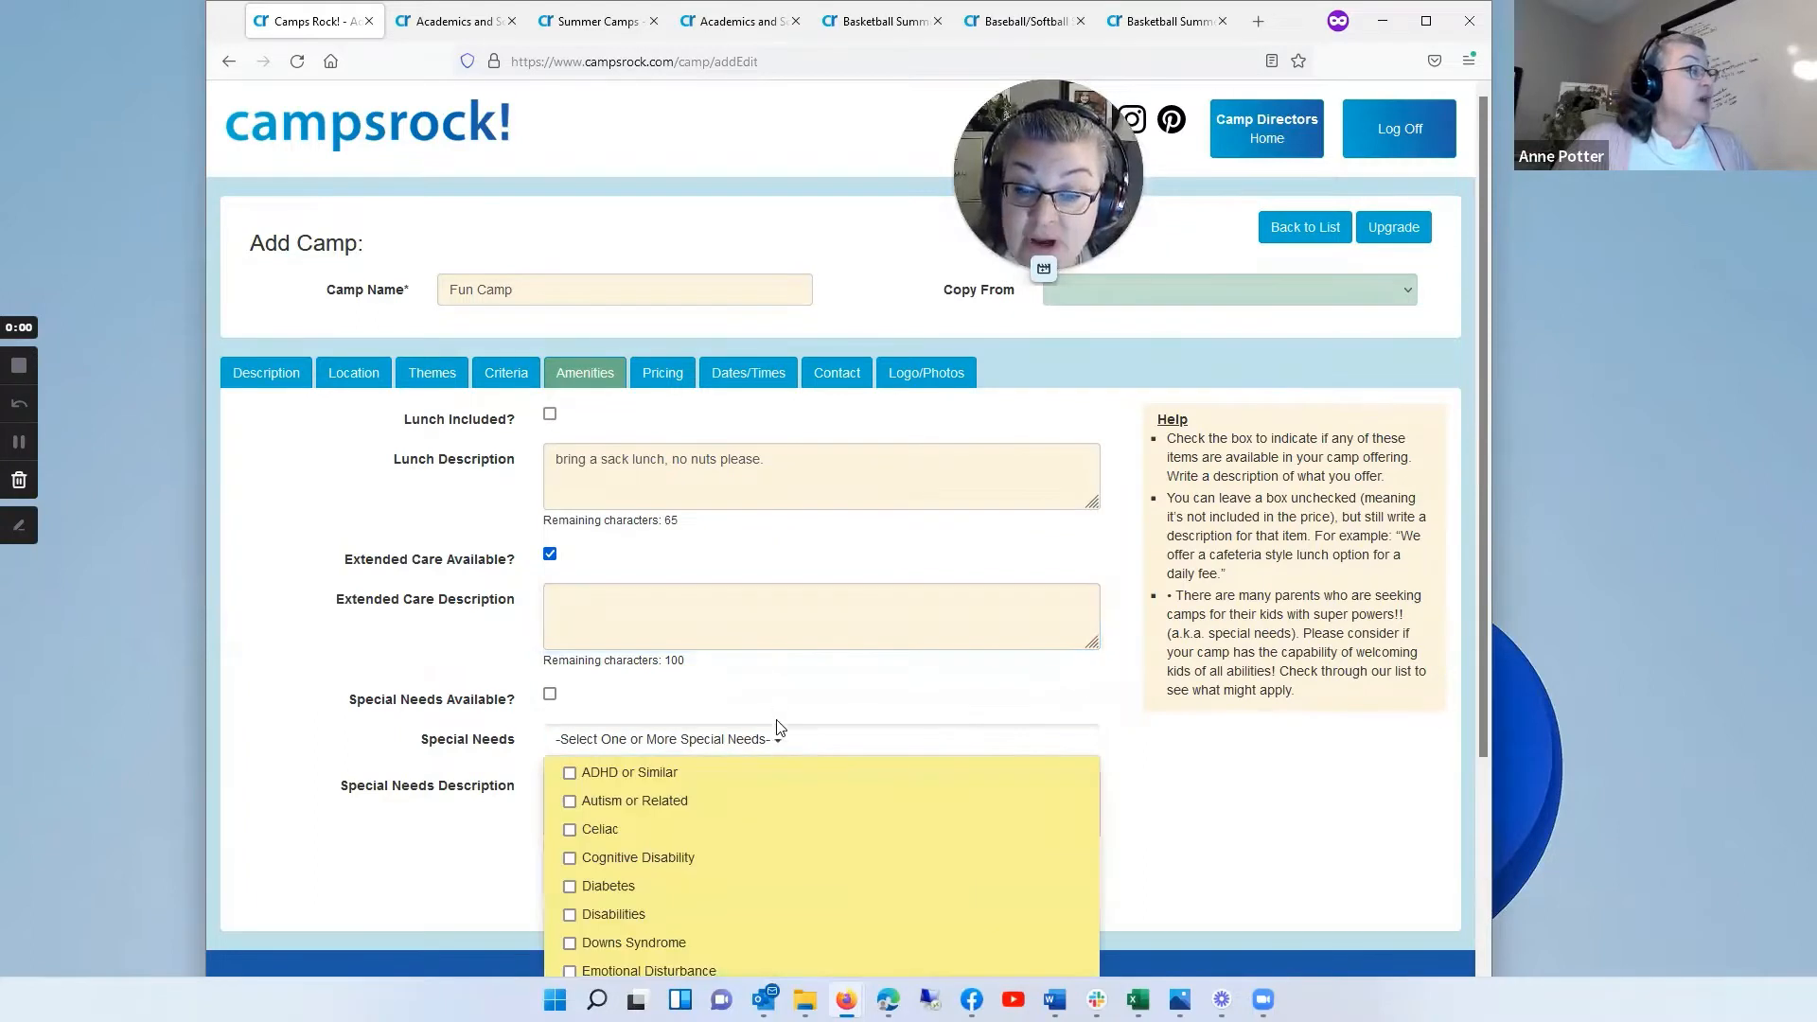
scroll(876, 624, down, 3)
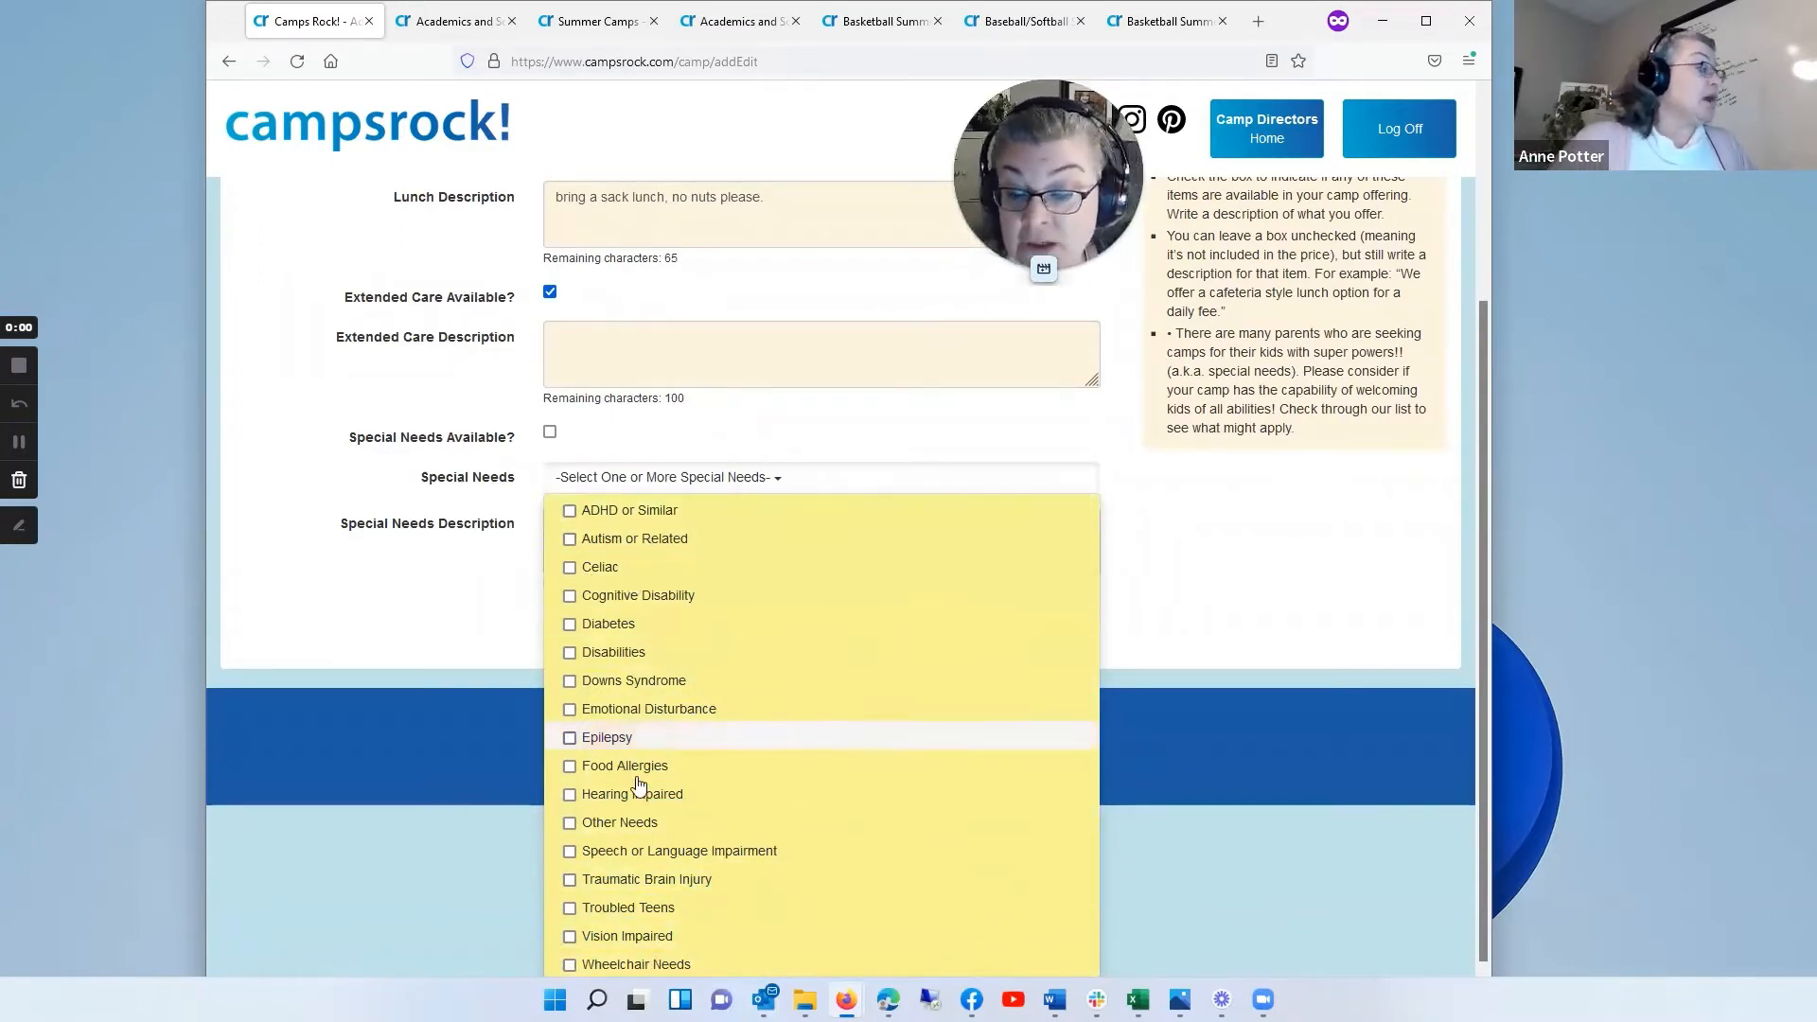
click(1234, 541)
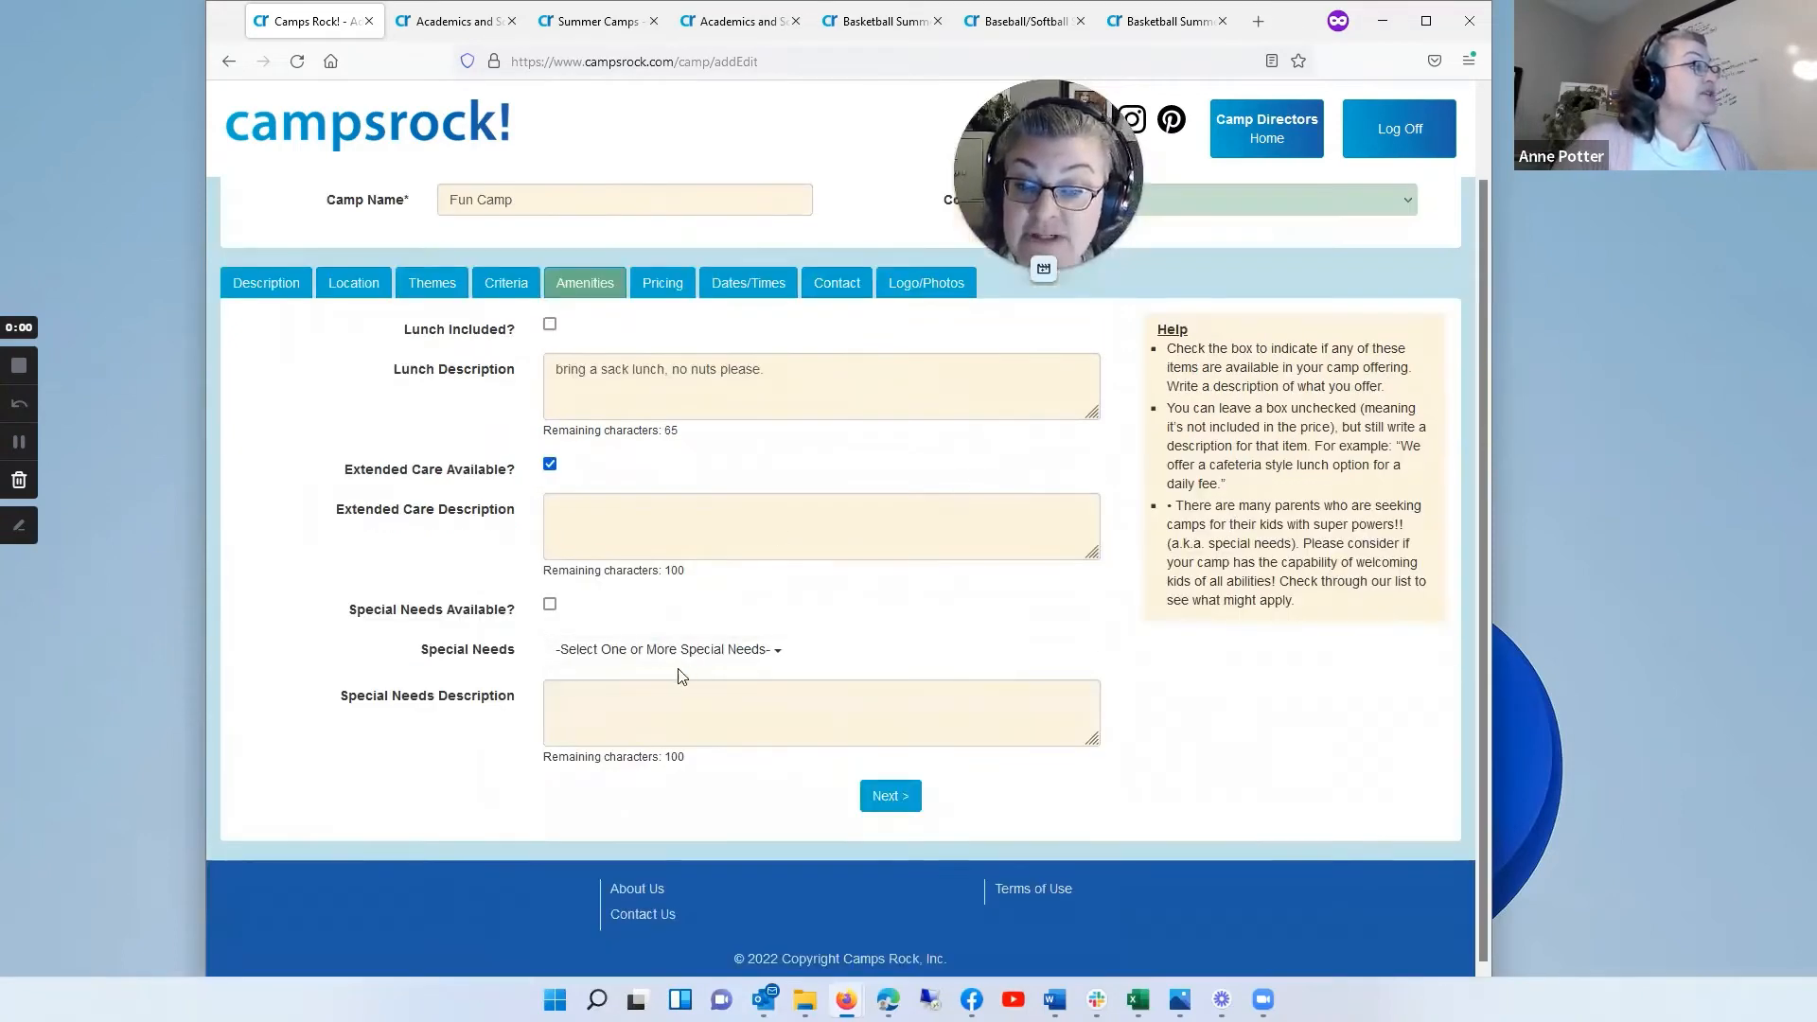
Step: Select Autism or Related, Downs Syndrome and Emotional Disturbance as the special needs the camp supports
click(772, 652)
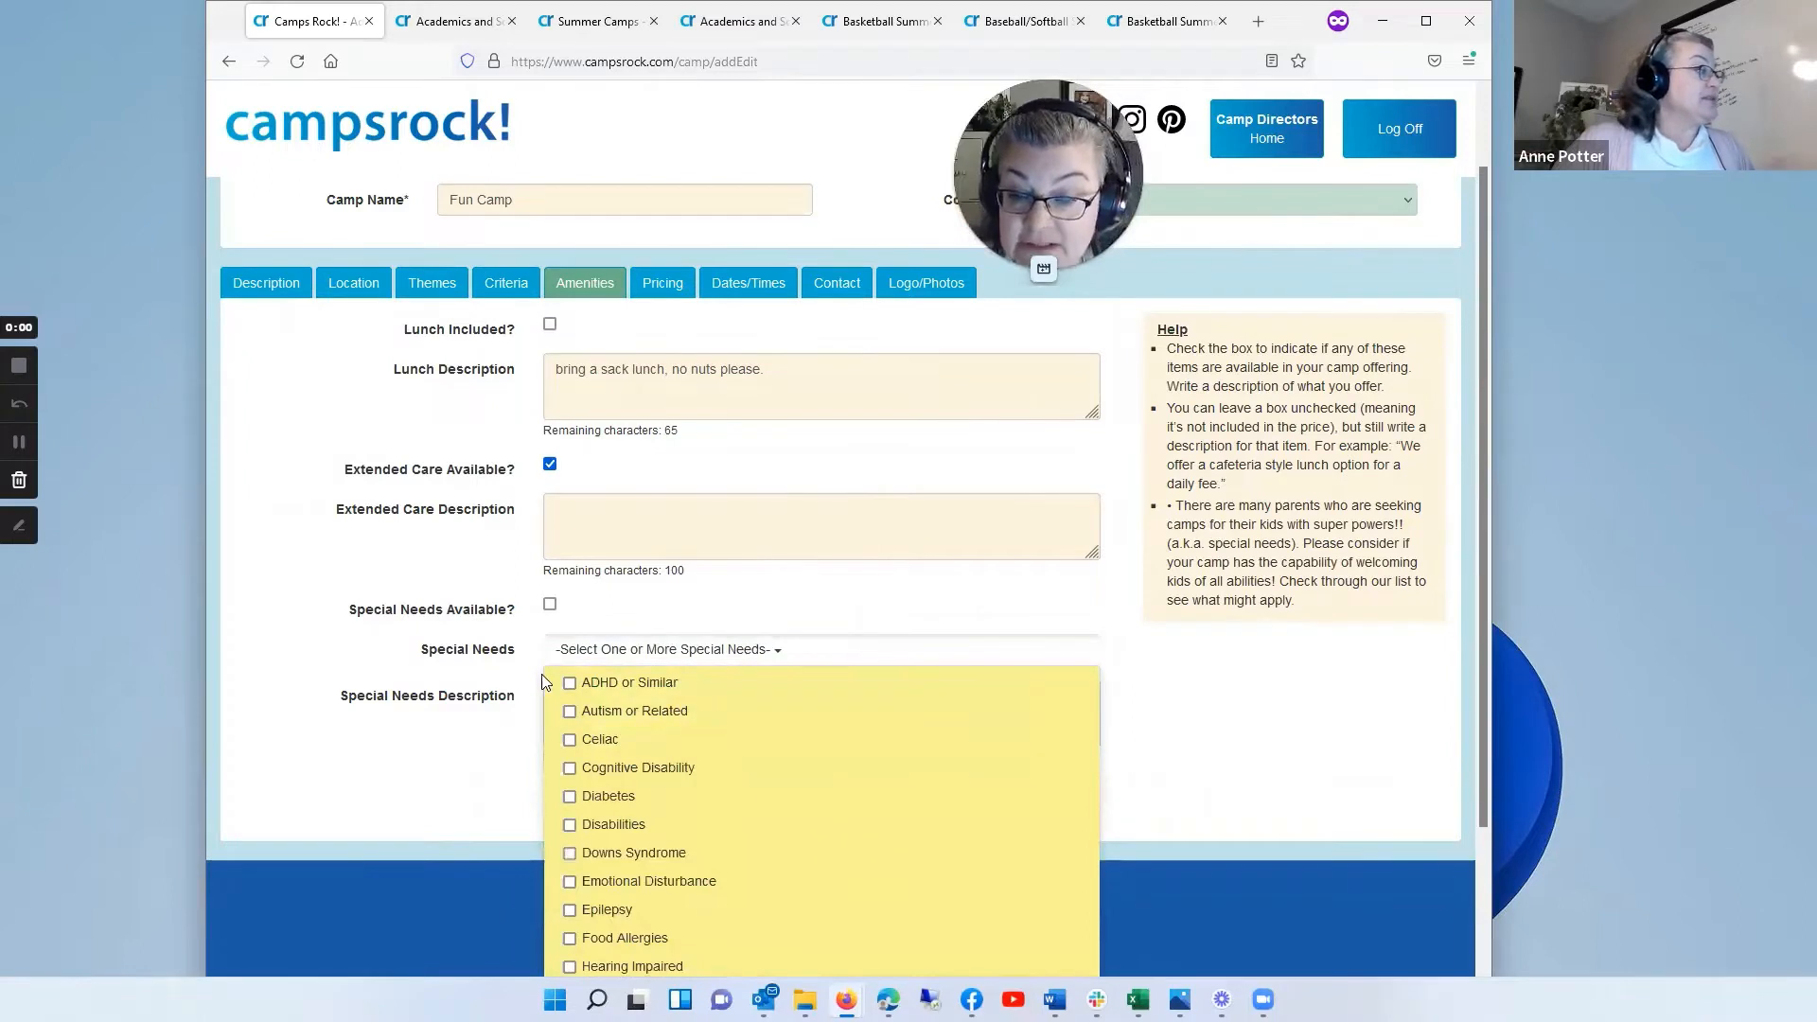
click(570, 713)
click(570, 854)
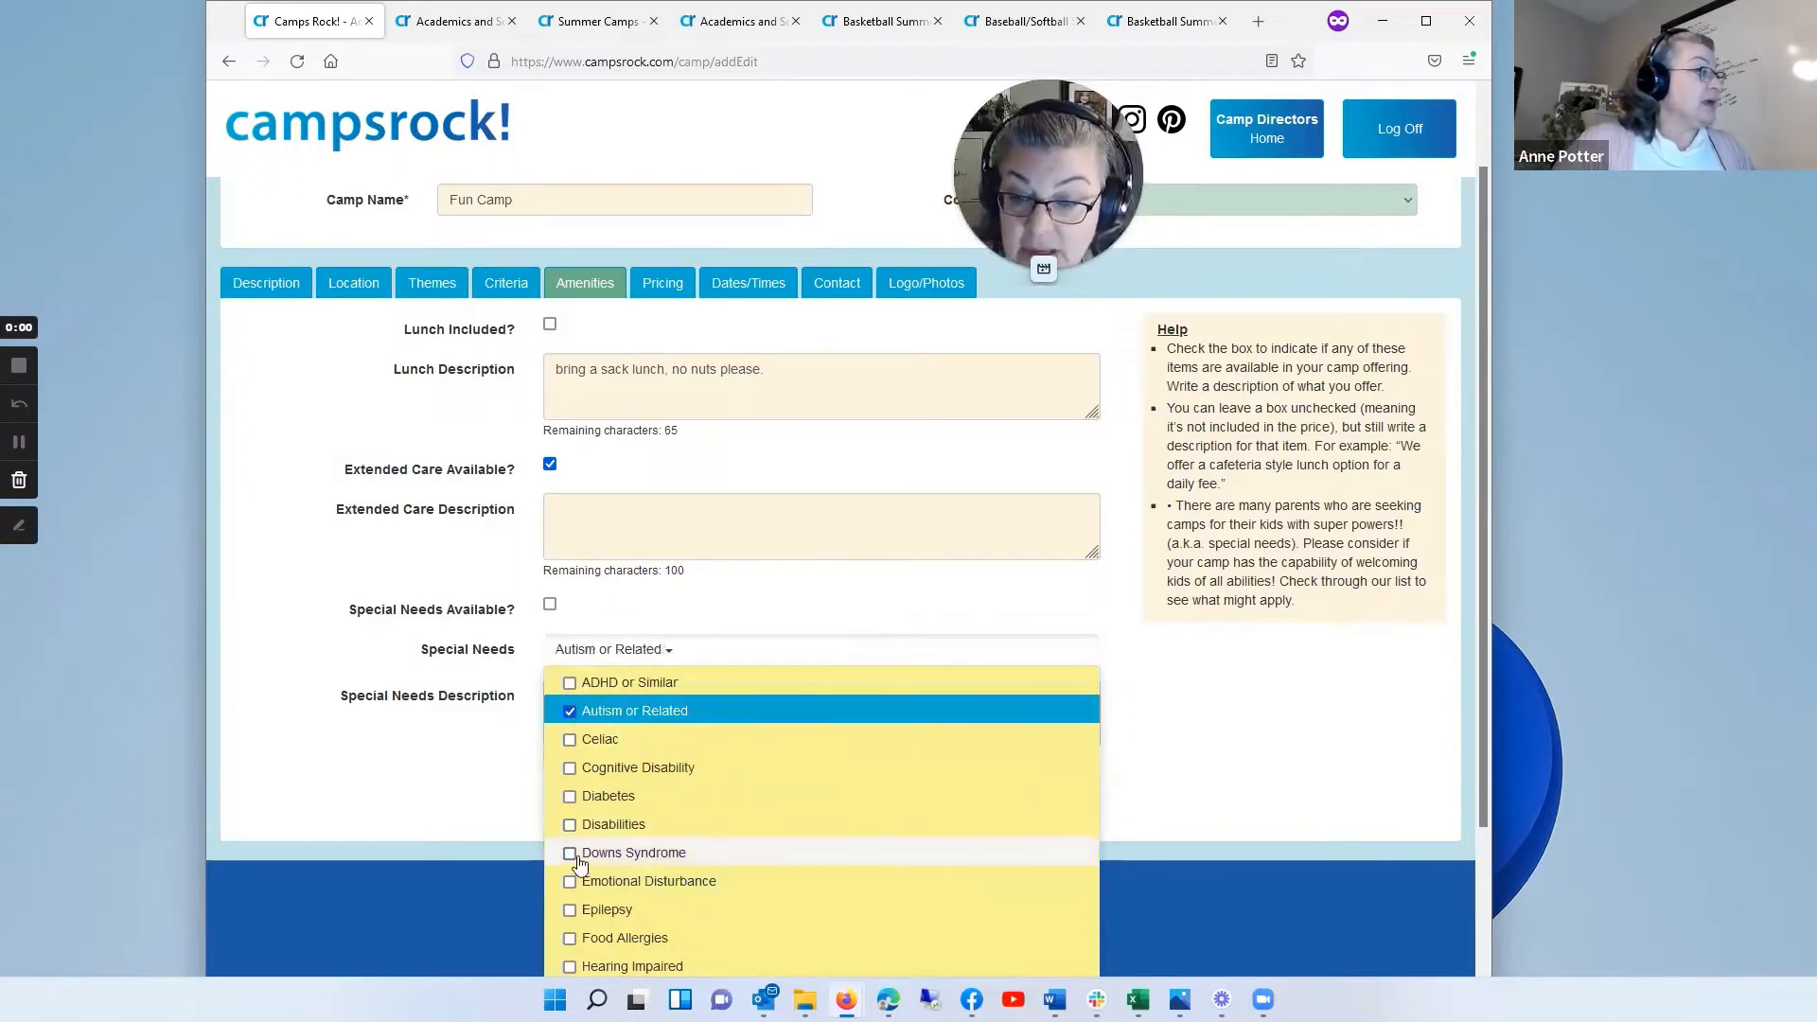
click(572, 882)
click(1173, 705)
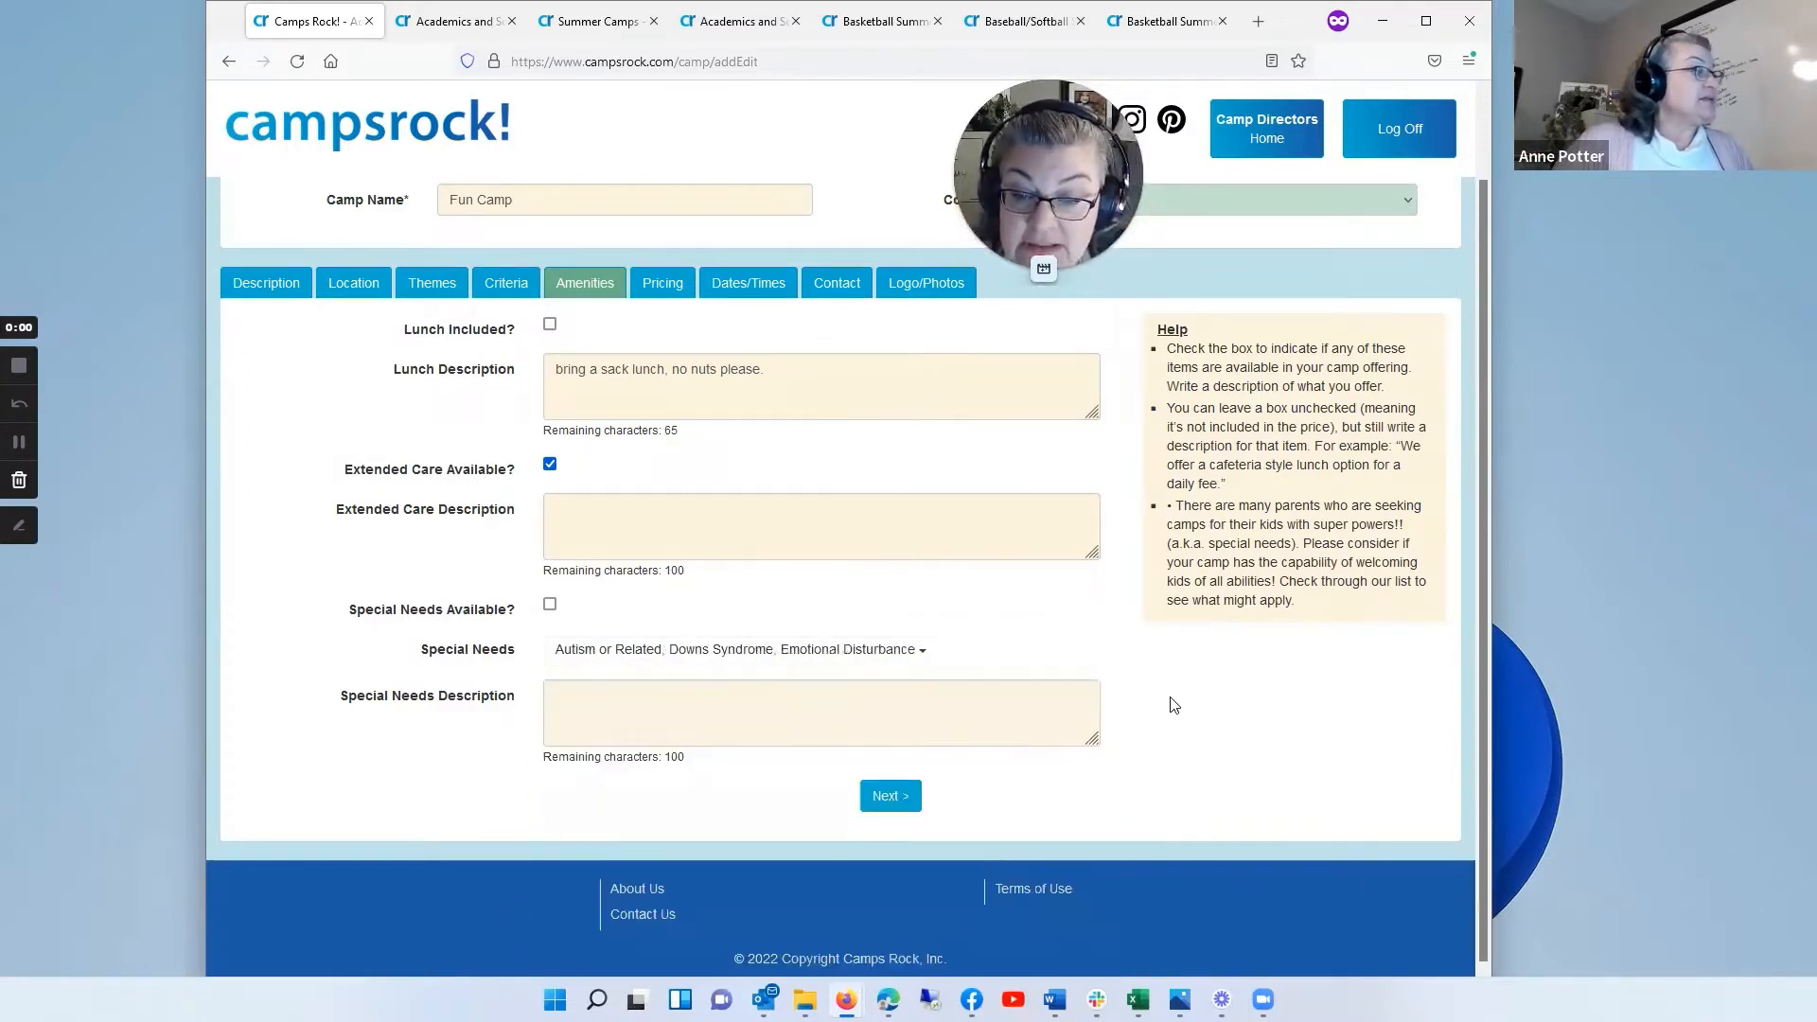
Step: Enter the special needs description "Please call us to discuss your child's needs. We try to accomodate all children."
click(578, 696)
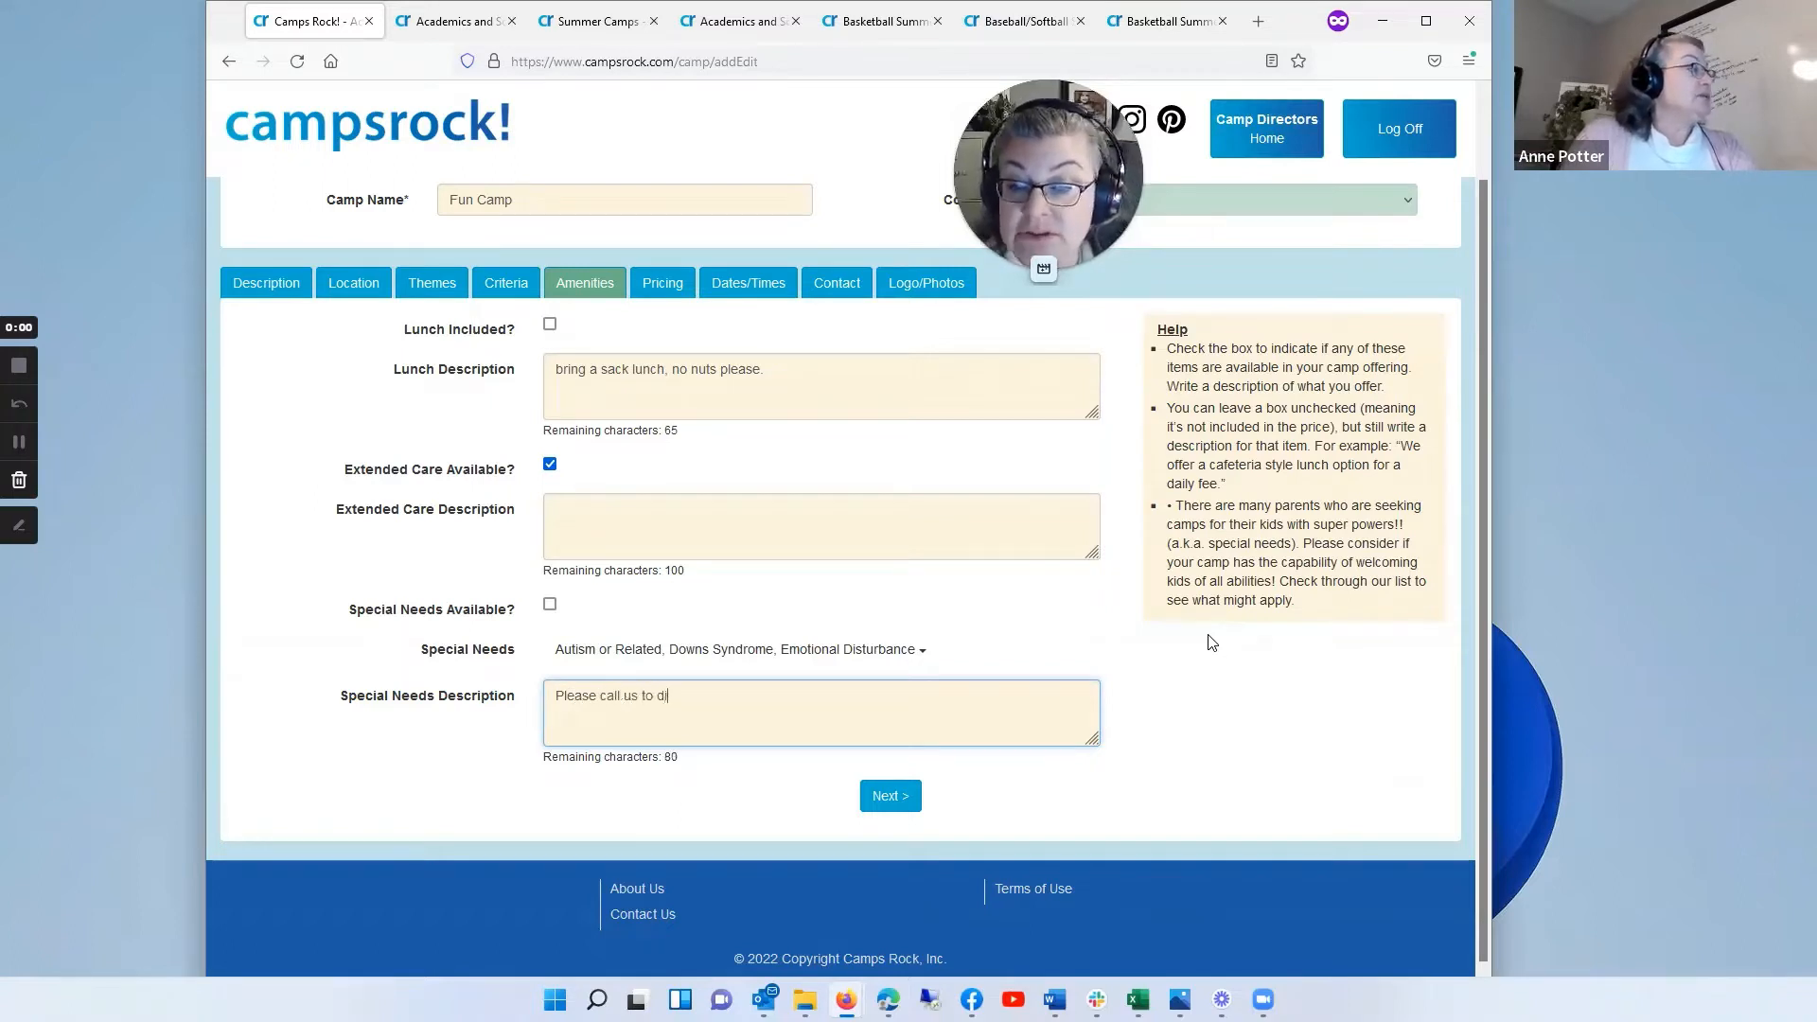
text(your child's nee)
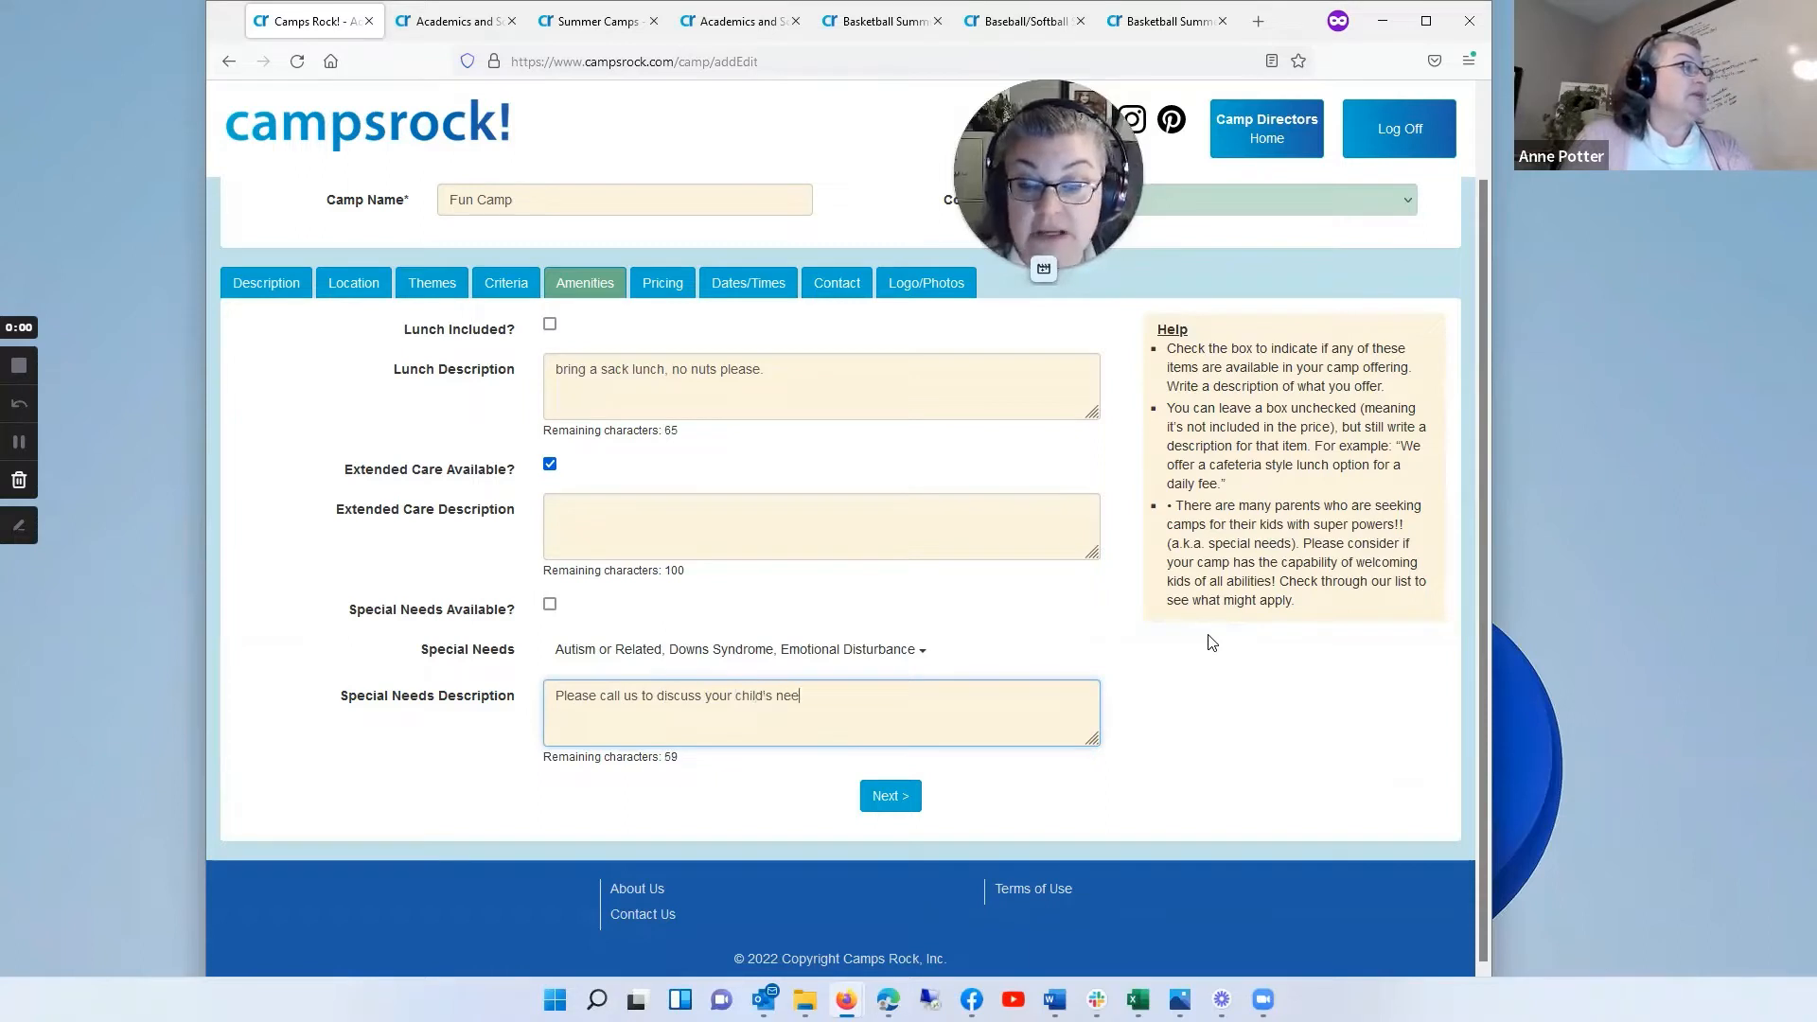
text(ds. We f)
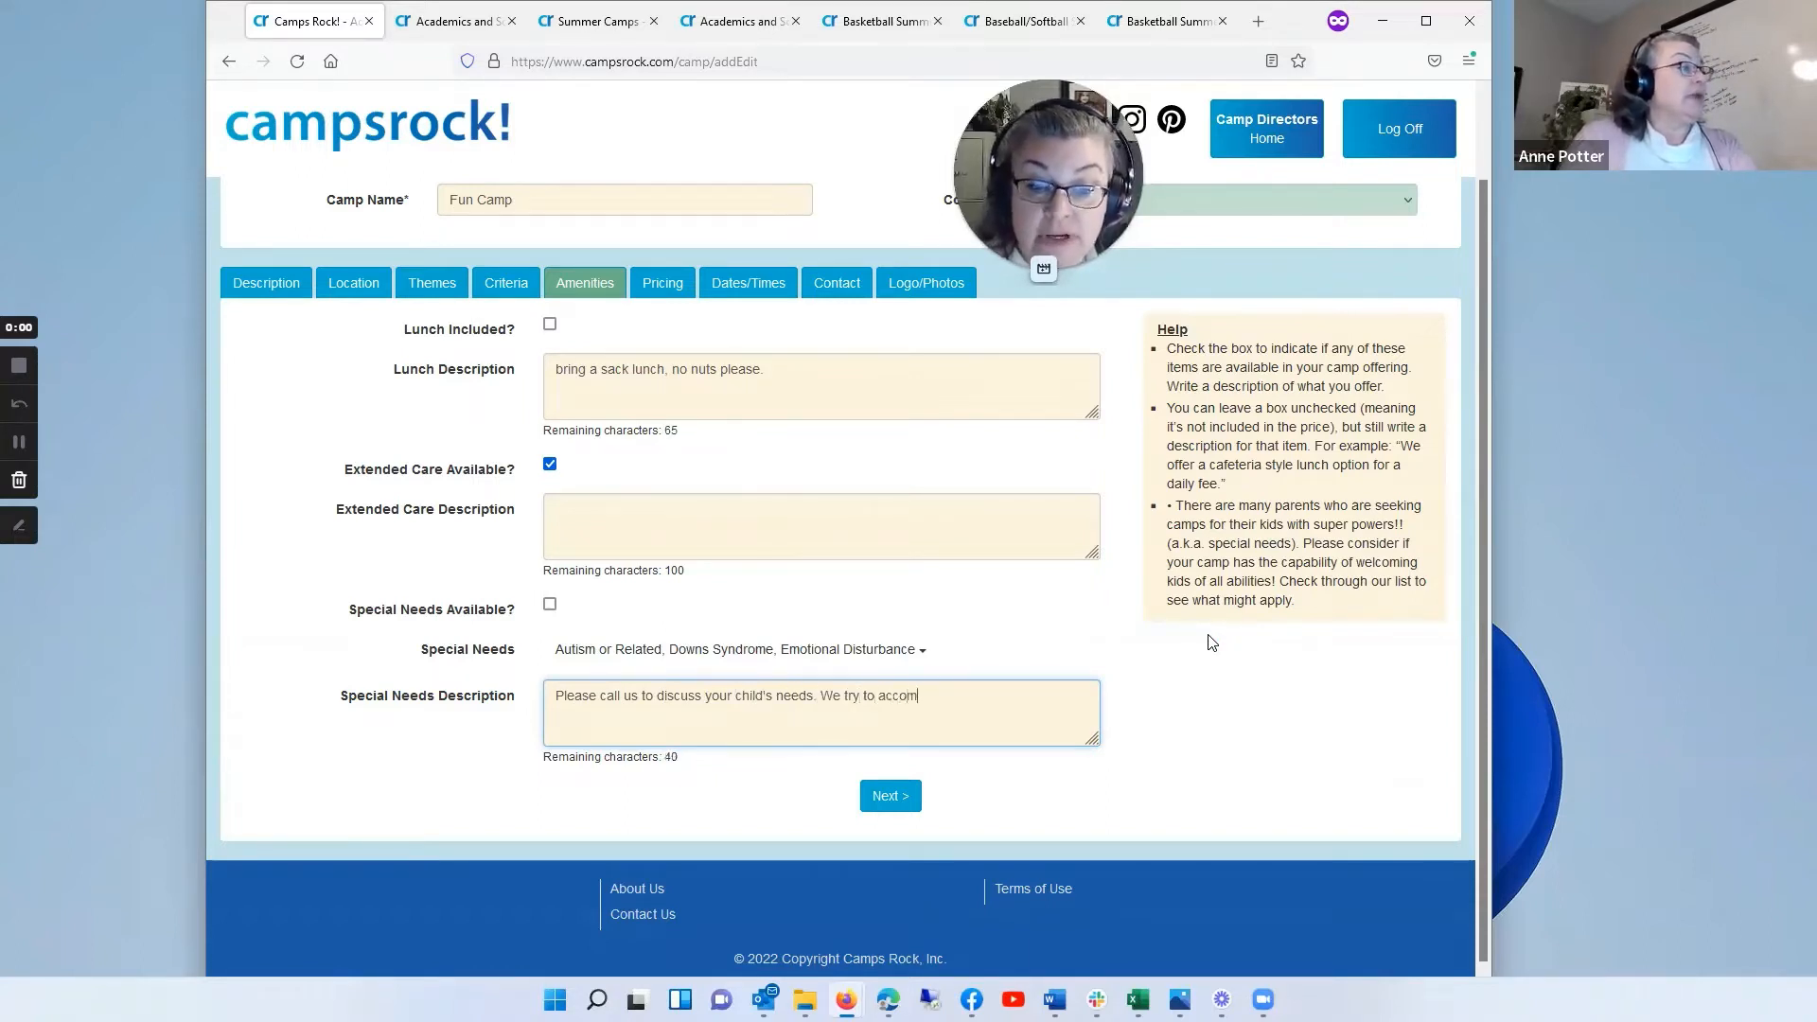
key(BackSpace)
text(date all children.)
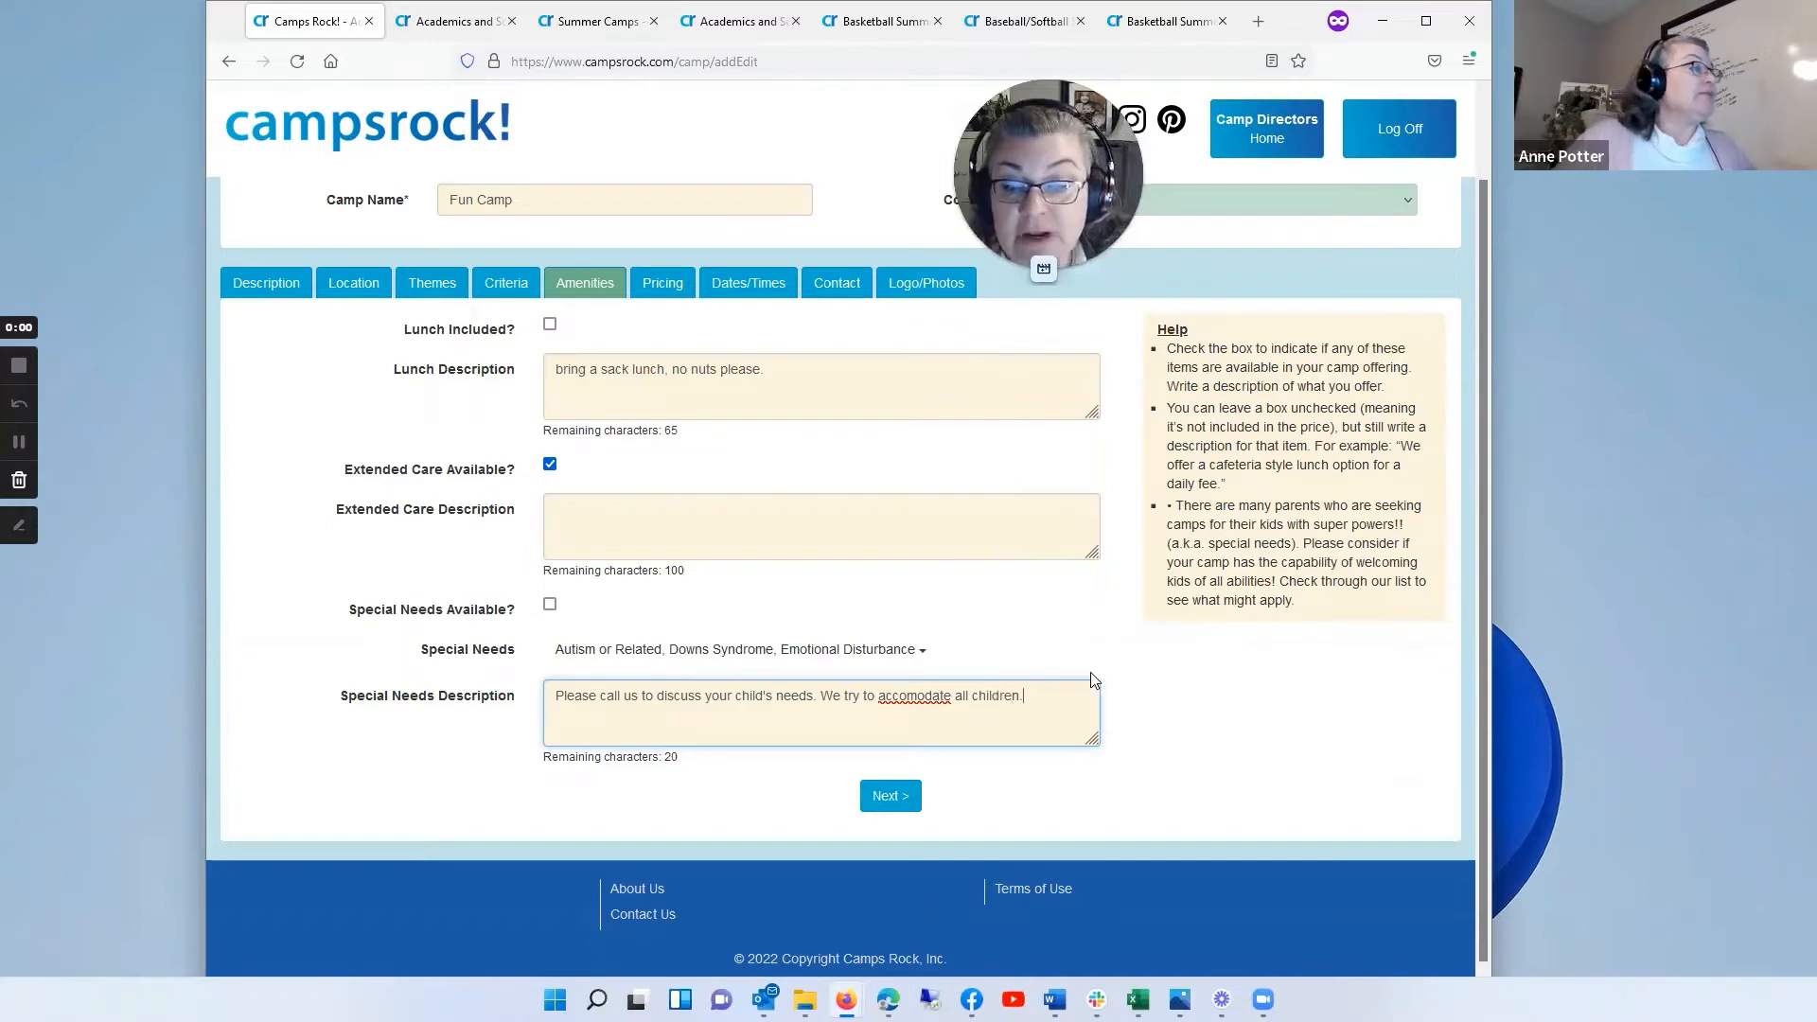
Step: Correct the misspelled word in the special needs description to "accommodate" and proceed to the camp's pricing
right_click(911, 700)
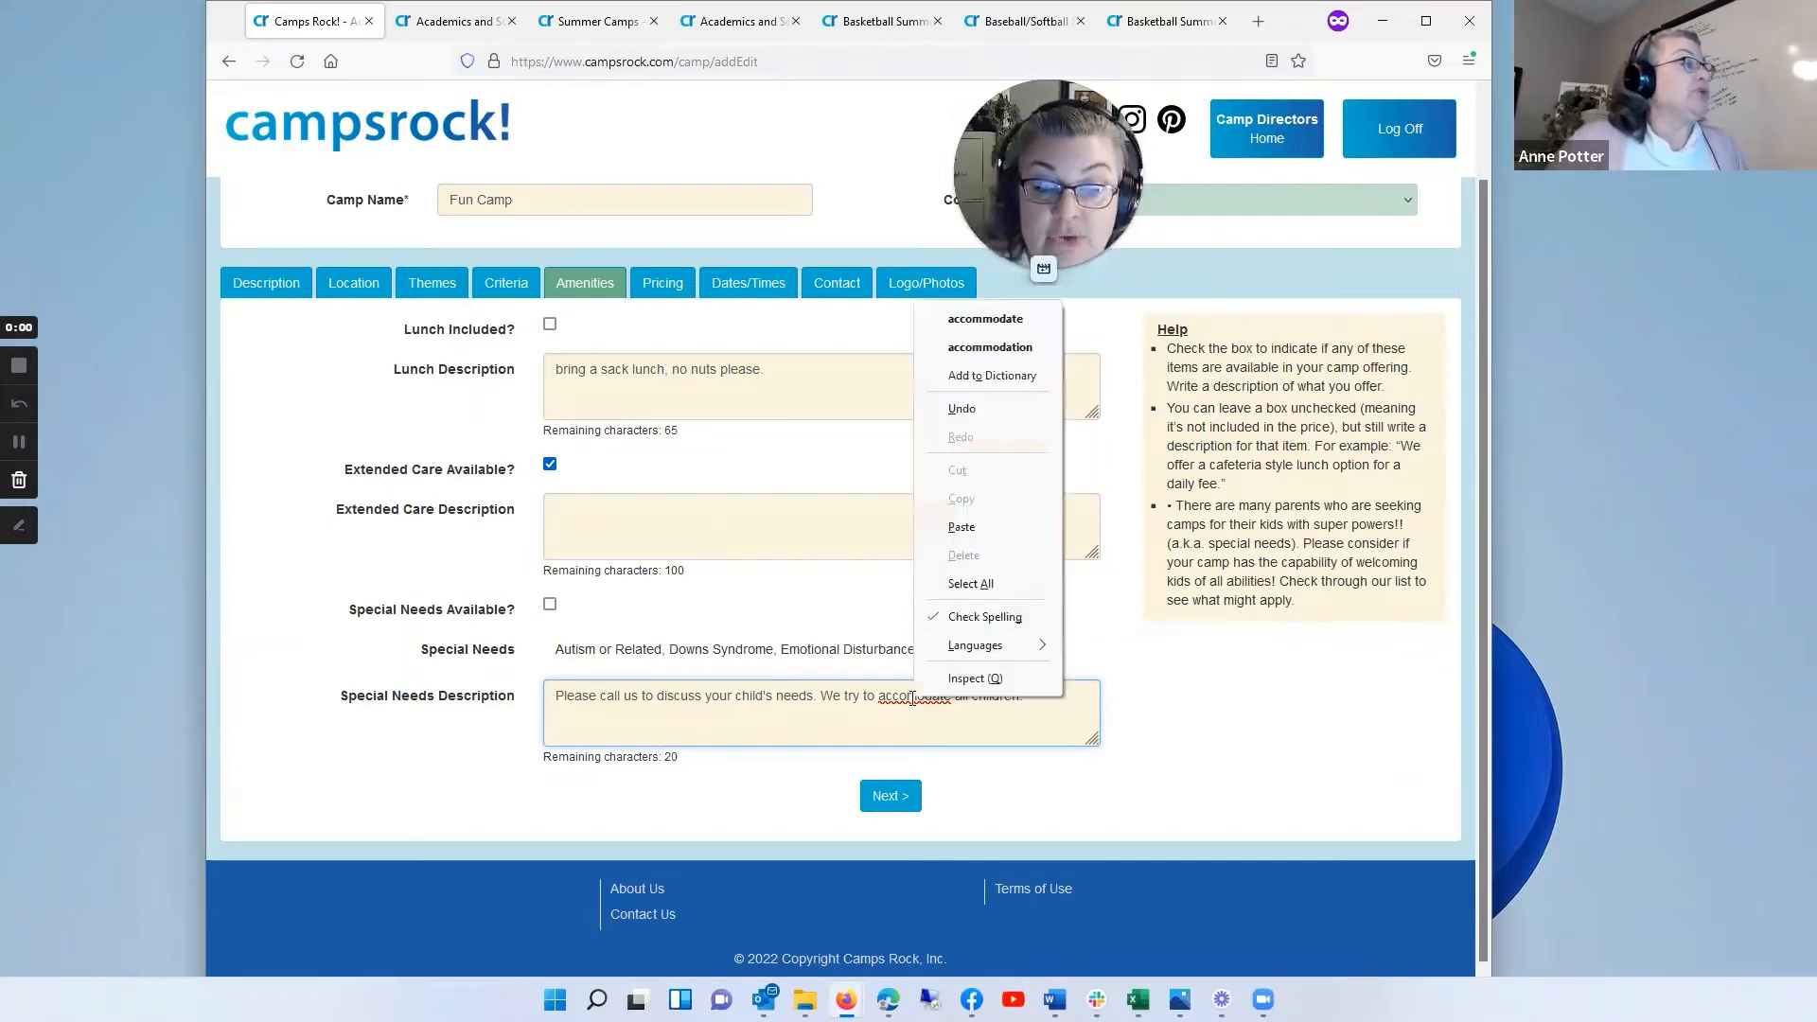
click(1010, 322)
text(.)
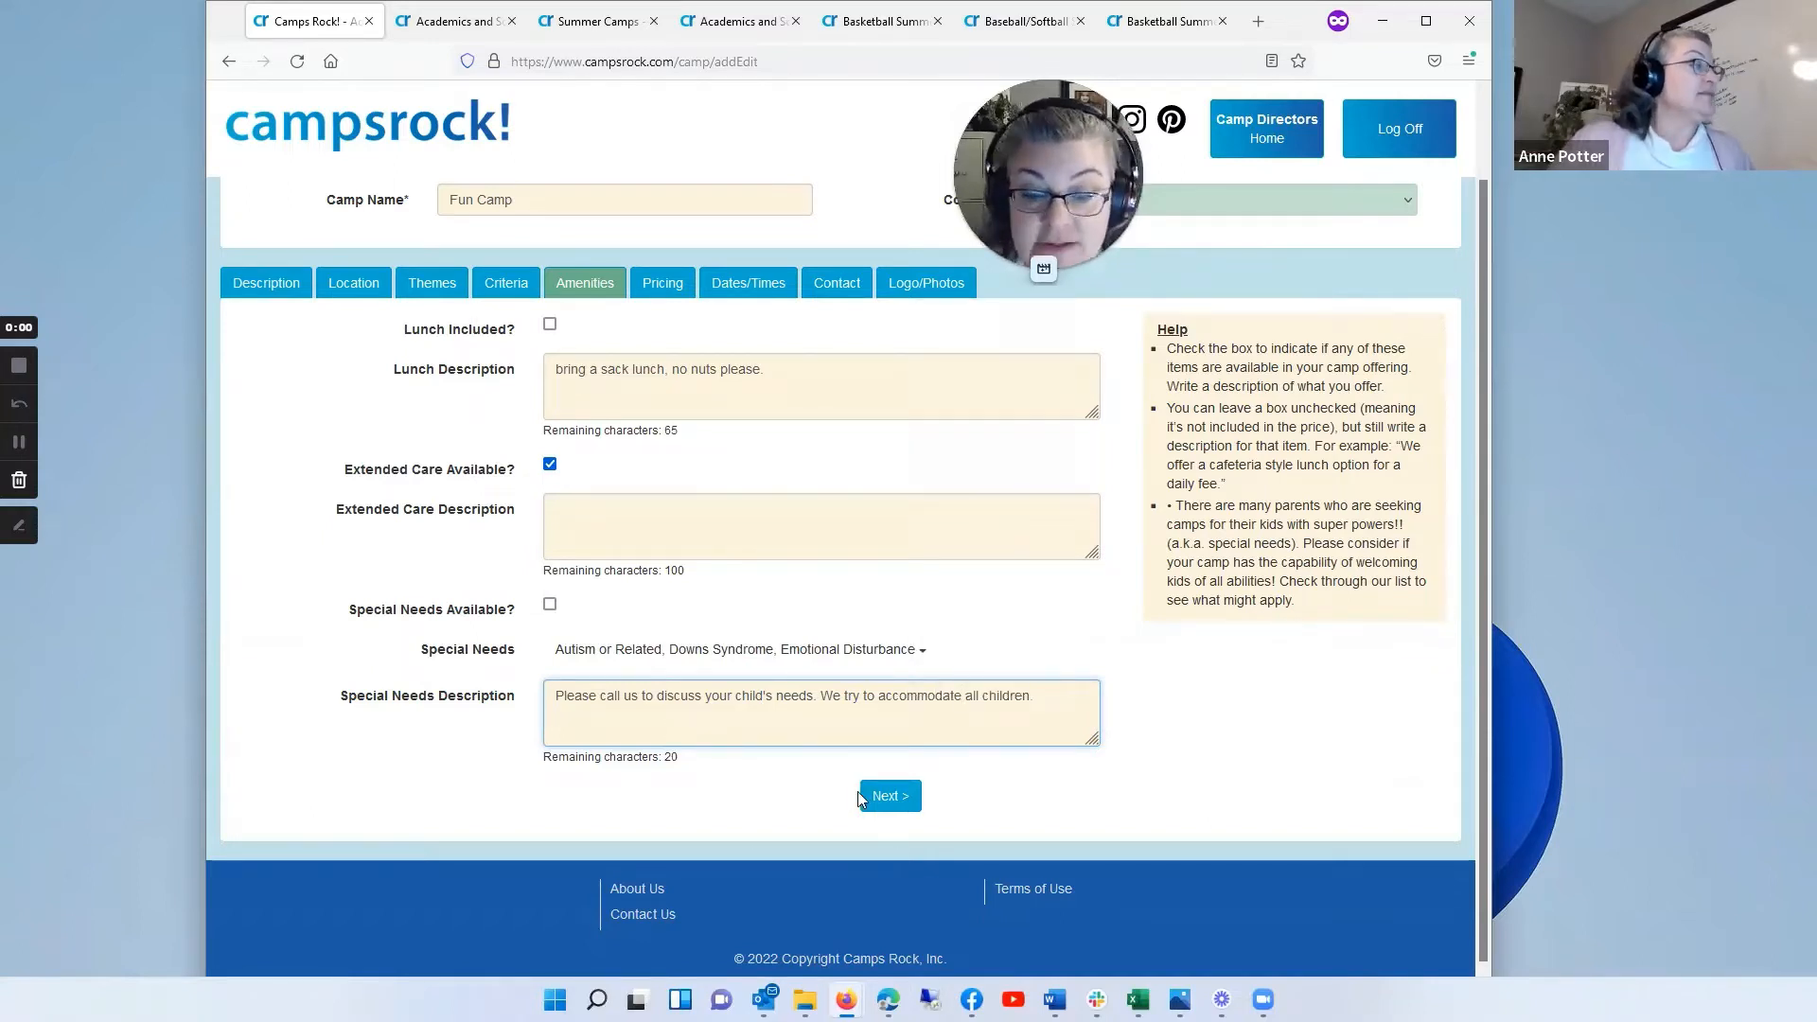
click(899, 798)
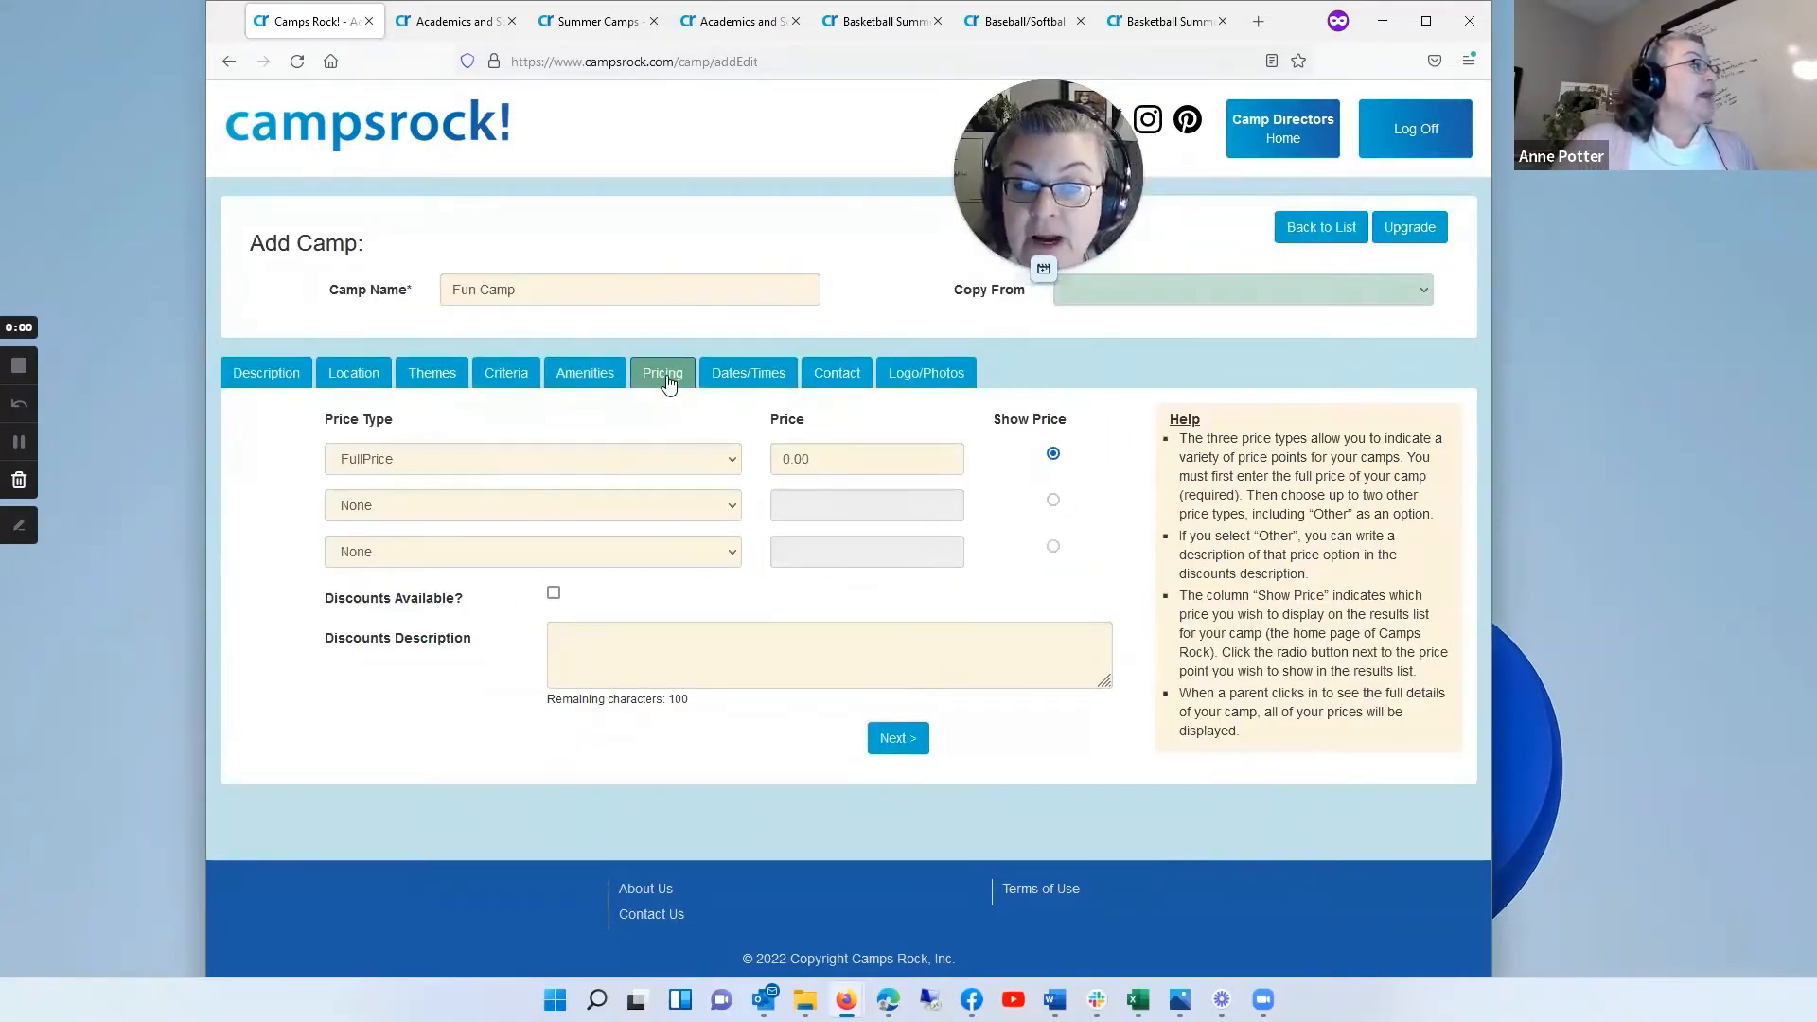
Step: Set the camp's full price to 350 and add a ResidentPrice of 300 as the second price type
click(858, 458)
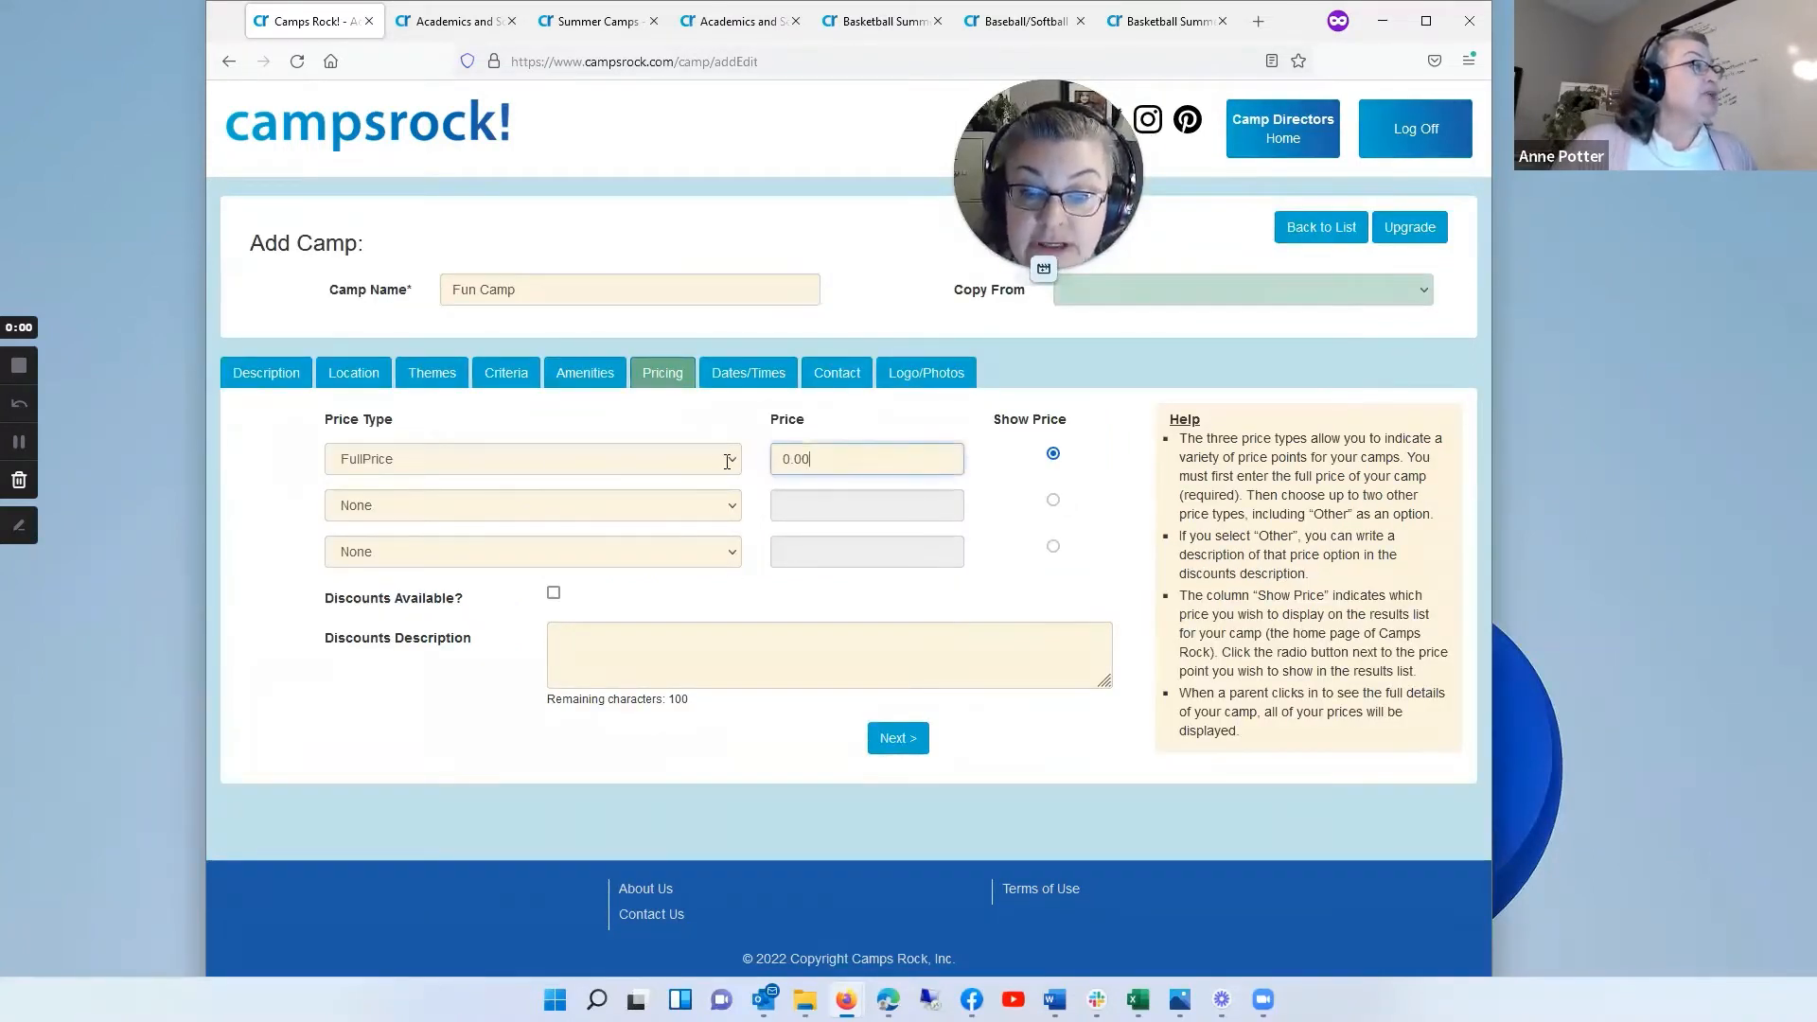
text(350)
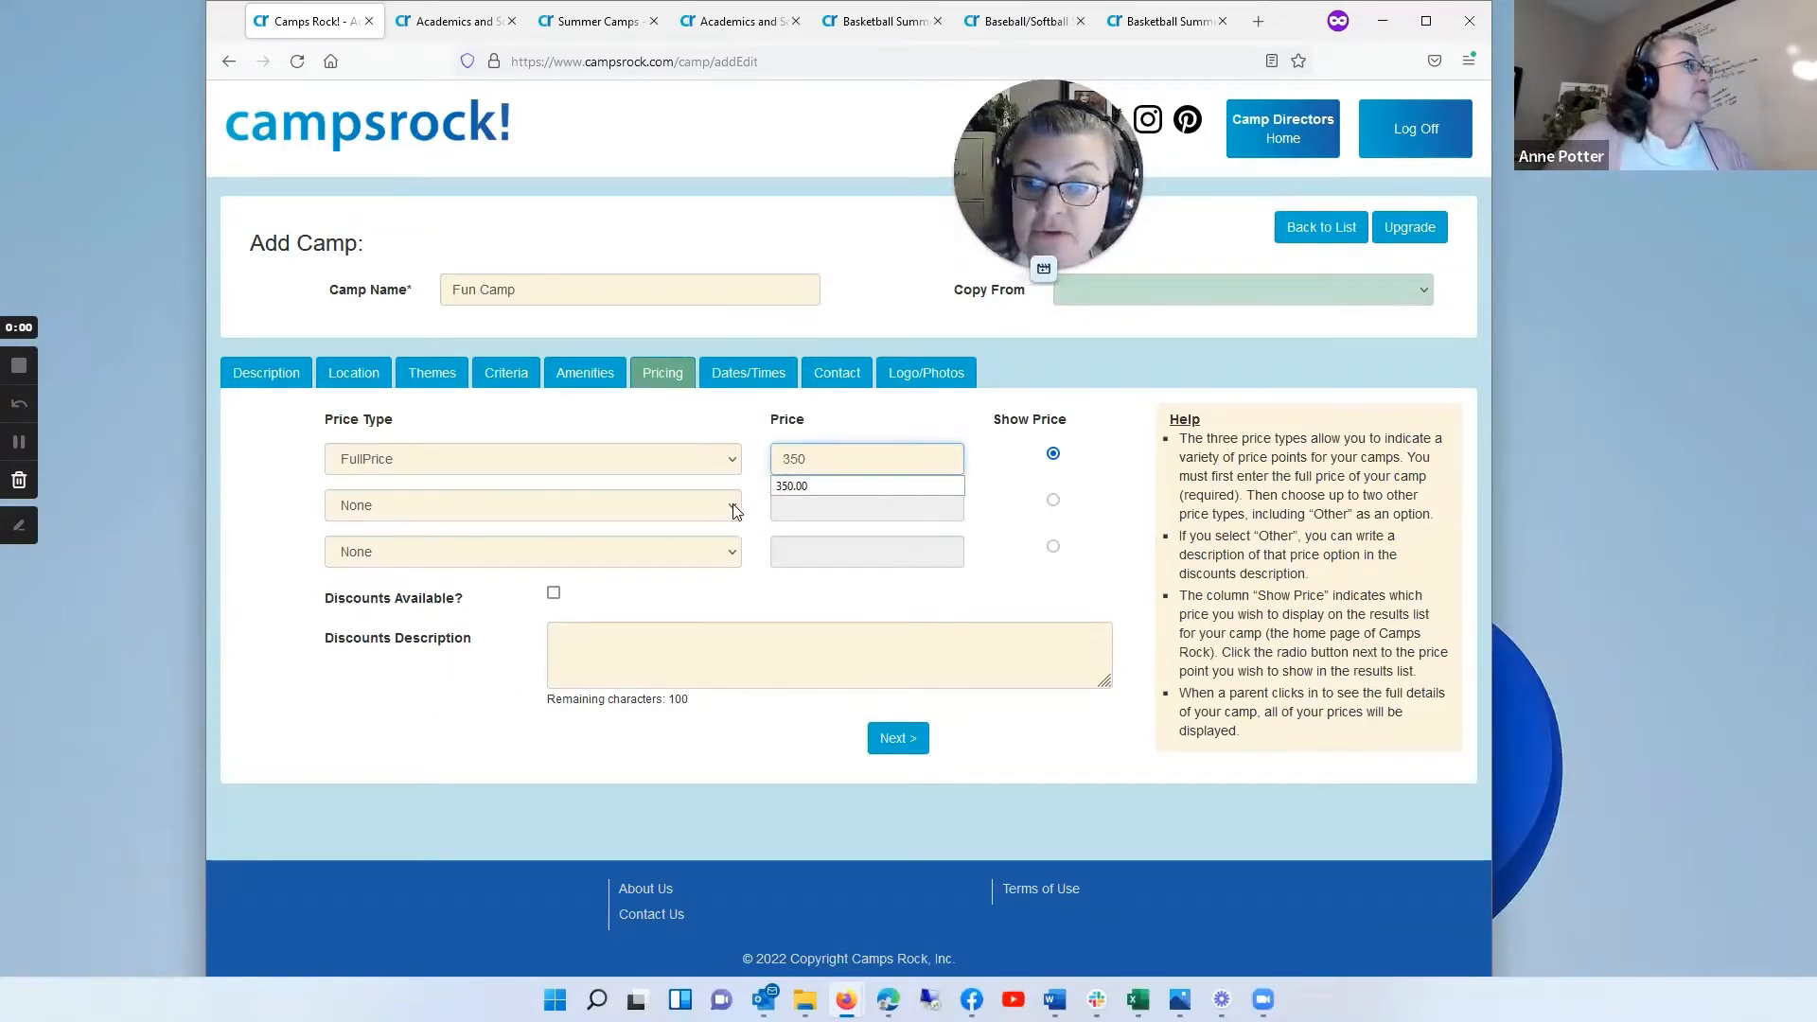
click(490, 513)
click(372, 562)
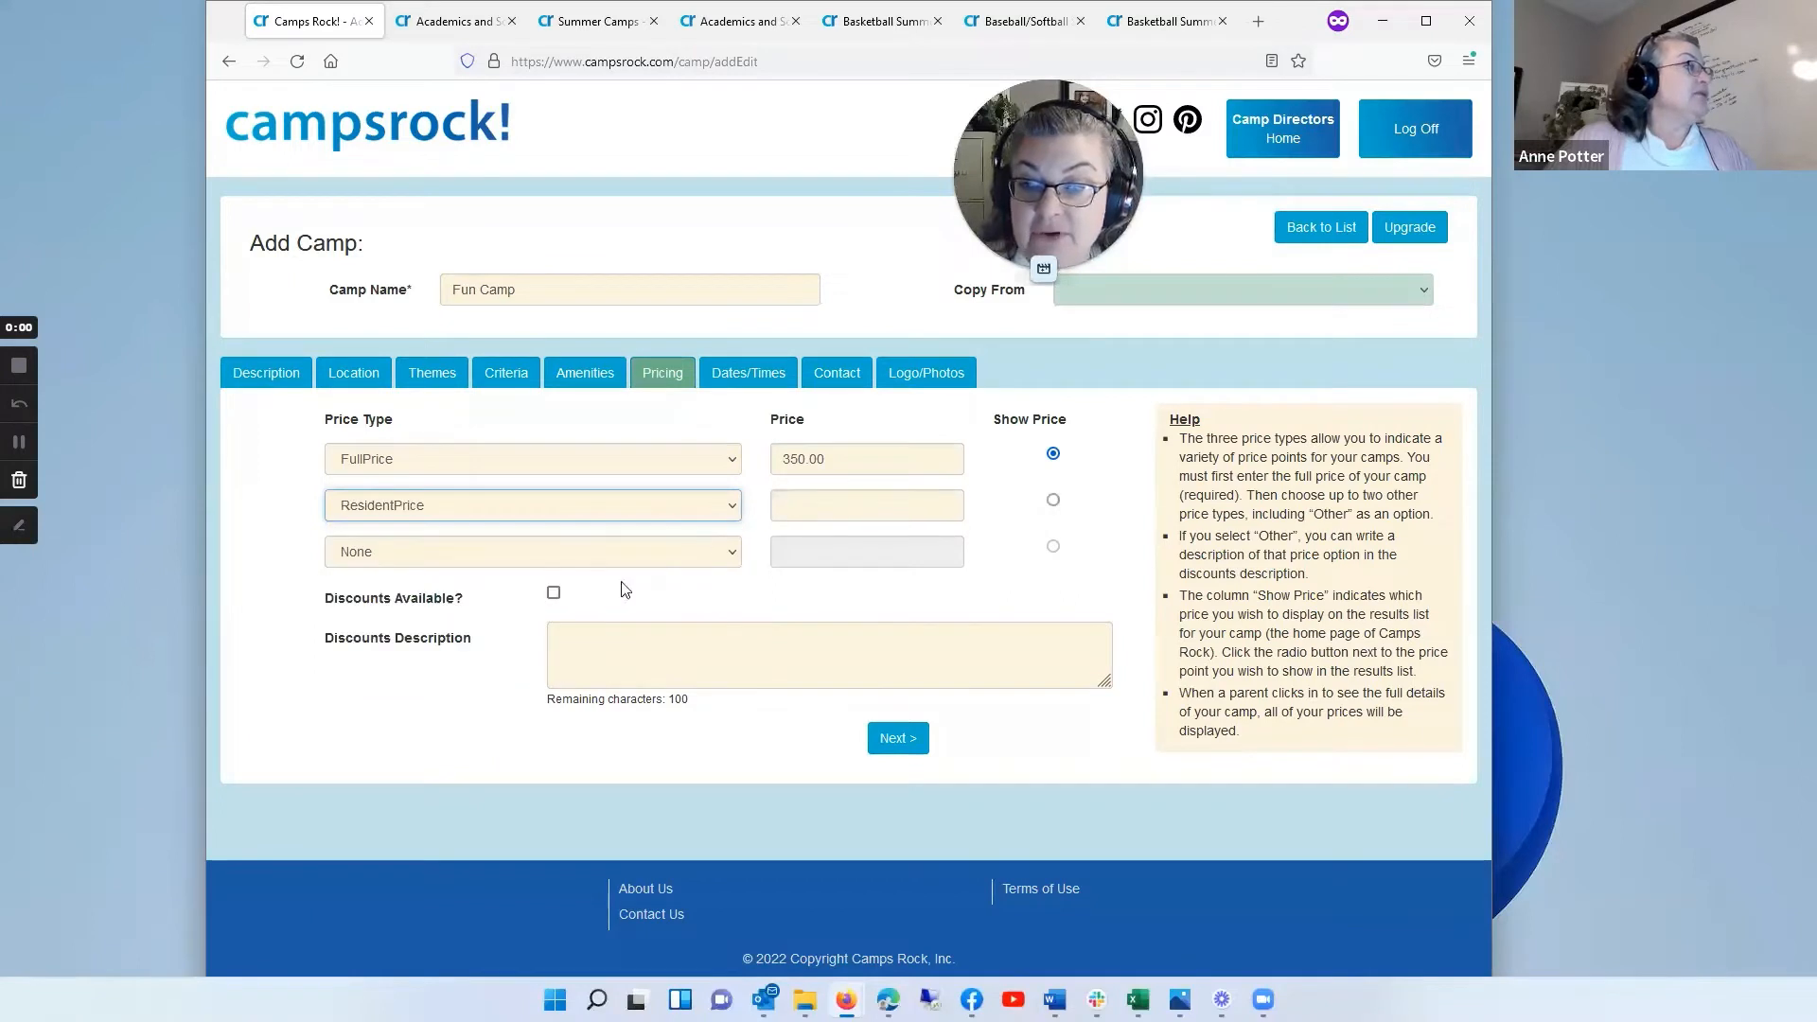
click(793, 503)
text(300)
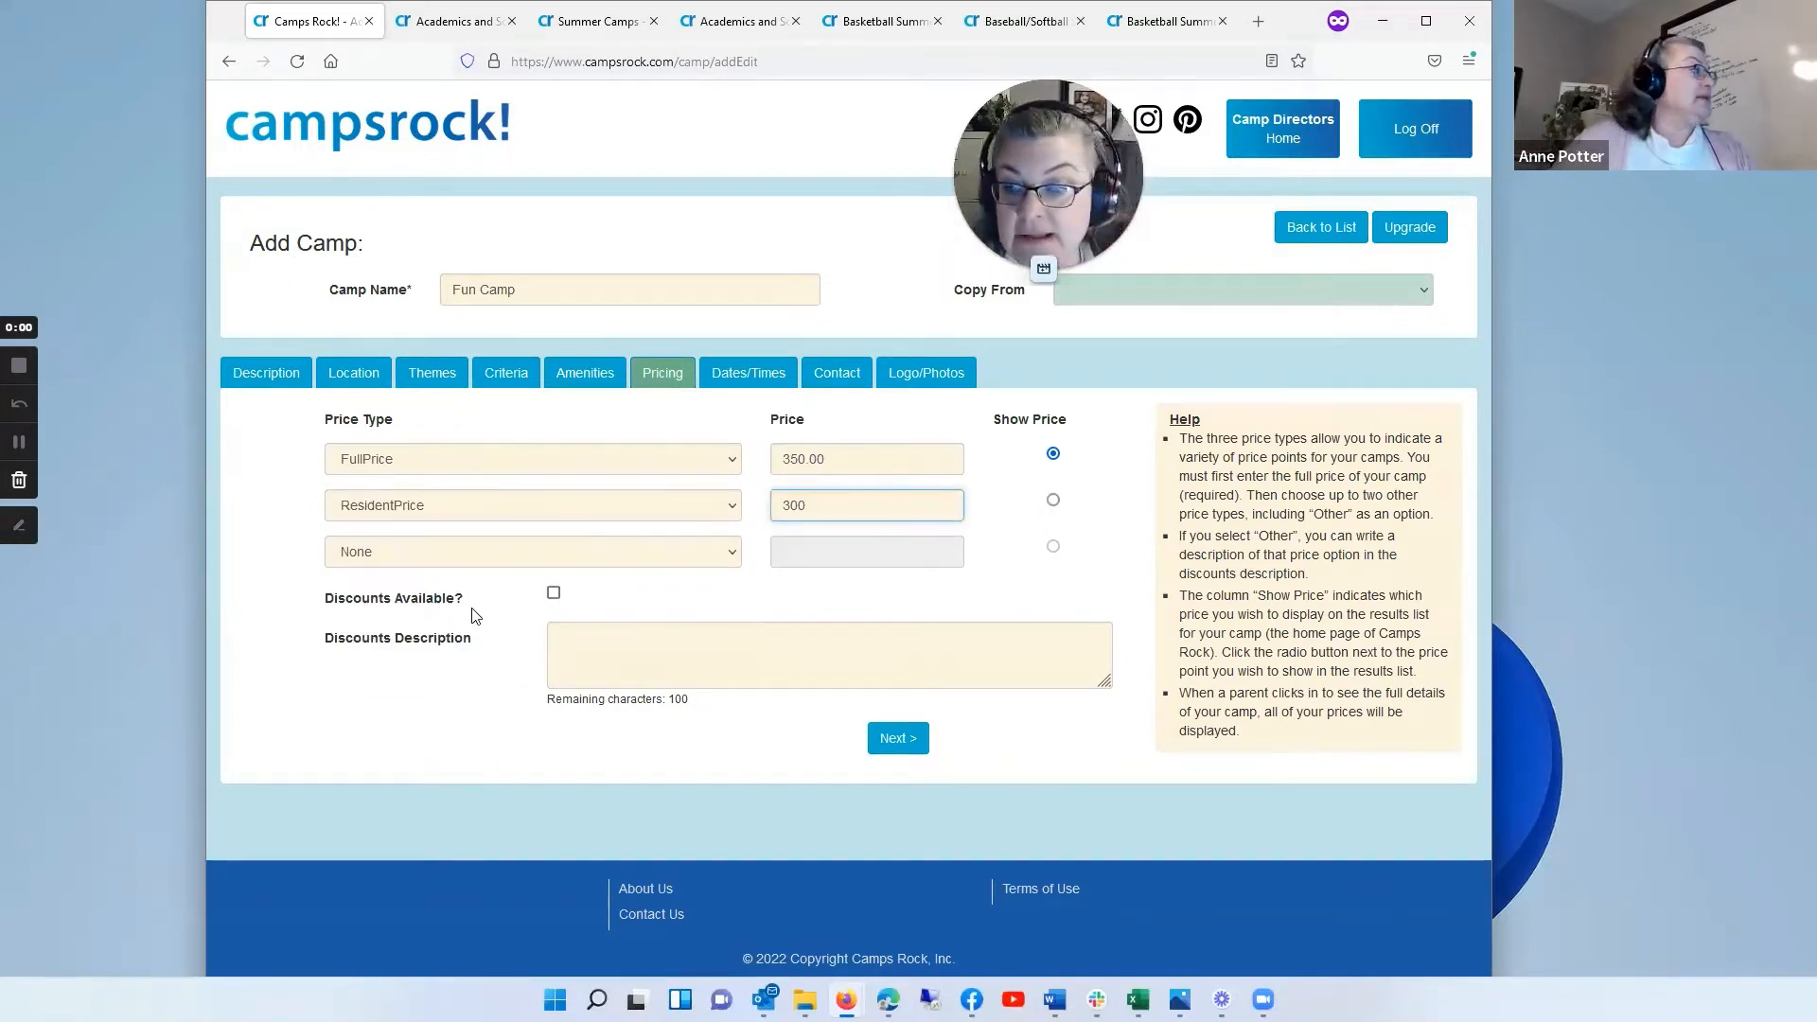
Step: Mark discounts as available and enter the discounts description "Early bird special April 15th."
click(554, 593)
click(602, 636)
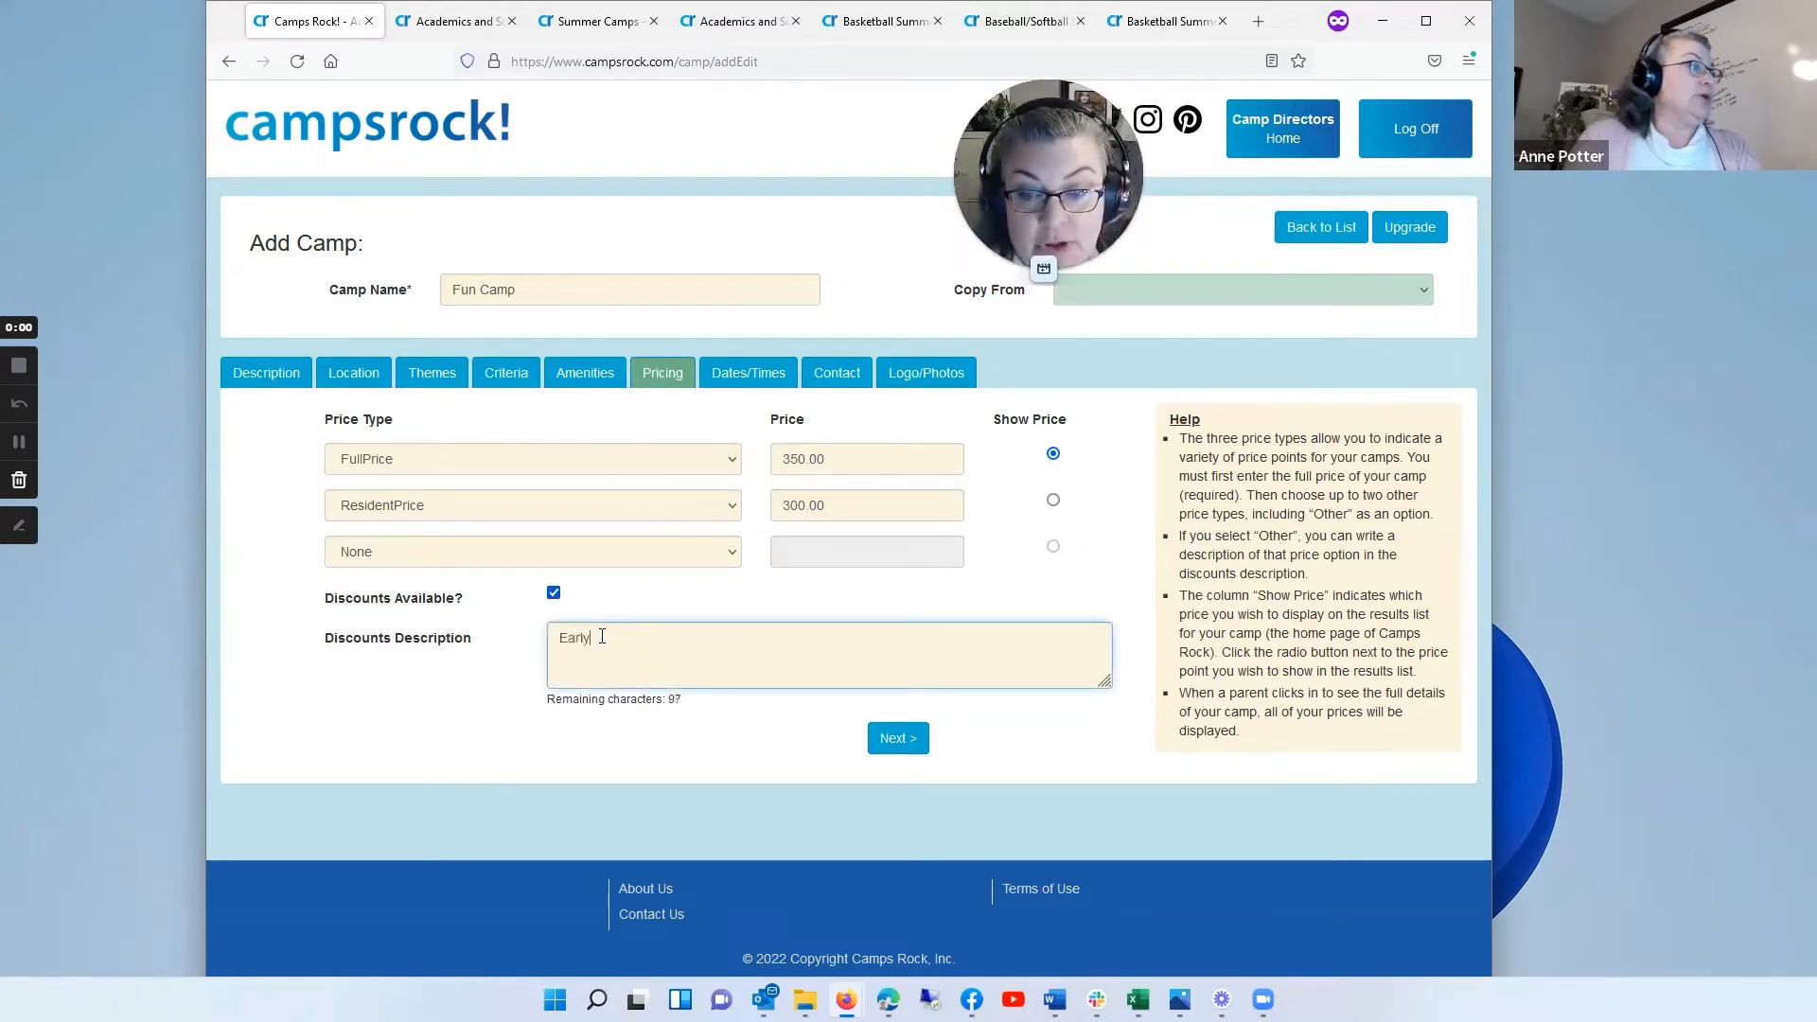
text(Early bird)
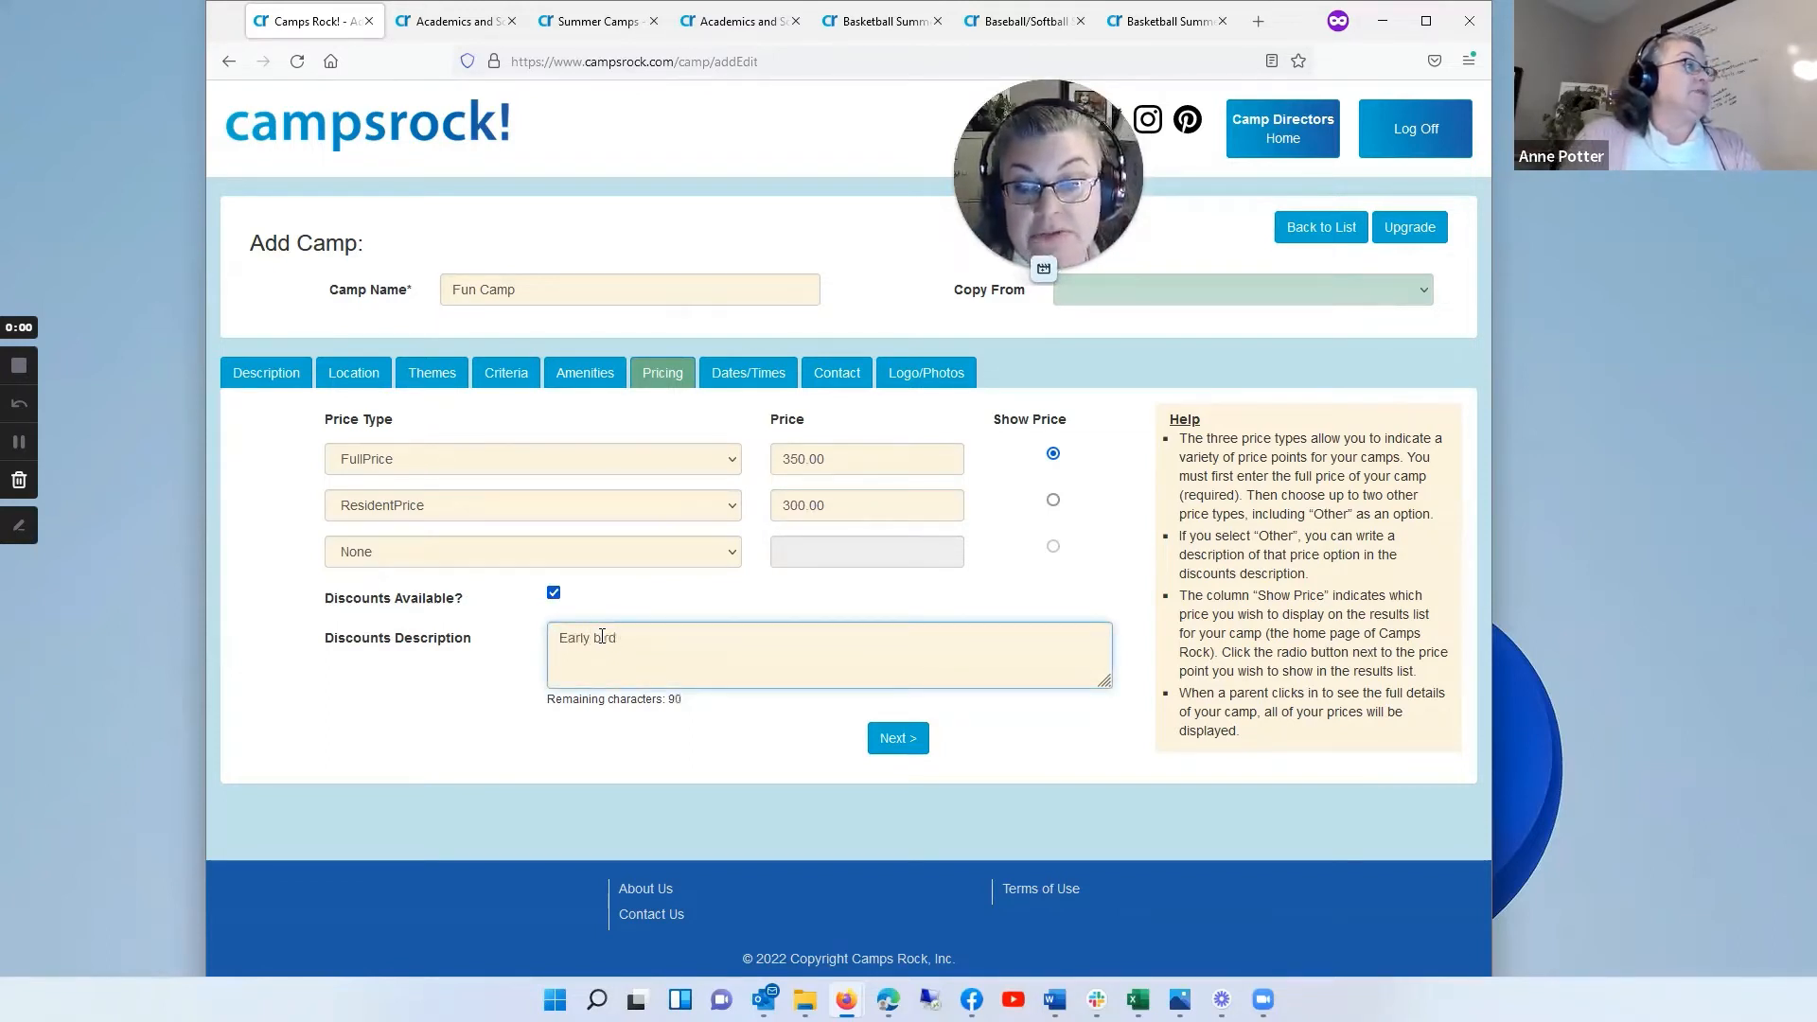
text( special)
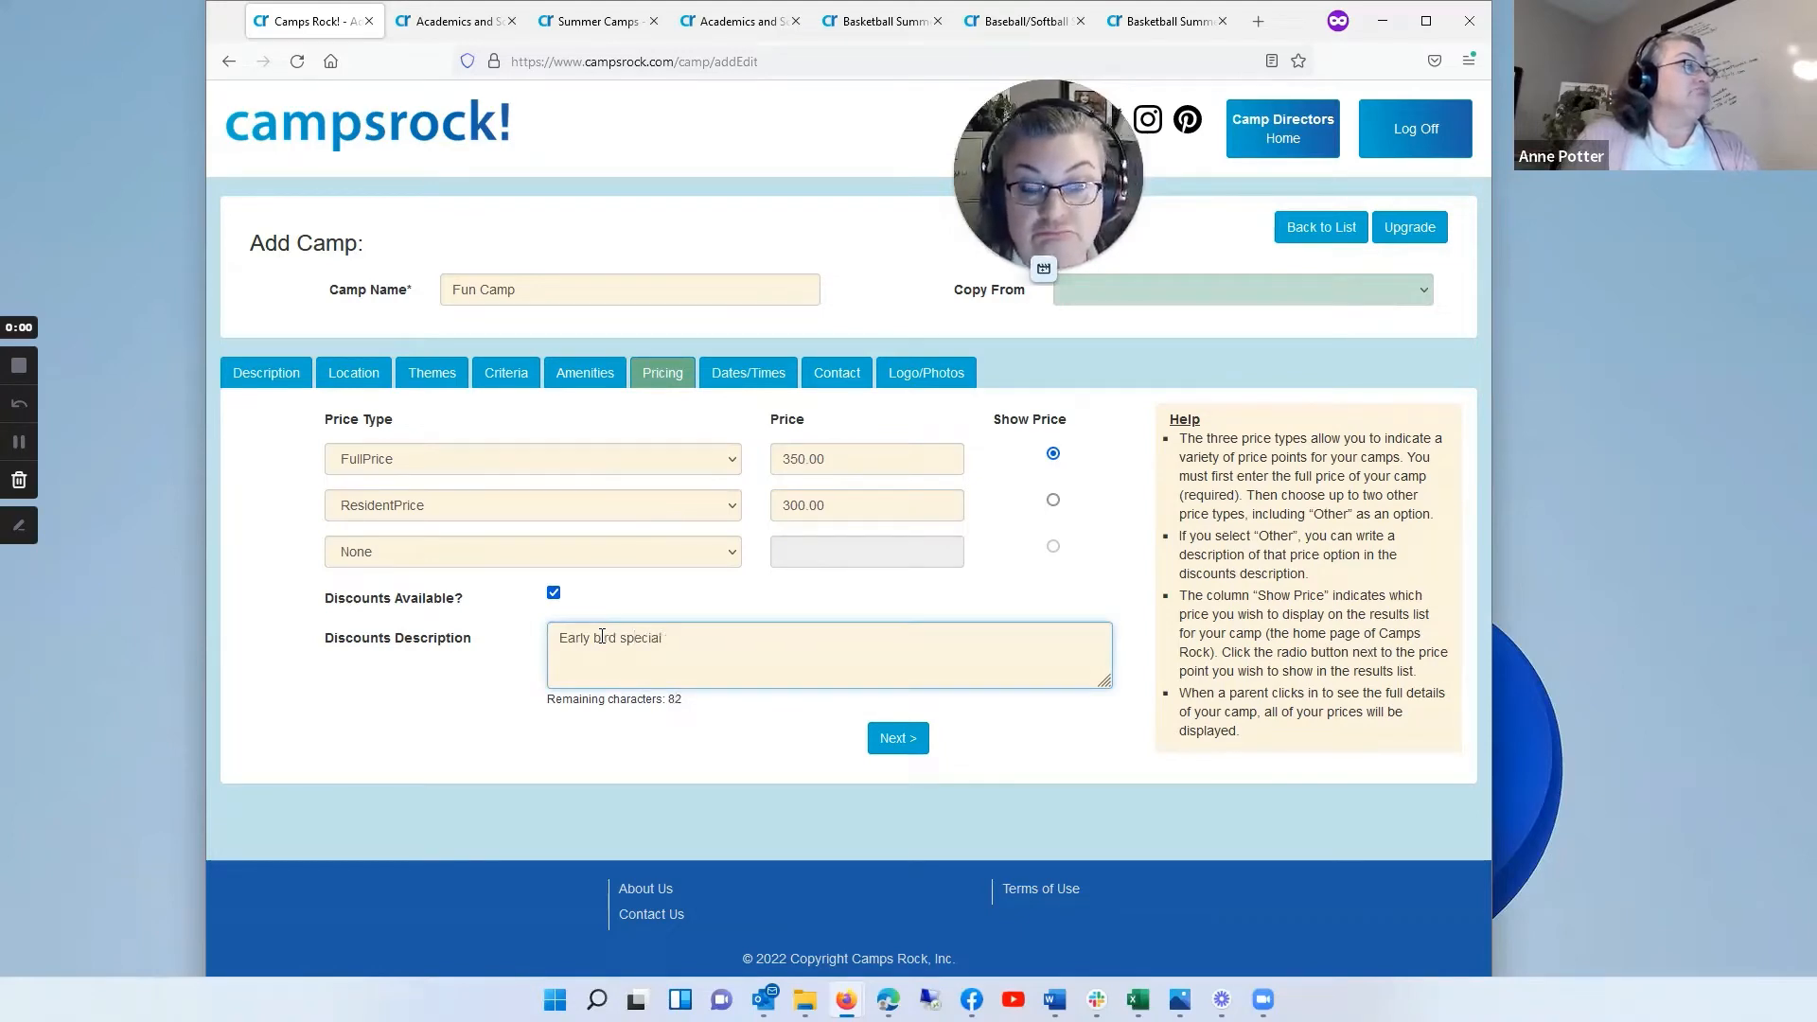
text( April 15th)
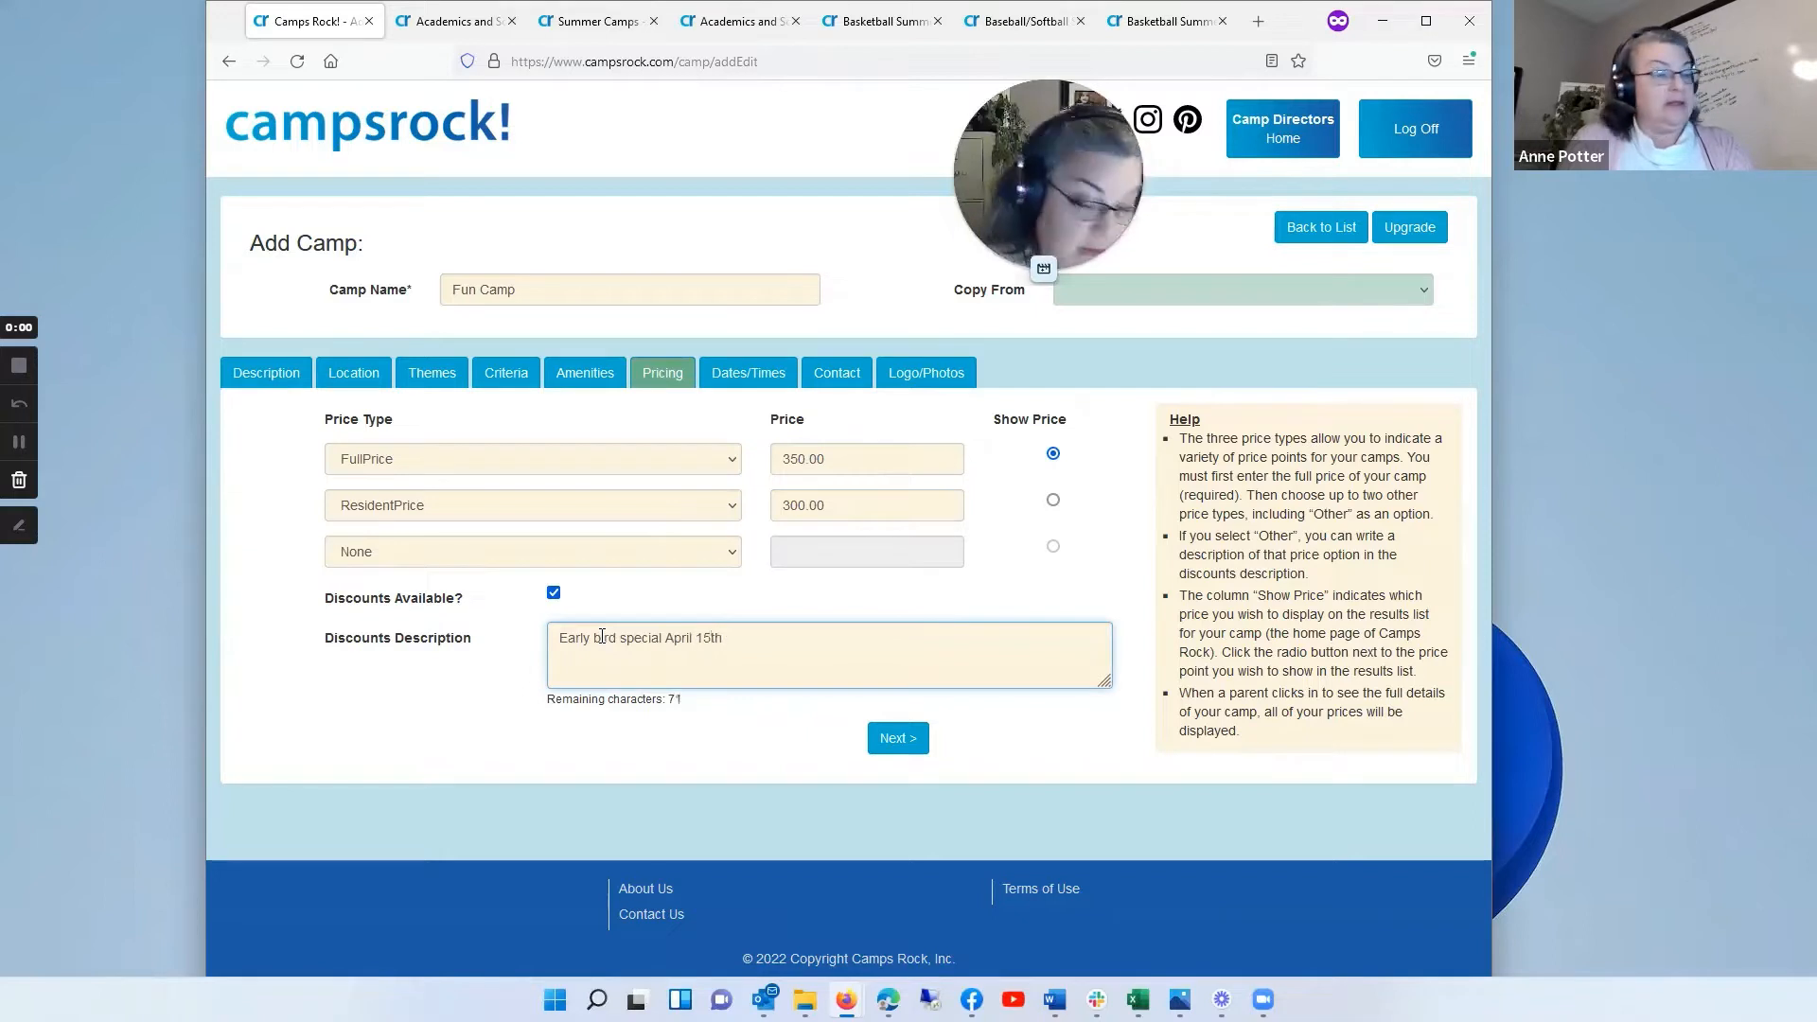
text(.)
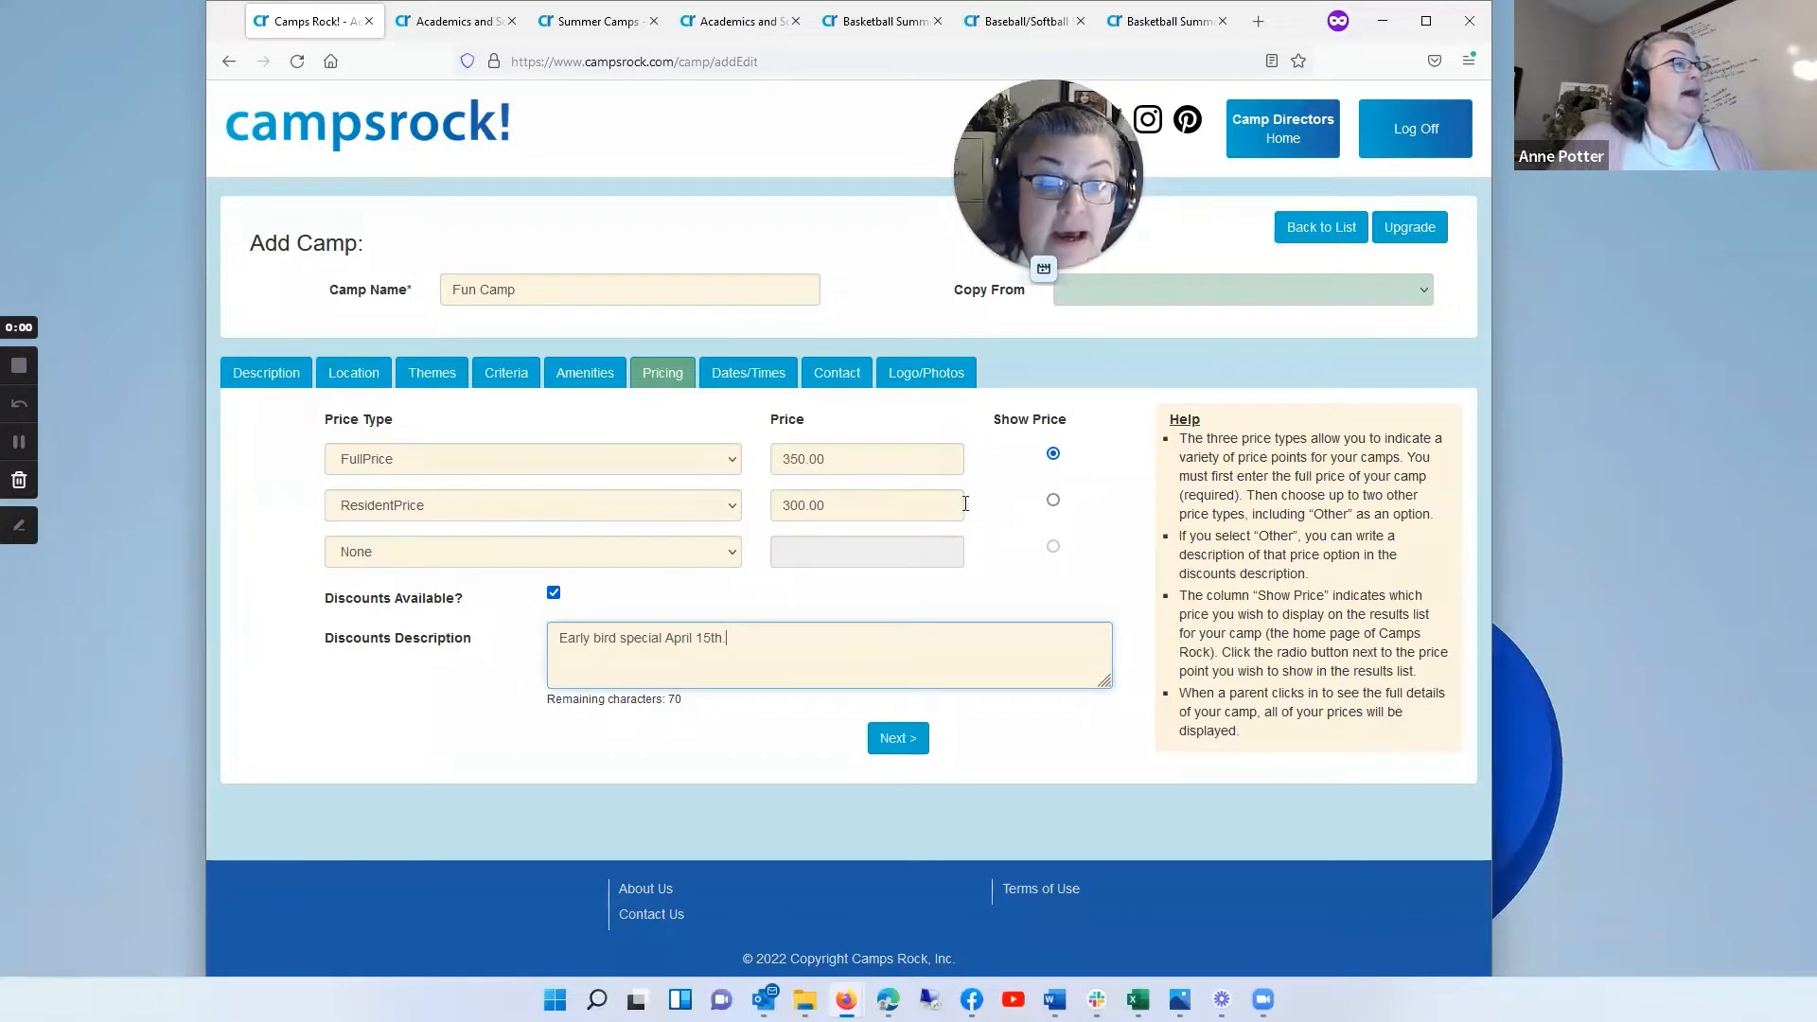
Step: Choose the ResidentPrice as the price shown in the results list and proceed to the camp's dates and times
click(1053, 500)
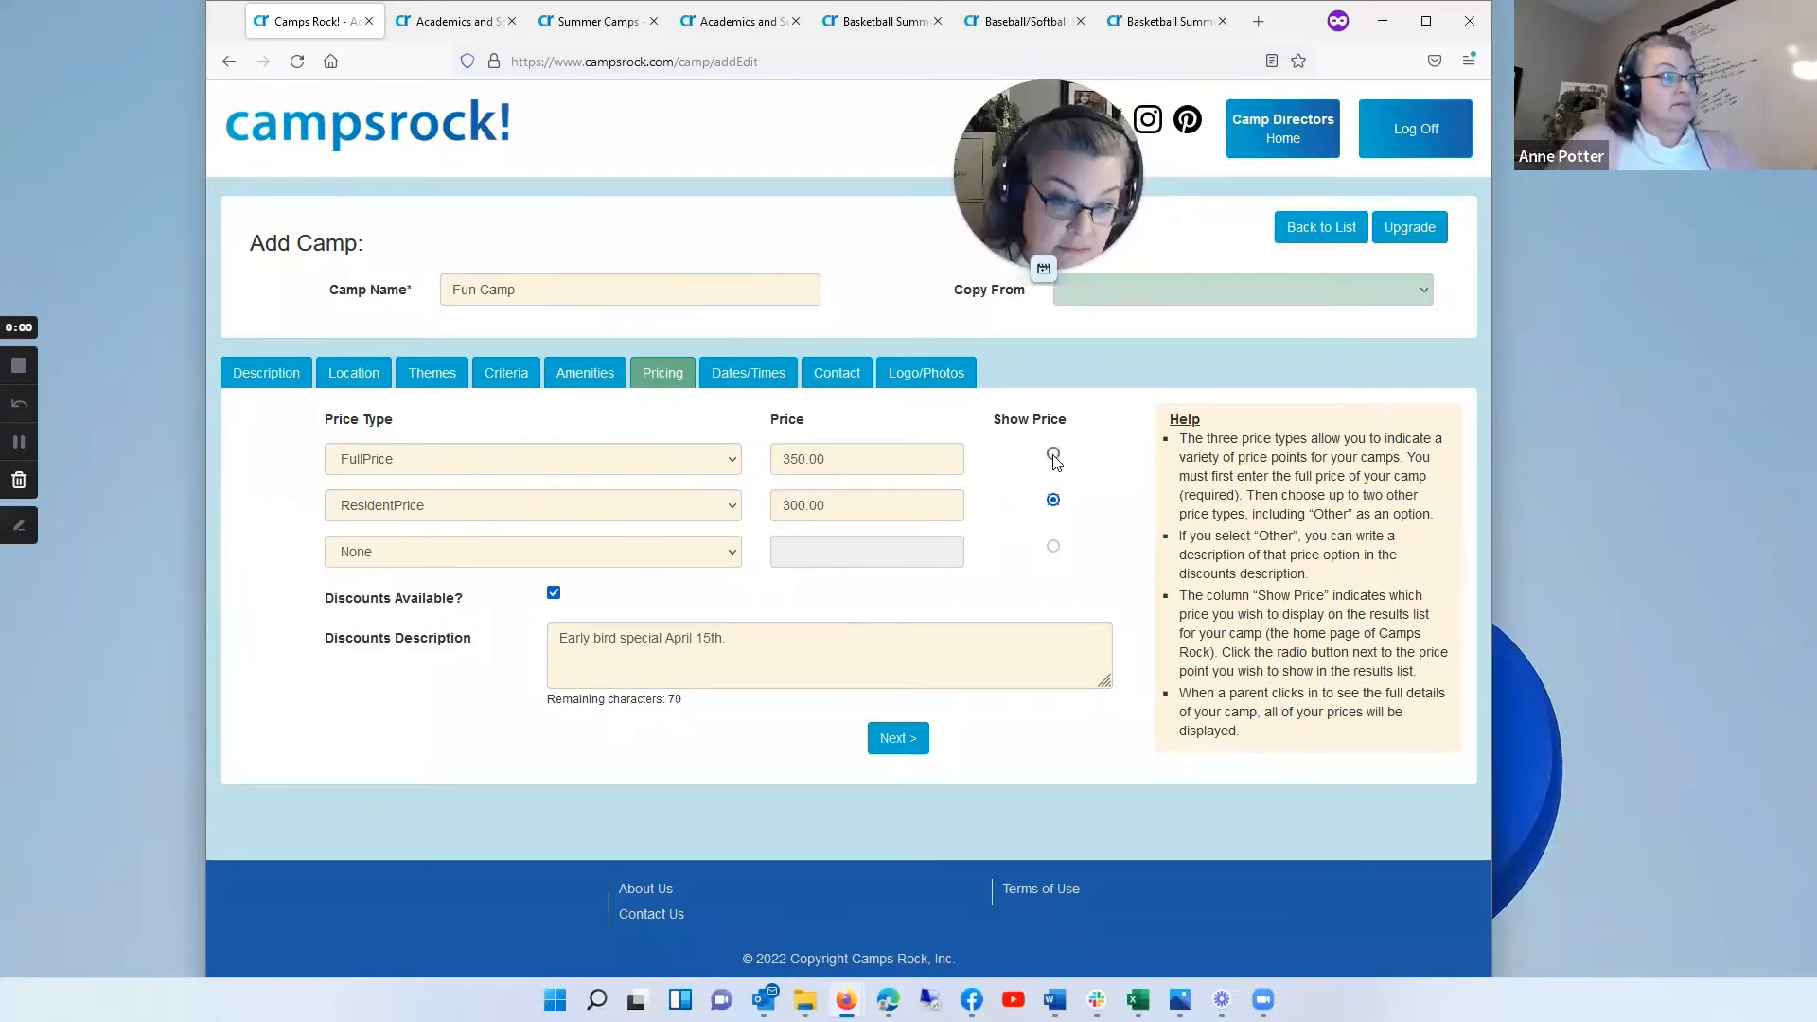
click(895, 739)
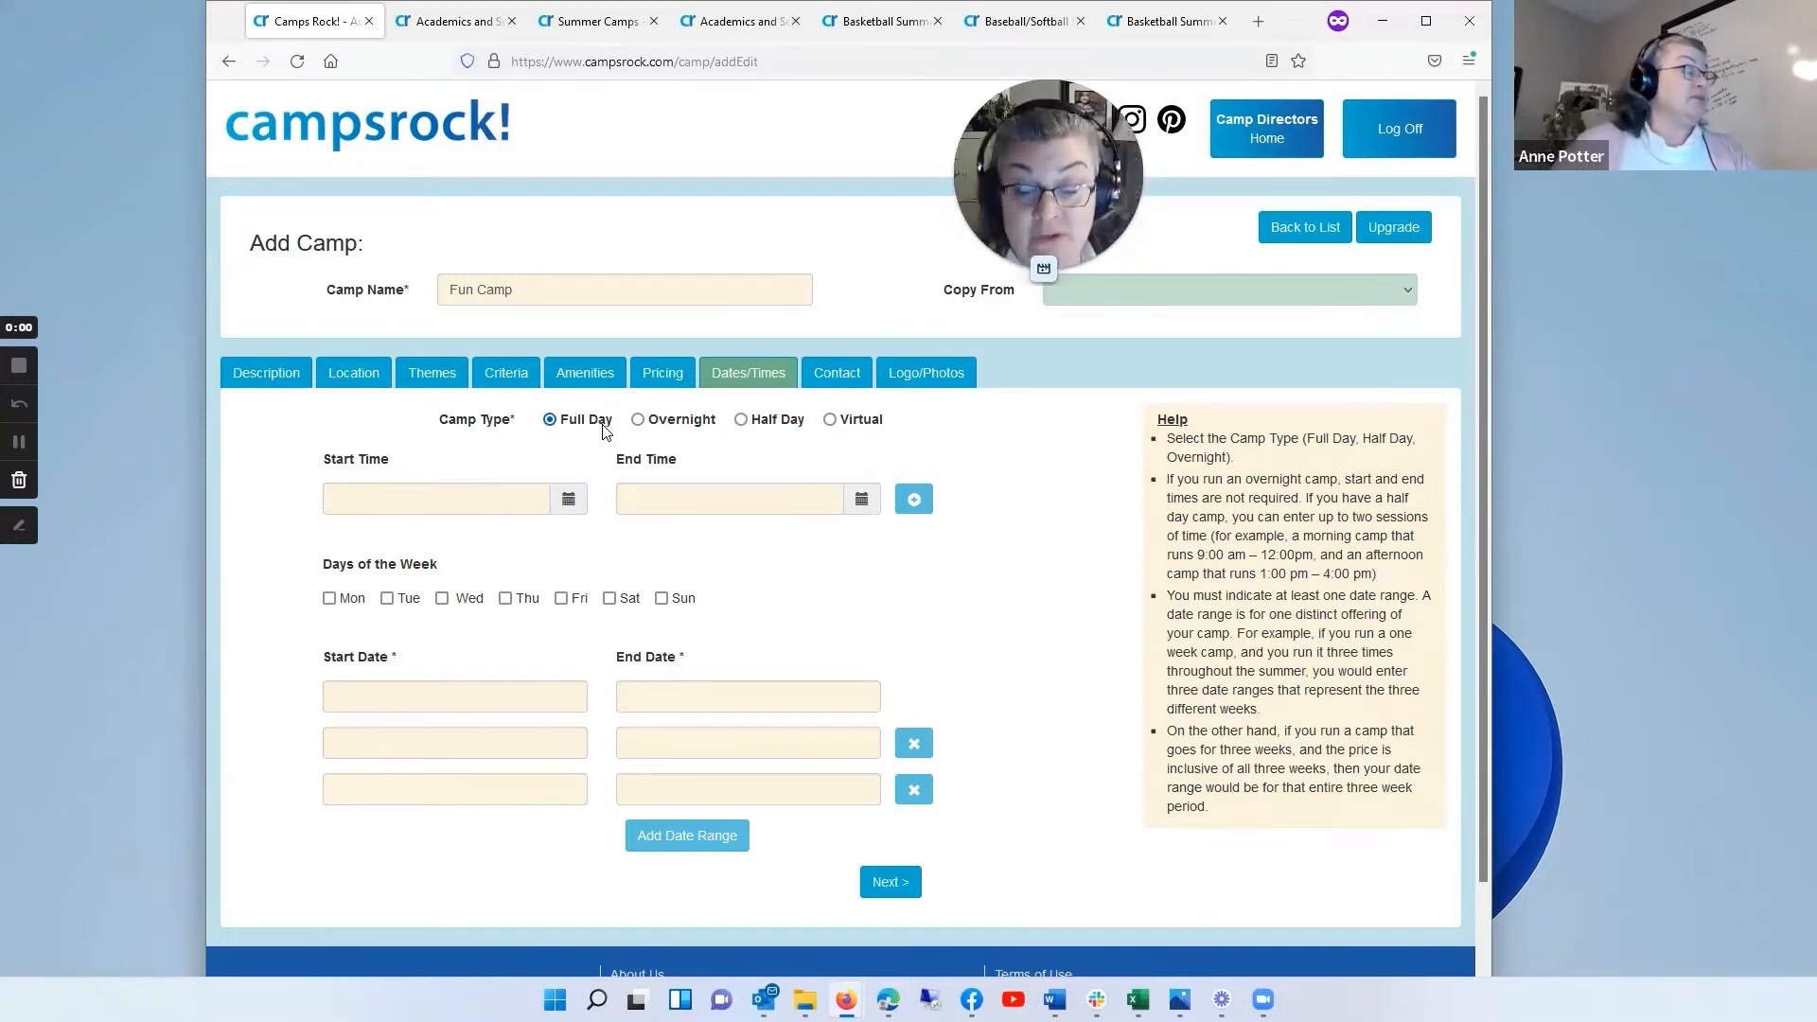
Step: Review the lunch, extended care and special needs entries in the camp's amenities, and return to its dates and times
click(369, 494)
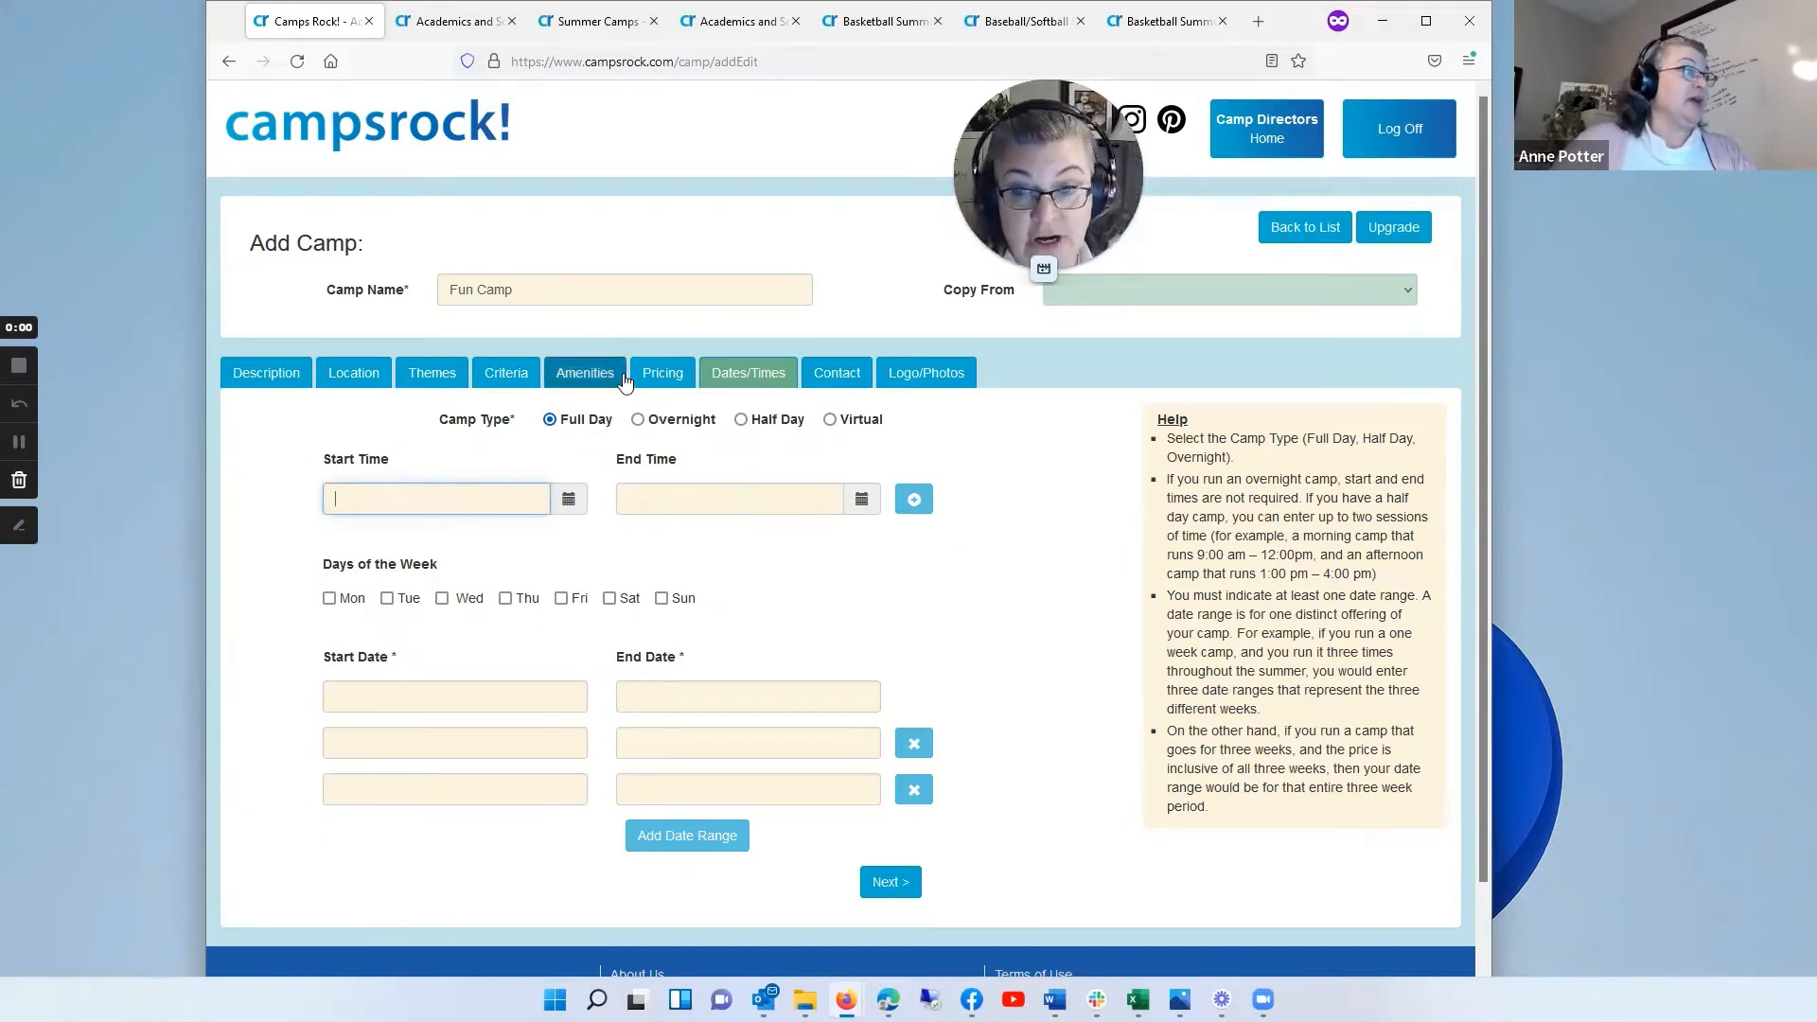
click(606, 379)
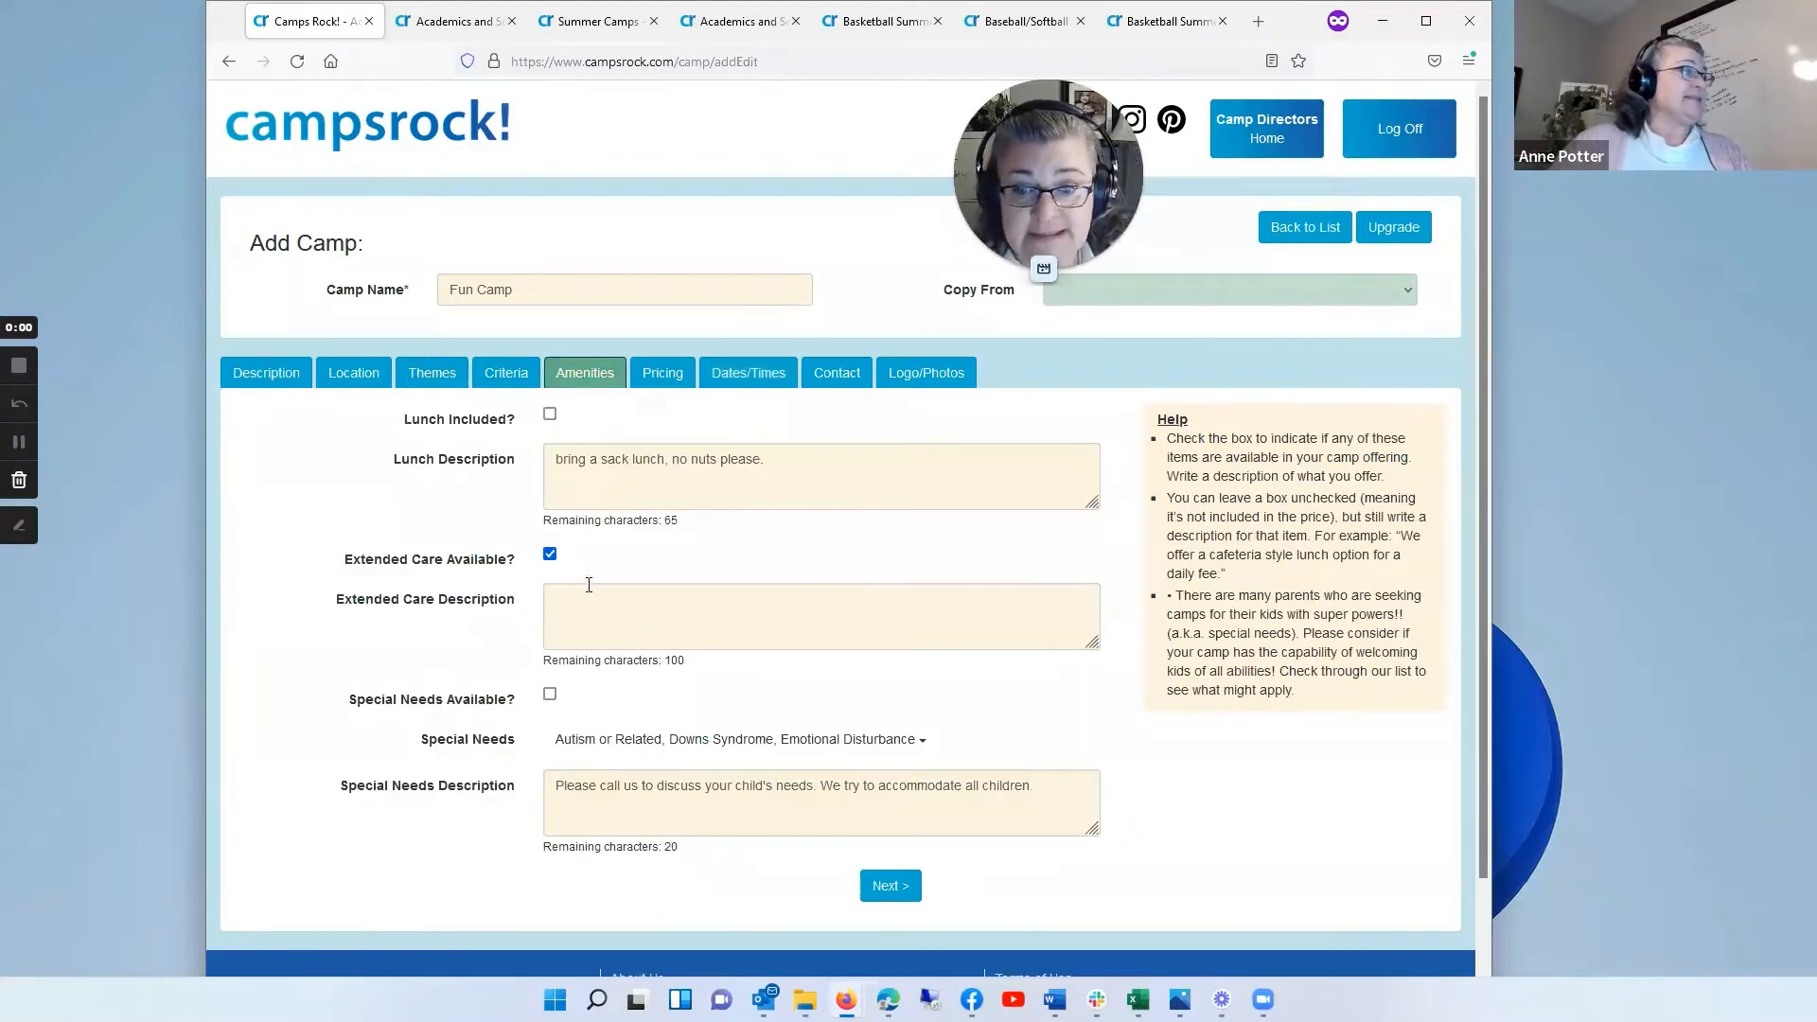
click(748, 374)
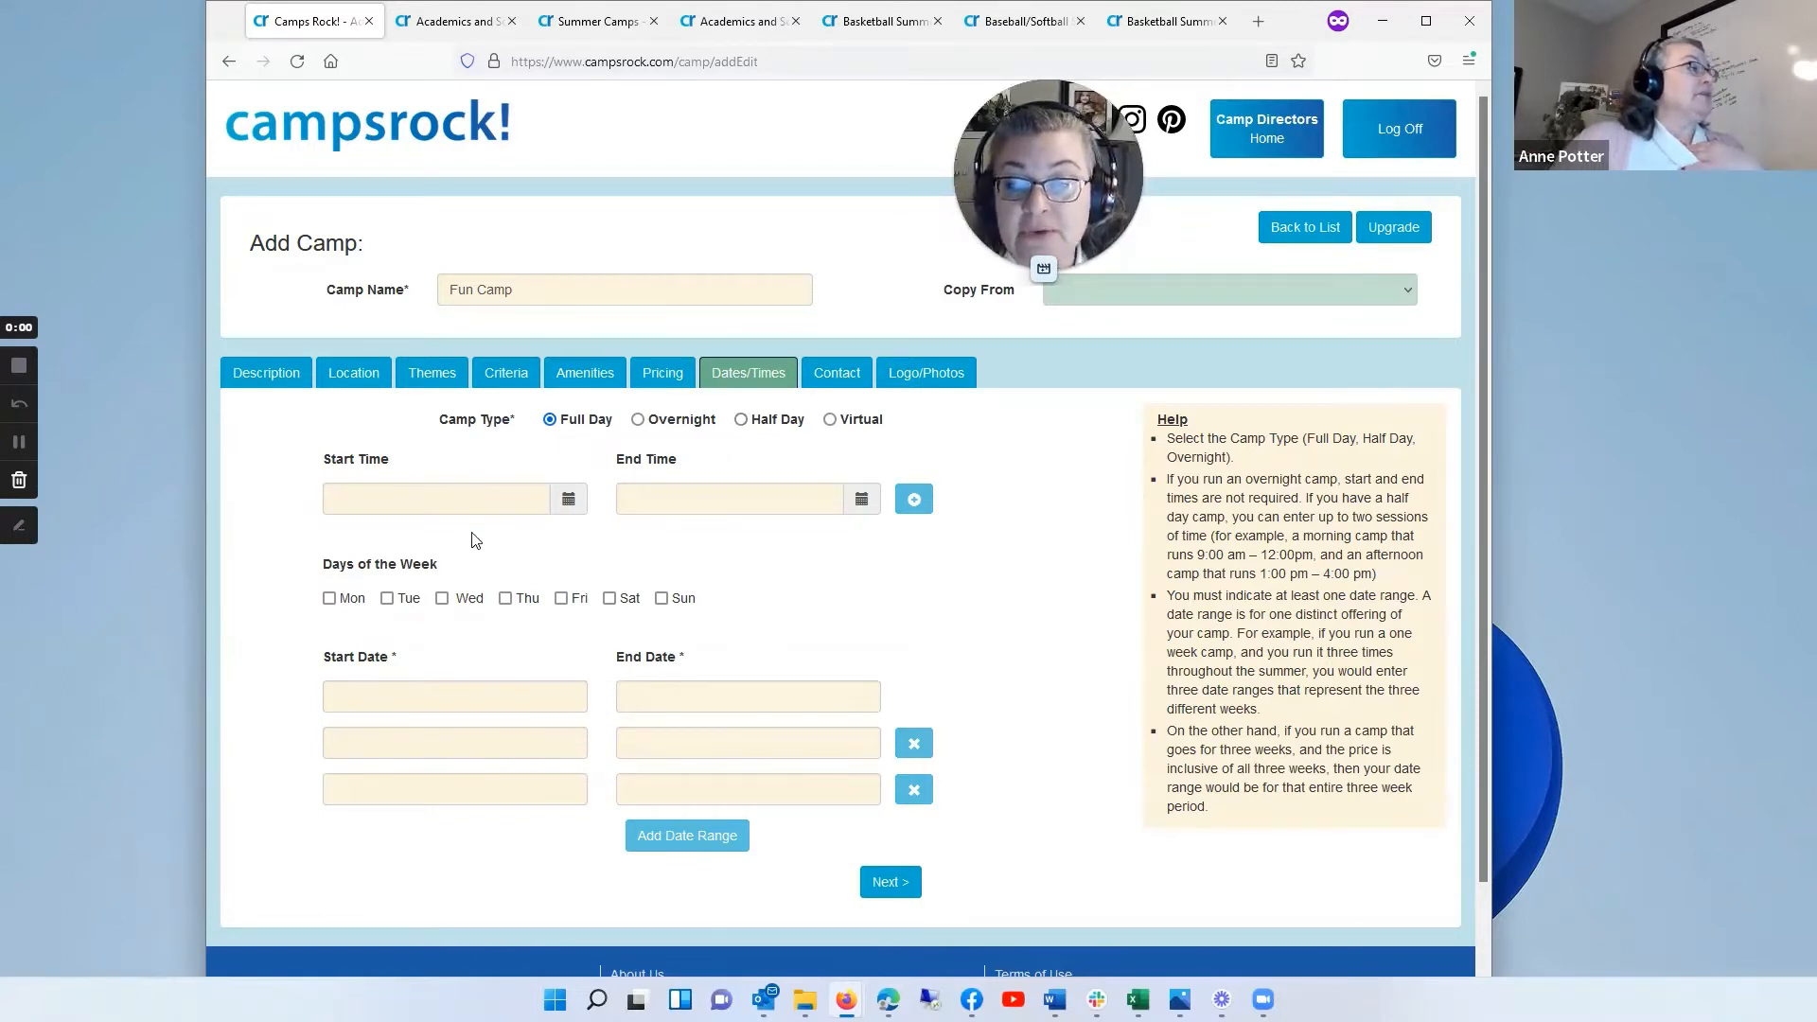
Step: Set the full-day camp's start time to 9am and its end time to 4pm
click(369, 499)
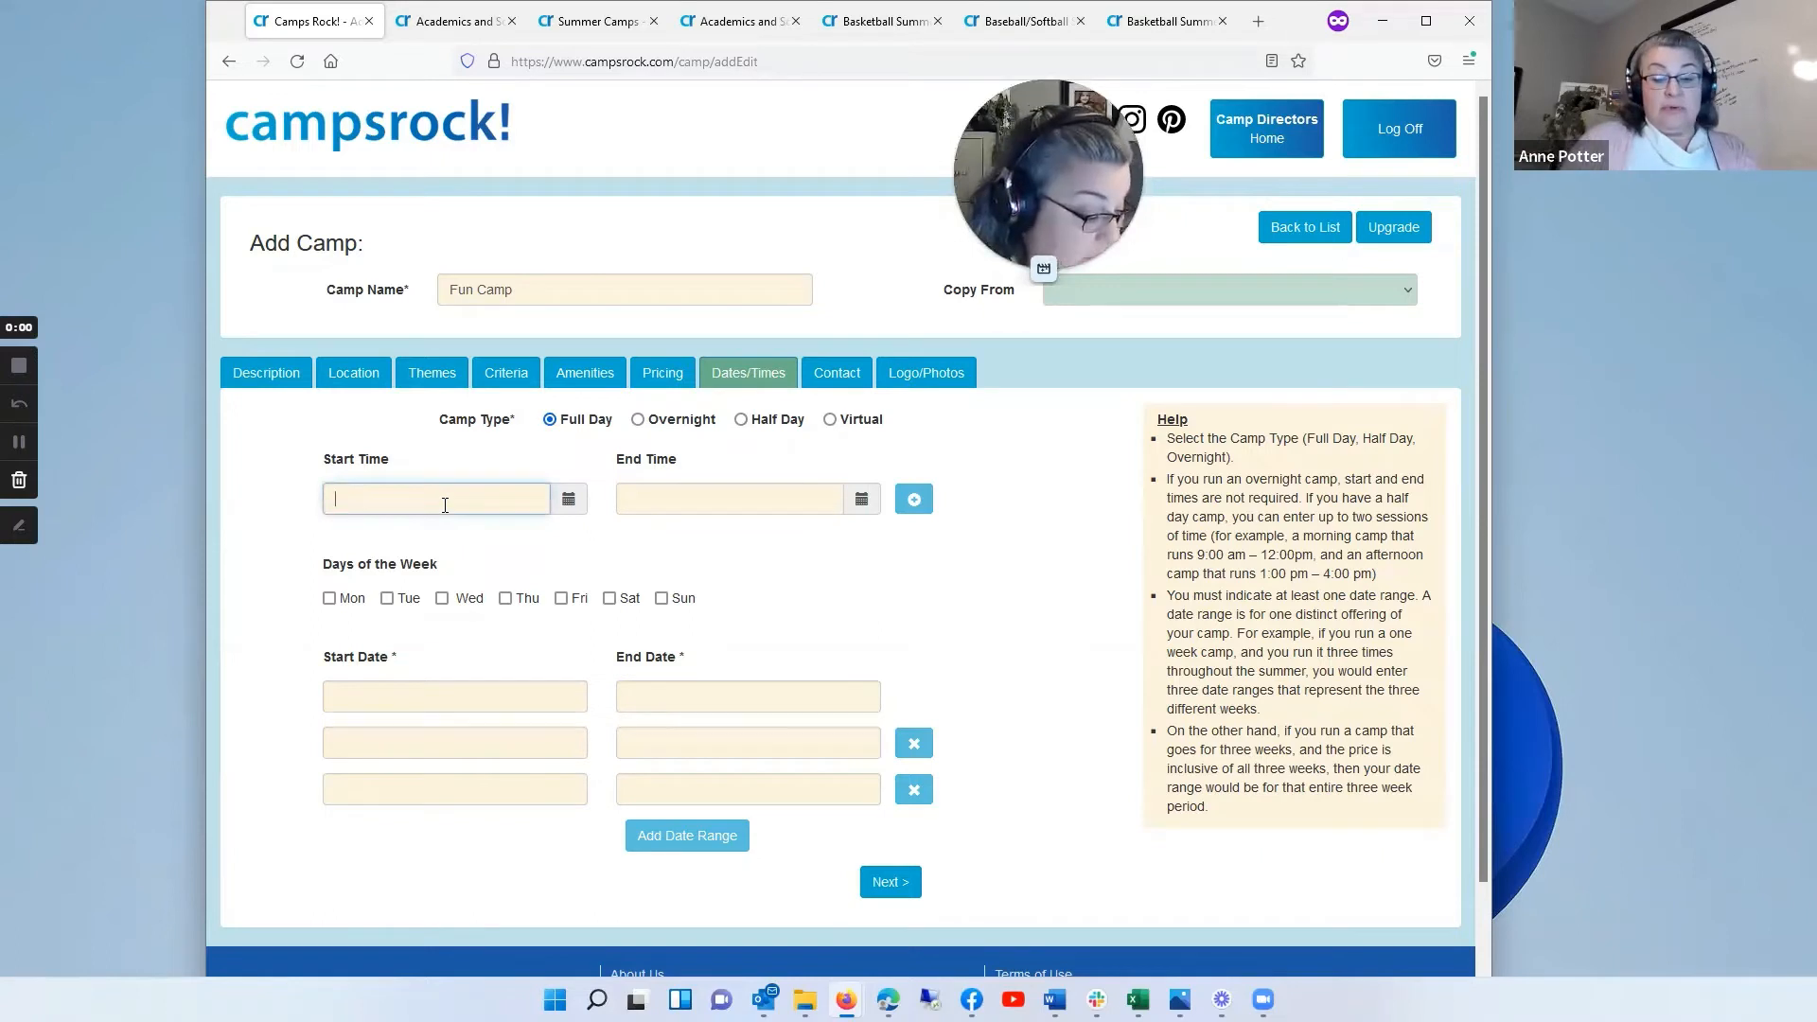
text(9am)
key(Tab)
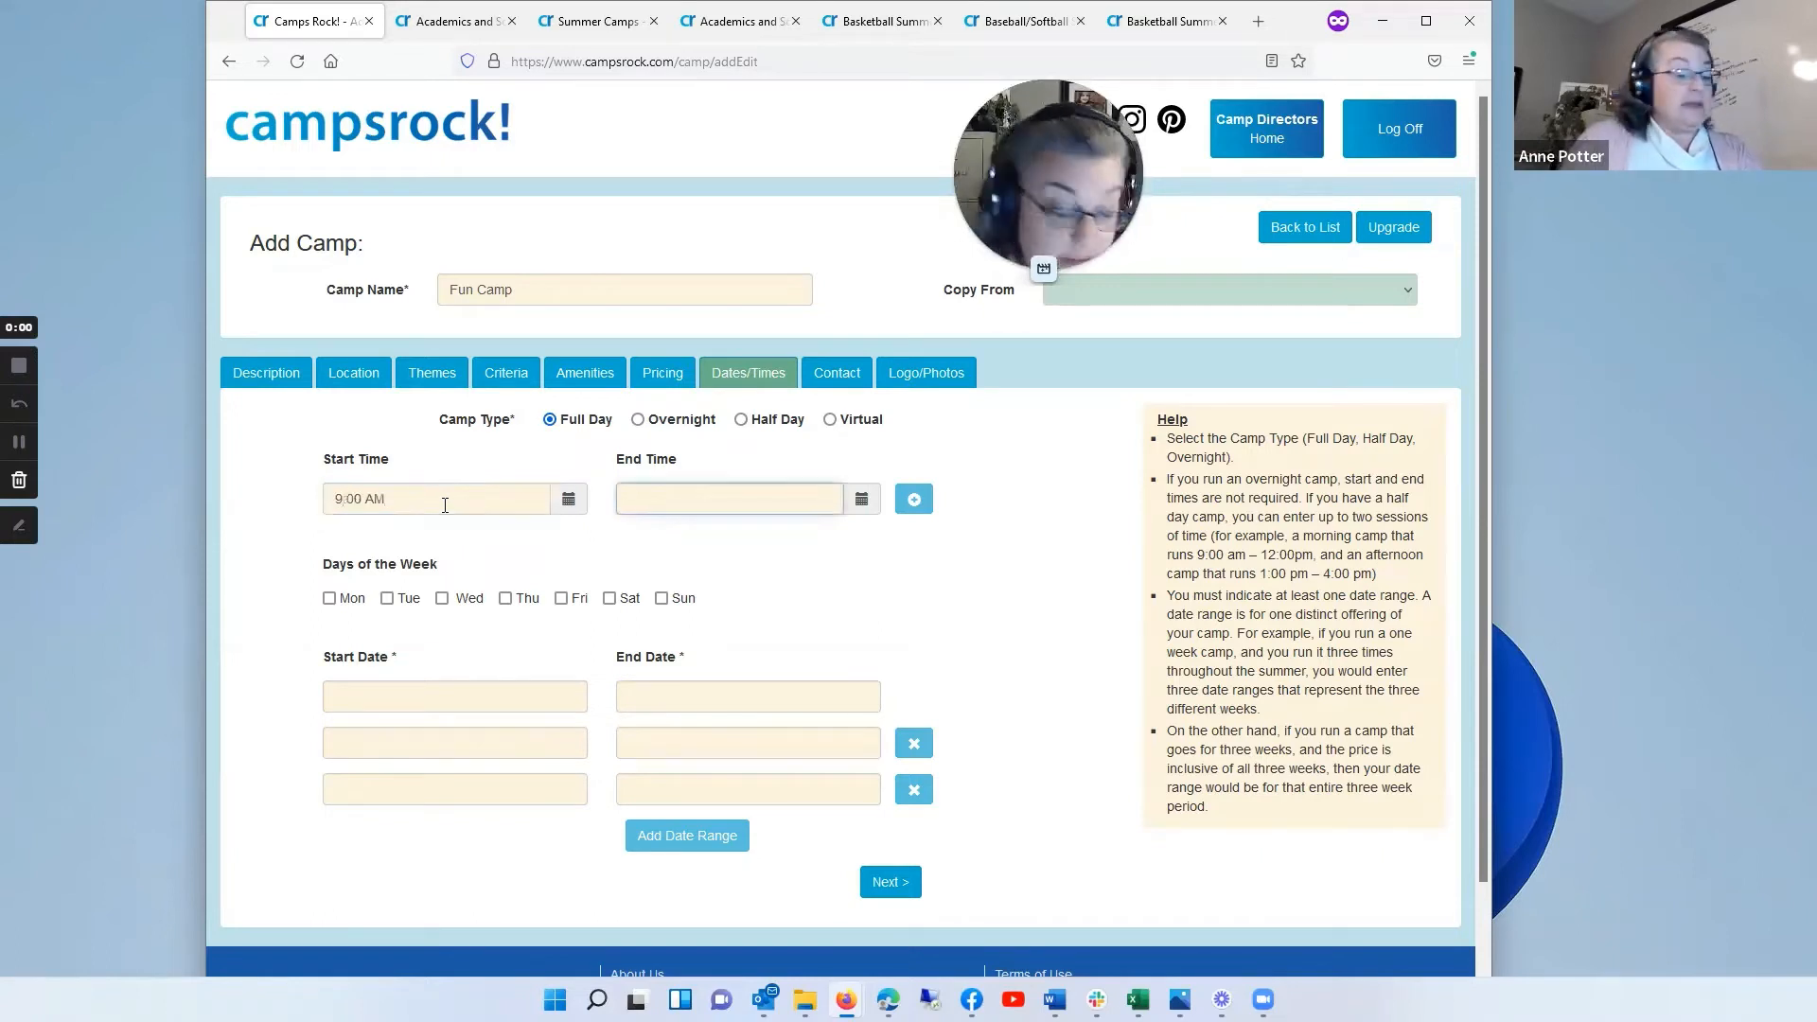
text(4am)
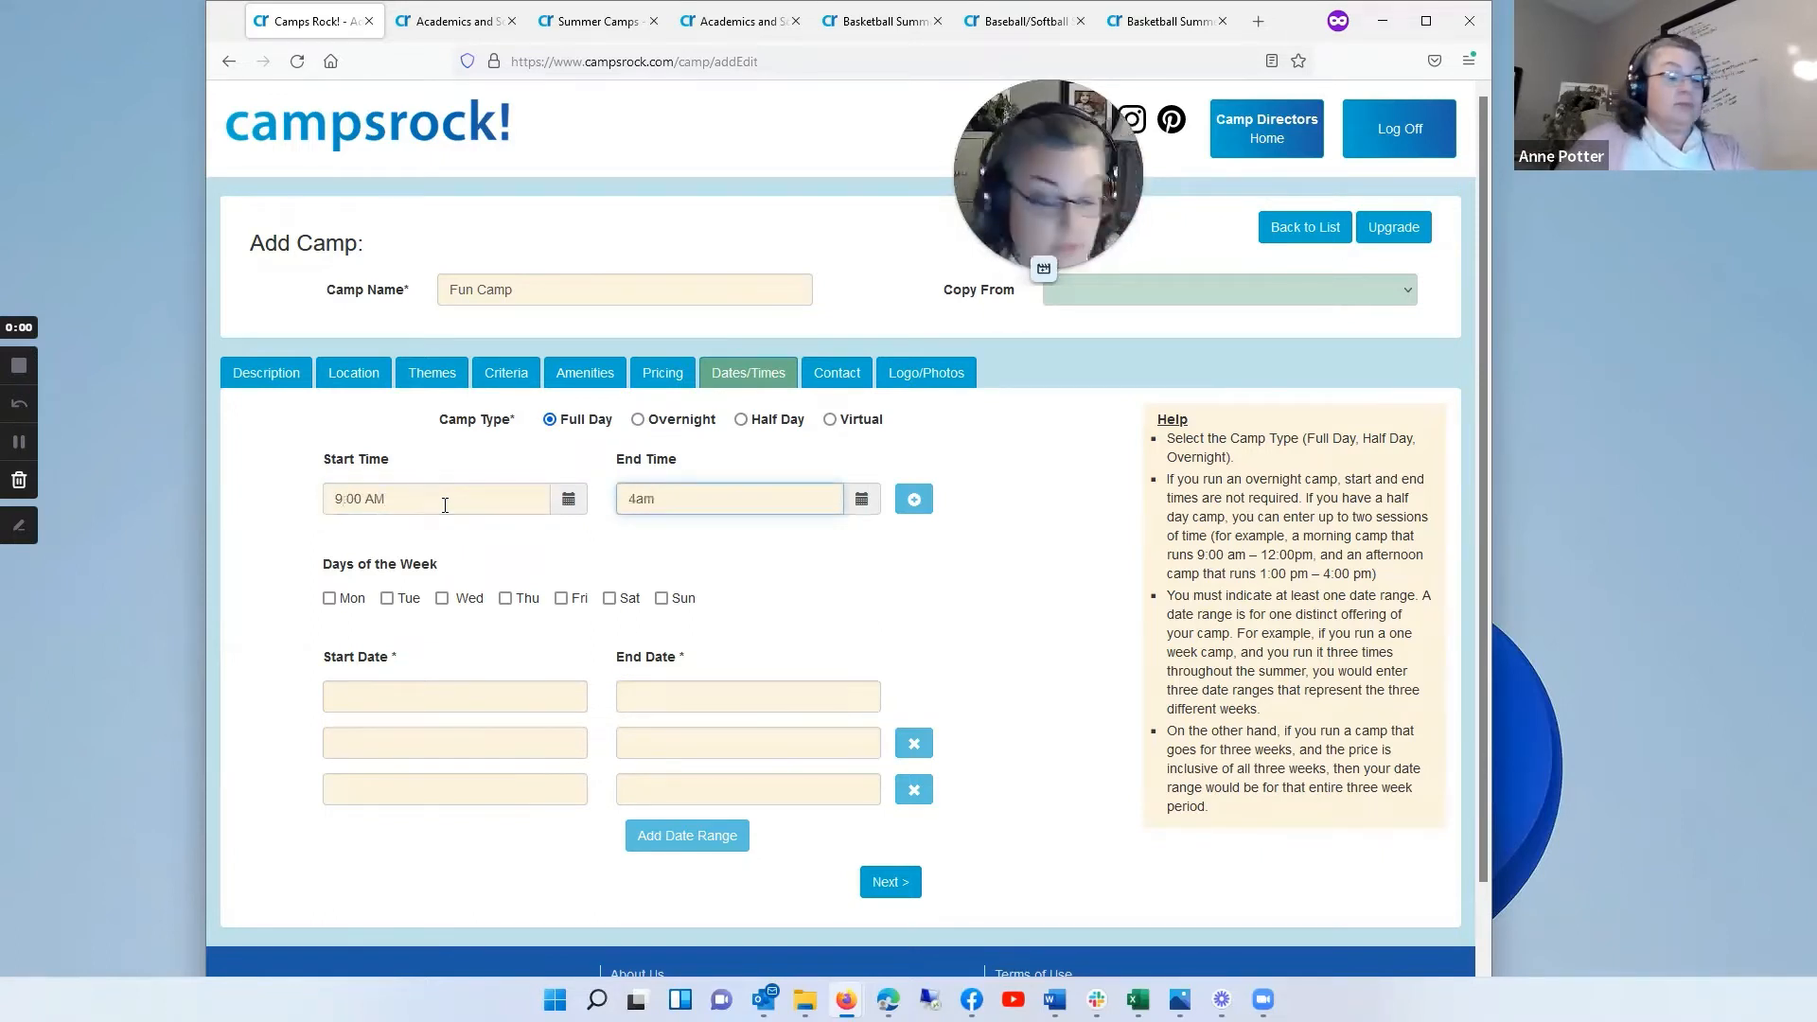
key(BackSpace)
text(pm)
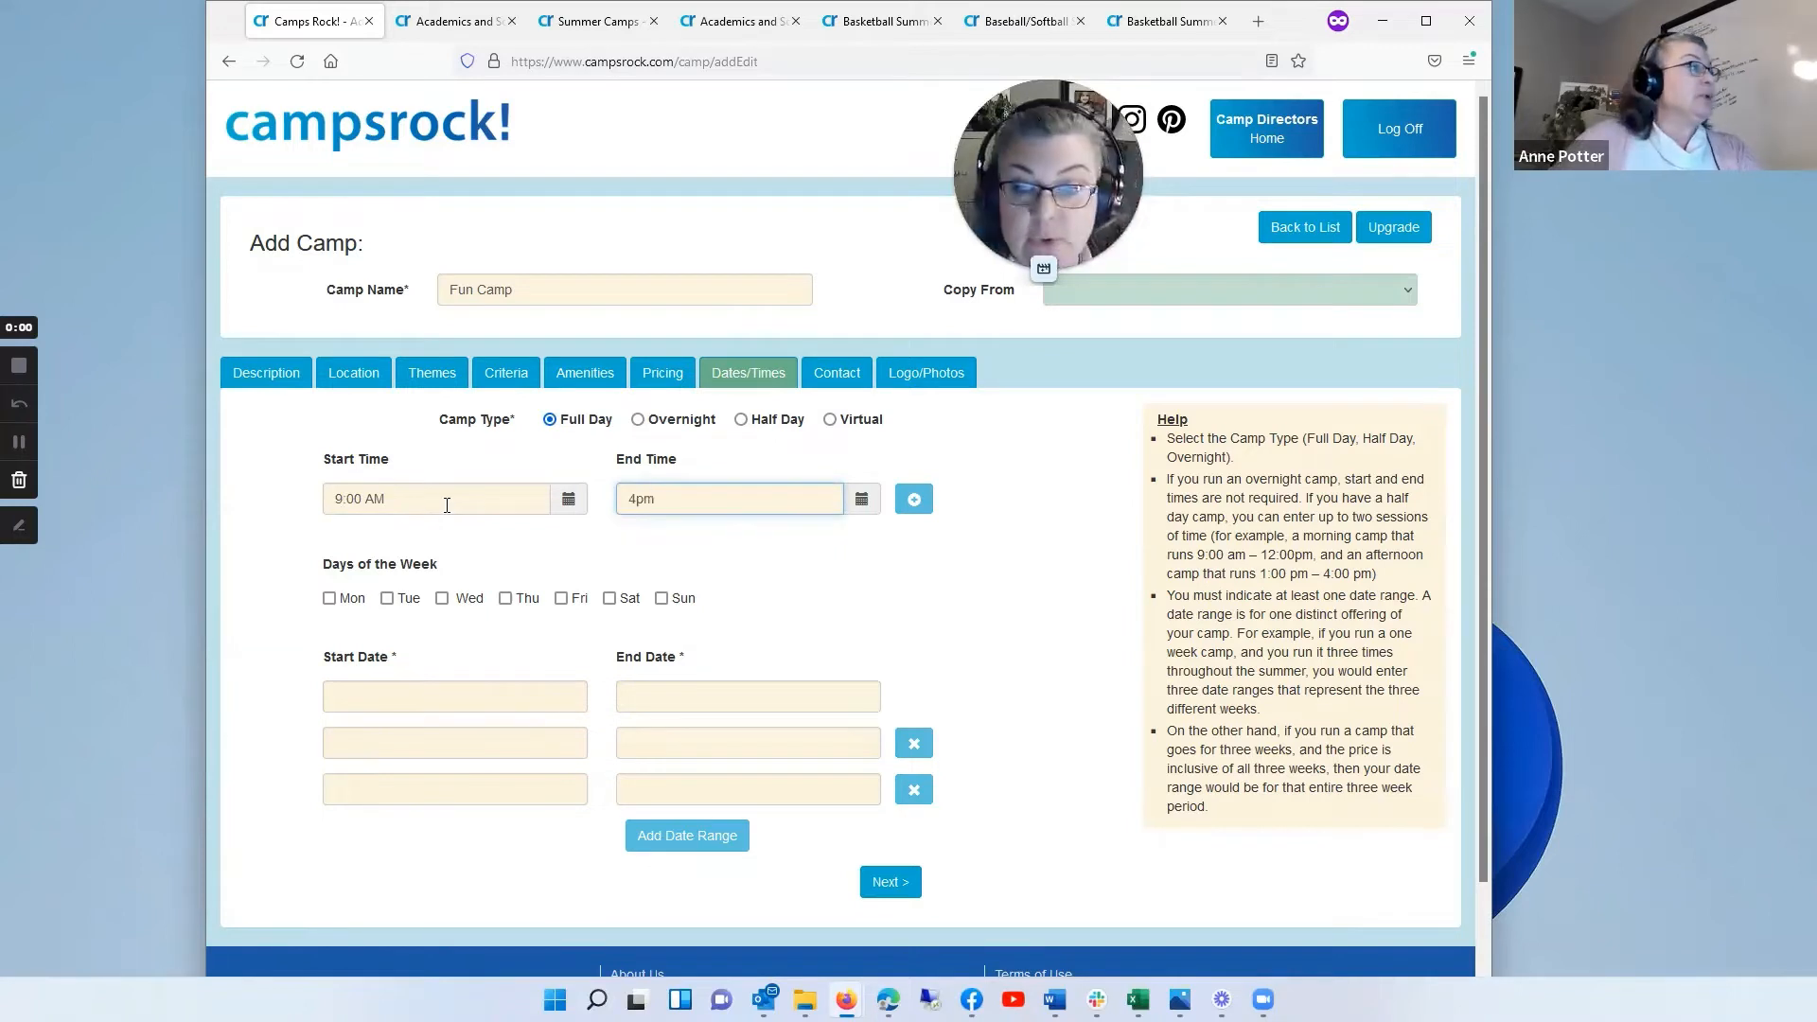
Step: Mark Mon, Tue, Wed and Thu as the camp's days of the week
click(331, 599)
click(387, 599)
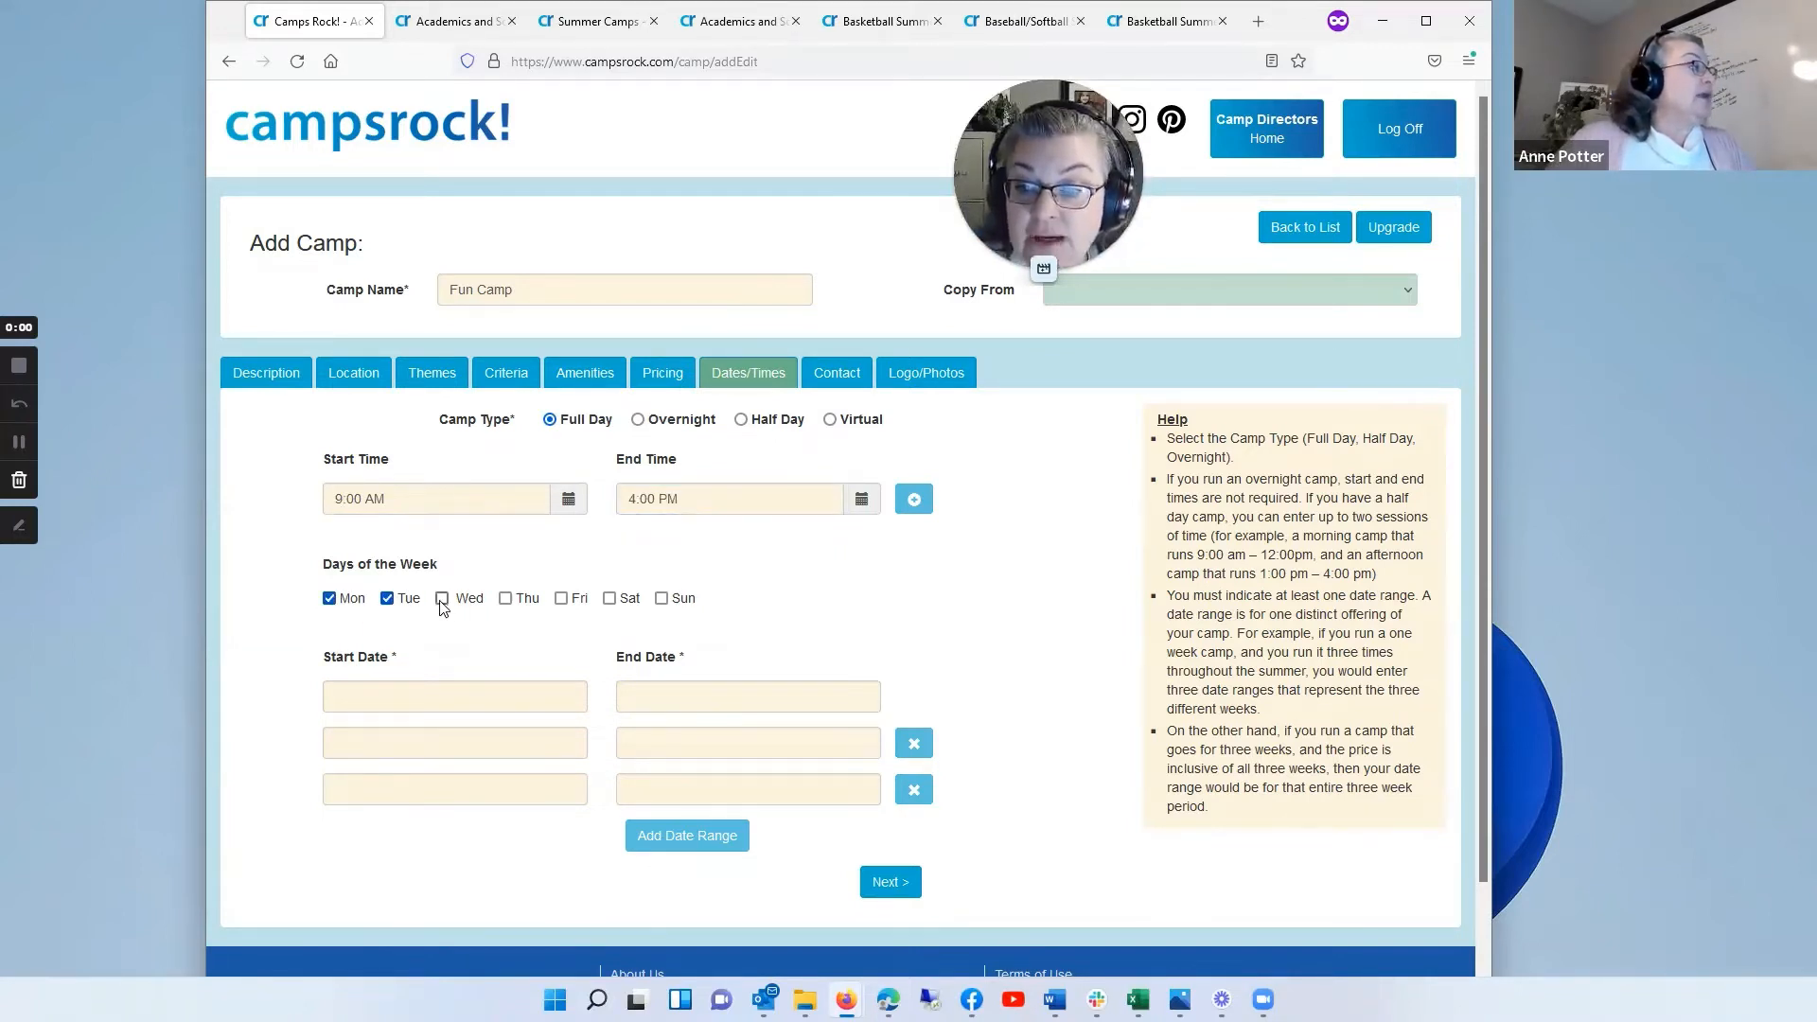
click(442, 600)
click(506, 599)
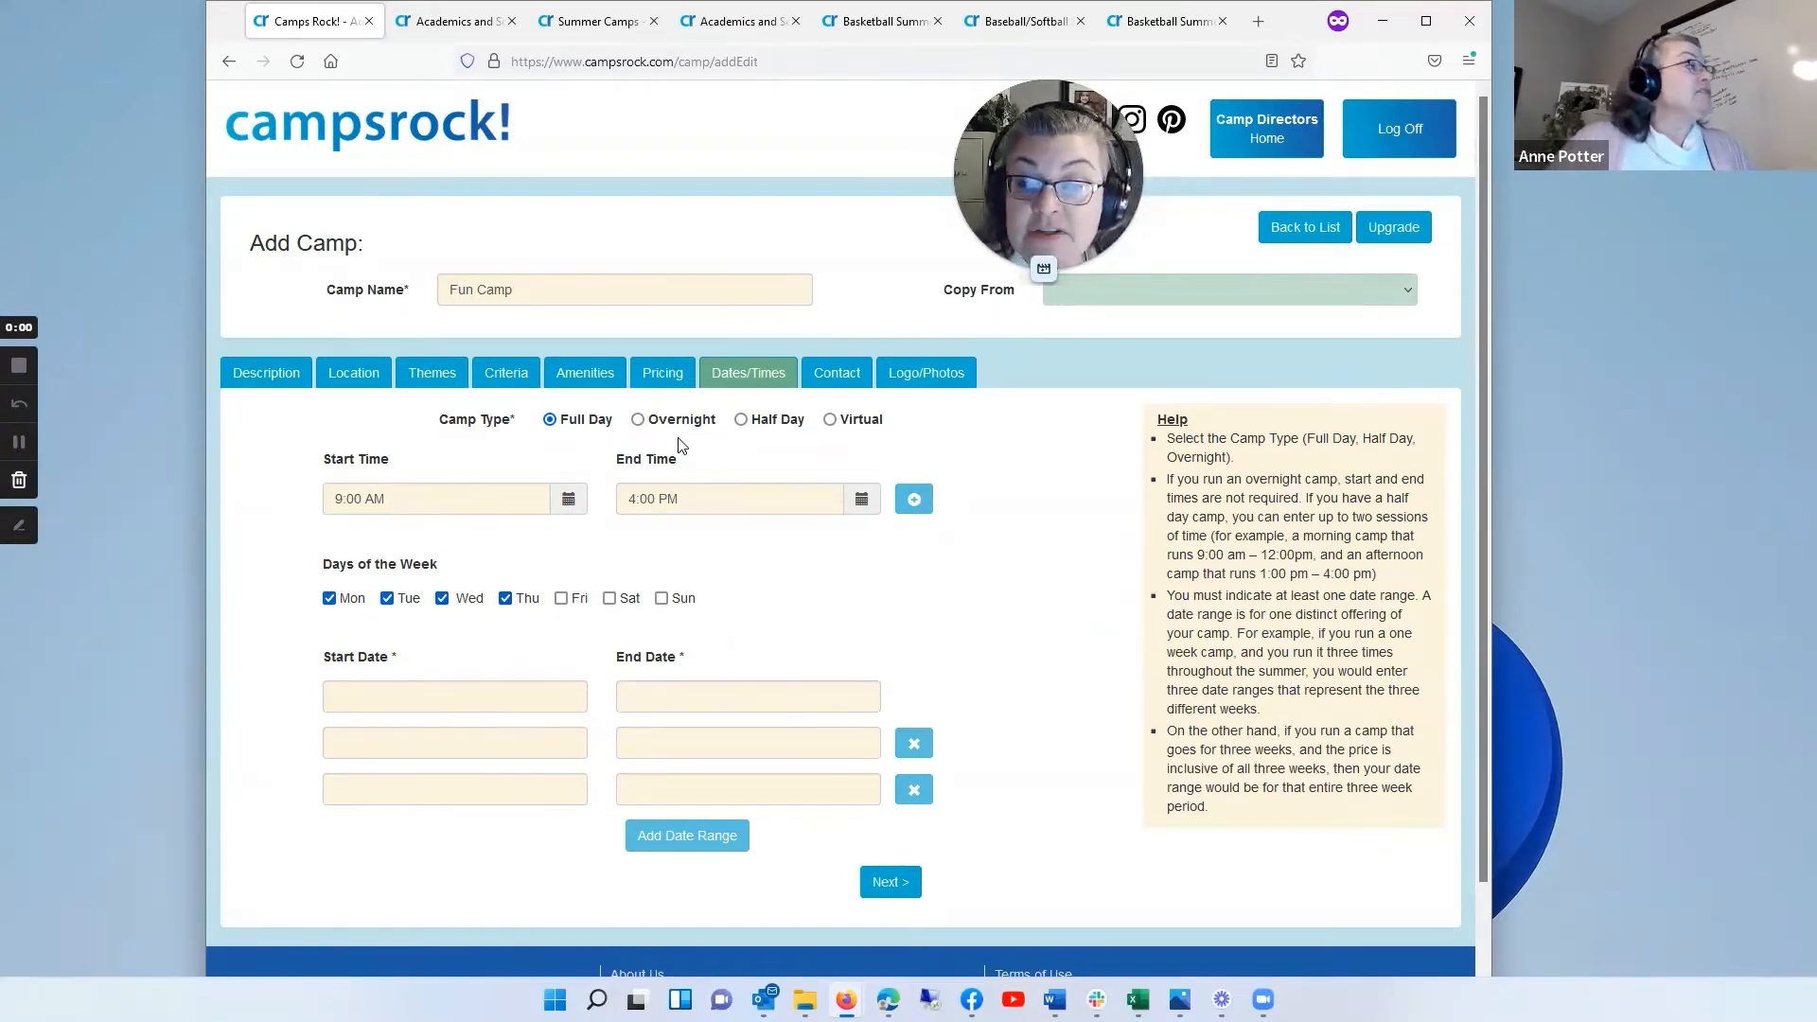
Step: Add a second start and end time row, and try the Half Day camp type before restoring Full Day
click(914, 503)
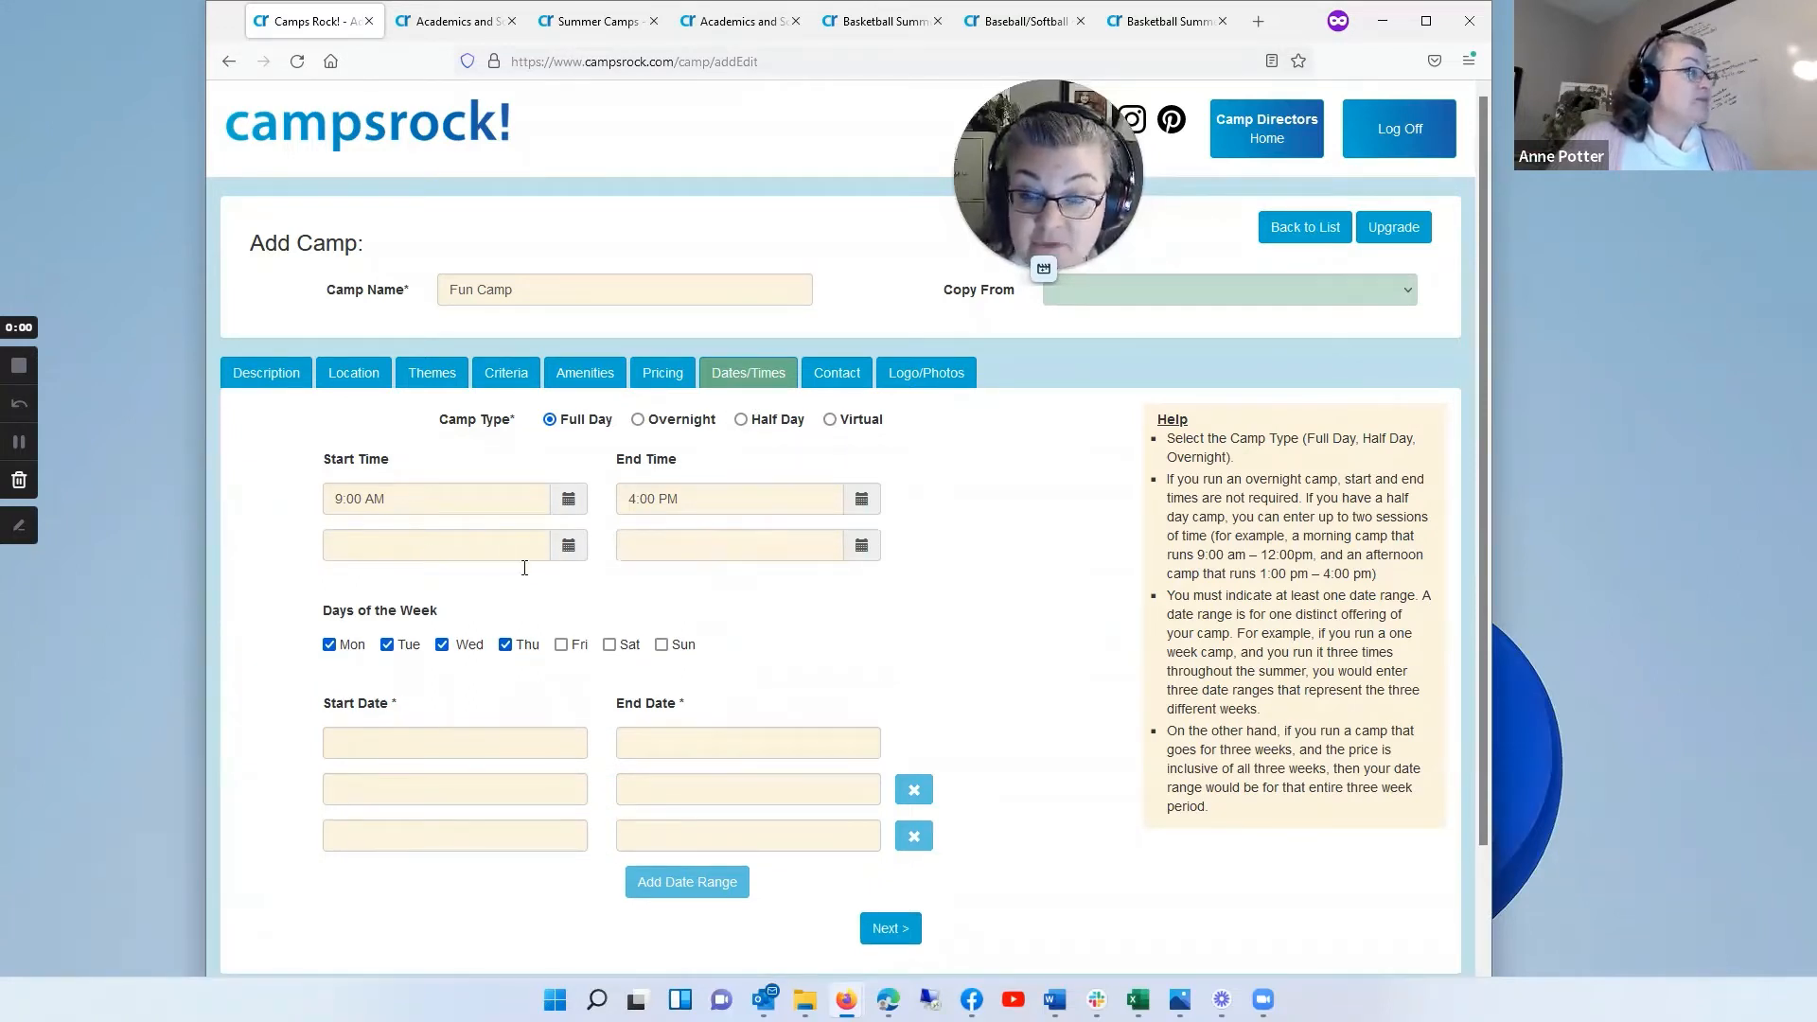
click(741, 419)
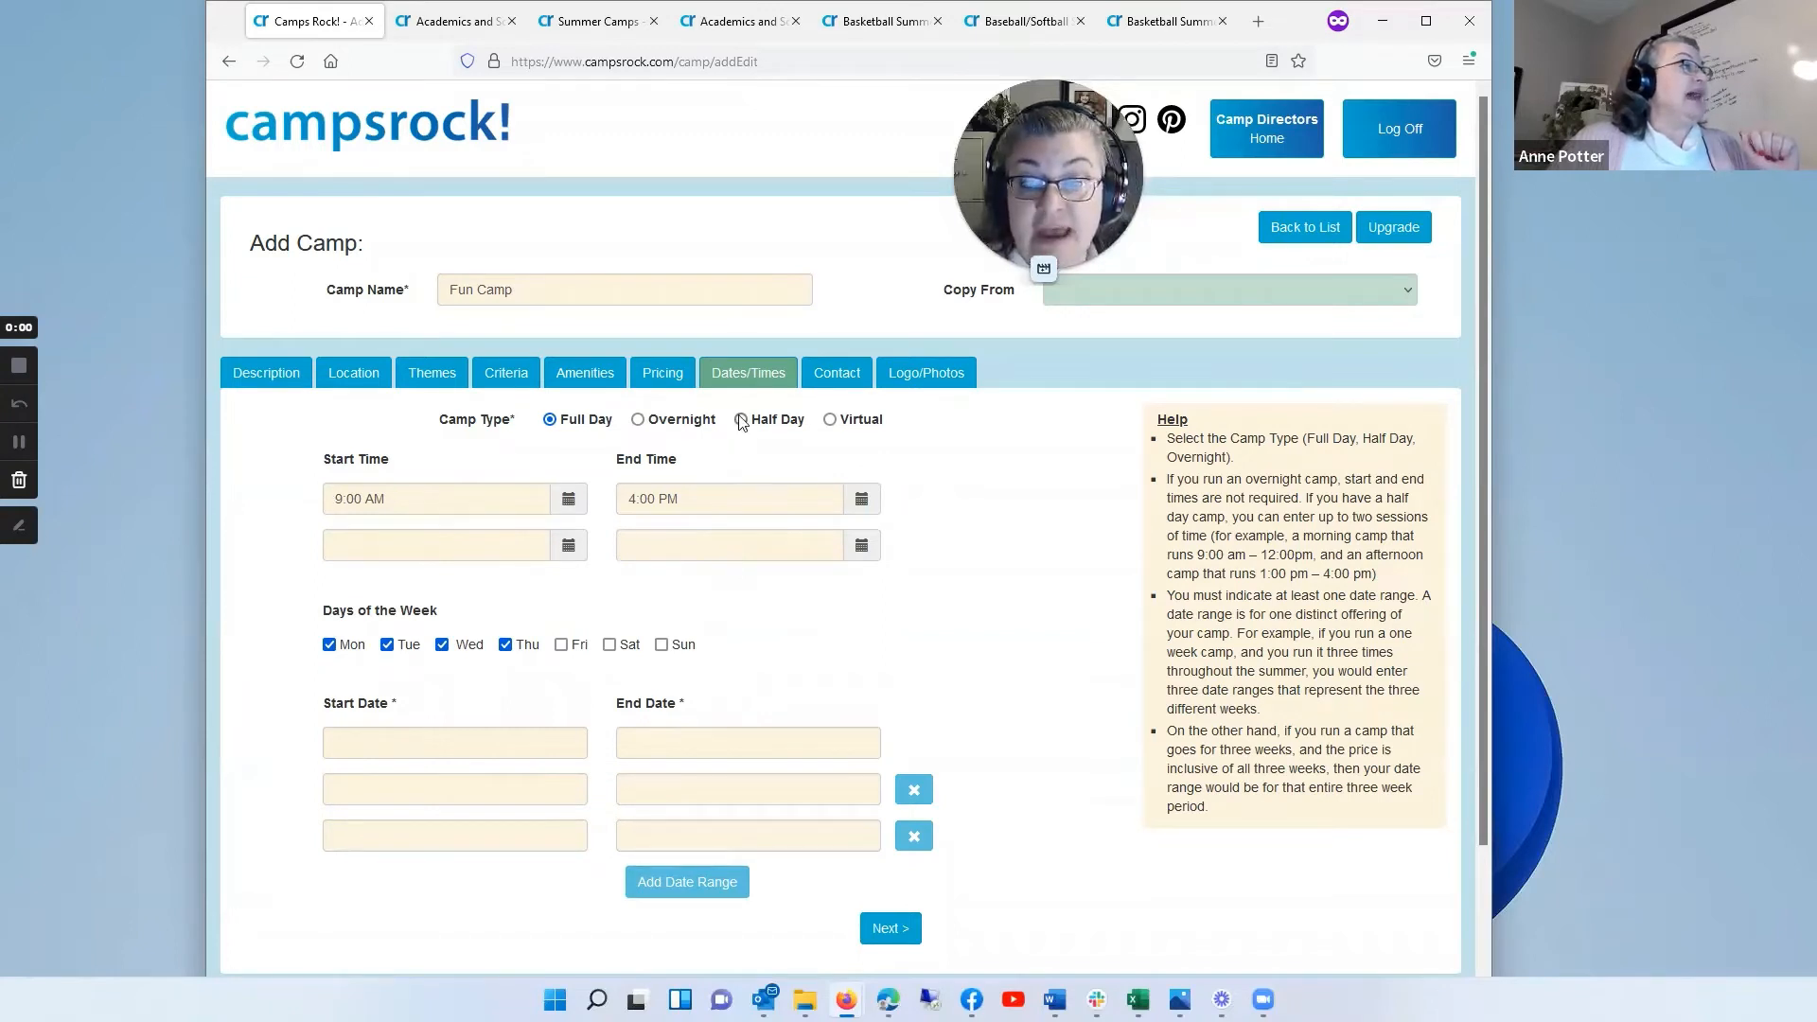
click(551, 420)
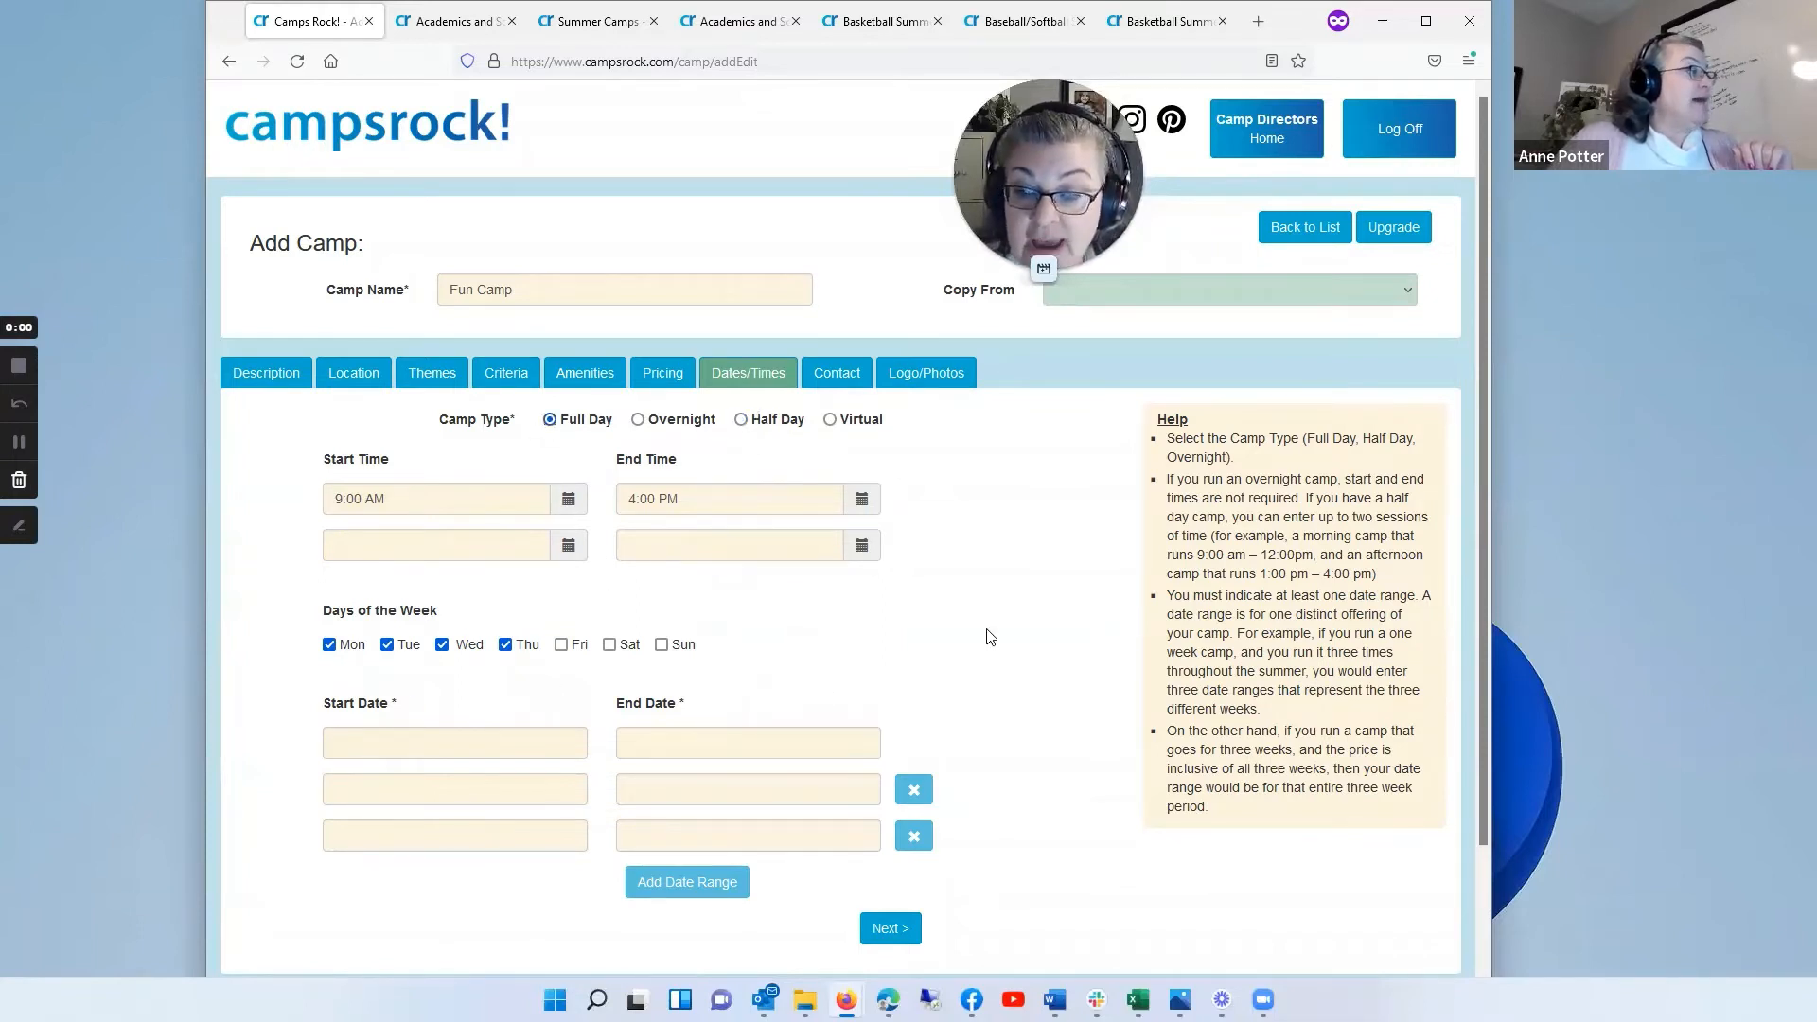
Step: Set the start date of the first date range to 06/20/2022
scroll(946, 616, down, 2)
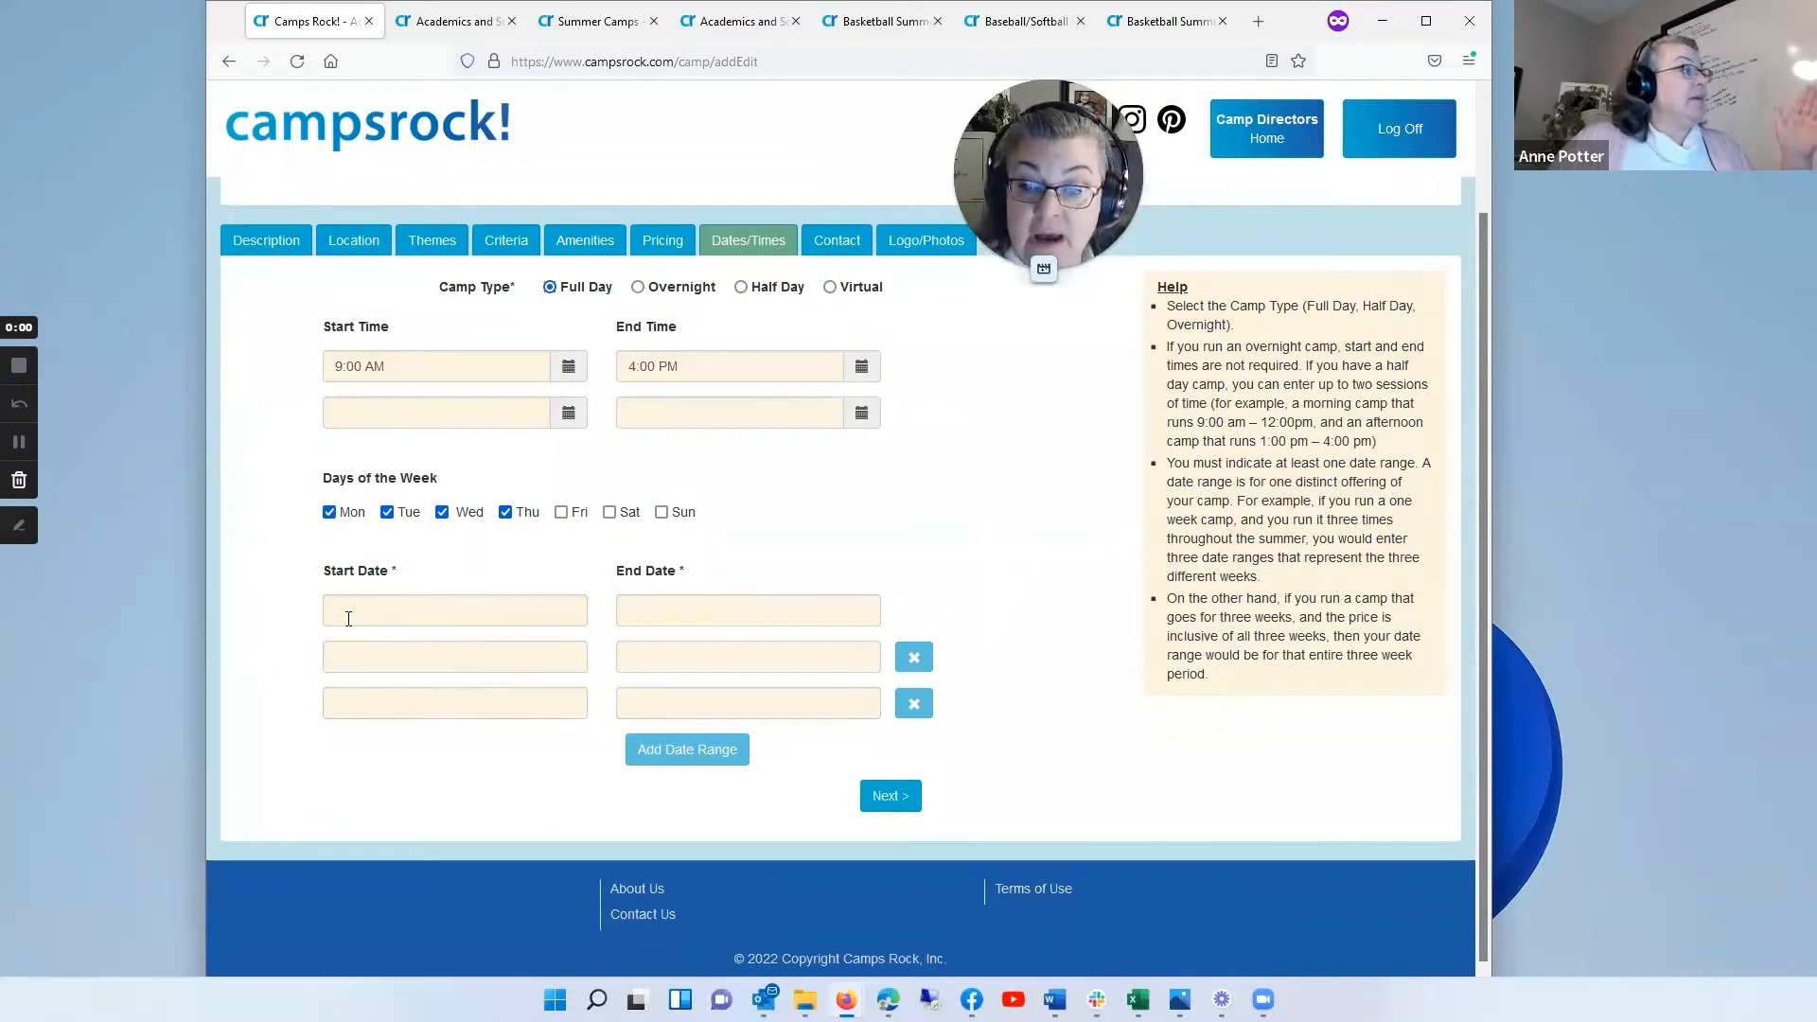
click(450, 610)
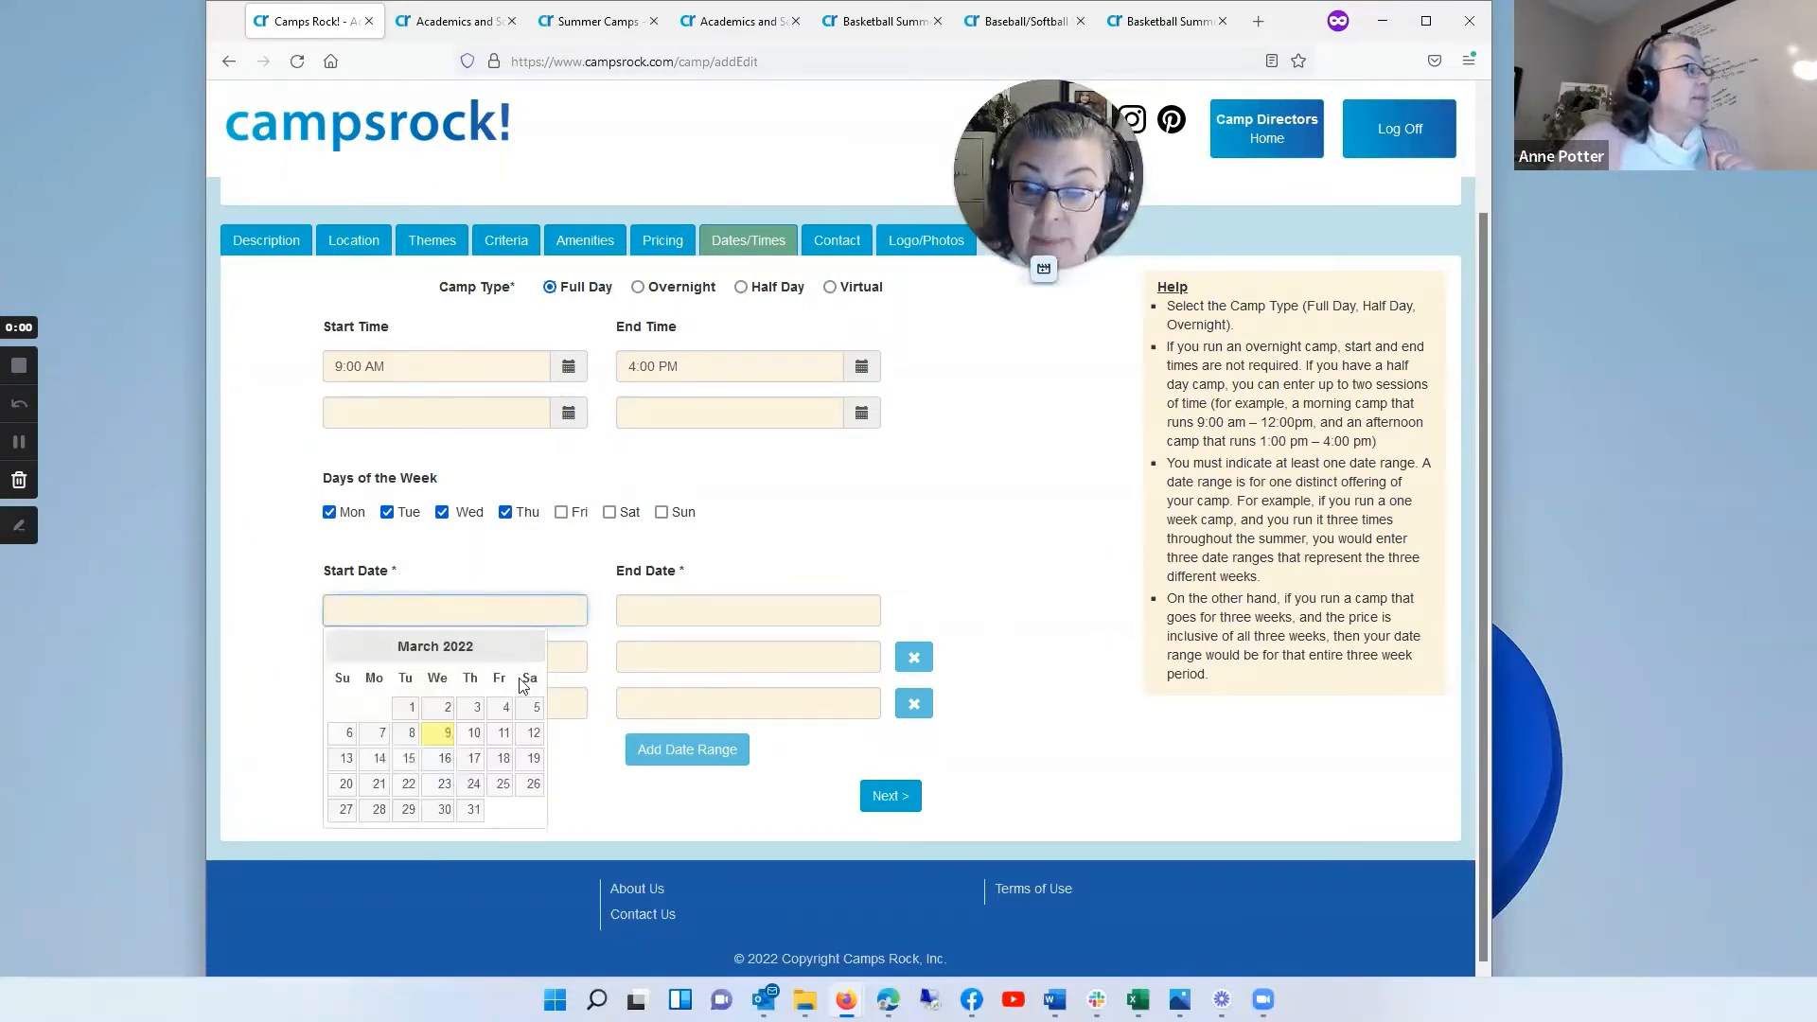
click(531, 649)
click(532, 650)
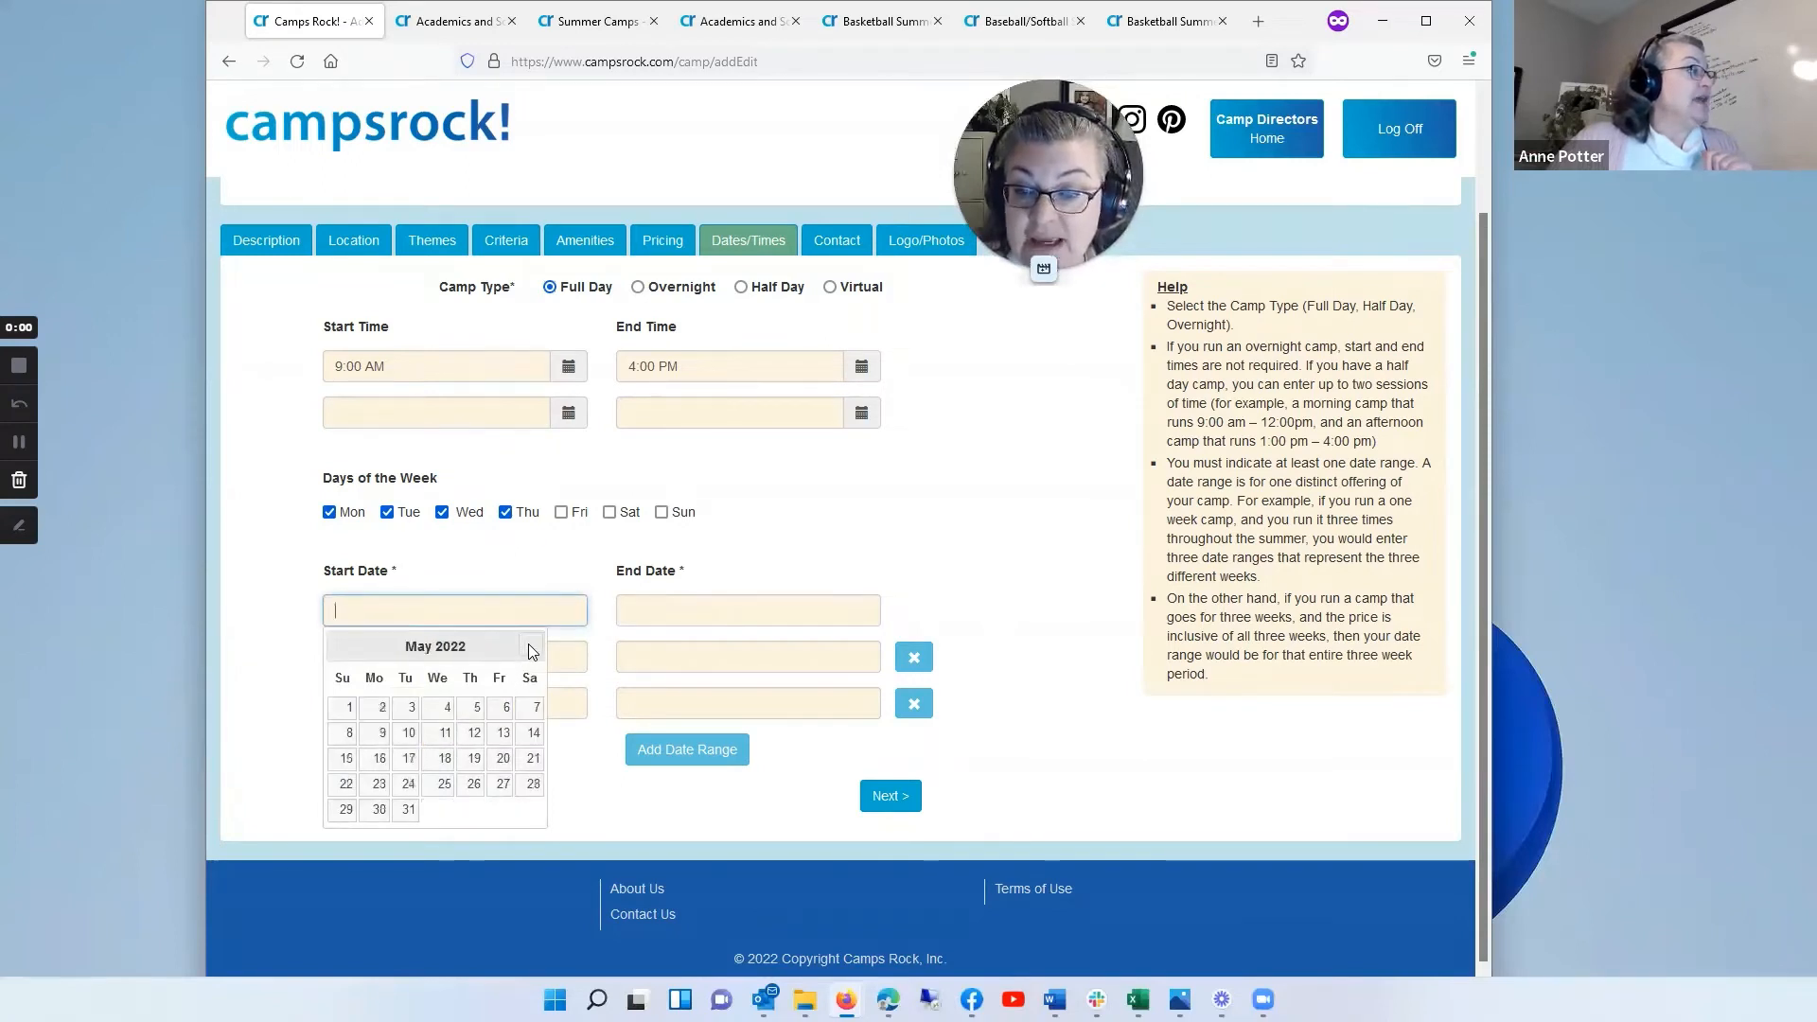
click(531, 650)
click(377, 785)
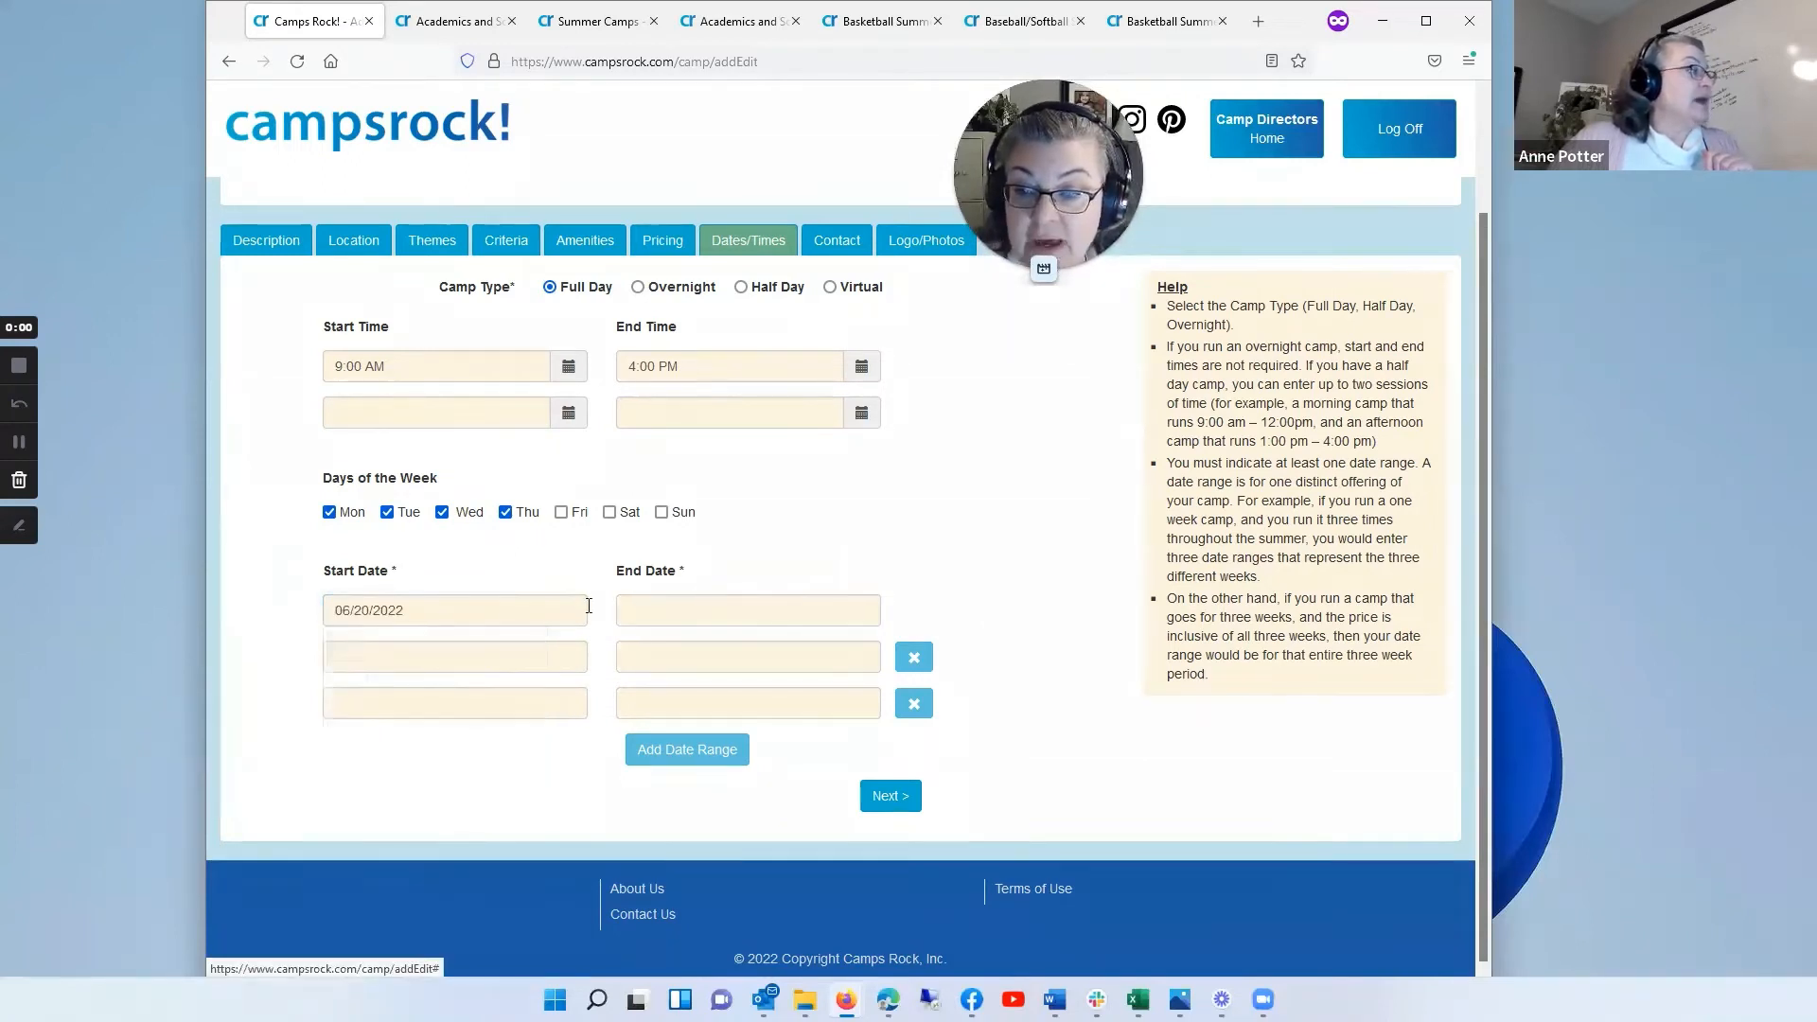
Step: Set the end date of the first date range to 06/24/2022
click(662, 611)
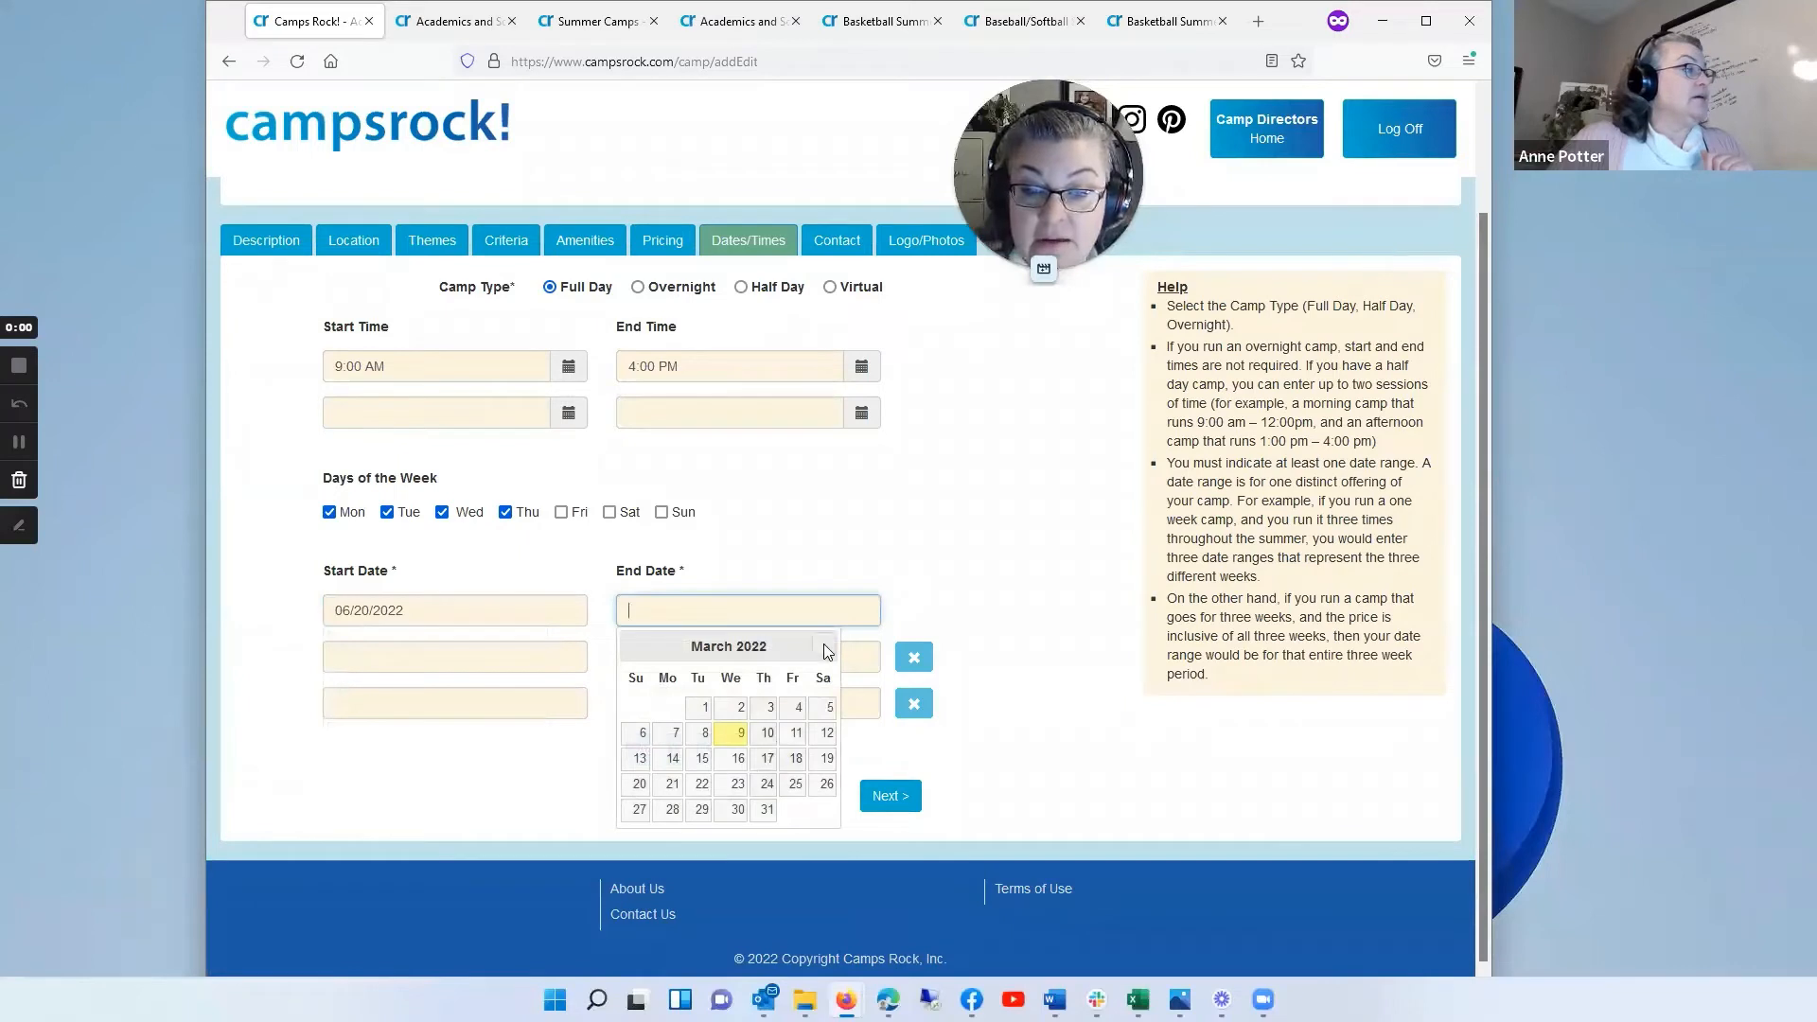
click(828, 651)
click(824, 652)
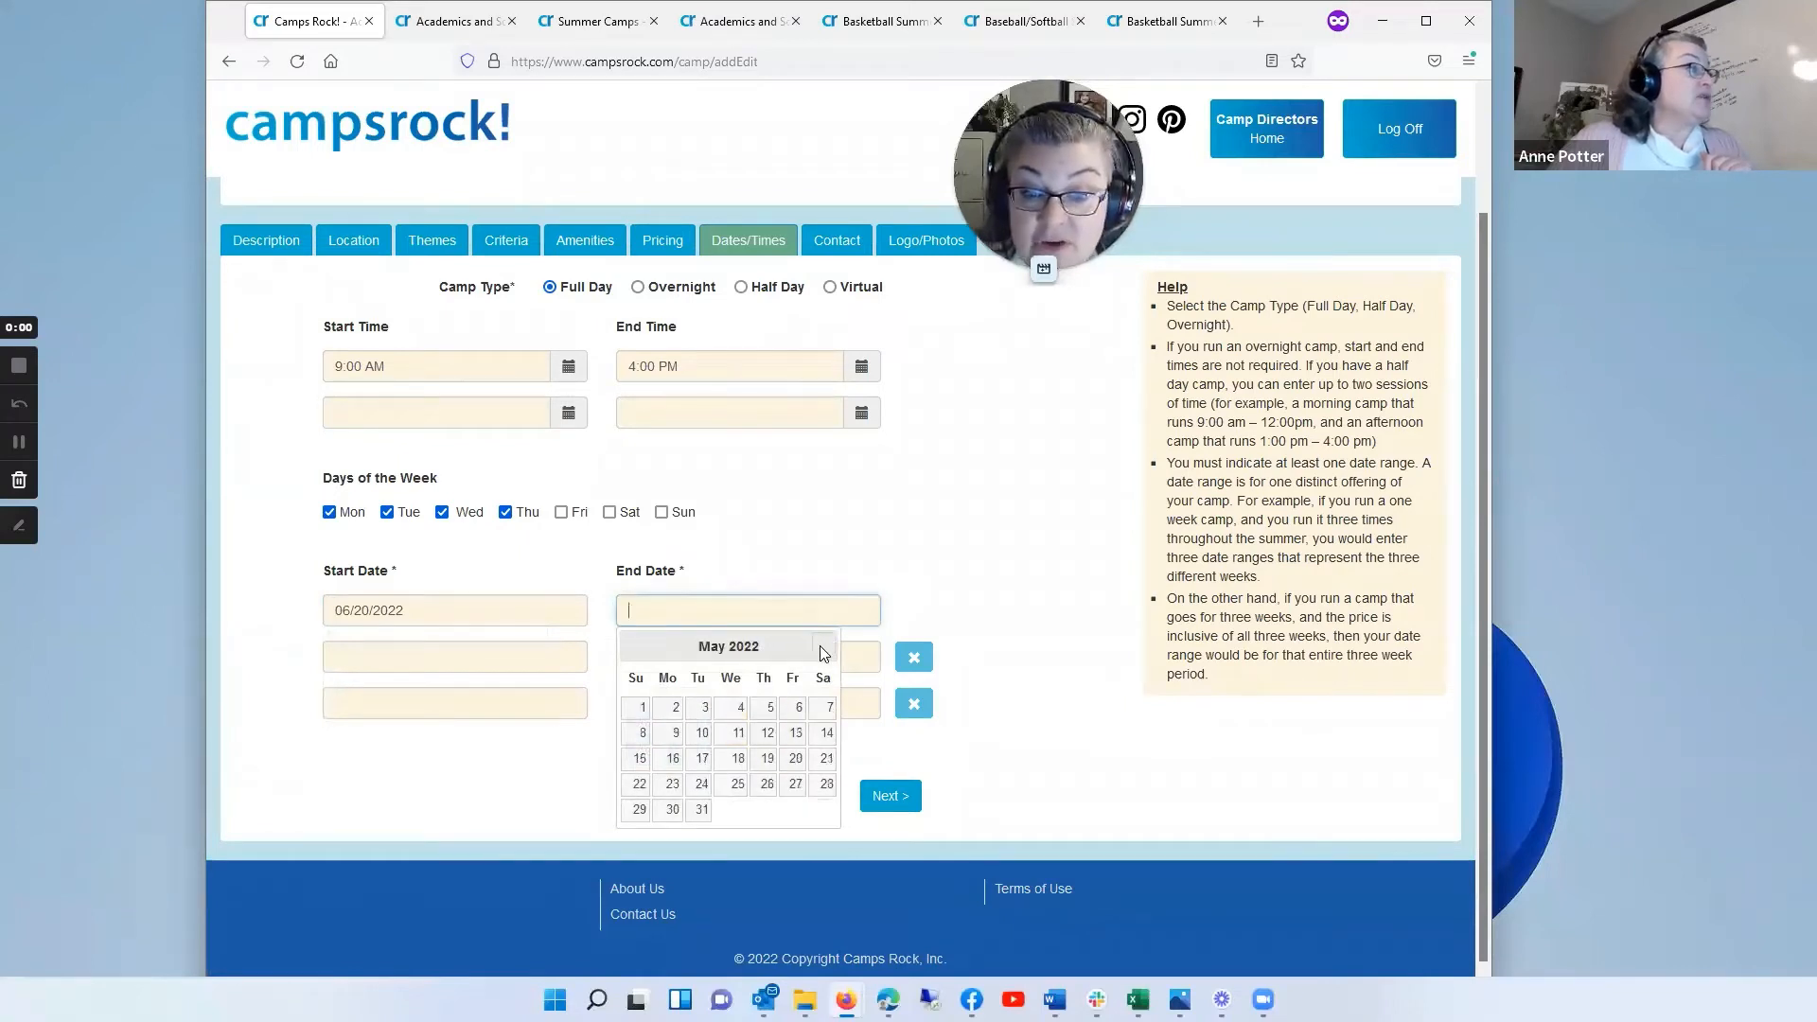
click(822, 652)
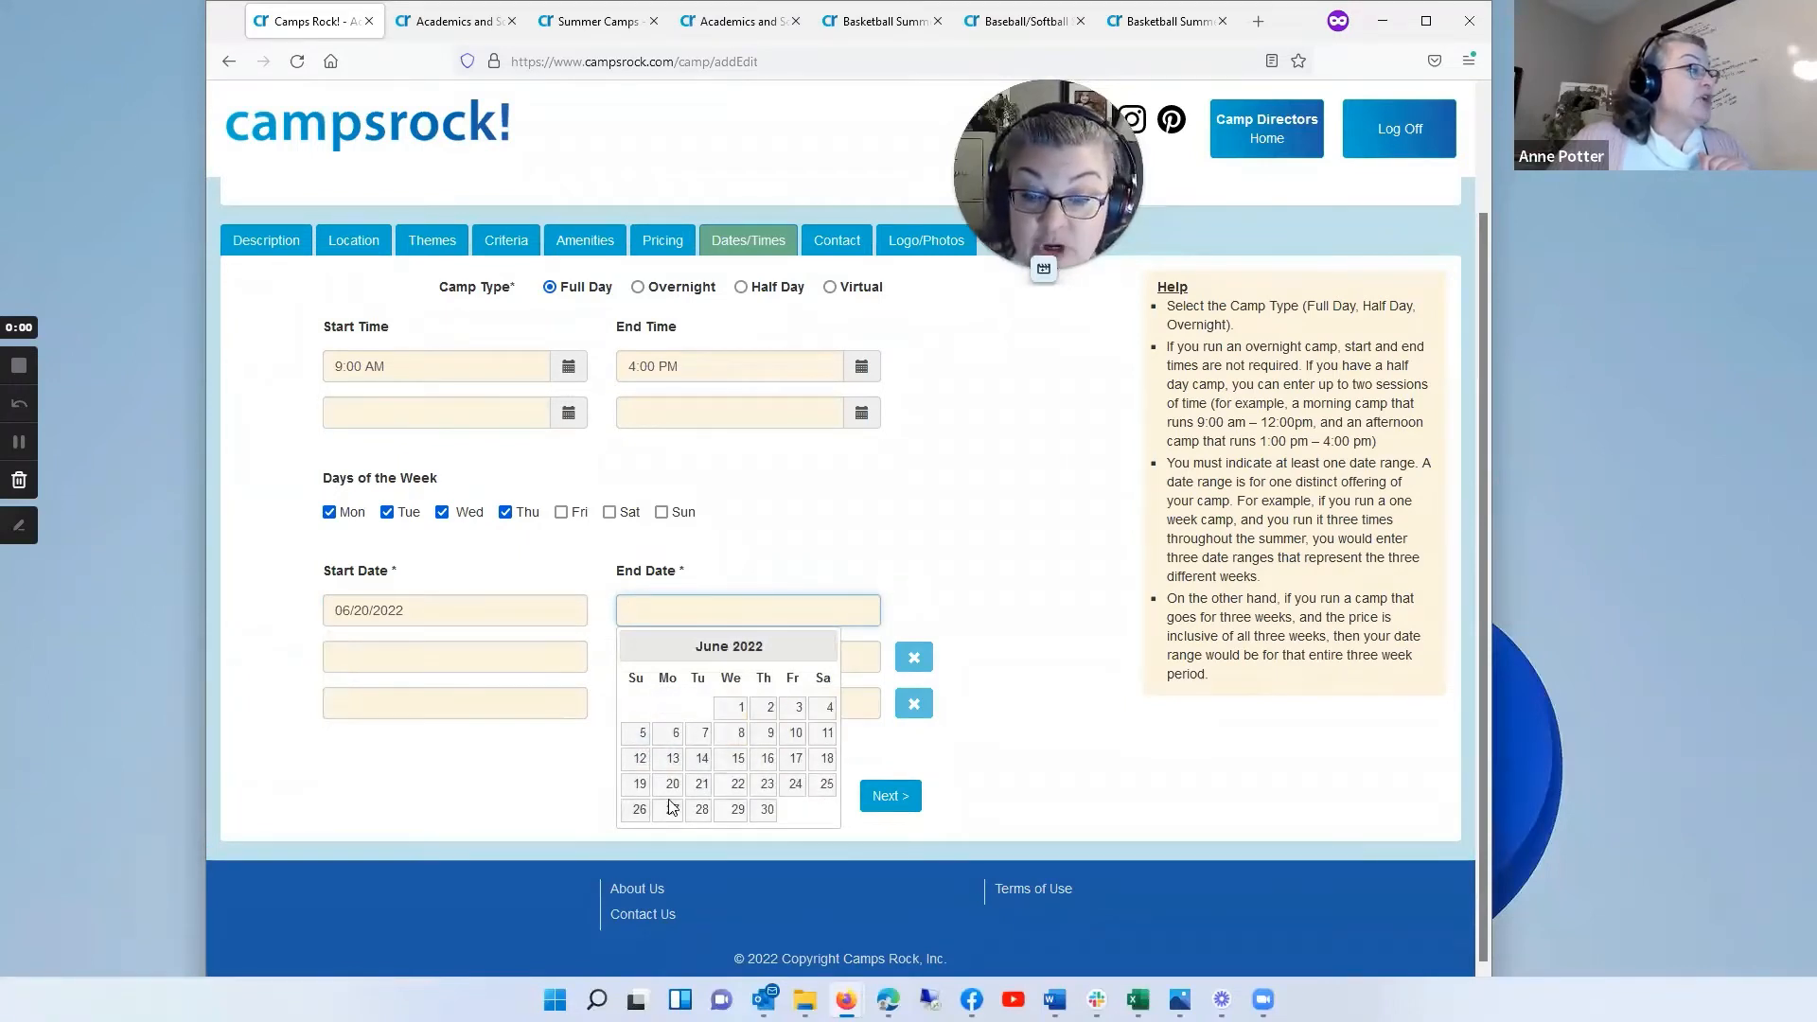
click(795, 785)
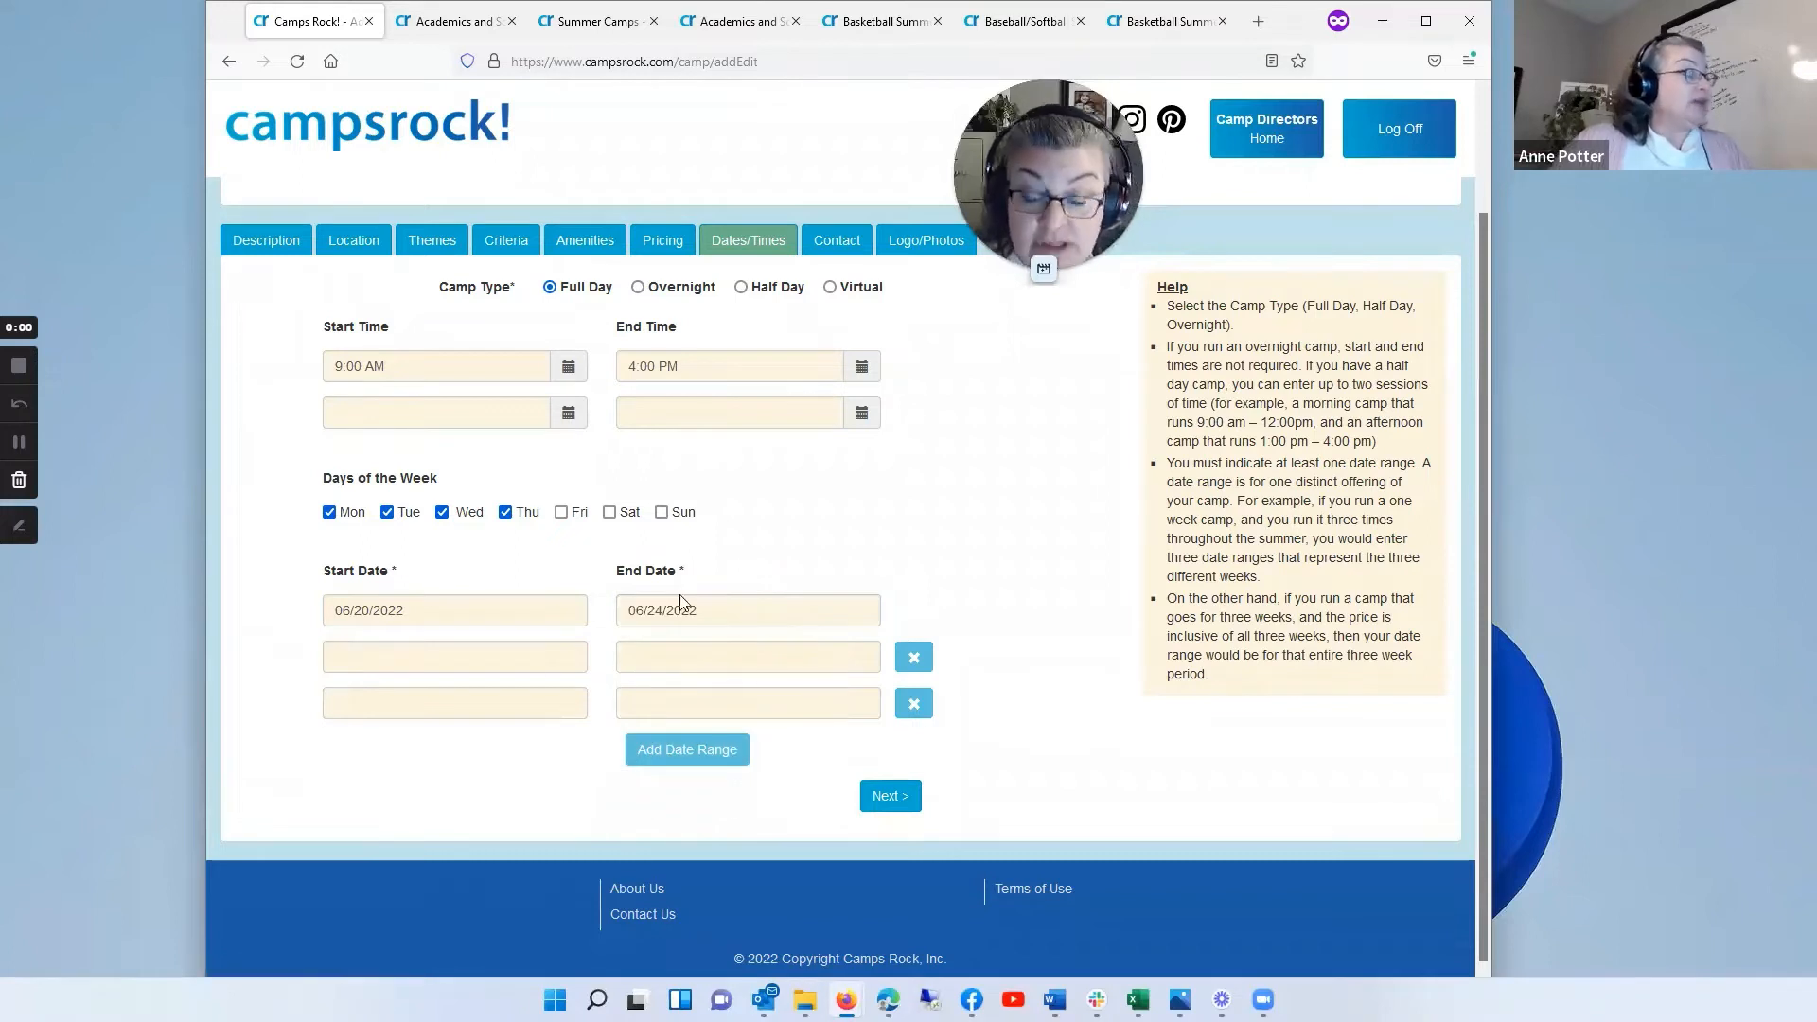
Step: Add three more empty date range rows for further camp sessions
click(705, 753)
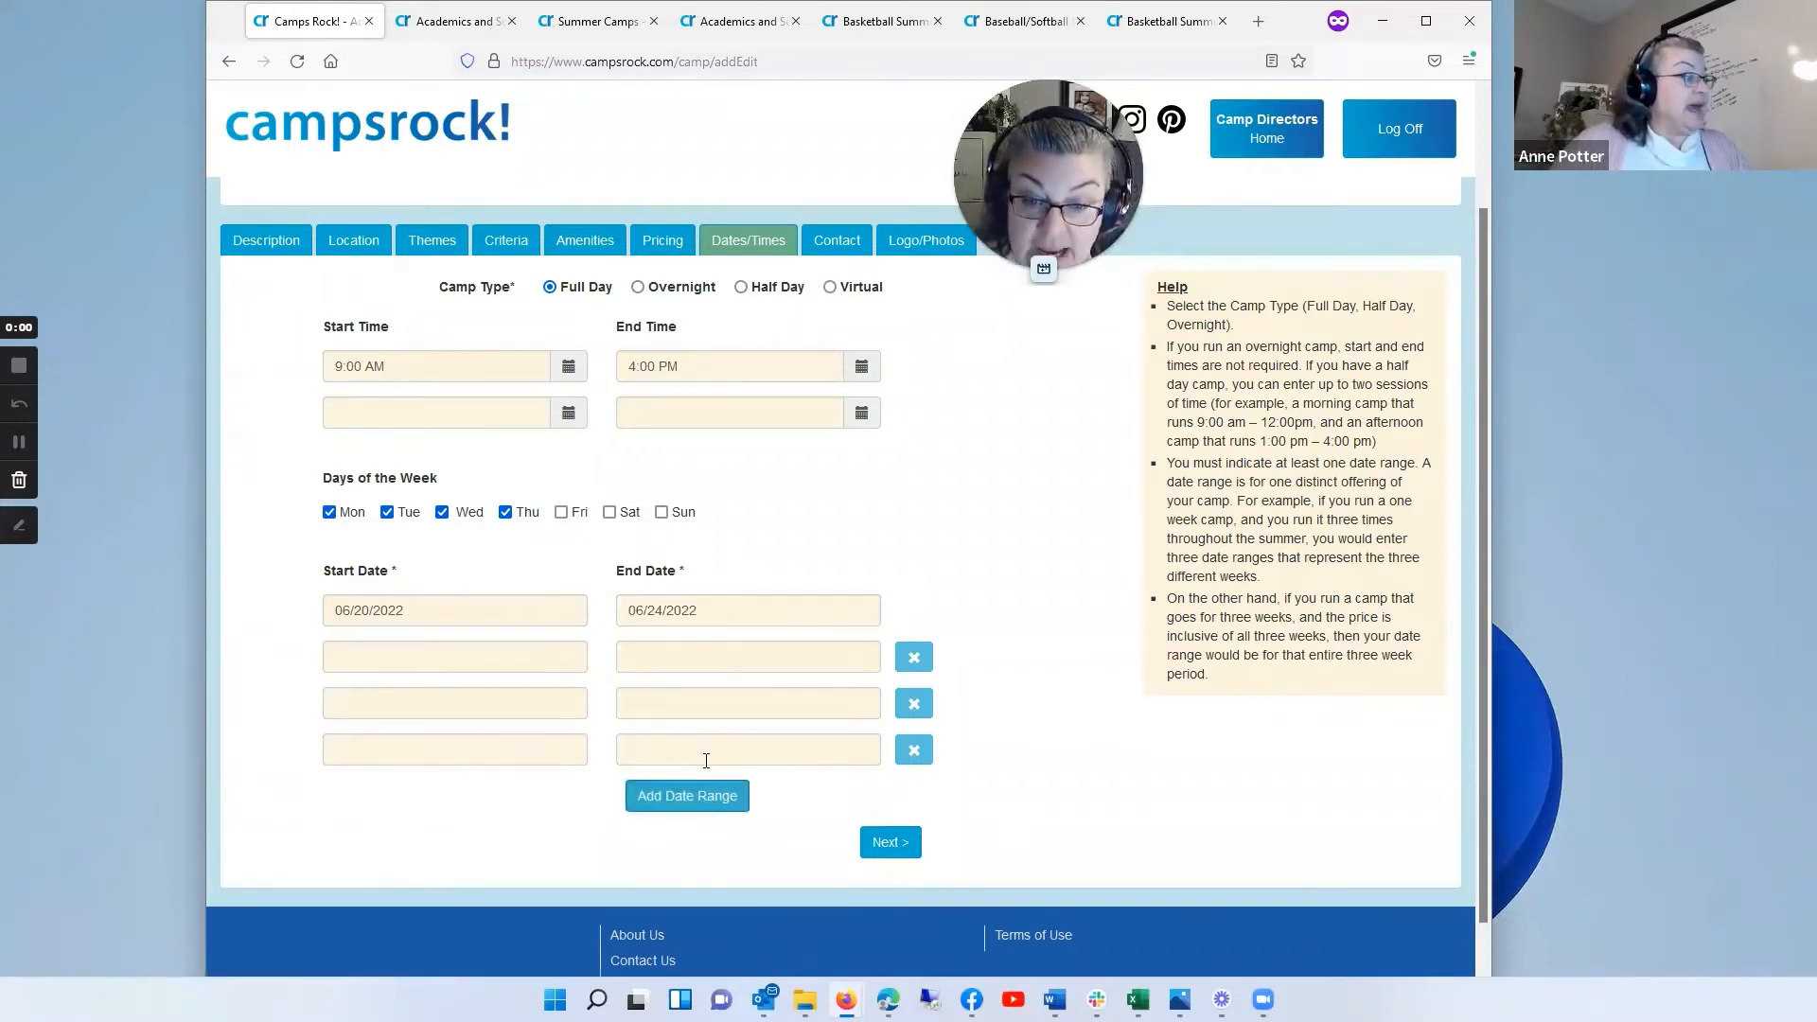
click(704, 793)
click(712, 852)
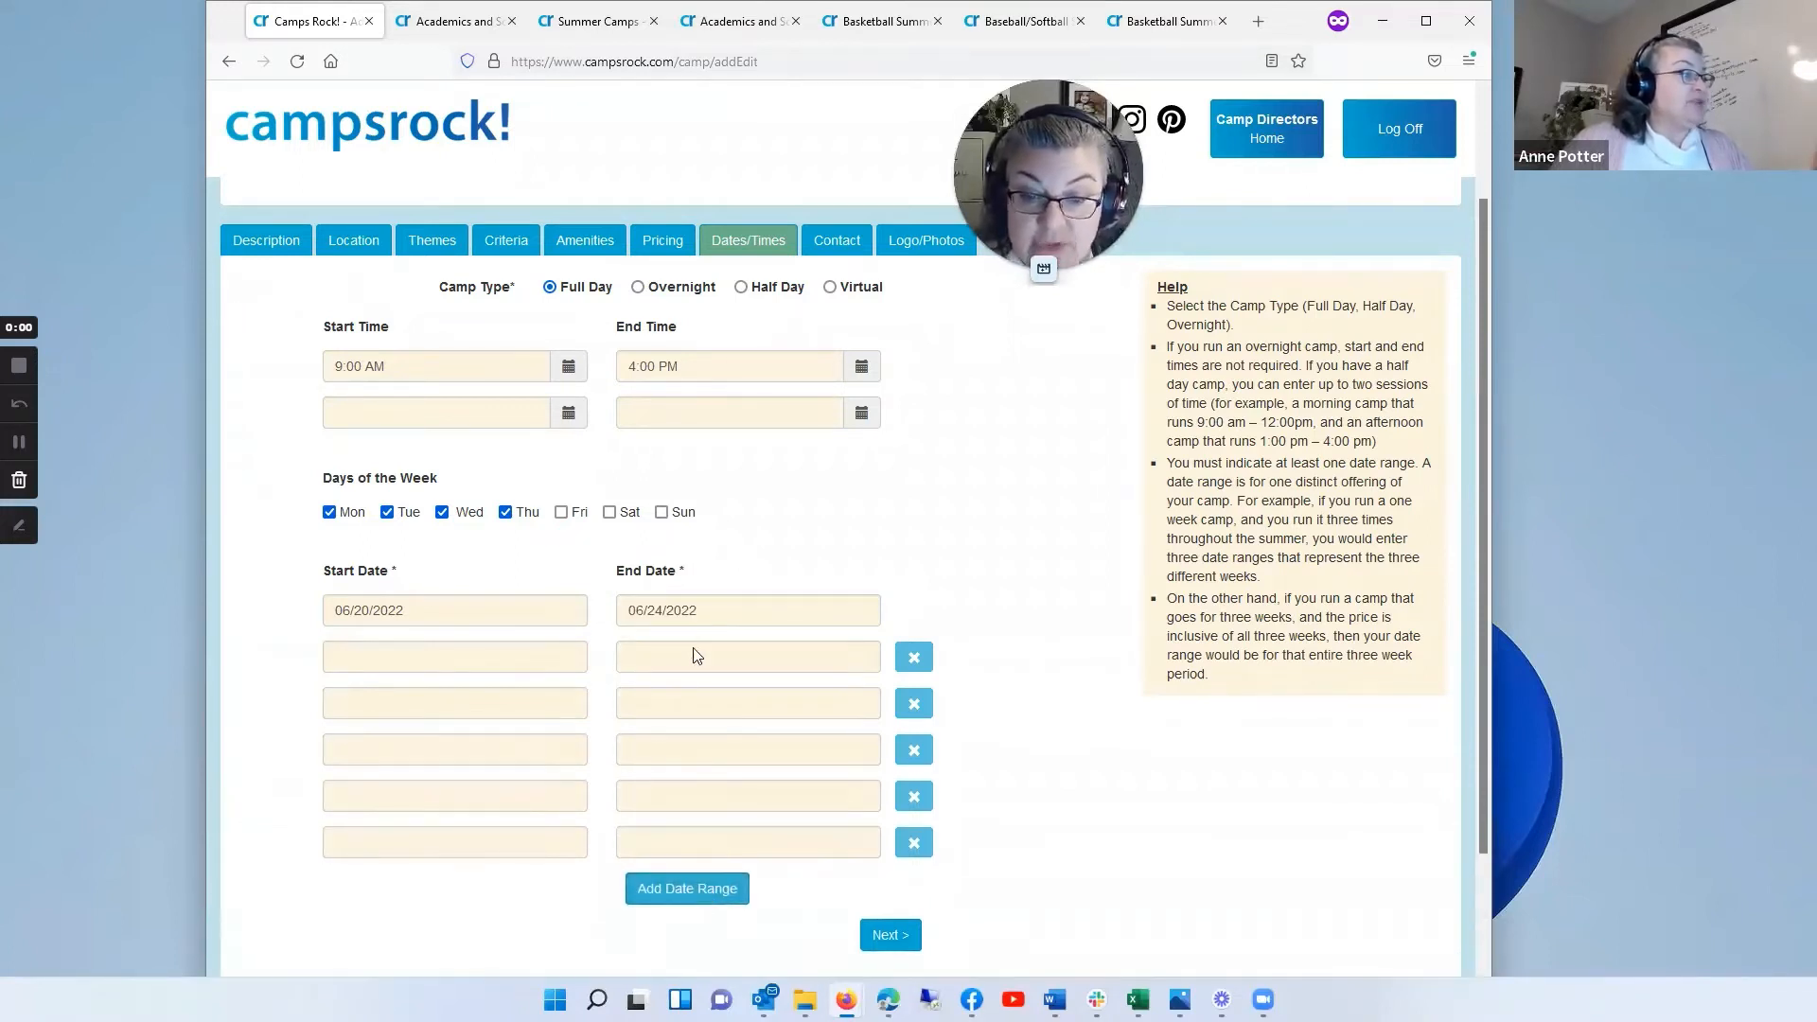
Step: Set the start date of the second date range to 06/27/2022
click(396, 653)
click(530, 697)
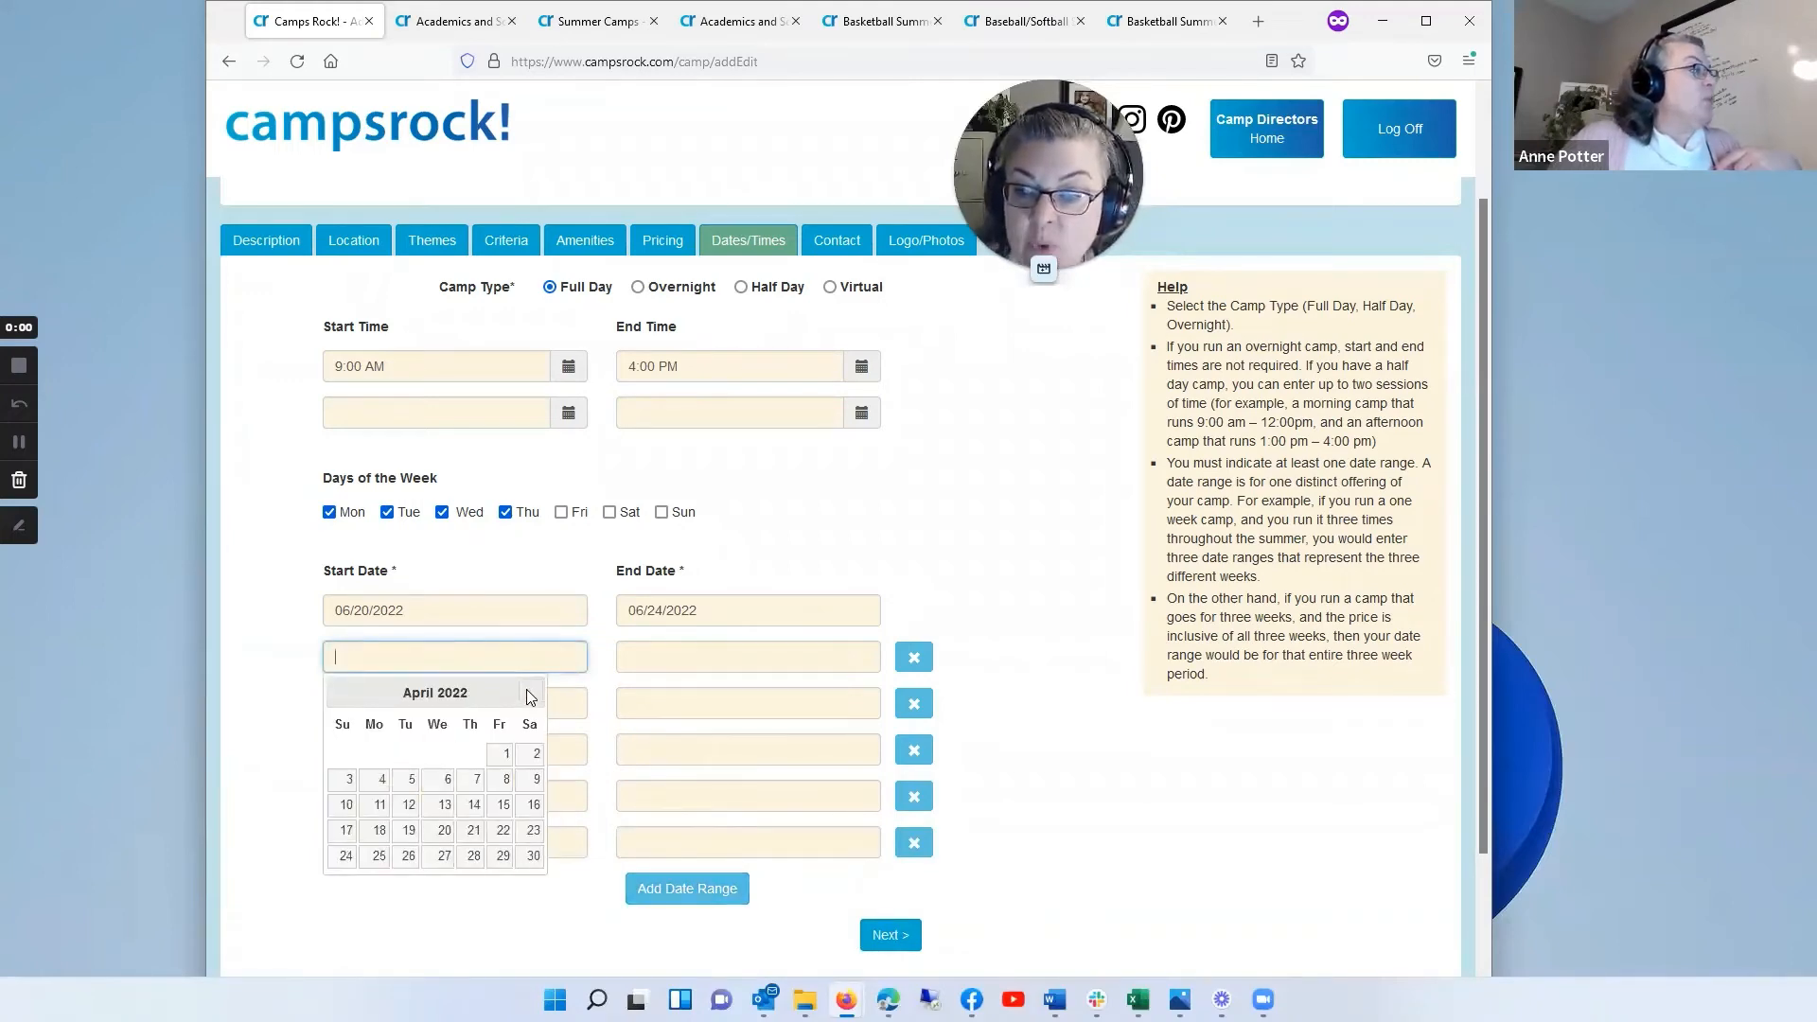
click(530, 698)
click(530, 697)
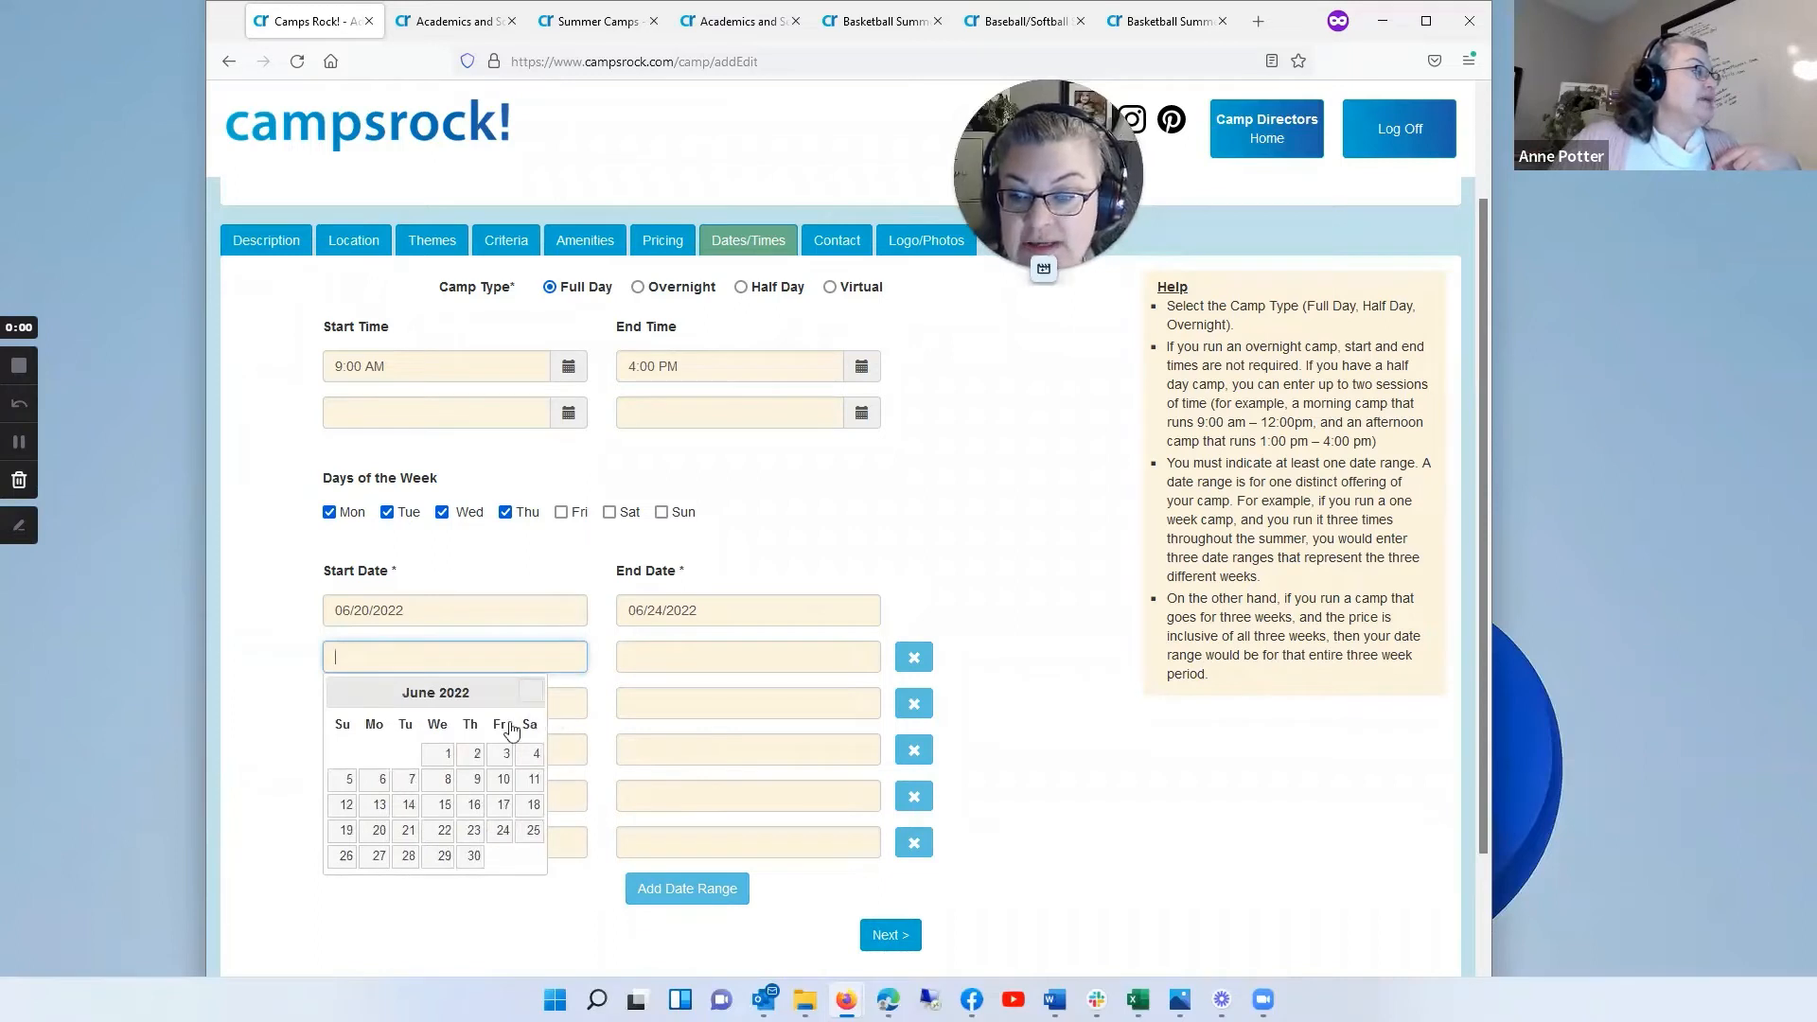
click(378, 856)
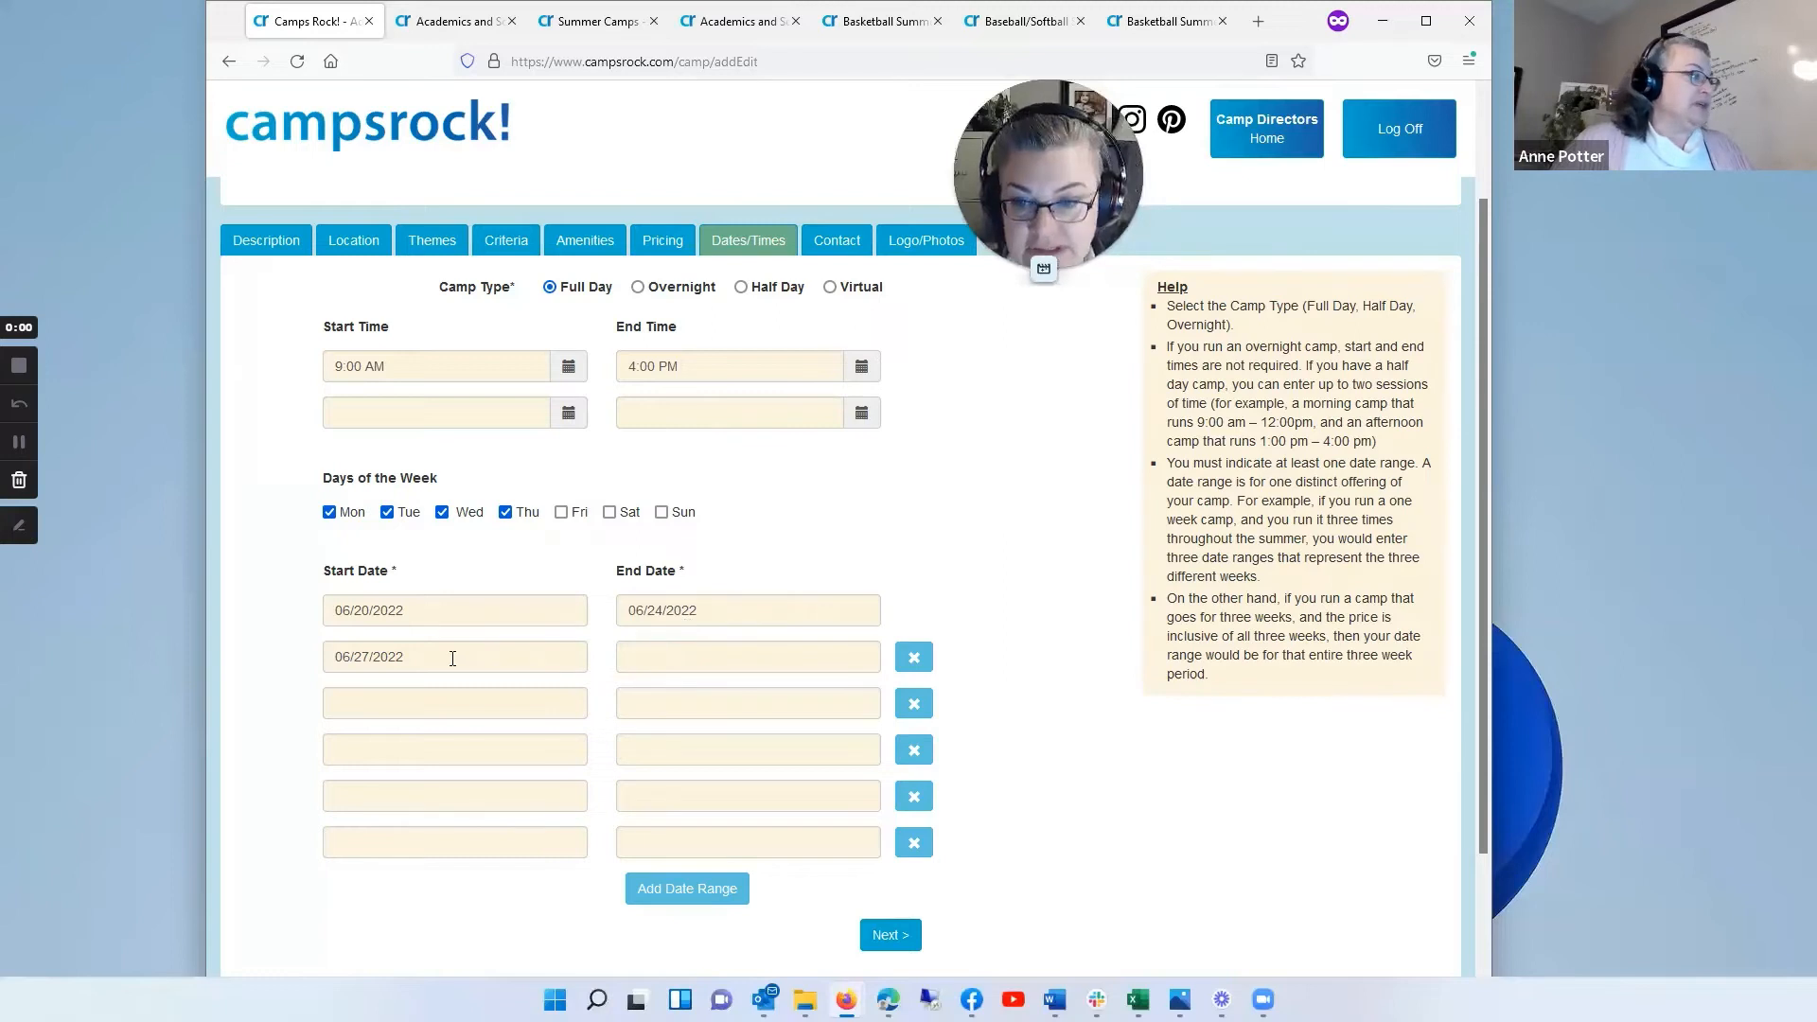
Step: Set the end date of the second date range to 07/01/2022
click(680, 653)
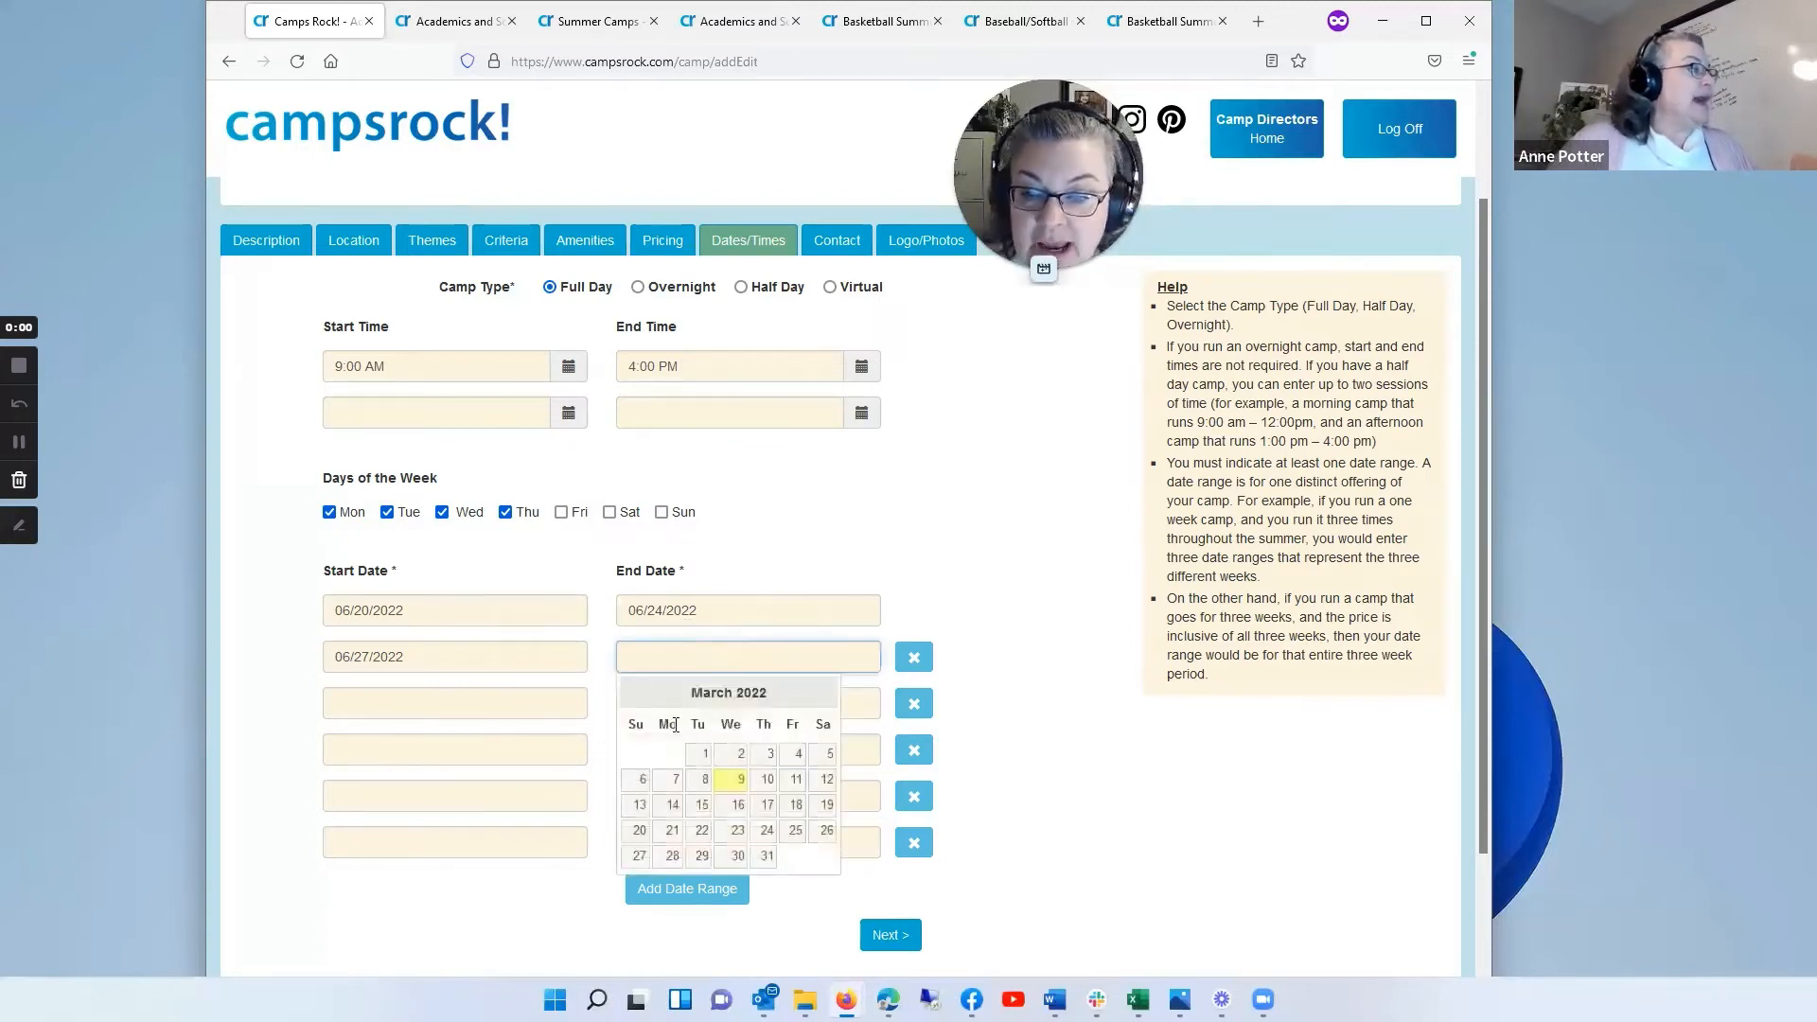
click(822, 693)
click(822, 693)
click(821, 694)
click(821, 694)
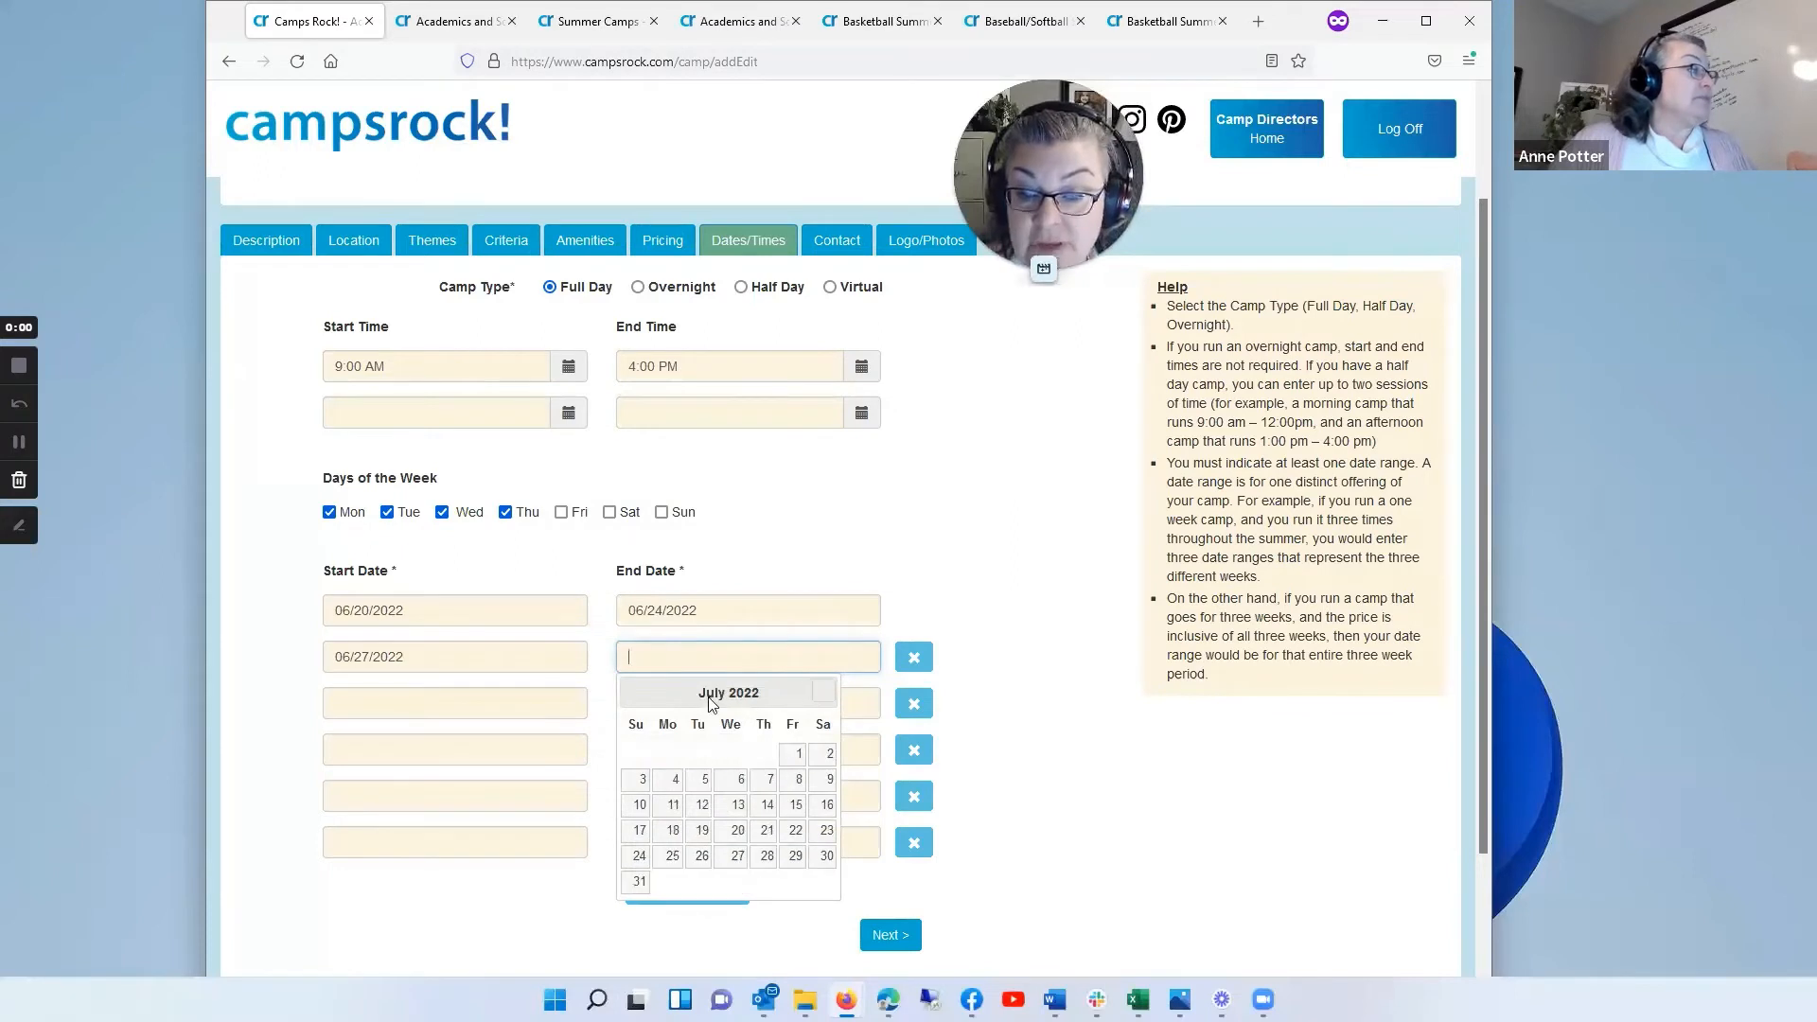
click(638, 695)
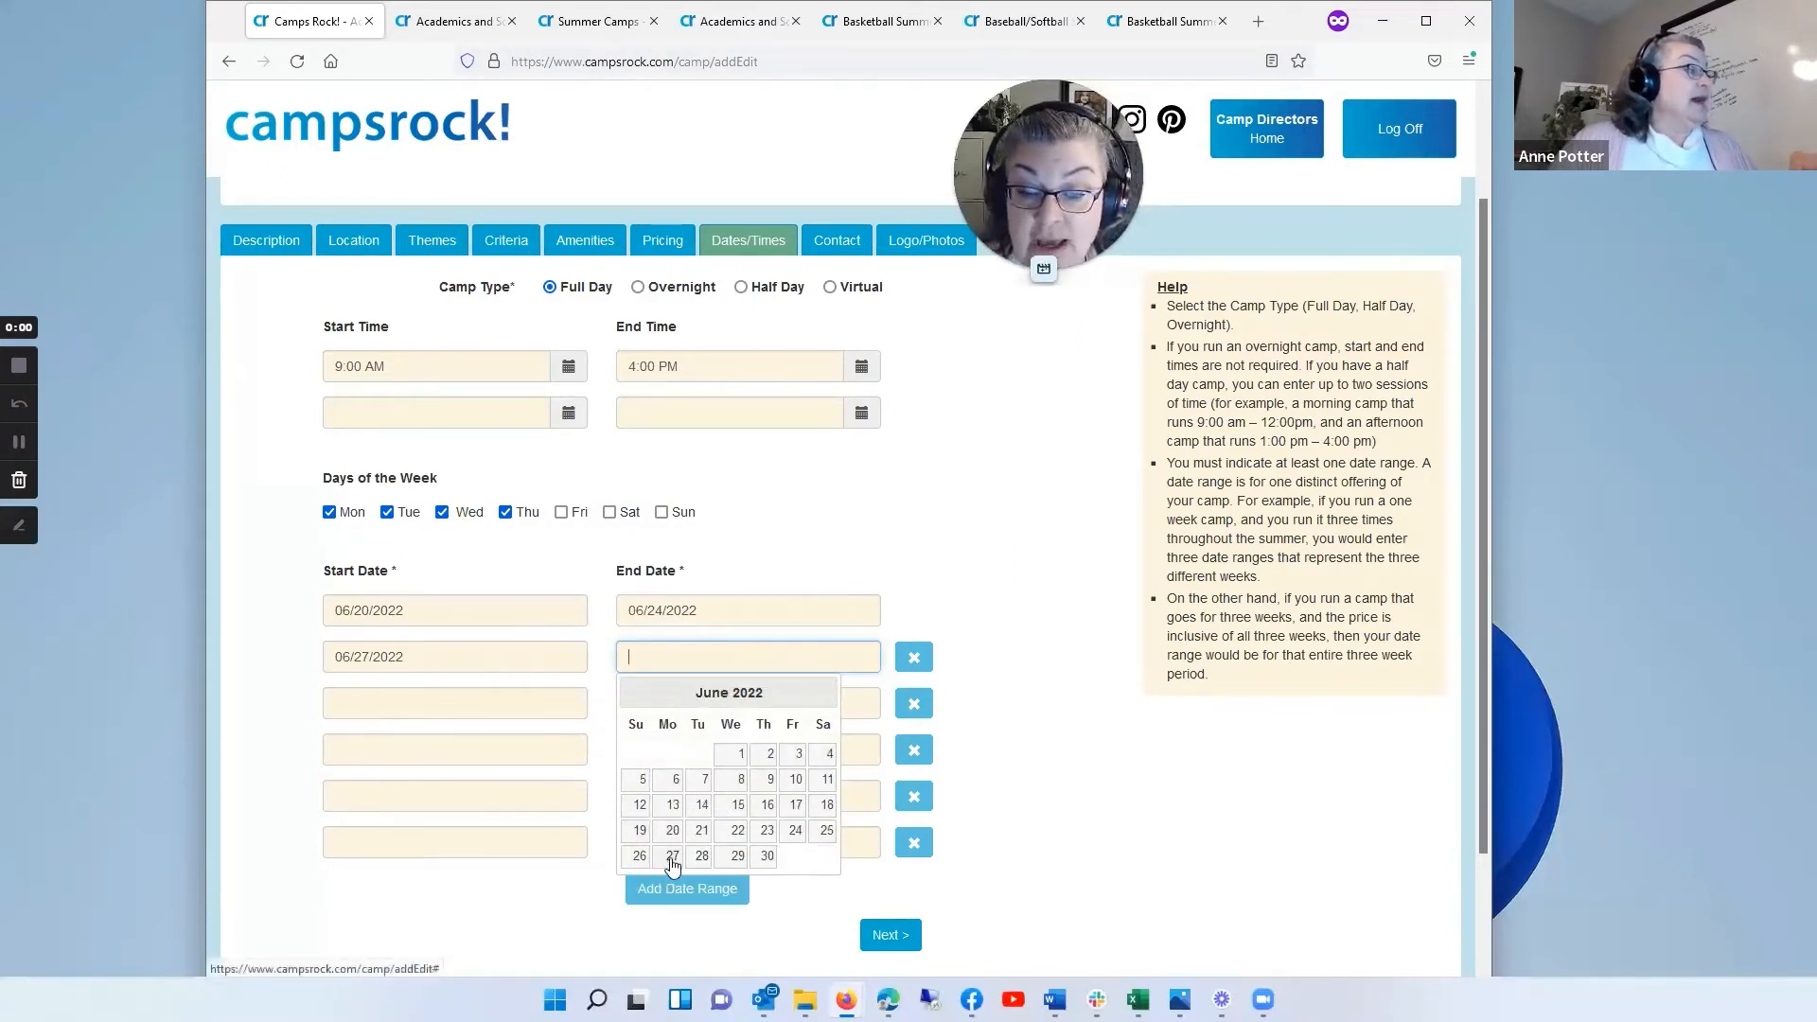
click(823, 694)
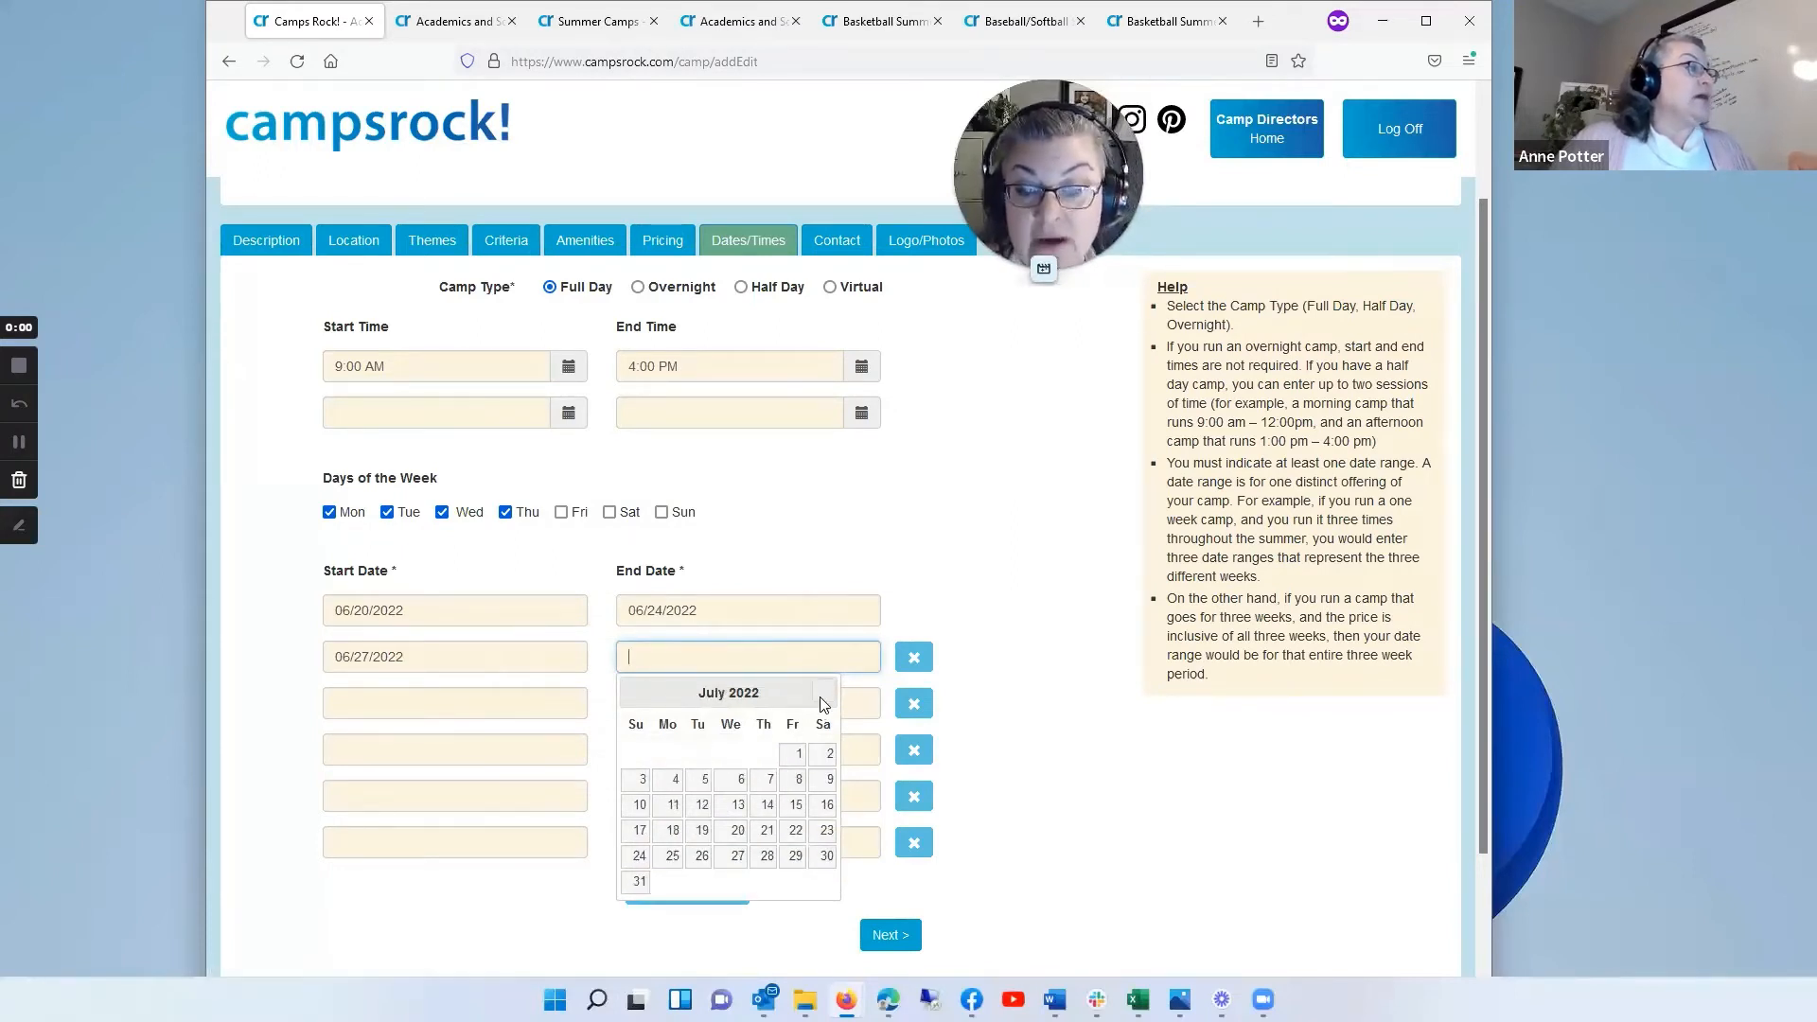
click(800, 756)
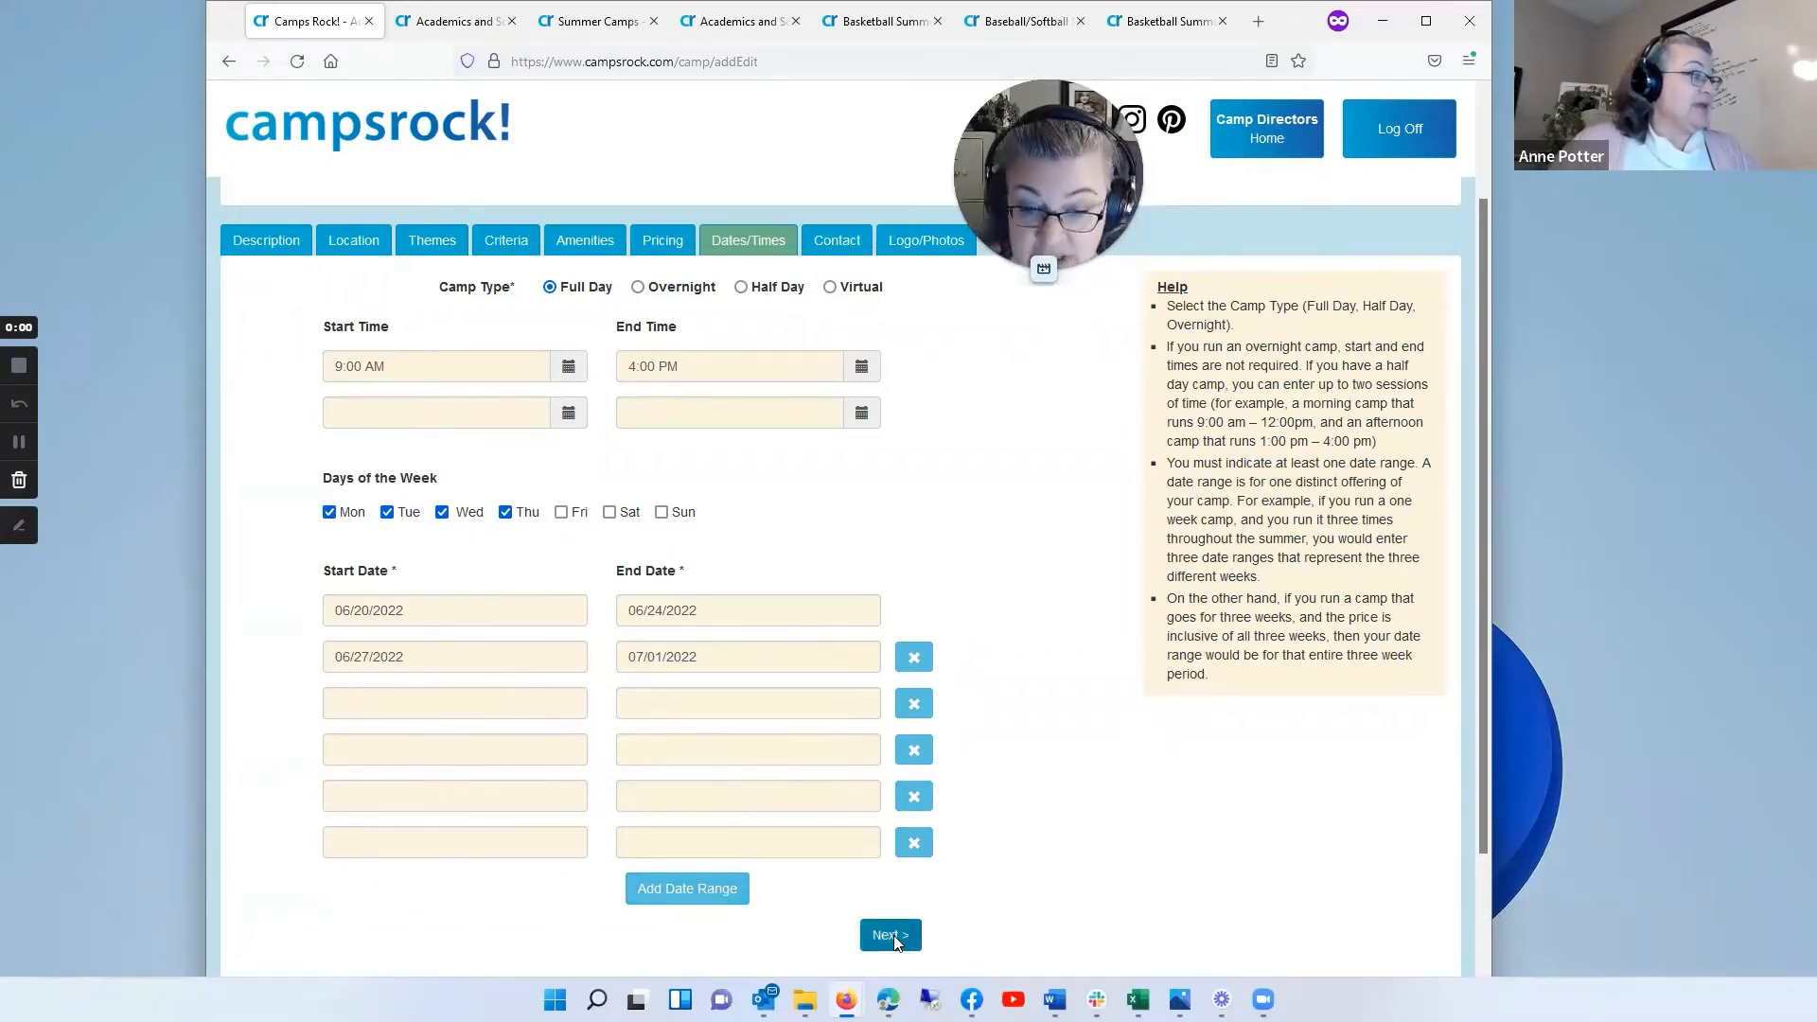
Step: Go through the prefilled contact details and the logo/photo package options, and return to the list of camps
click(849, 245)
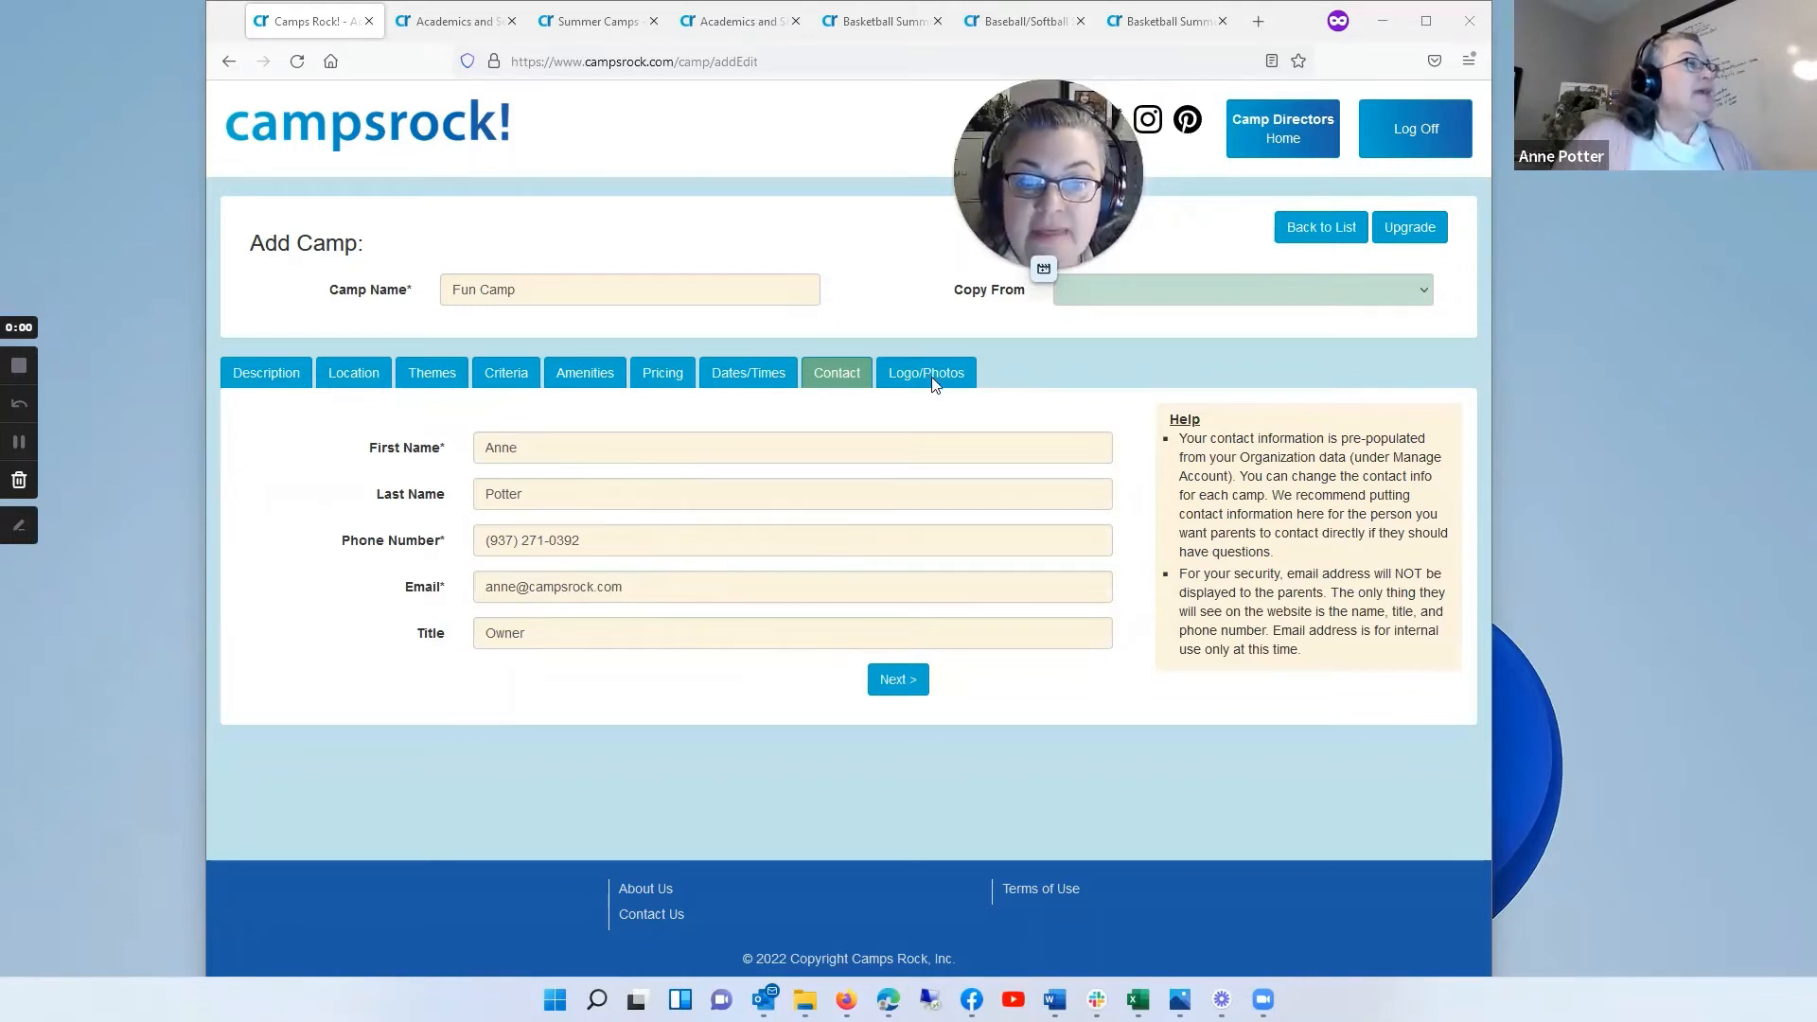
click(903, 675)
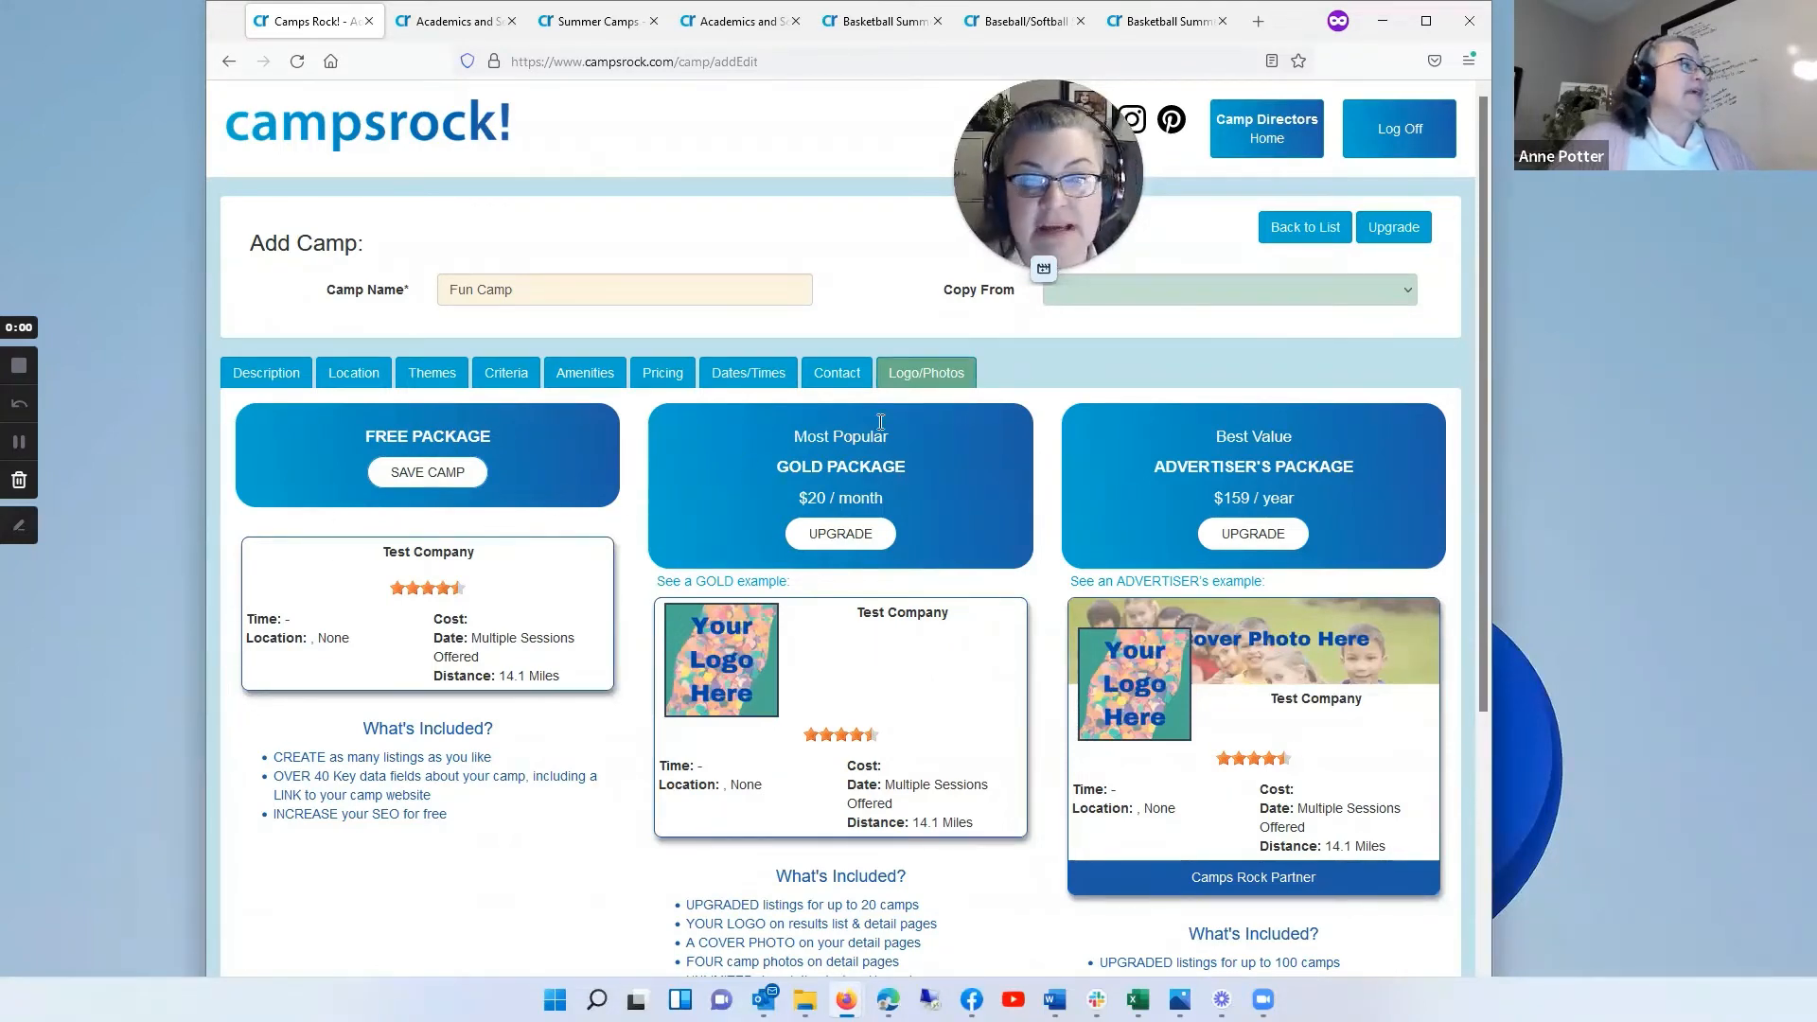
click(1317, 232)
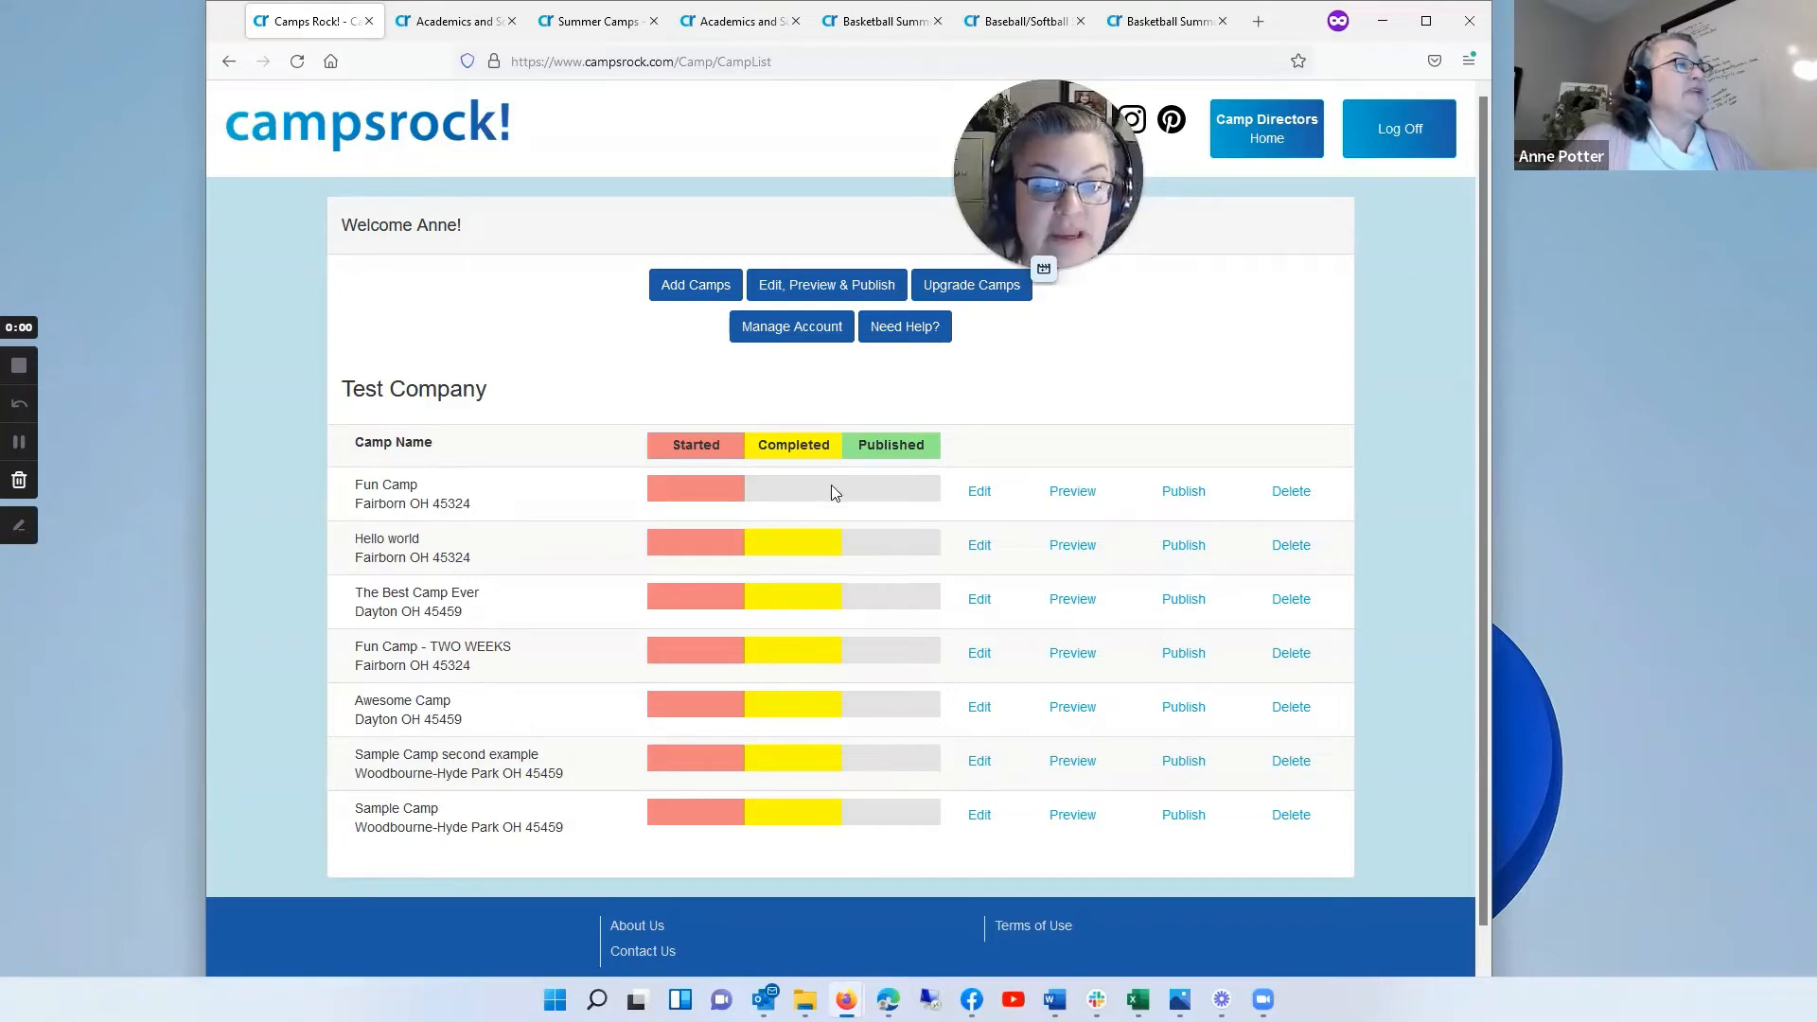
Step: Preview the Fun Camp listing as parents see it and return to the camp list
click(1081, 500)
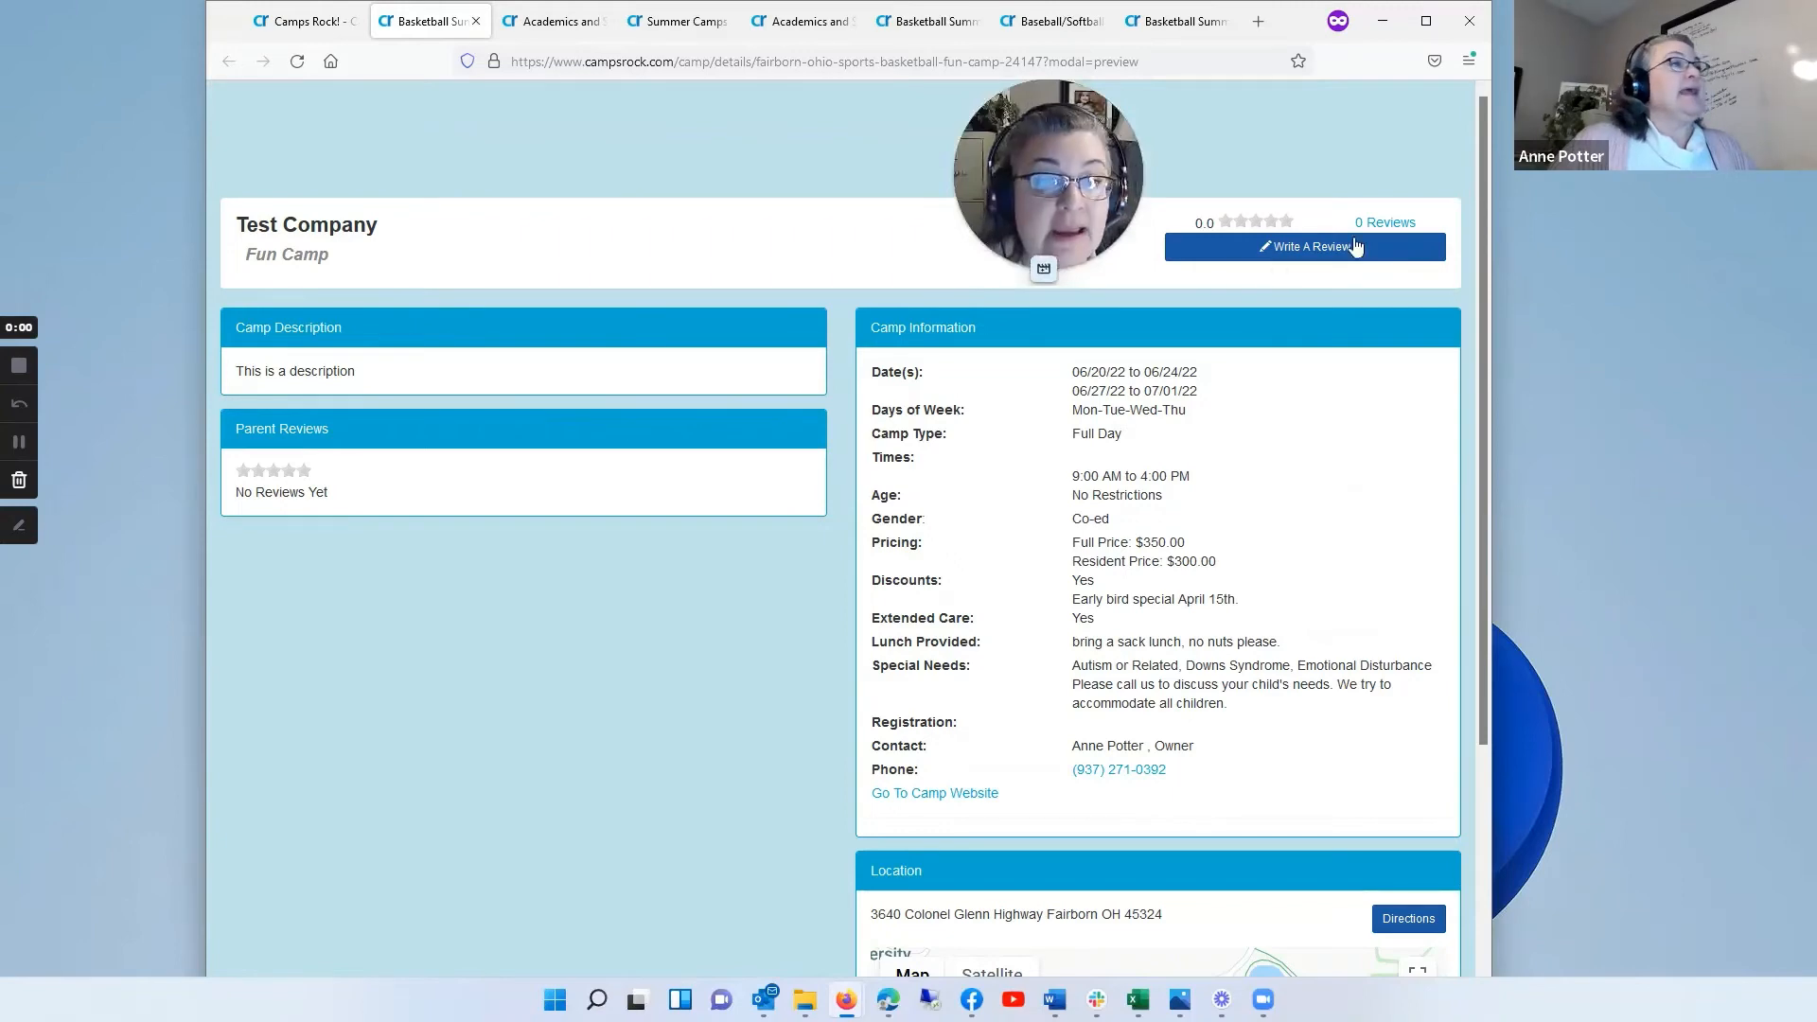
click(298, 23)
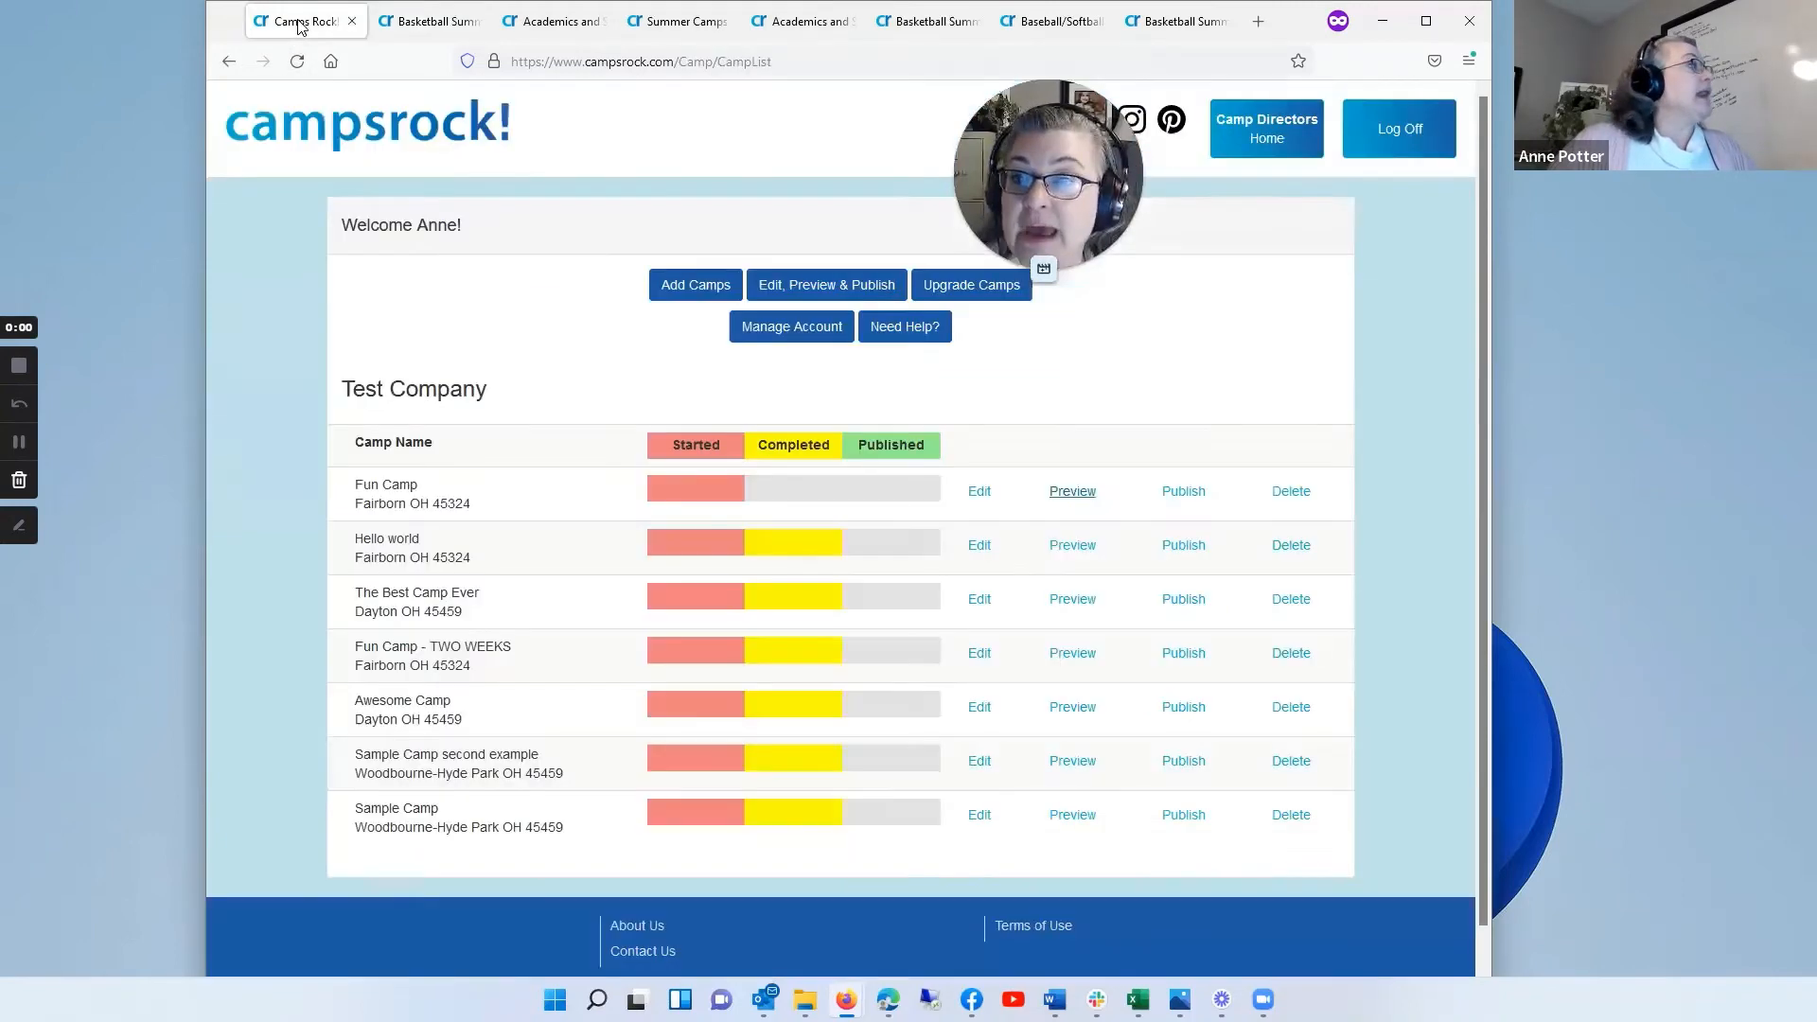
click(979, 491)
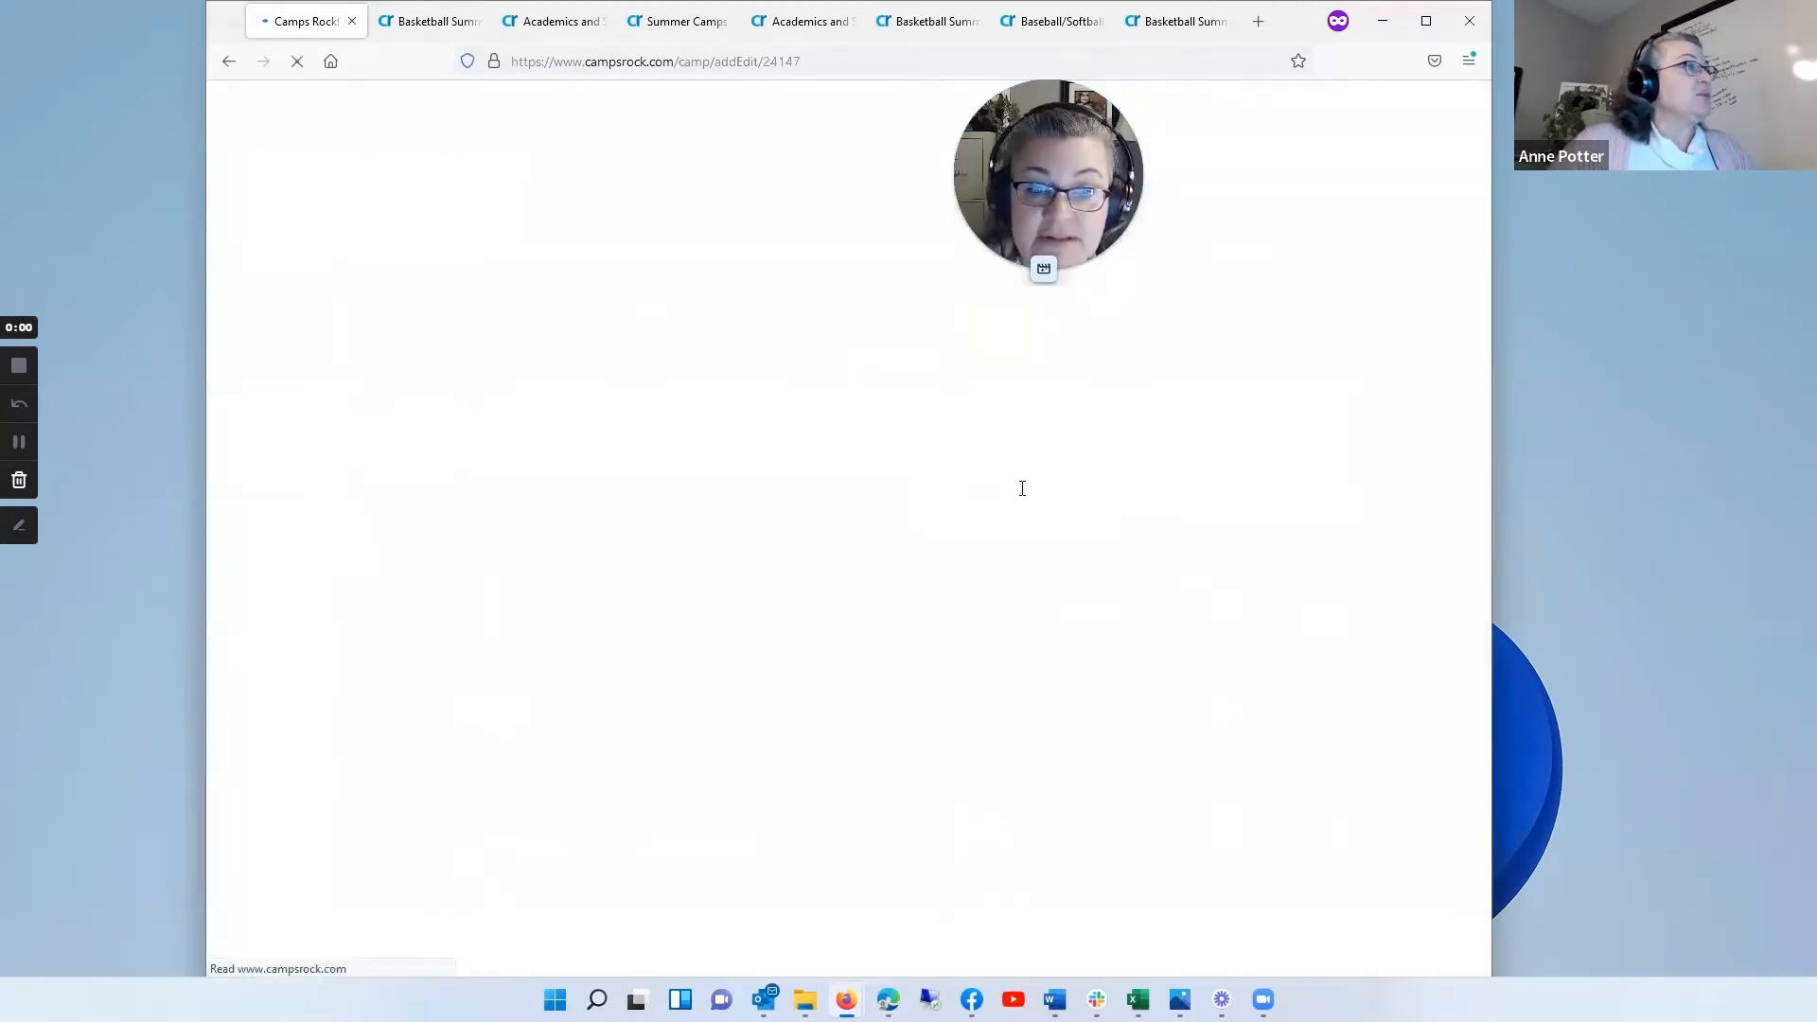
click(561, 578)
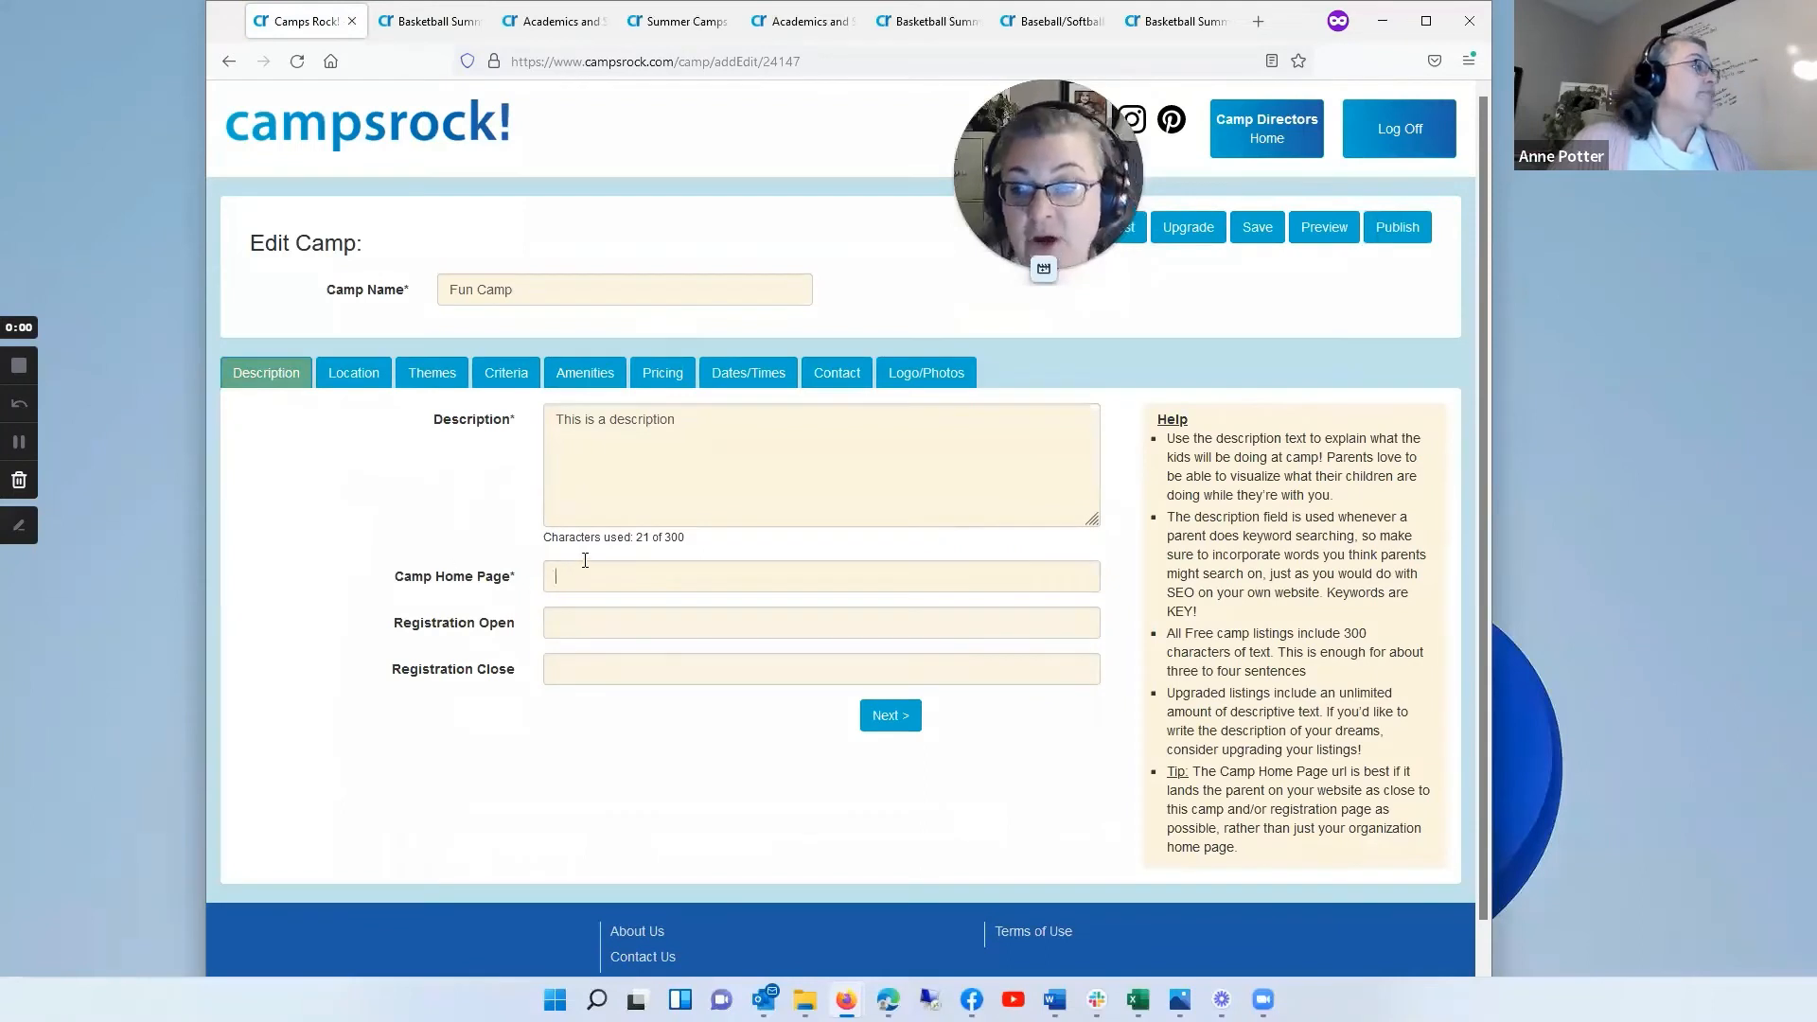
text(ww)
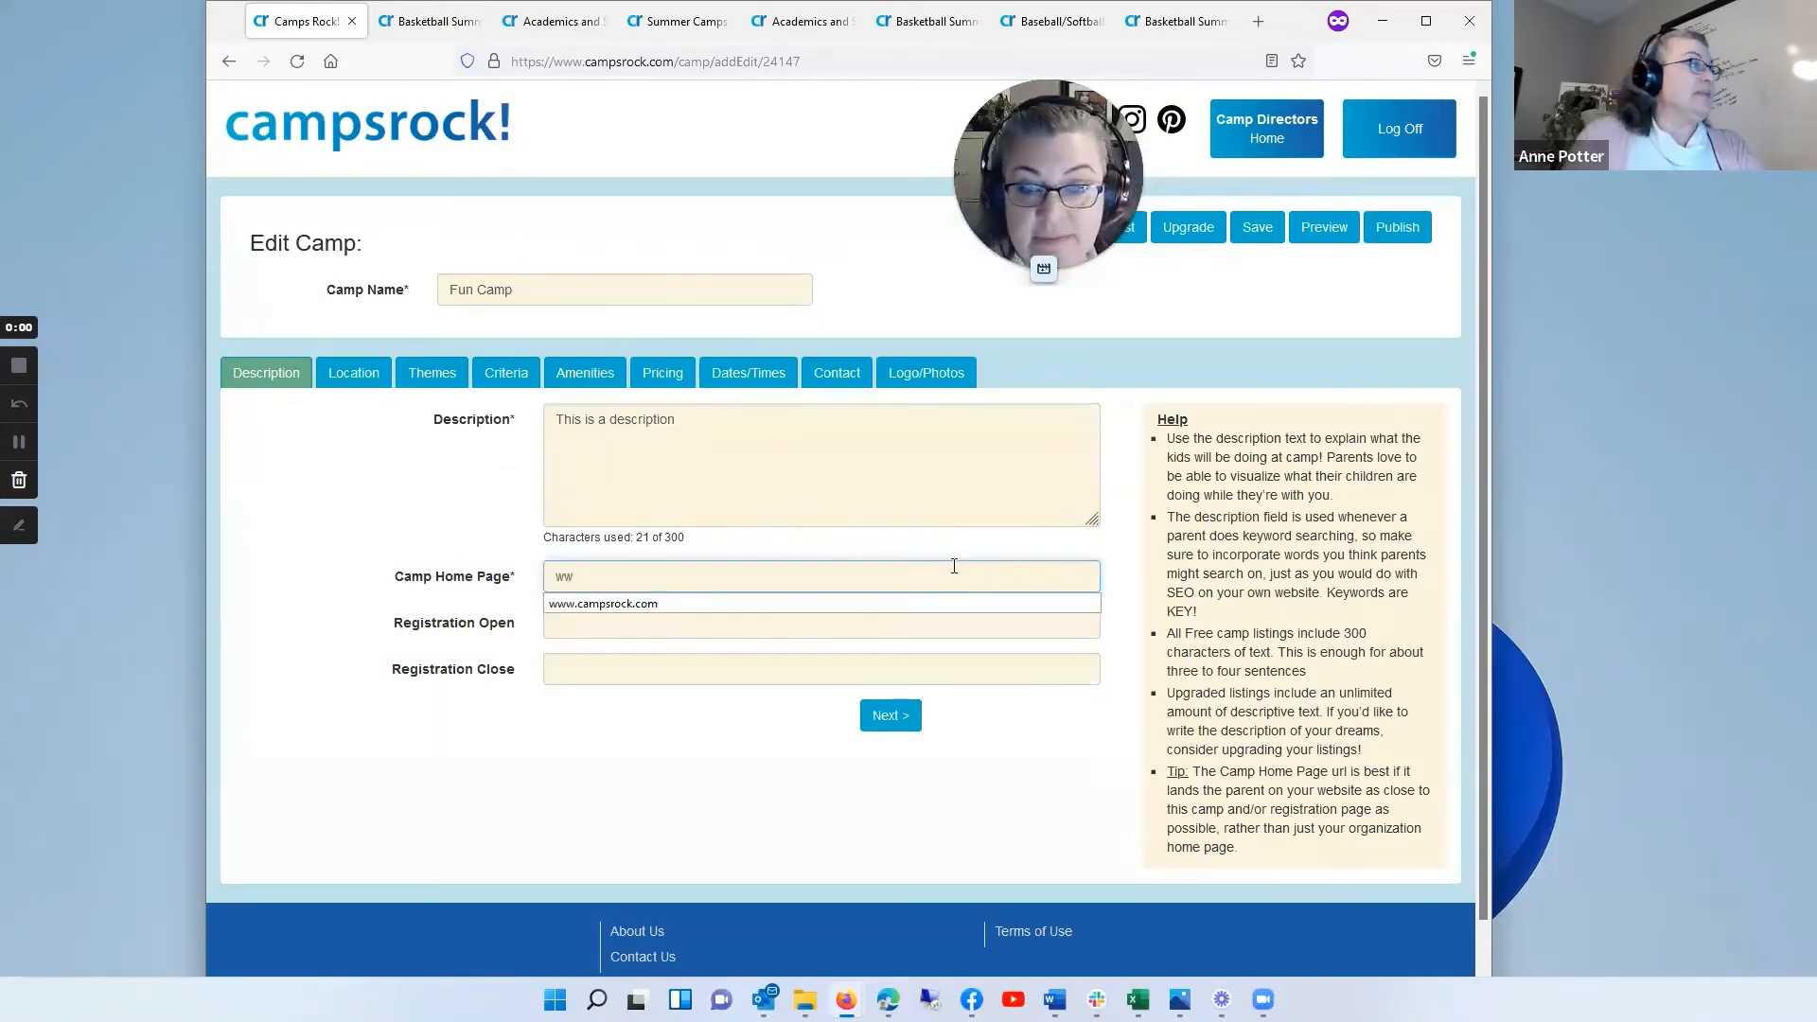
click(689, 604)
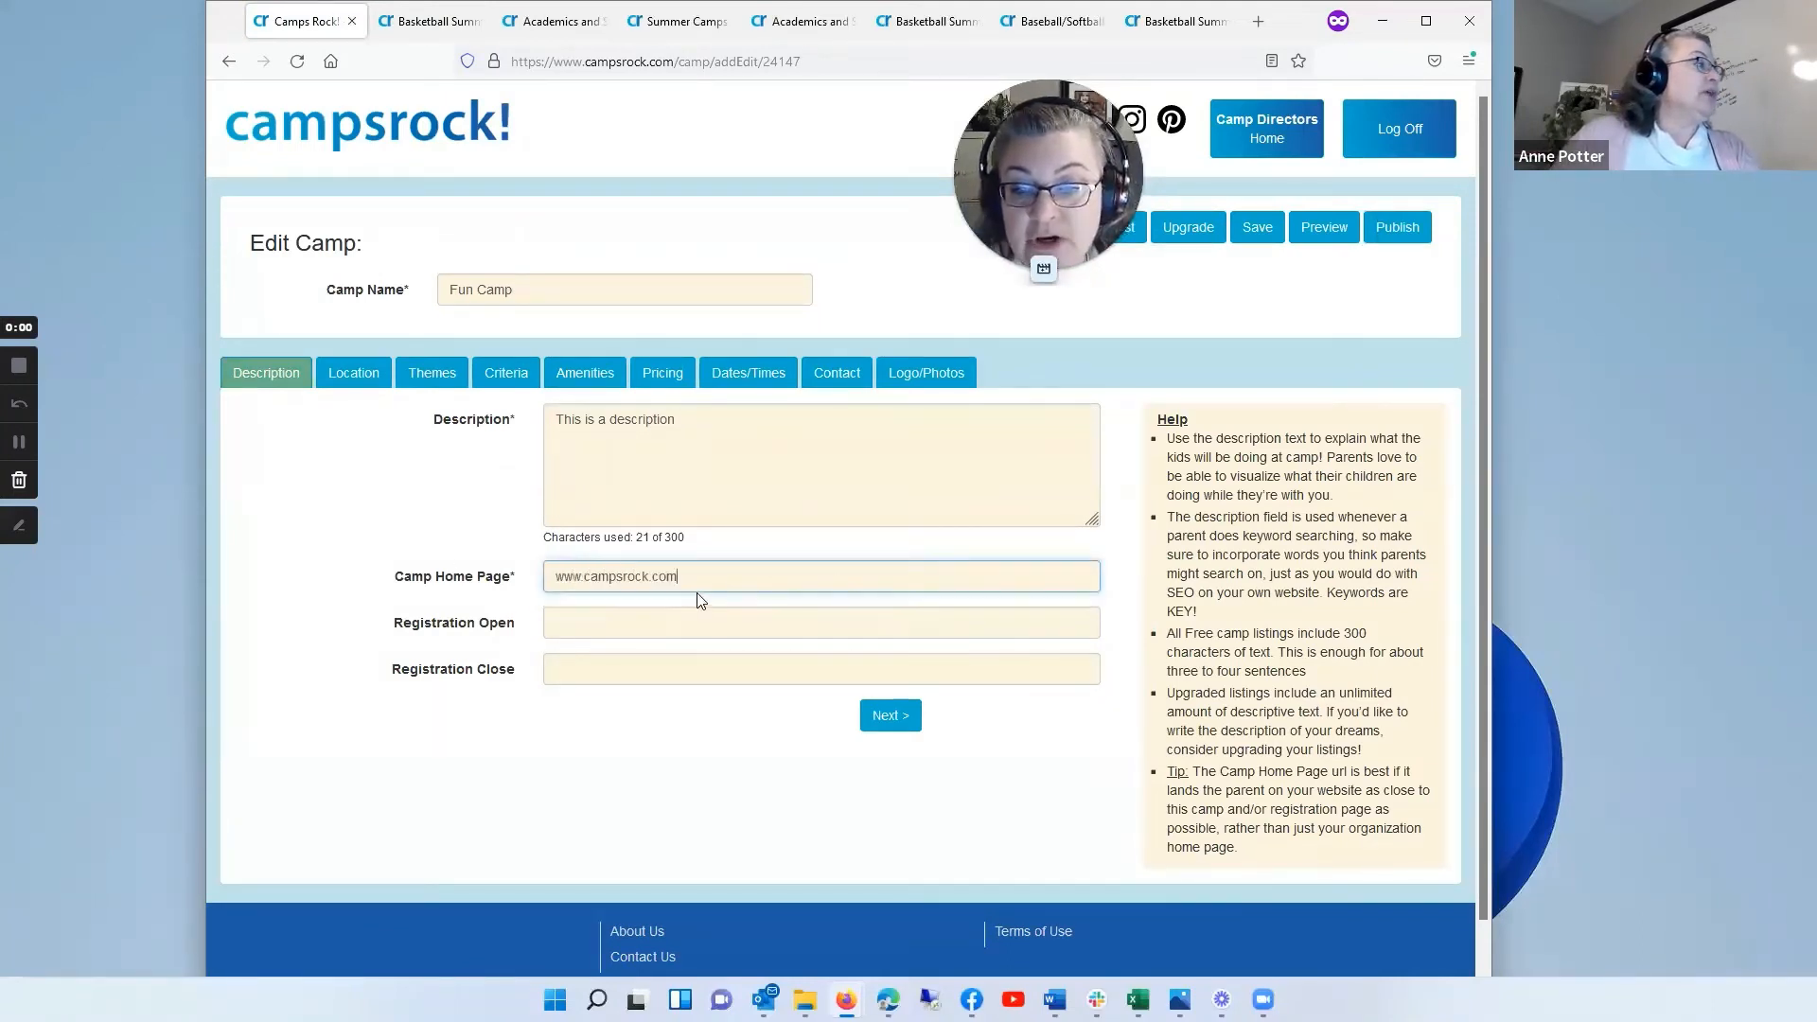
text(/)
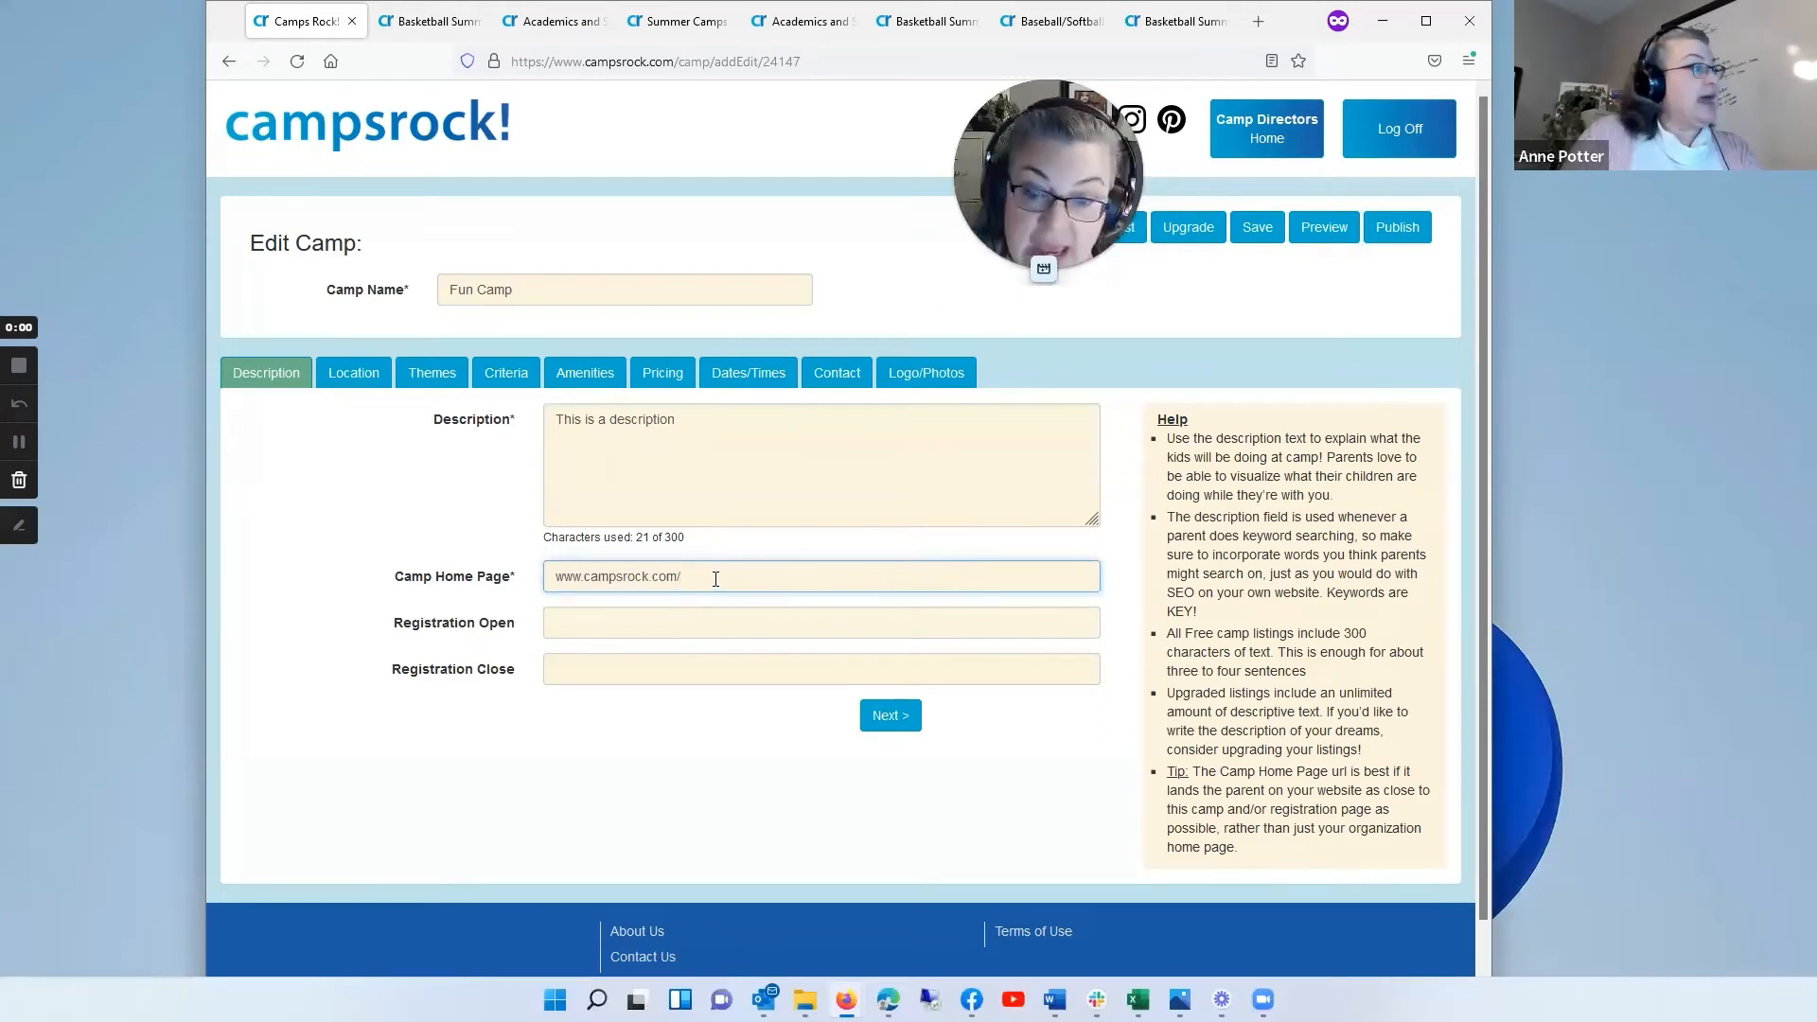
text(bas)
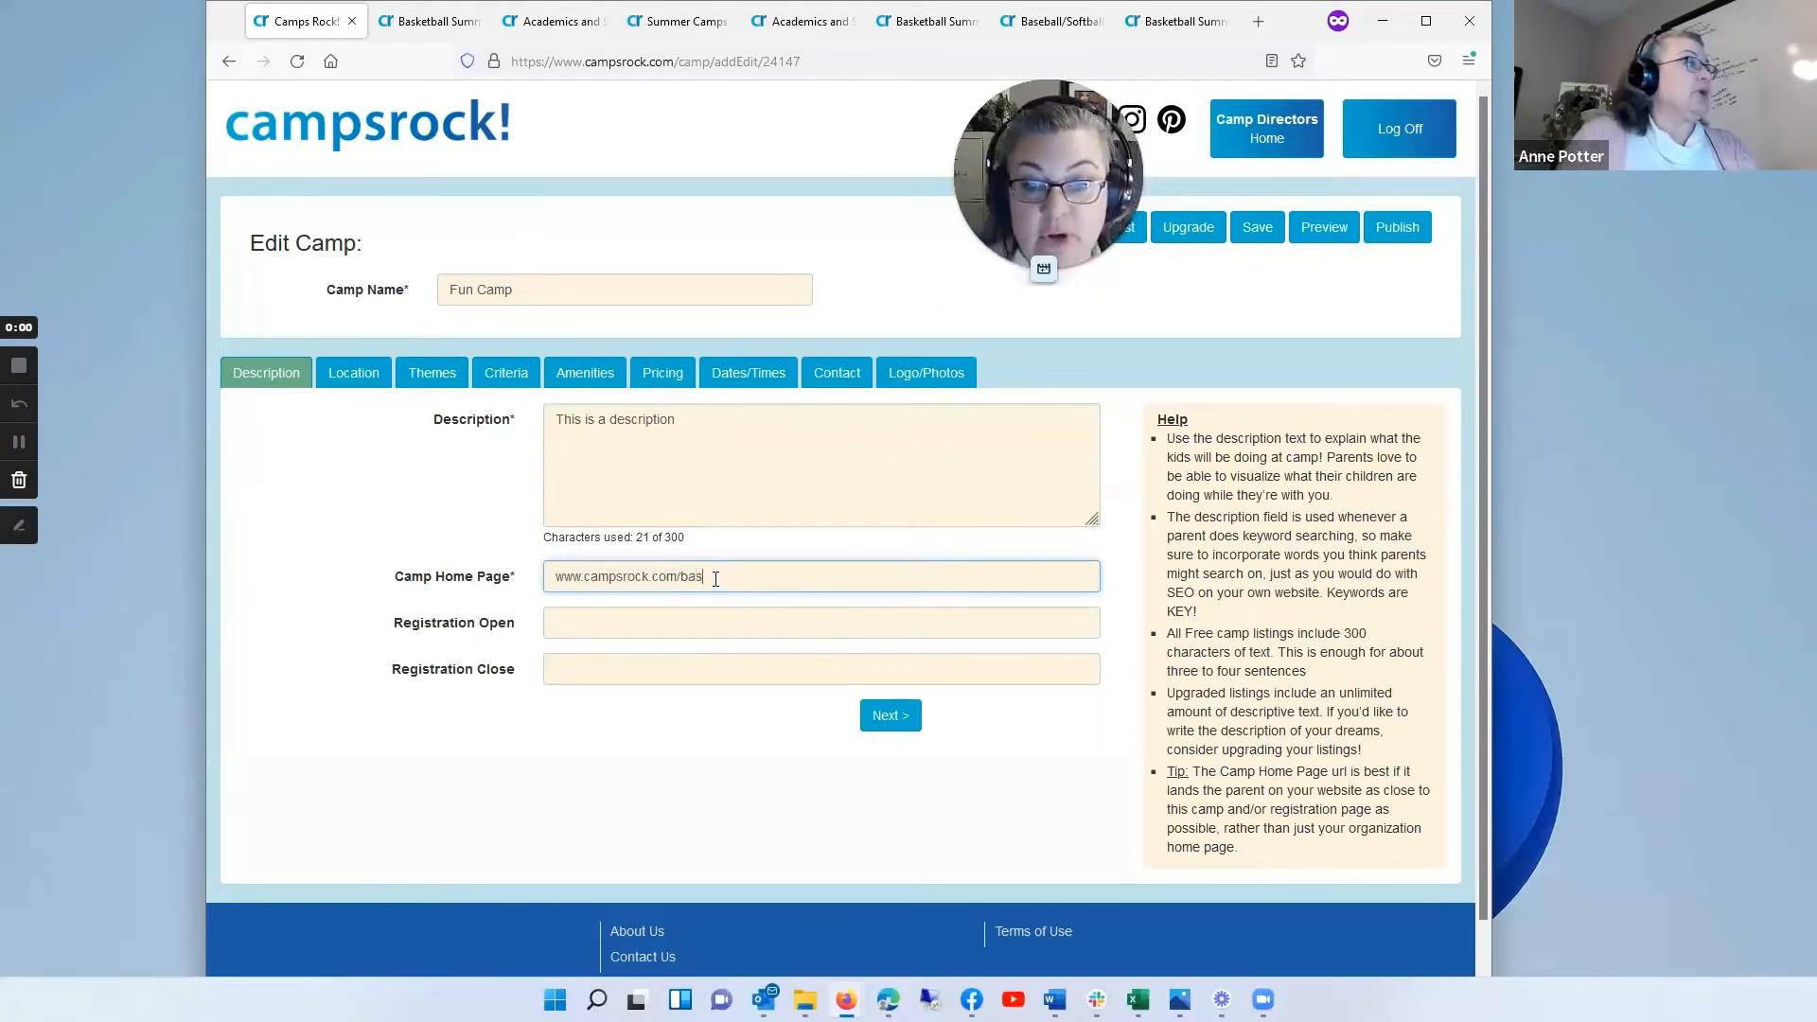
text(ketball)
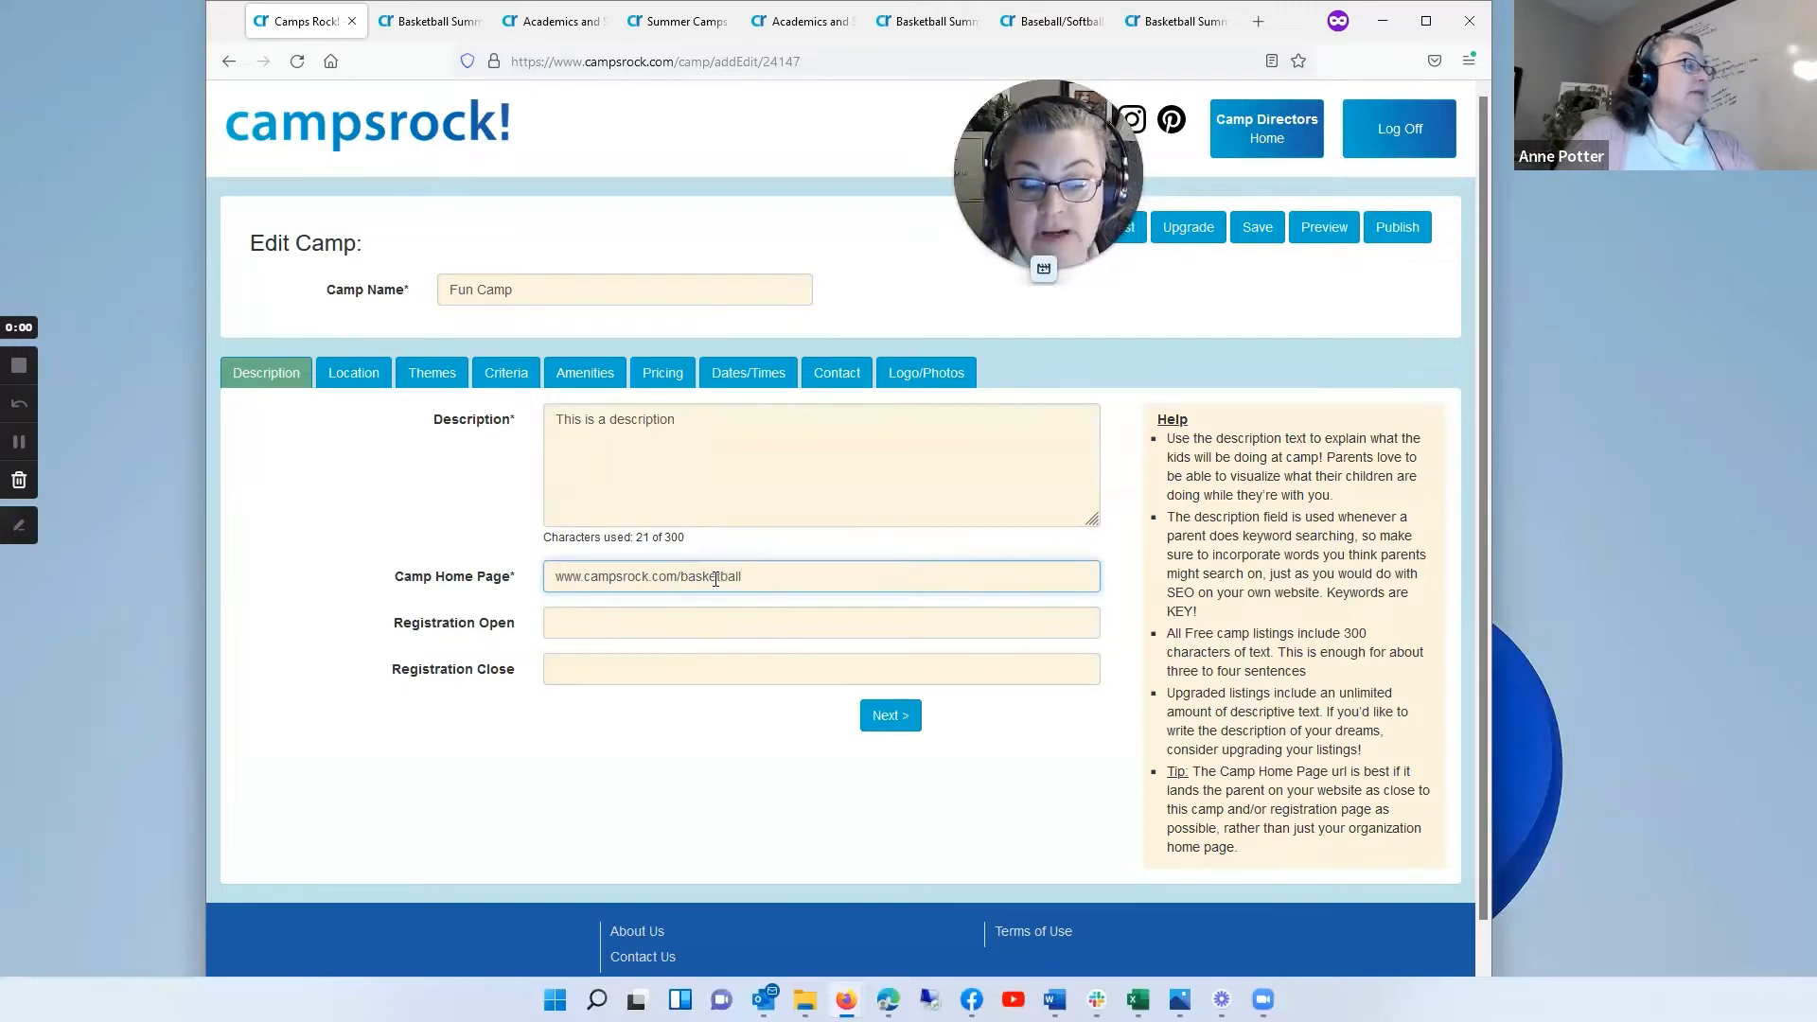
click(890, 719)
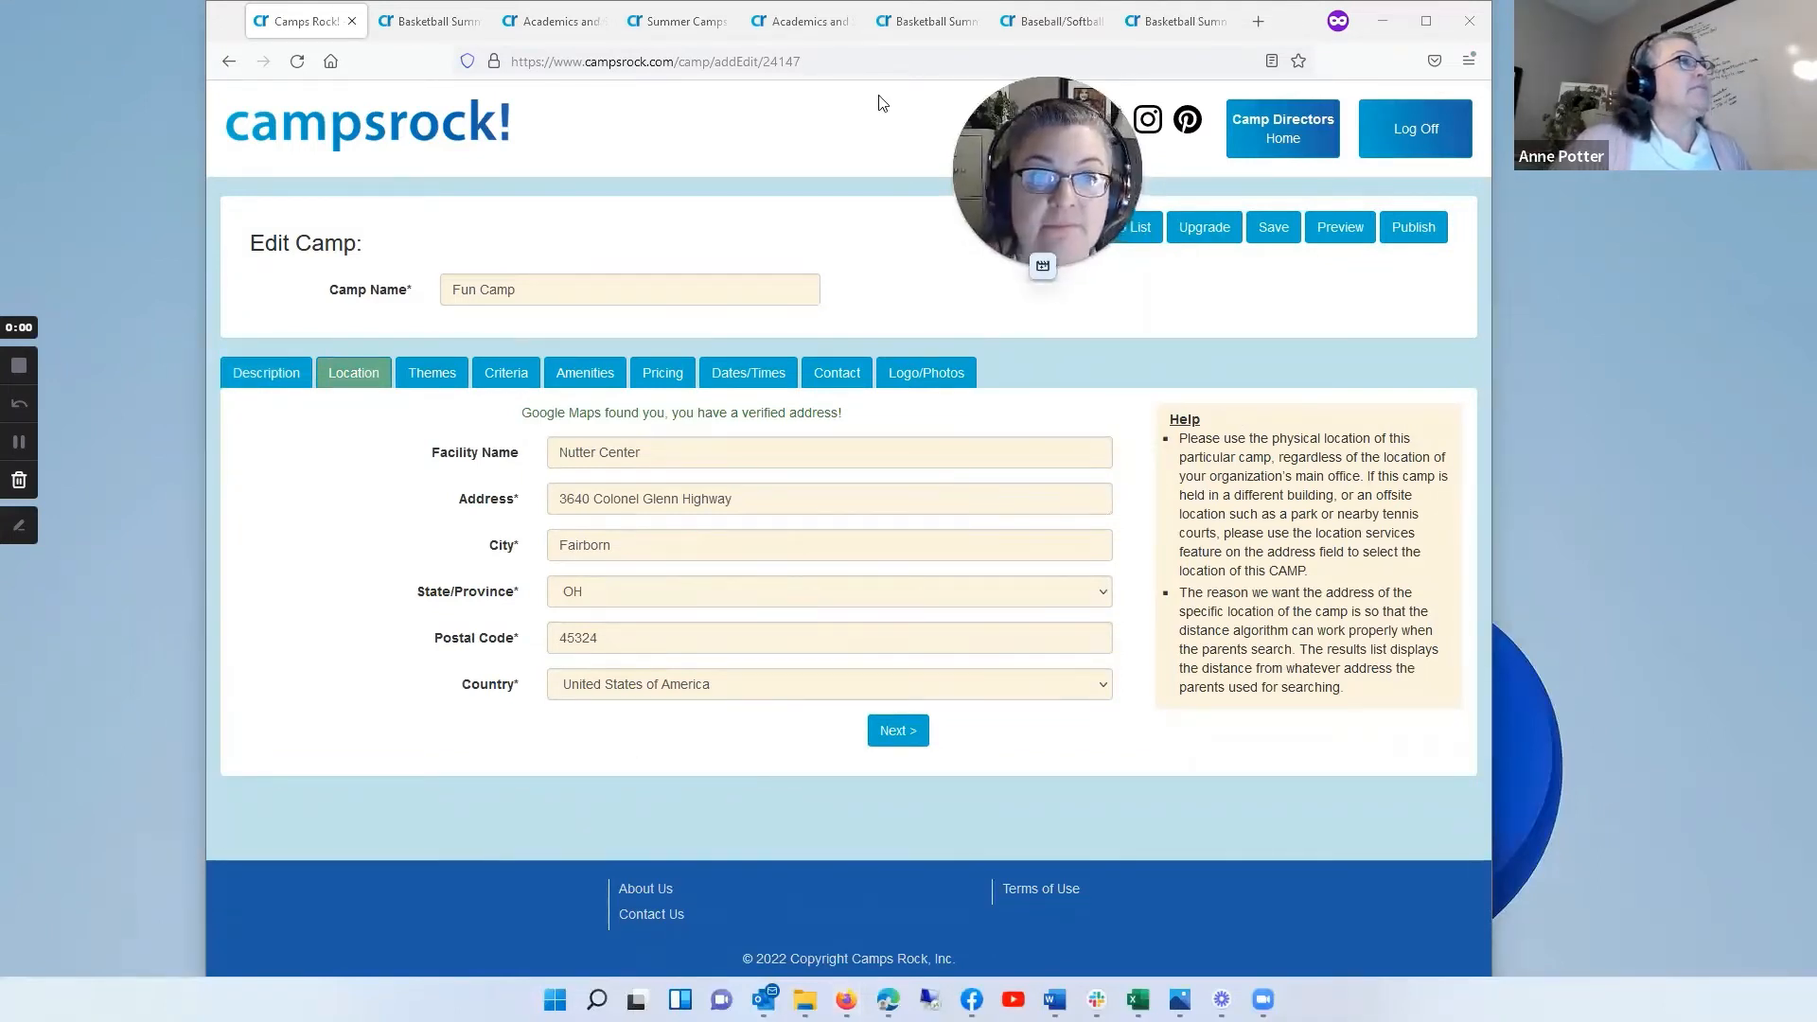
click(1107, 227)
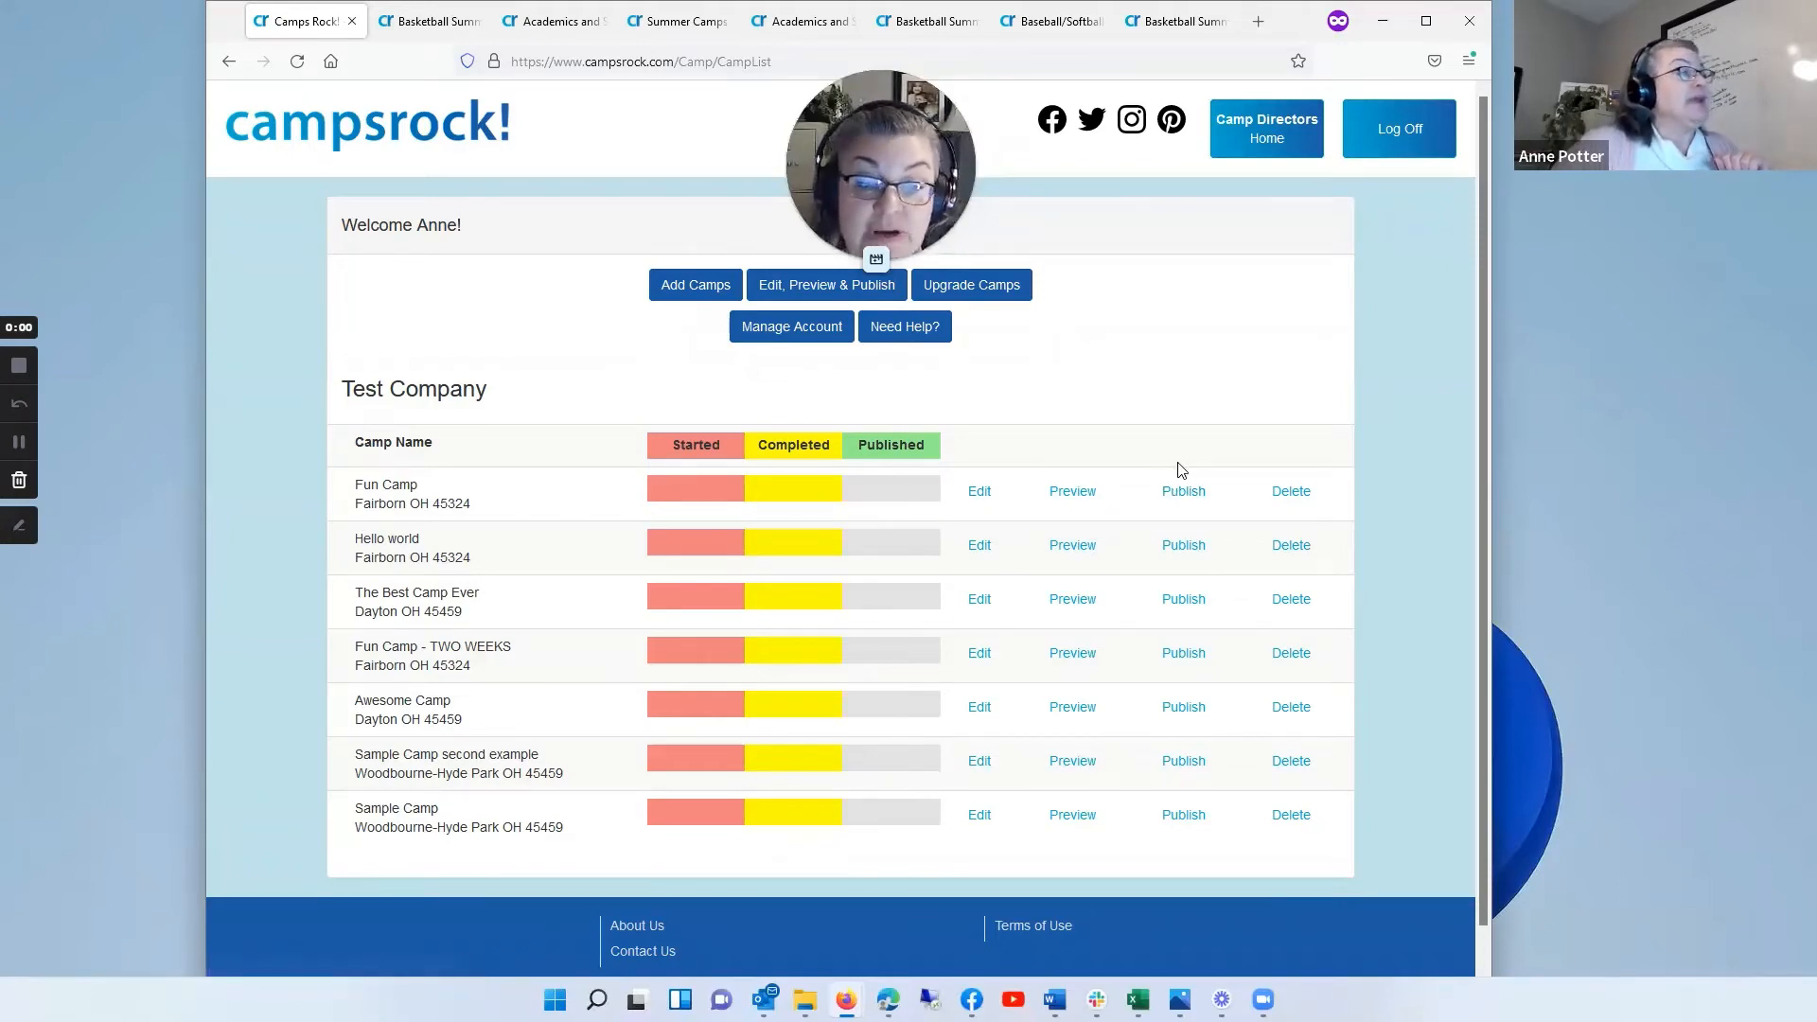
Step: Publish the Fun Camp listing and unpublish it again, approving both confirmations
click(1194, 501)
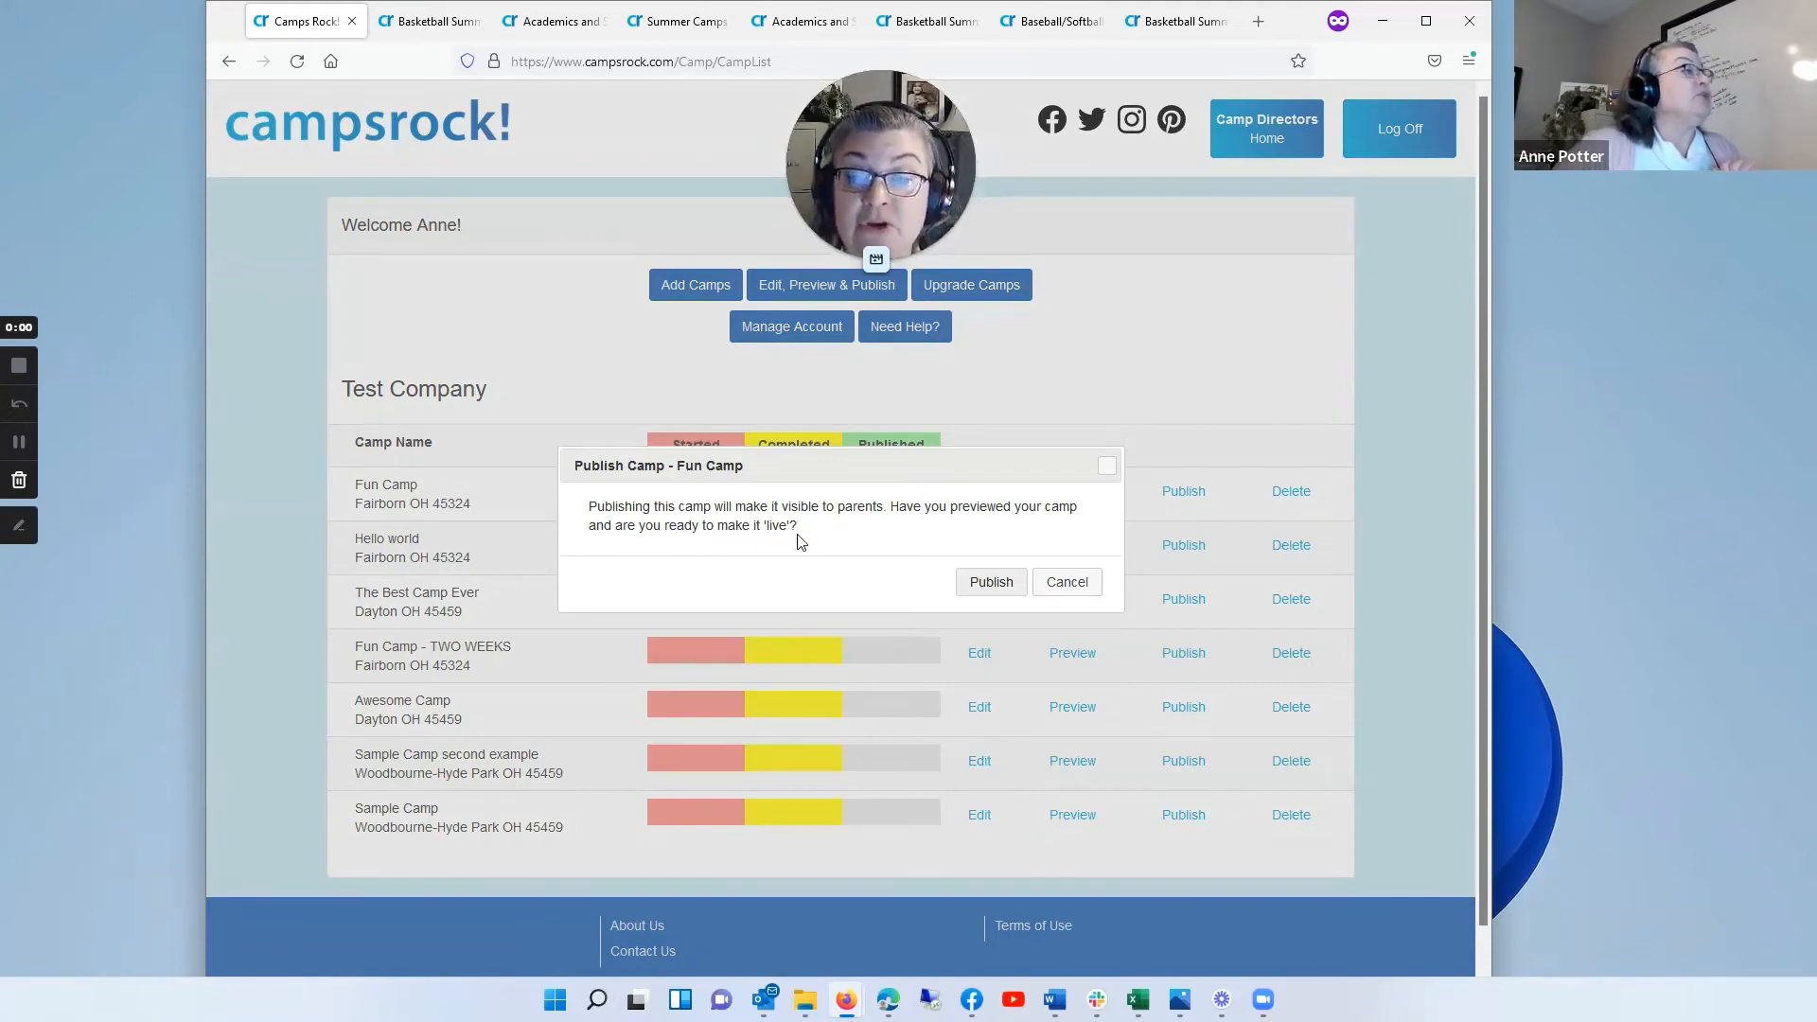
click(992, 583)
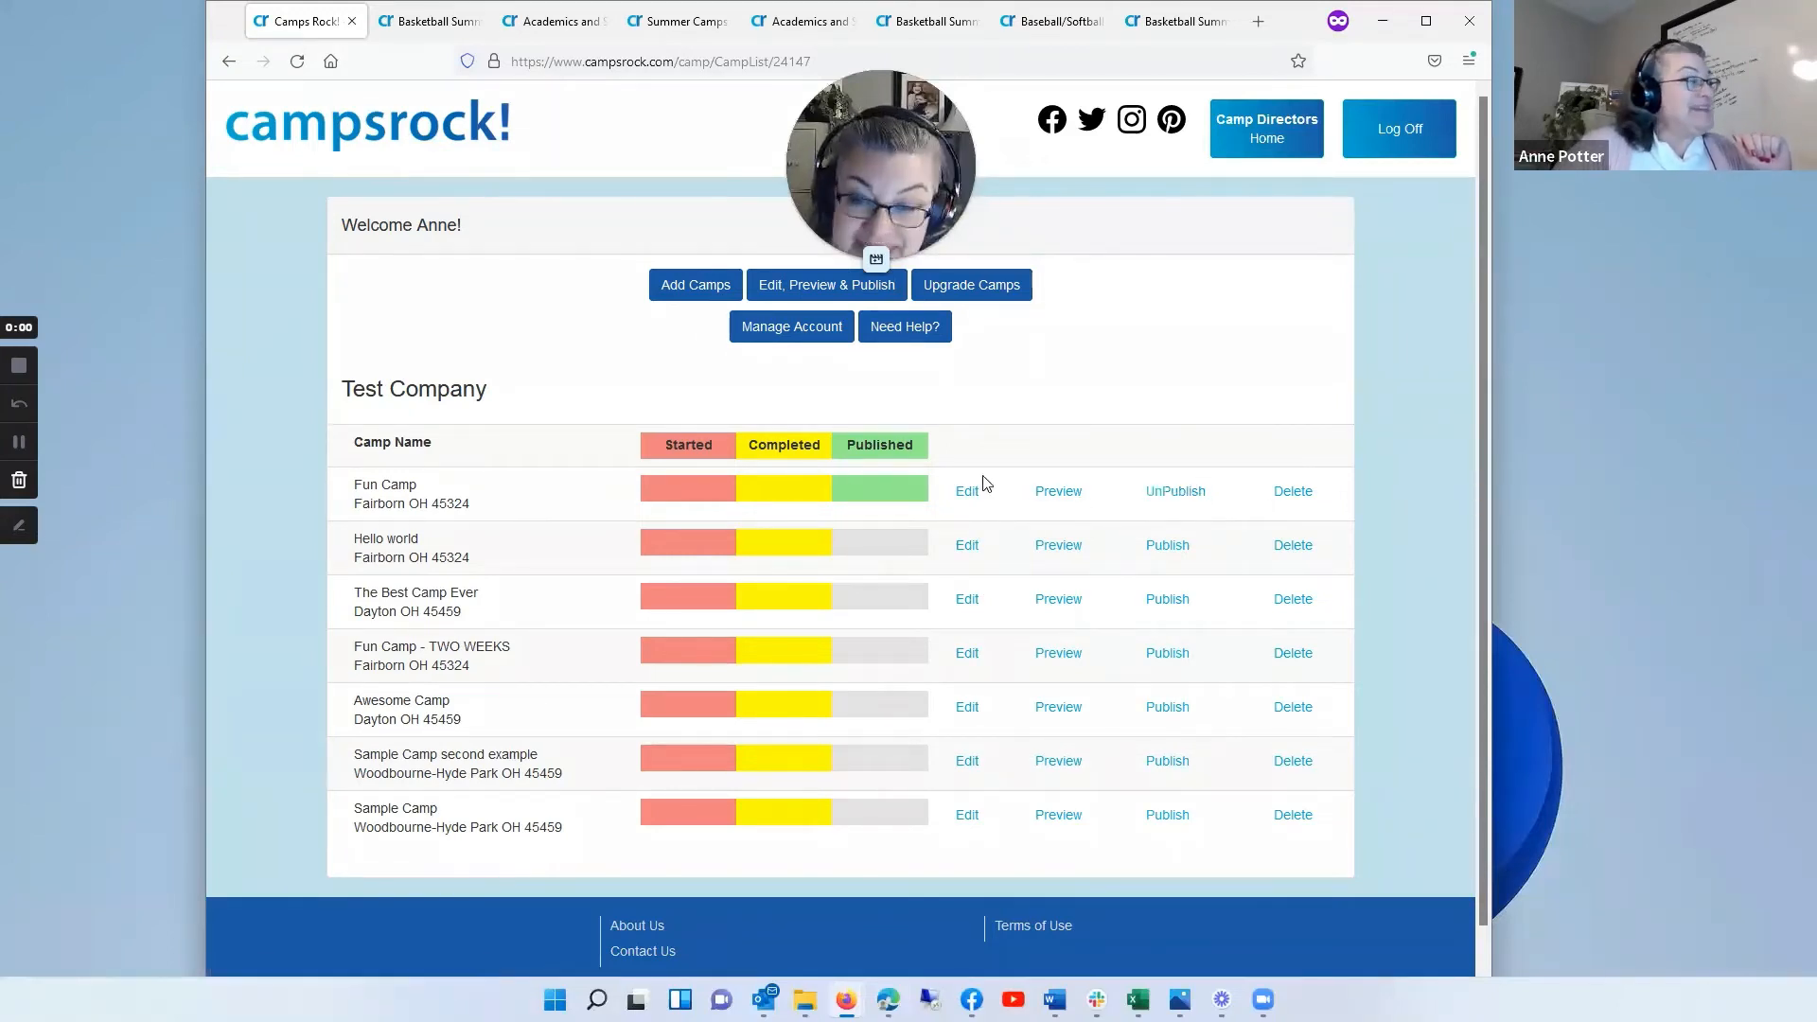
click(1179, 492)
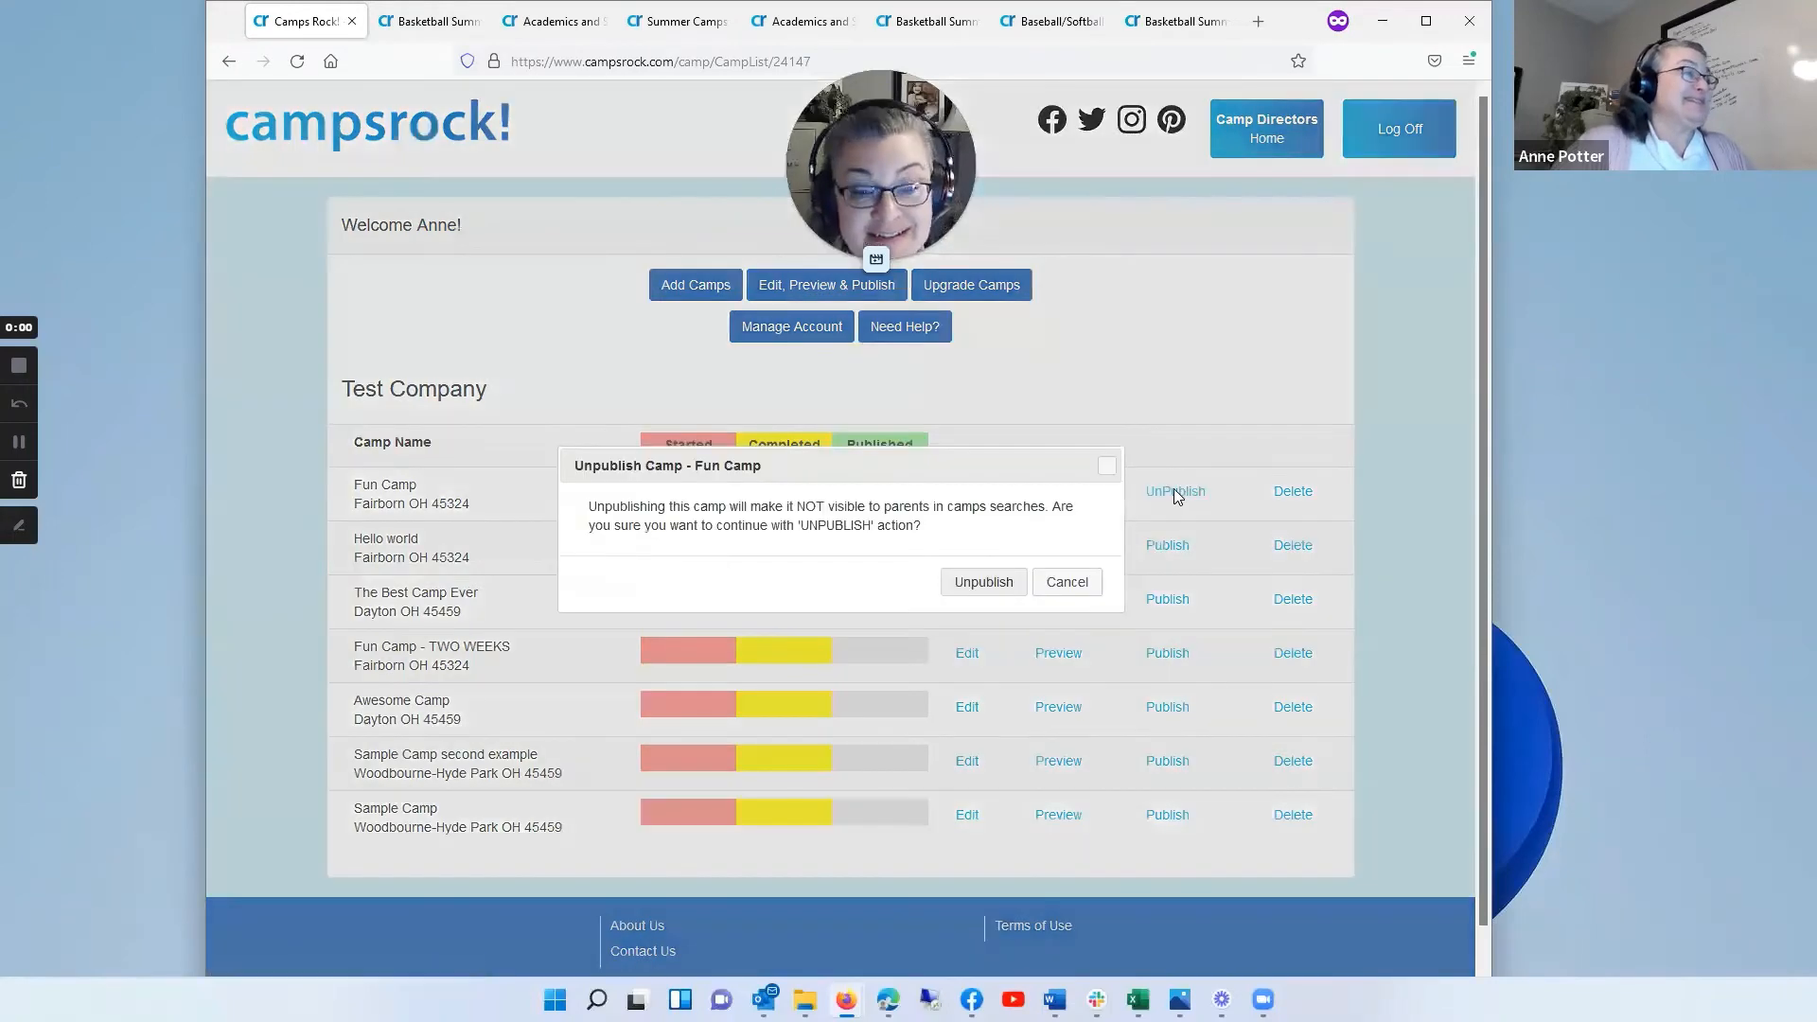
click(985, 580)
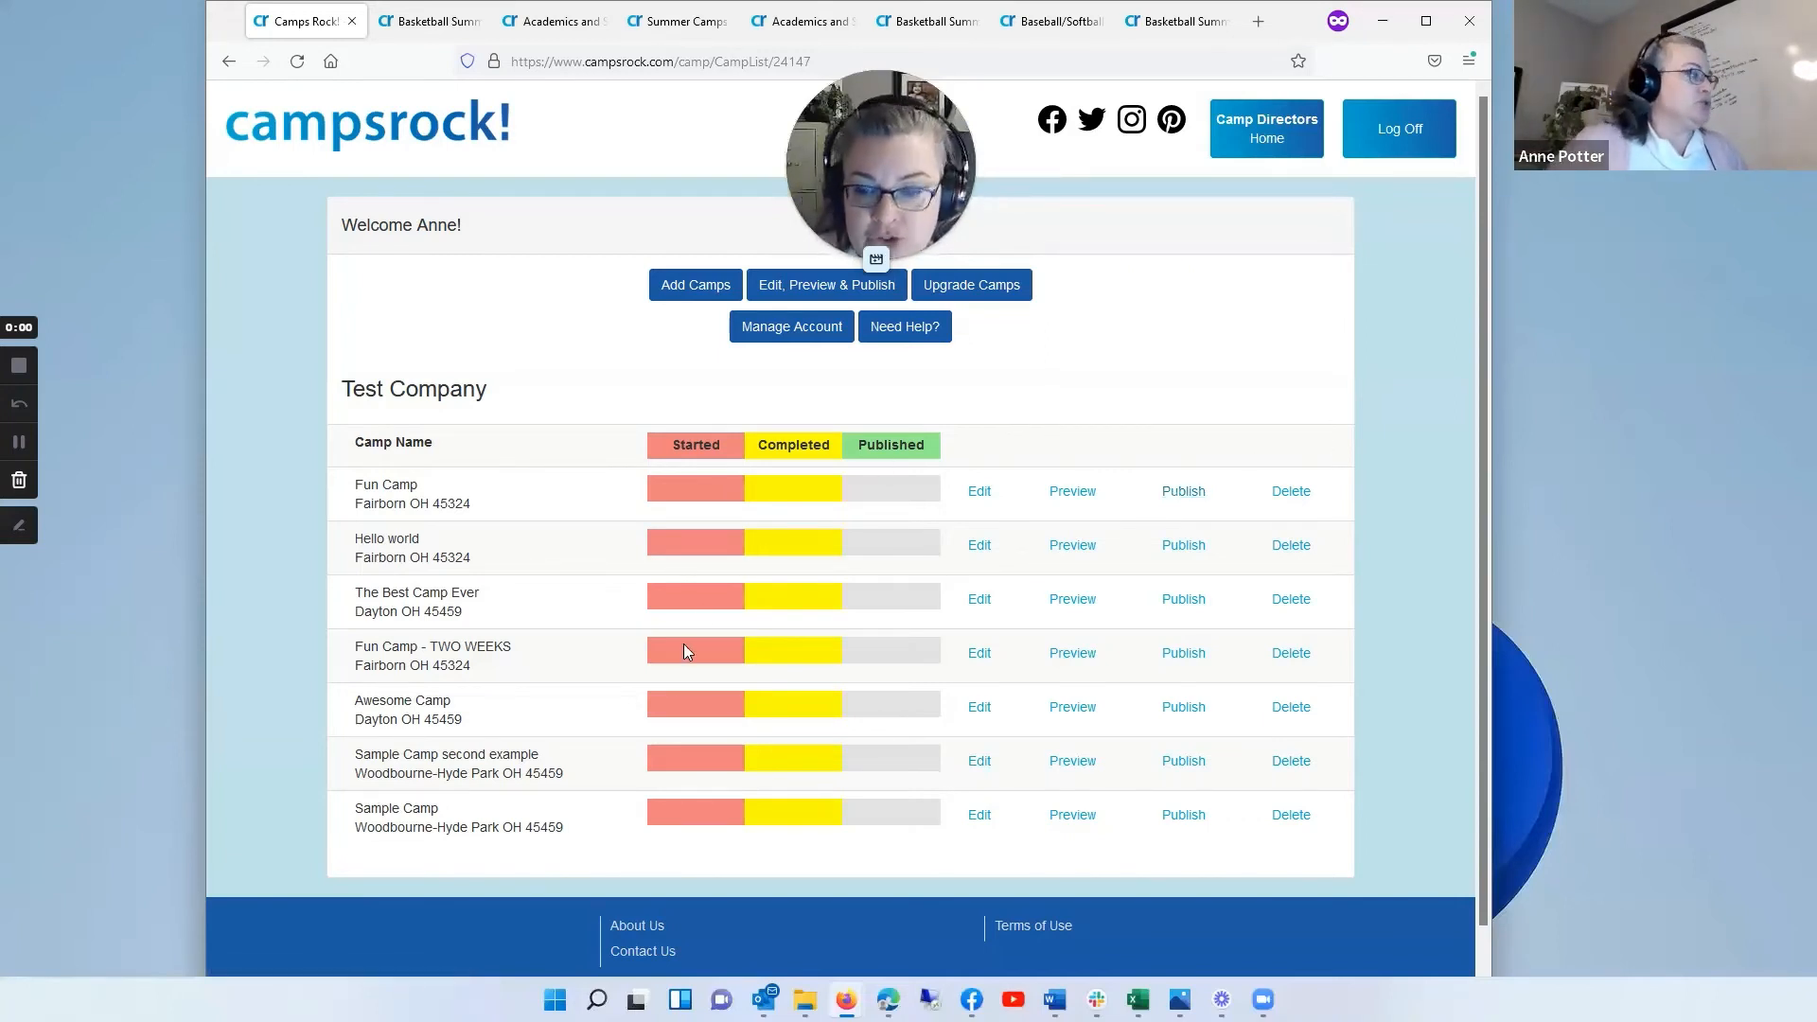
Step: Log off and log in to another camp director account with its saved e-mail and password
click(1400, 136)
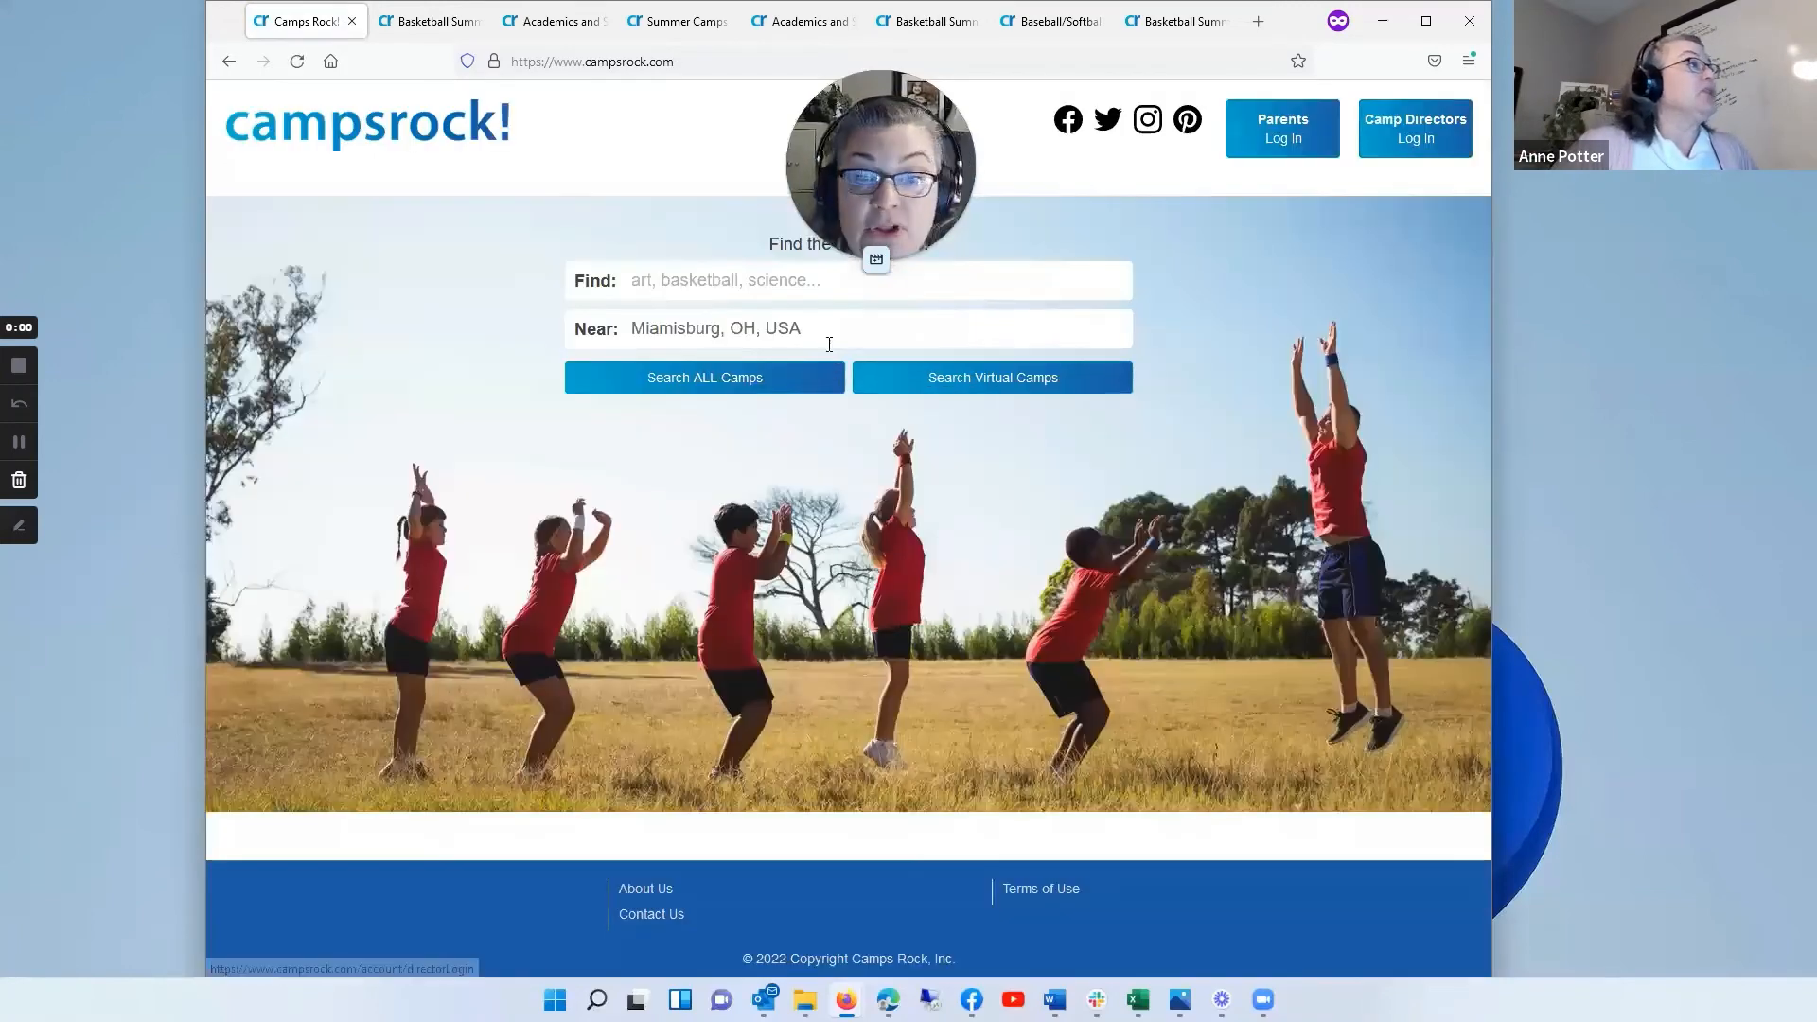
click(1408, 127)
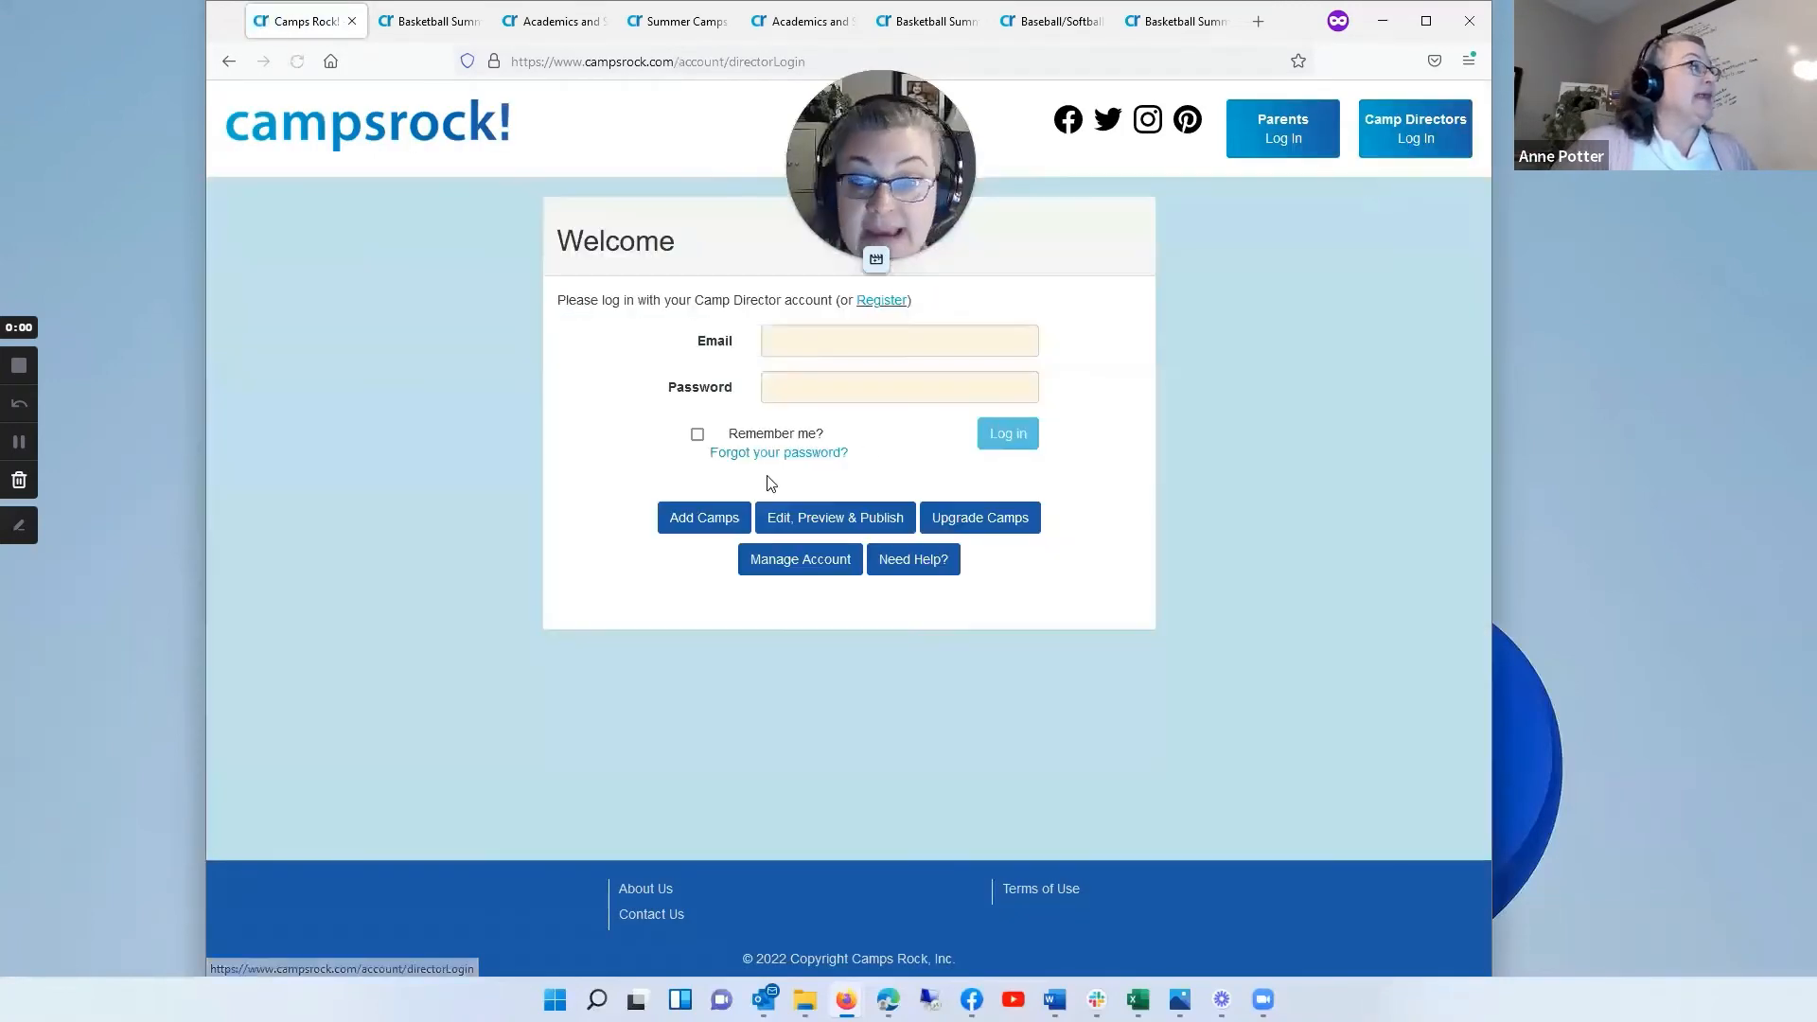
click(790, 343)
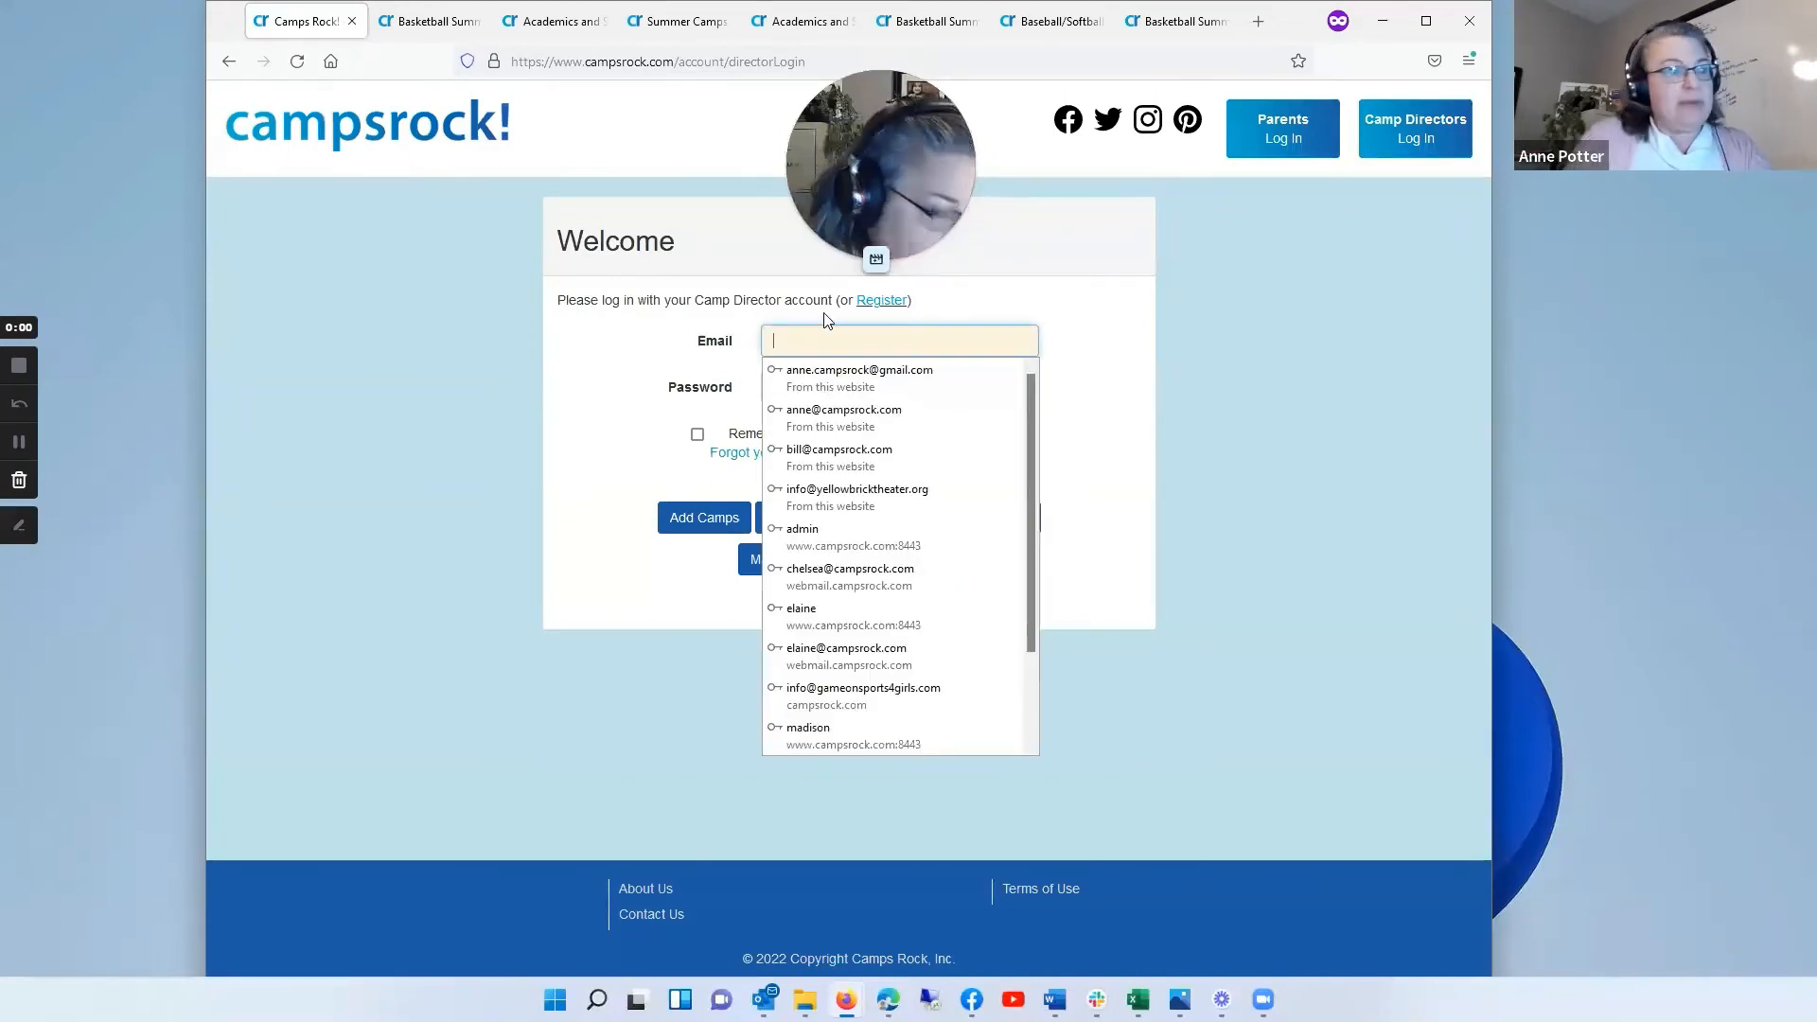
text(po)
click(810, 379)
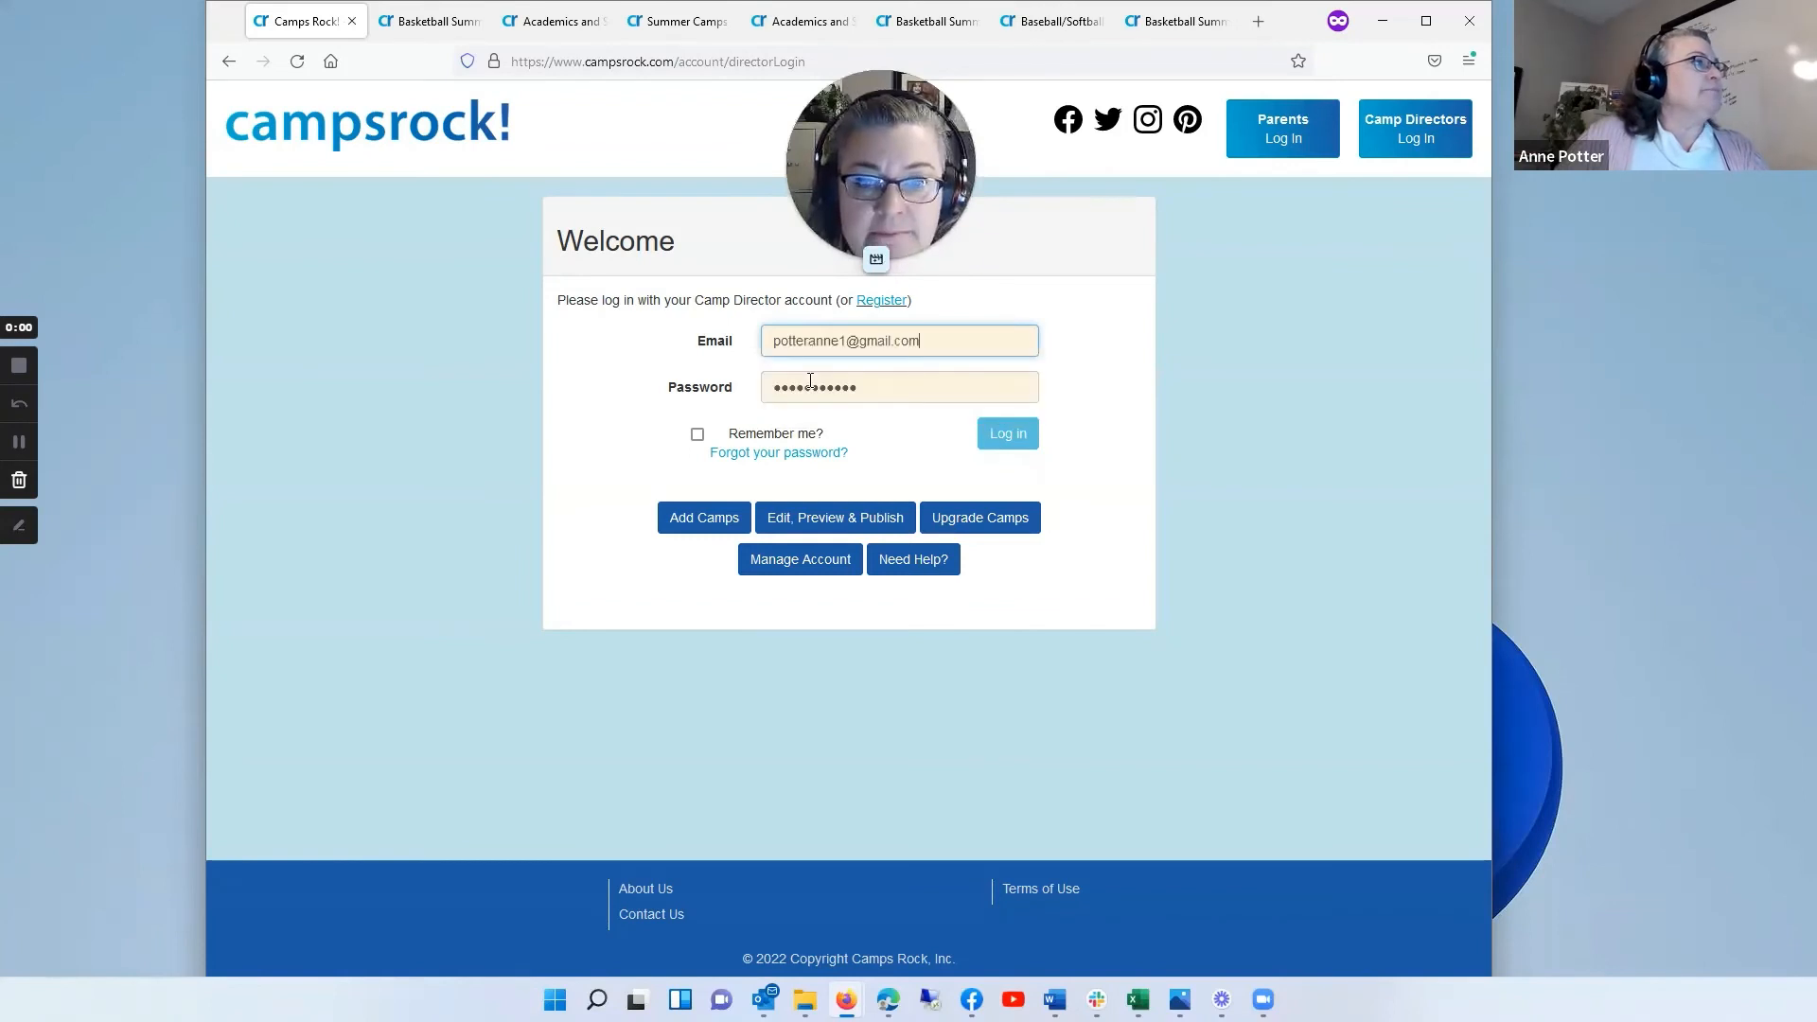
click(1026, 435)
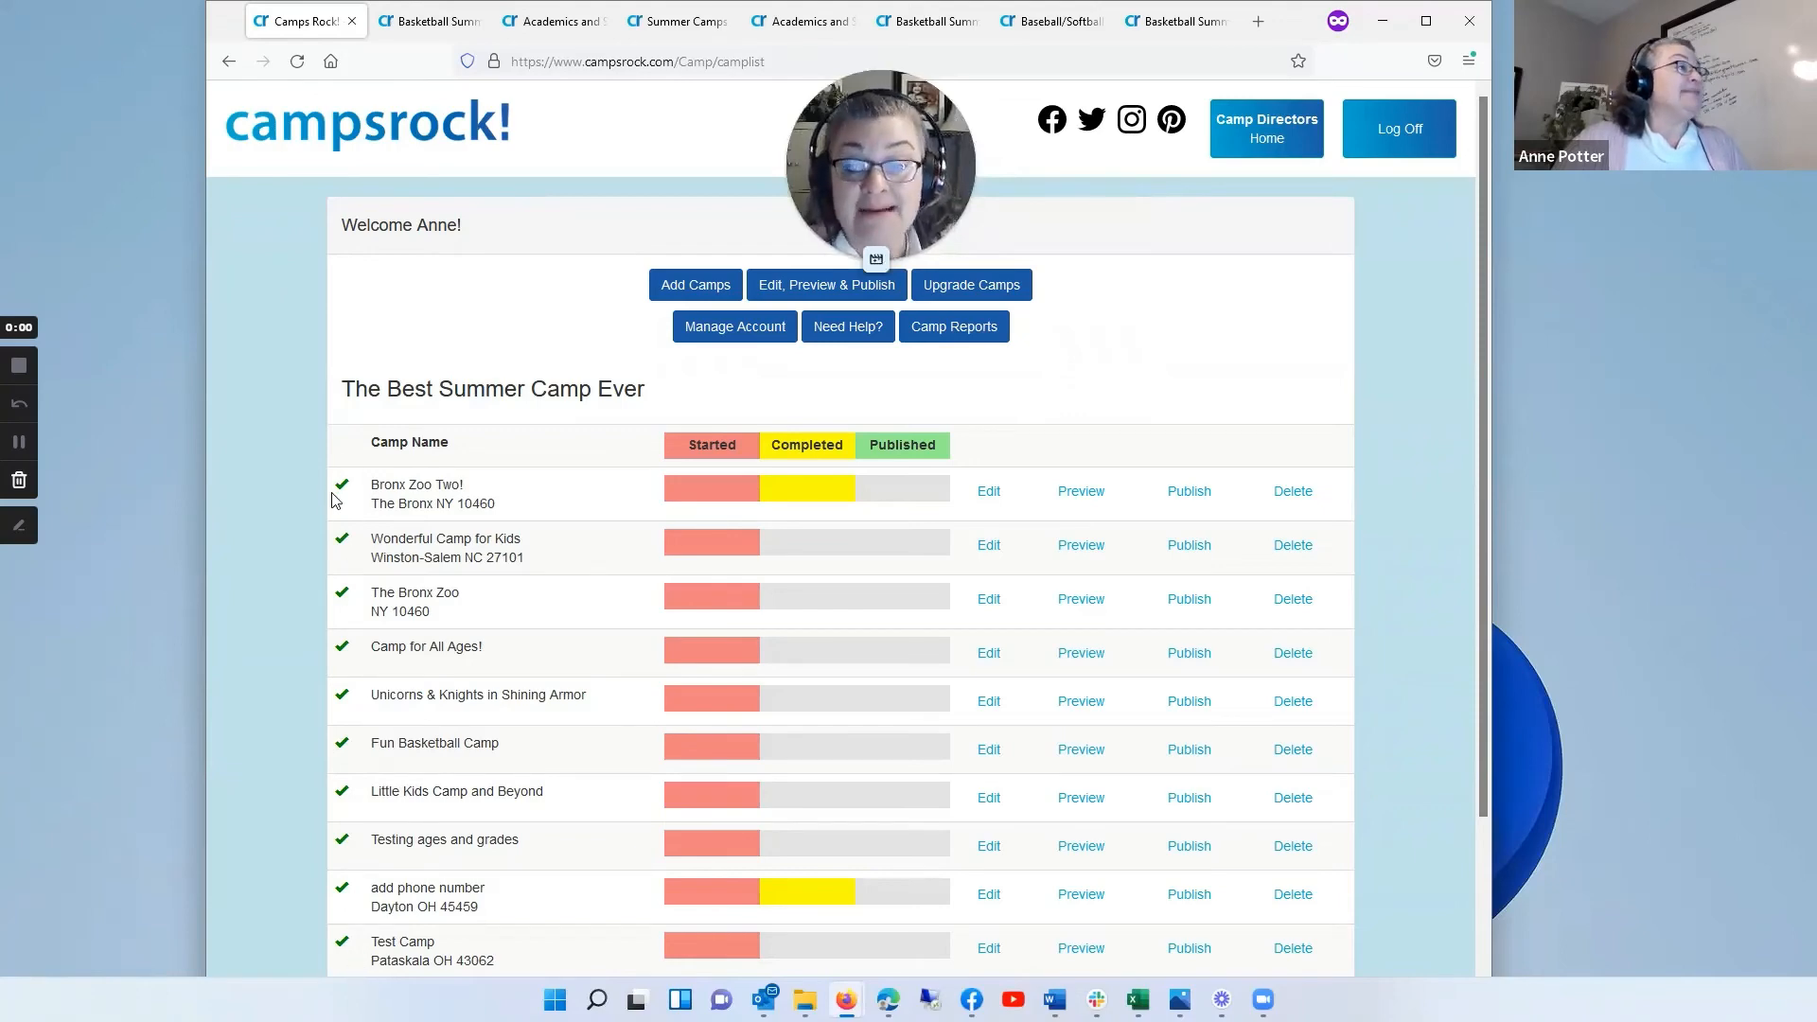
Step: Preview the upgraded Bronx Zoo Two! listing, examine its banner, description, camp information and photo carousel, and return to the camp list
click(1080, 491)
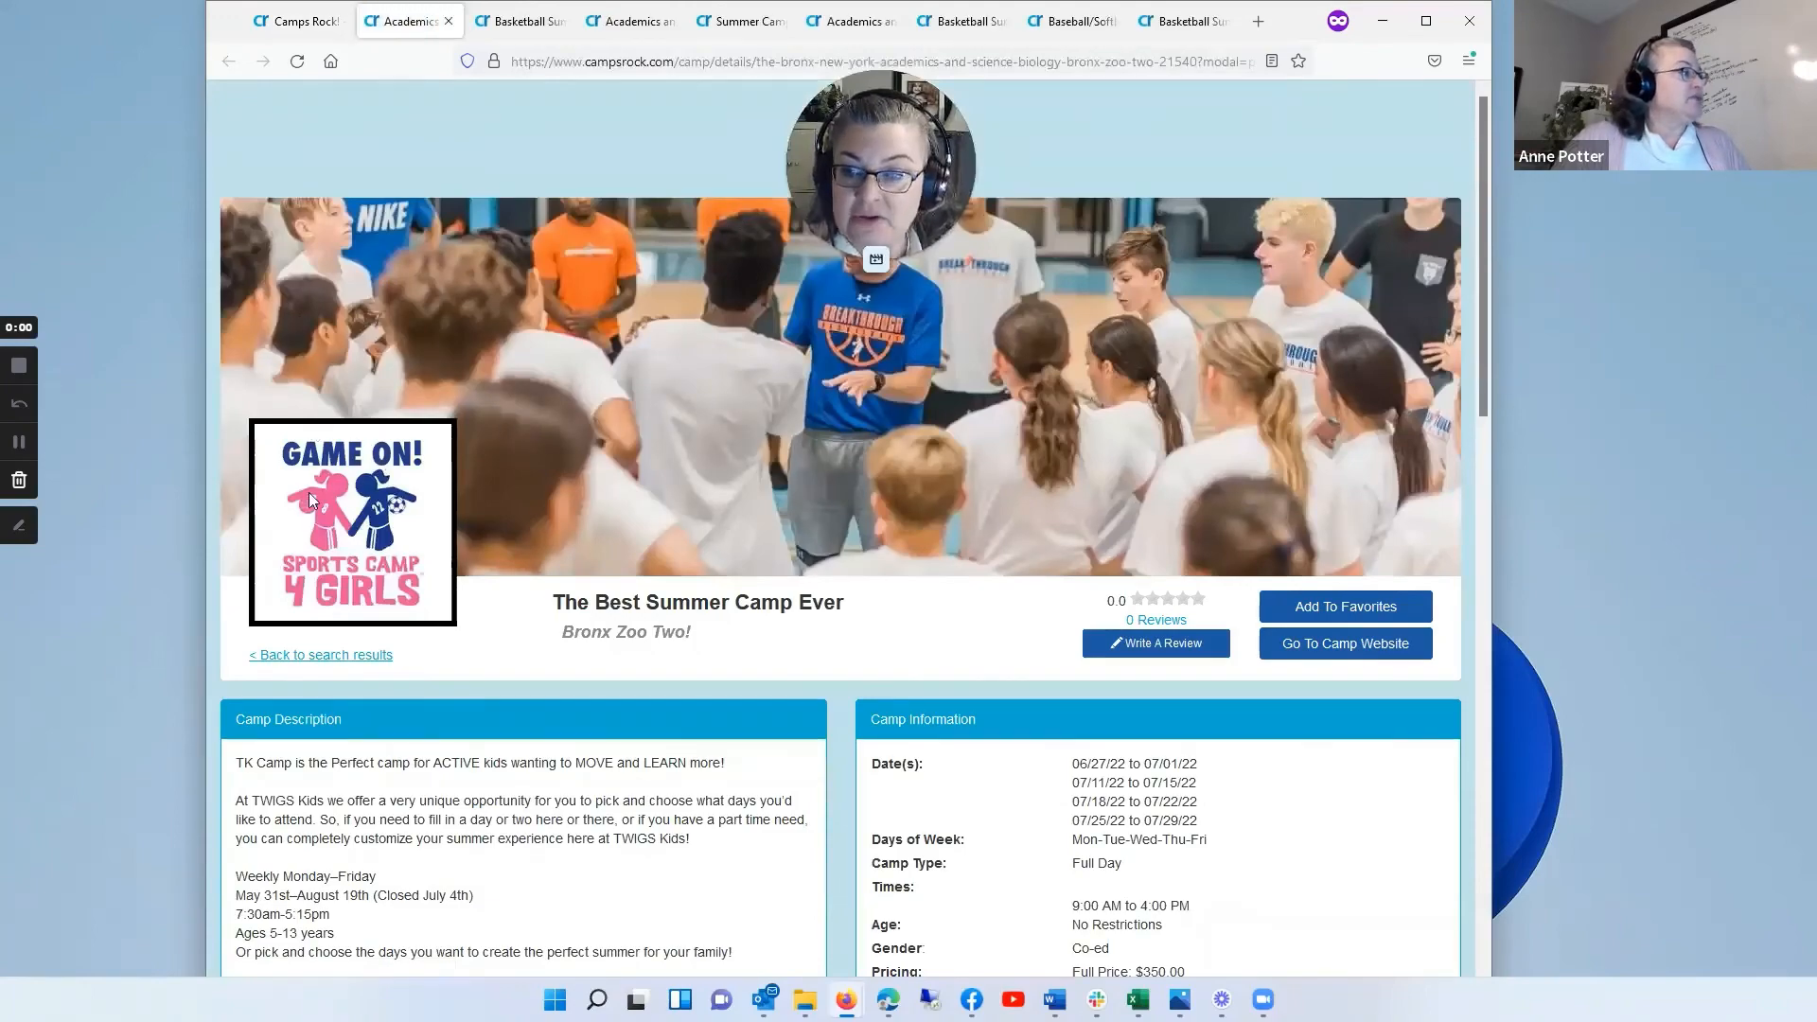
scroll(548, 422, down, 7)
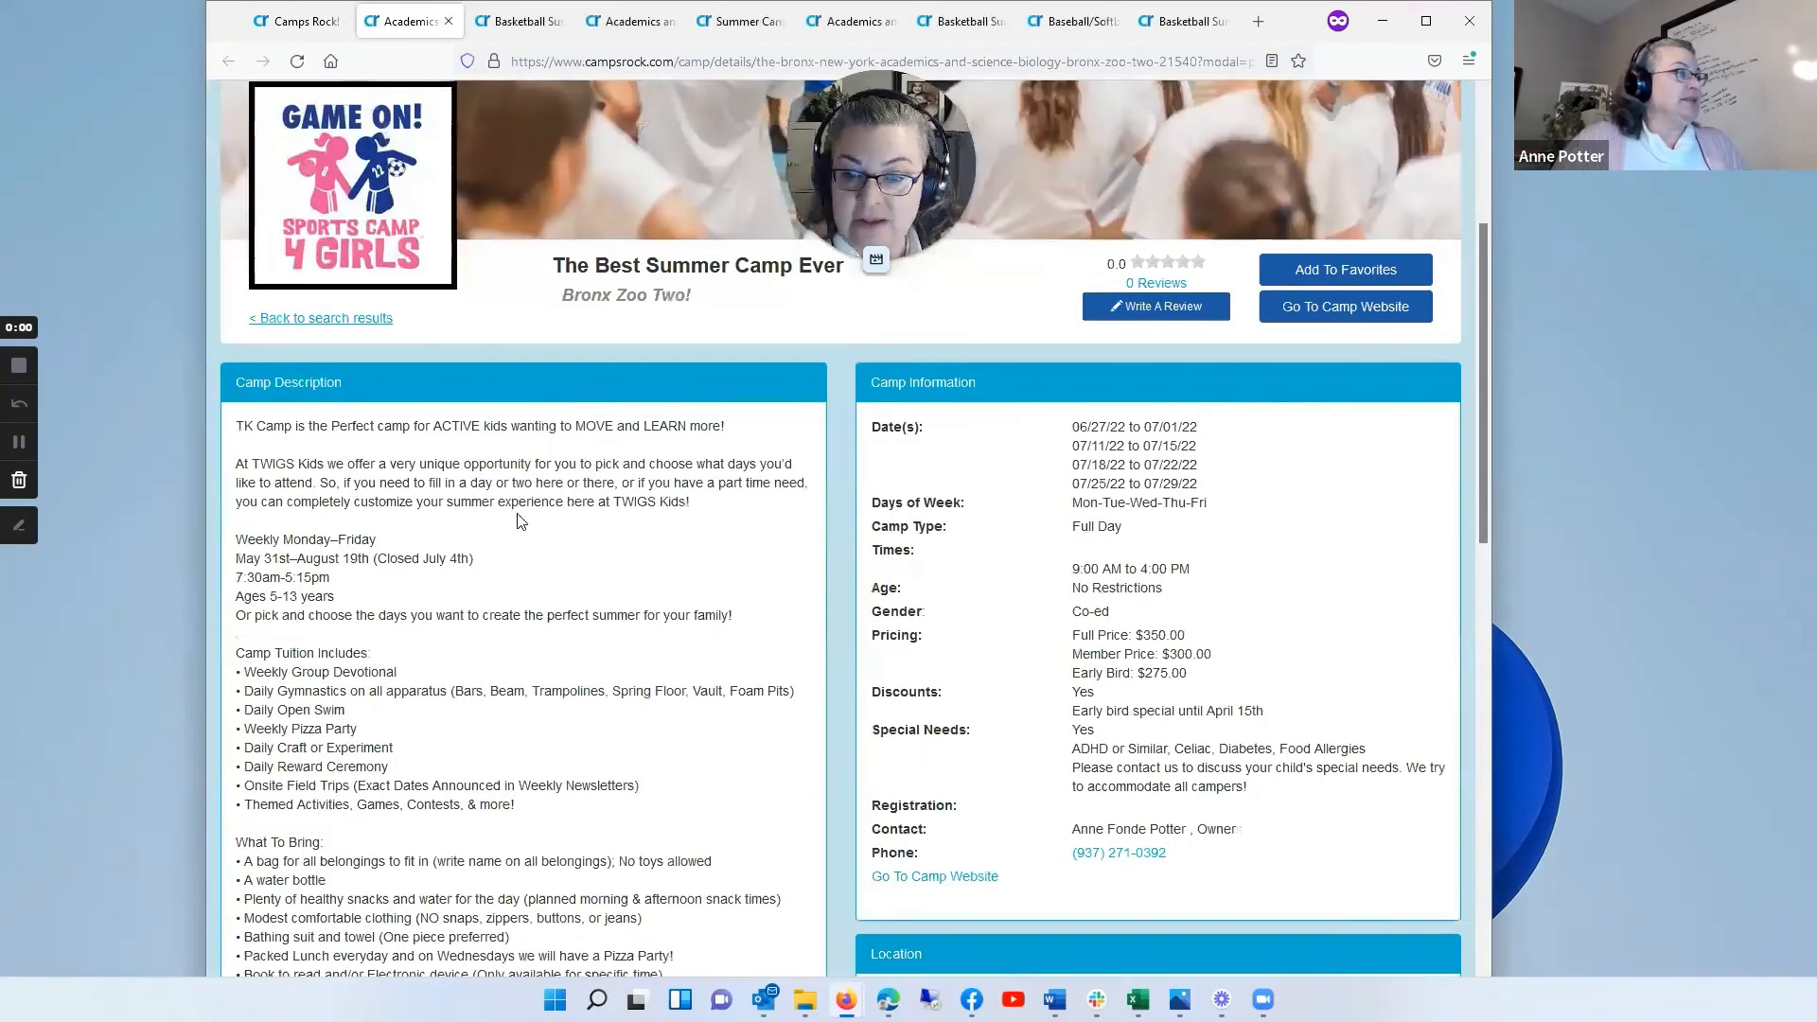
scroll(515, 545, down, 8)
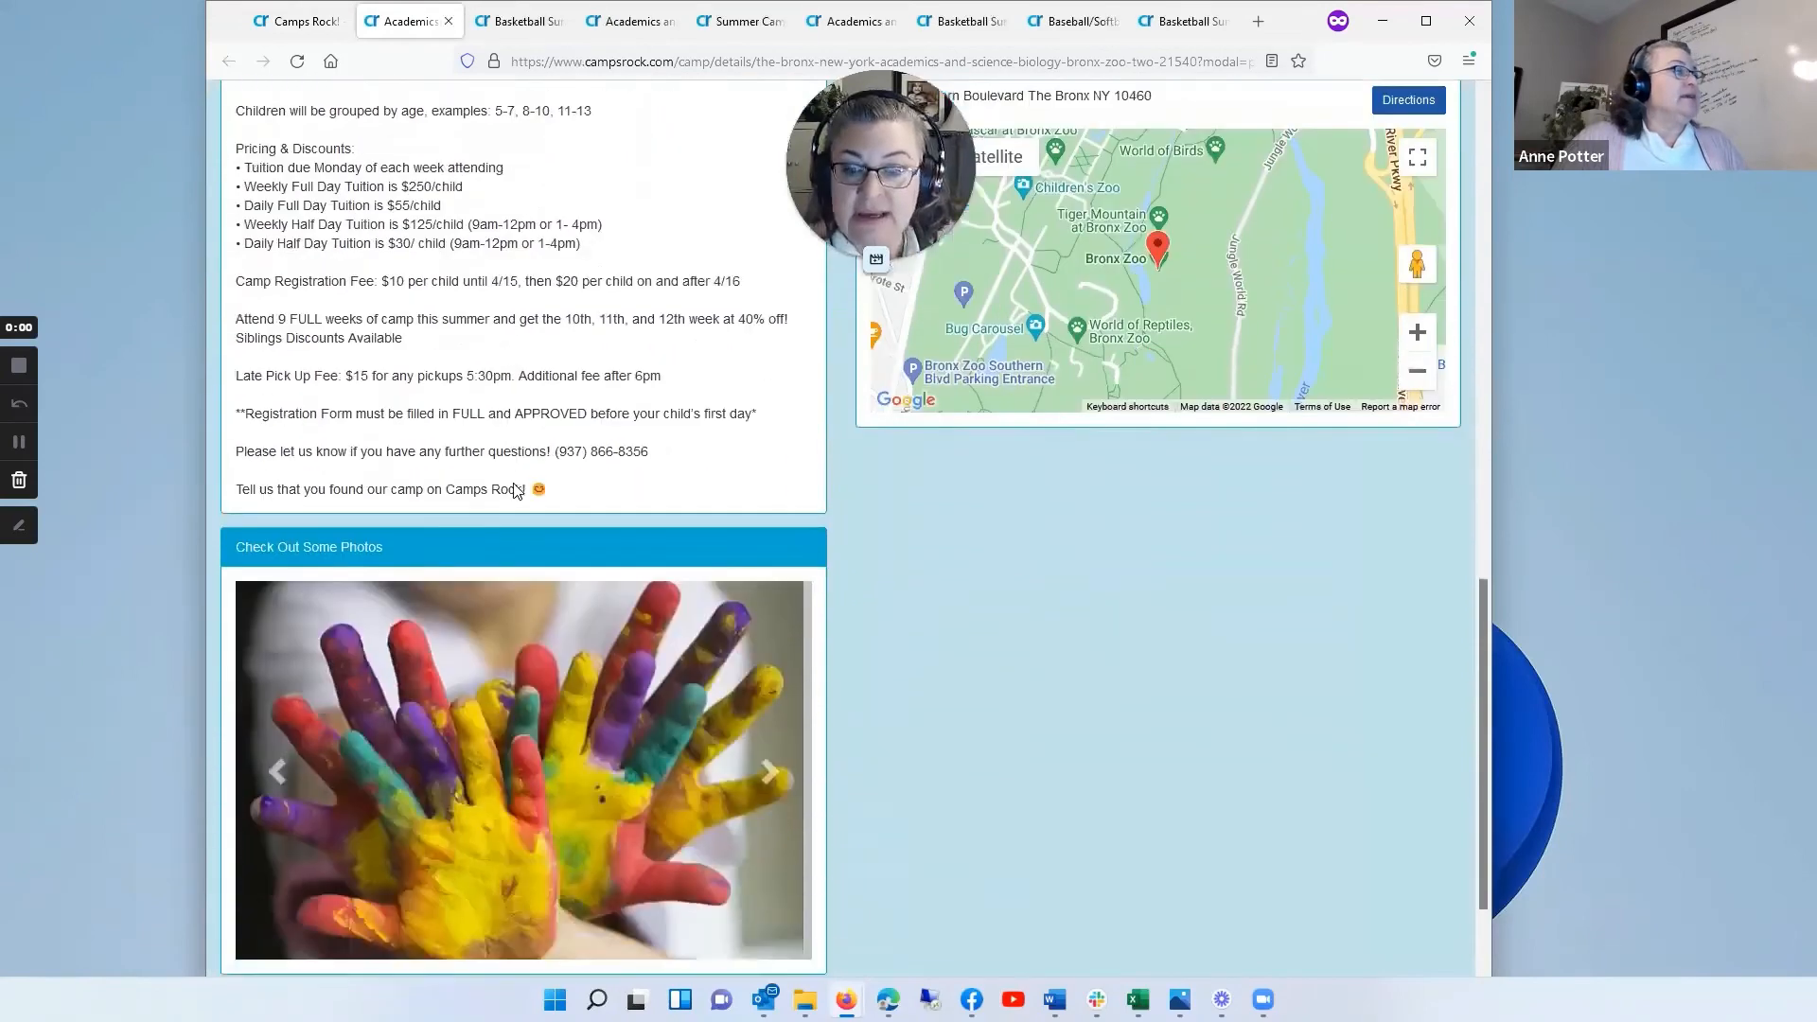
click(768, 640)
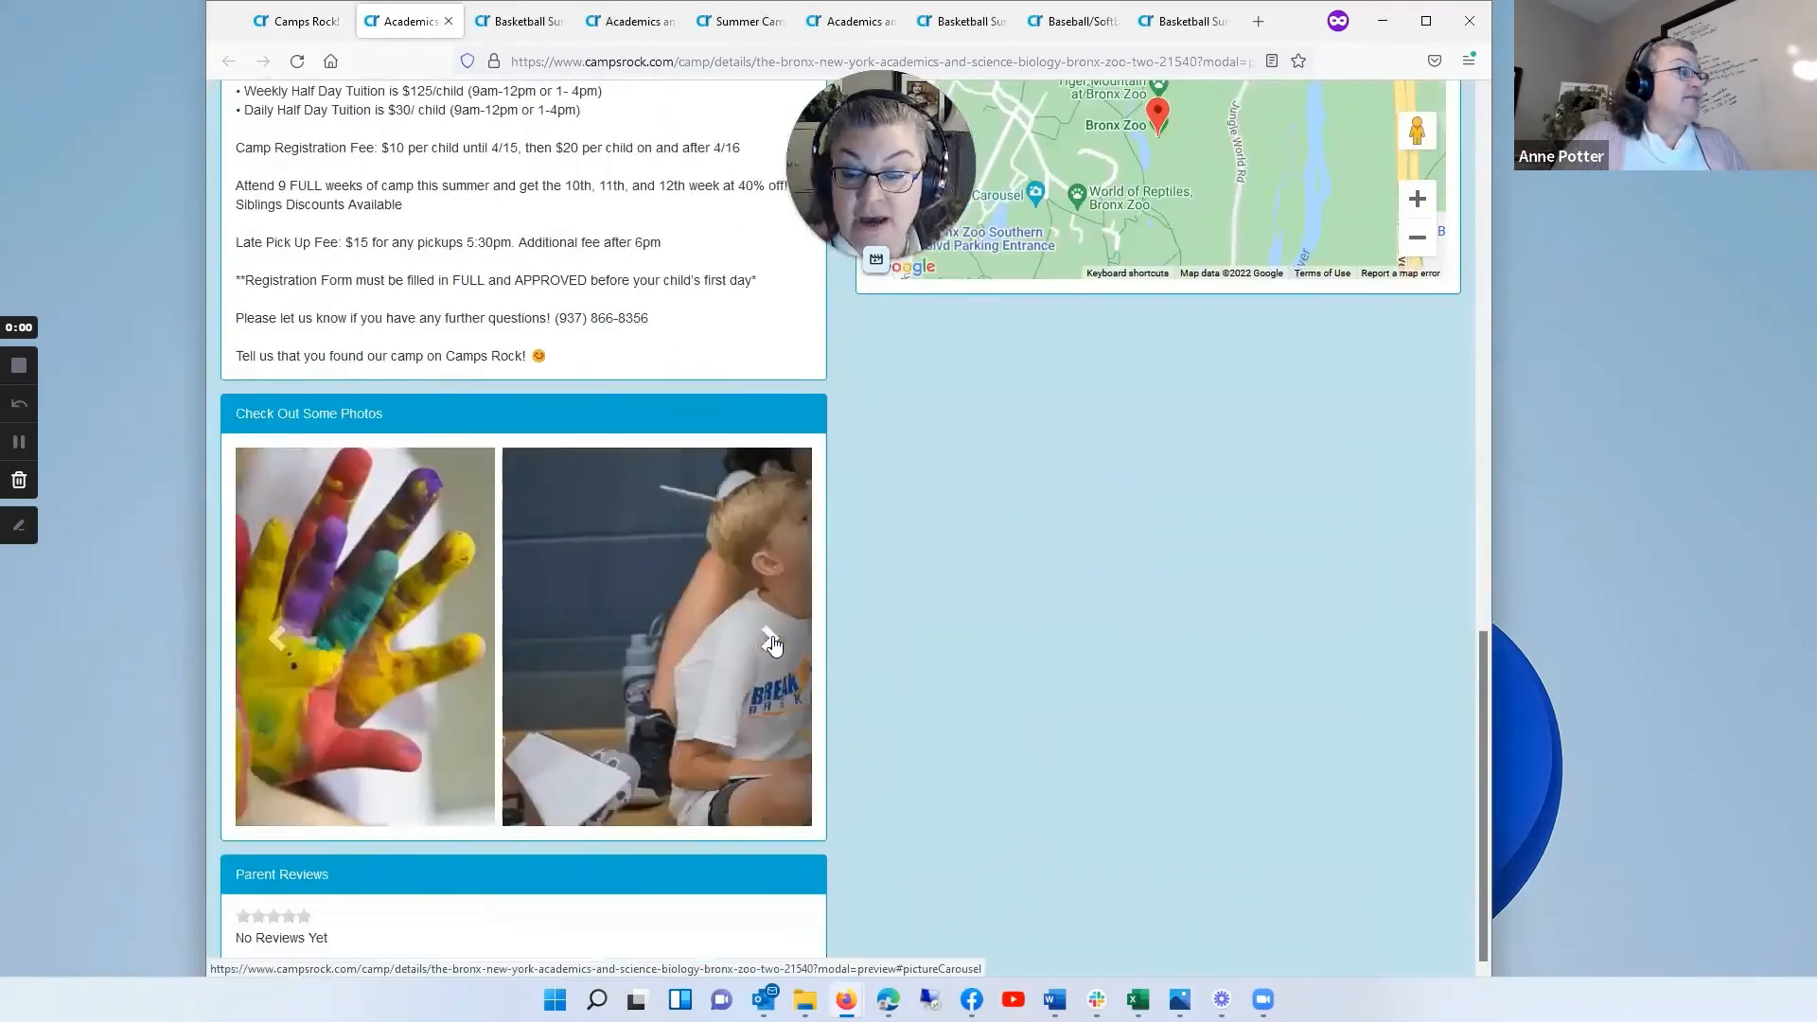
click(774, 678)
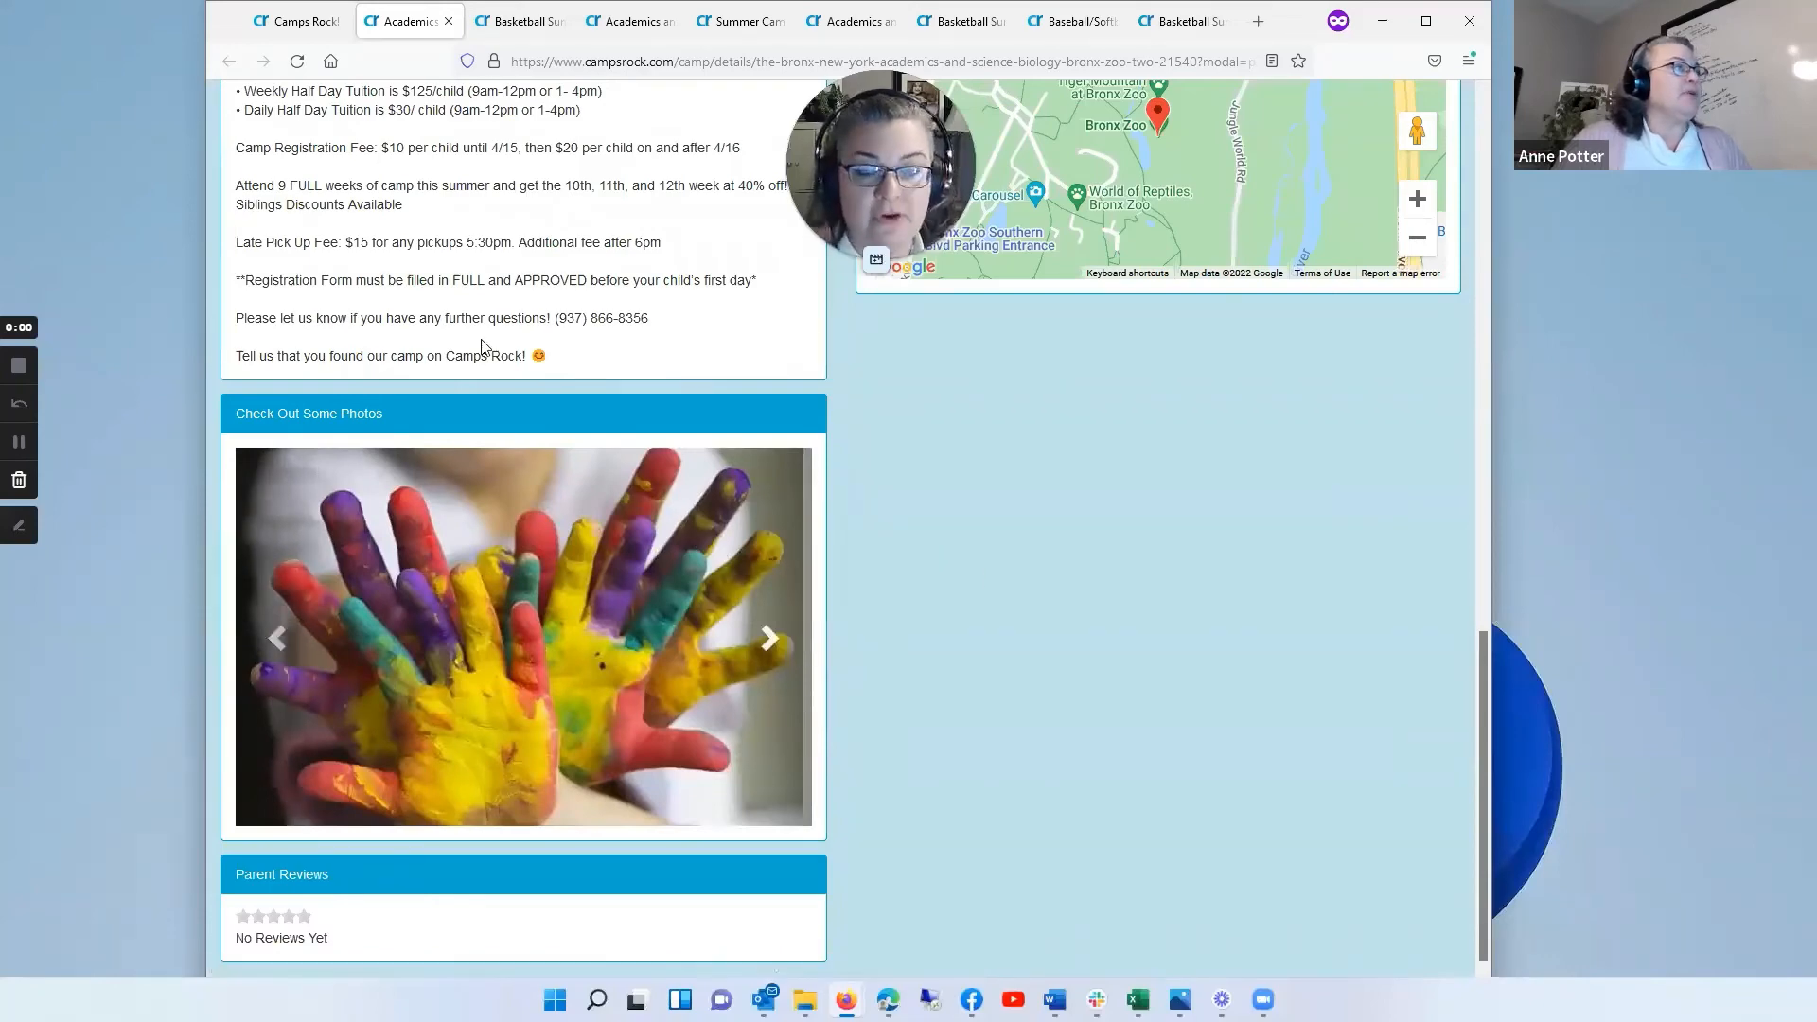
scroll(494, 354, up, 5)
scroll(498, 350, up, 10)
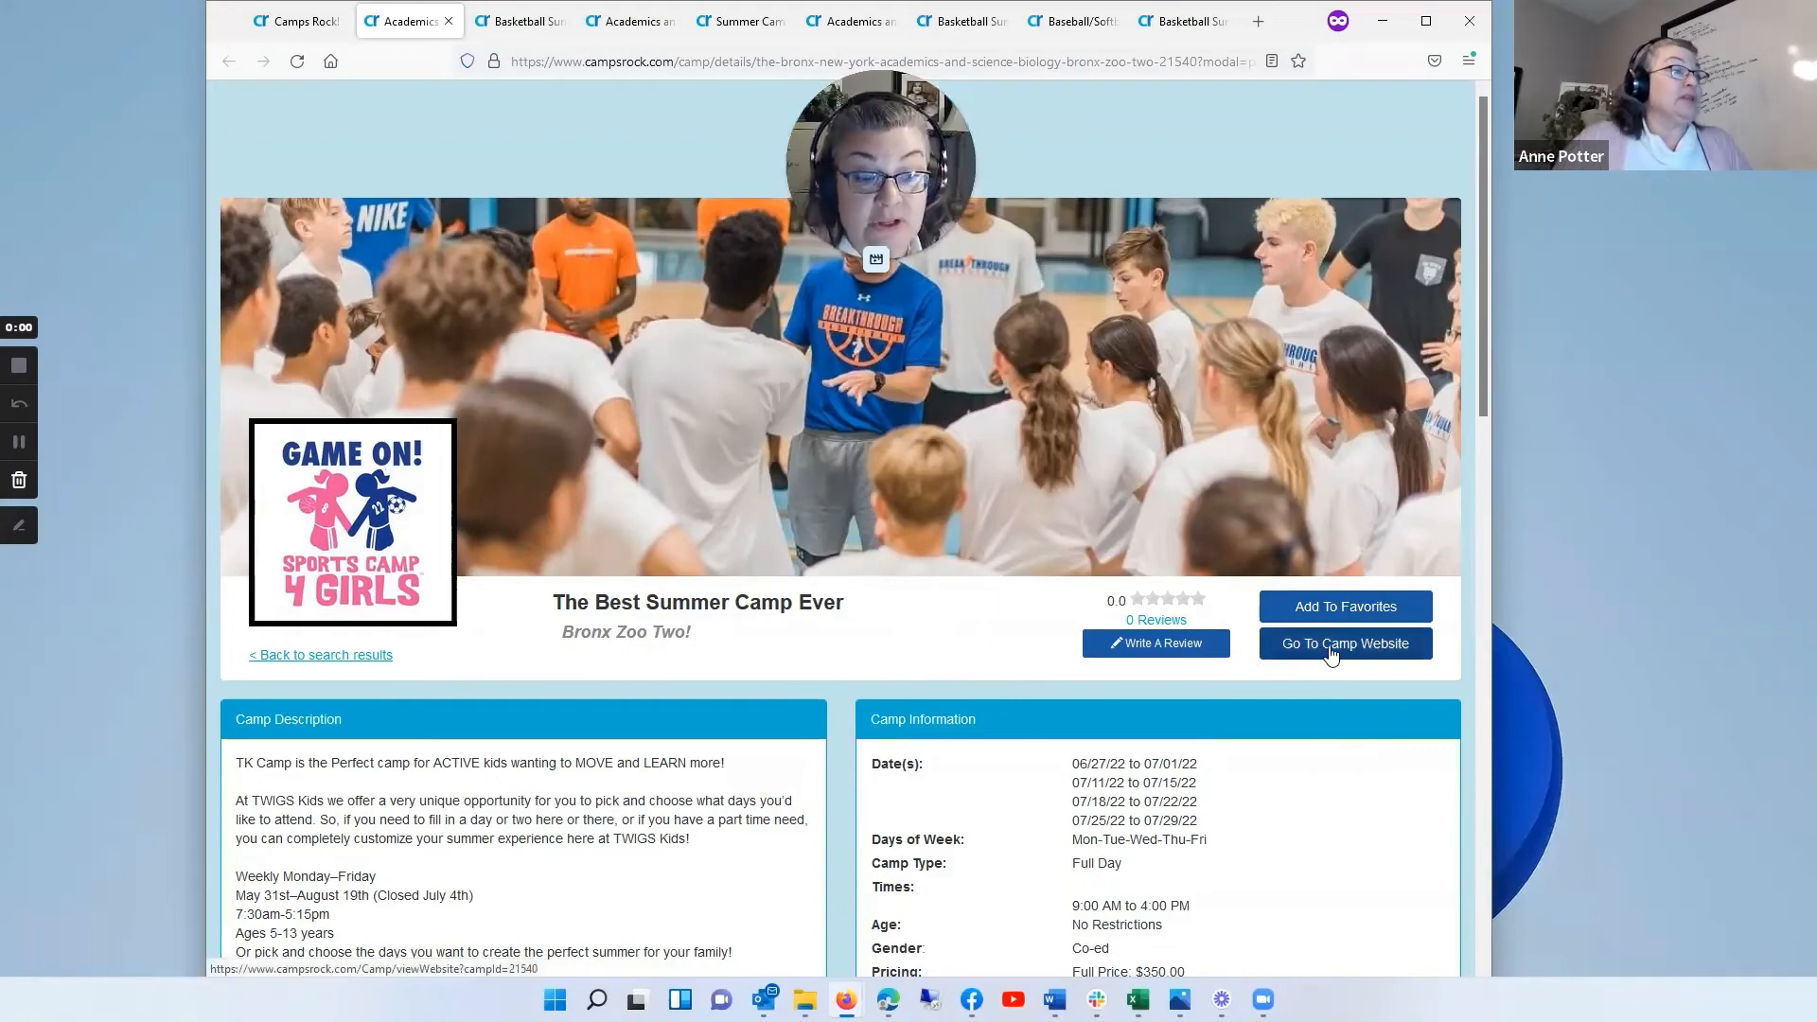
scroll(1357, 653, down, 5)
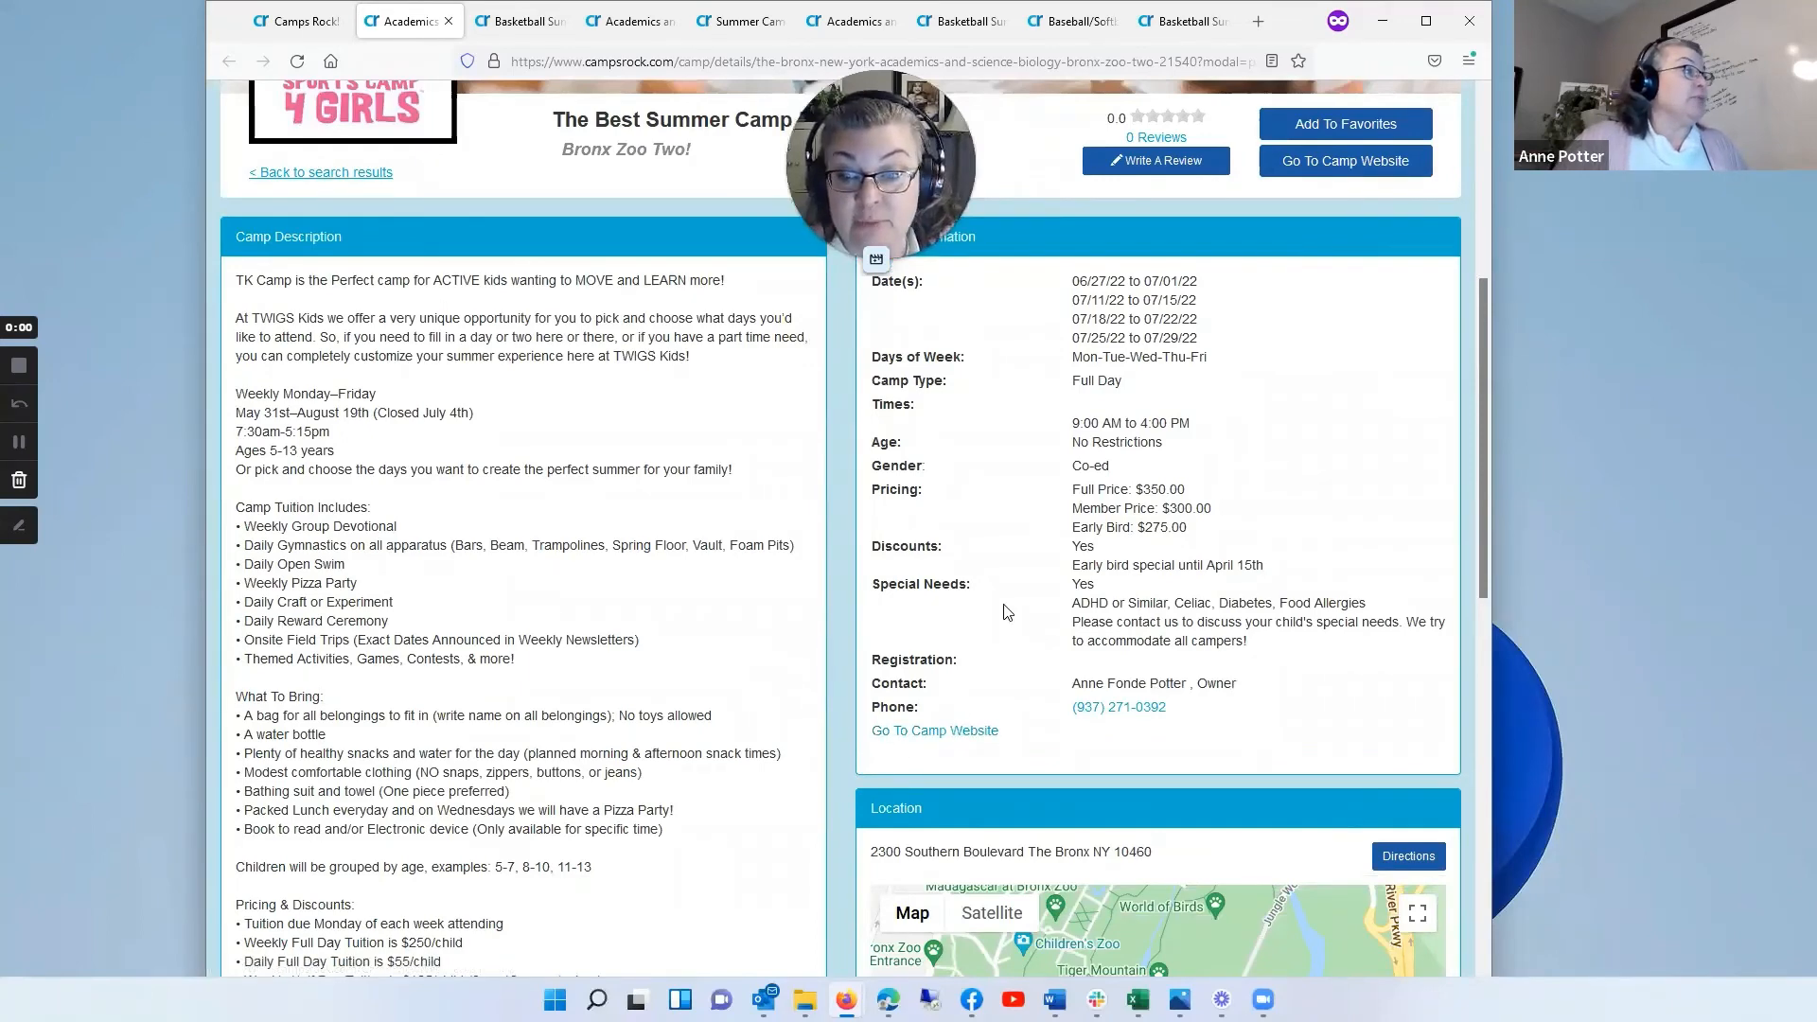
scroll(601, 359, up, 5)
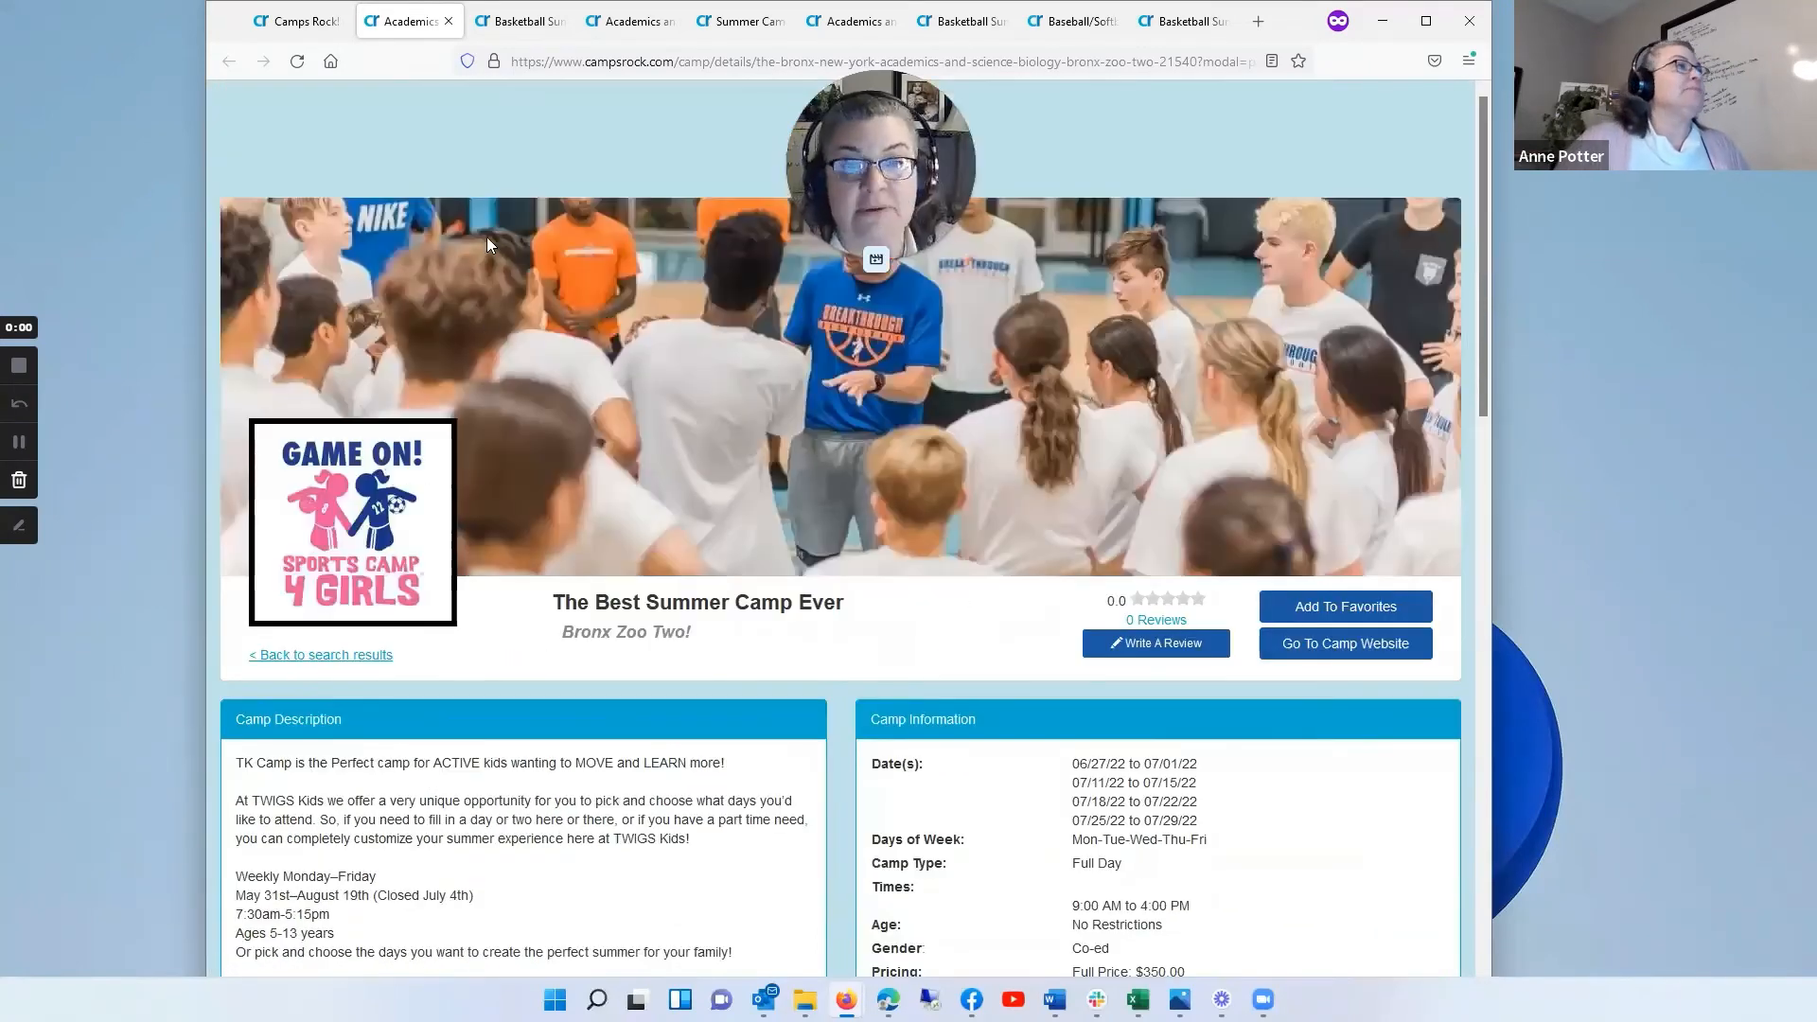
click(293, 21)
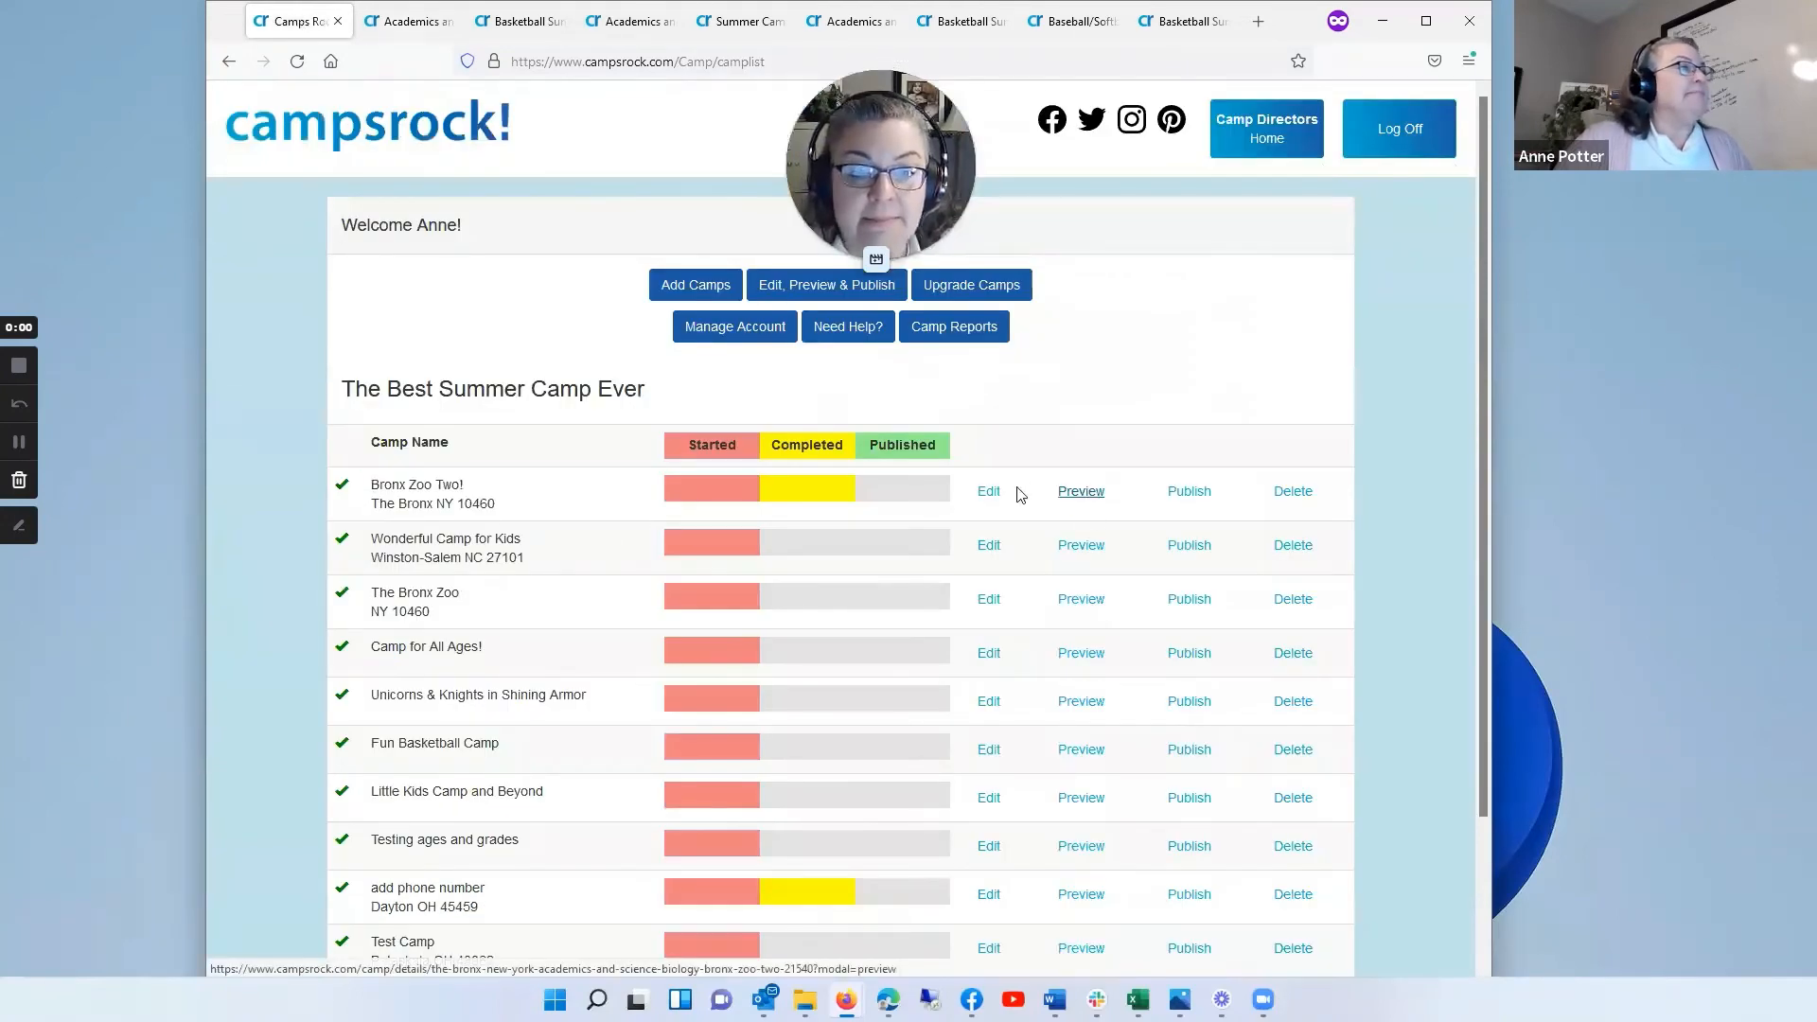
Step: Open Bronx Zoo Two! for editing, enlarge its description box, and review the full description text
click(987, 493)
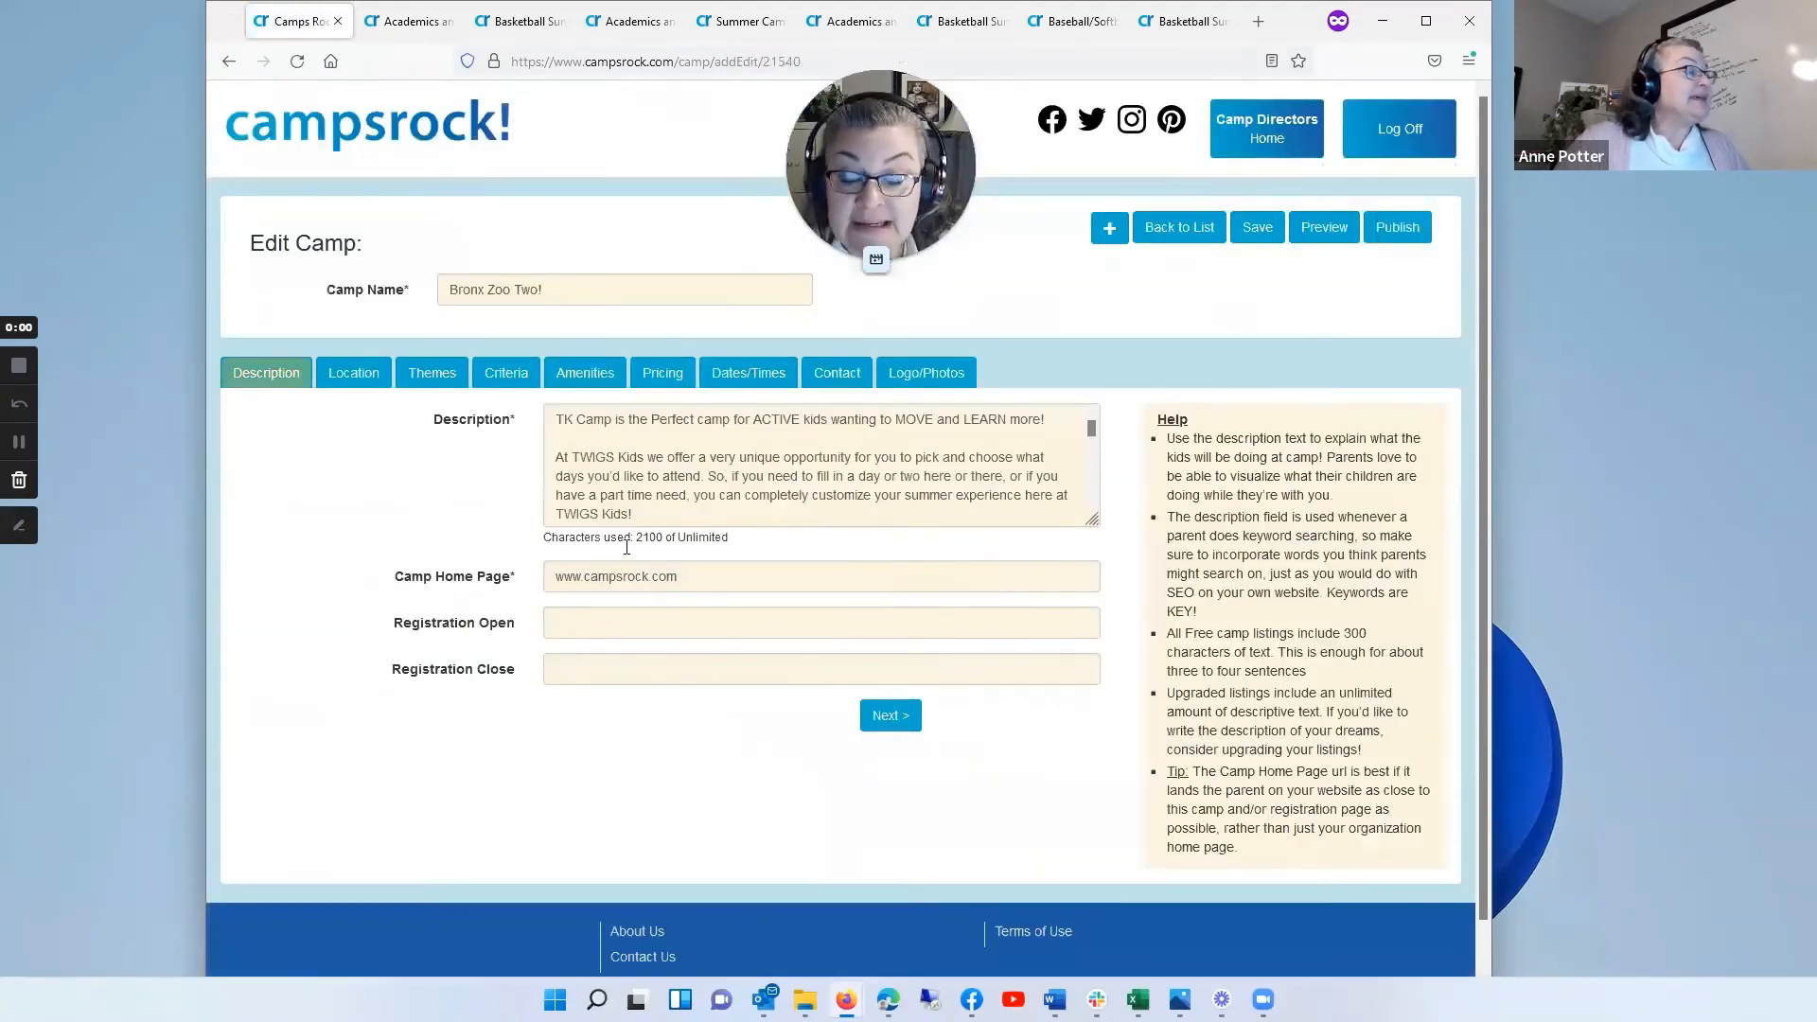
drag(1091, 521, 1104, 920)
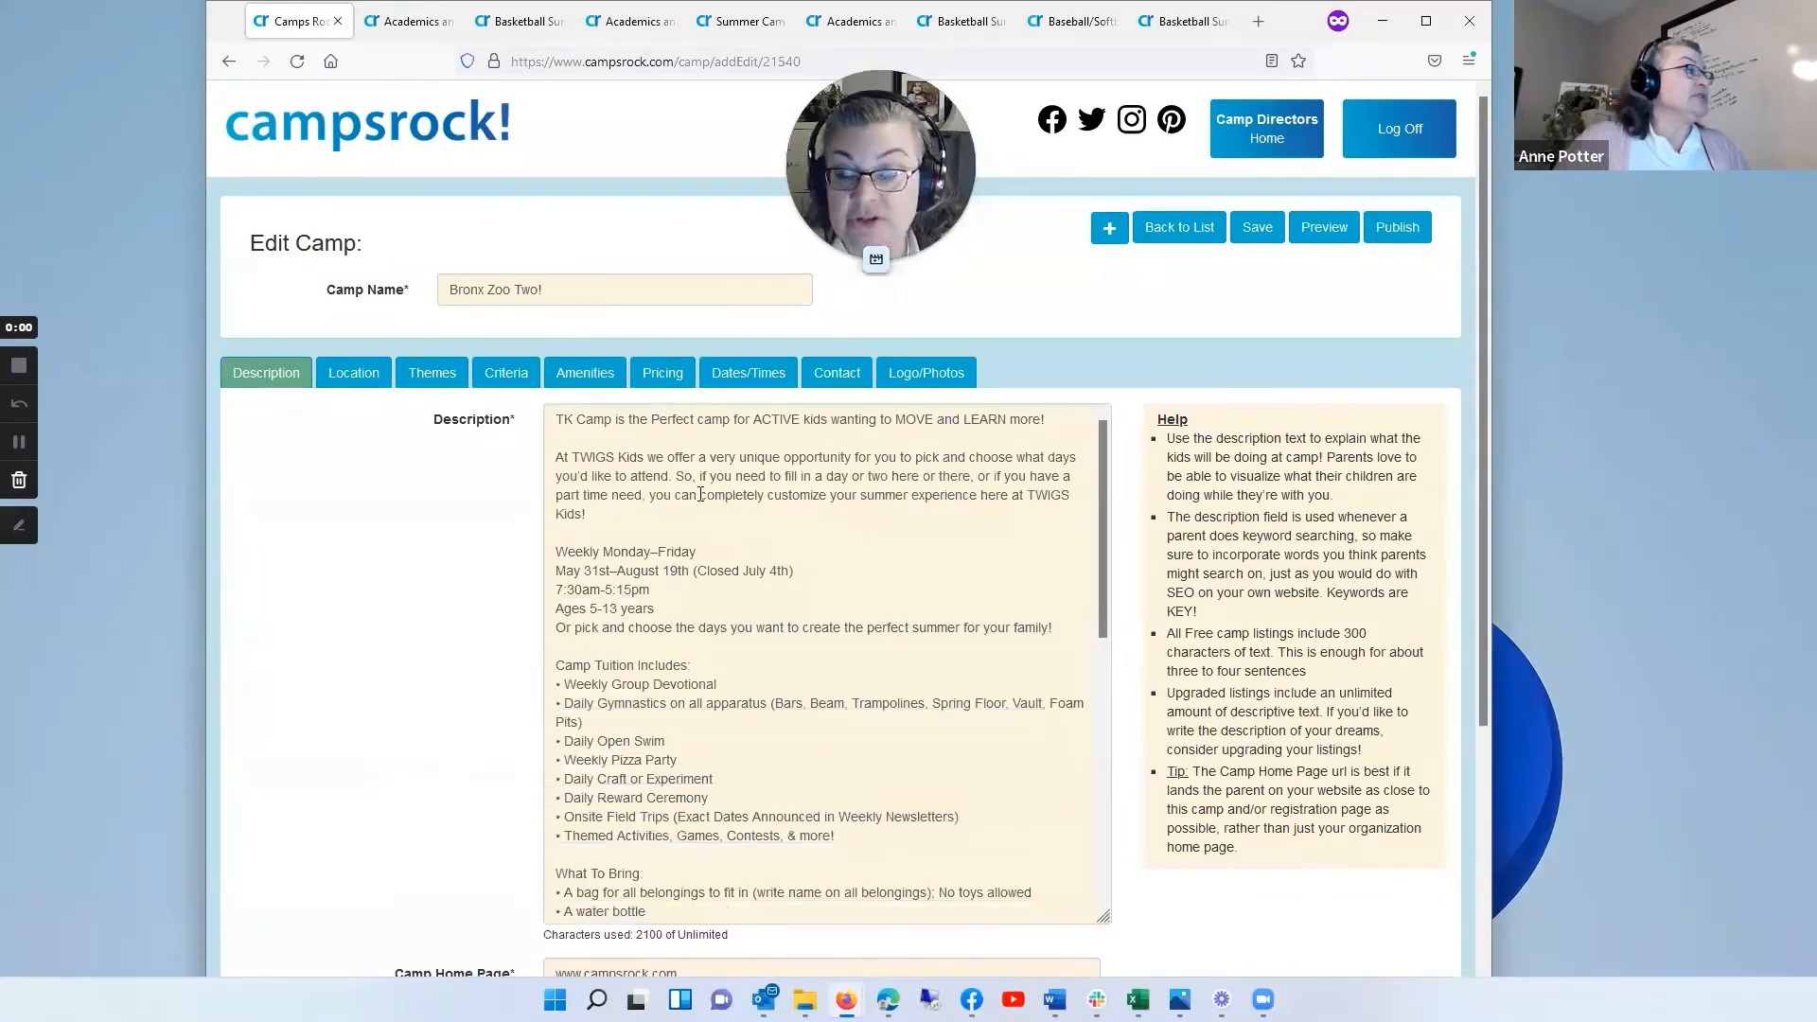
scroll(701, 494, down, 8)
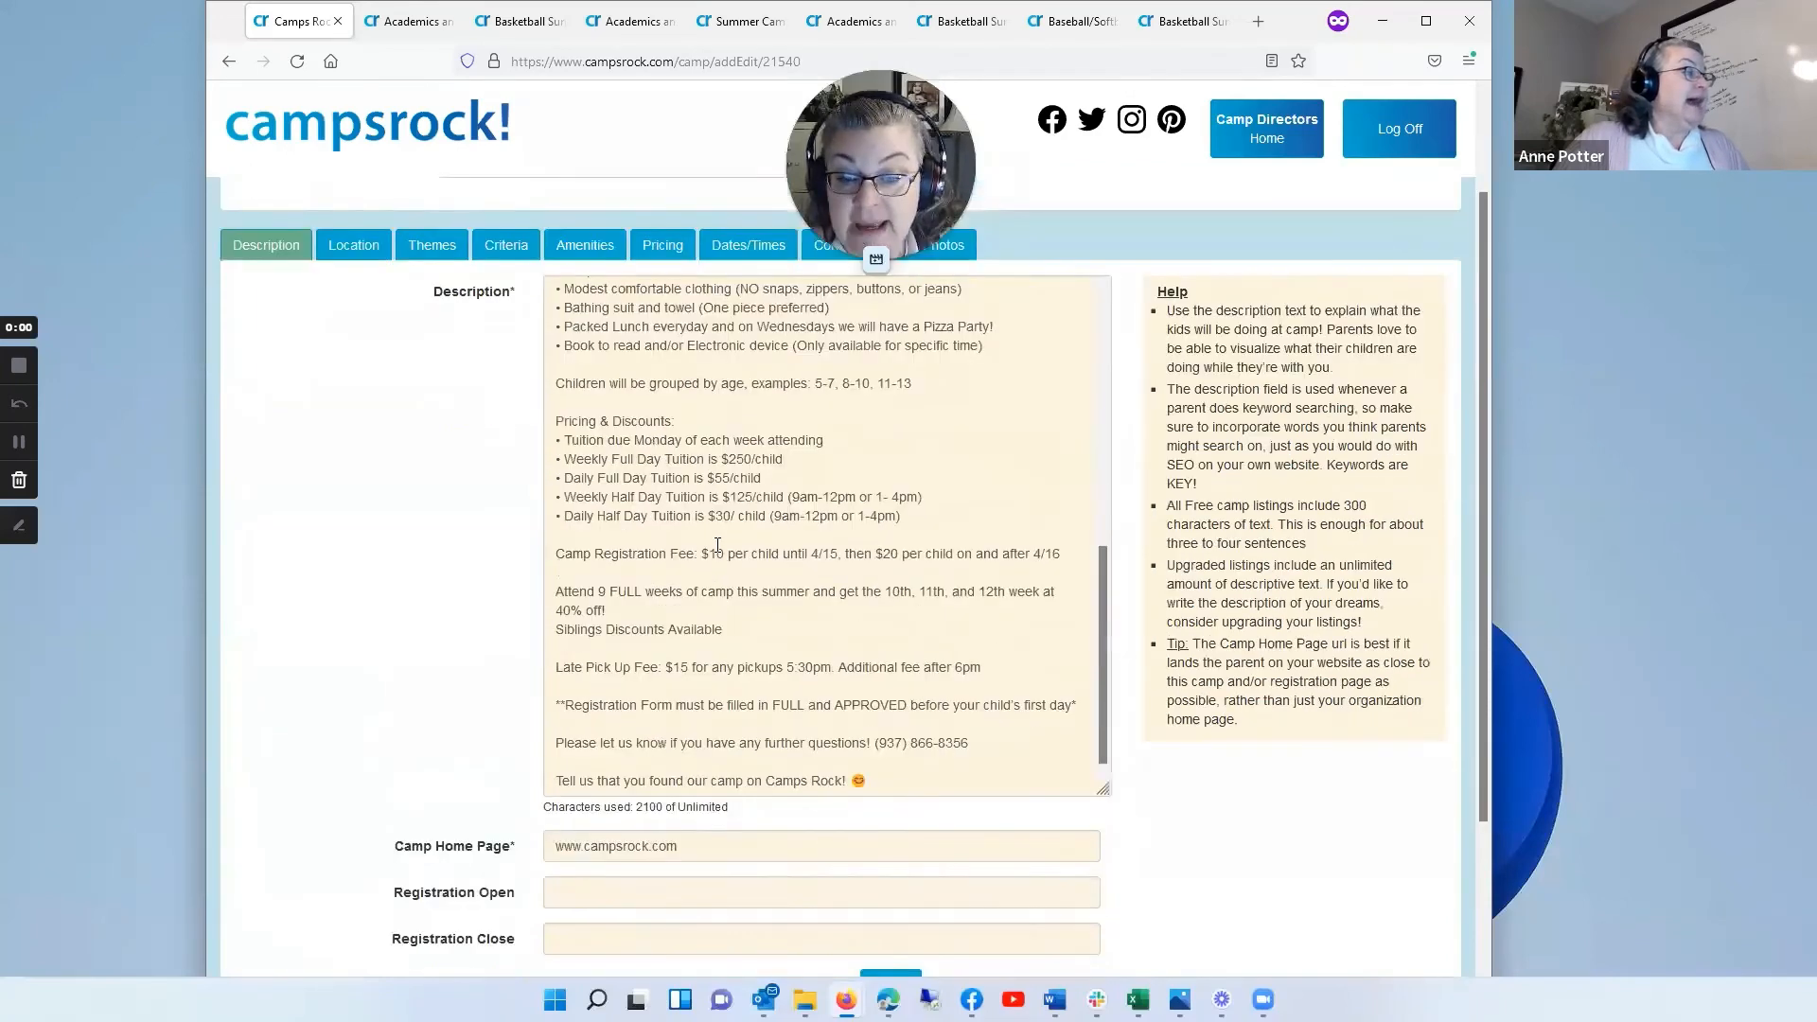
scroll(717, 546, down, 2)
scroll(795, 522, up, 10)
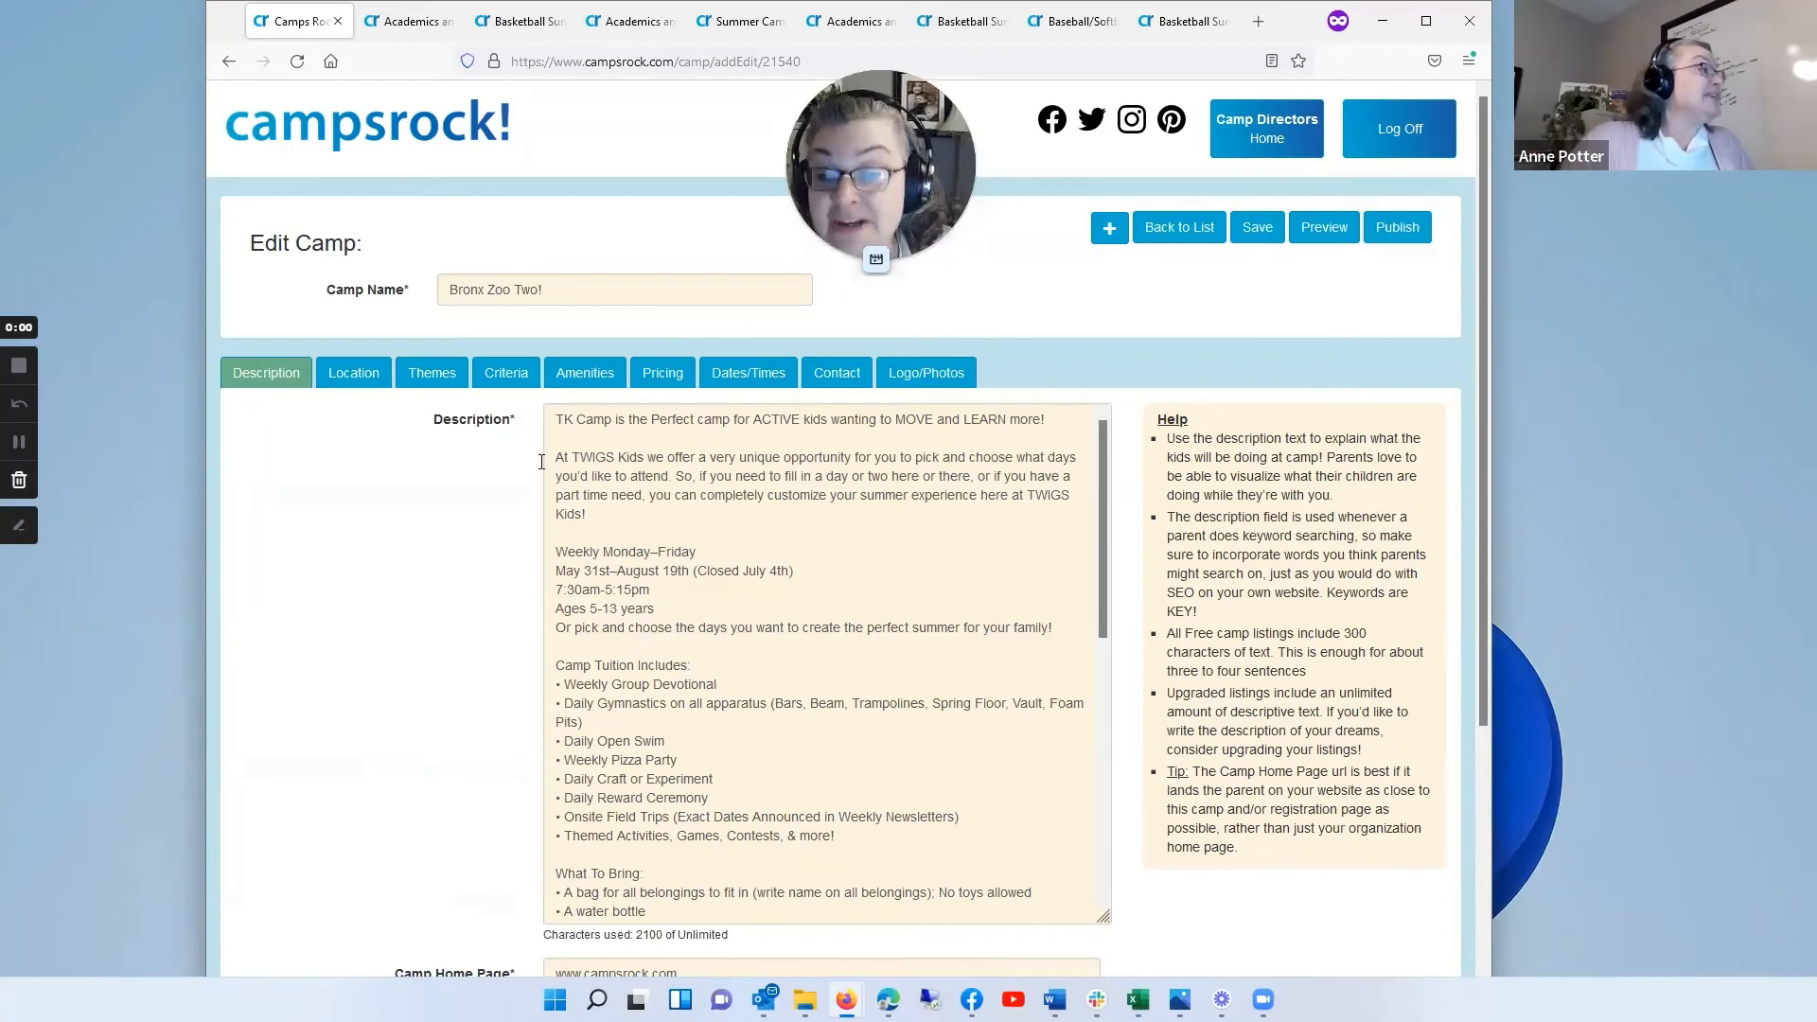
scroll(654, 876, down, 10)
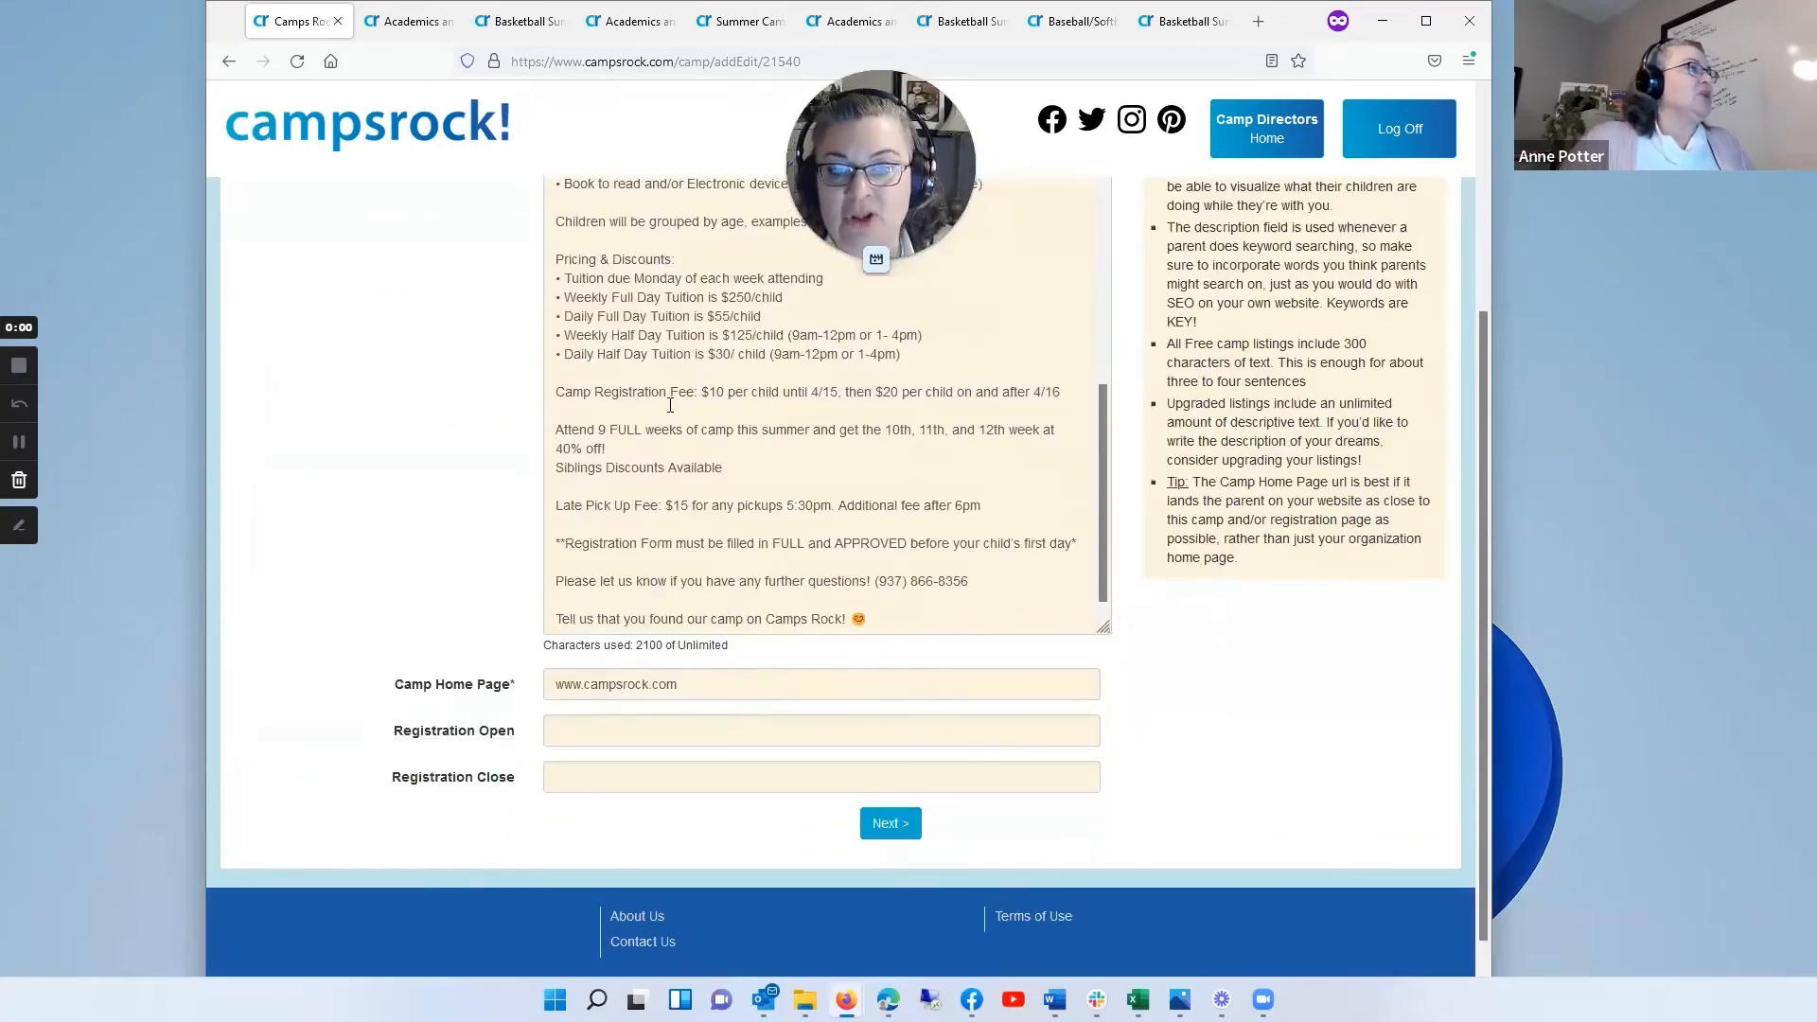
scroll(668, 402, up, 8)
scroll(668, 401, up, 5)
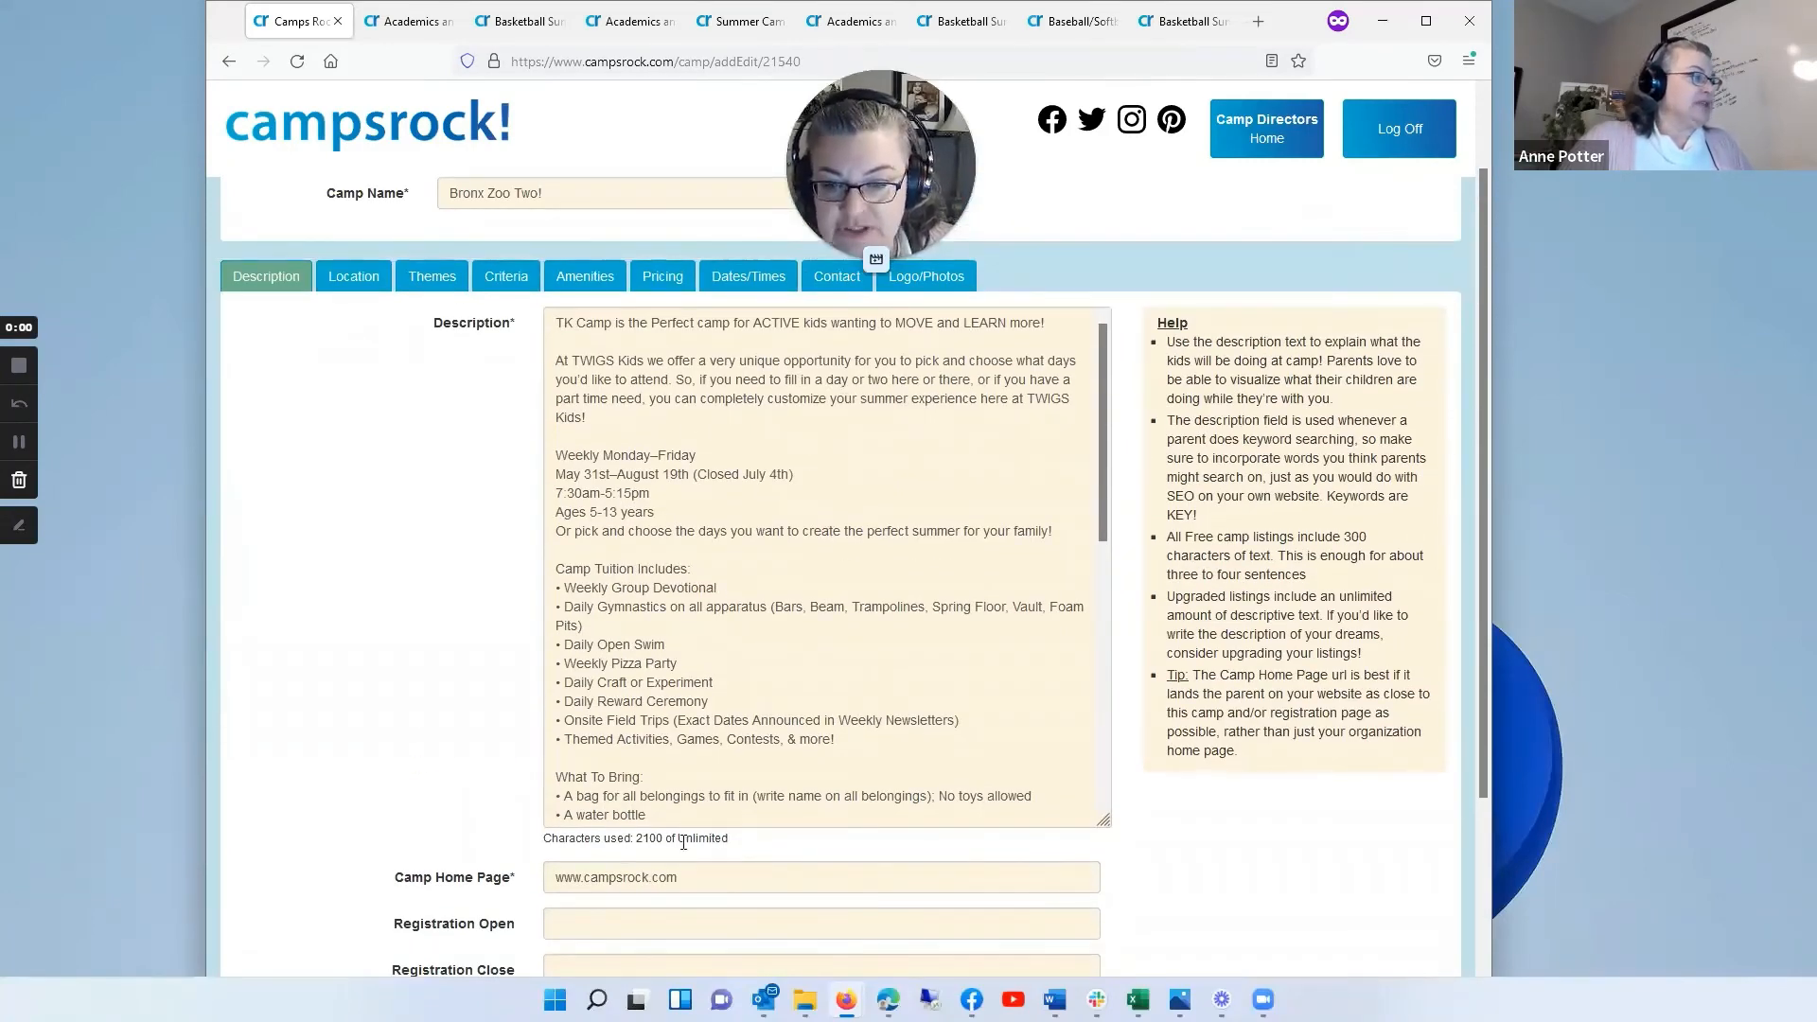
Step: Review the rest of the Bronx Zoo Two! description and its location, themes, criteria and amenities sections
scroll(681, 805, down, 2)
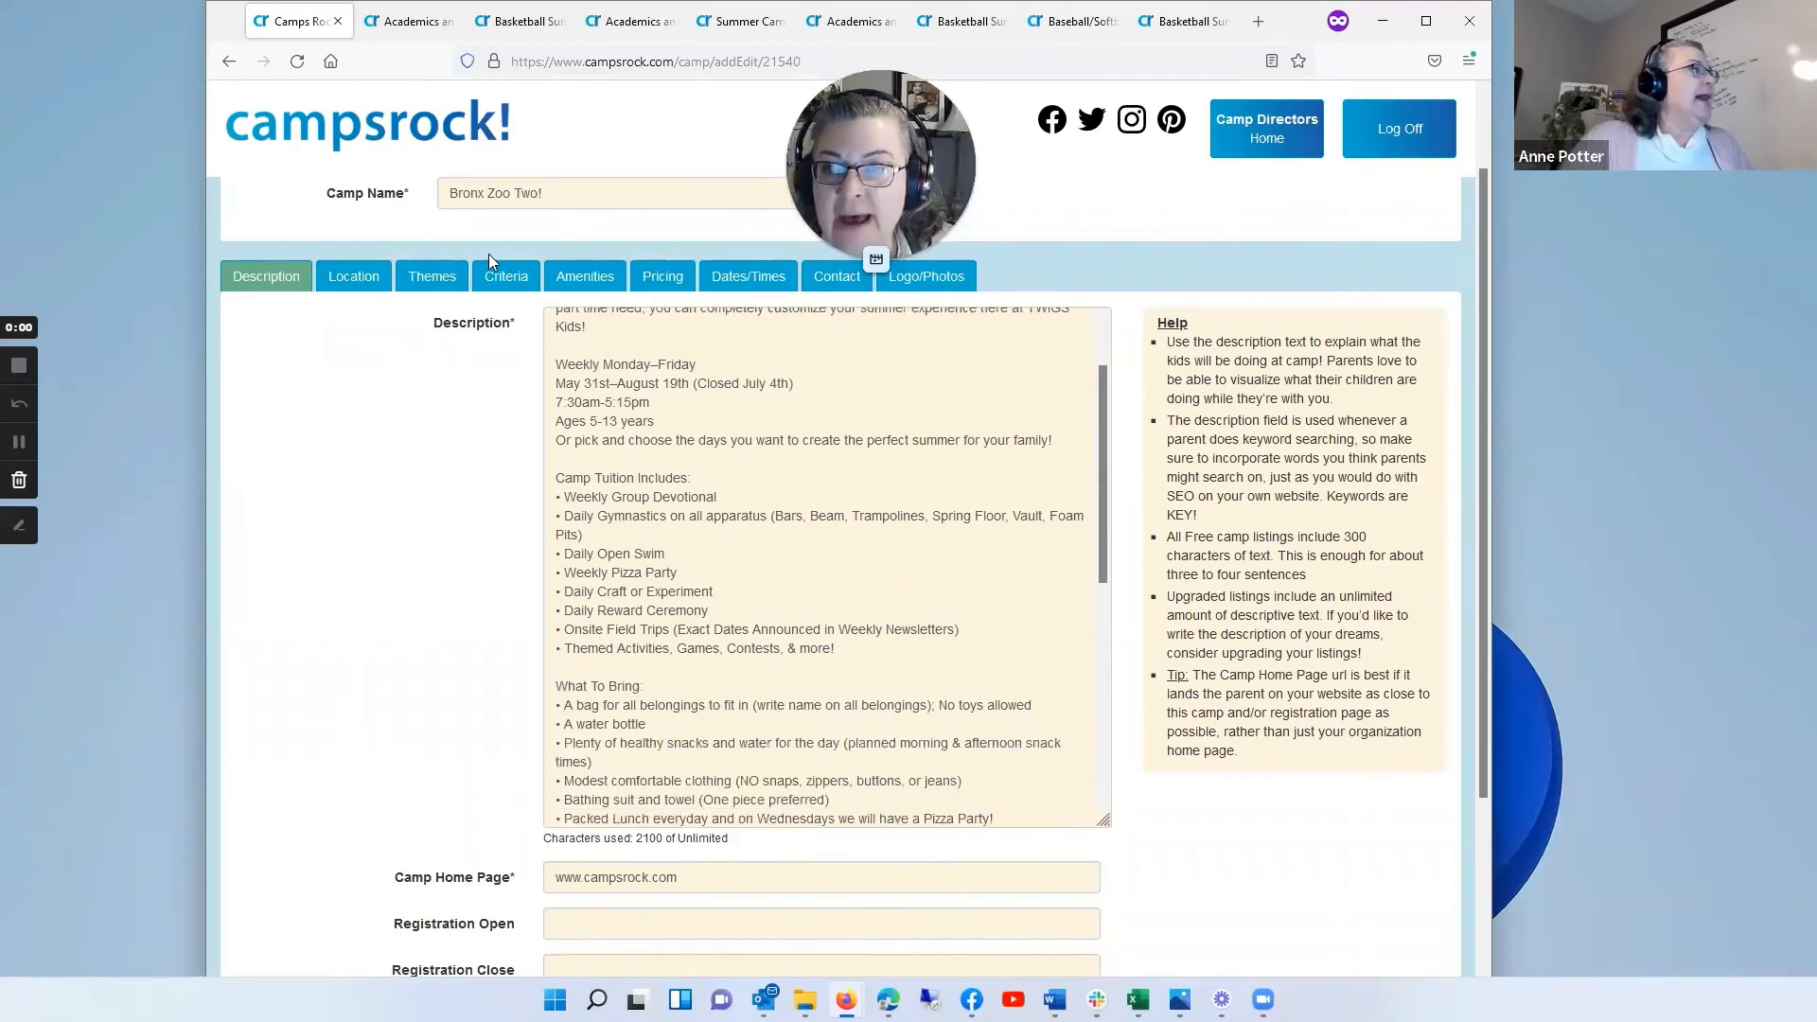
click(356, 279)
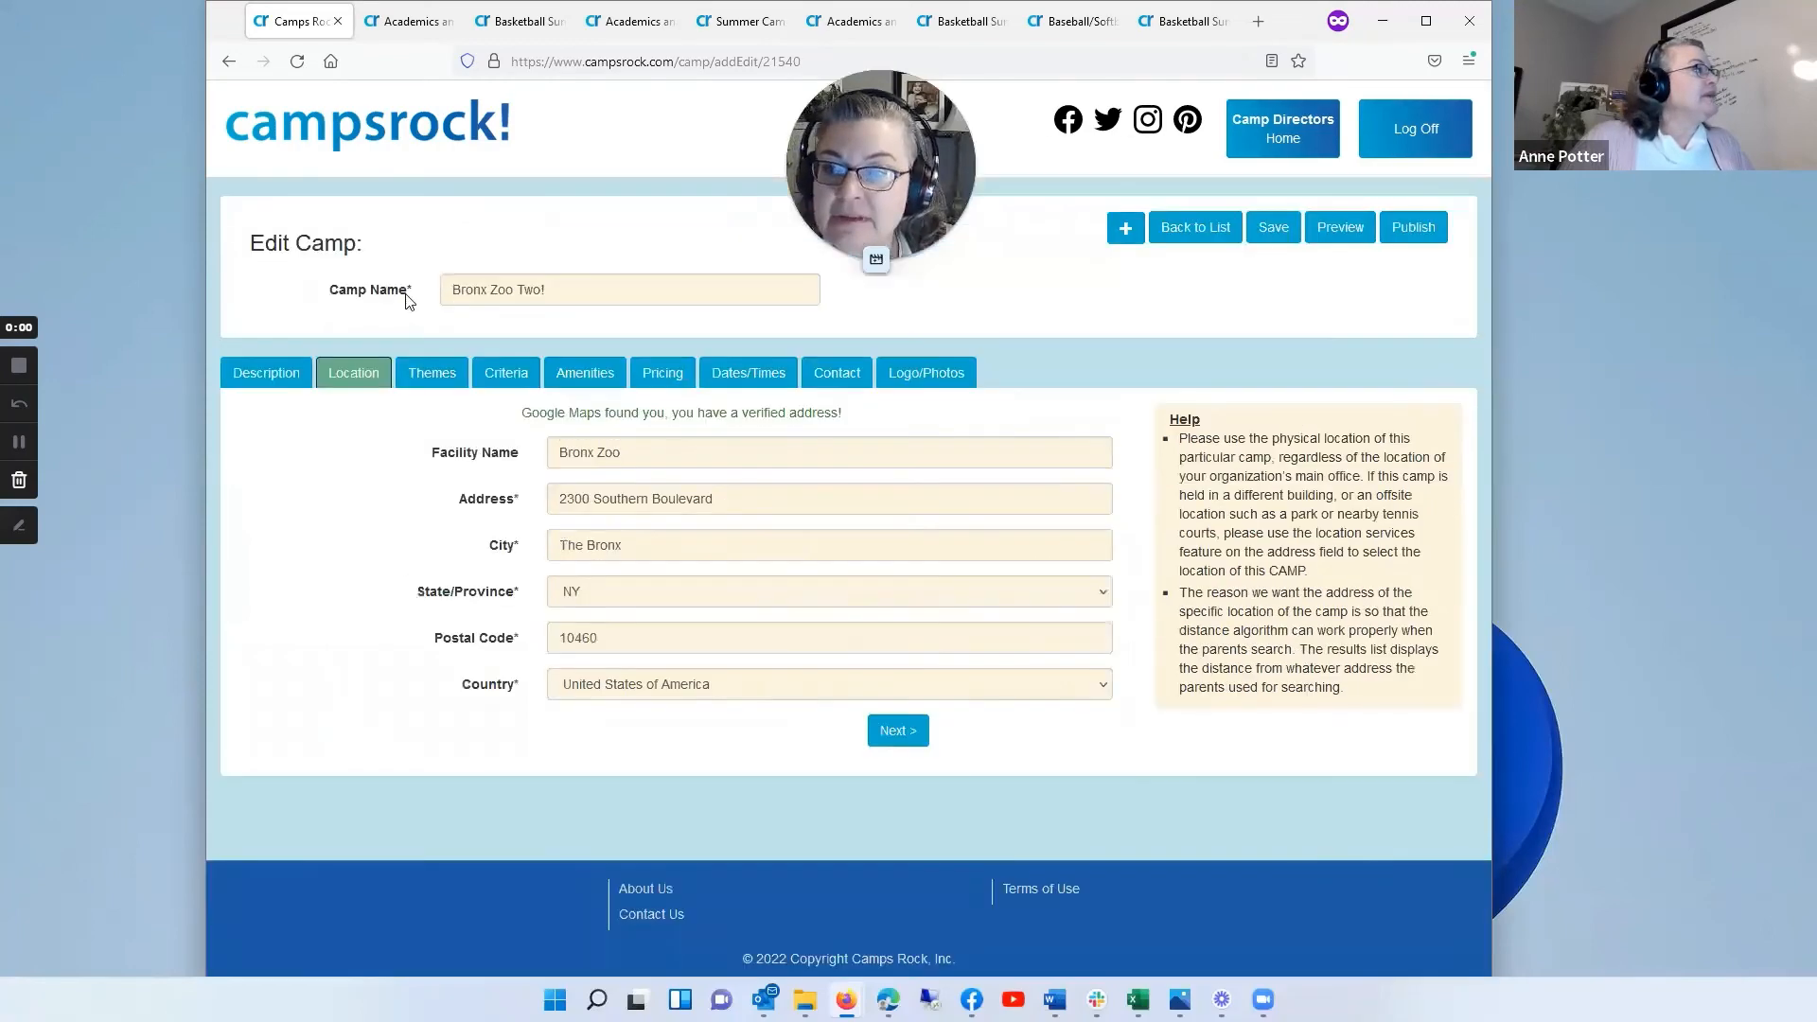
click(435, 376)
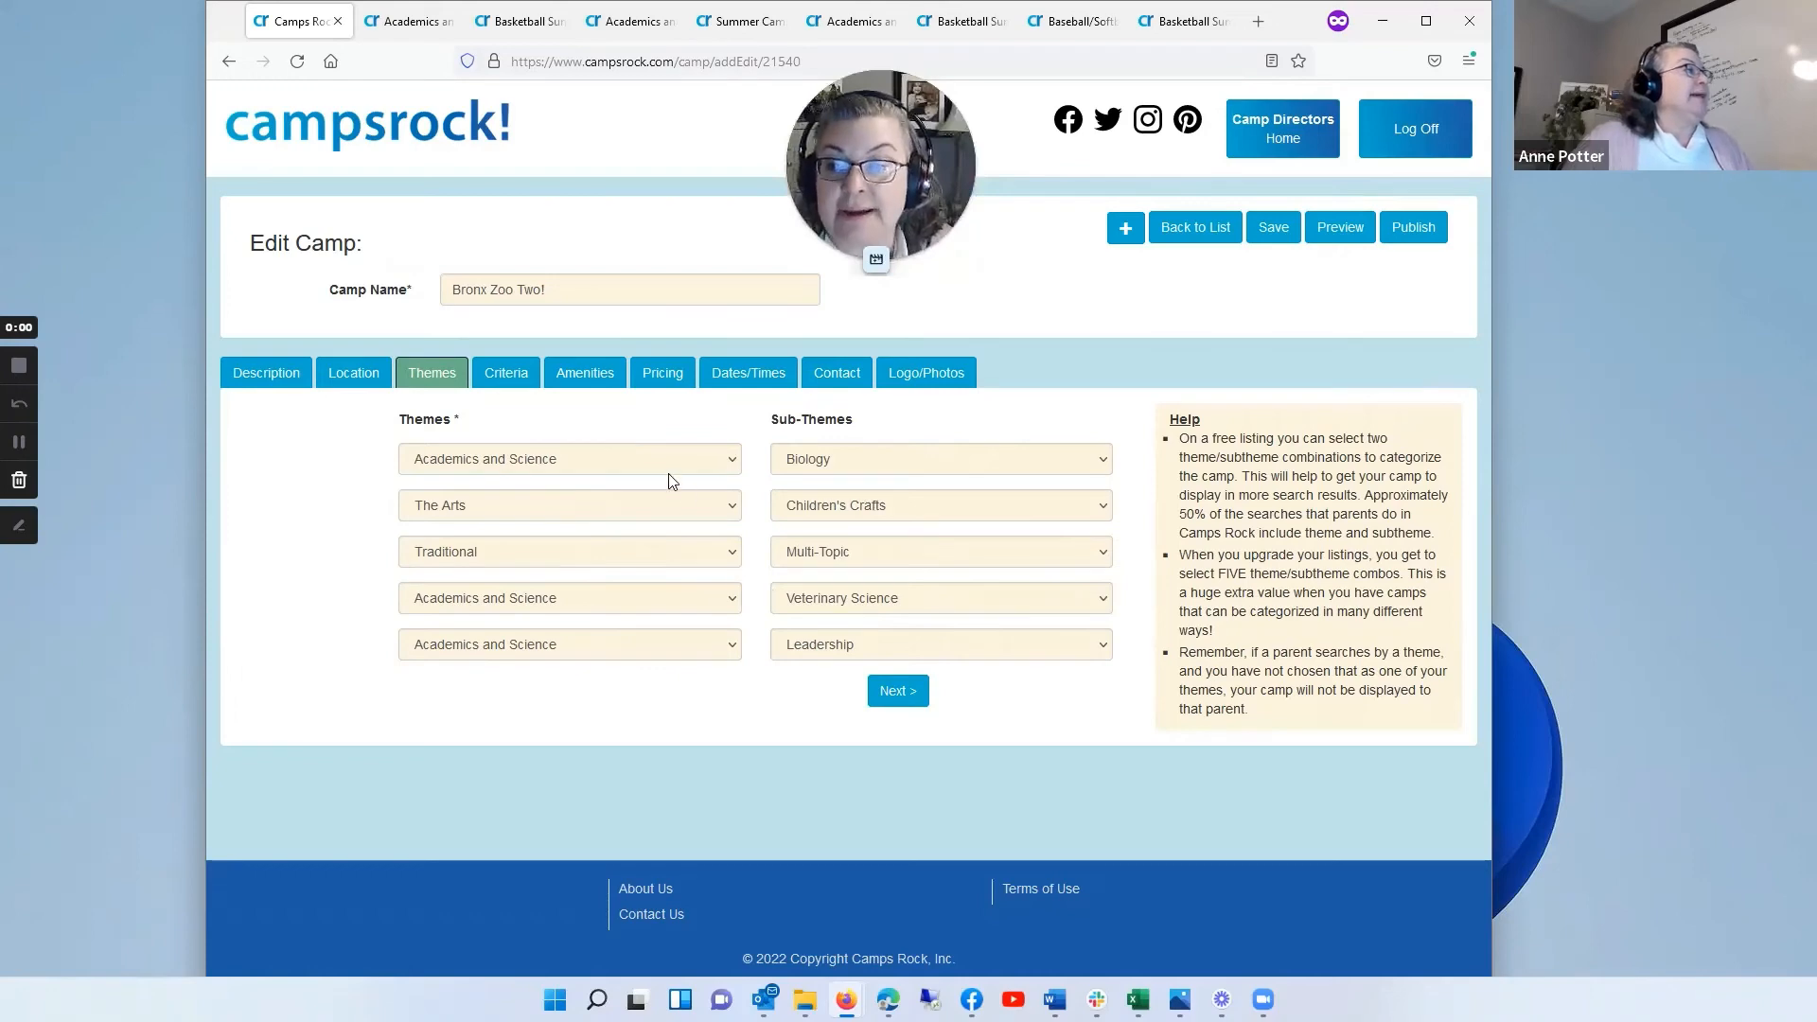
click(517, 374)
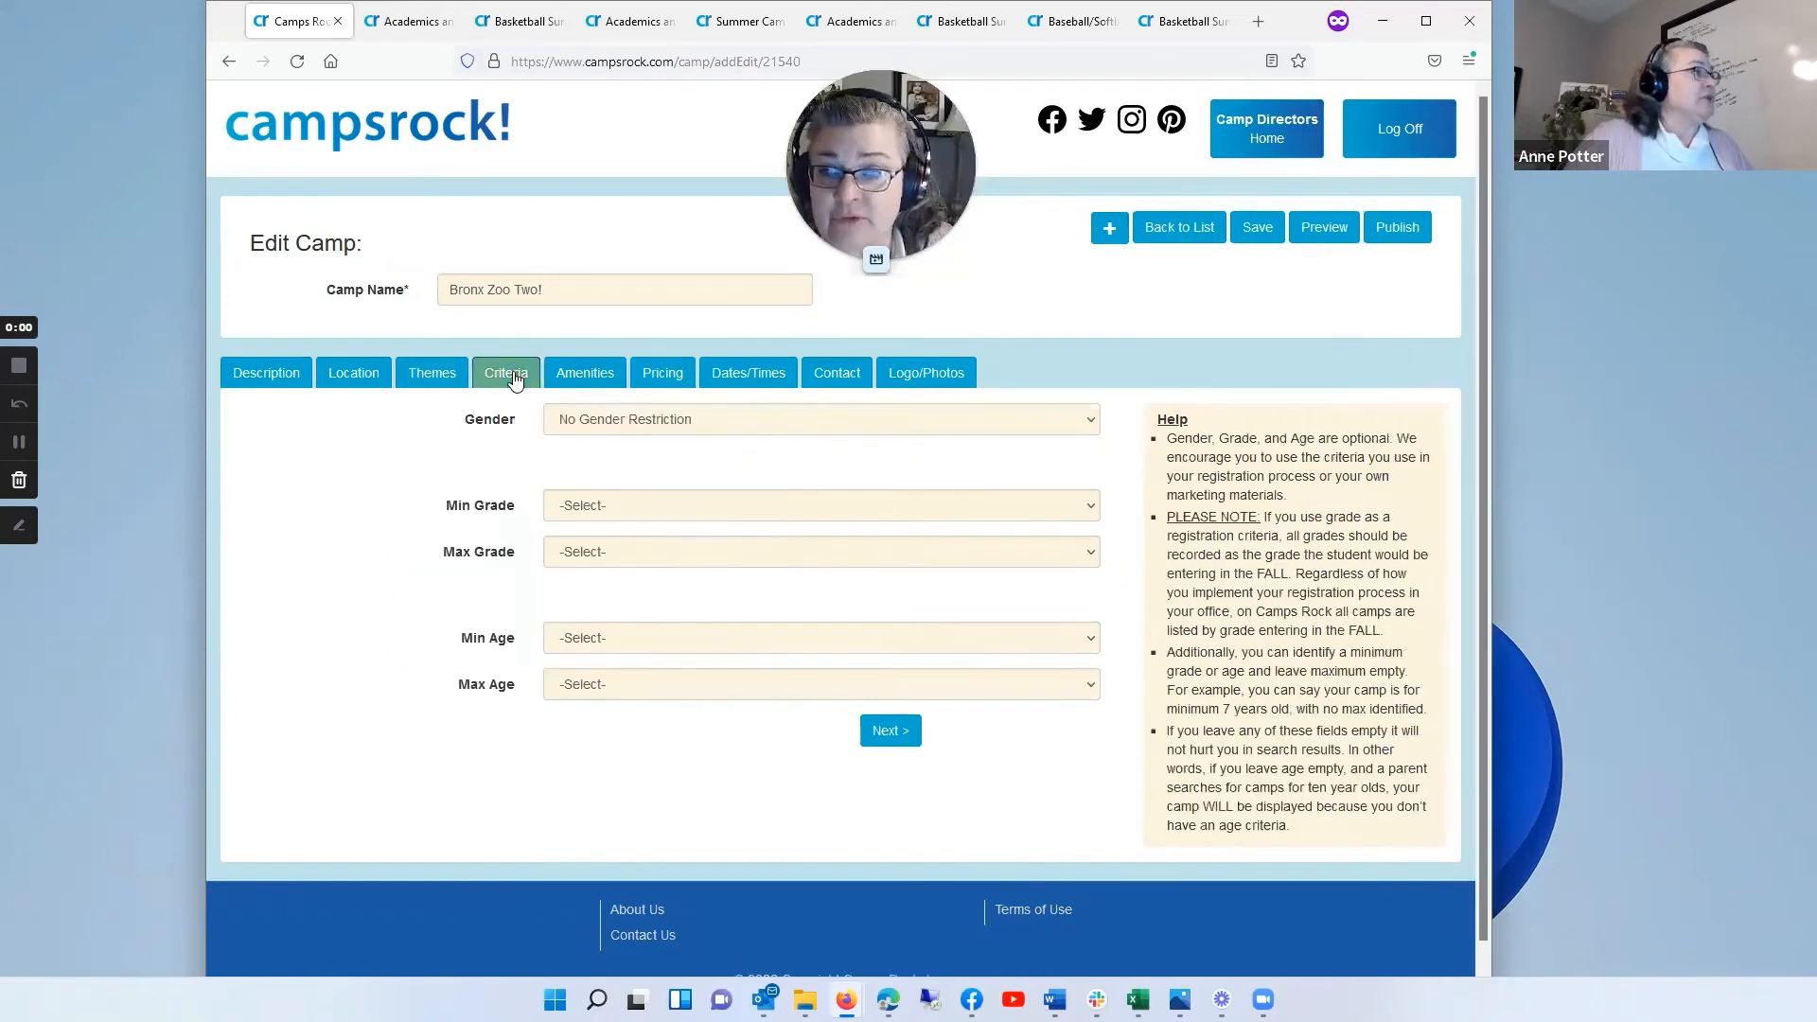
click(591, 377)
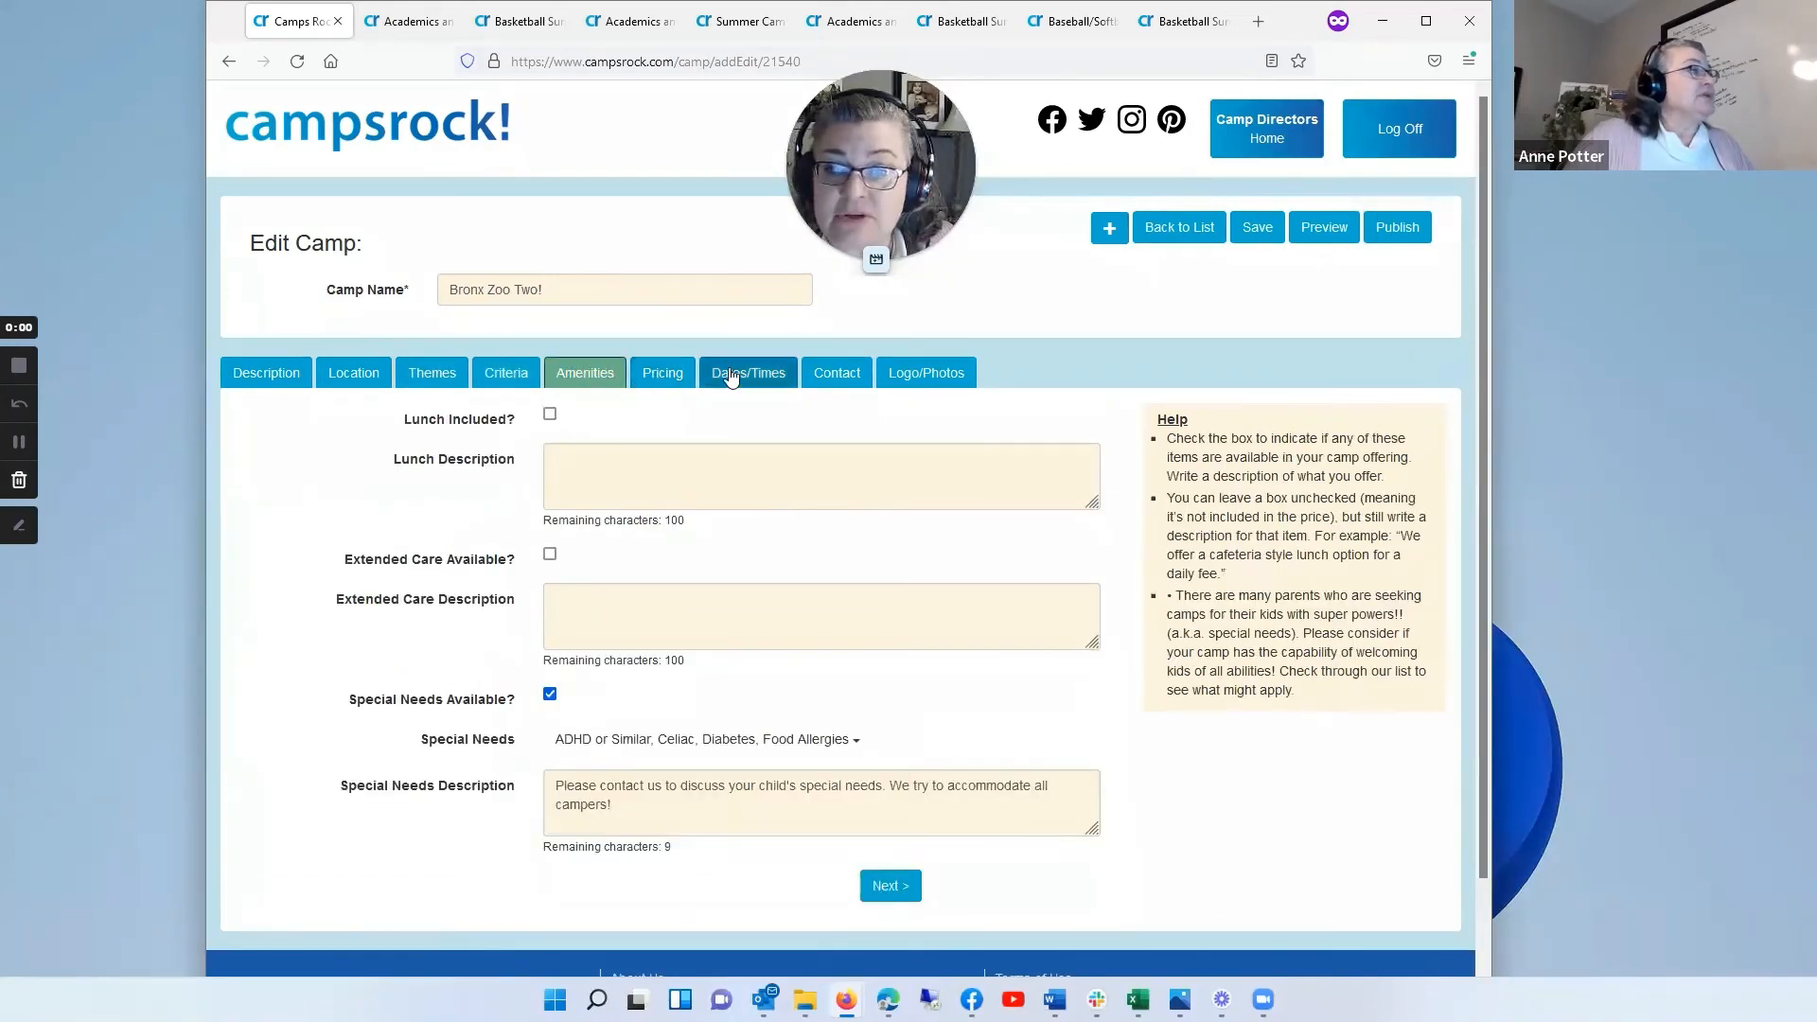
Step: Add "Lots of paint colors 1200x800" to the first empty photo slot of Bronx Zoo Two!, save the camp and acknowledge the message
click(943, 376)
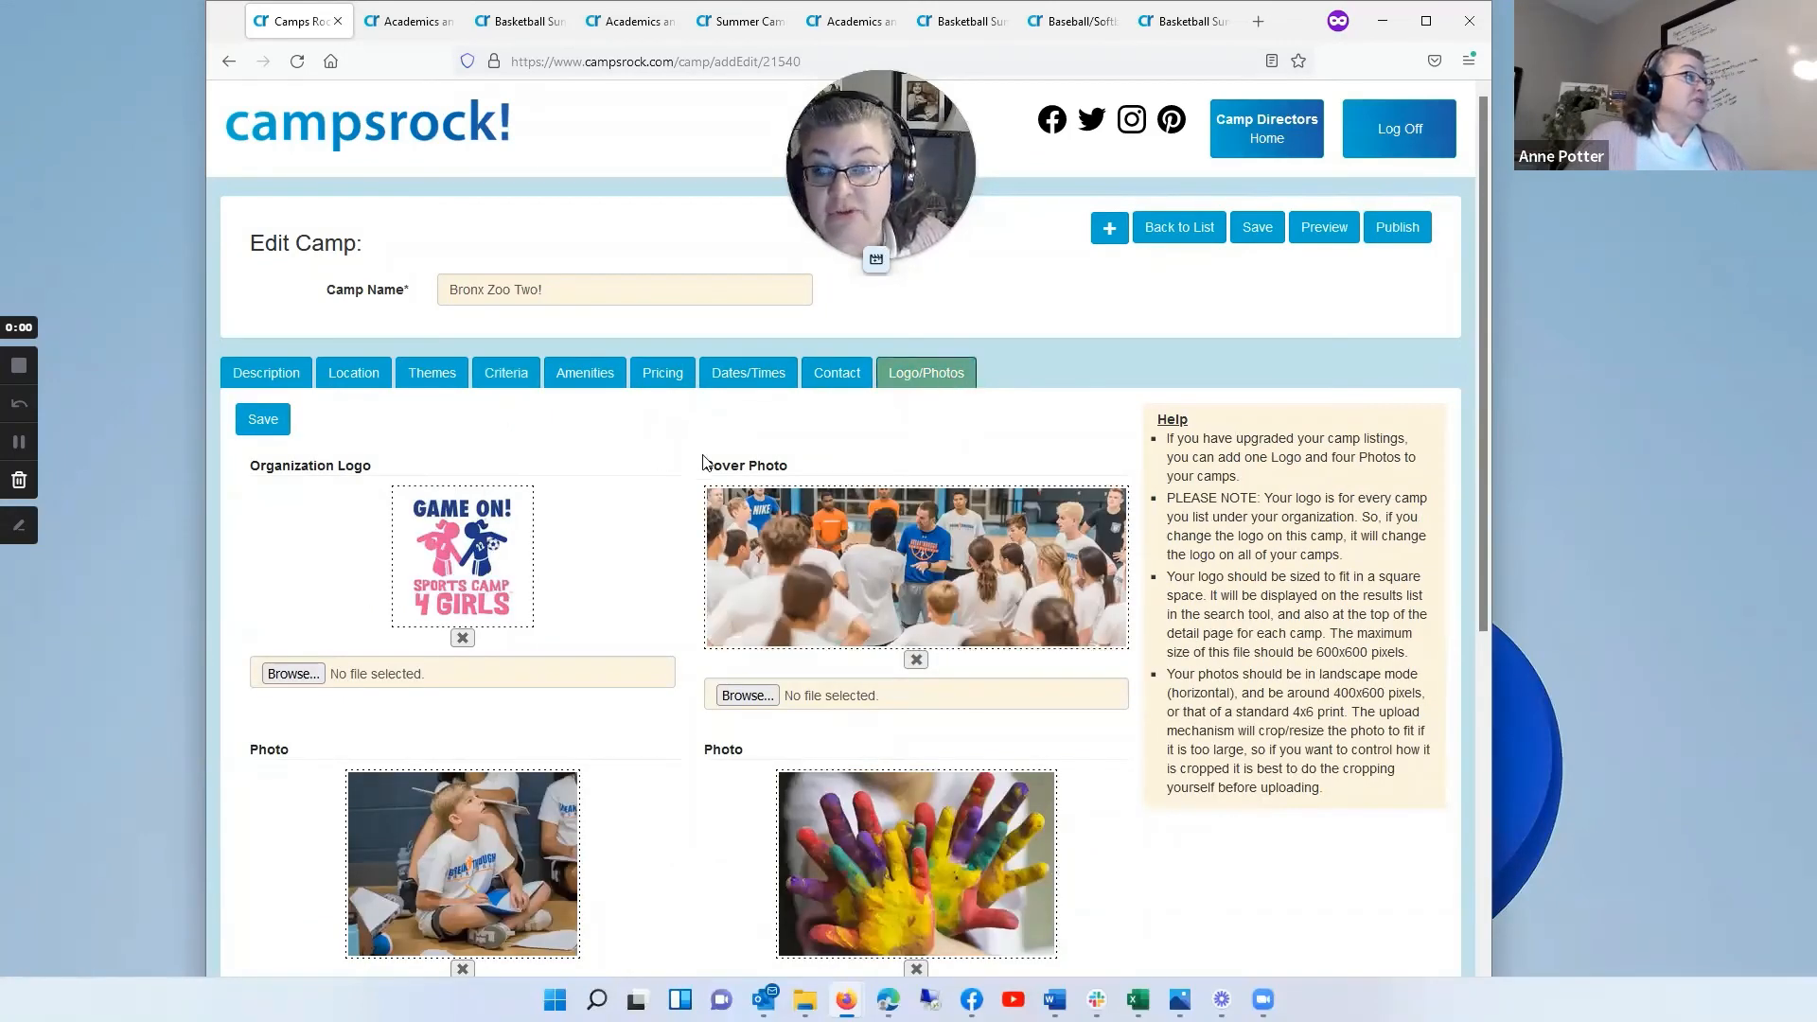
scroll(703, 463, down, 2)
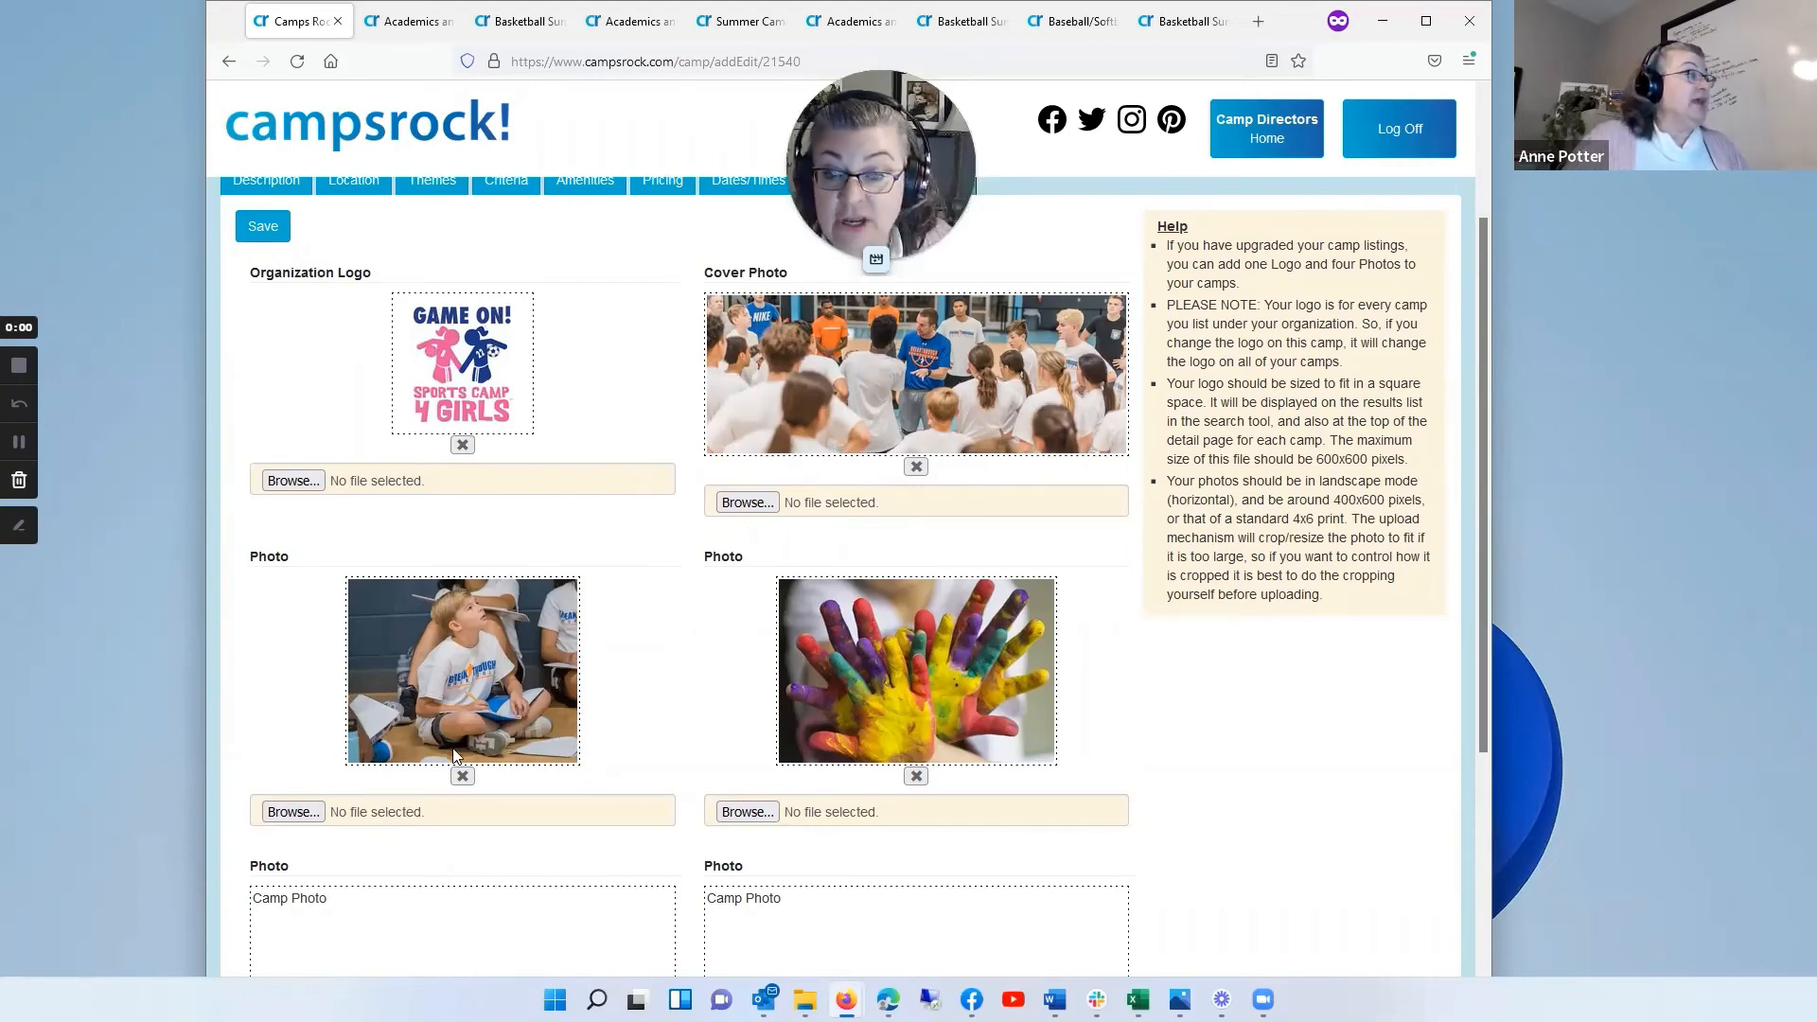
scroll(790, 691, down, 2)
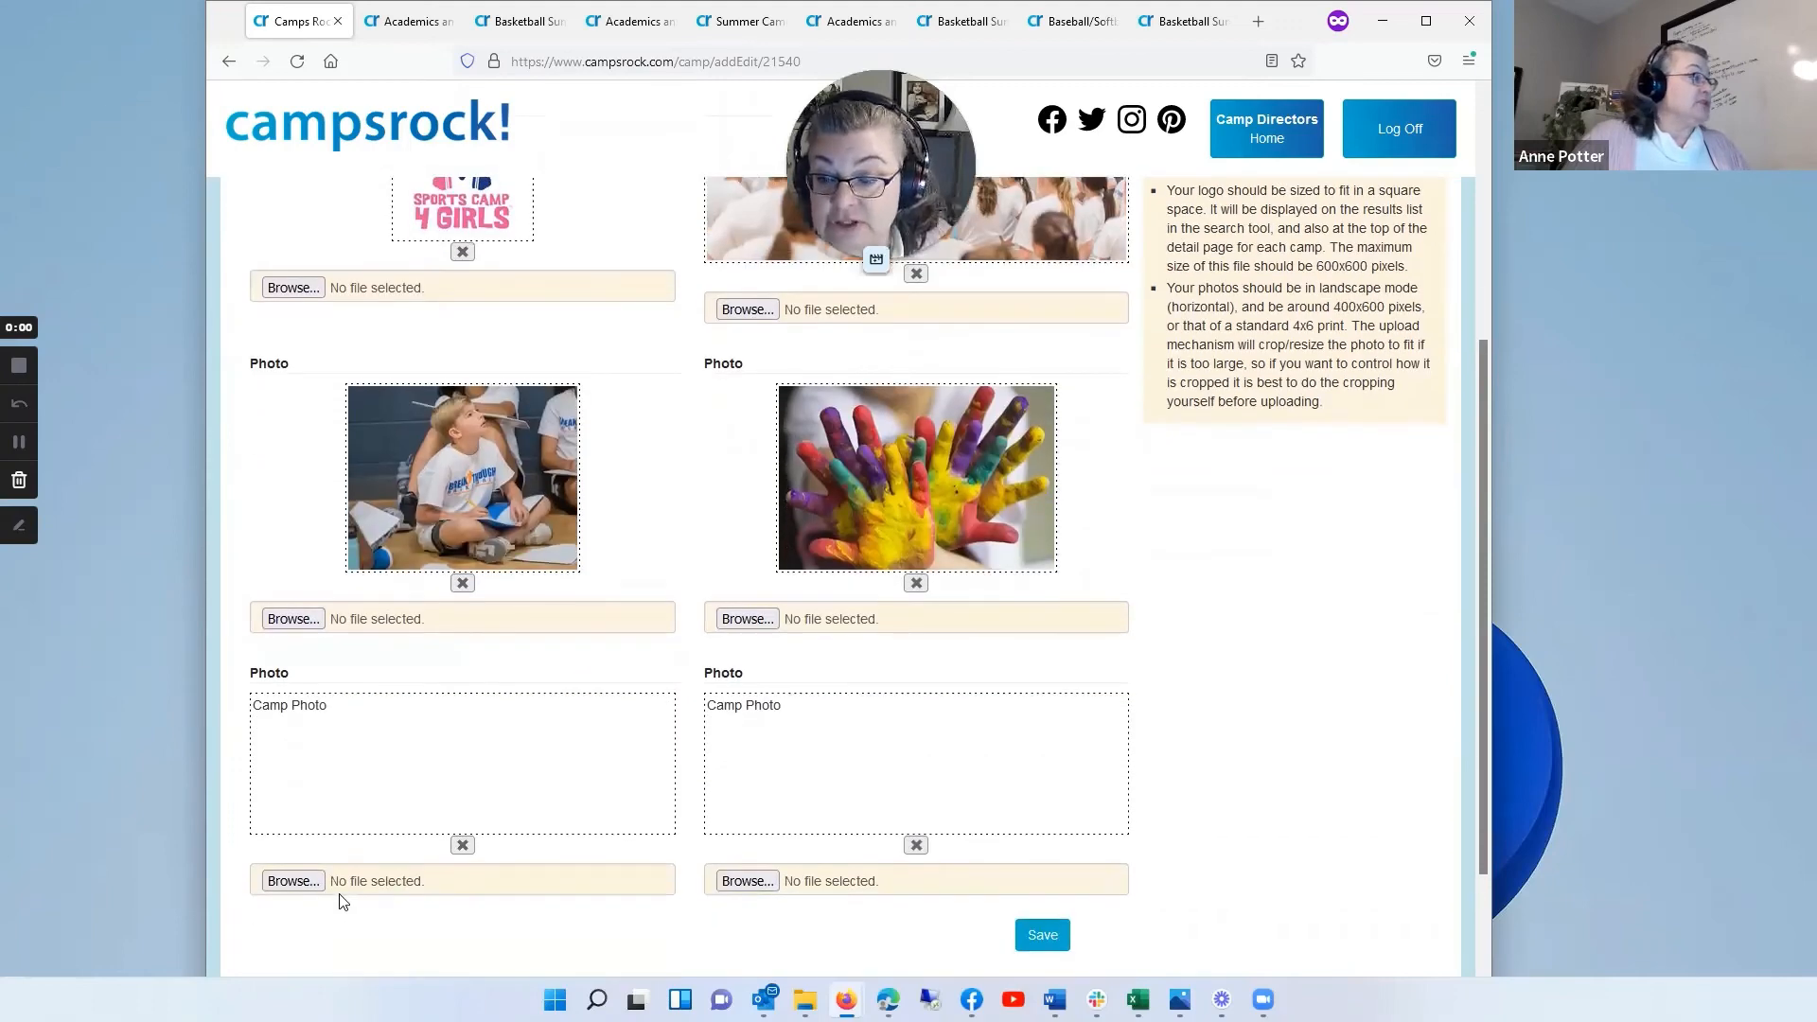
click(289, 881)
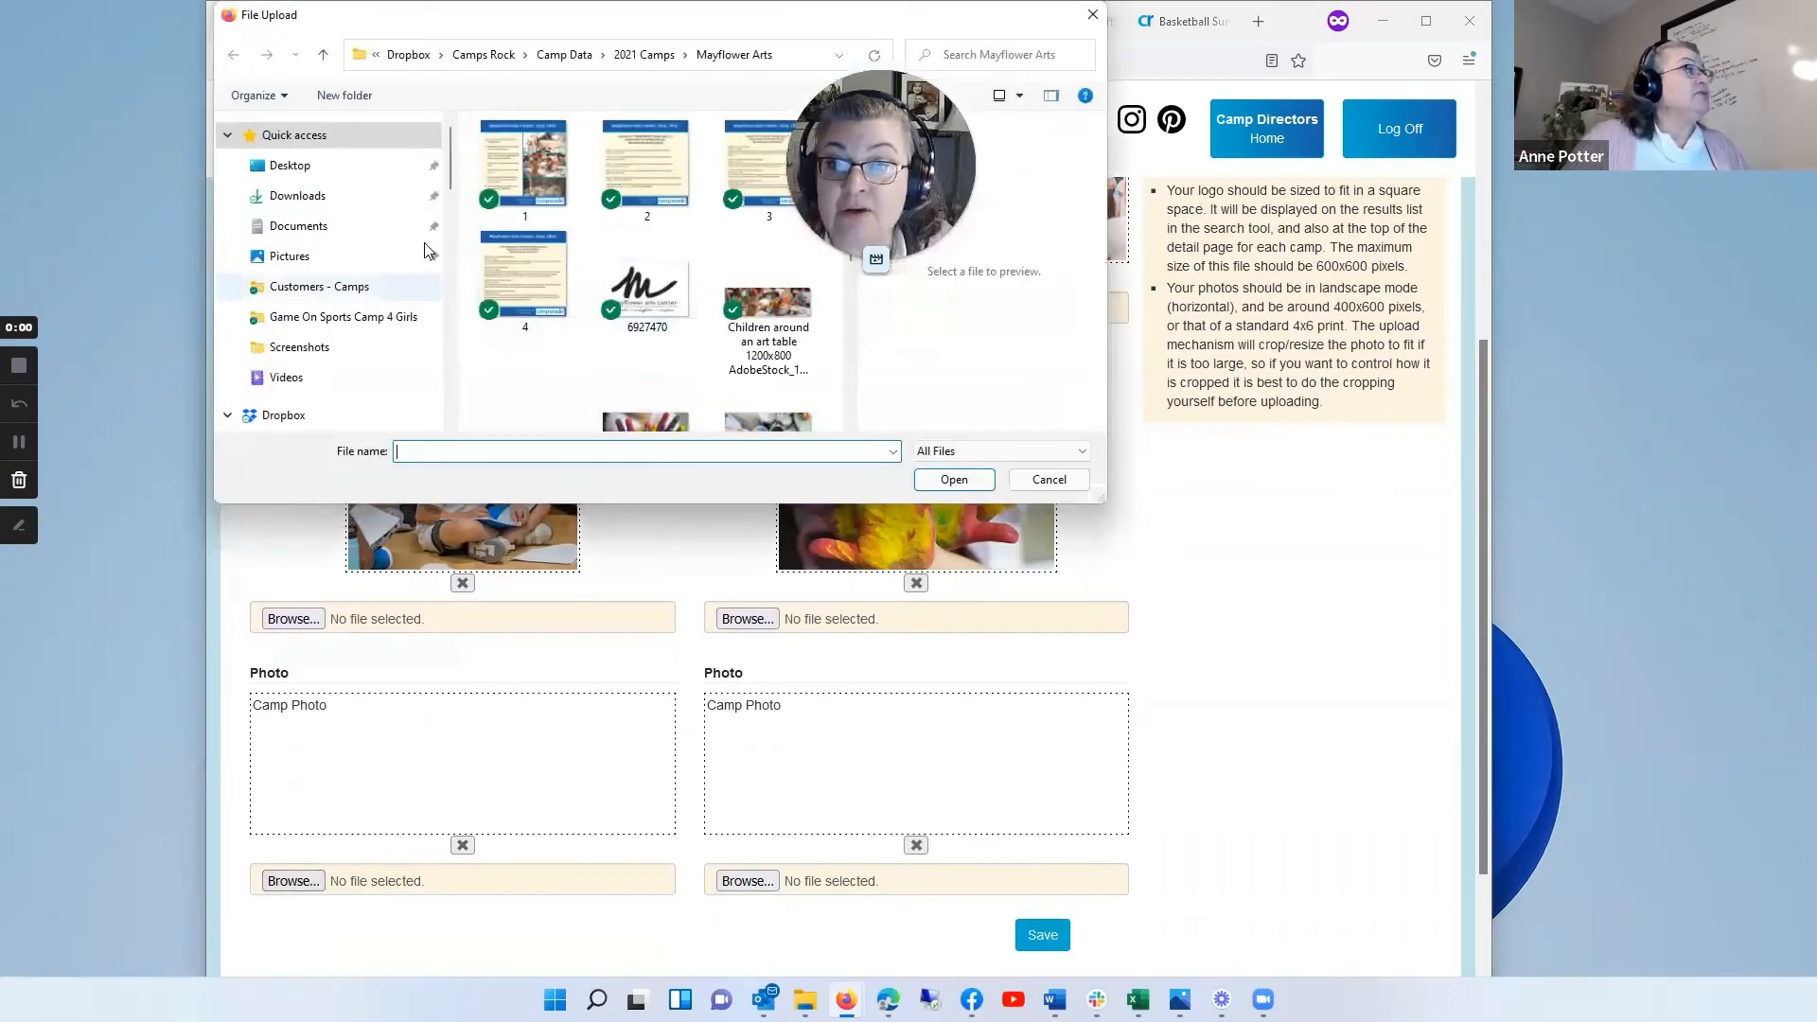
scroll(800, 365, down, 3)
click(762, 208)
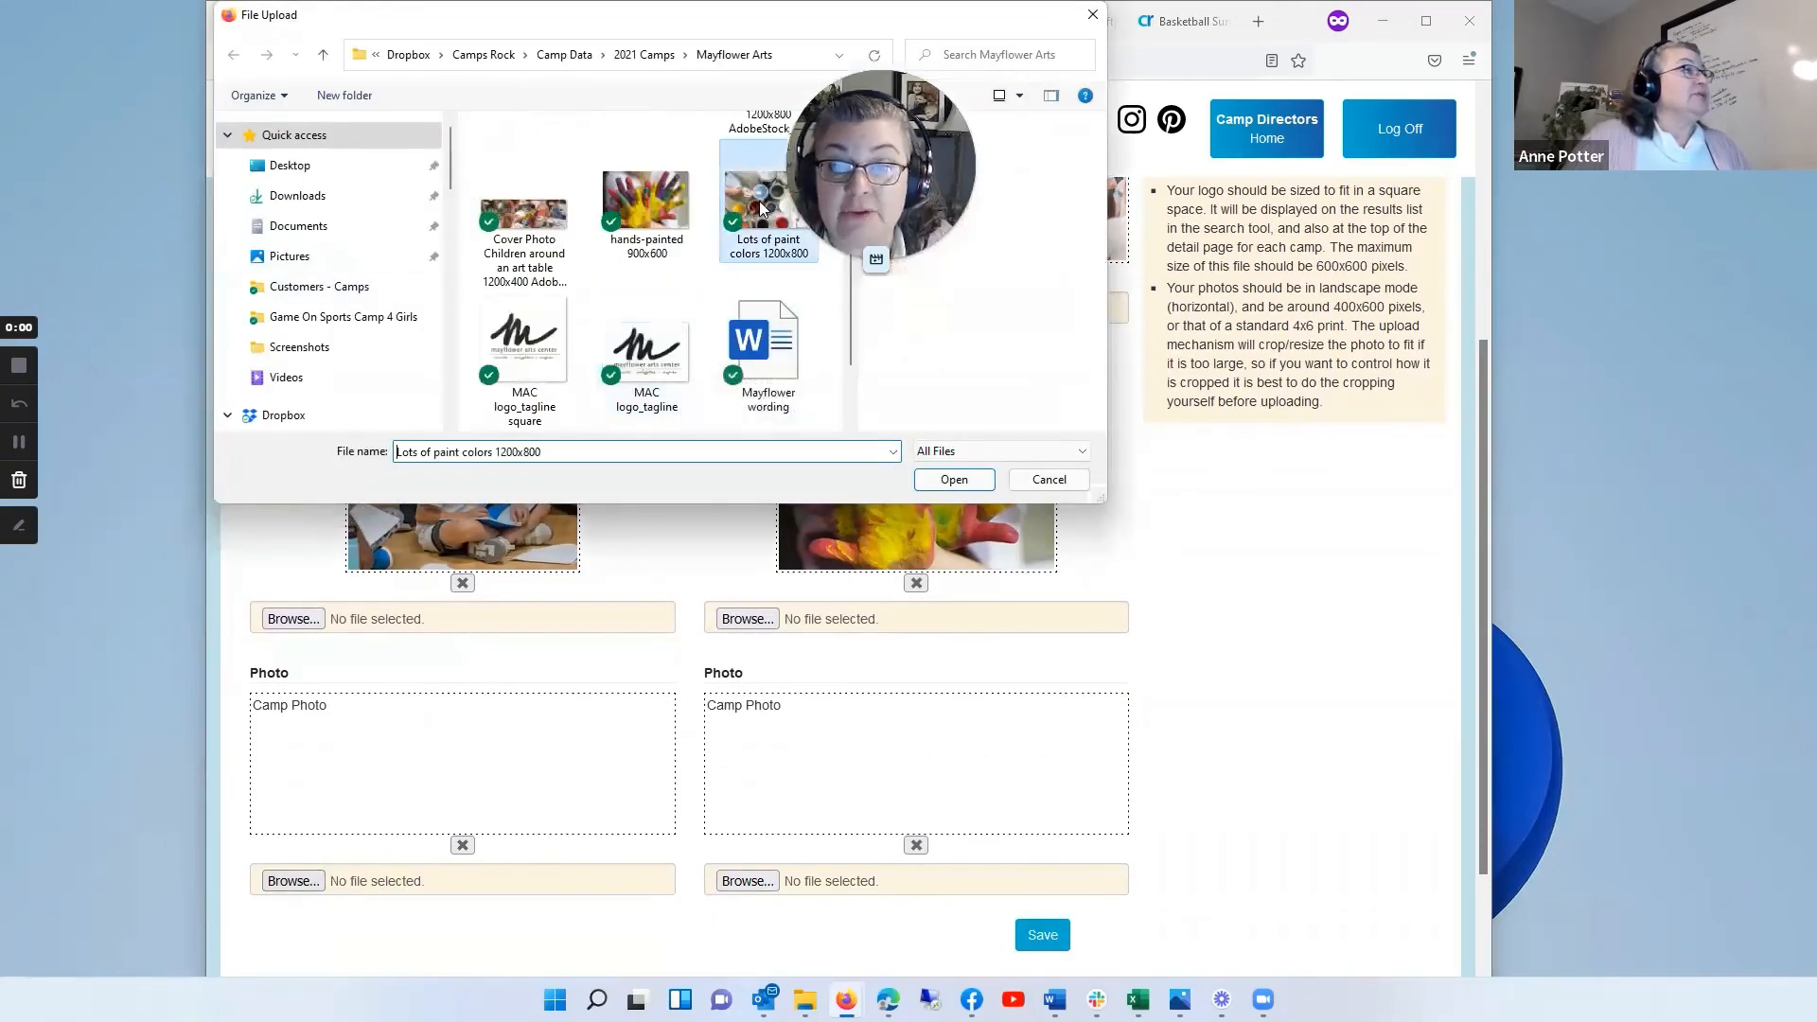
click(954, 480)
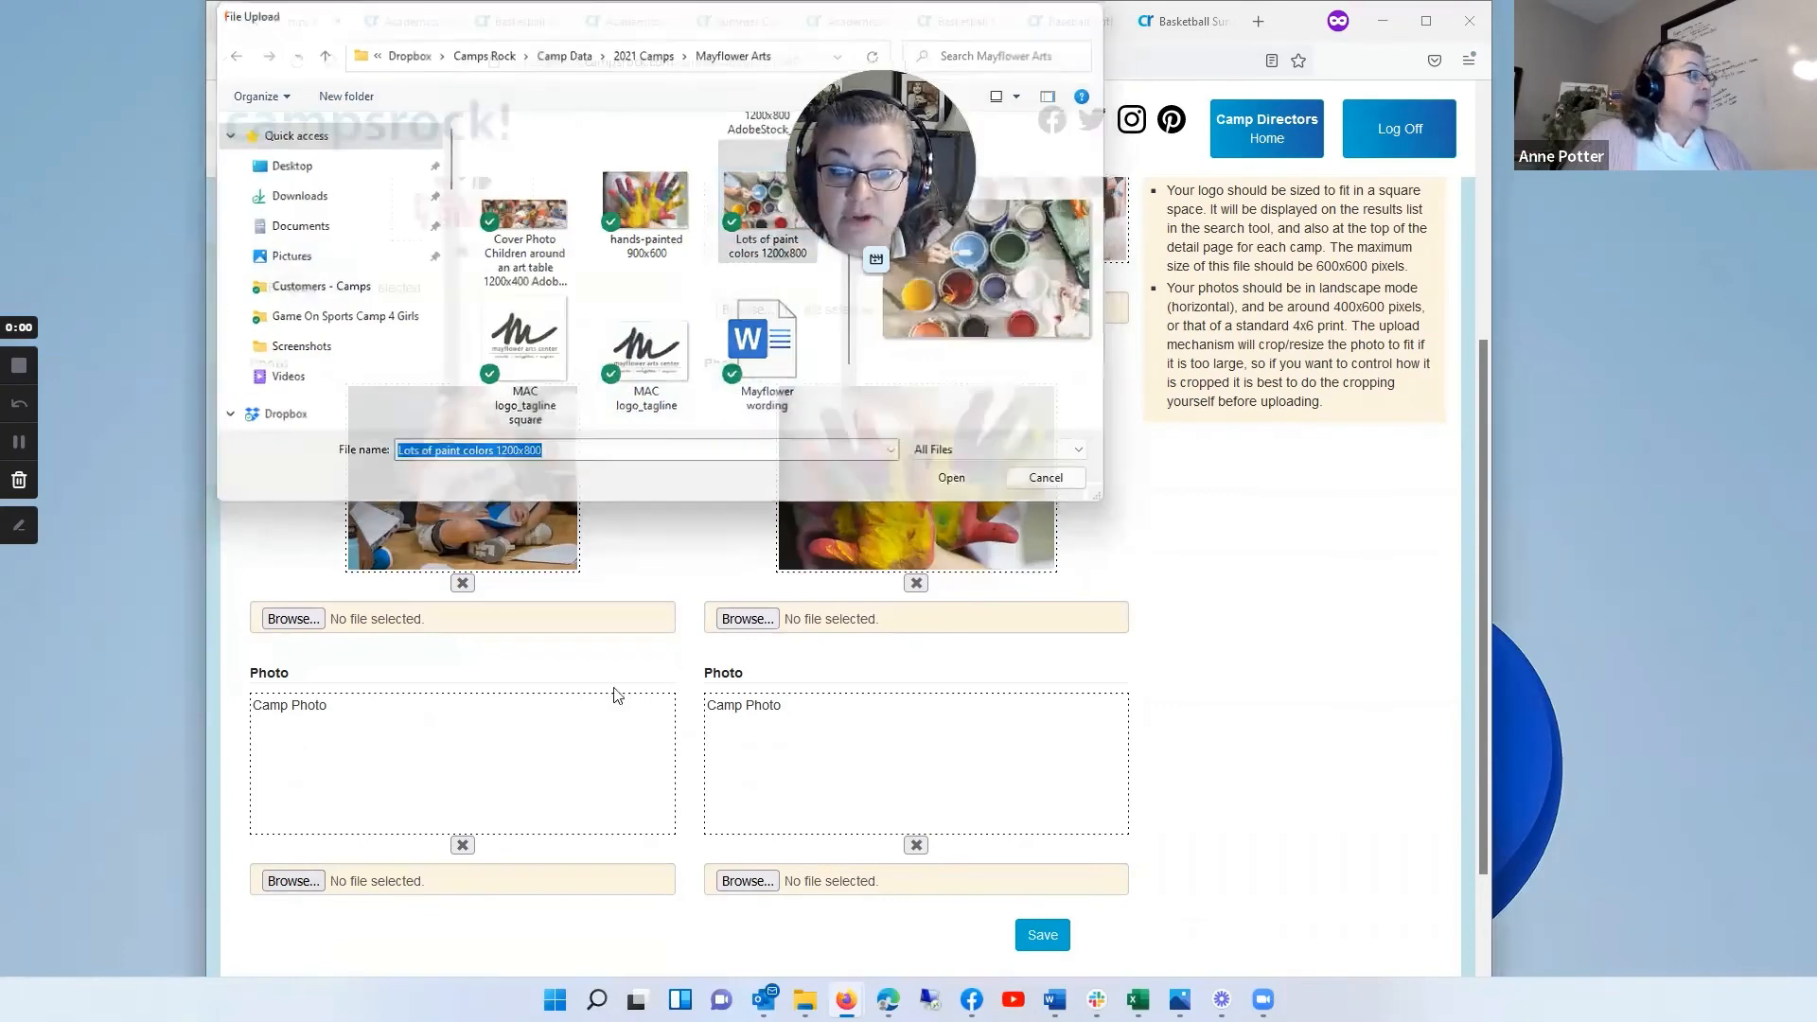
scroll(1235, 801, down, 2)
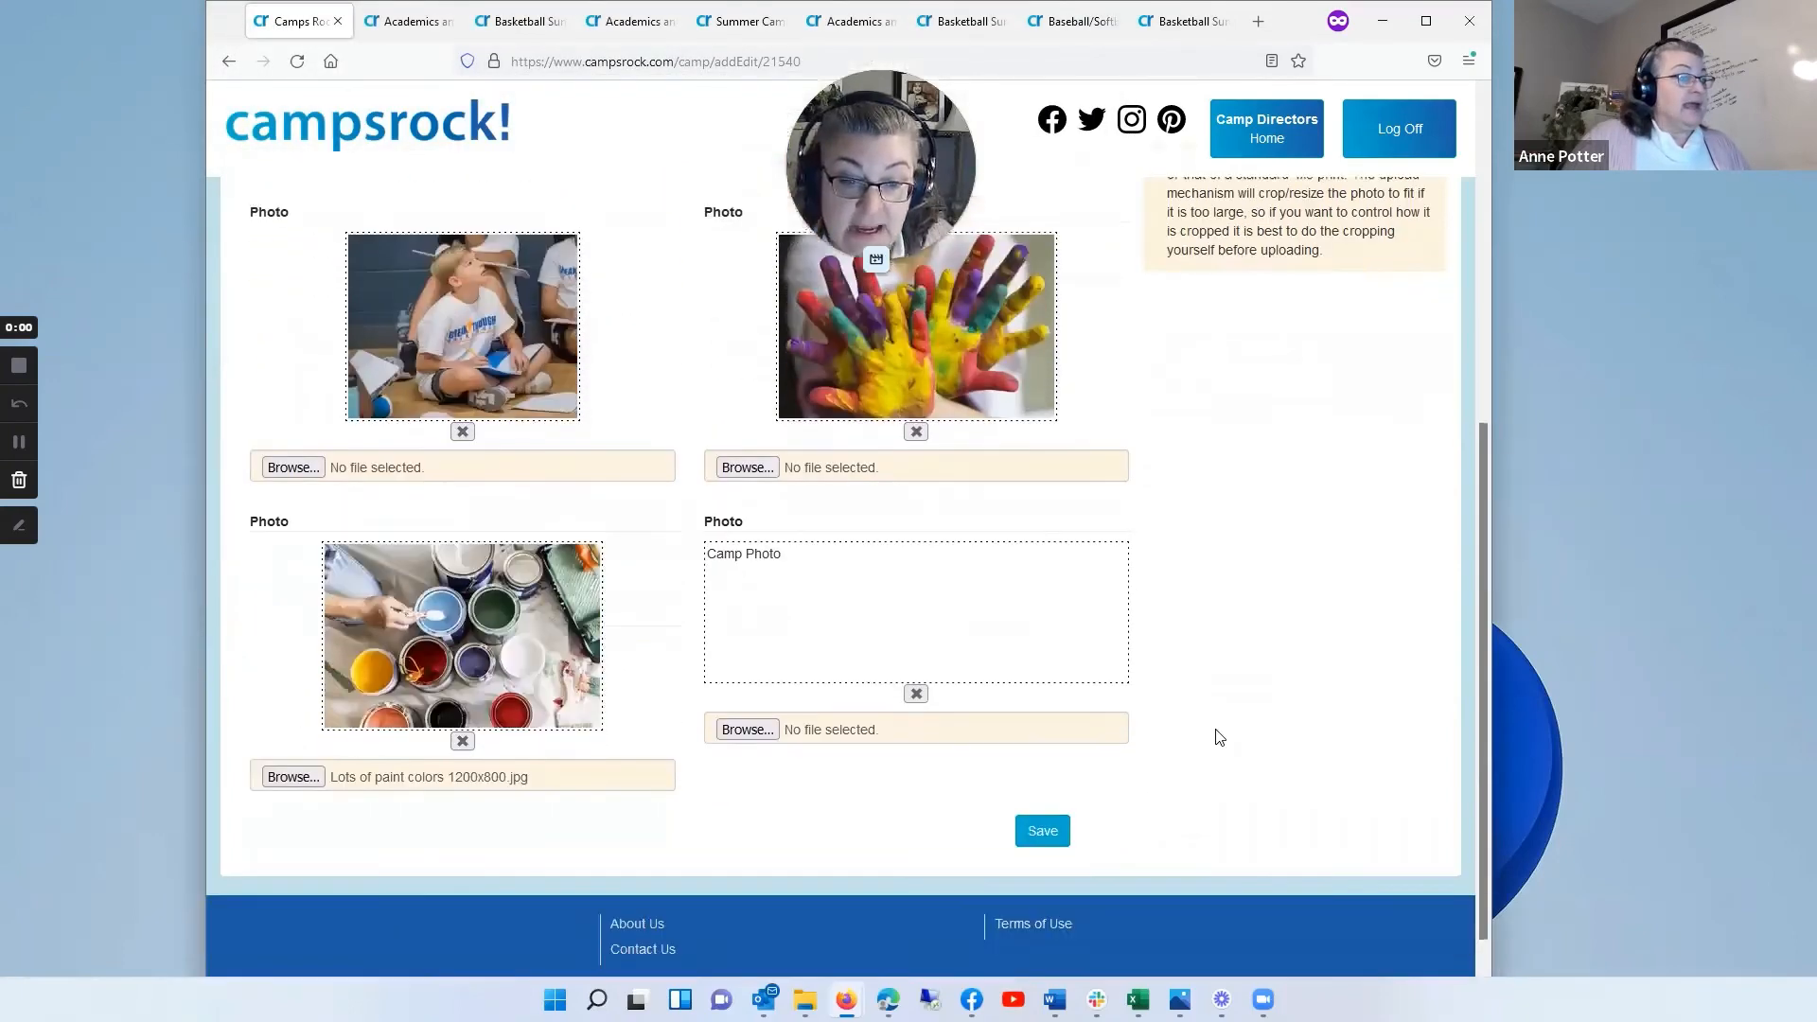
click(1043, 796)
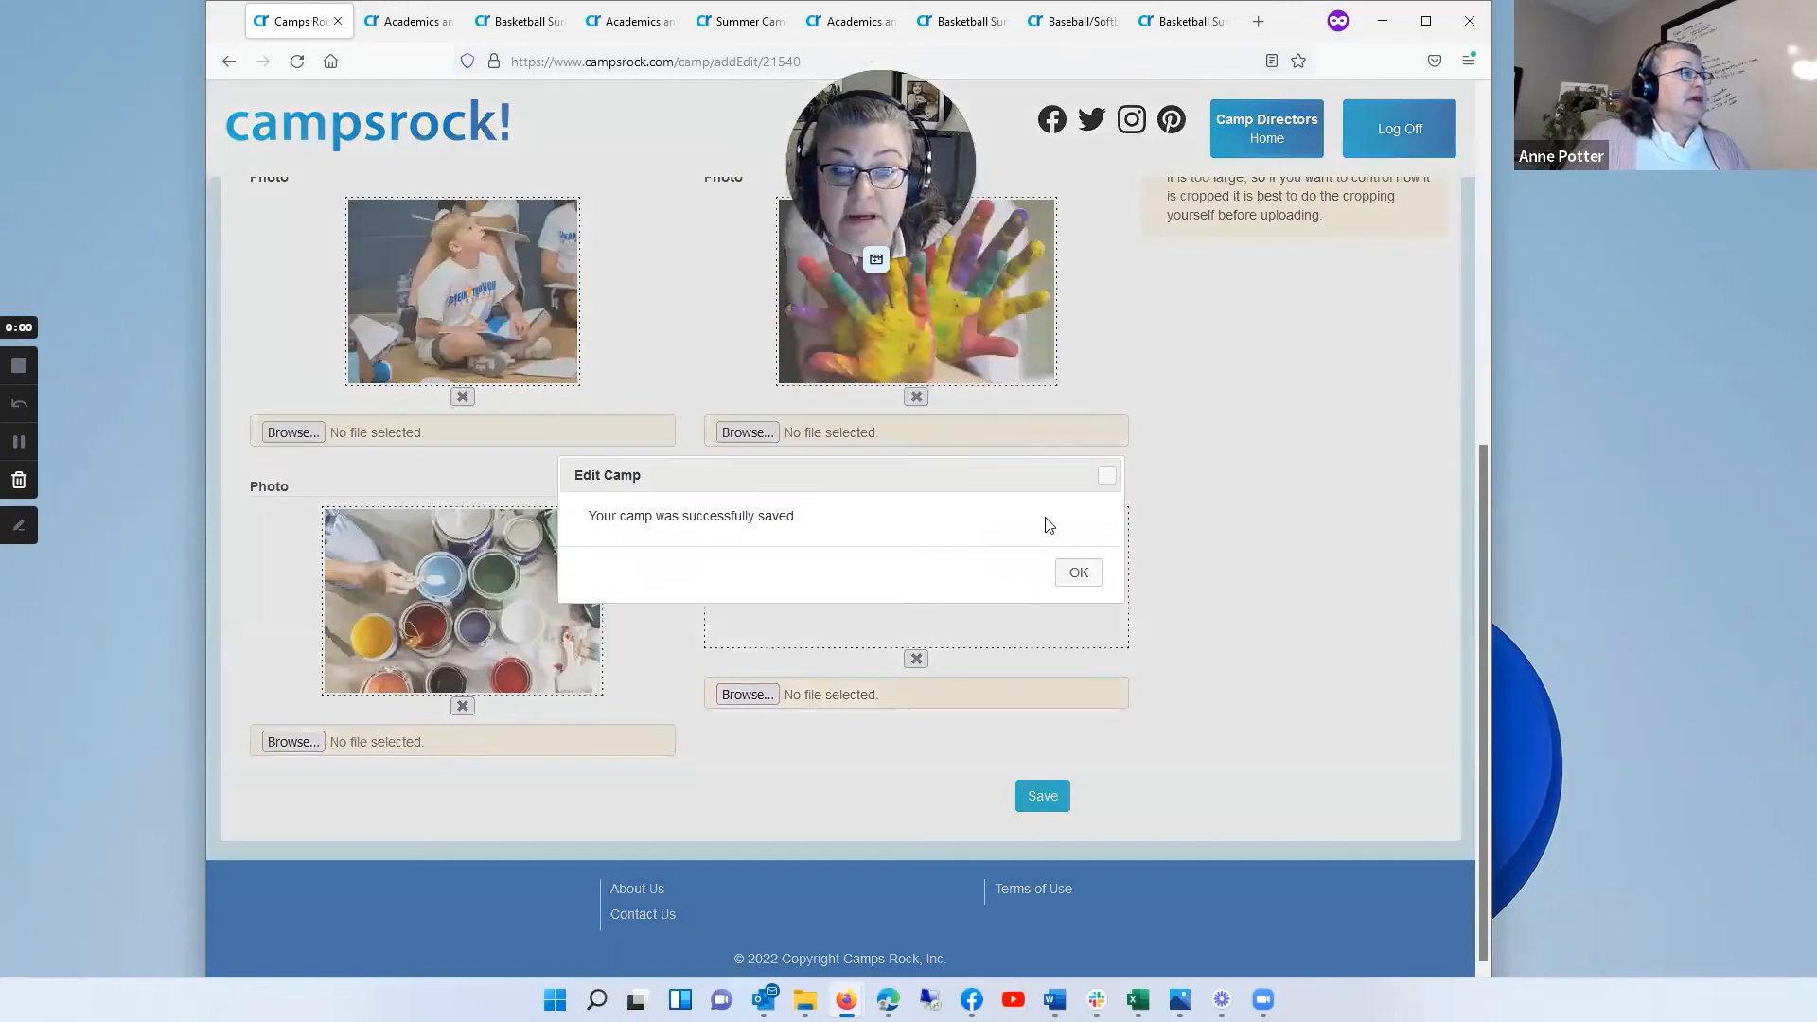
click(1079, 572)
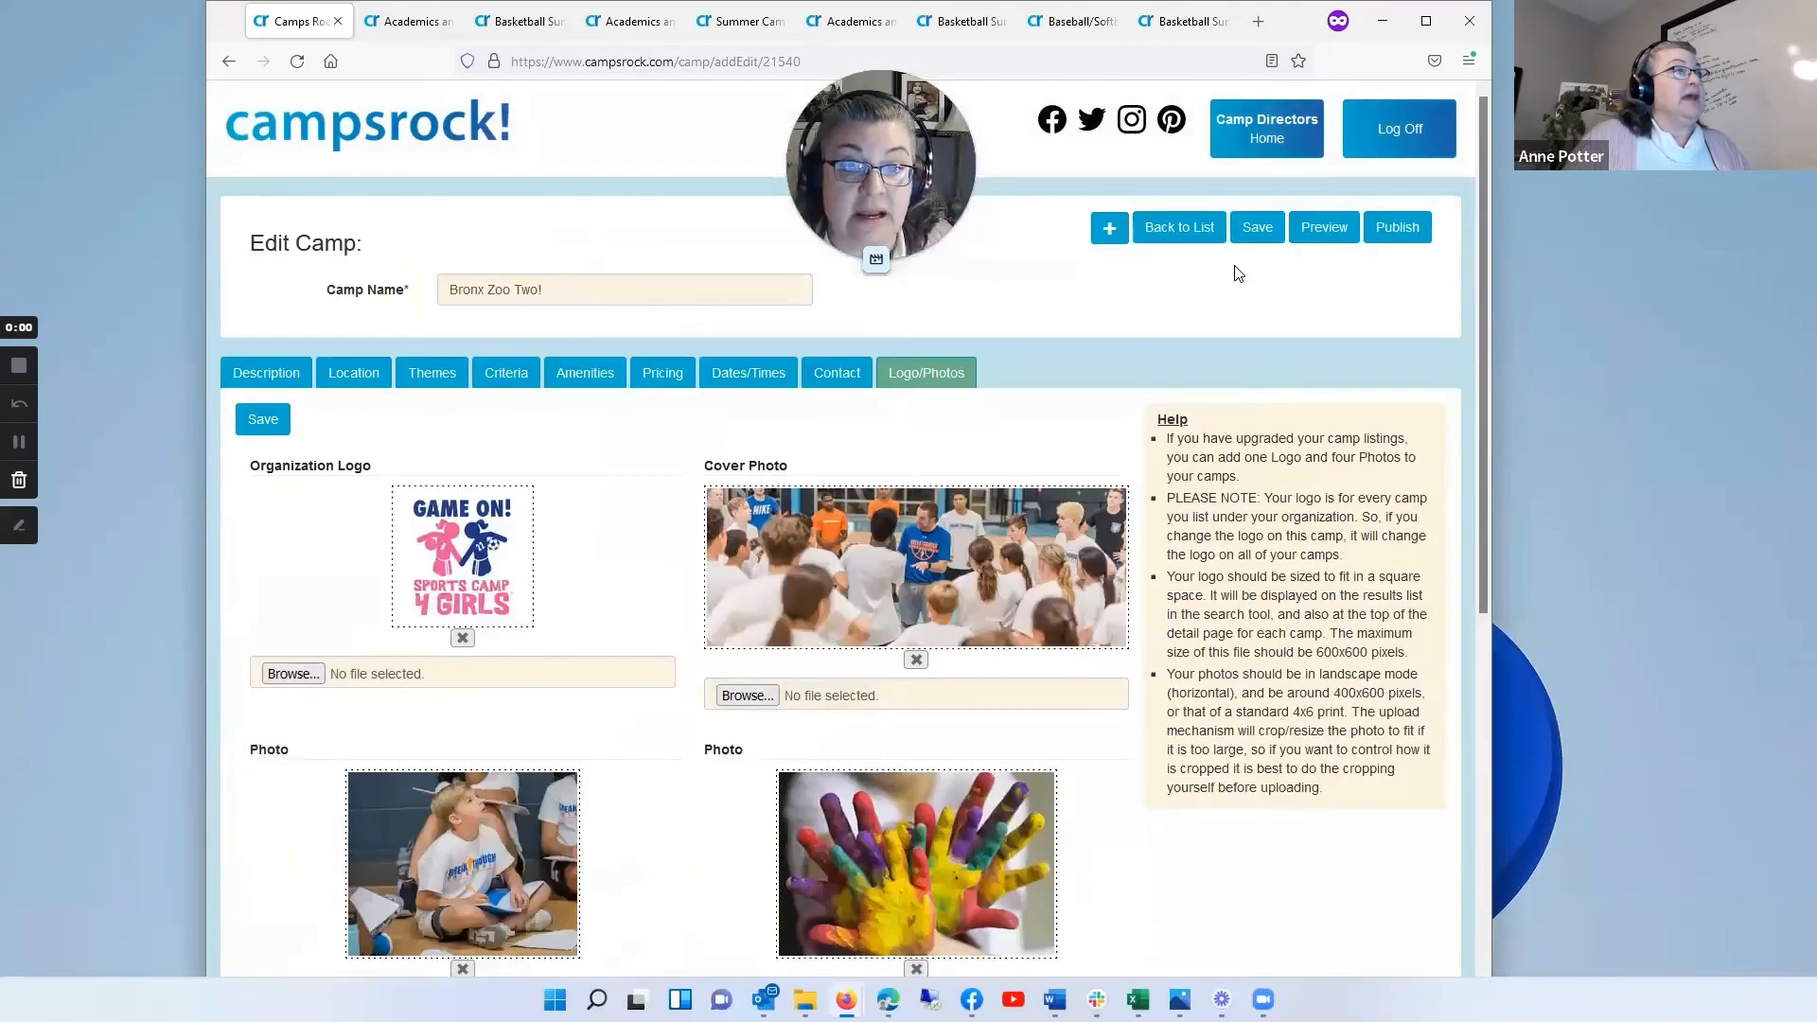
Step: Preview Bronx Zoo Two! from the camp list, cycle through its photo carousel, check the page header, and return to the list
click(1179, 227)
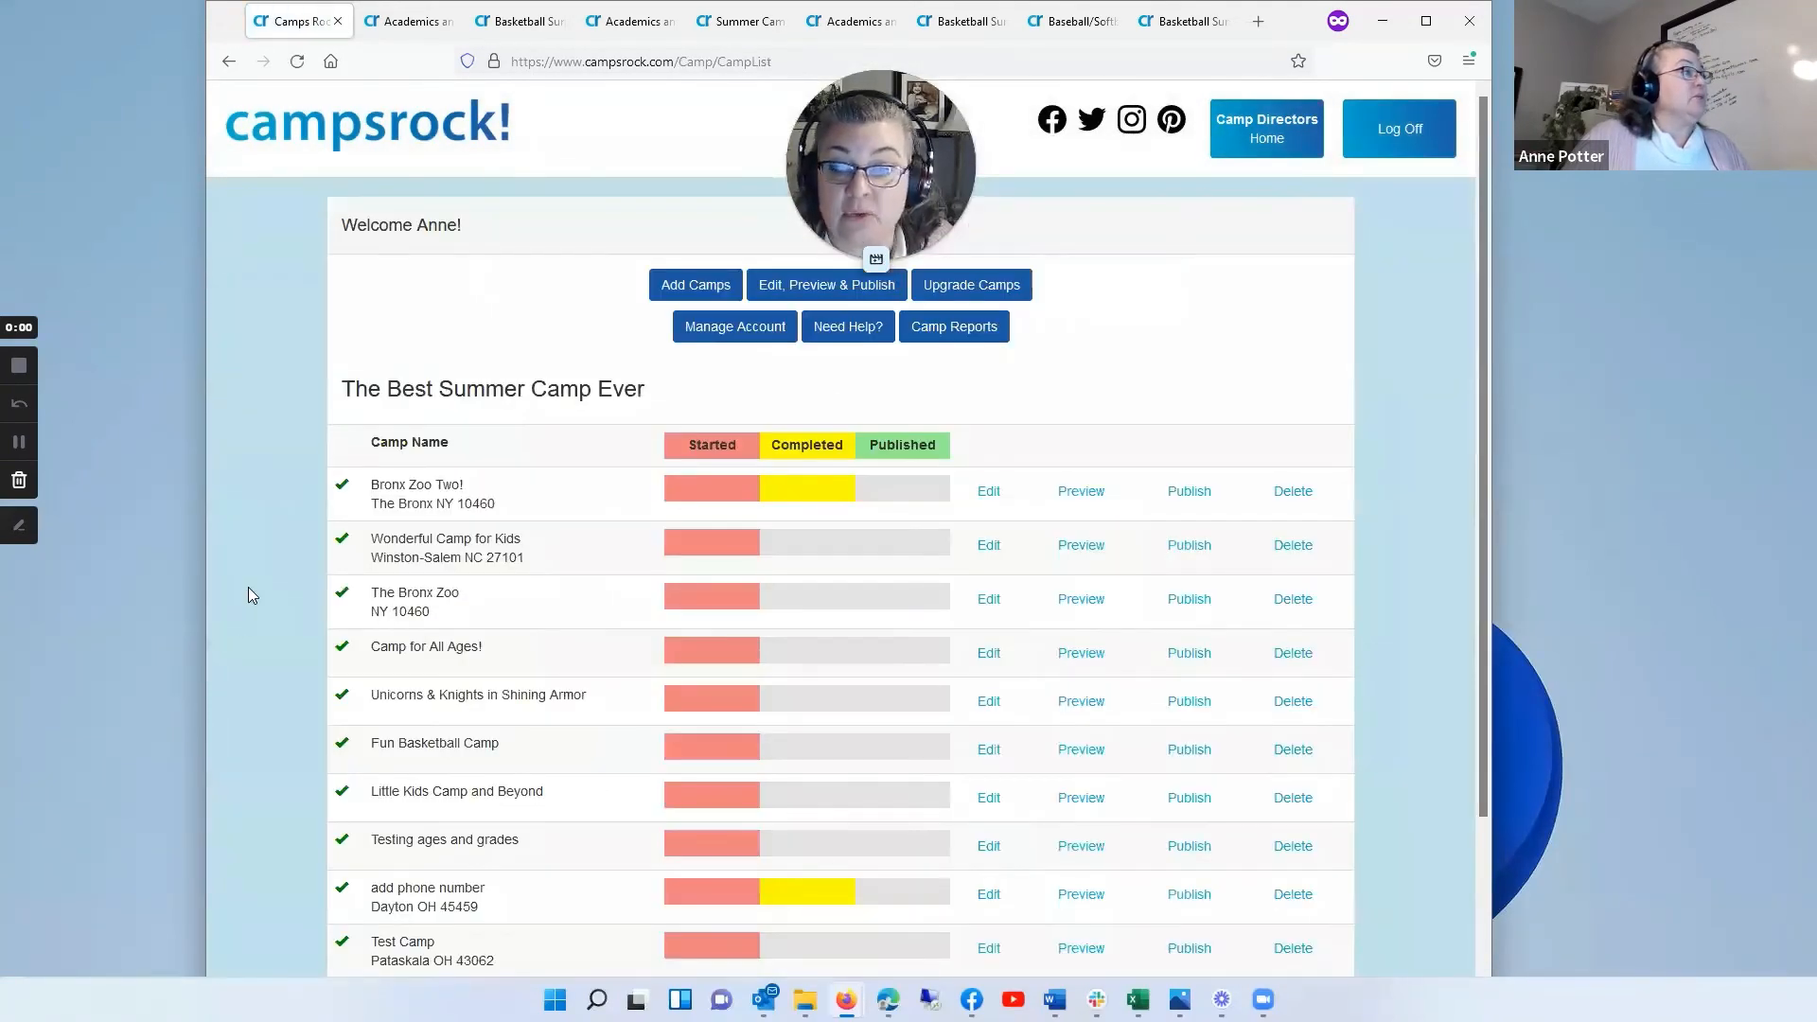
click(1081, 491)
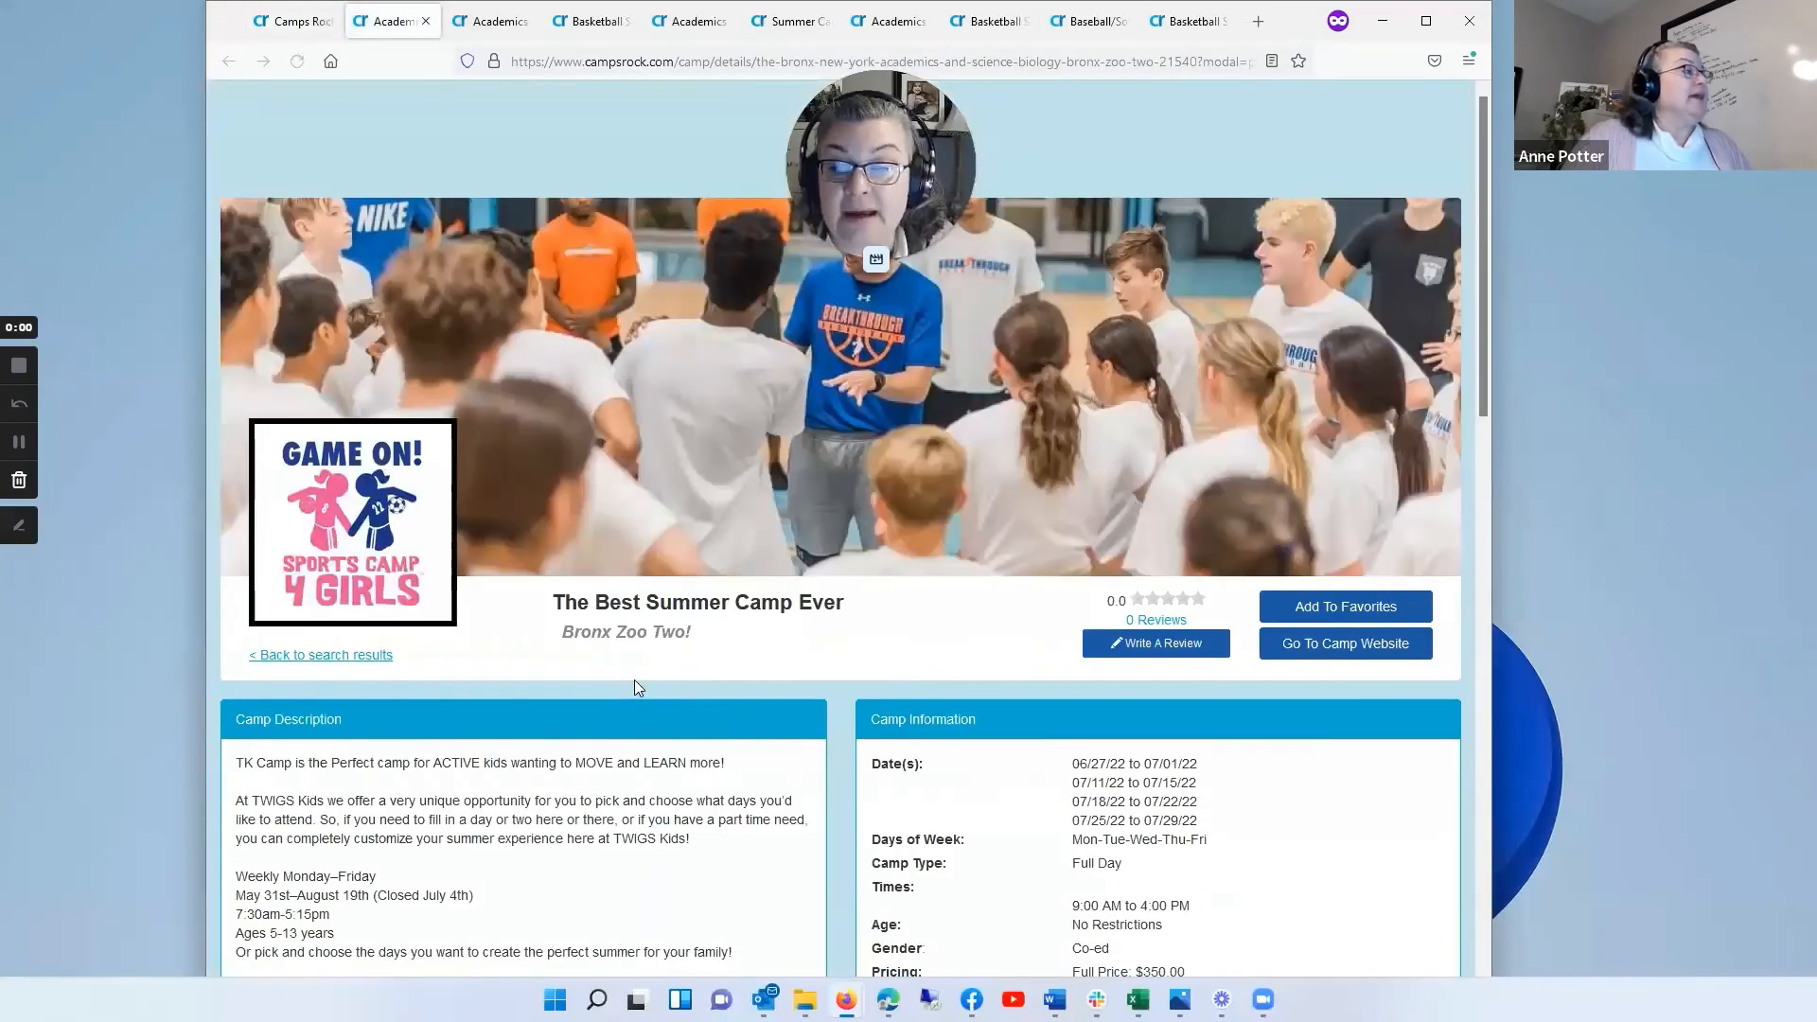
scroll(840, 572, down, 10)
scroll(806, 615, down, 6)
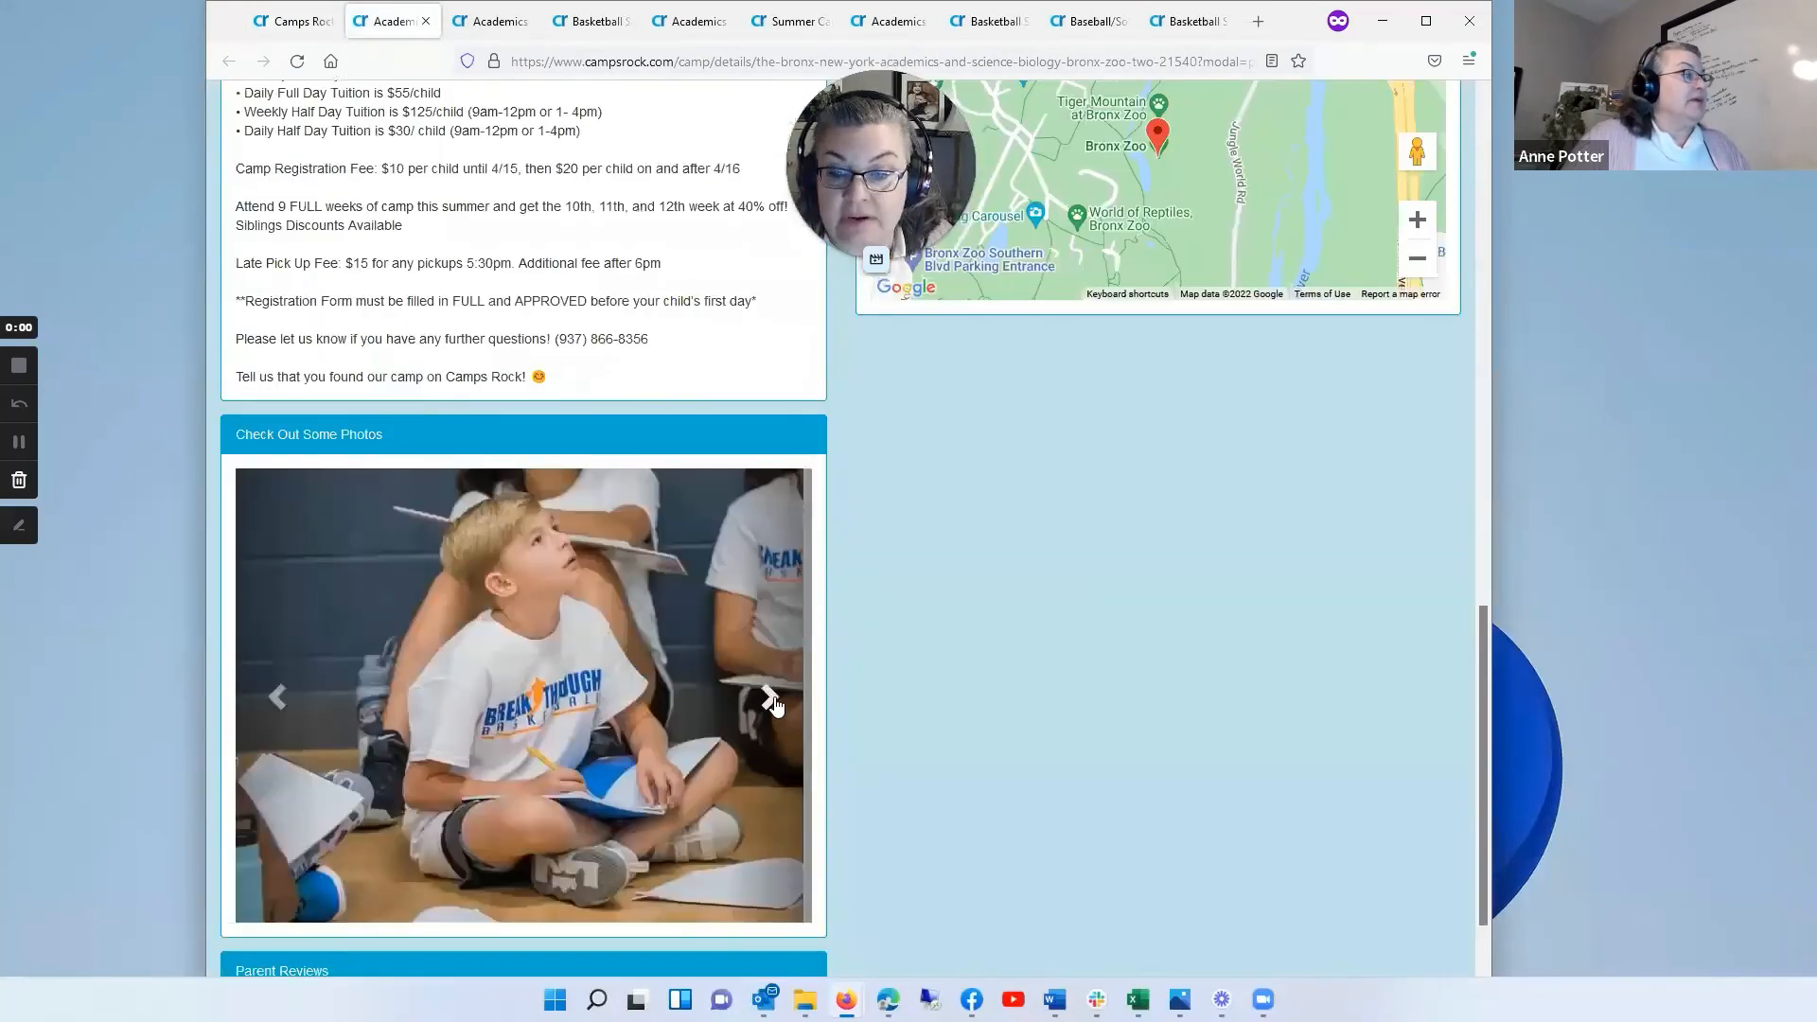
click(770, 660)
click(771, 663)
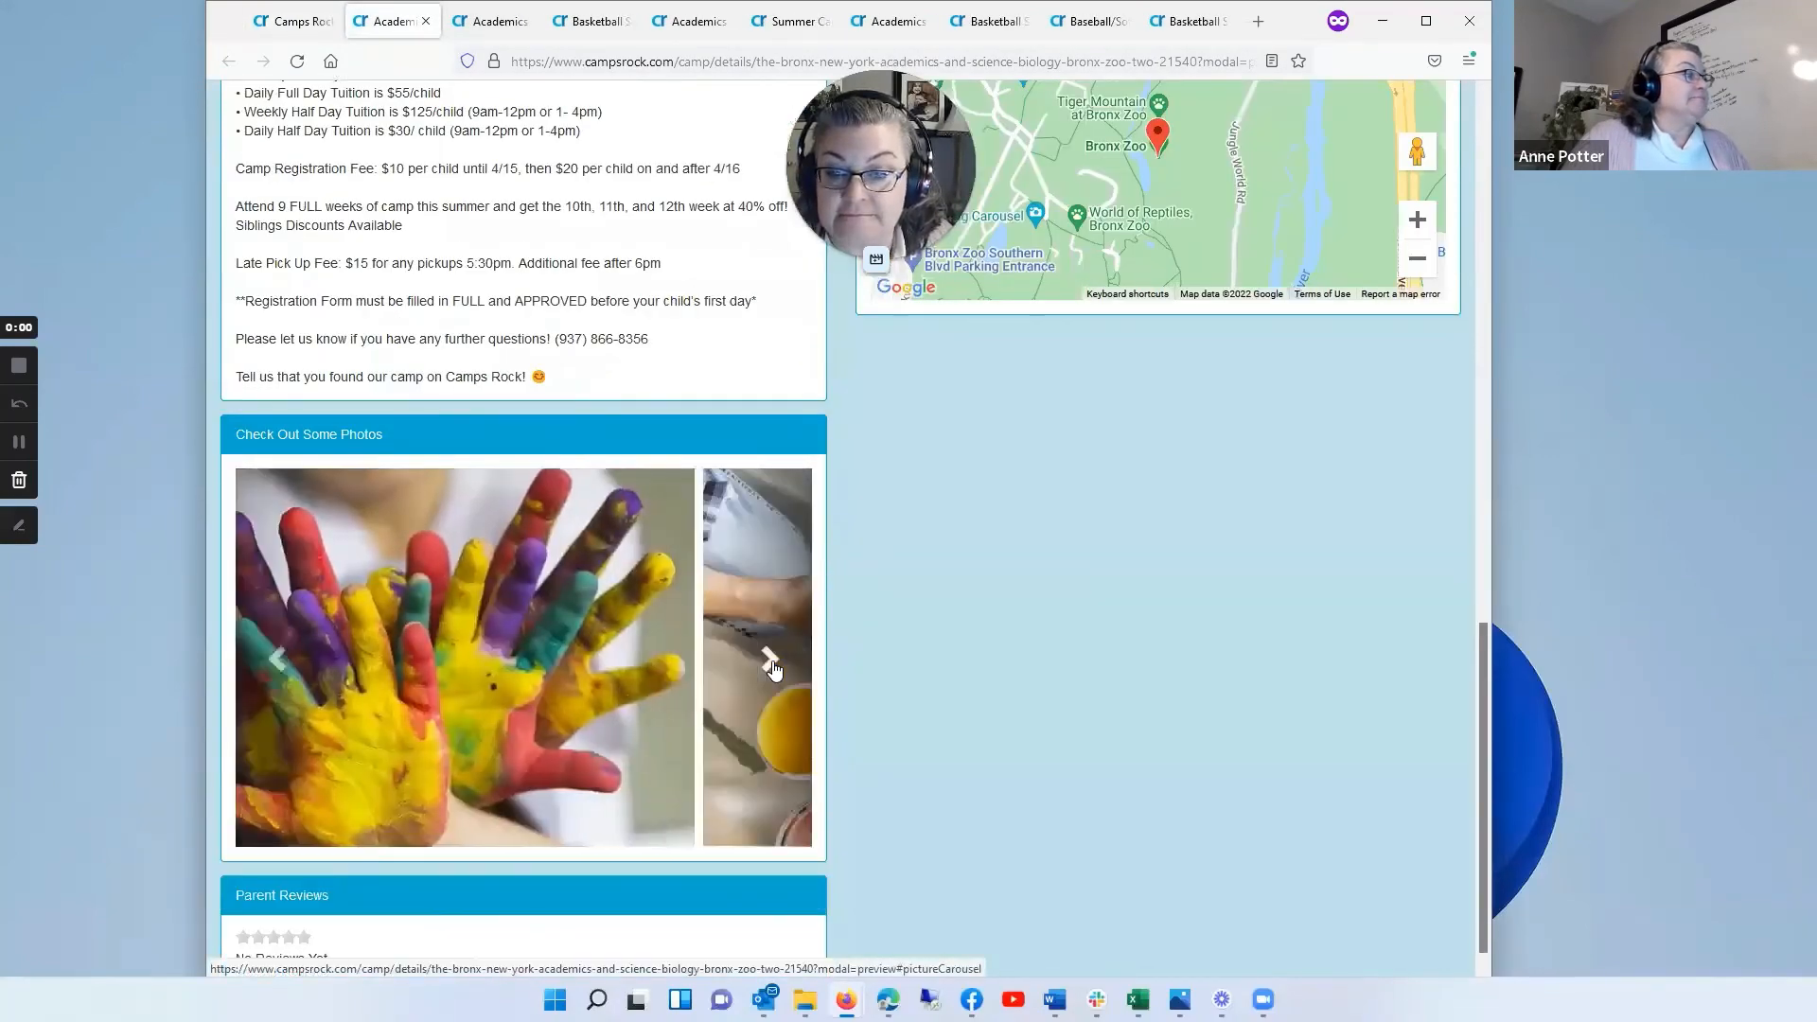
click(772, 662)
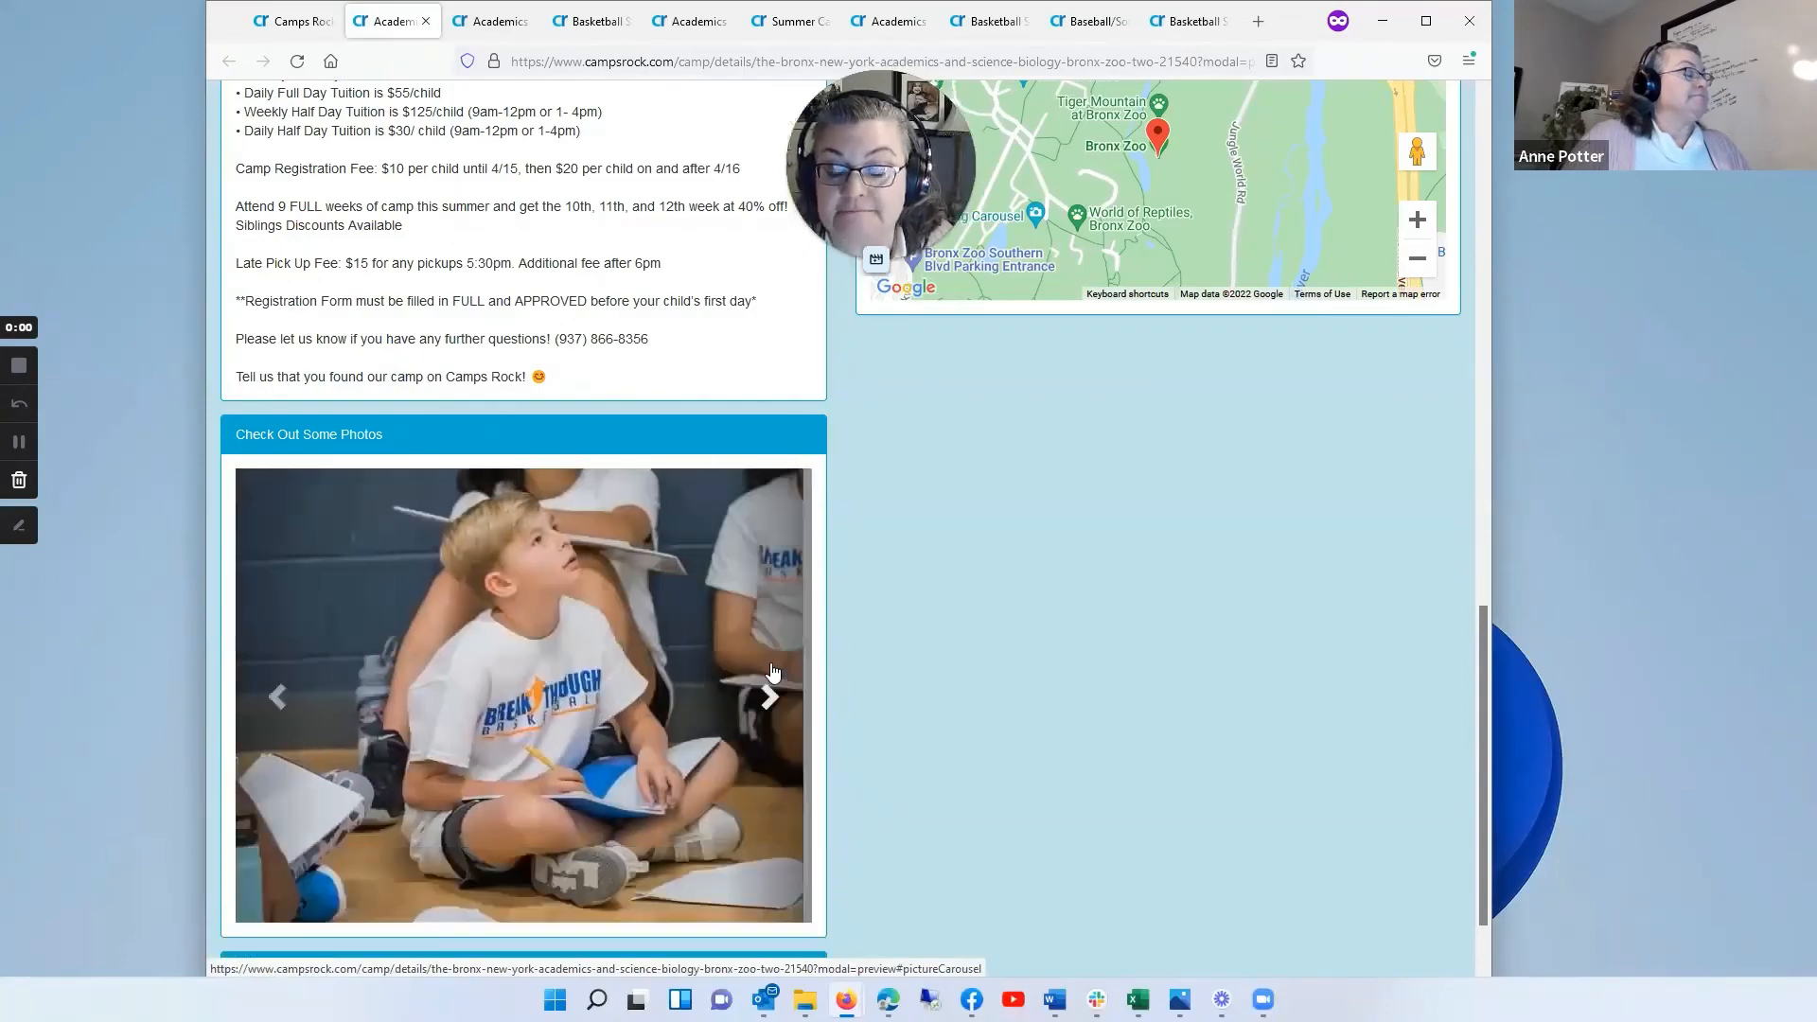
scroll(1208, 613, up, 10)
scroll(1186, 598, up, 5)
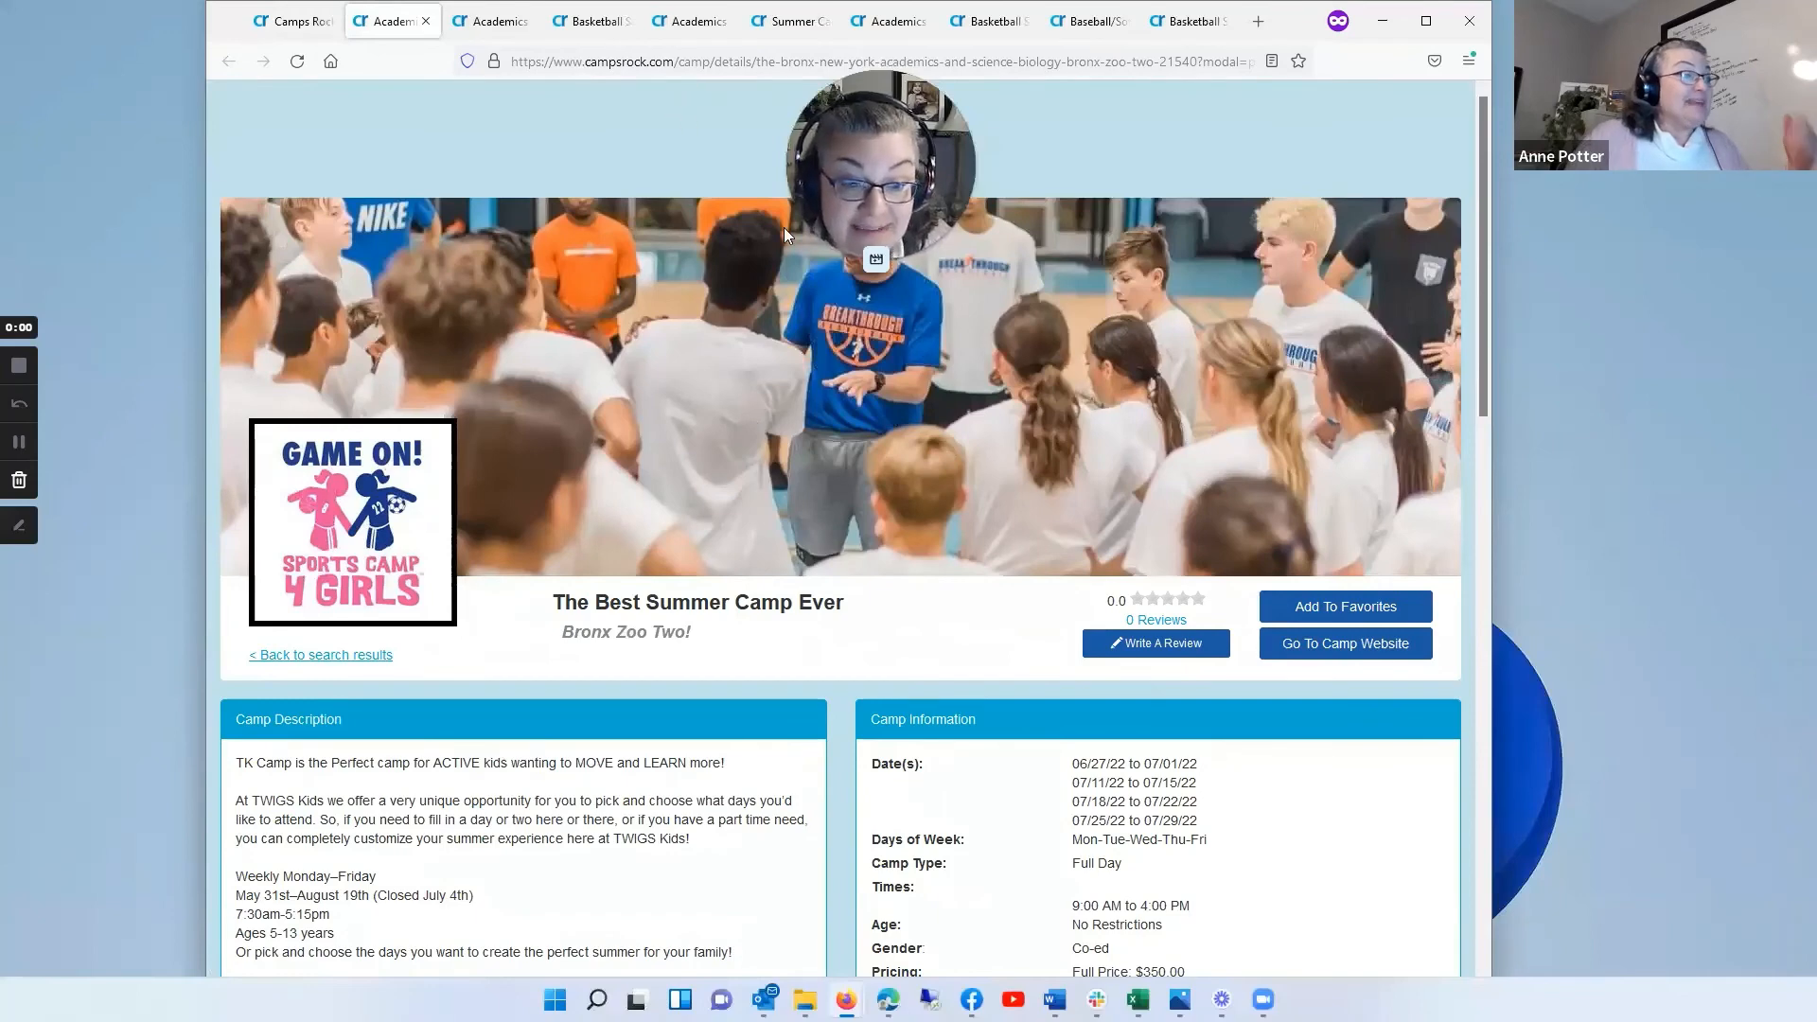
click(292, 21)
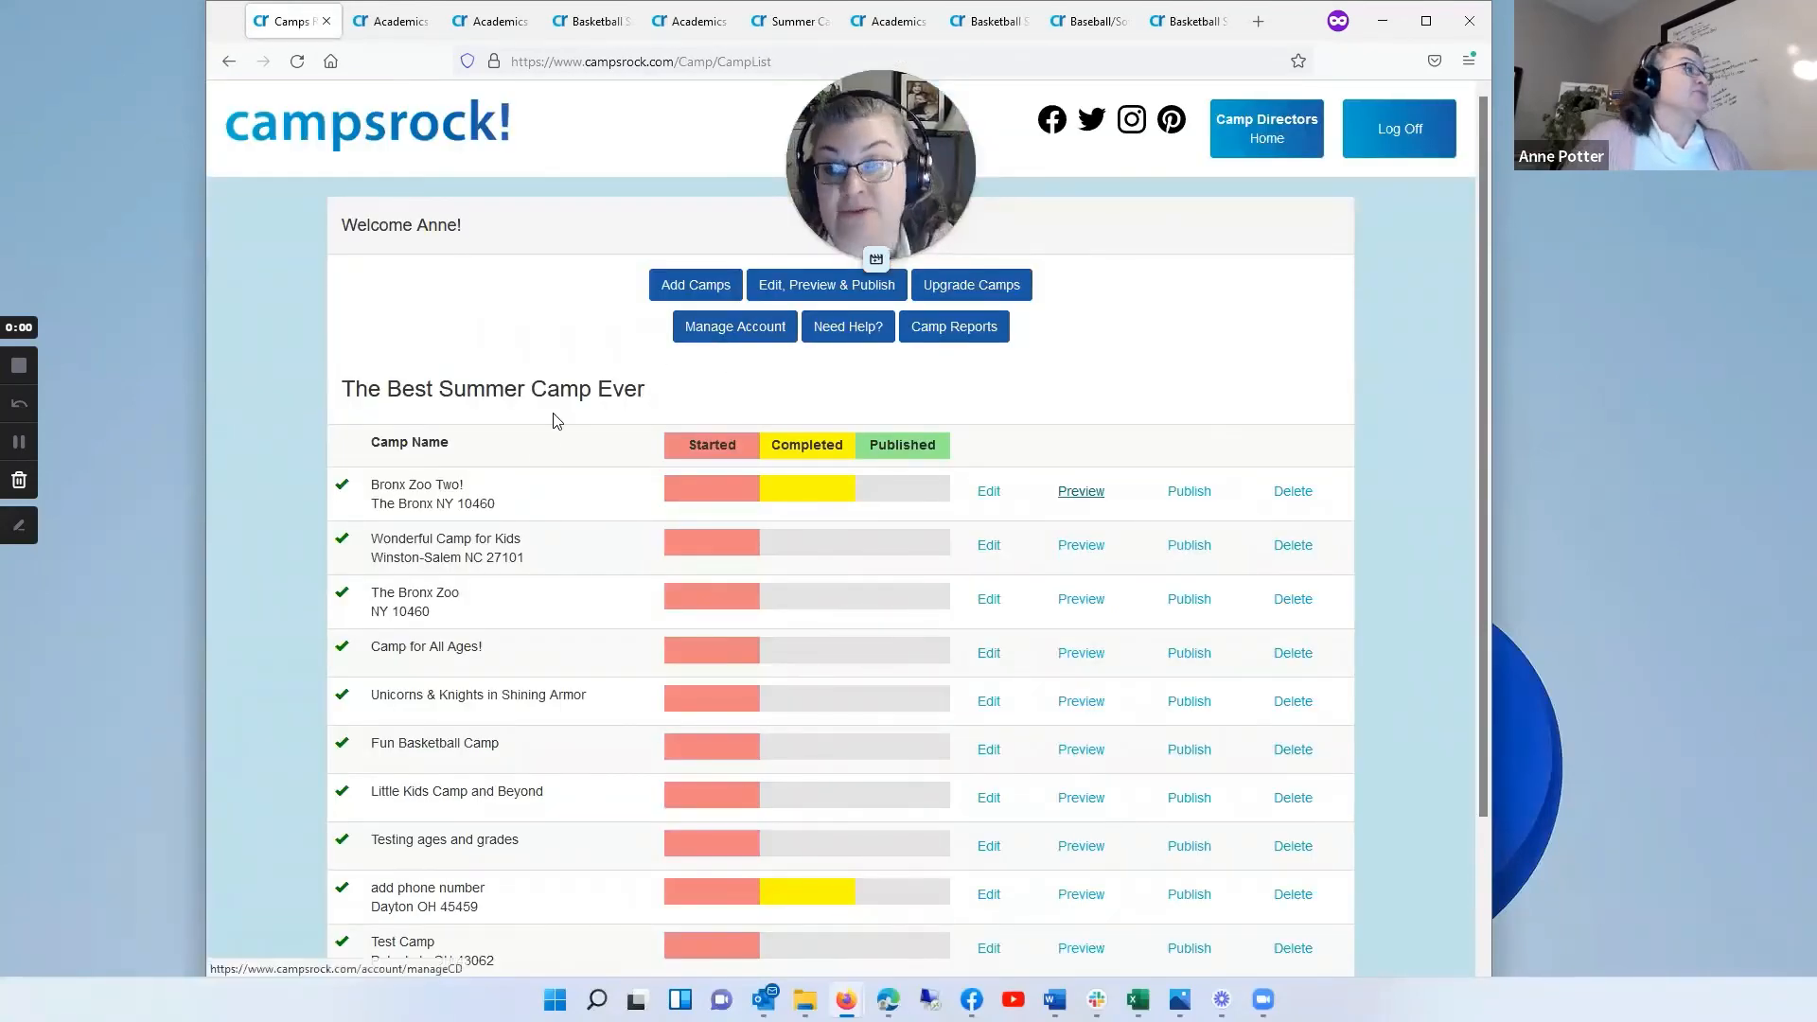
Step: Add a new camp by copying Bronx Zoo Two! and approve the copy
click(701, 288)
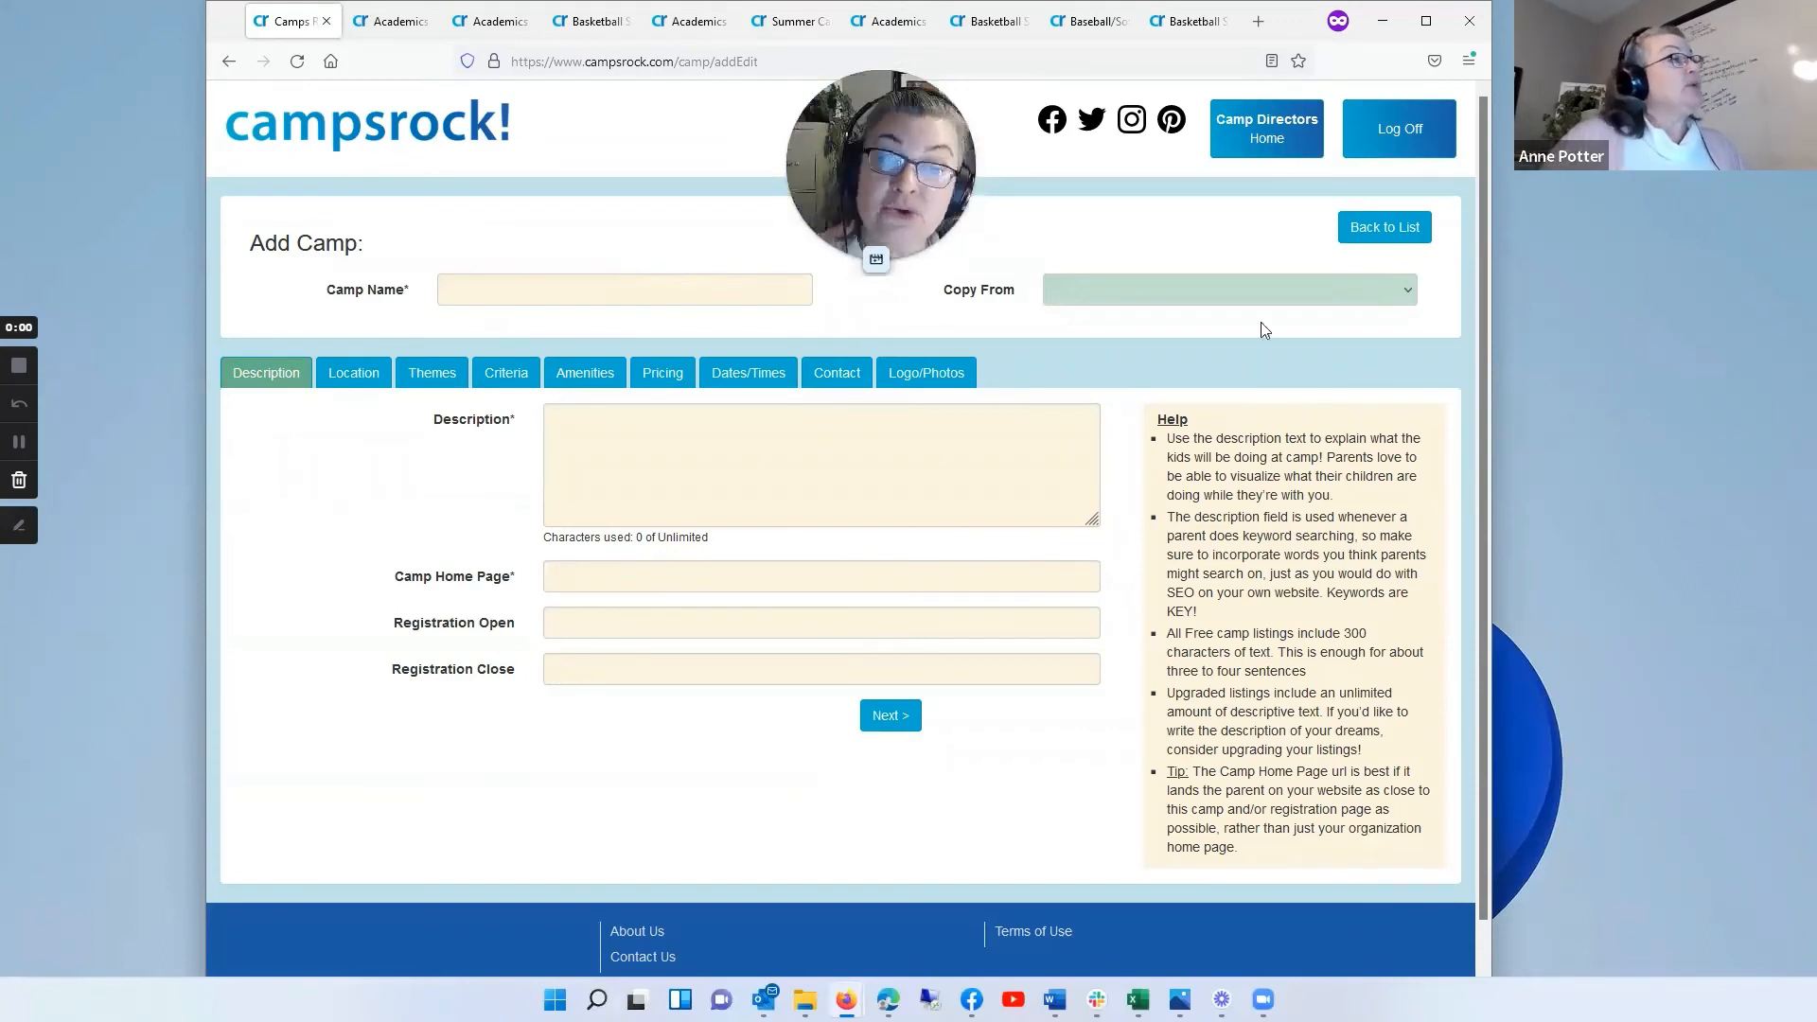
click(1409, 291)
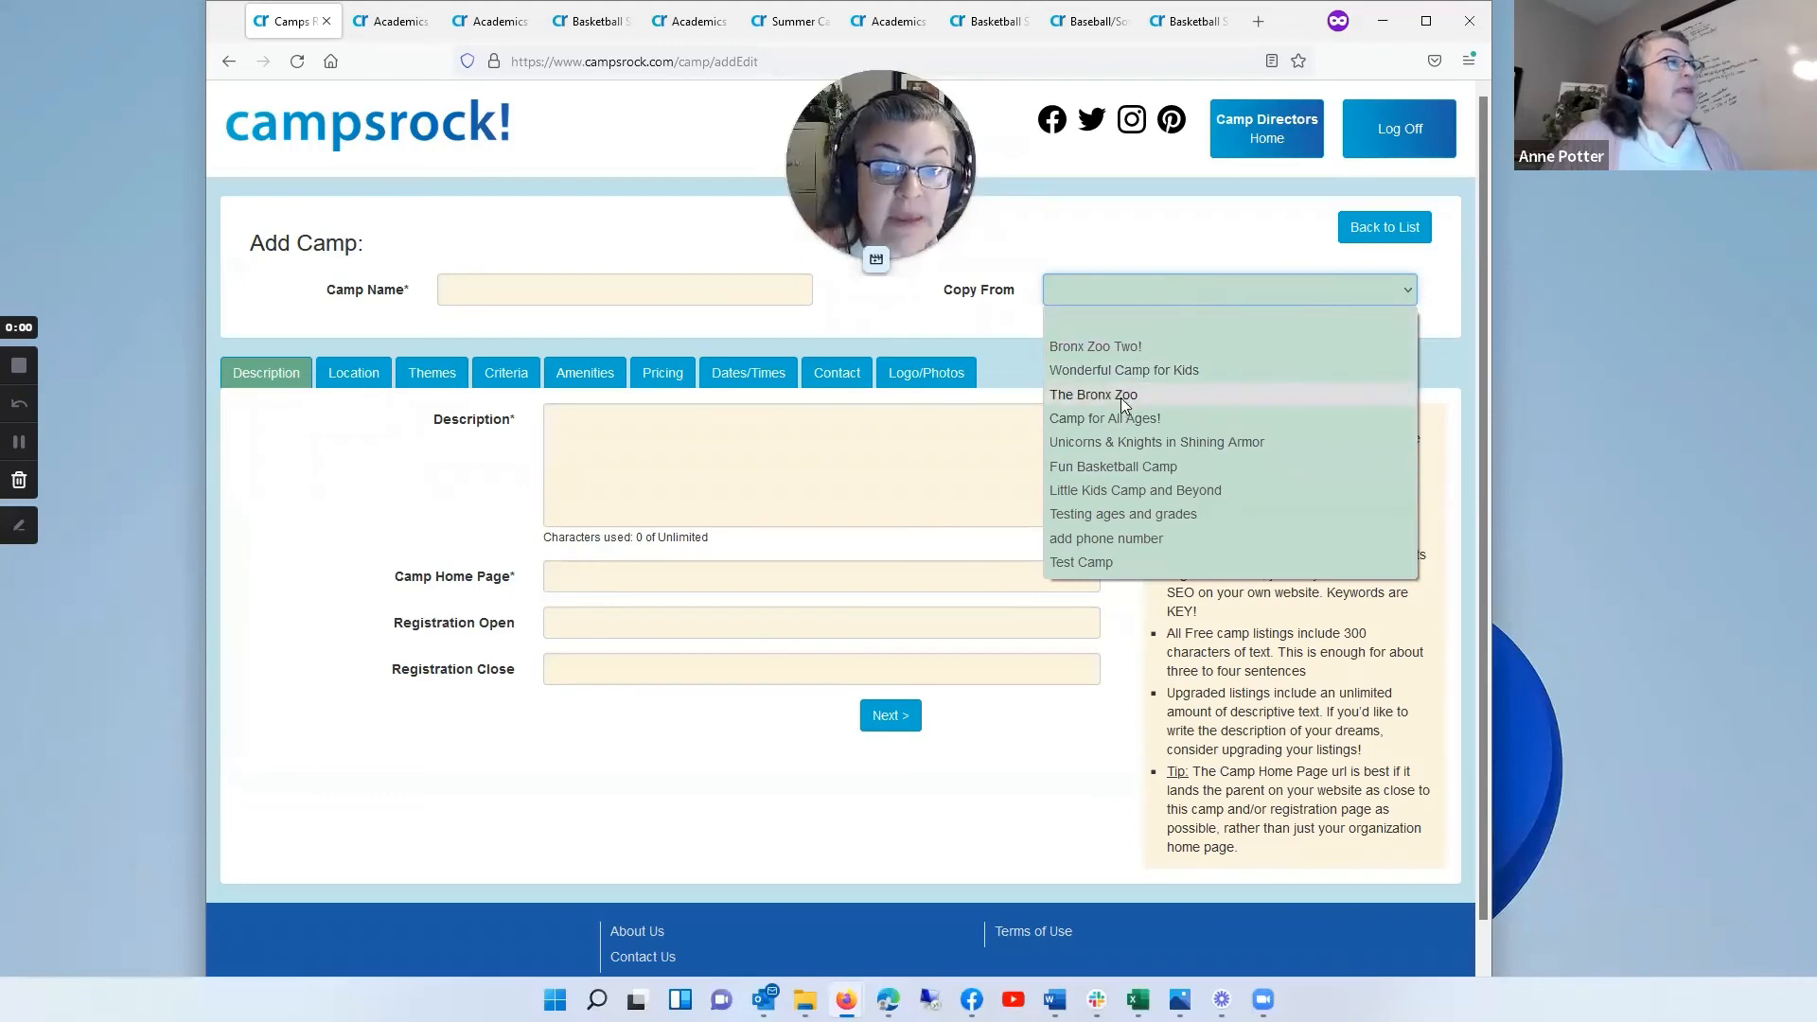
click(1126, 348)
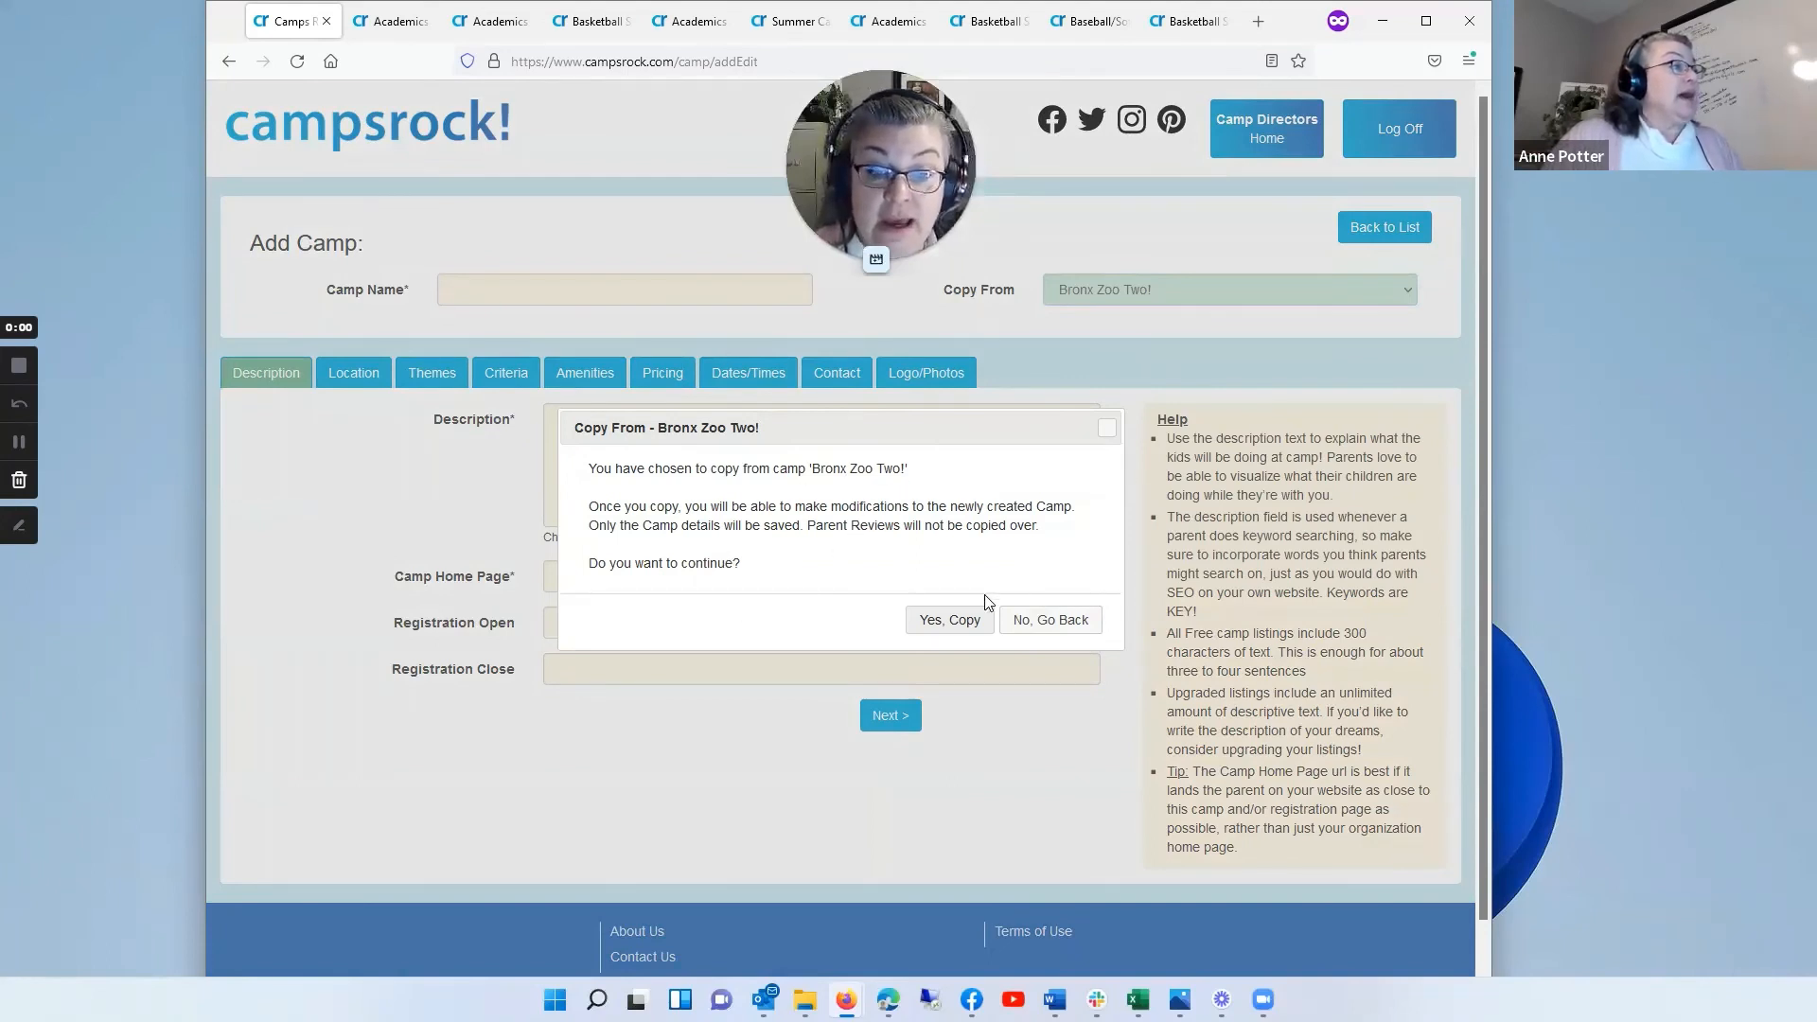
click(952, 621)
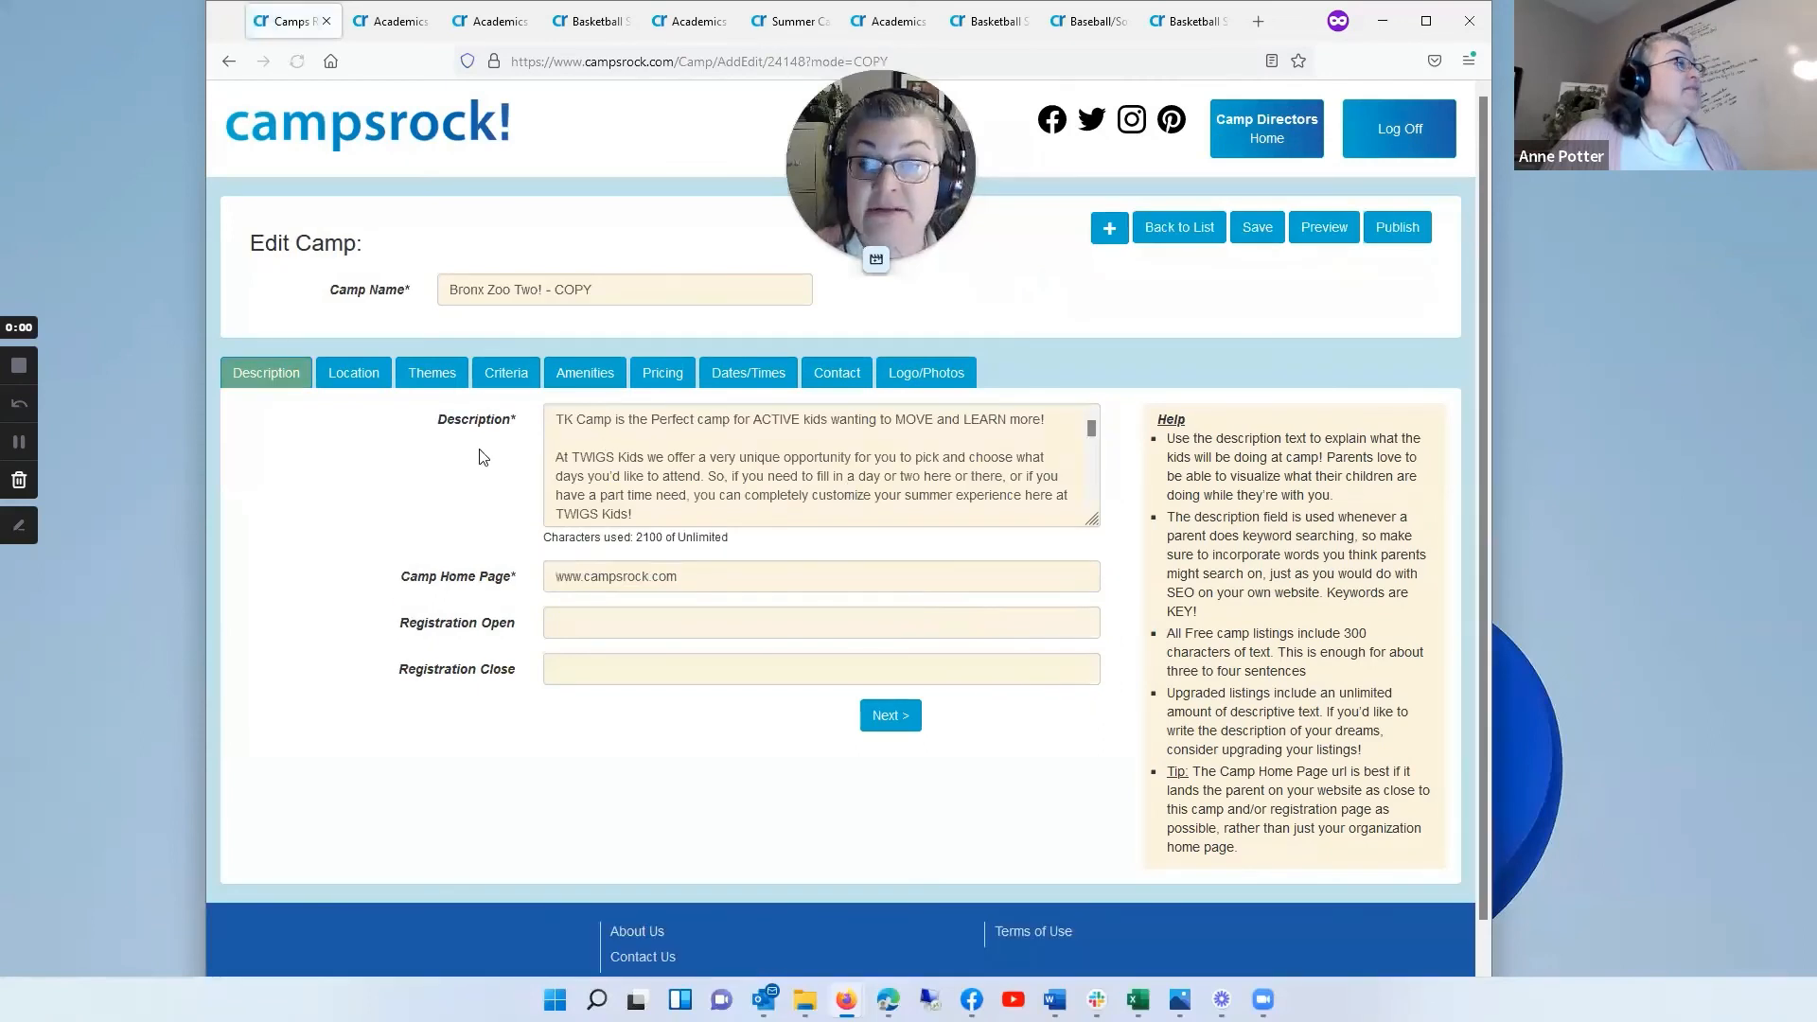
Step: Rename the copied camp "Bronx Zoo Three! (half day)"
click(610, 283)
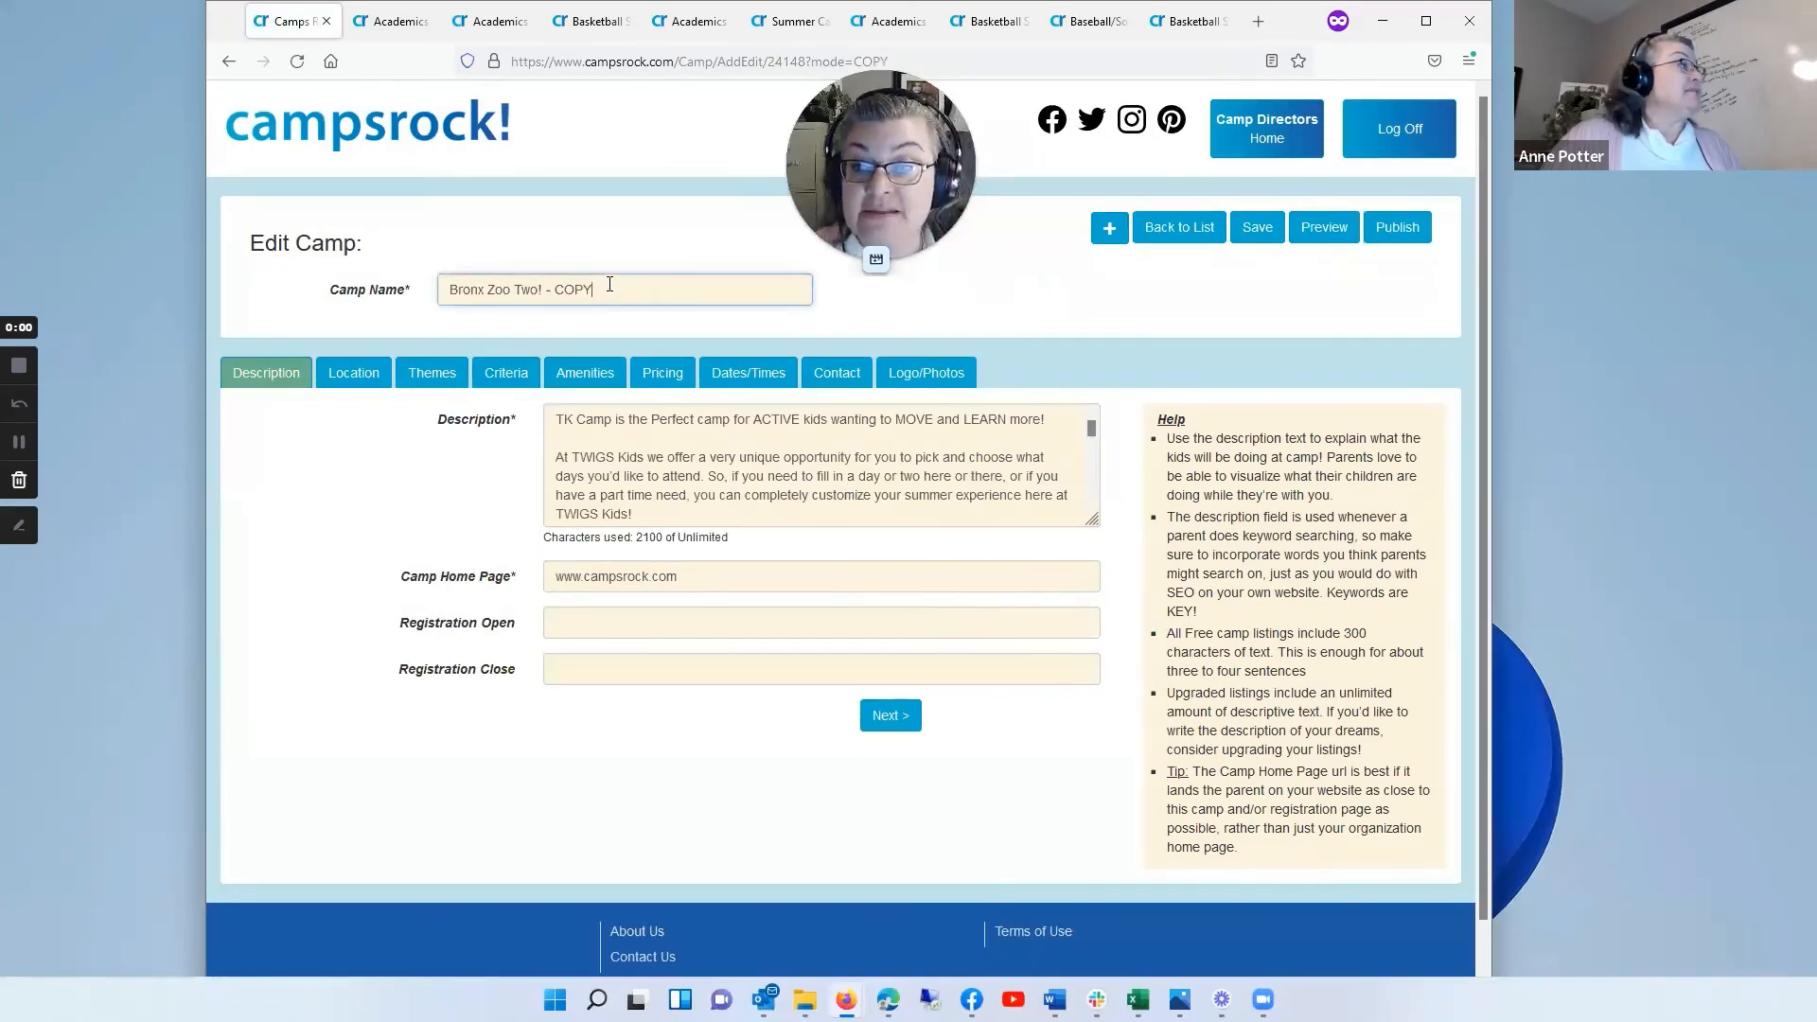
drag(600, 294, 513, 290)
text(T)
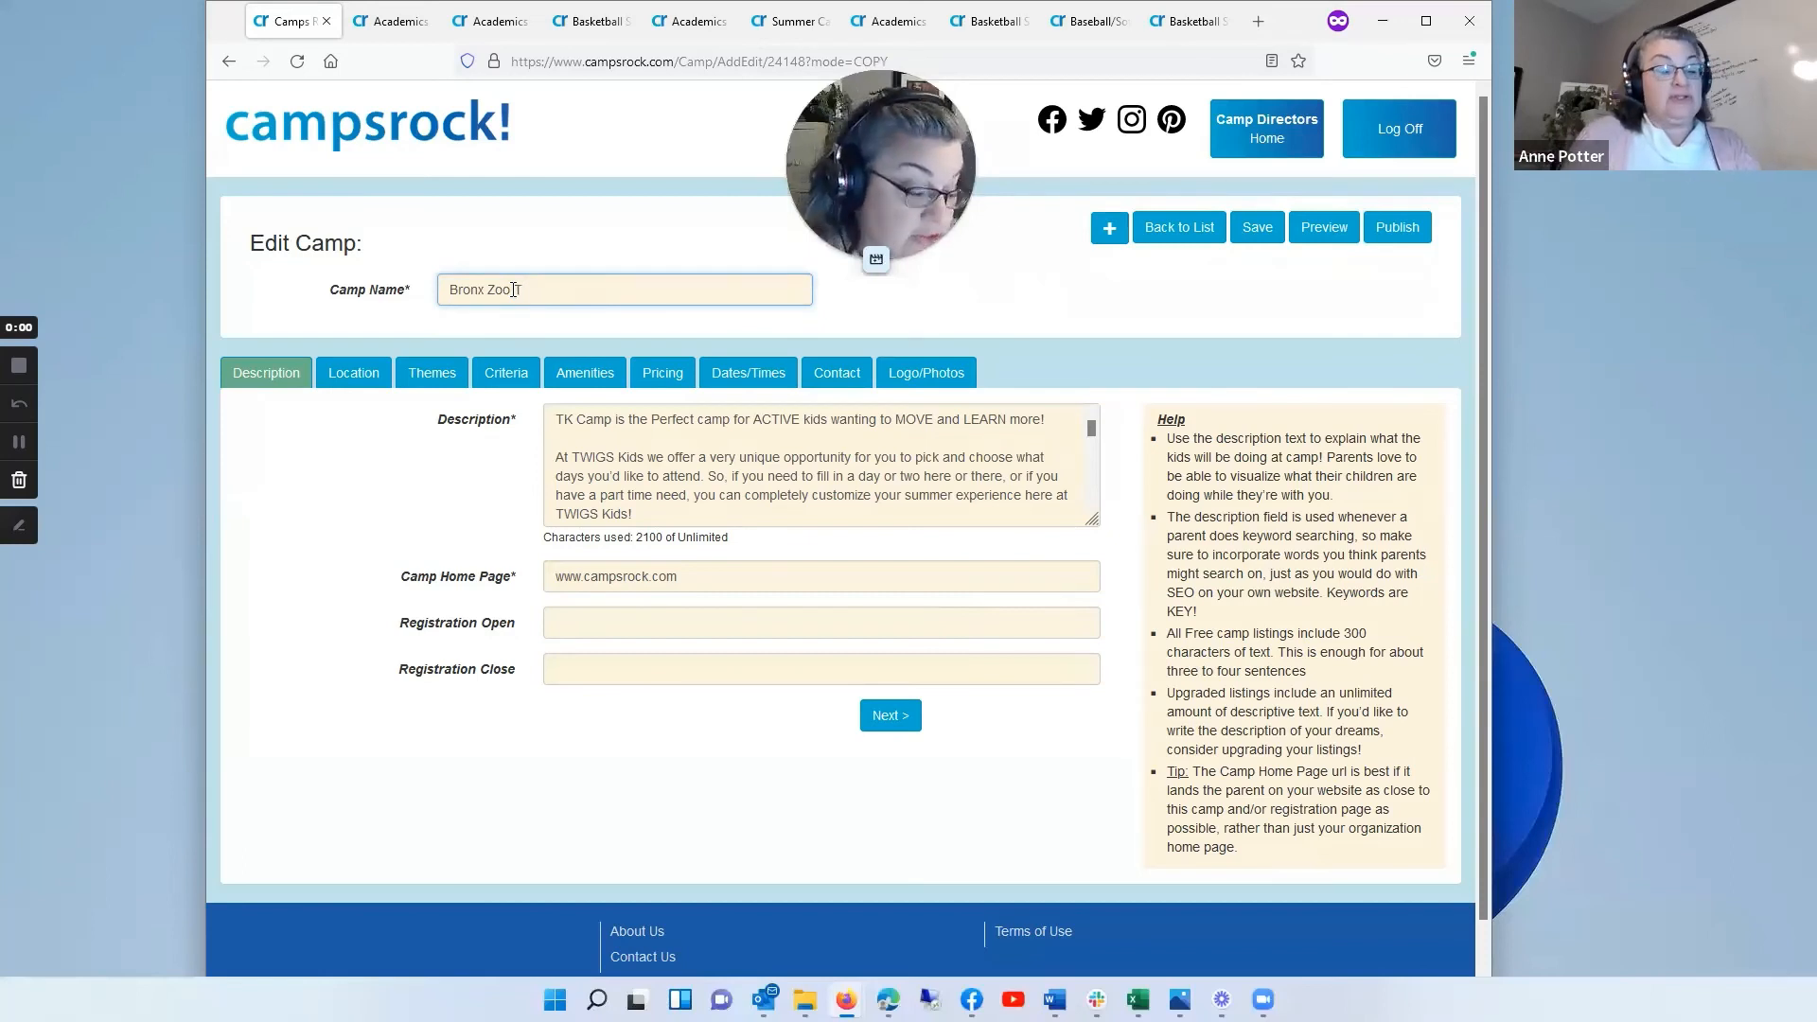
text(hree!)
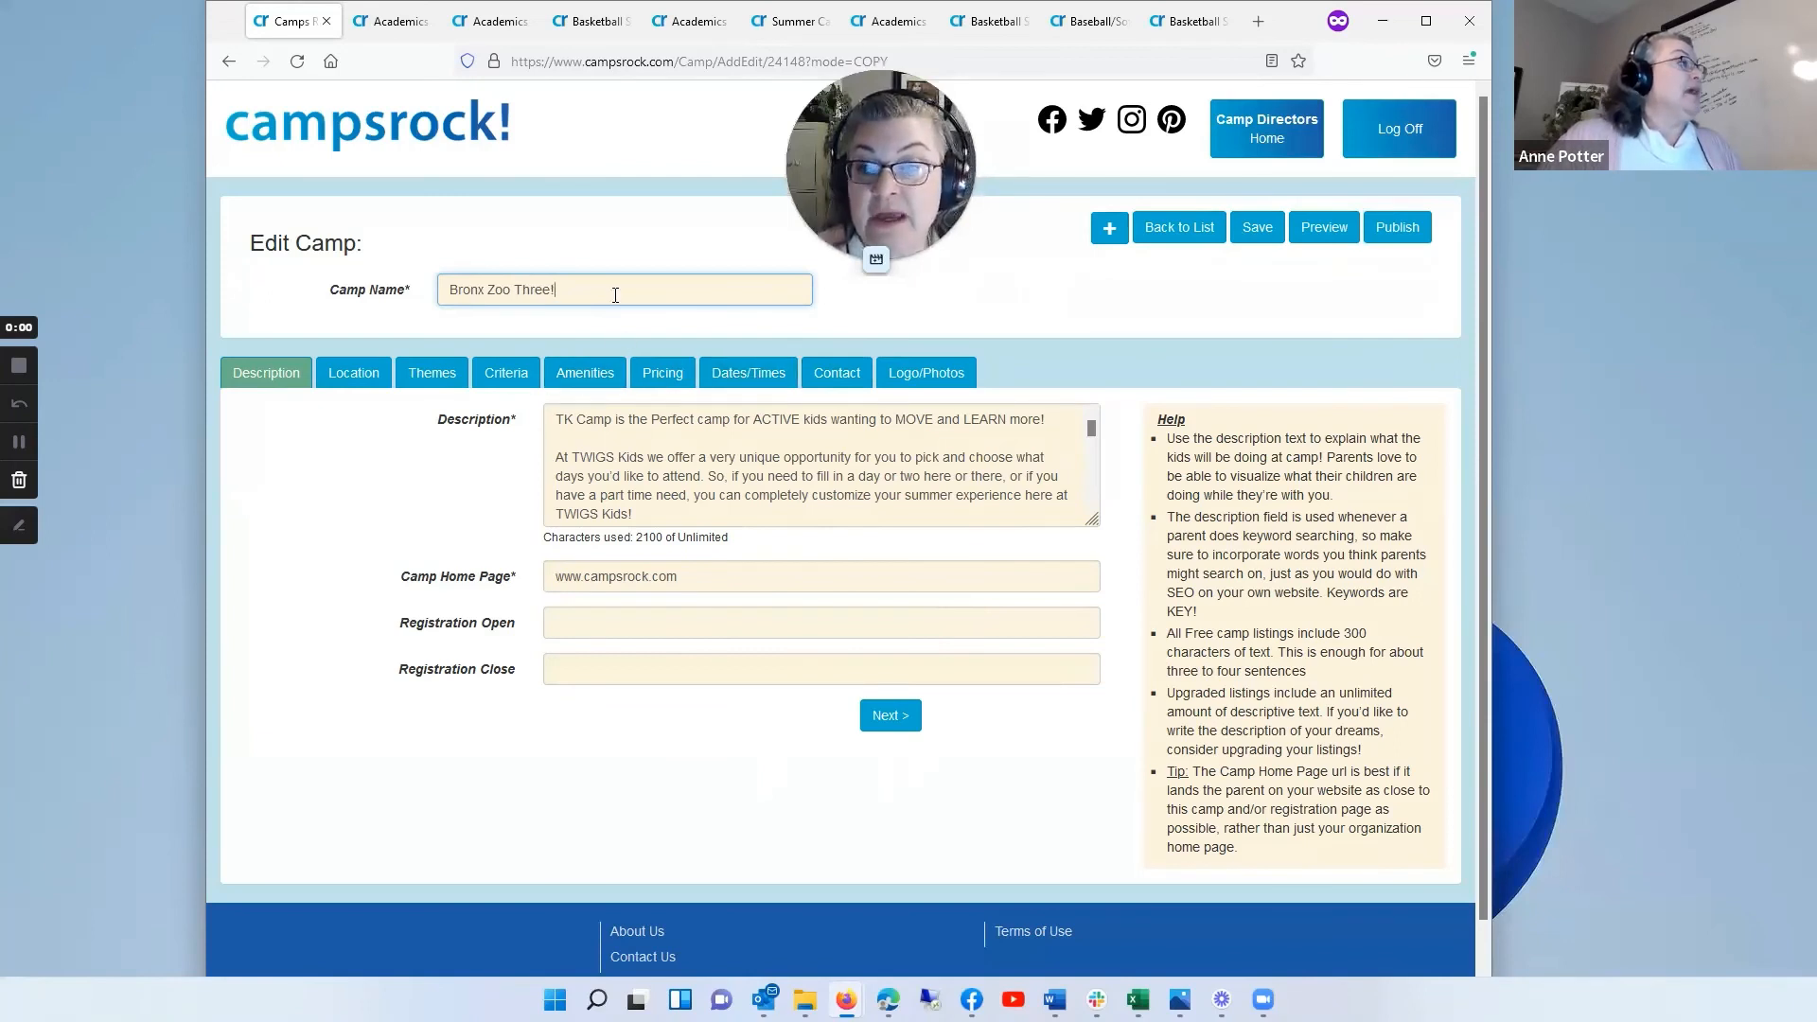
text(()
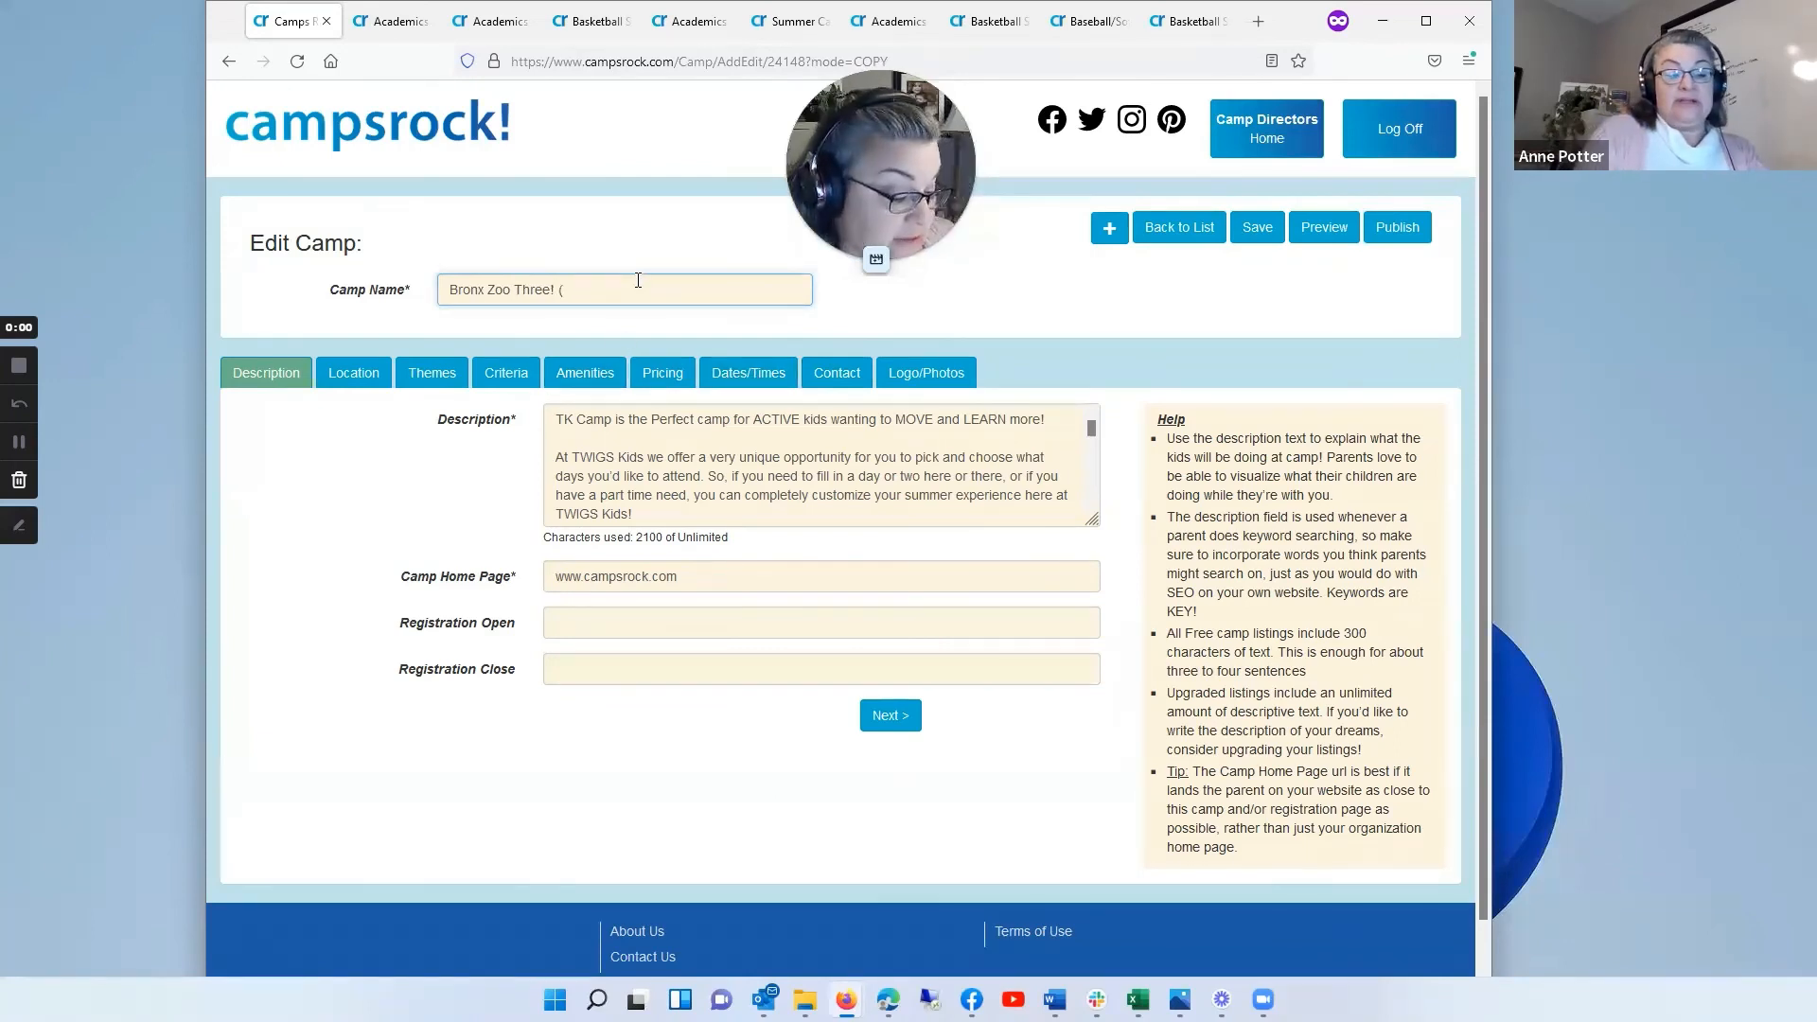
text(half day)
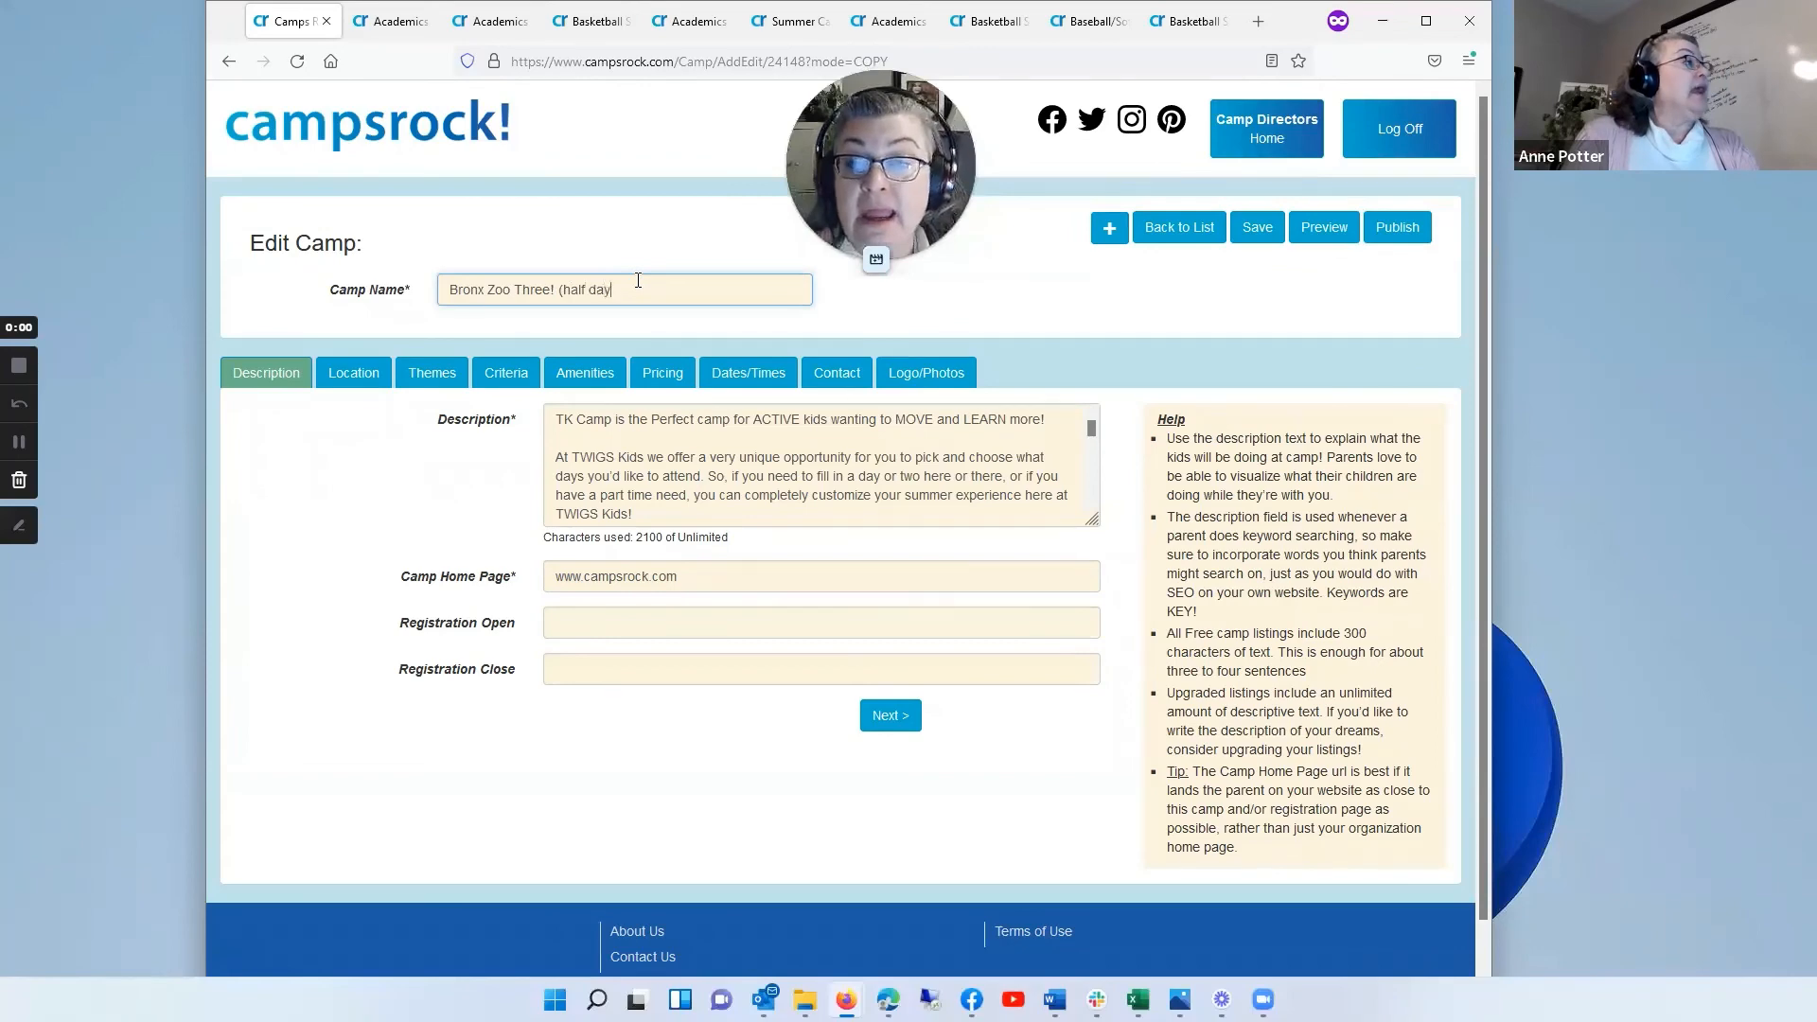
text())
Step: Change the camp type of Bronx Zoo Three! to Half Day and set the first session's end time to 12:00 PM
click(731, 381)
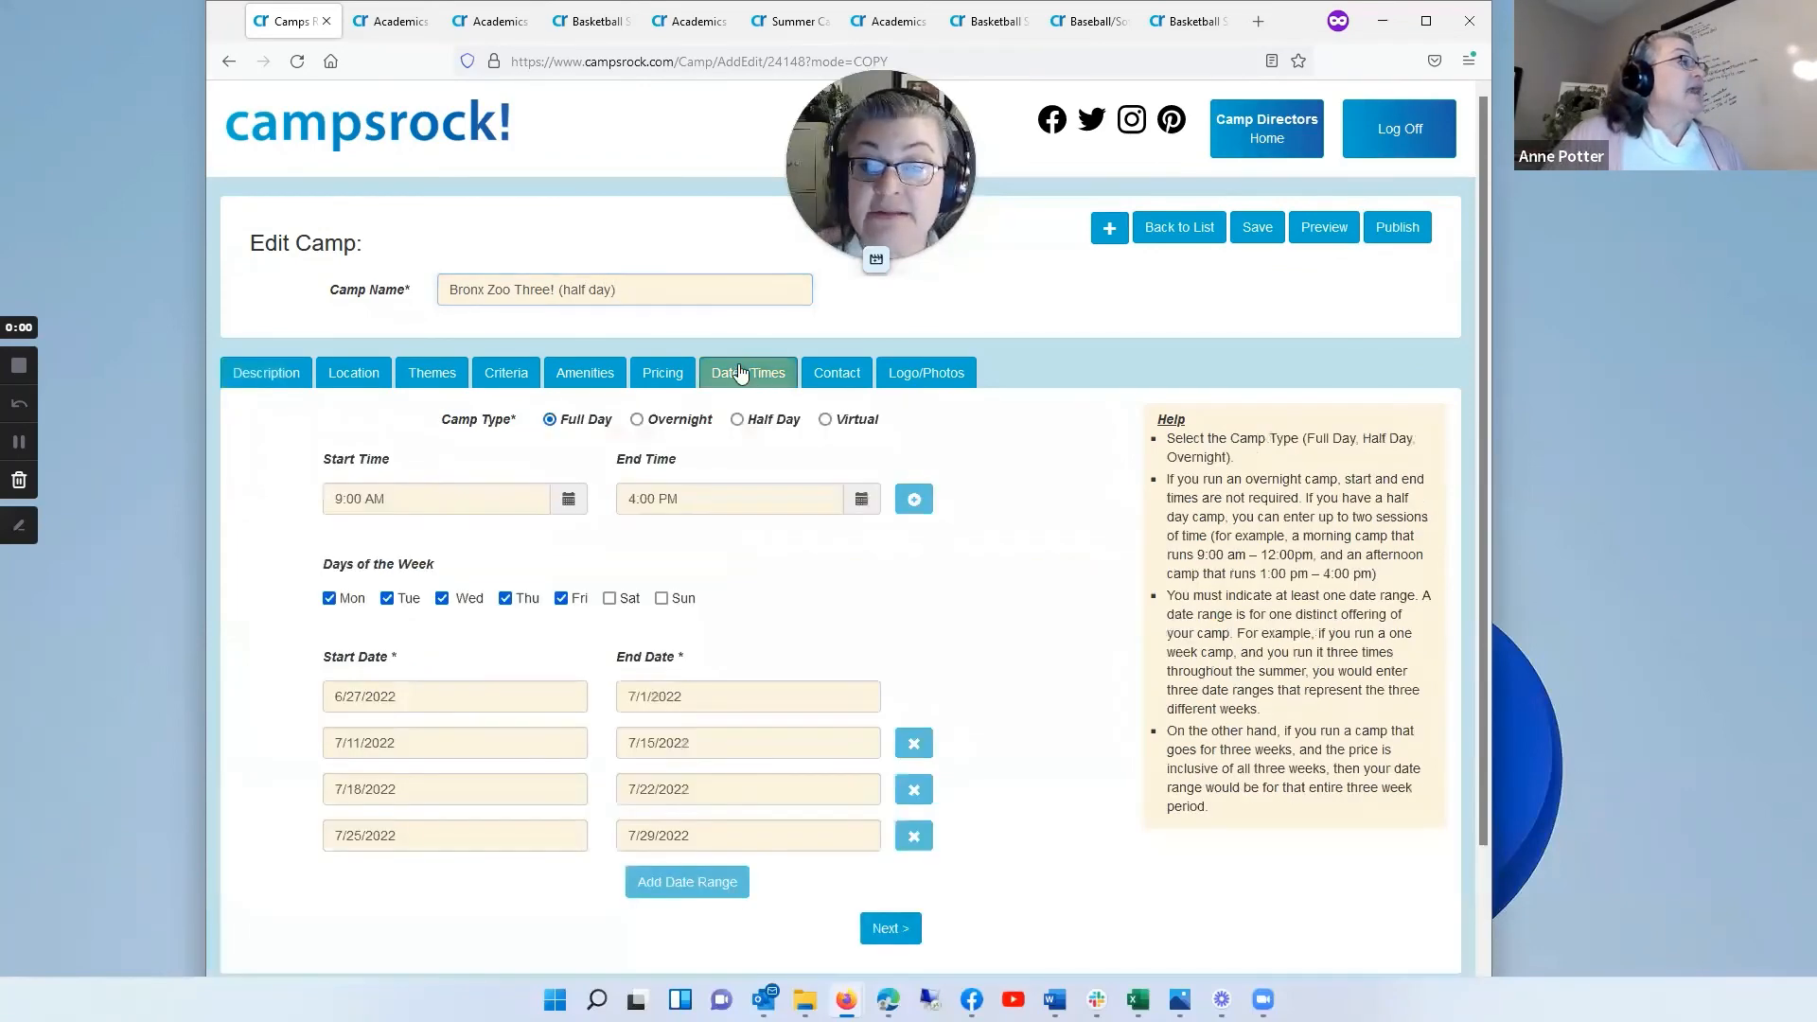
click(742, 422)
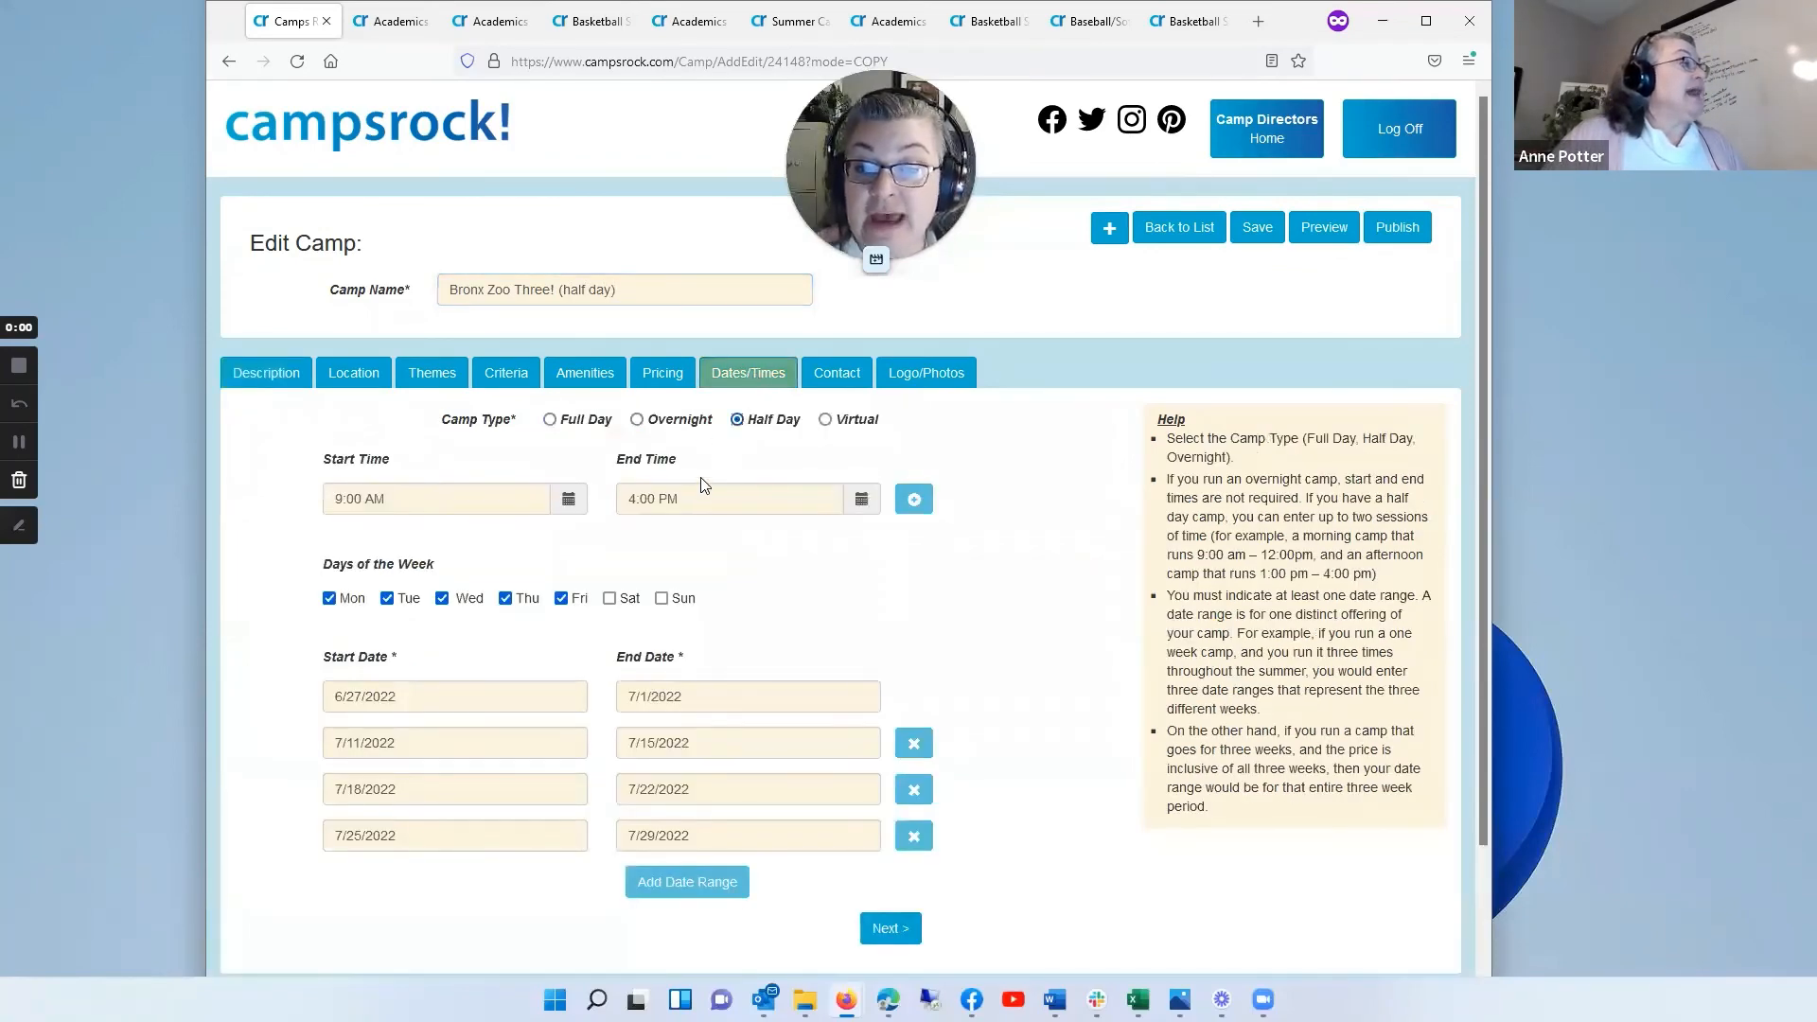
click(628, 499)
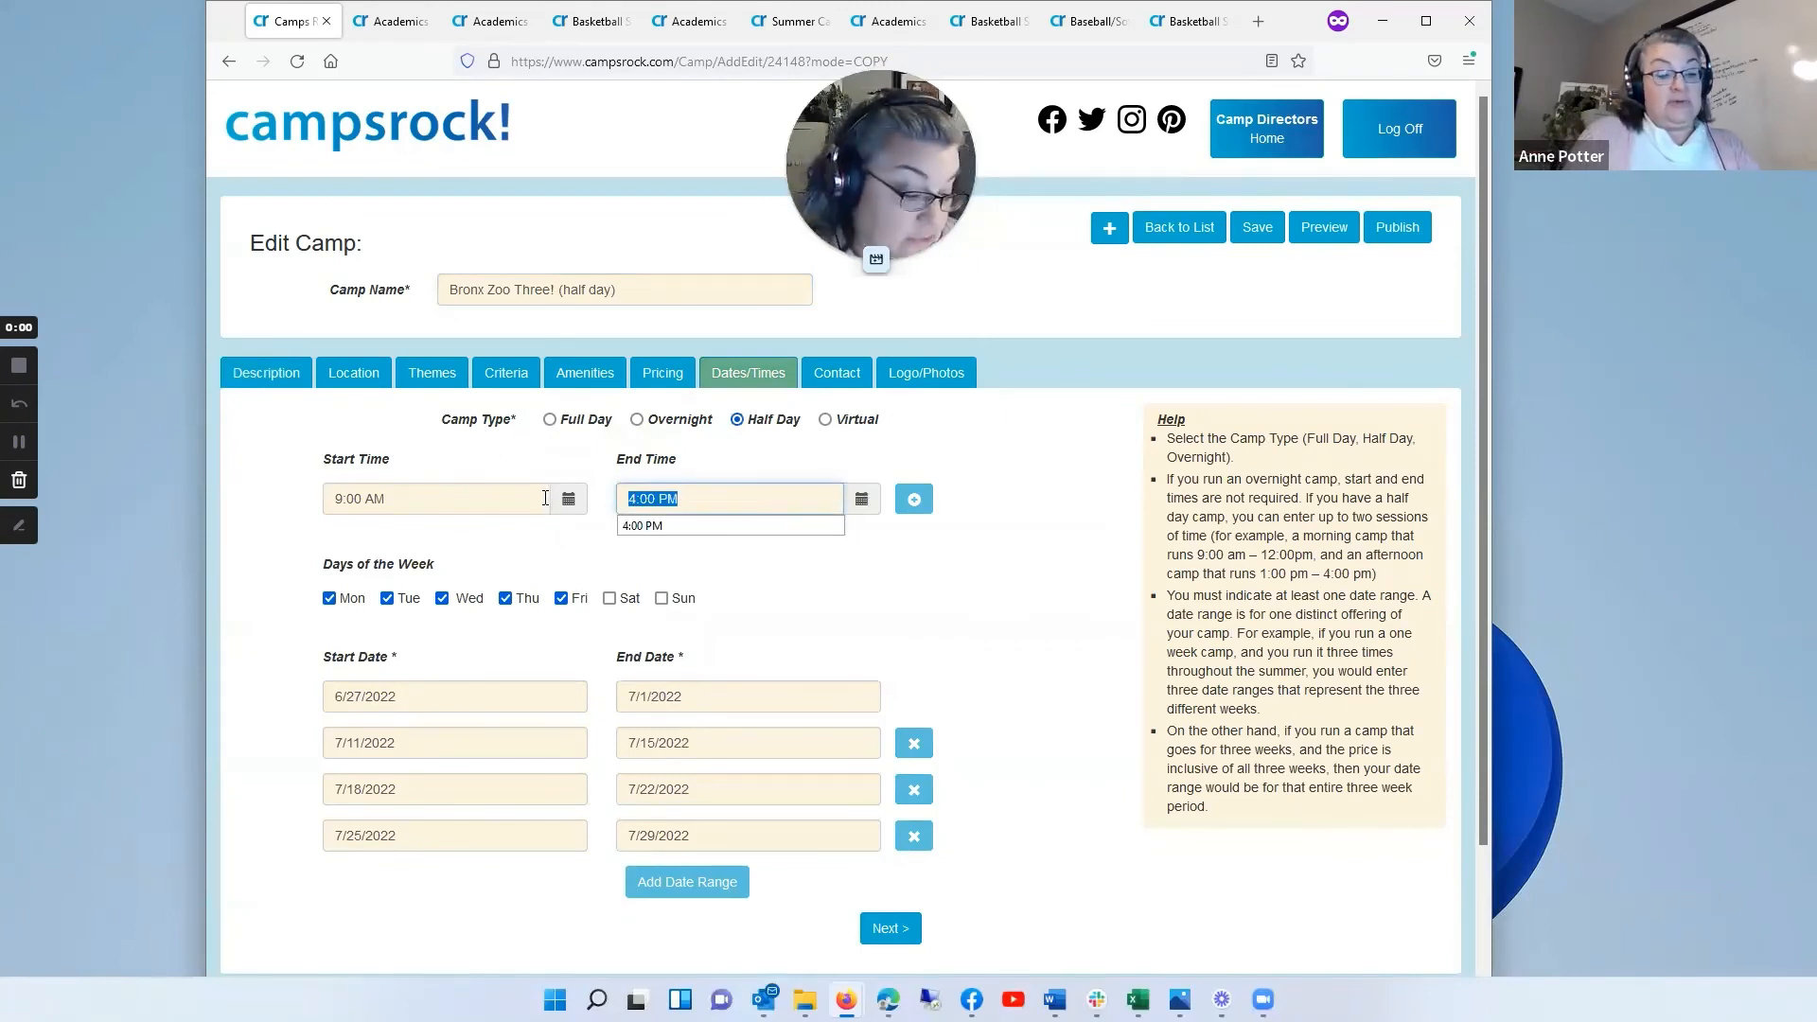
text(12pm)
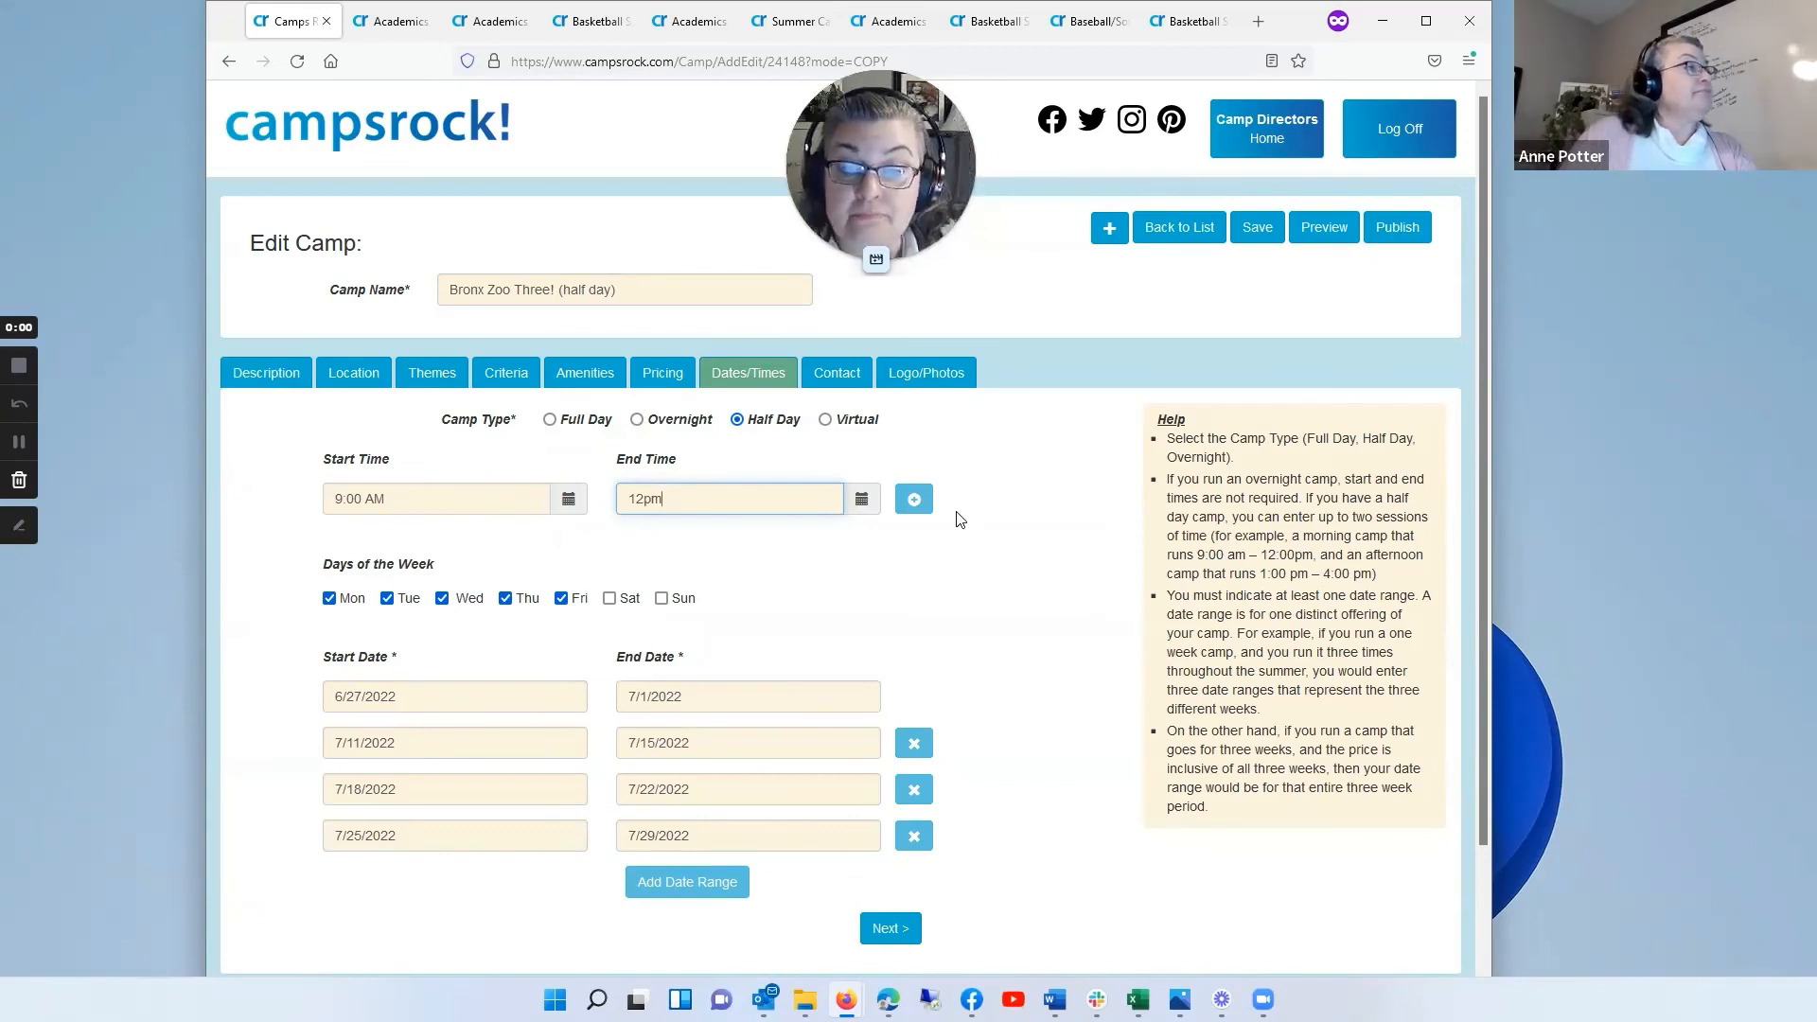
Step: Add a second half-day session running from 1:00 PM to 4:00 PM
click(914, 499)
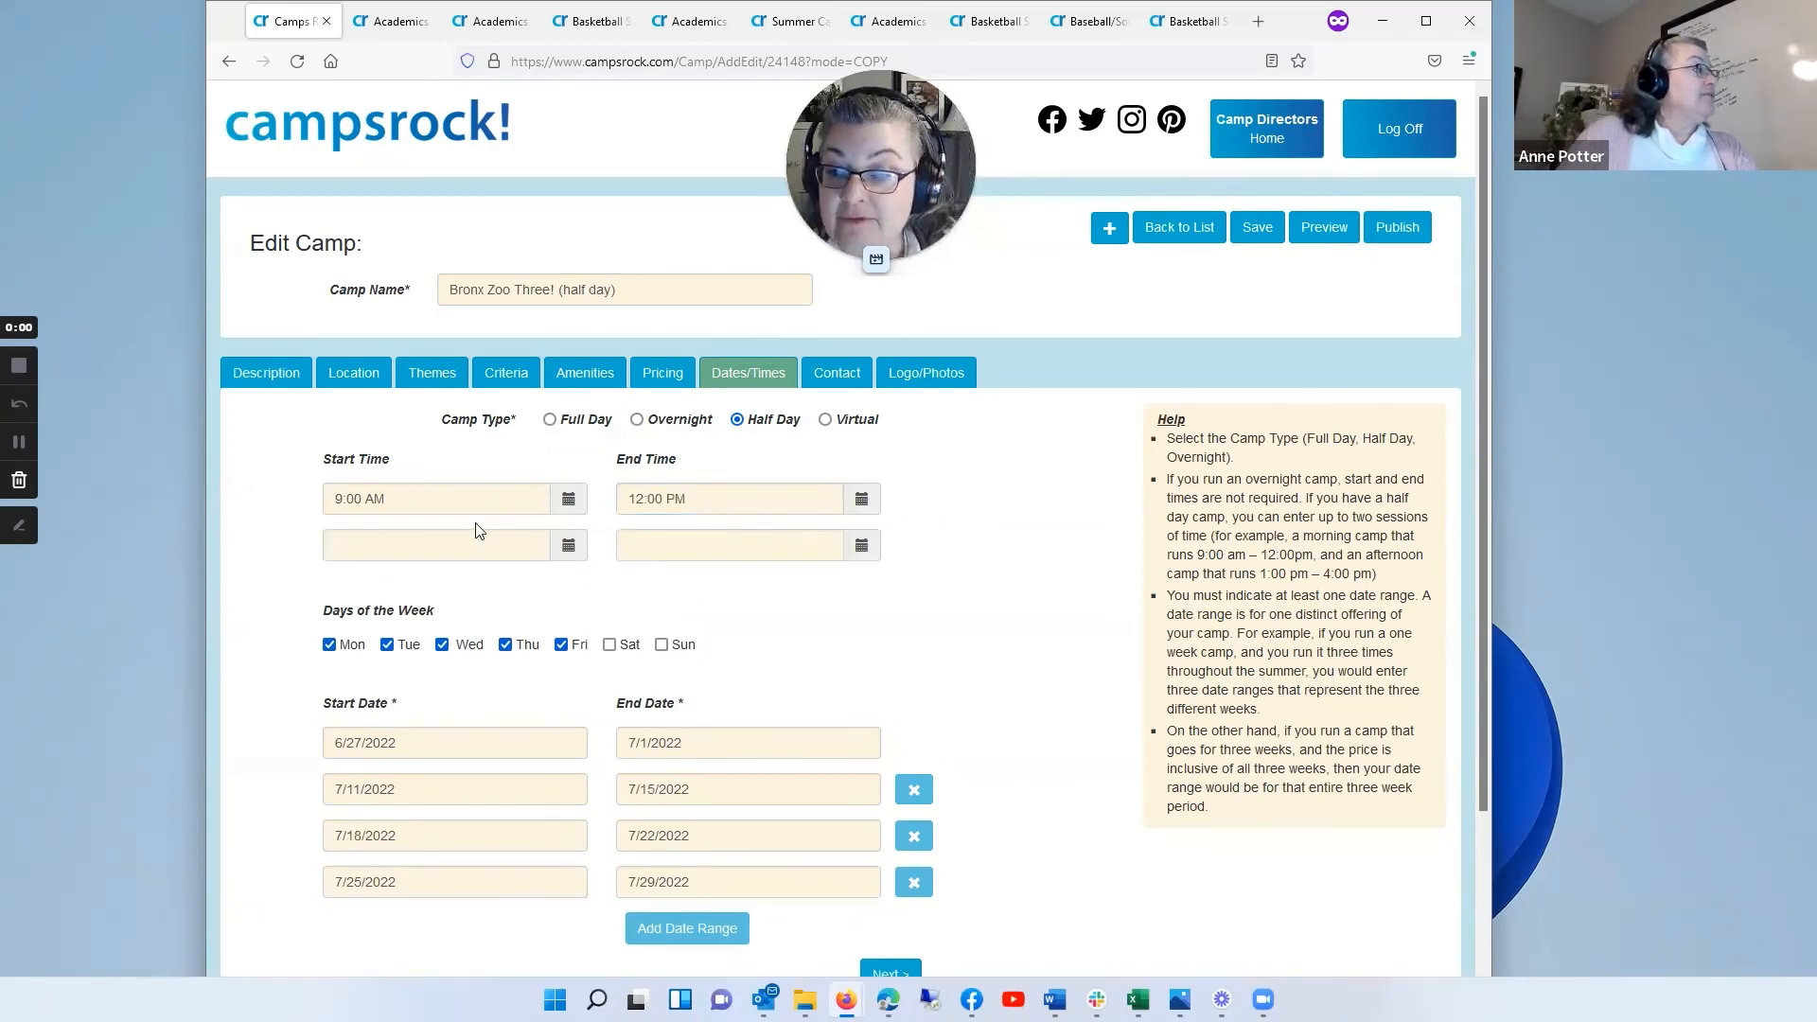
click(470, 547)
text(1)
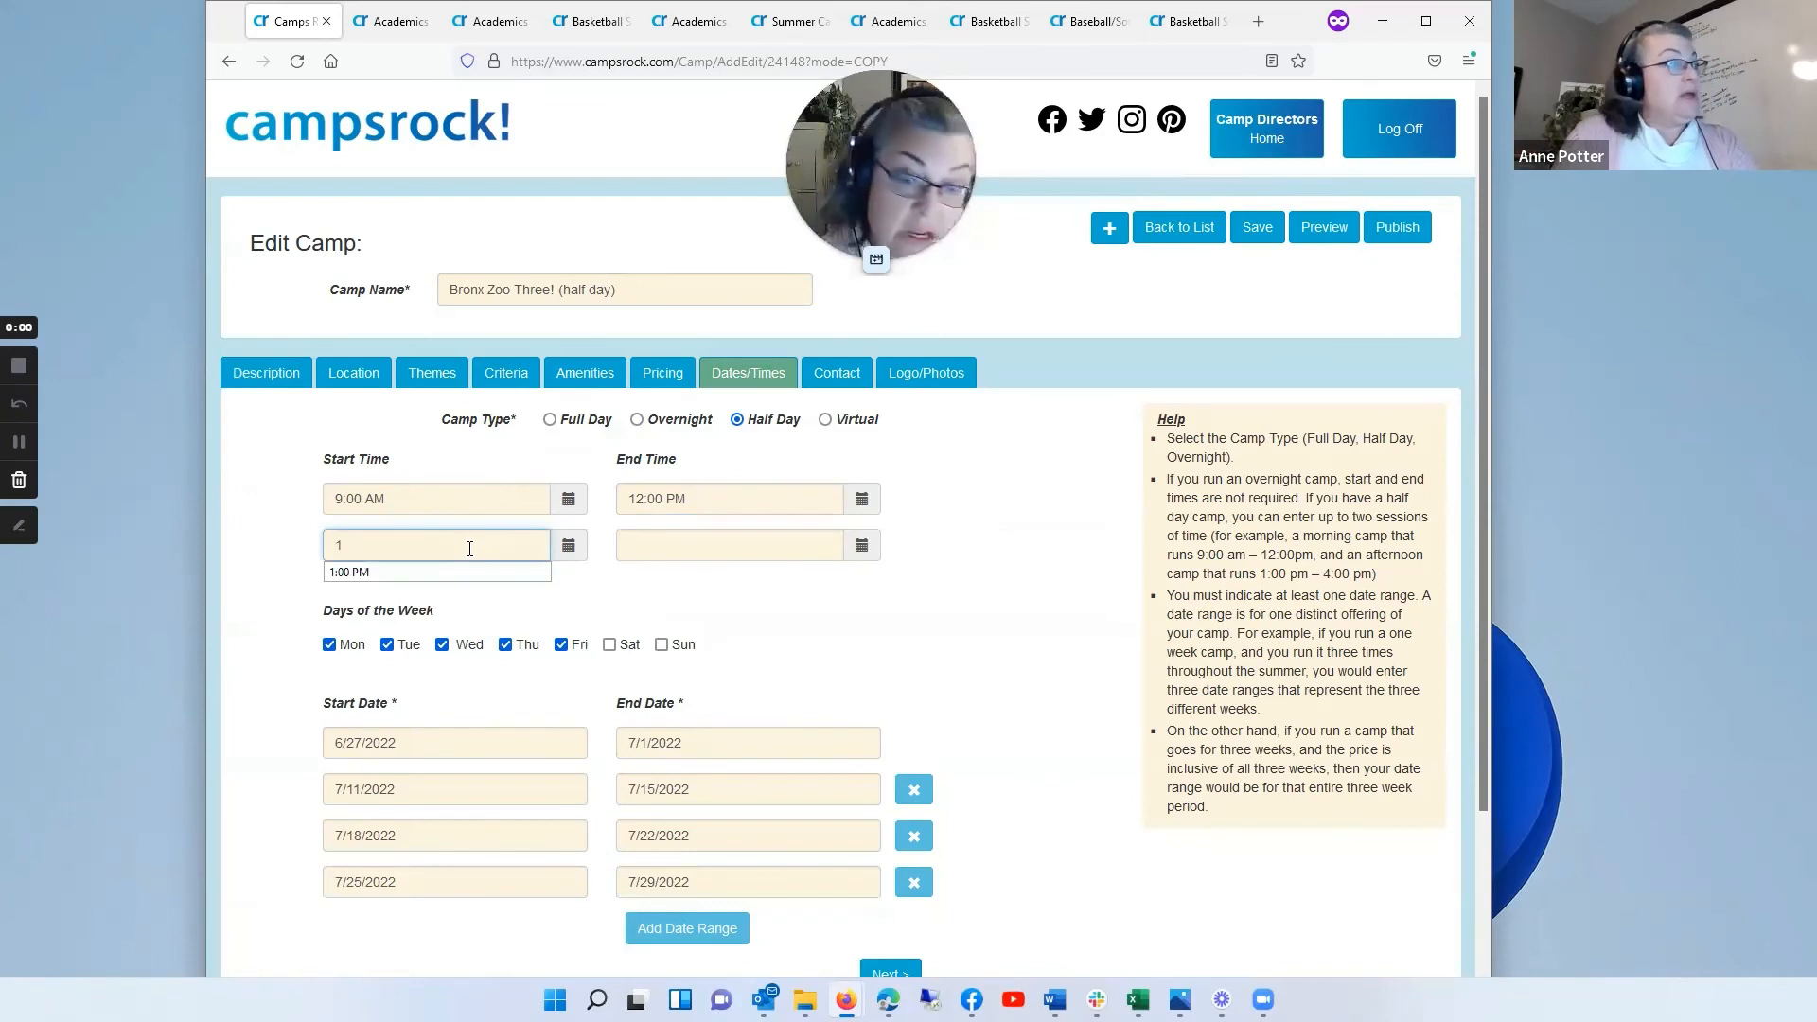
text(pm)
key(Tab)
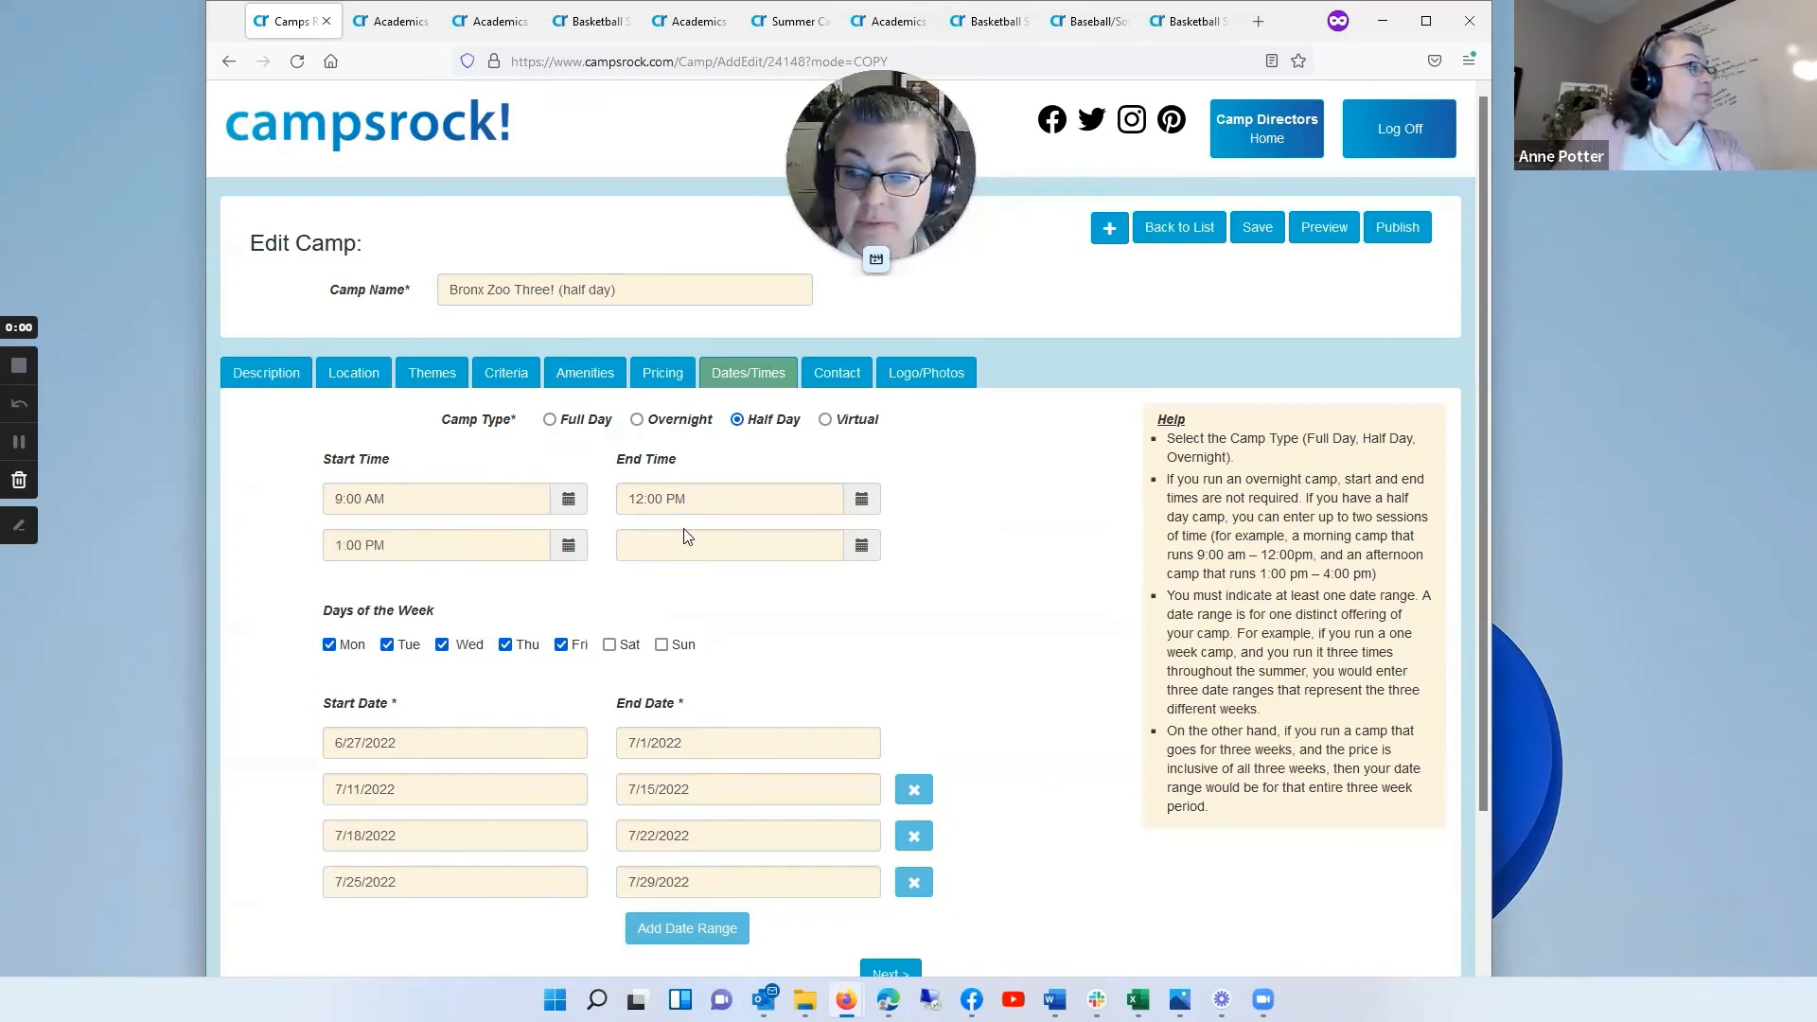
click(661, 541)
text(4pm)
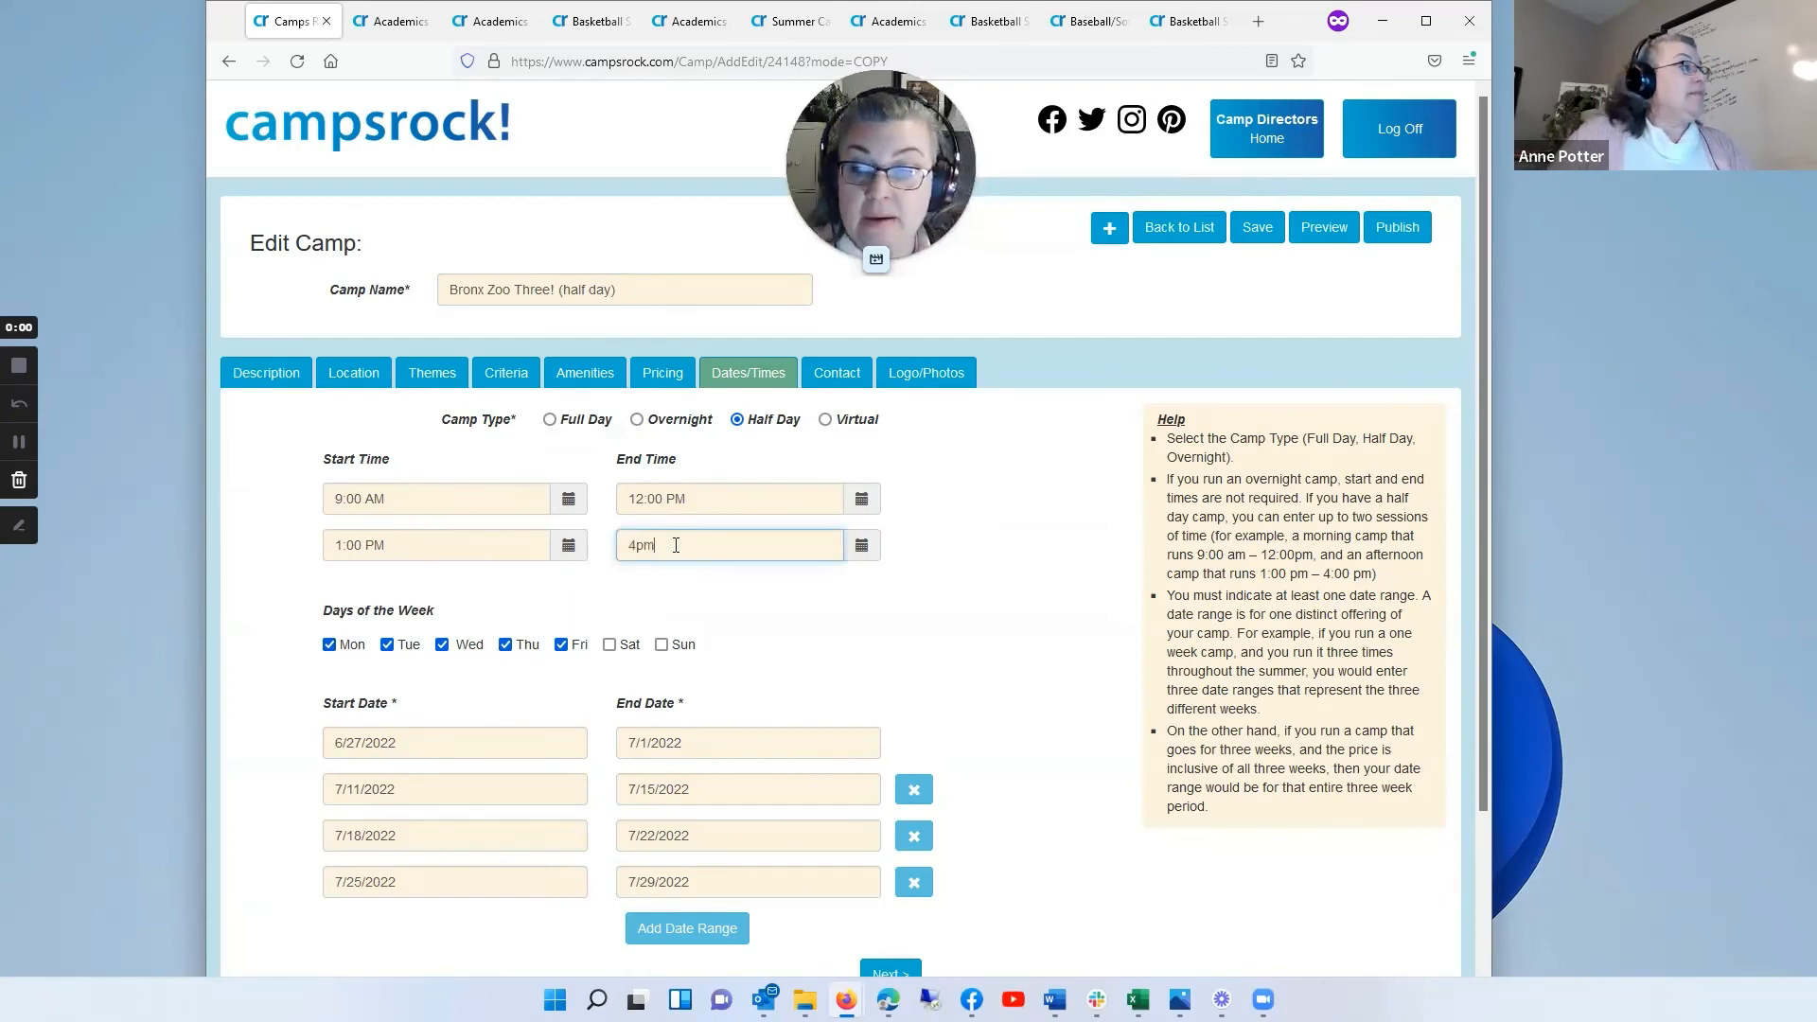
click(882, 641)
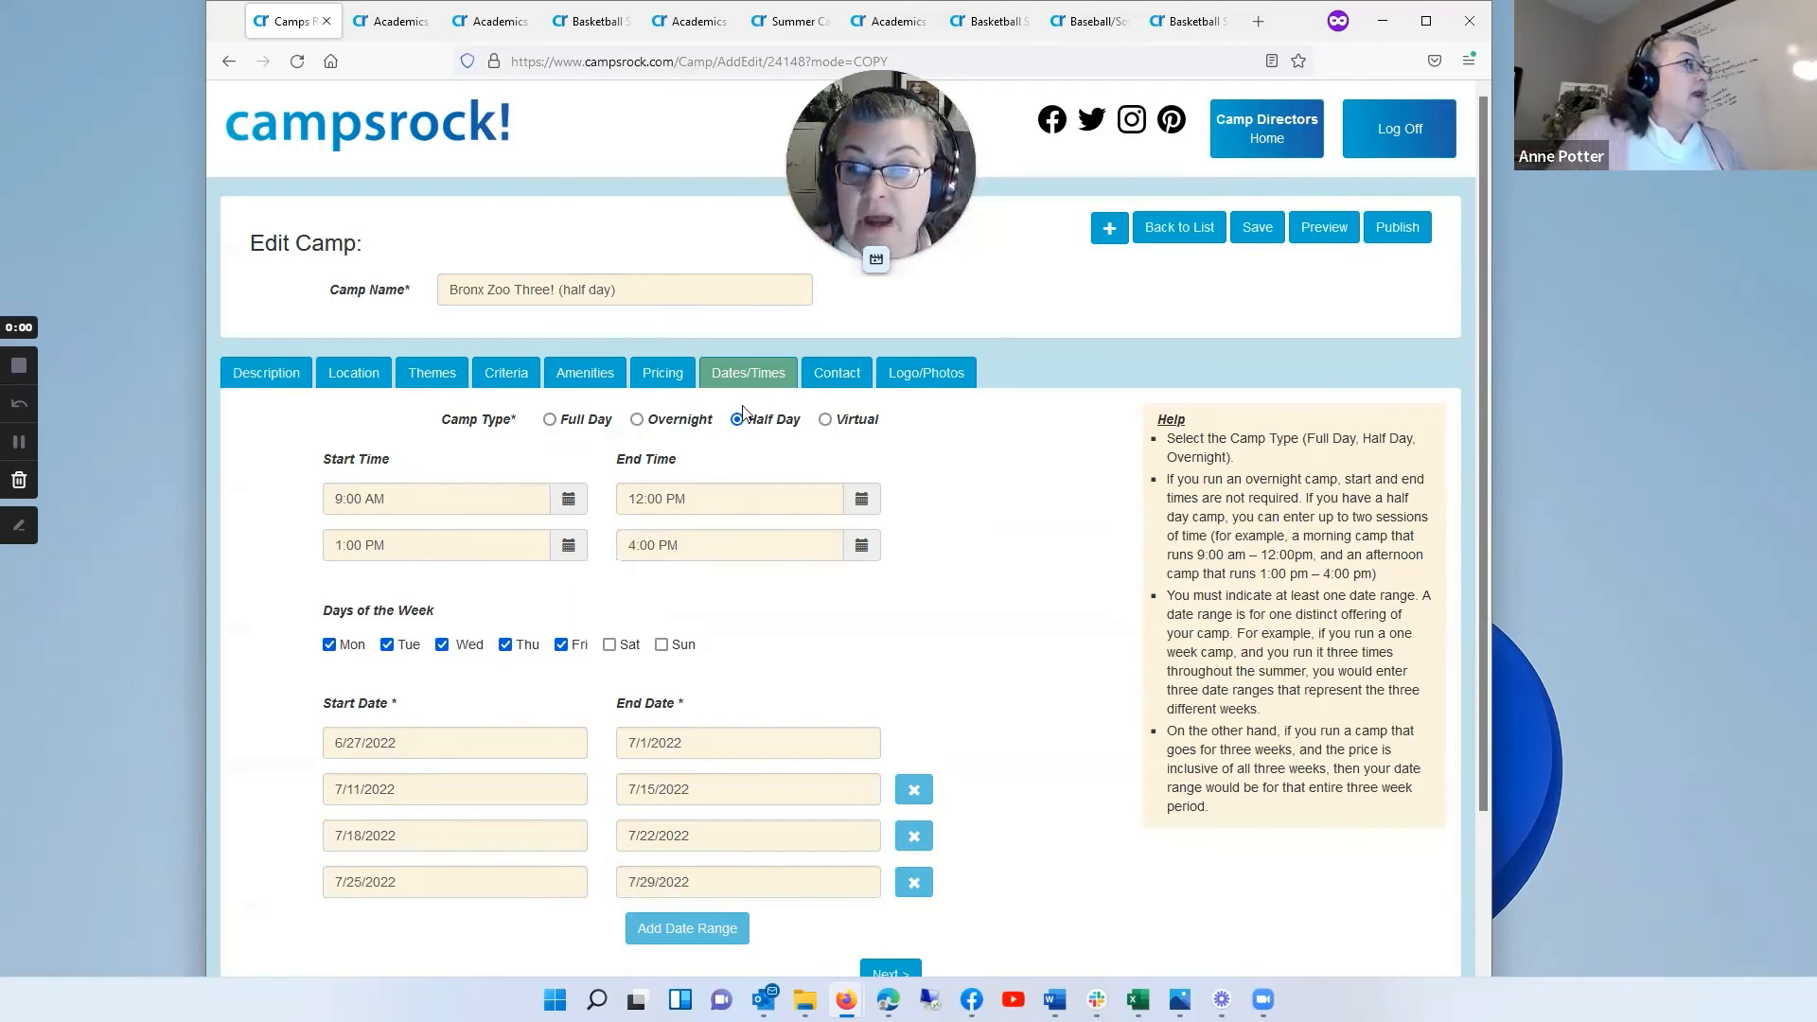
Step: Set the half-day camp's full price to 225, member price to 200 and early bird price to 150
click(660, 379)
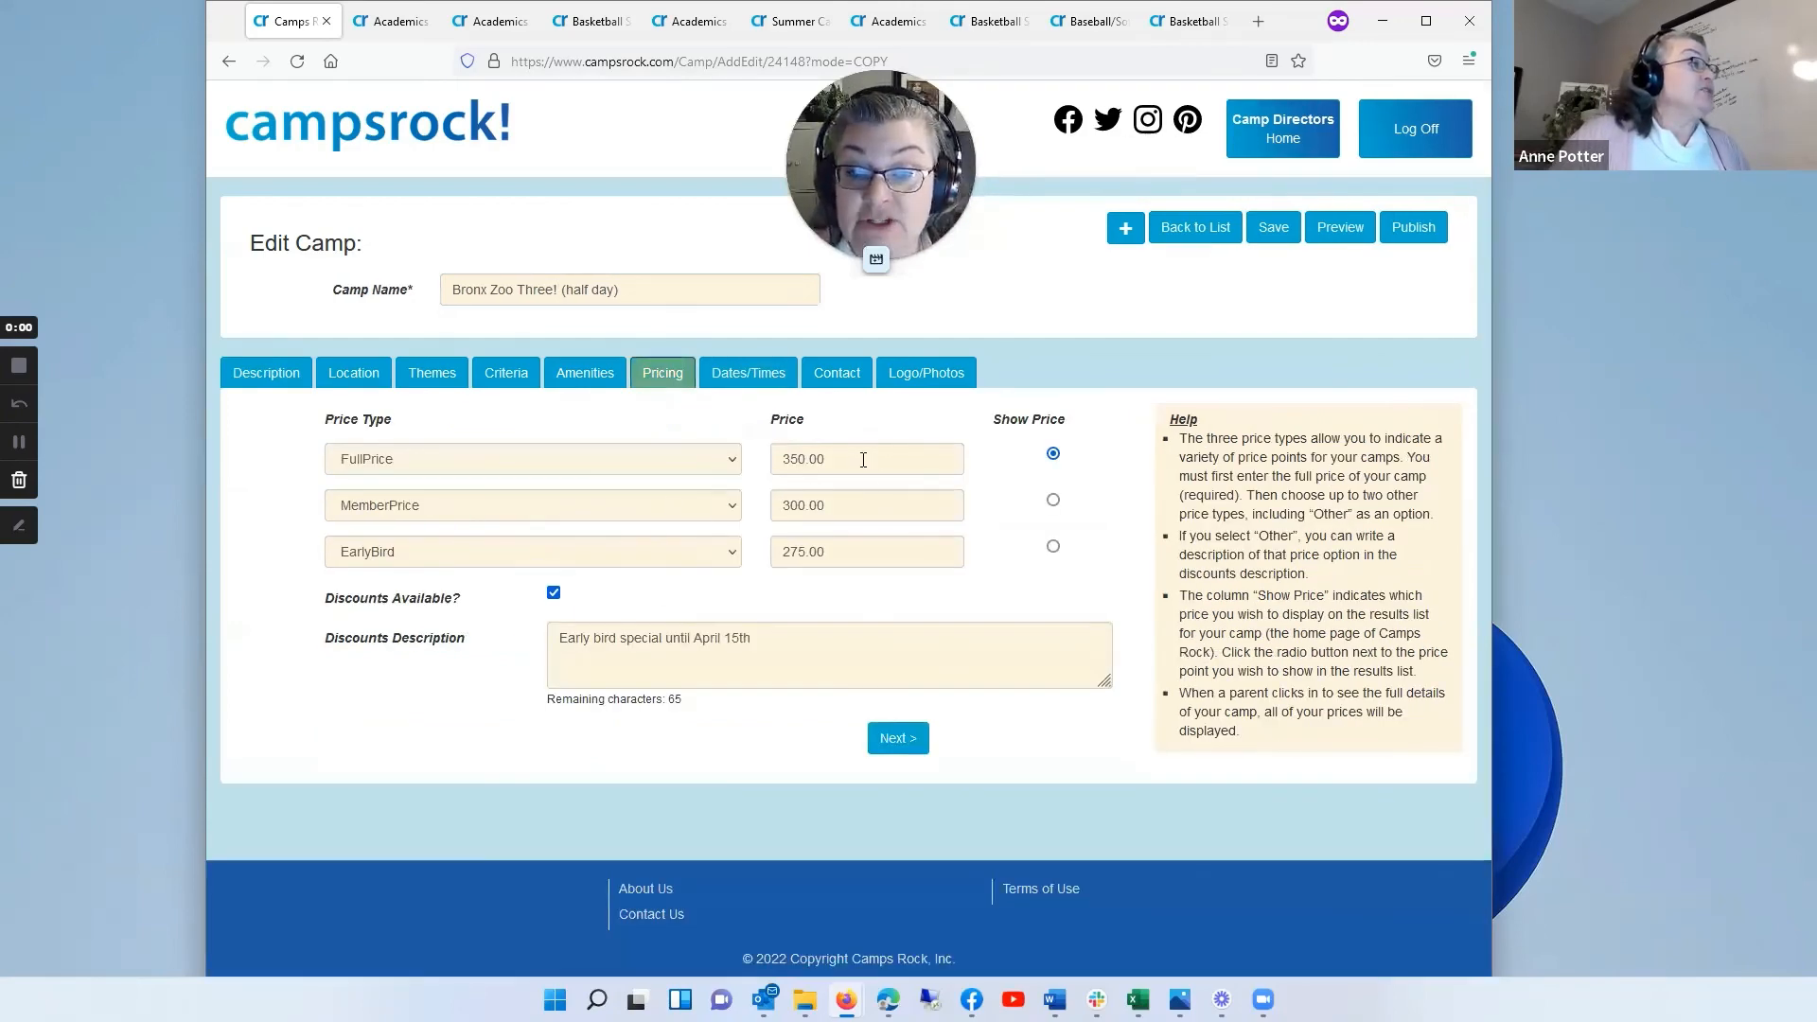
drag(863, 460, 709, 469)
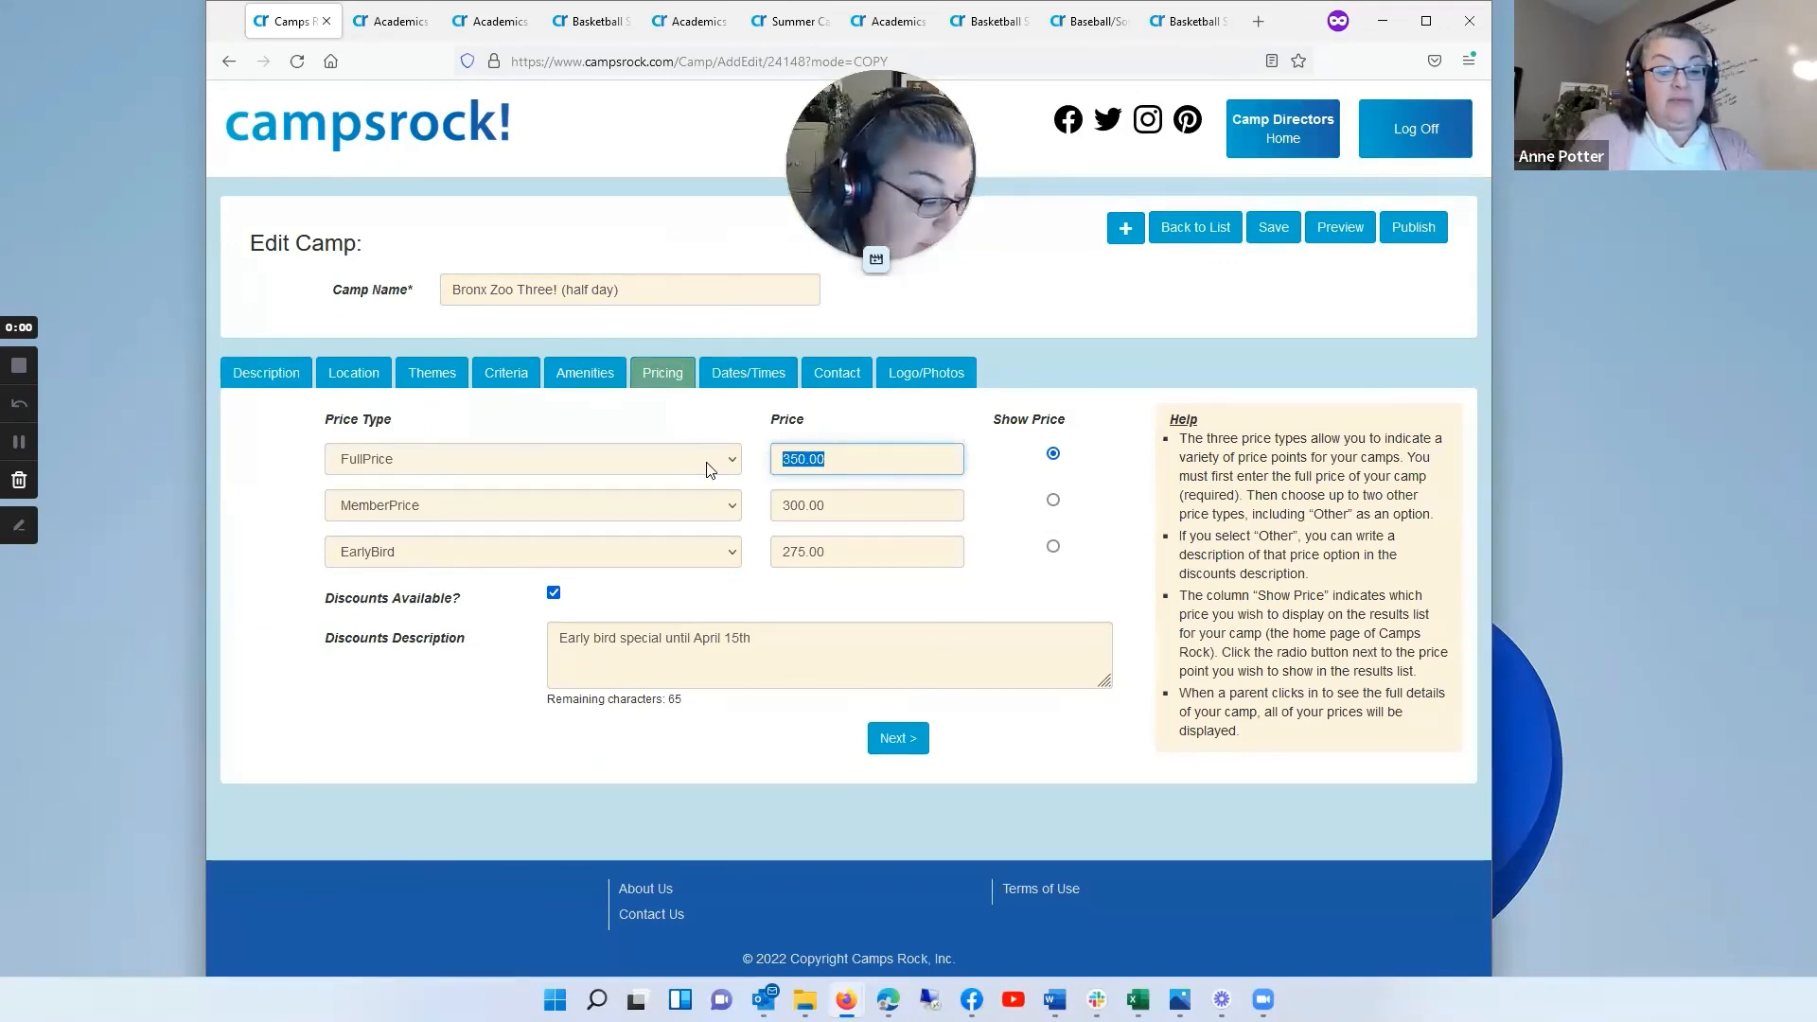
text(225)
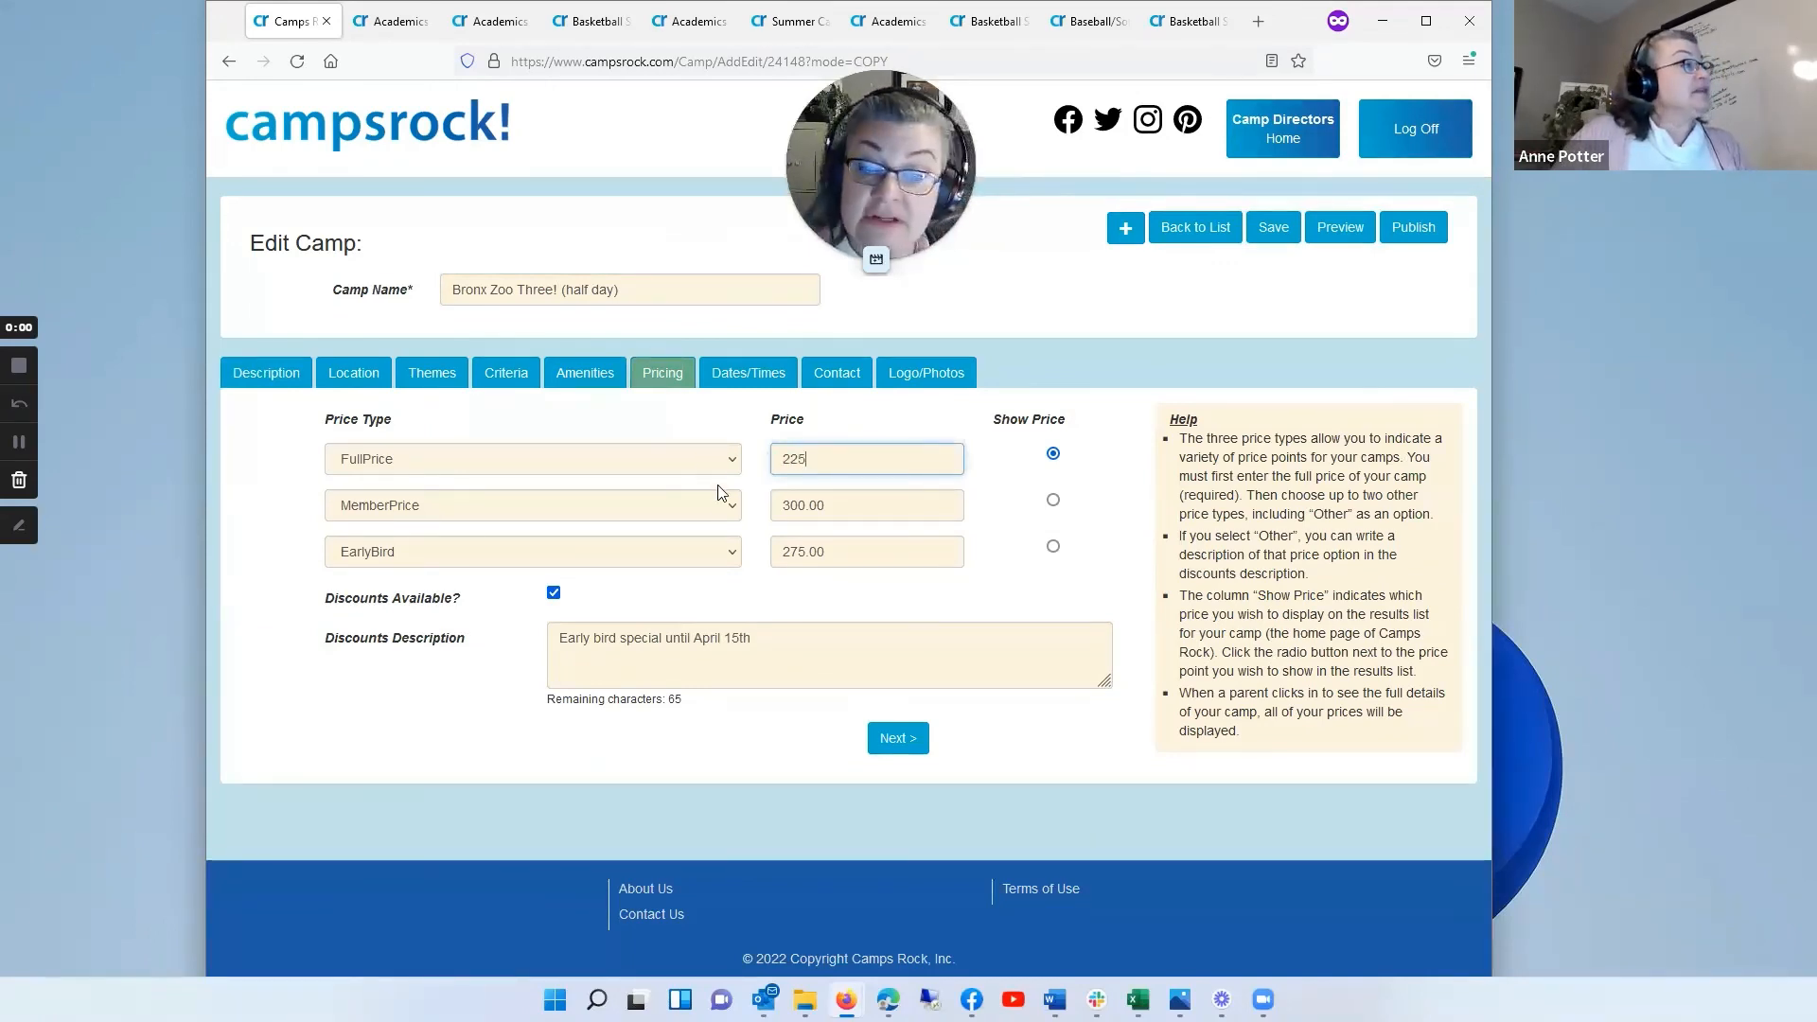
drag(857, 513, 740, 511)
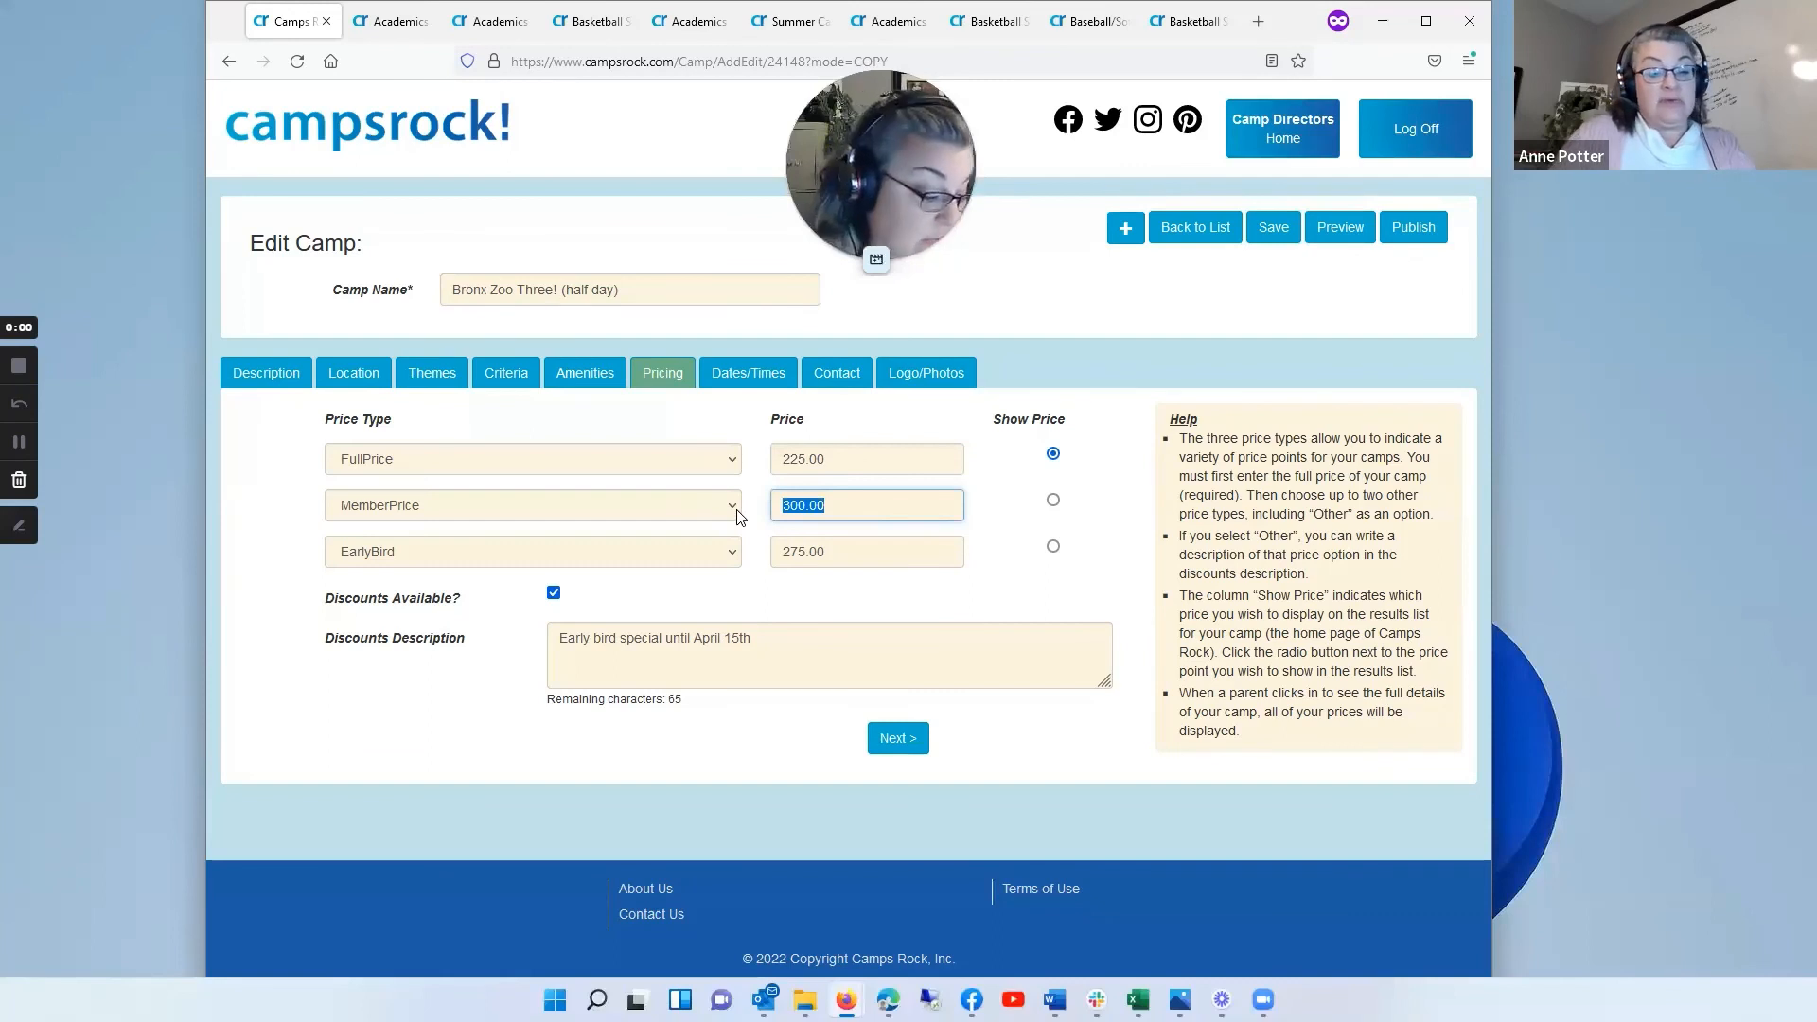
text(200)
click(854, 552)
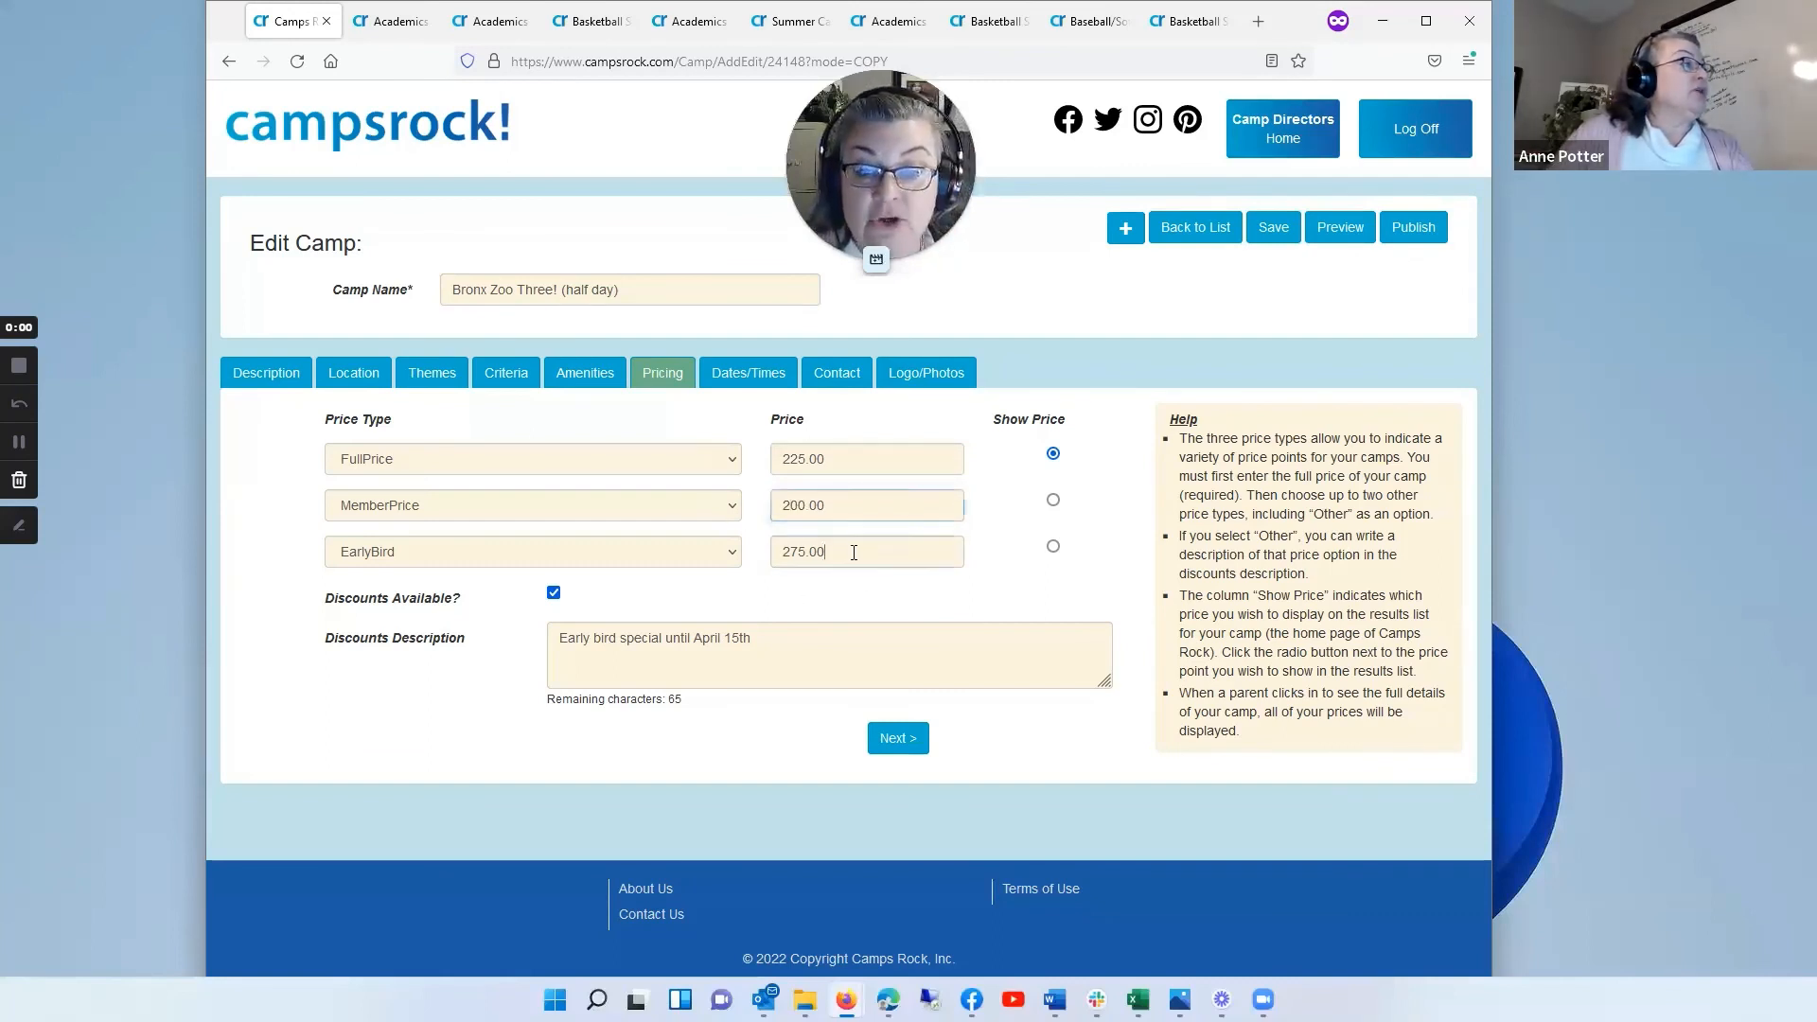
drag(854, 553, 695, 568)
text(12)
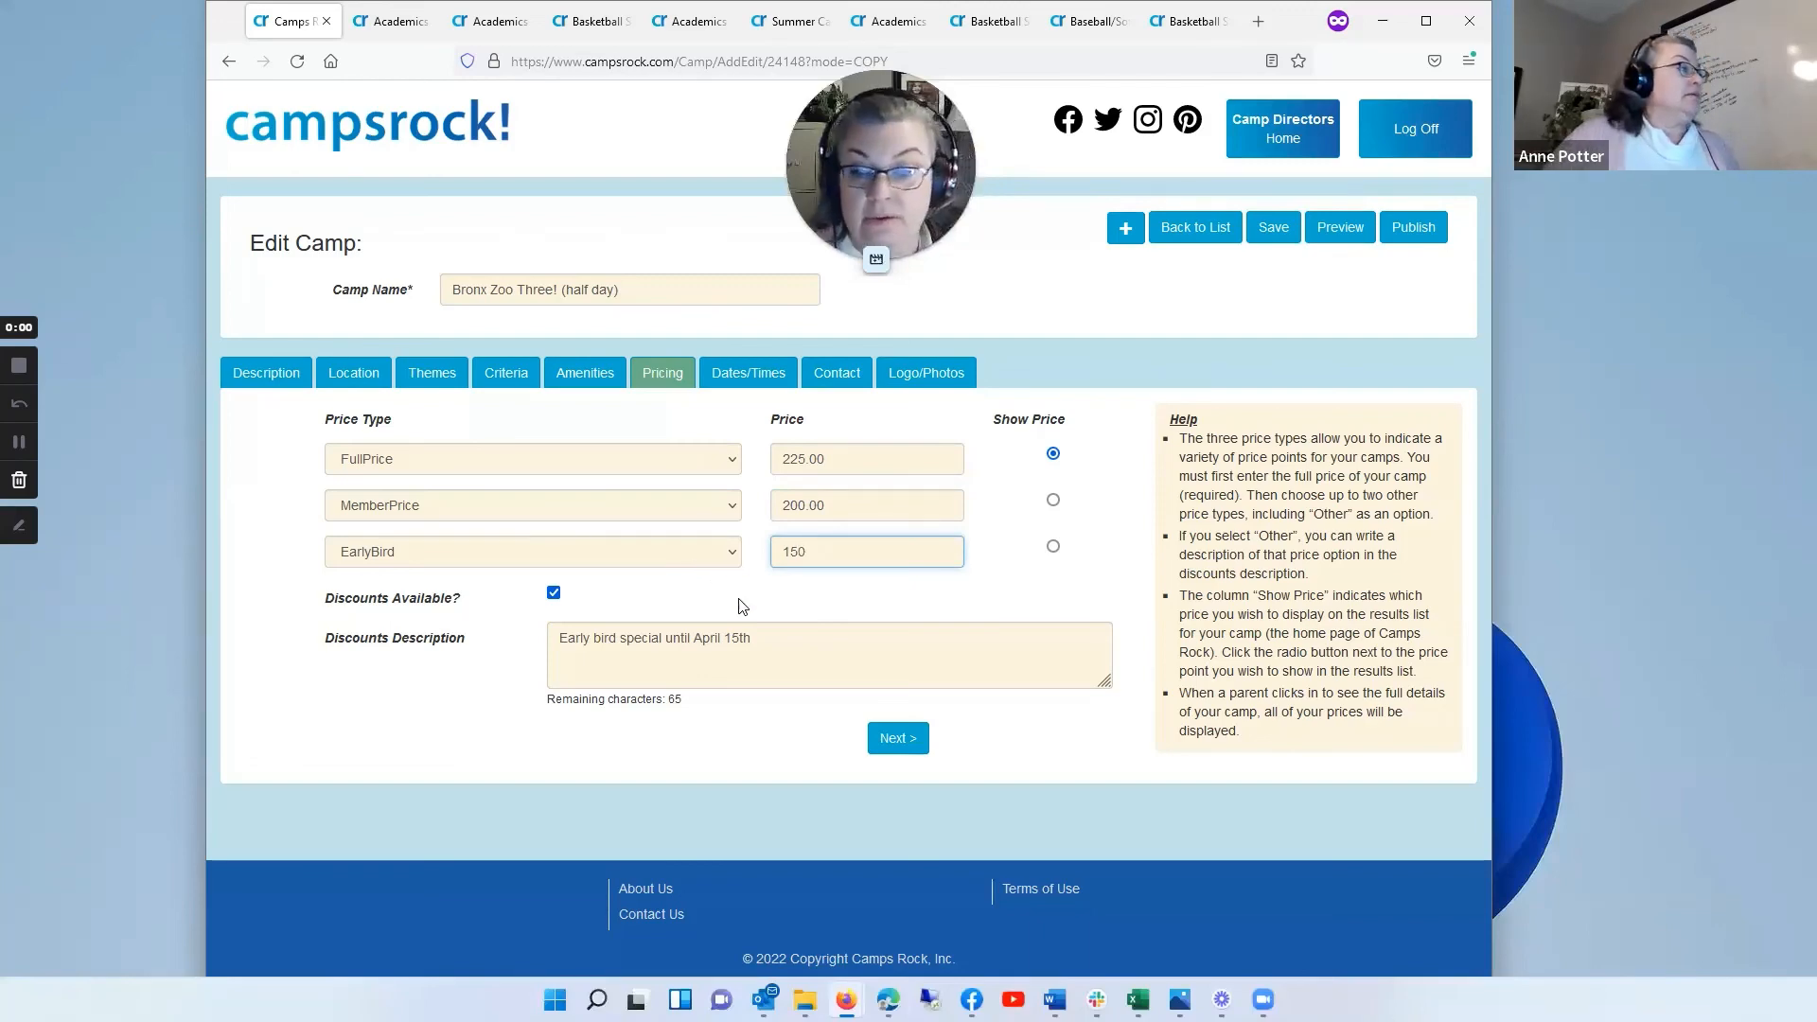
click(896, 738)
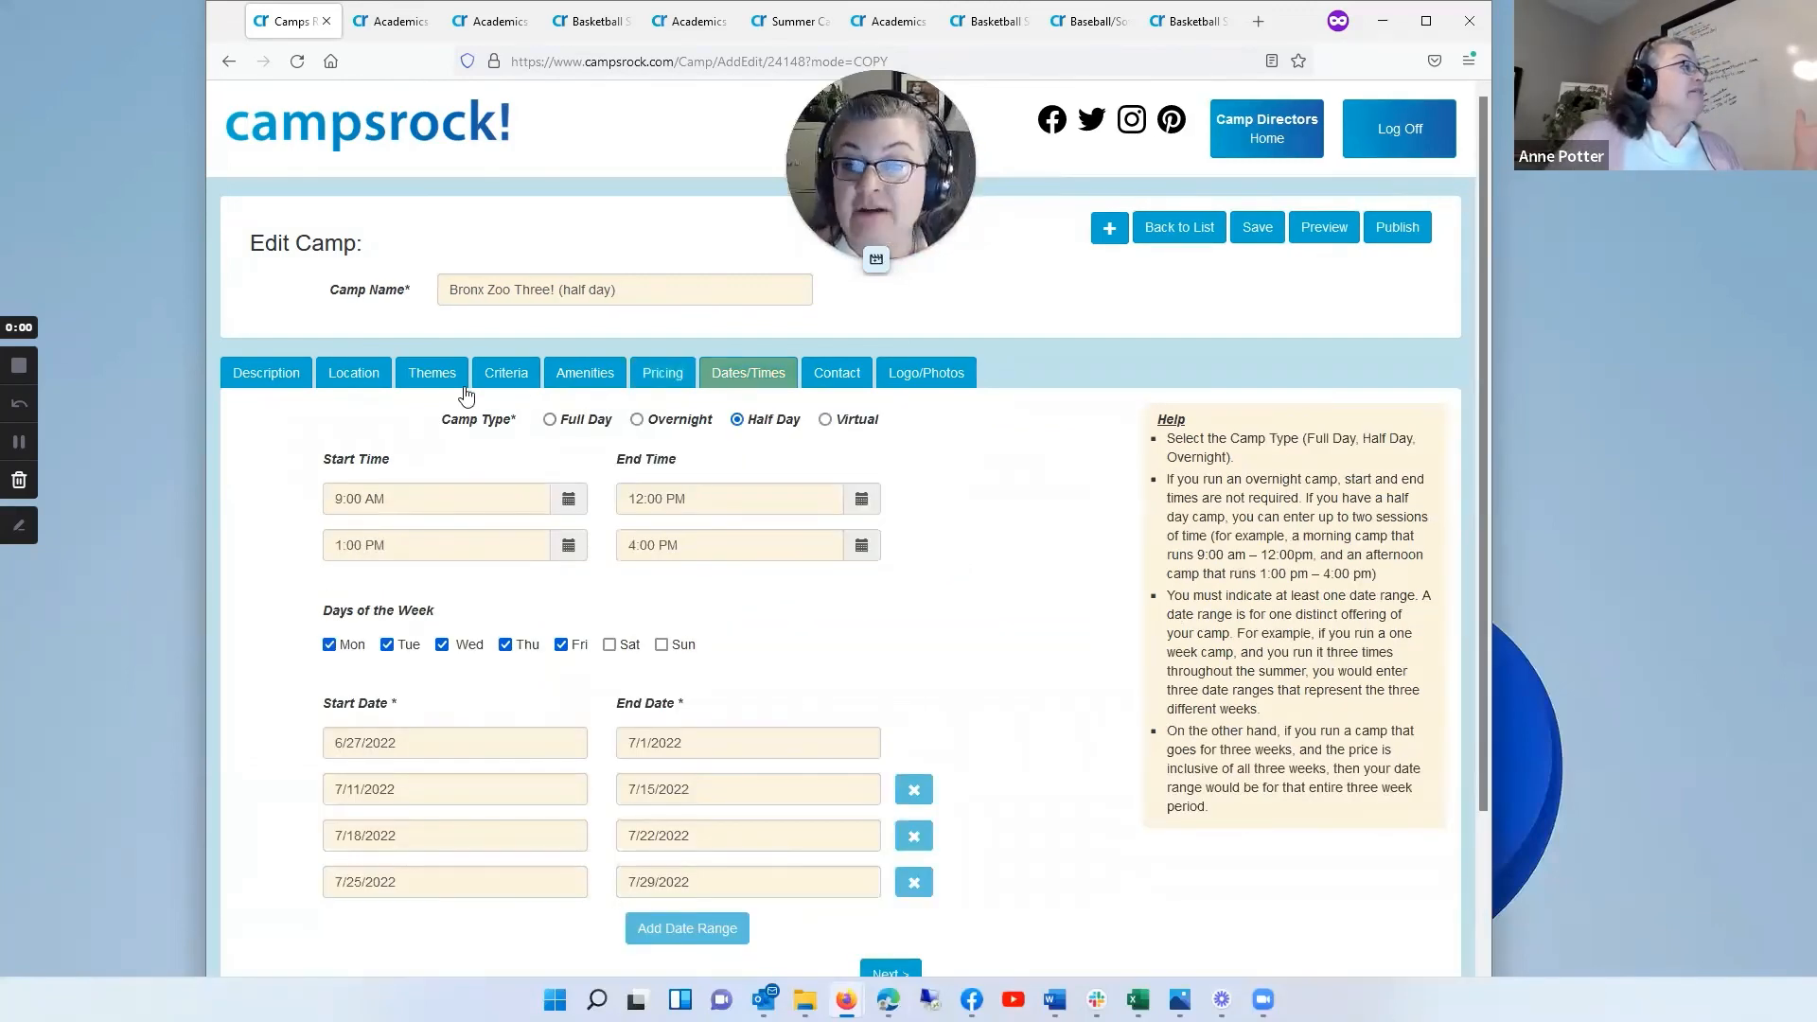
Step: Check the copied camp's location, themes and criteria, save the camp and acknowledge the message
click(356, 380)
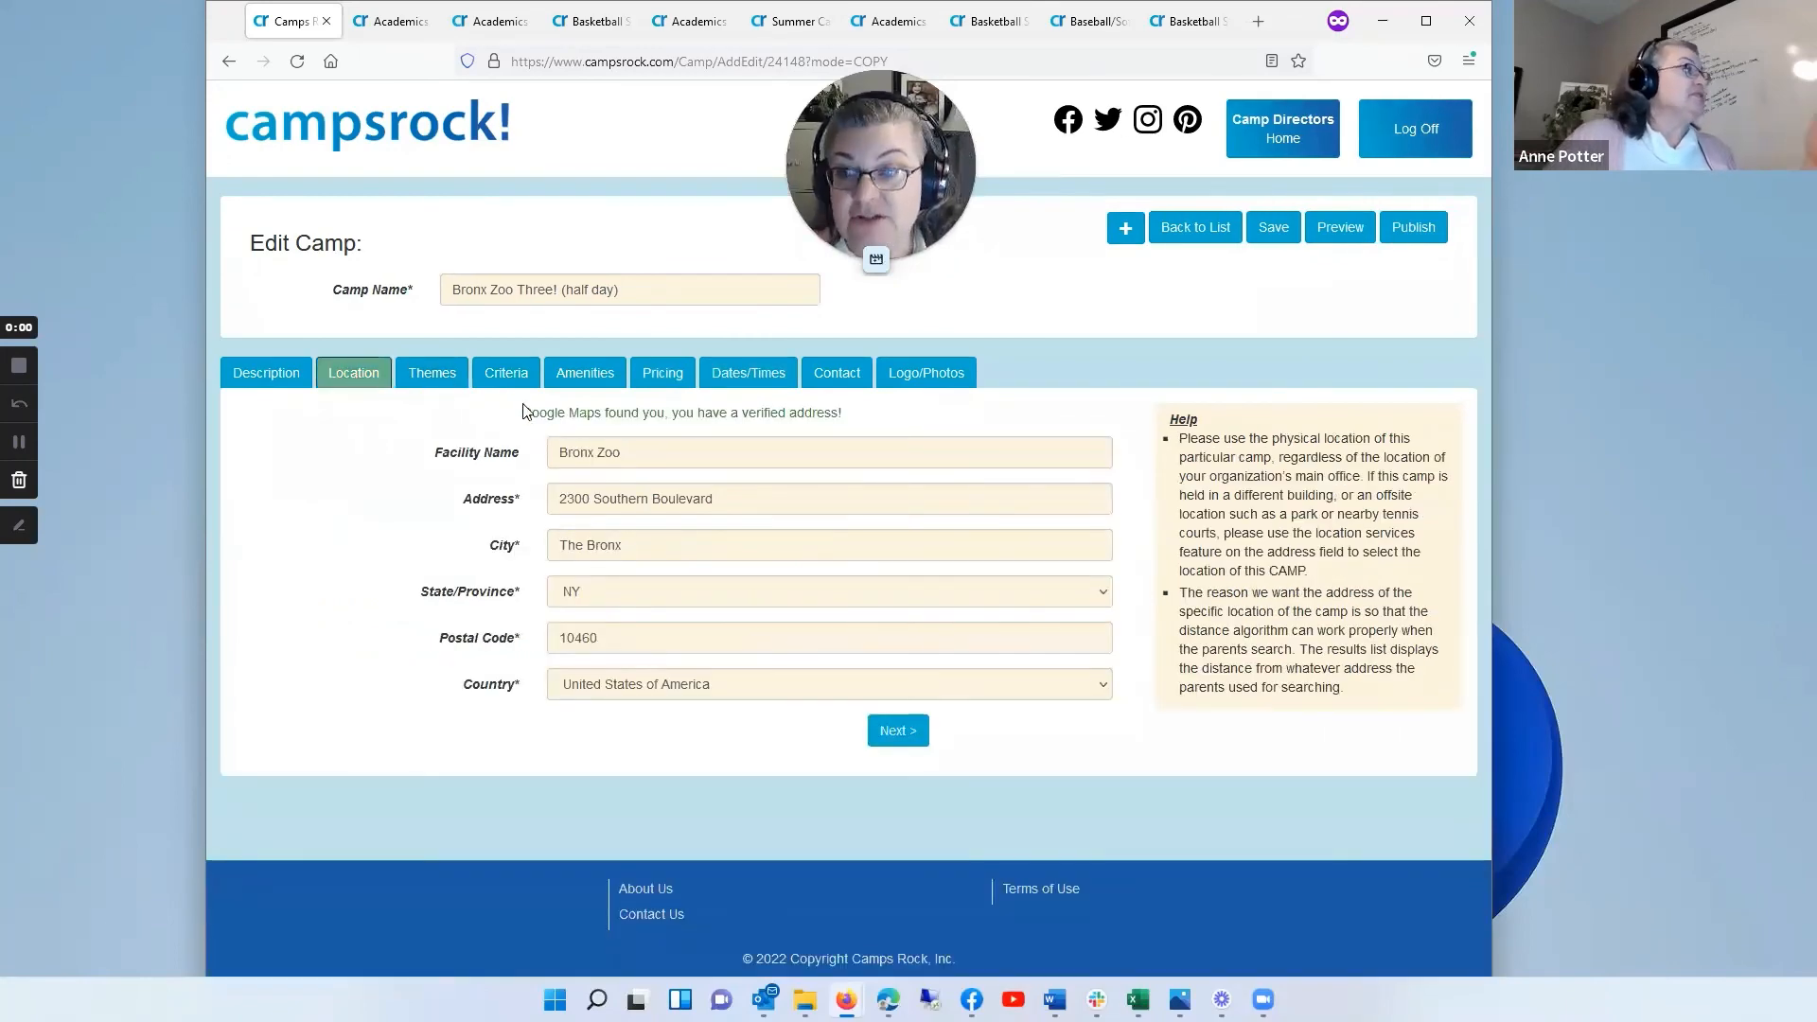
click(438, 381)
click(506, 378)
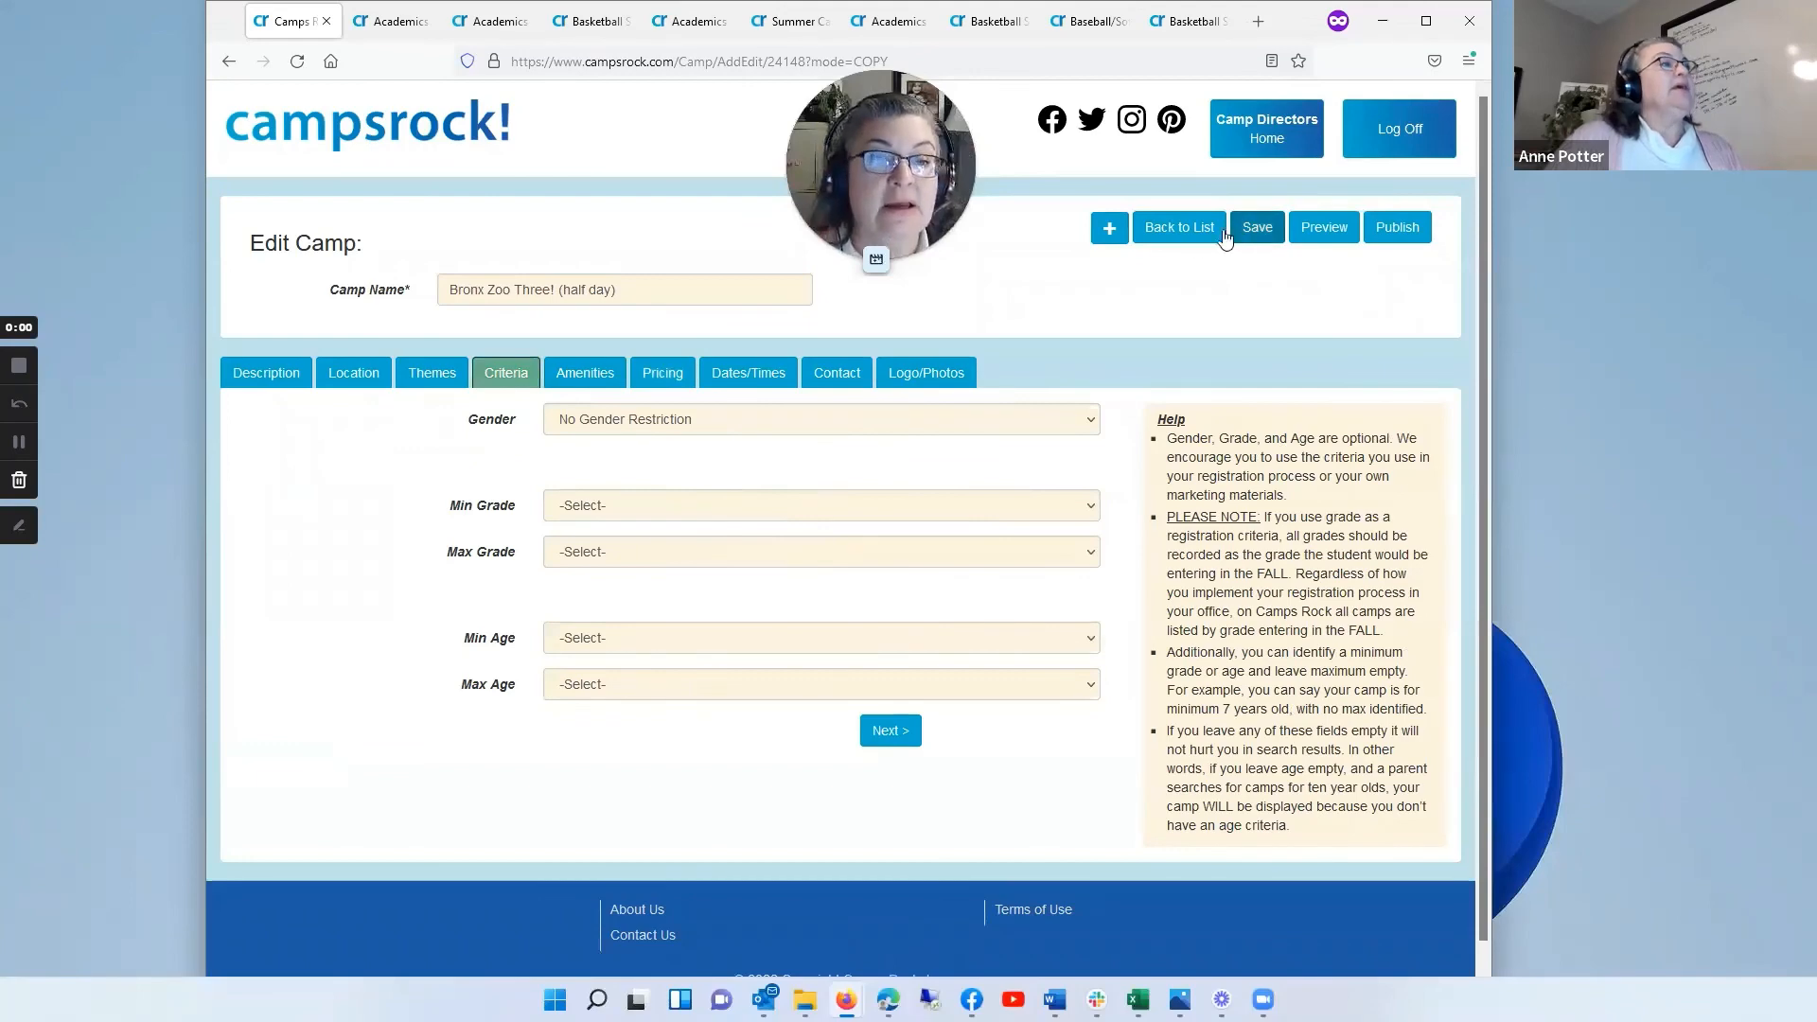
click(1263, 228)
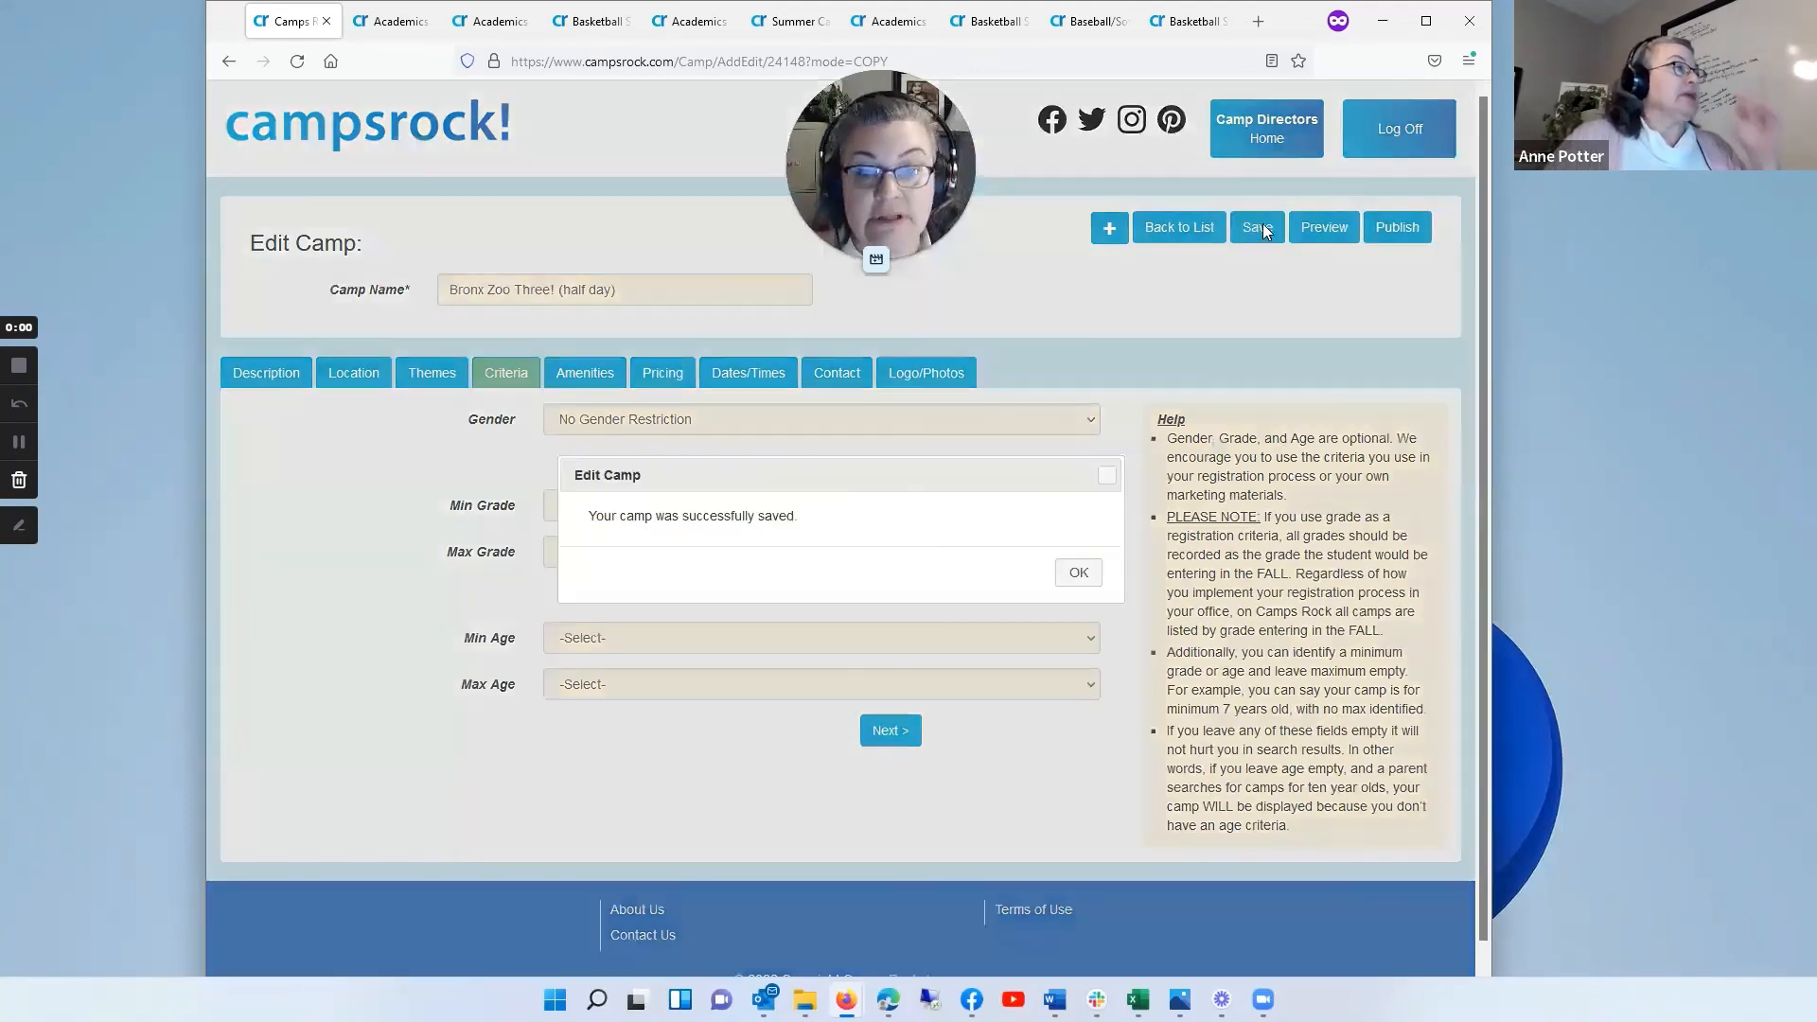
click(1081, 577)
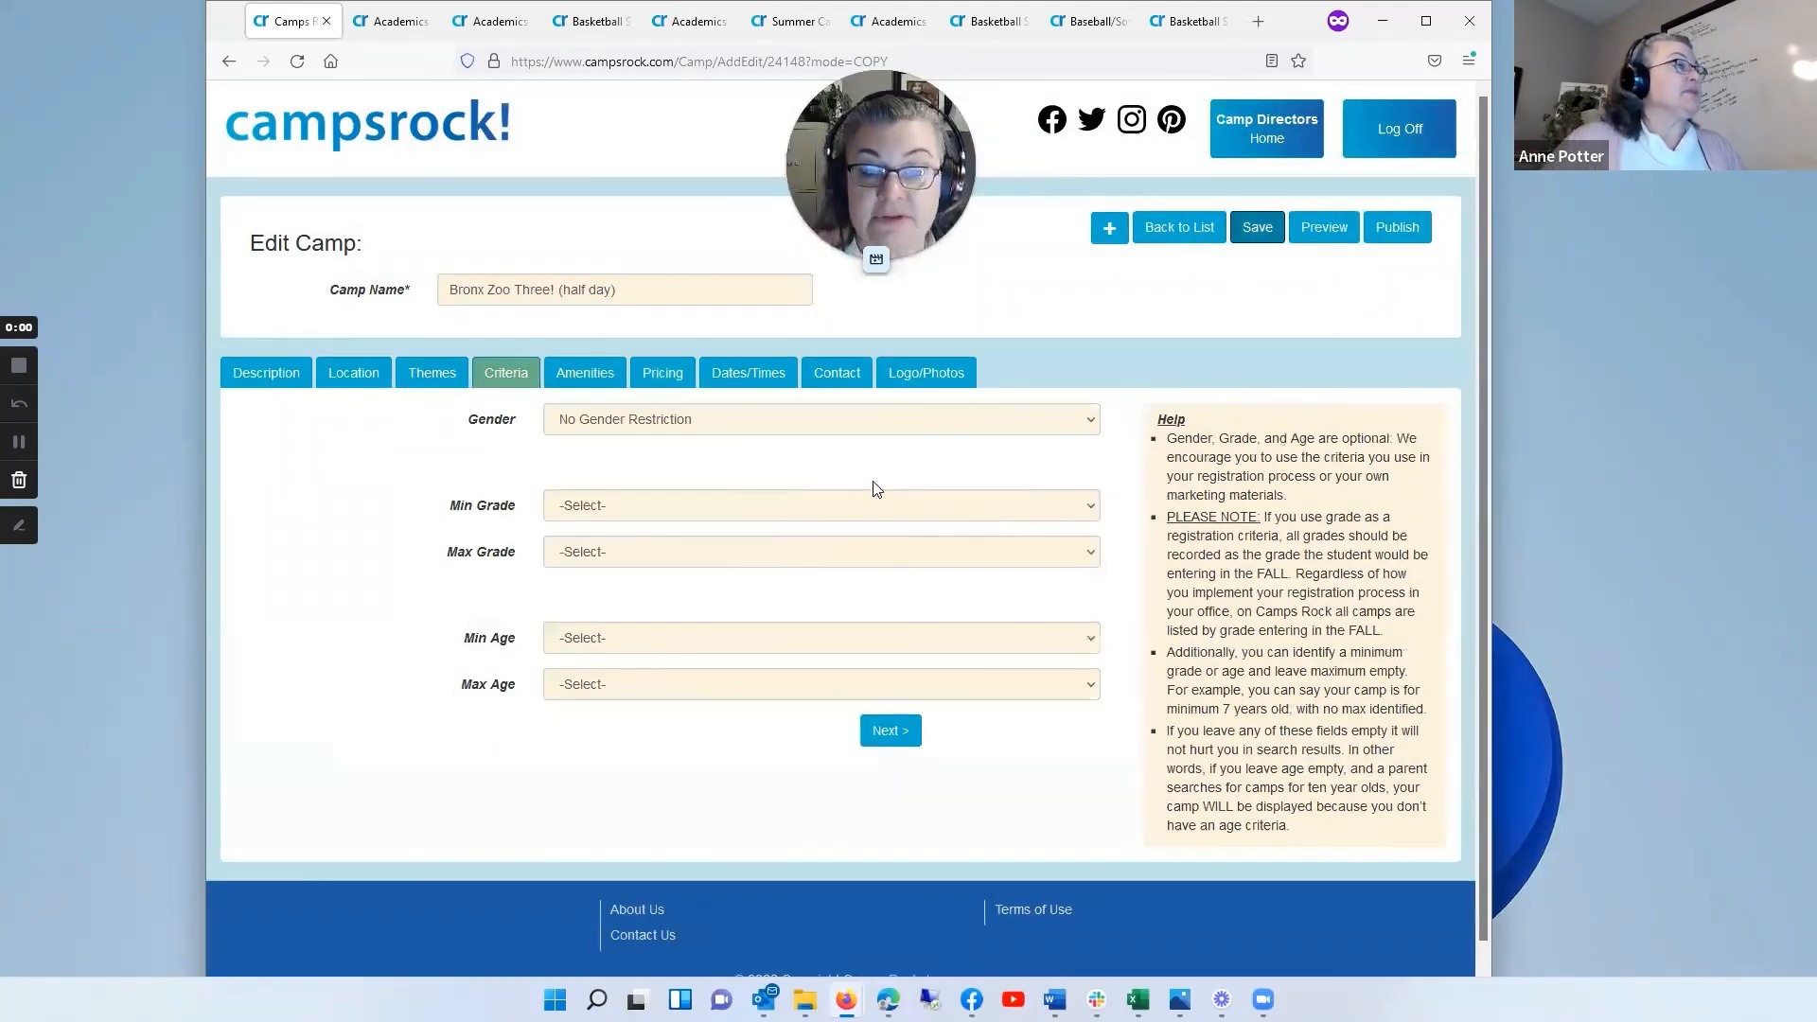
Step: Return to the camp list and look over all the listed camps and their progress status
click(1196, 233)
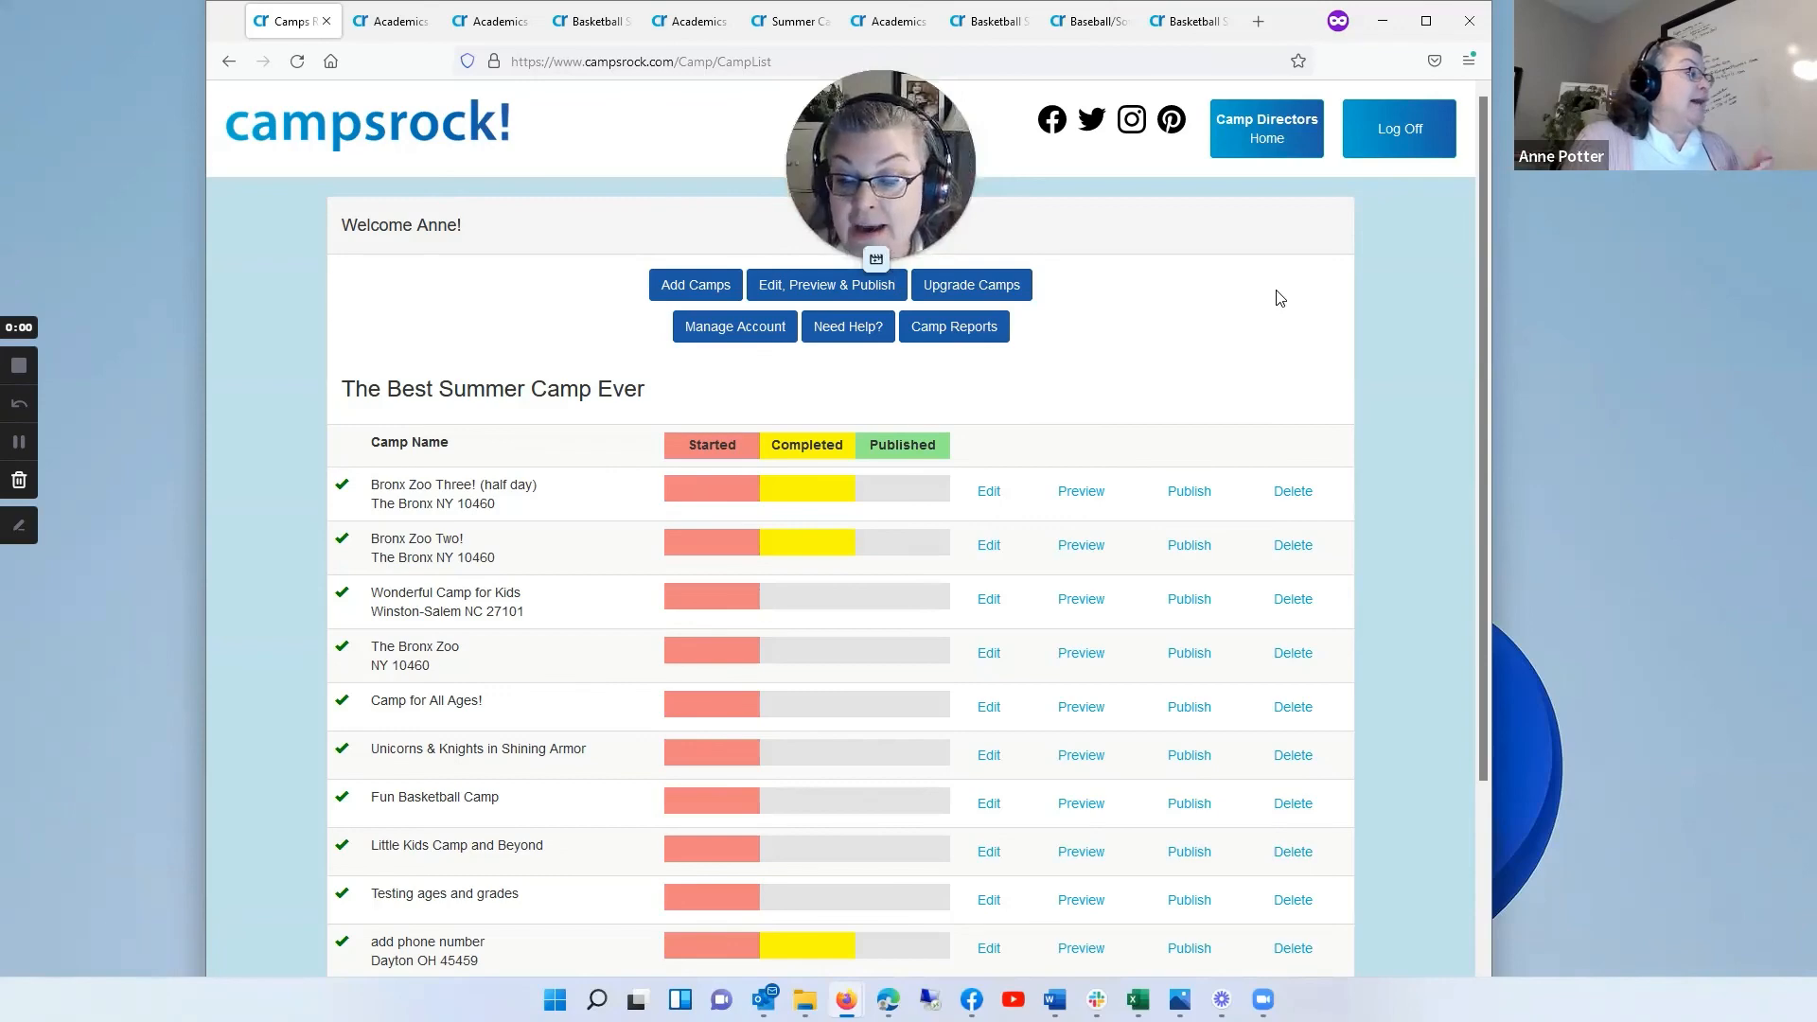
scroll(1221, 298, down, 3)
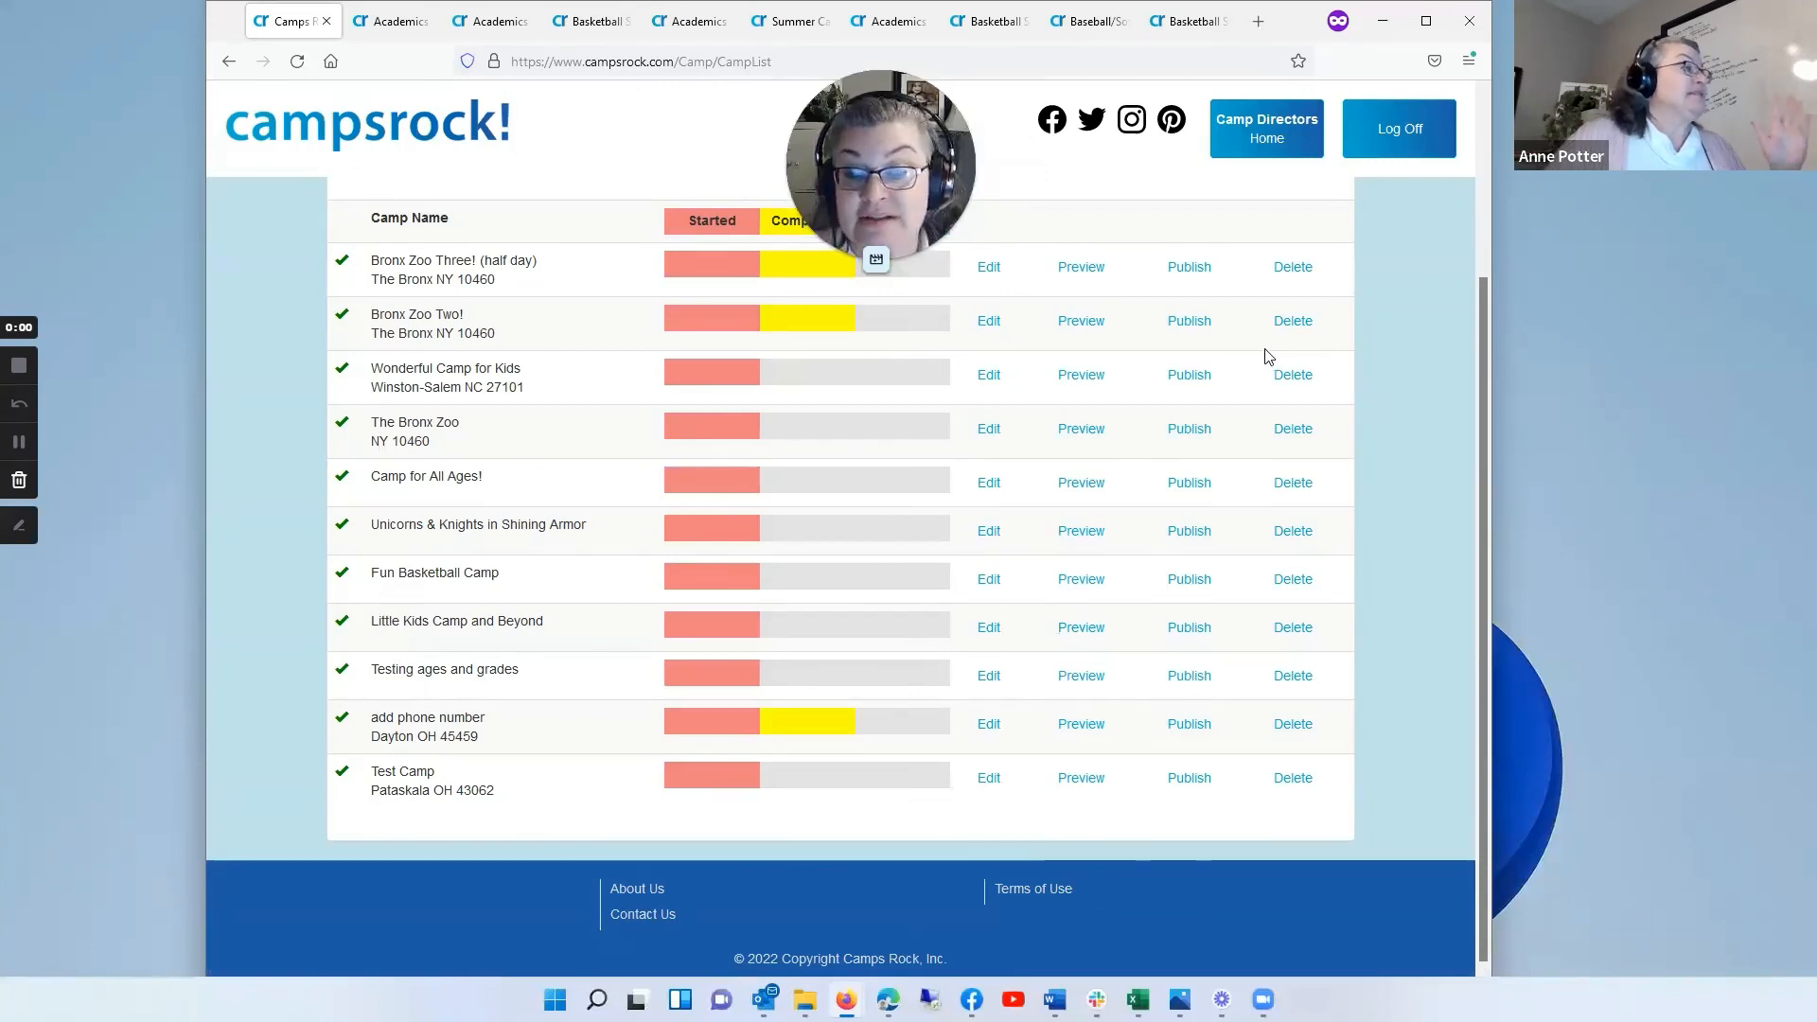
scroll(1401, 343, up, 3)
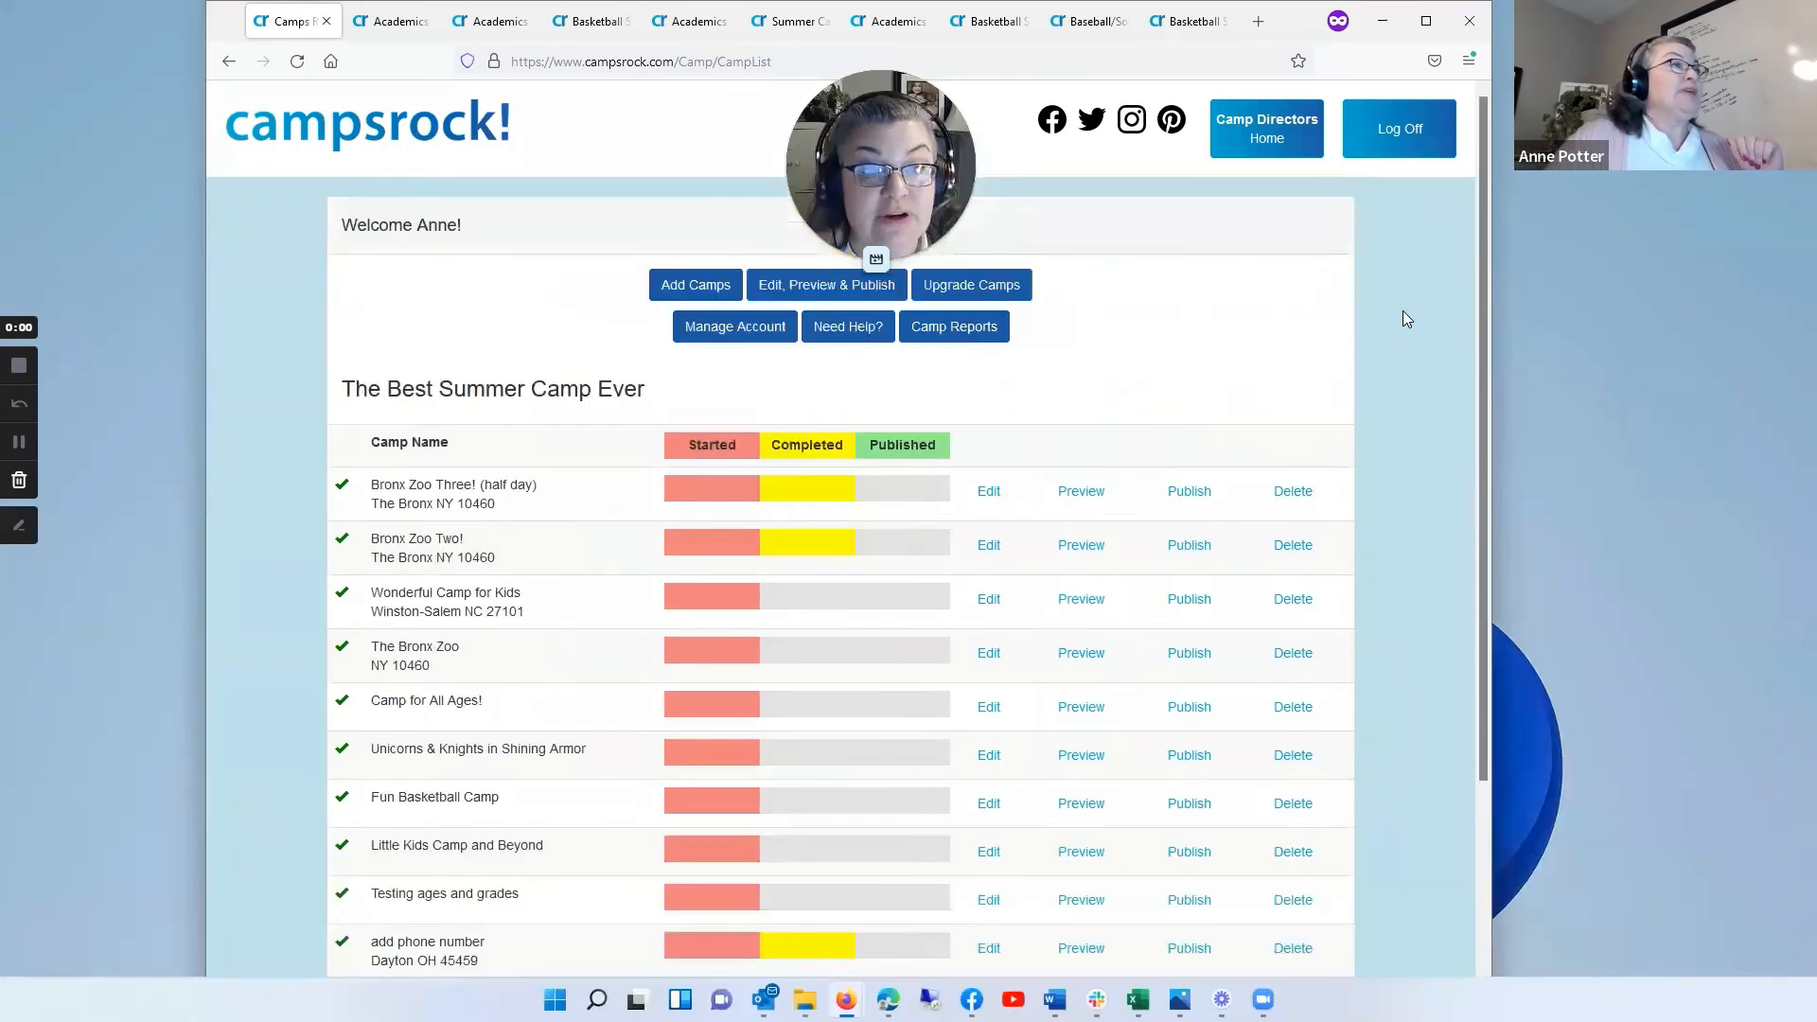